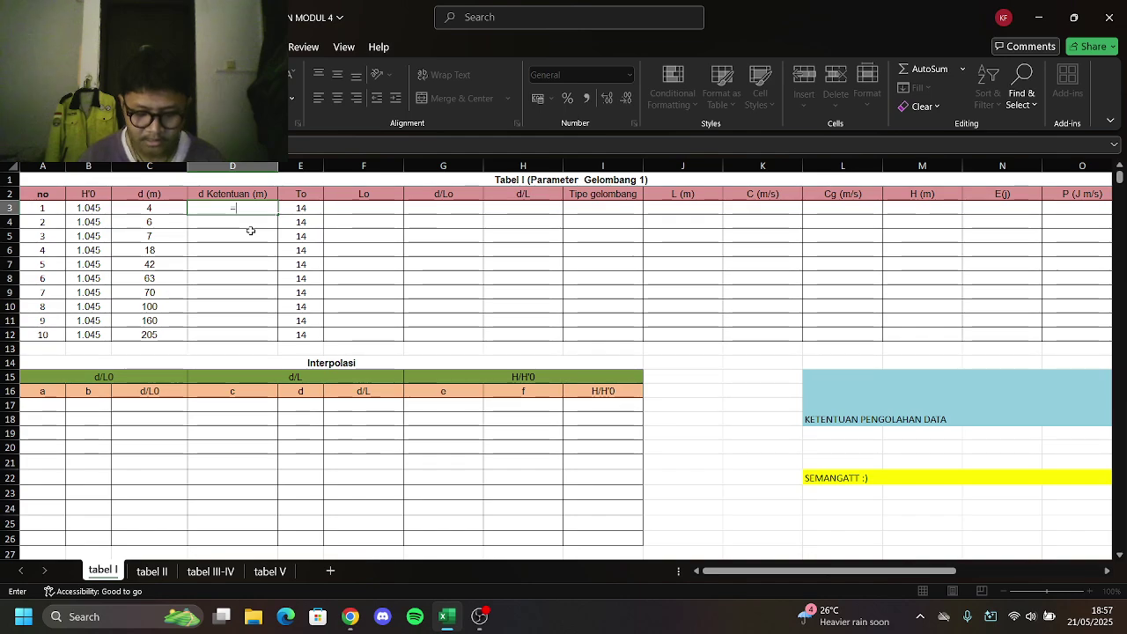
Calculate d Ketentuan in D3 as C3+0.017+0.009 and fill the formula down through row 12
{"action": "left_click", "coordinate": [141, 208]}
{"action": "type", "text": "+0.017"}
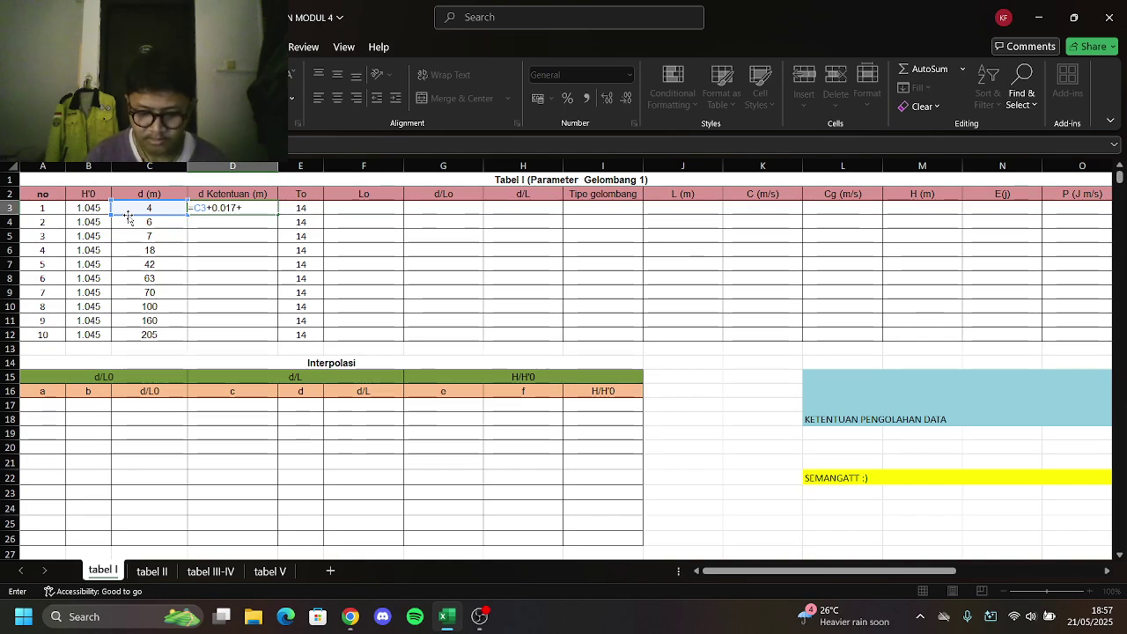
{"action": "type", "text": "+0.009"}
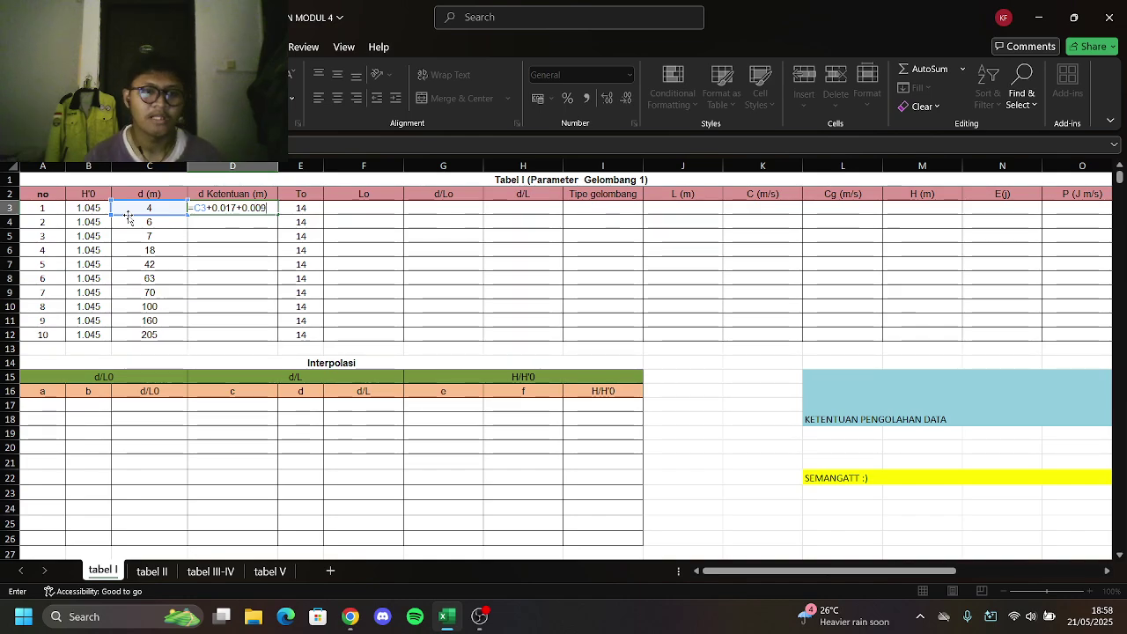
{"action": "key", "text": "Return"}
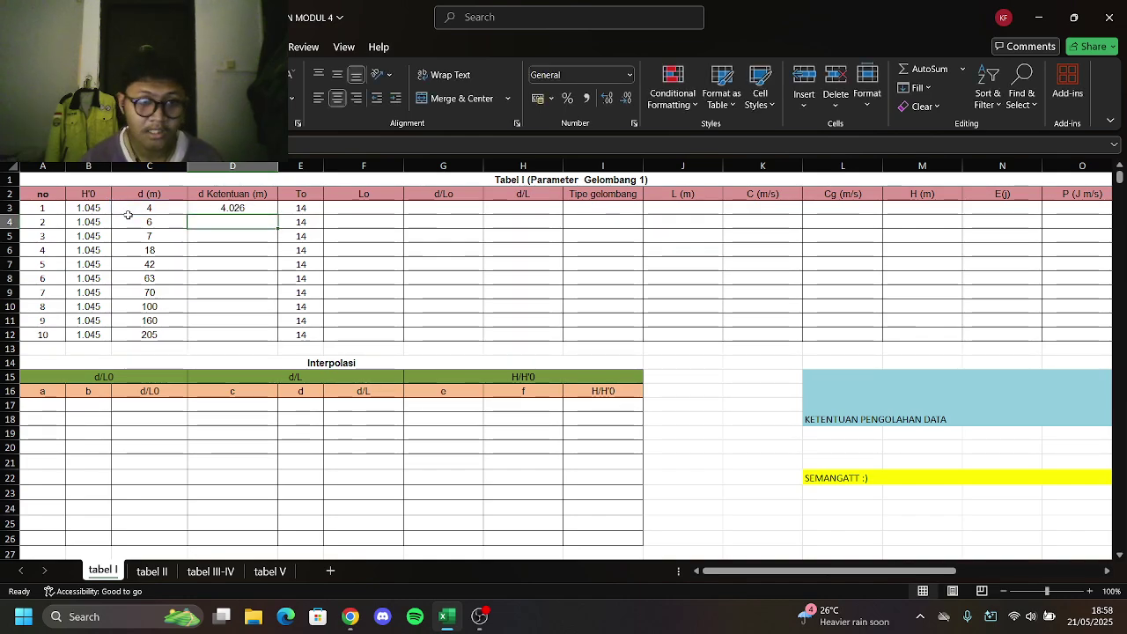
{"action": "left_click", "coordinate": [268, 209]}
{"action": "left_click_drag", "start_coordinate": [277, 215], "coordinate": [280, 336]}
Calculate Lo for the first row in F3 with the formula =1.56*(E3)^2
{"action": "left_click", "coordinate": [370, 211]}
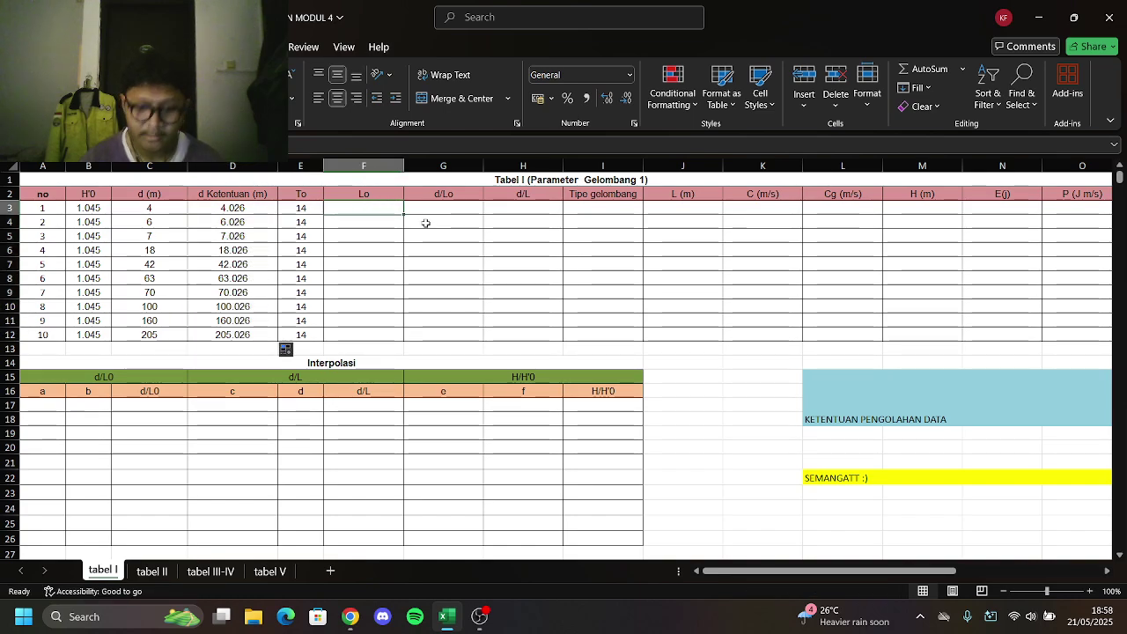
{"action": "type", "text": "=1.56"}
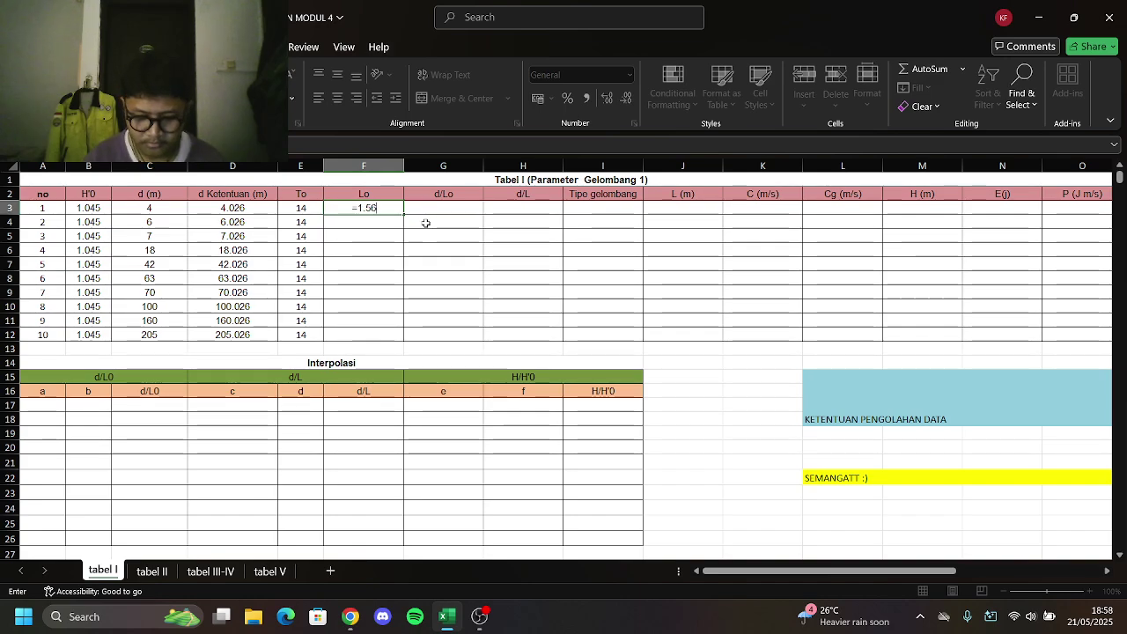
{"action": "type", "text": "*"}
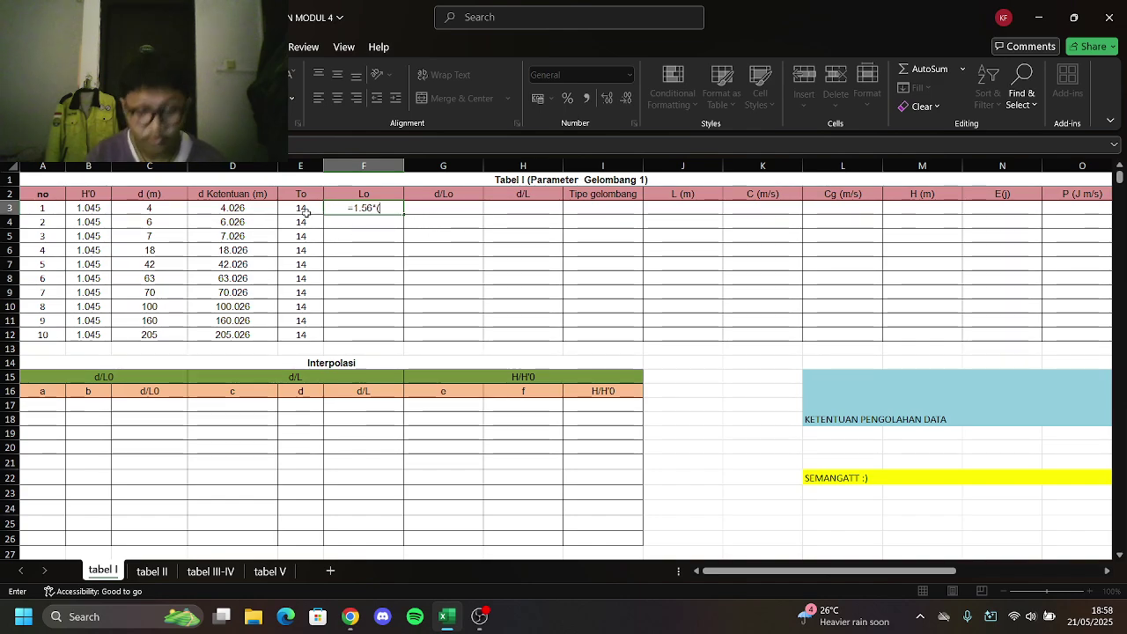
{"action": "type", "text": "("}
{"action": "left_click", "coordinate": [304, 209]}
{"action": "type", "text": ")^2"}
{"action": "key", "text": "Return"}
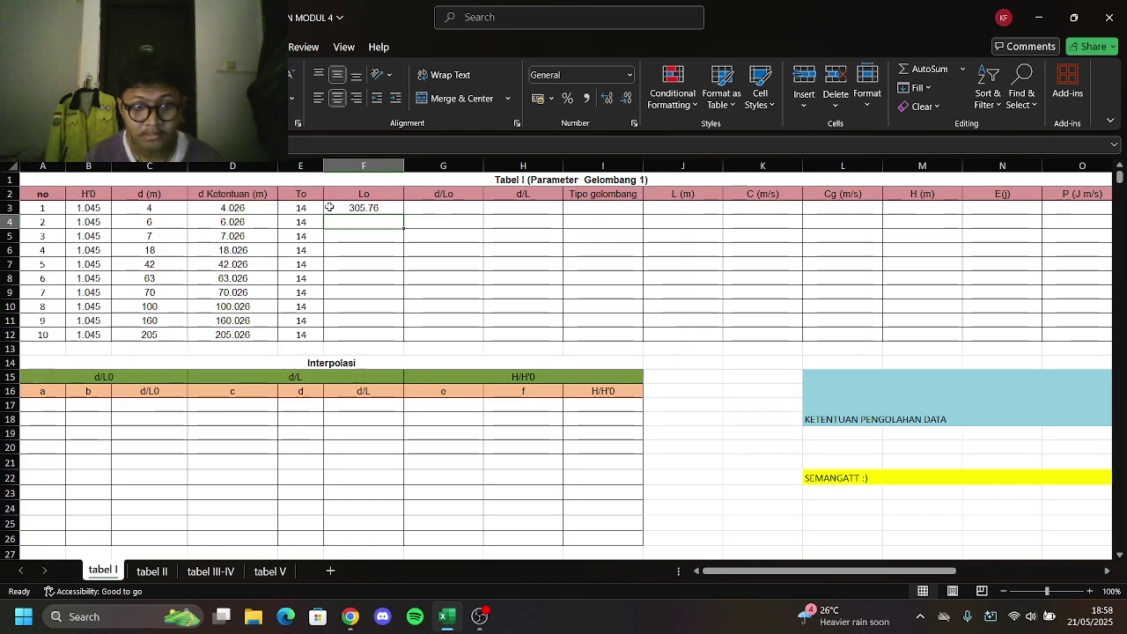
Calculate d/Lo for the first row in G3 by dividing D3 by F3
{"action": "left_click", "coordinate": [429, 209]}
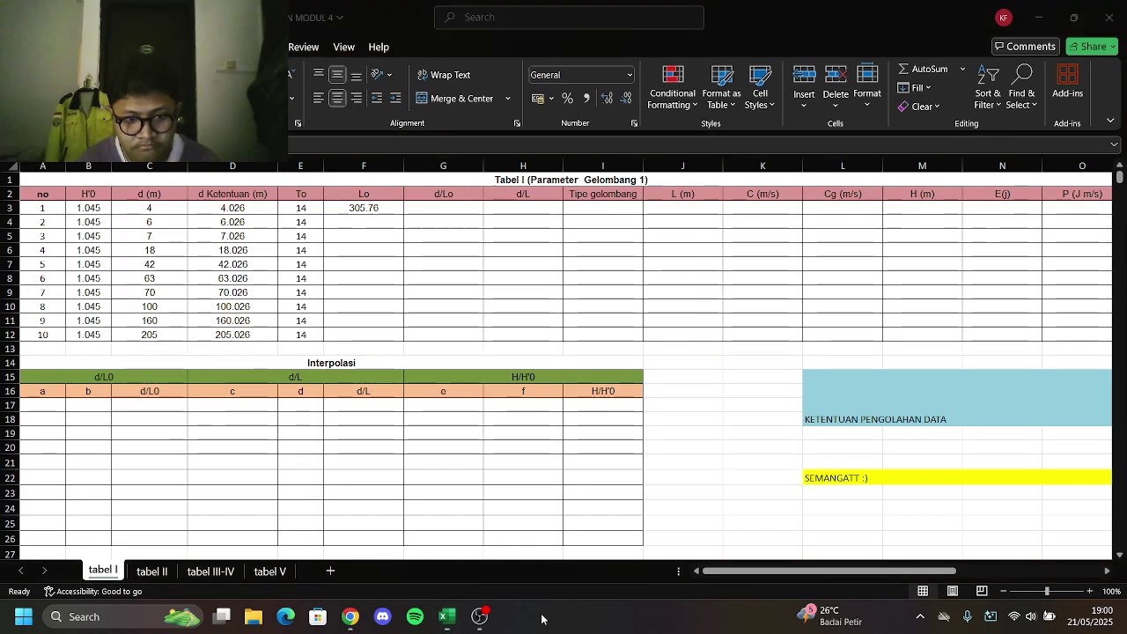
{"action": "left_click", "coordinate": [426, 208]}
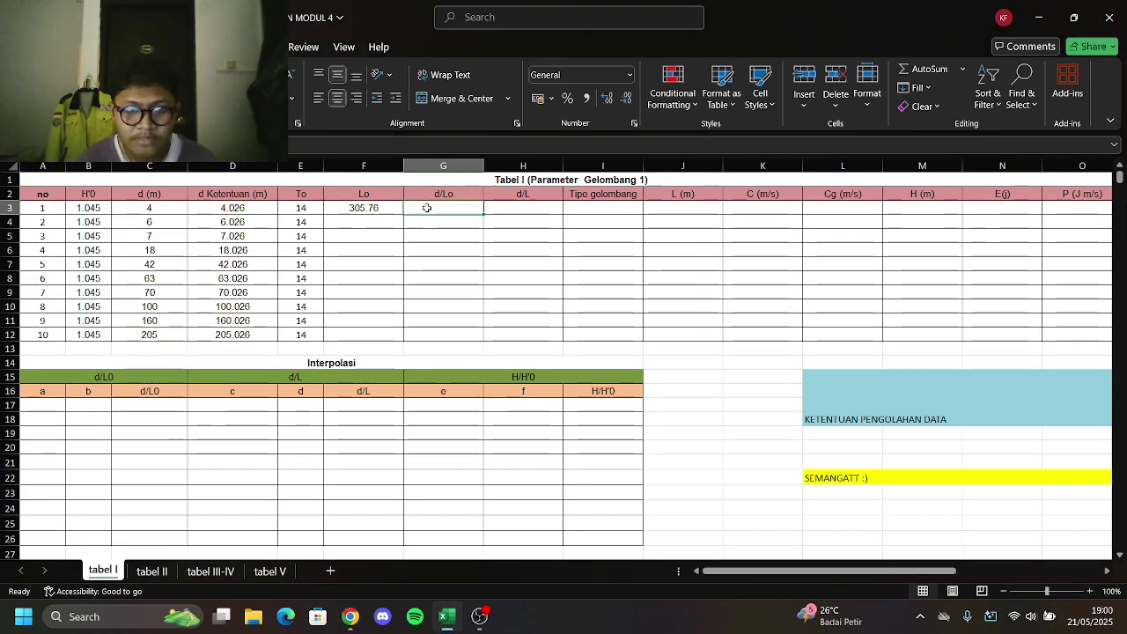
{"action": "type", "text": "="}
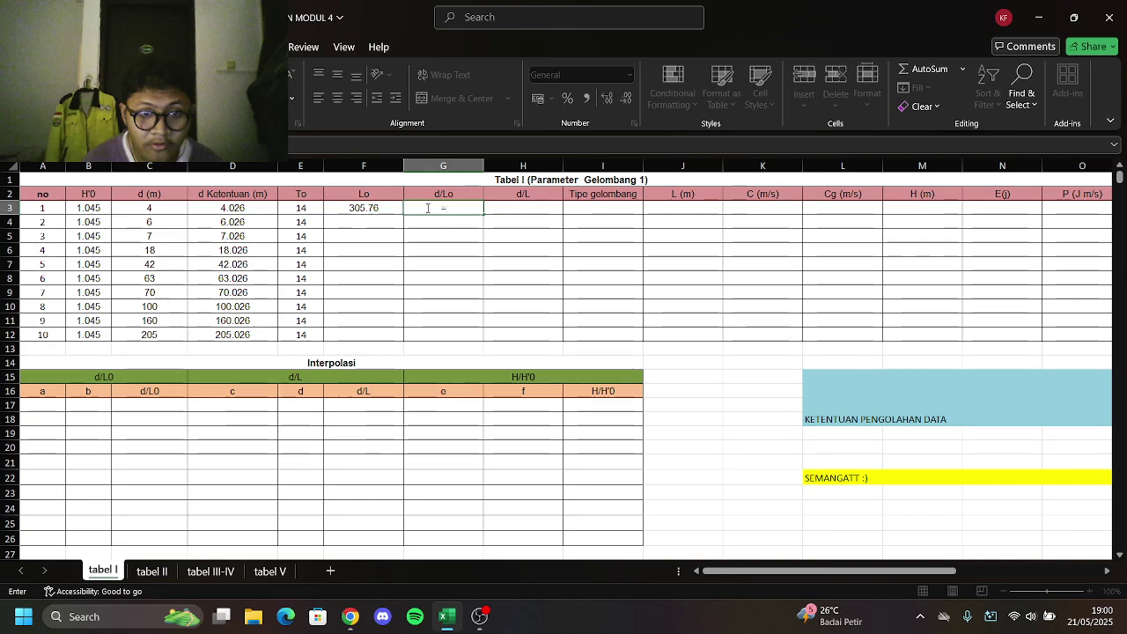
{"action": "left_click", "coordinate": [263, 210]}
{"action": "type", "text": "/"}
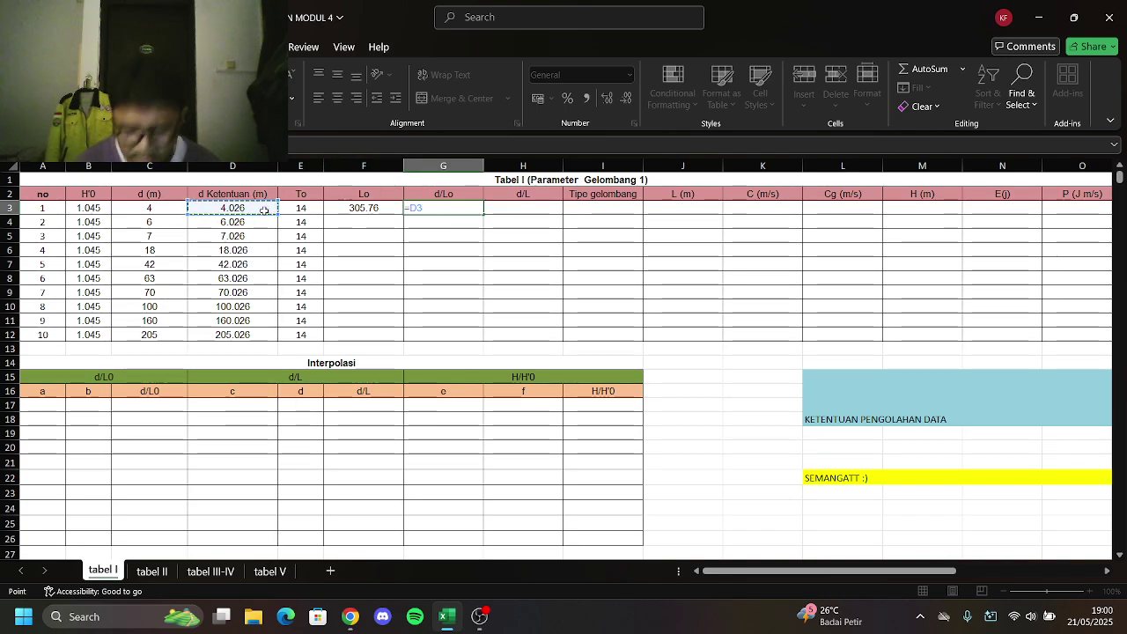
{"action": "left_click", "coordinate": [352, 209]}
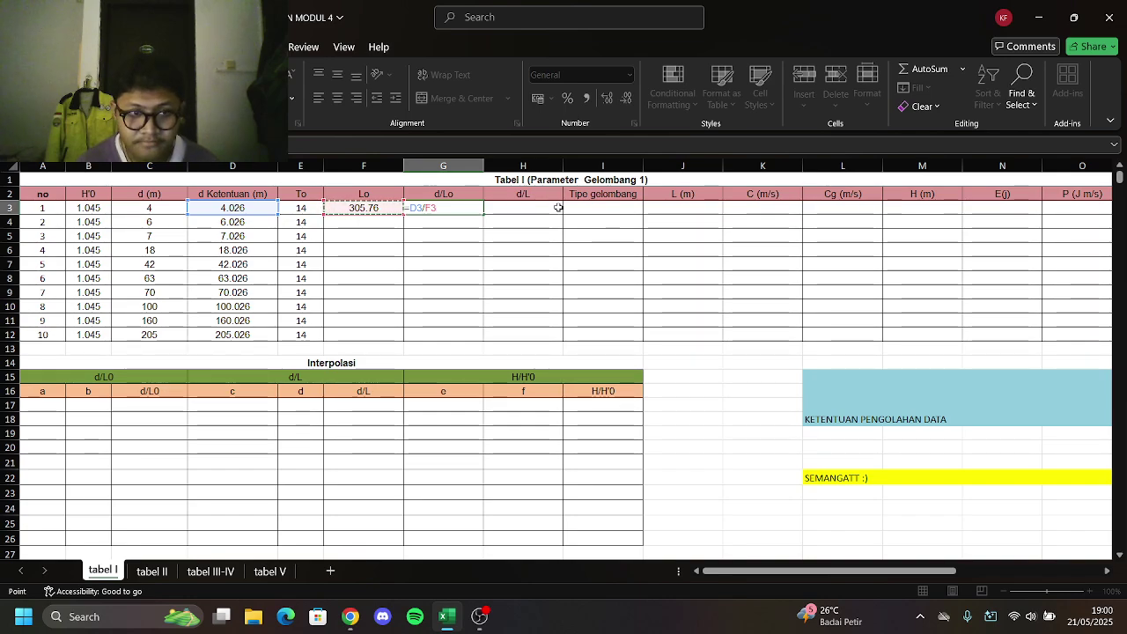
{"action": "key", "text": "Return"}
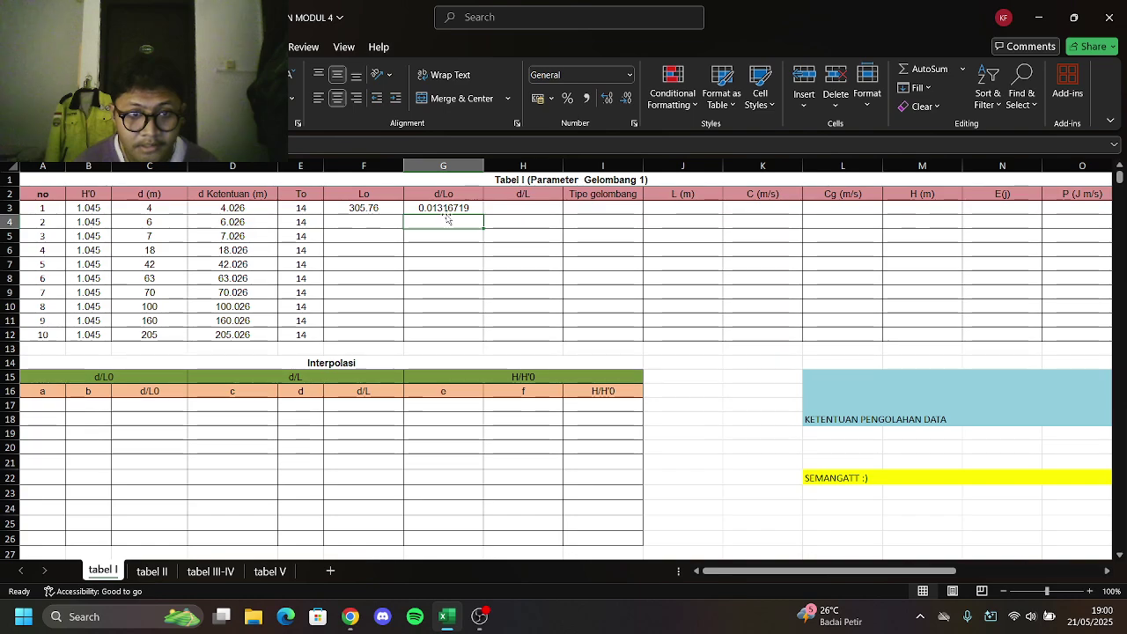
Link the first d/L0 cell of the Interpolasi table, C17, to the d/Lo value in G3
{"action": "left_click", "coordinate": [160, 405]}
{"action": "type", "text": "="}
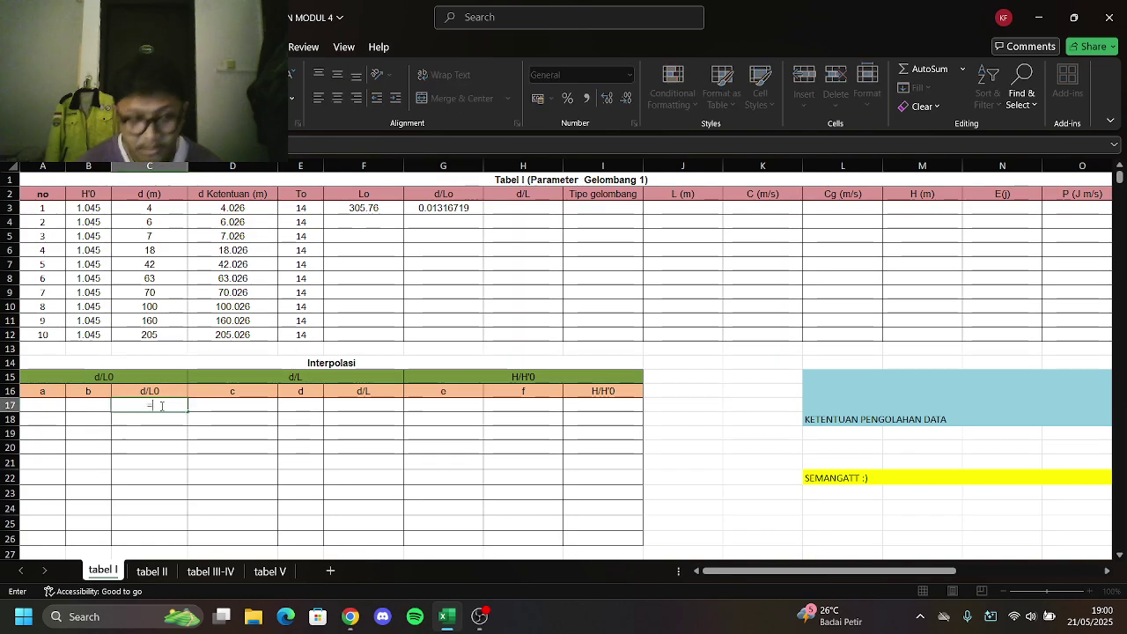
{"action": "left_click", "coordinate": [450, 207]}
{"action": "key", "text": "Return"}
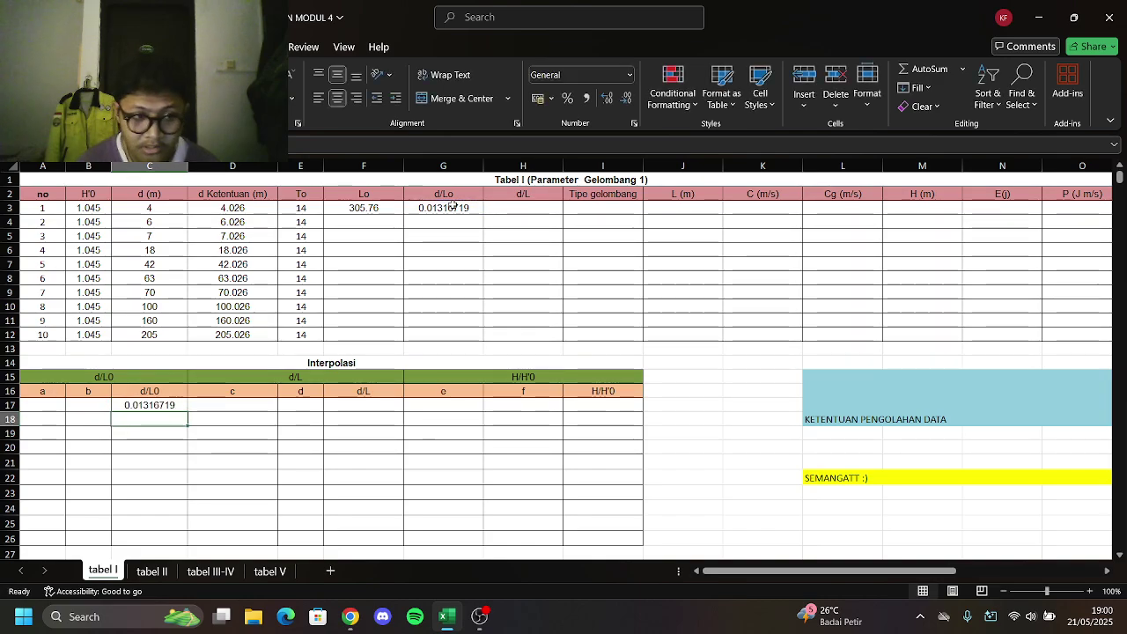
Fill the Lo and d/Lo formulas from row 3 down through row 12
{"action": "scroll", "coordinate": [279, 456], "scroll_direction": "down", "scroll_amount": 2}
{"action": "scroll", "coordinate": [279, 456], "scroll_direction": "up", "scroll_amount": 1}
{"action": "scroll", "coordinate": [279, 456], "scroll_direction": "up", "scroll_amount": 2}
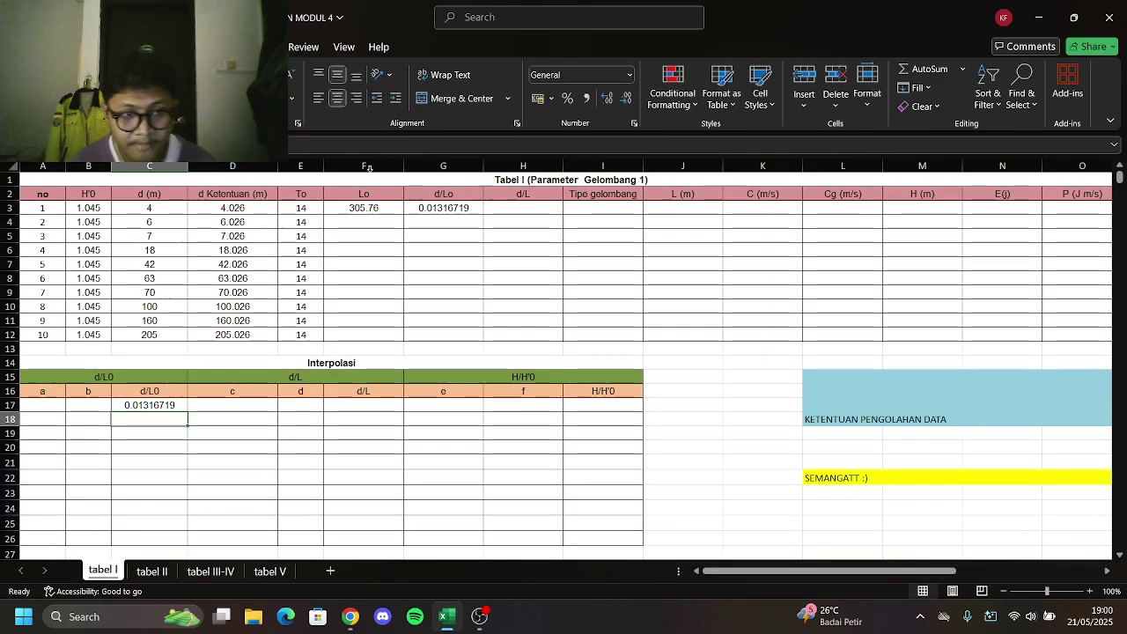
{"action": "left_click", "coordinate": [387, 210]}
{"action": "left_click_drag", "start_coordinate": [403, 209], "coordinate": [423, 338]}
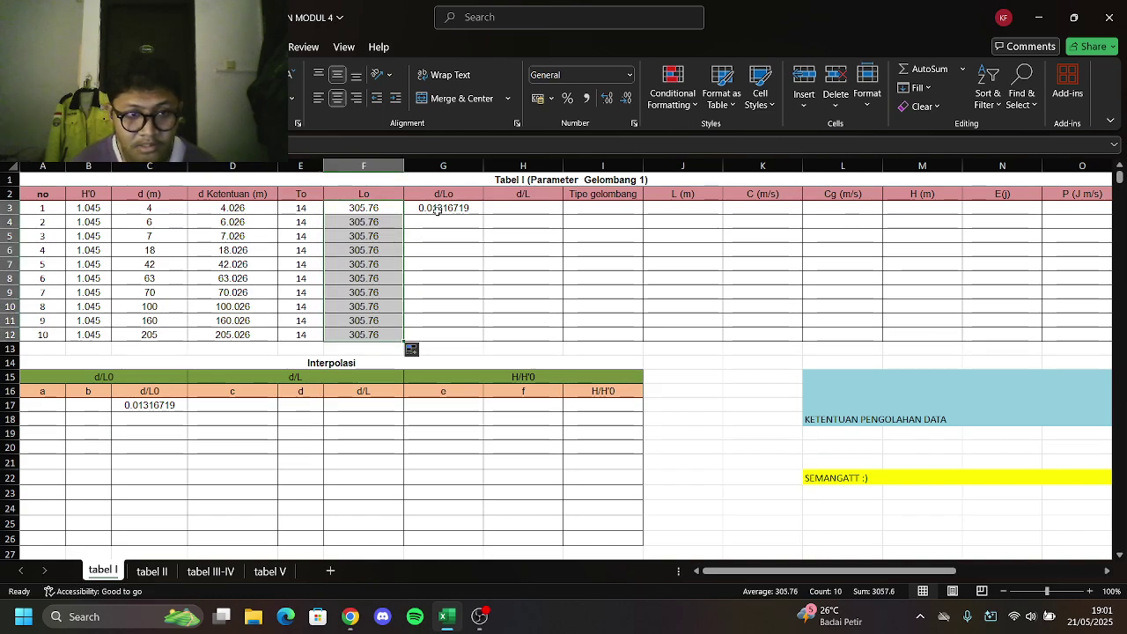
{"action": "key", "text": "ctrl+z"}
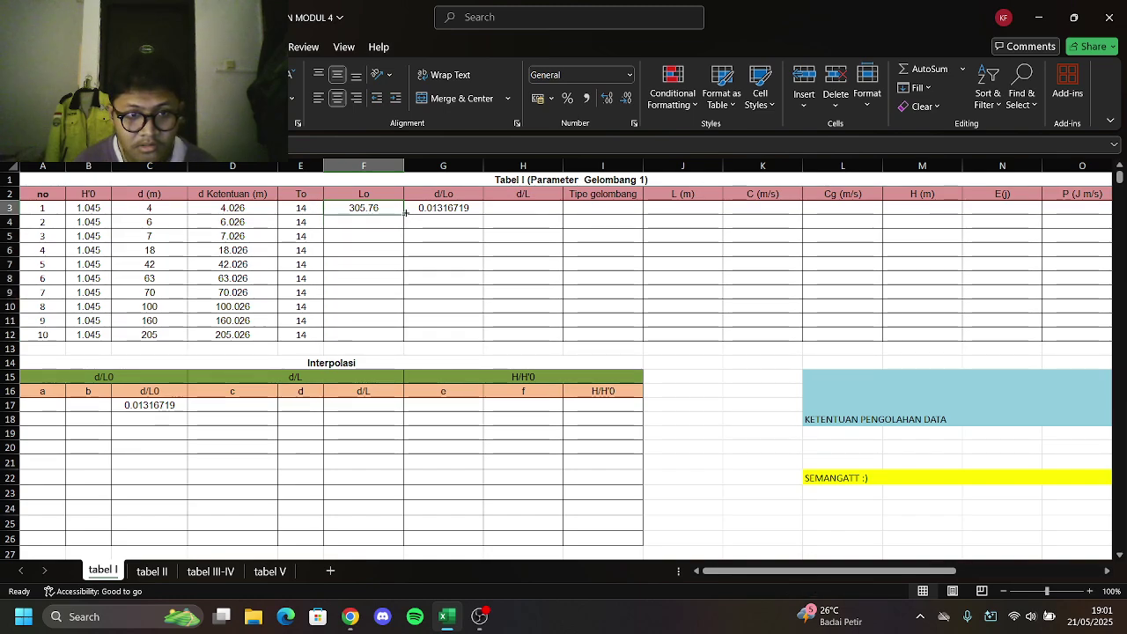
{"action": "left_click_drag", "start_coordinate": [405, 212], "coordinate": [410, 338]}
{"action": "left_click", "coordinate": [476, 212]}
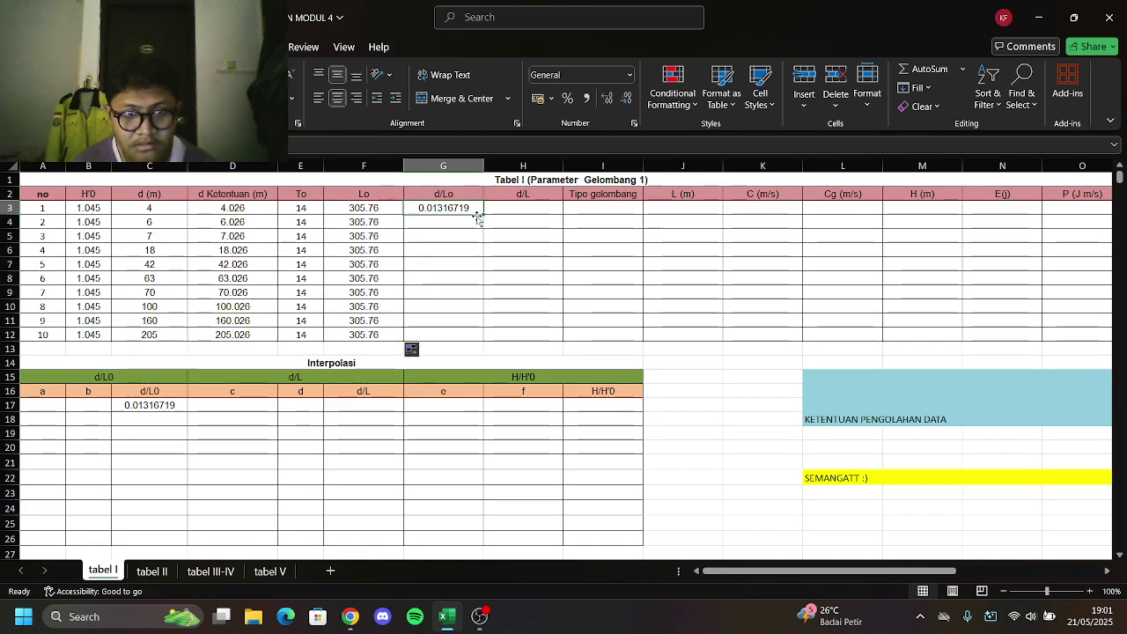
{"action": "left_click_drag", "start_coordinate": [482, 215], "coordinate": [498, 338]}
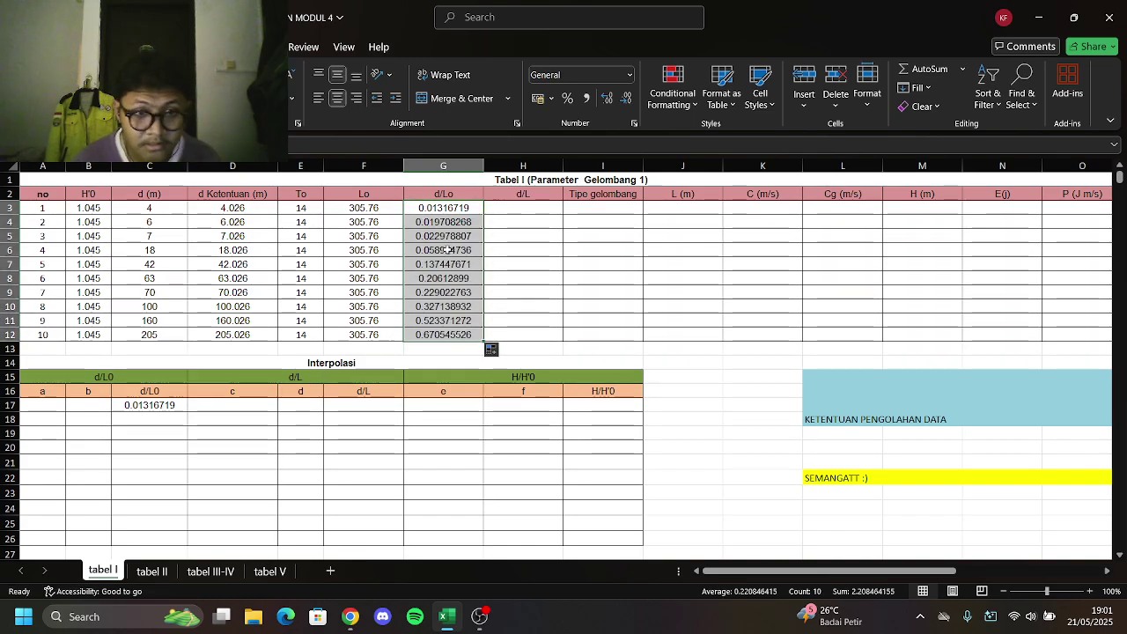
Fill the d/L0 reference in the Interpolasi table from C17 down through C26
{"action": "left_click", "coordinate": [176, 406]}
{"action": "left_click_drag", "start_coordinate": [188, 412], "coordinate": [186, 452]}
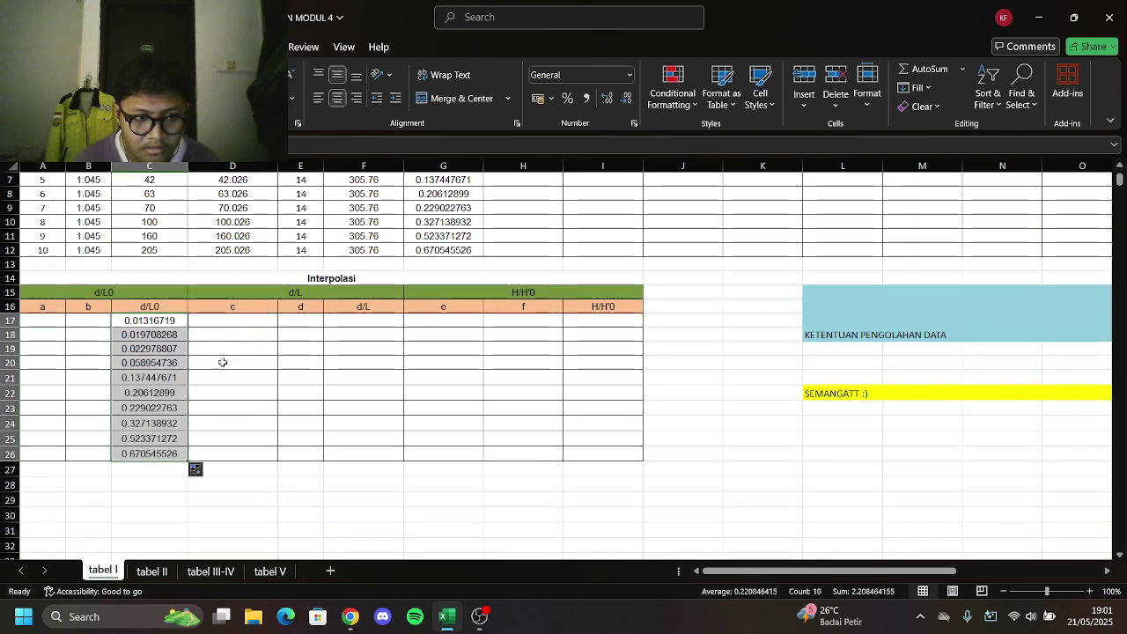
{"action": "scroll", "coordinate": [226, 382], "scroll_direction": "up", "scroll_amount": 2}
Switch to Chrome and view the headings and first rows of Table C-1, functions of d/L for even increments of d/Lo
{"action": "left_click", "coordinate": [232, 408]}
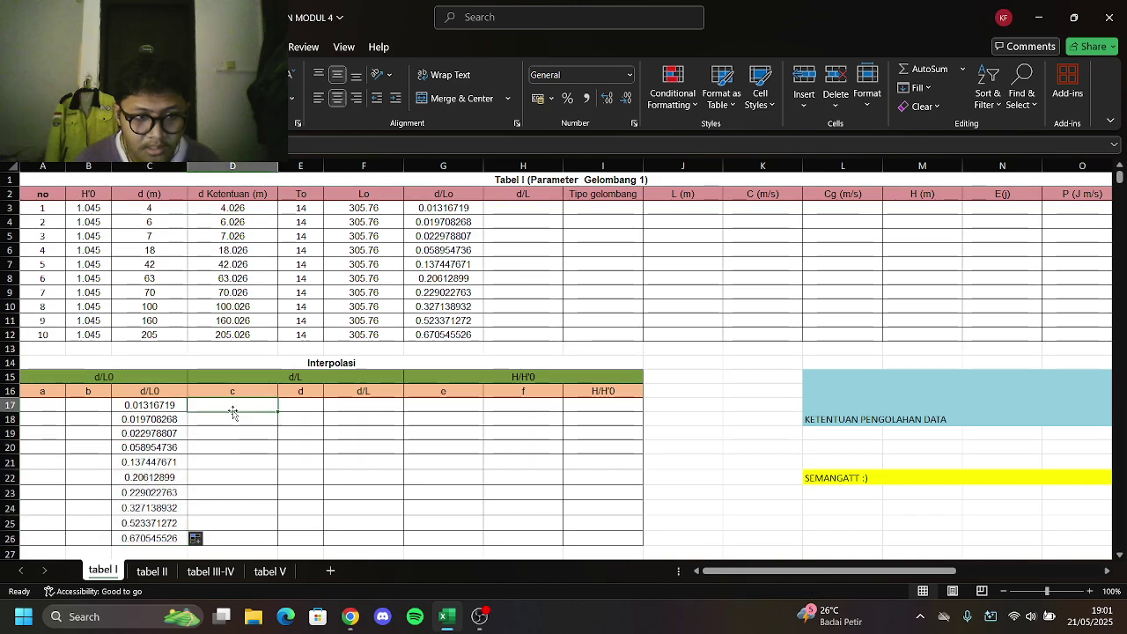
{"action": "left_click", "coordinate": [88, 407]}
{"action": "key", "text": "Left"}
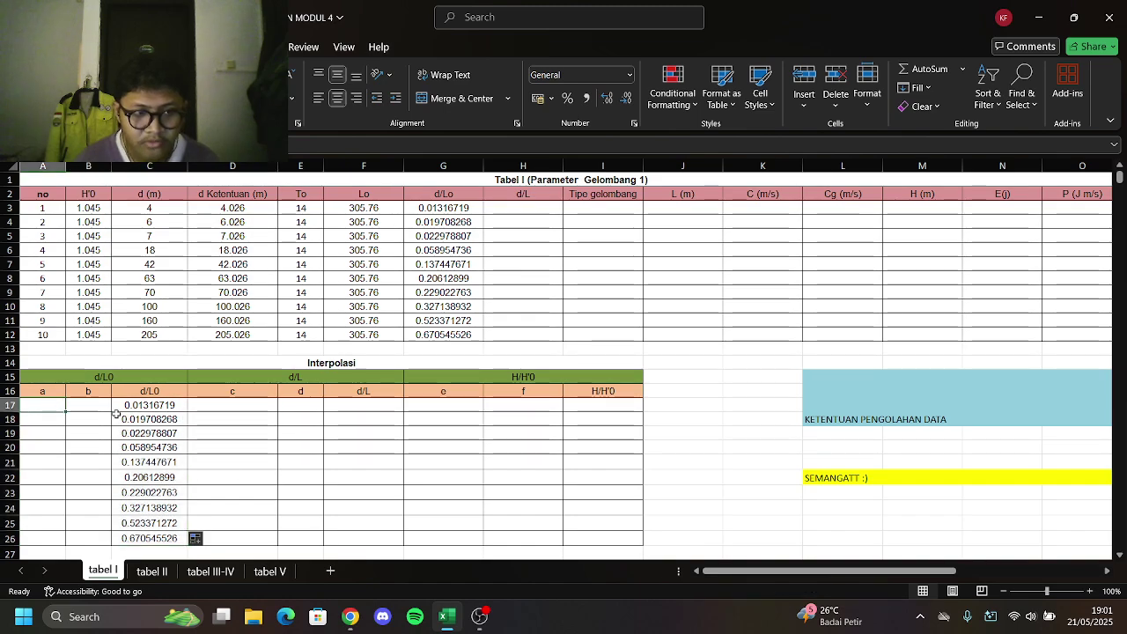
{"action": "left_click", "coordinate": [351, 616]}
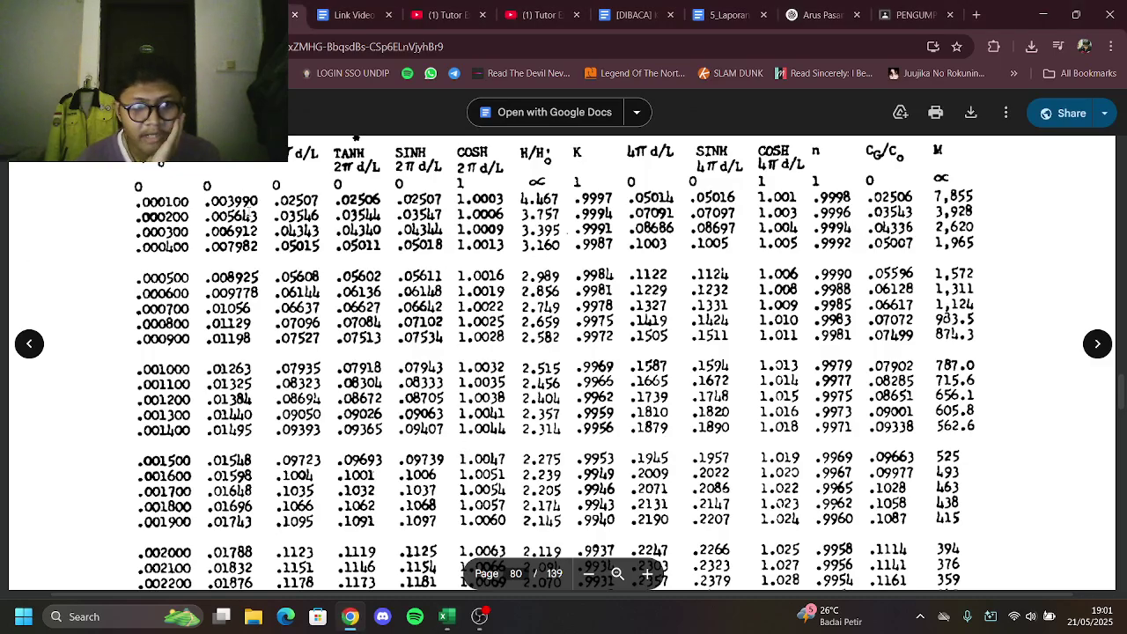
{"action": "scroll", "coordinate": [435, 365], "scroll_direction": "up", "scroll_amount": 3}
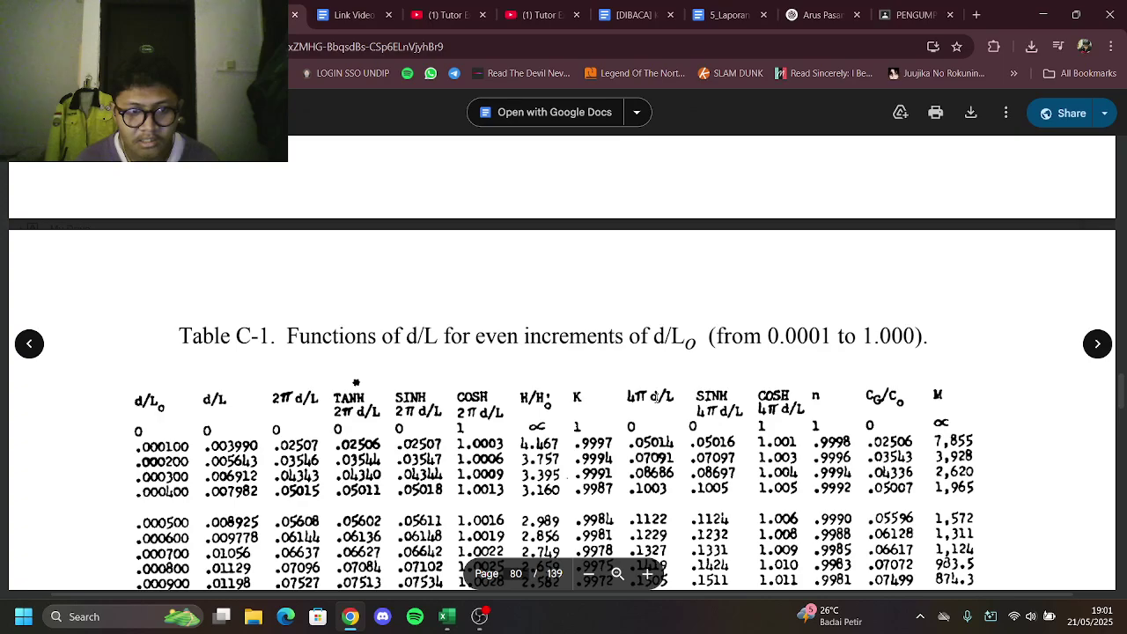
{"action": "scroll", "coordinate": [651, 397], "scroll_direction": "down", "scroll_amount": 3}
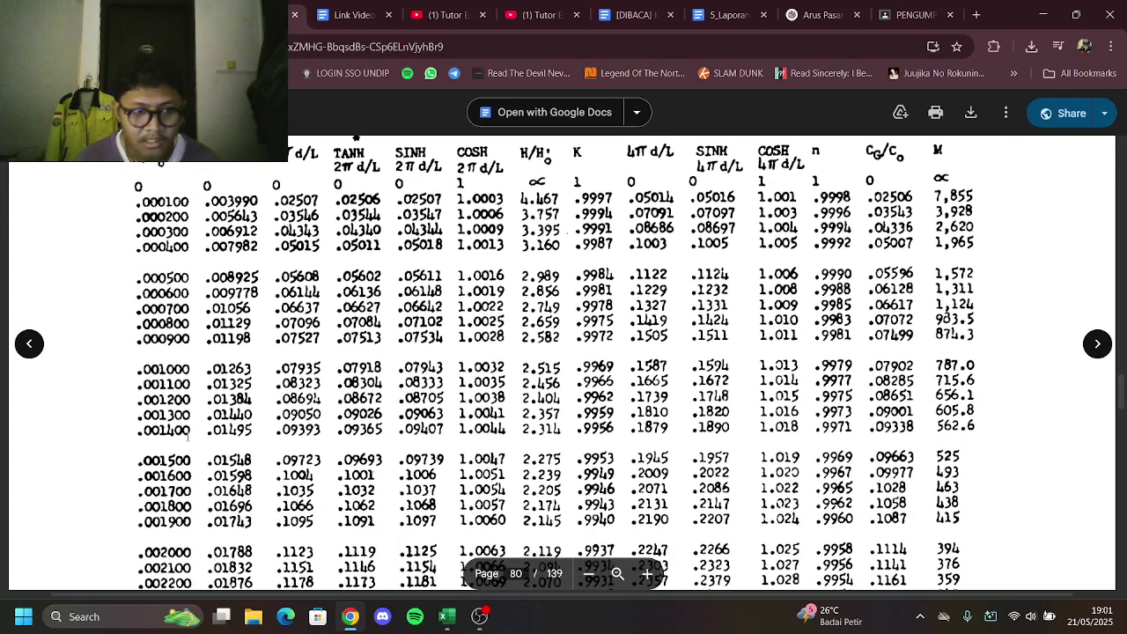
Check the first d/L0 value in Excel's Interpolasi table, and look up the d/Lo rows just below and above it in Table C-1 in Chrome
{"action": "left_click", "coordinate": [446, 617]}
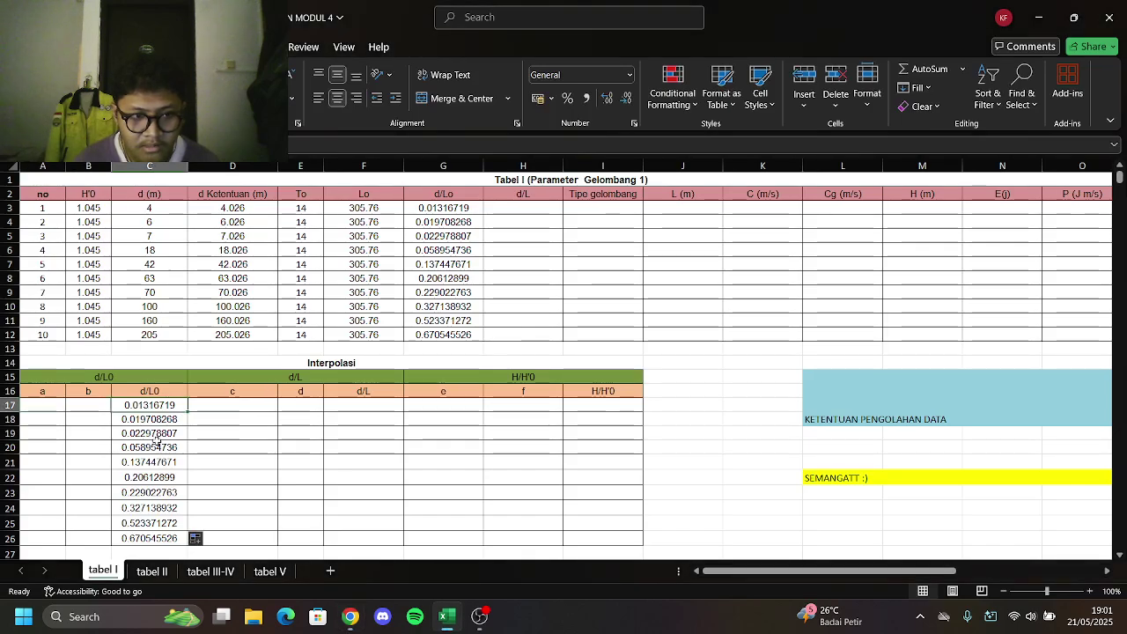
{"action": "key", "text": "alt+Tab"}
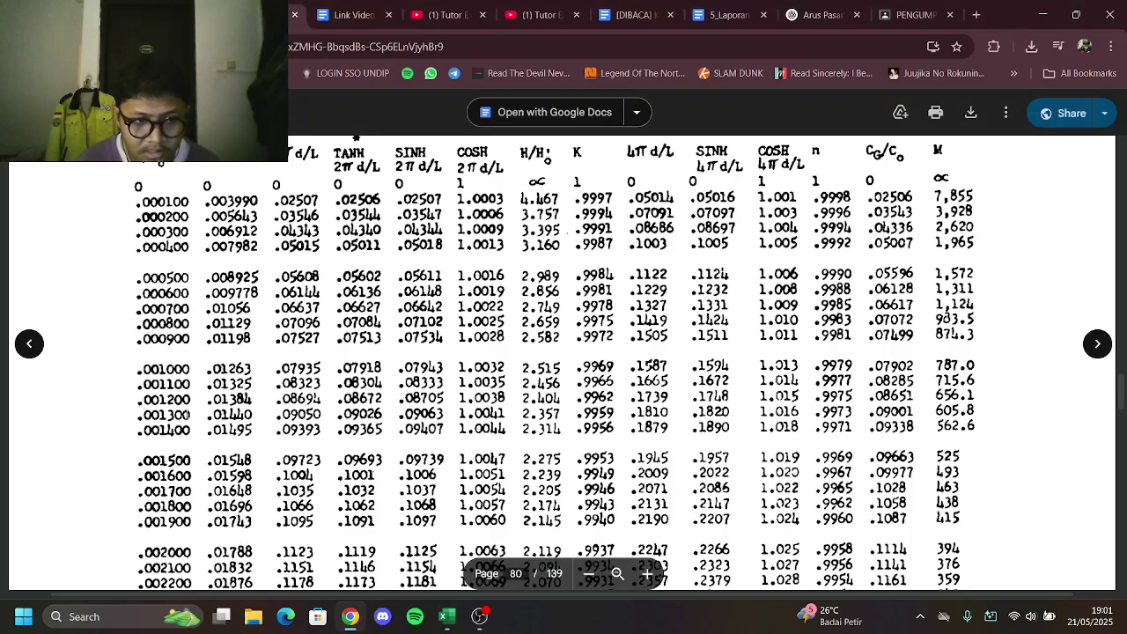
{"action": "key", "text": "alt+Tab"}
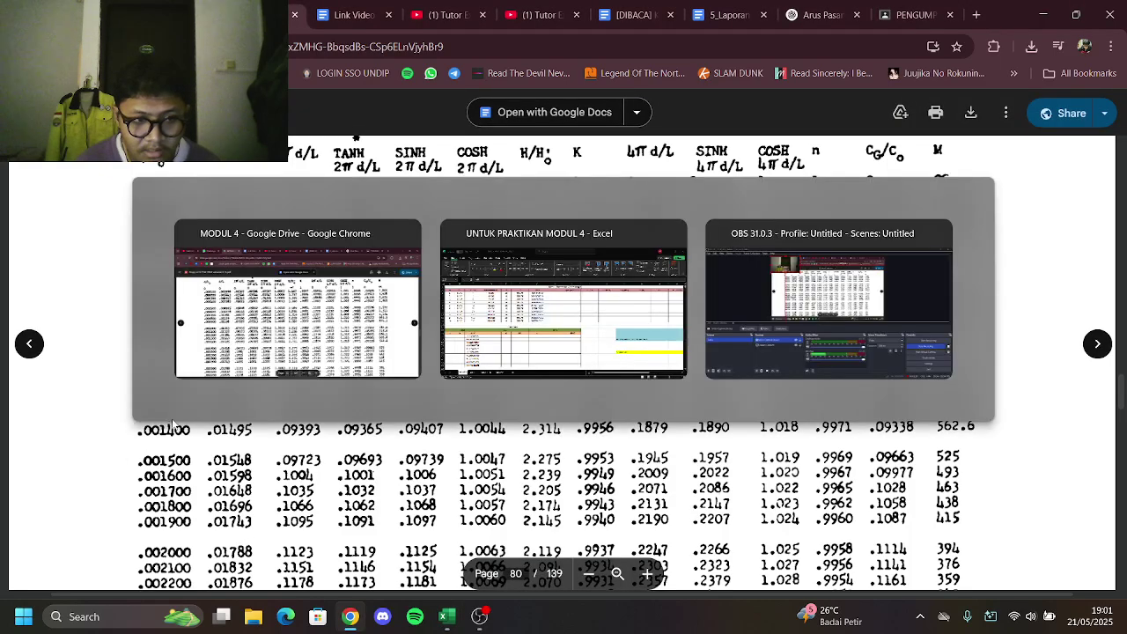
{"action": "key", "text": "alt+Tab"}
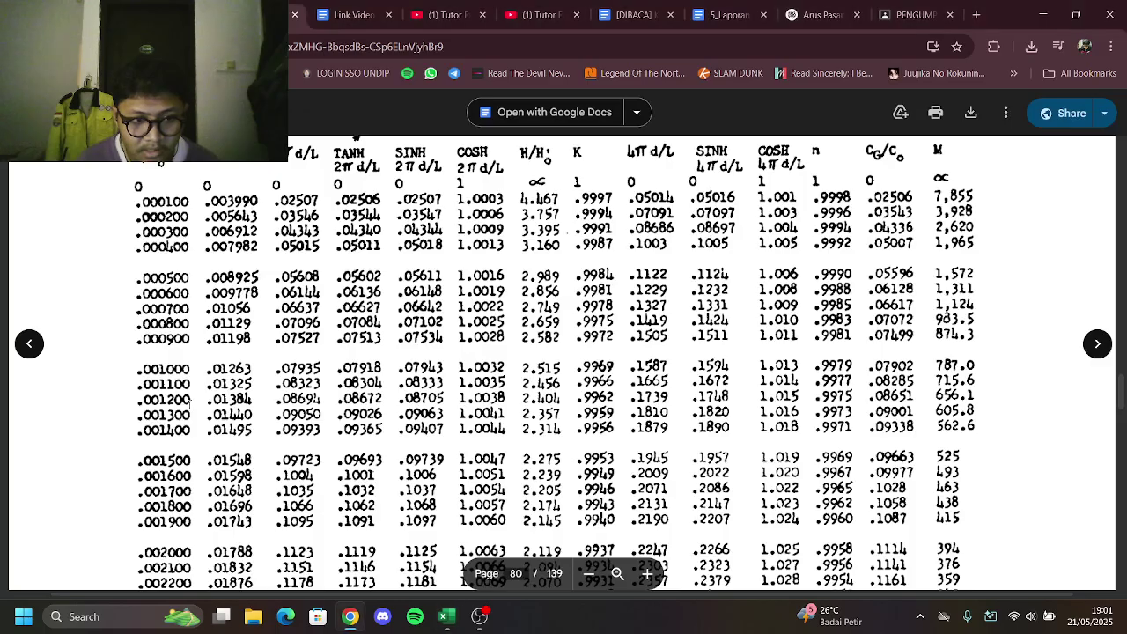
{"action": "scroll", "coordinate": [188, 403], "scroll_direction": "down", "scroll_amount": 15}
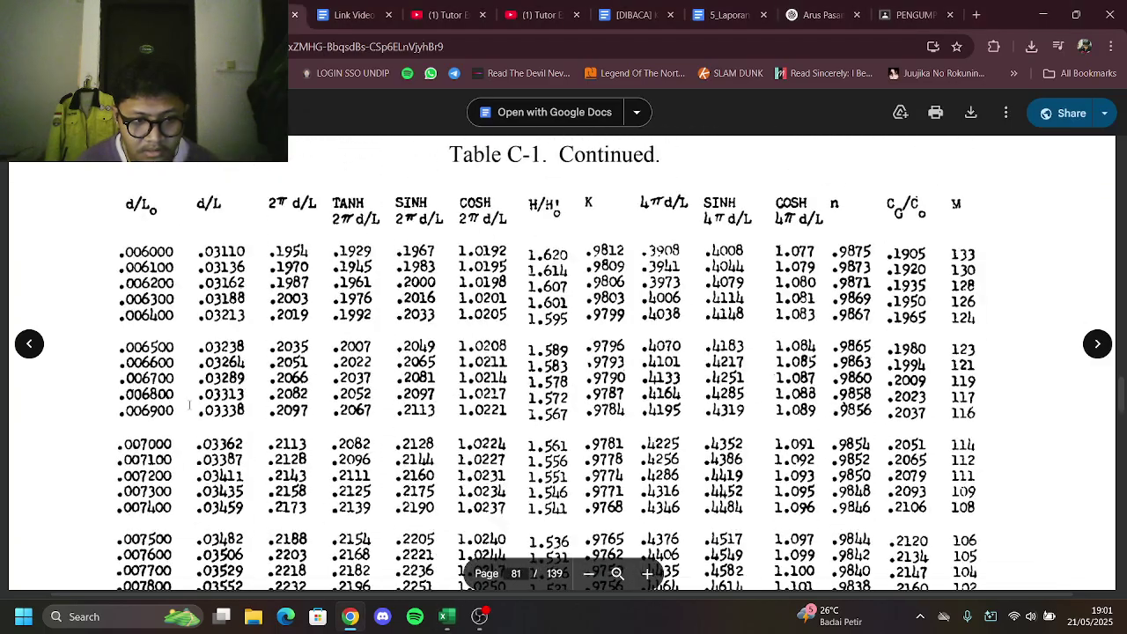
{"action": "scroll", "coordinate": [188, 405], "scroll_direction": "down", "scroll_amount": 15}
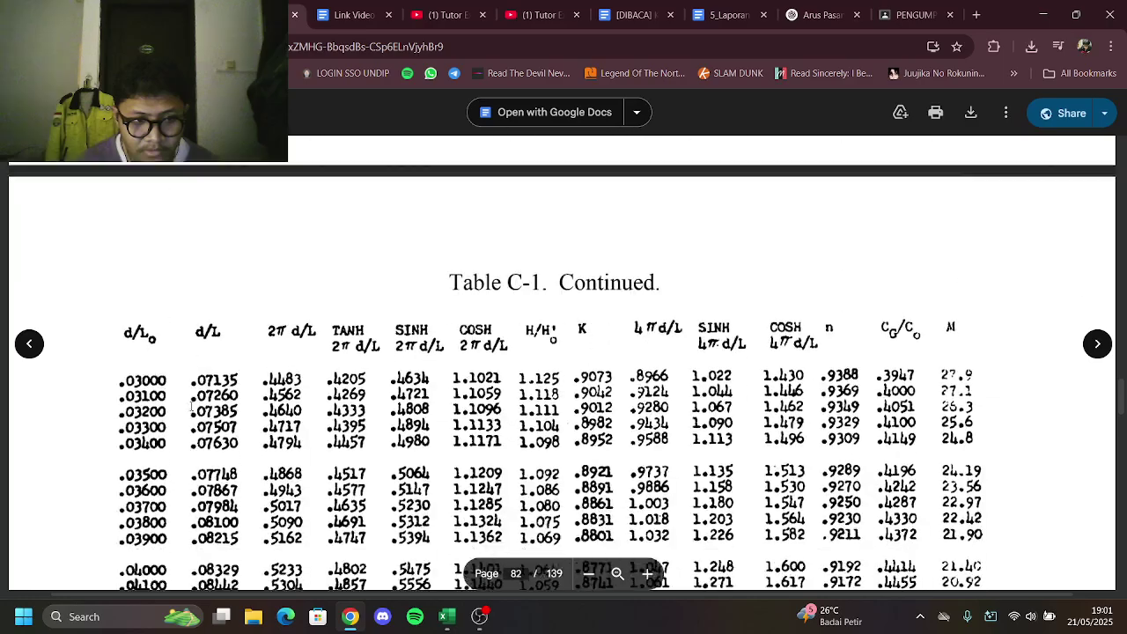
{"action": "scroll", "coordinate": [192, 406], "scroll_direction": "up", "scroll_amount": 5}
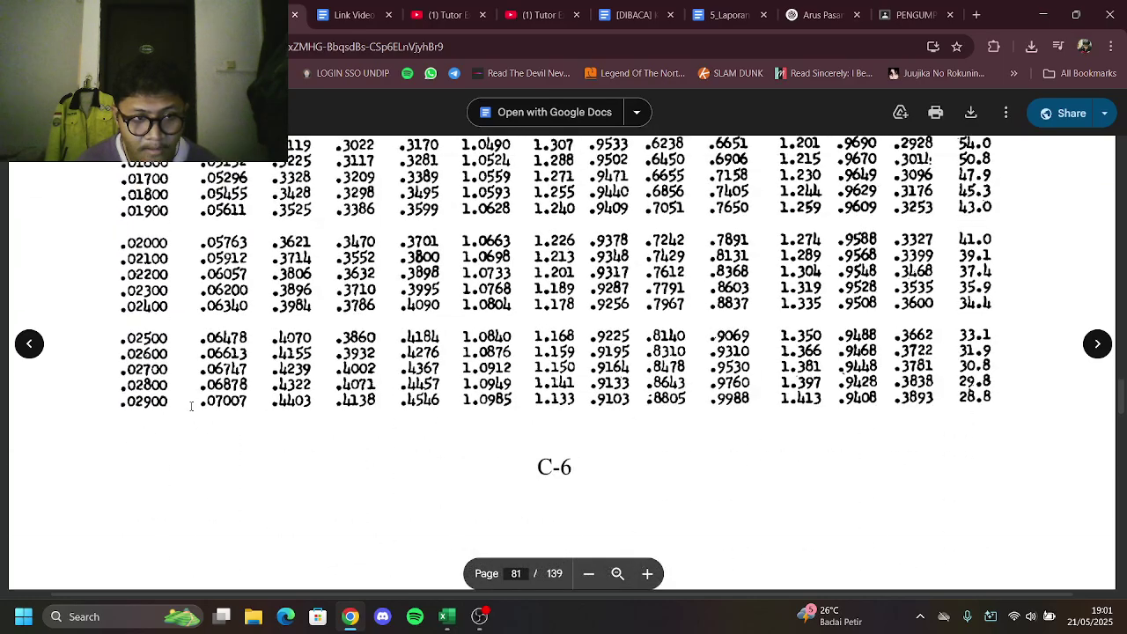
{"action": "scroll", "coordinate": [191, 404], "scroll_direction": "up", "scroll_amount": 3}
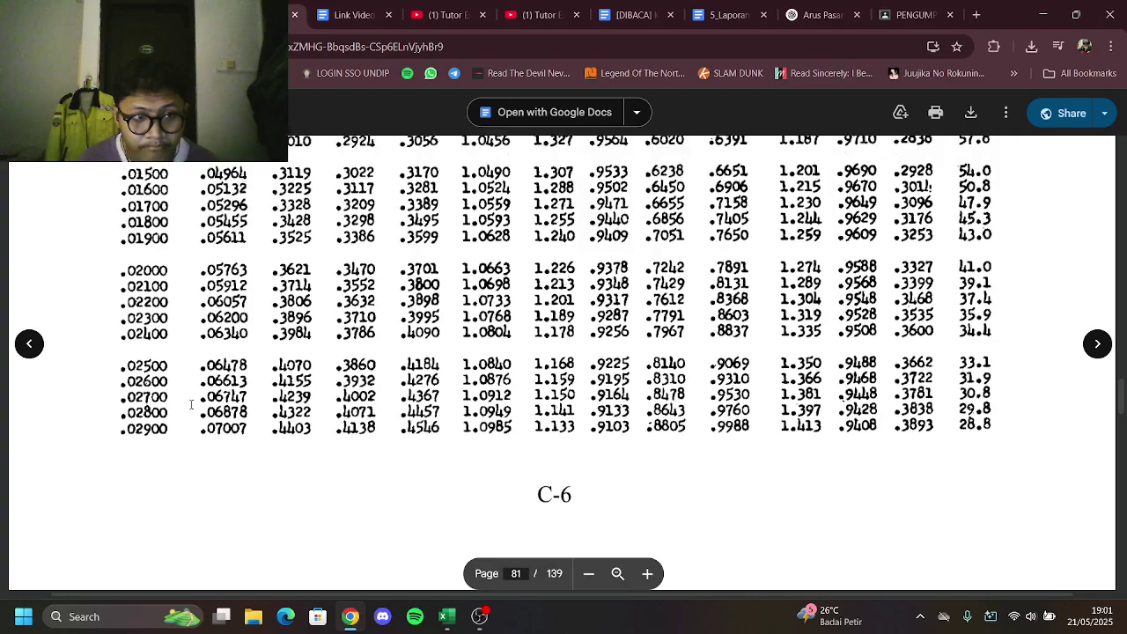
{"action": "scroll", "coordinate": [191, 399], "scroll_direction": "up", "scroll_amount": 3}
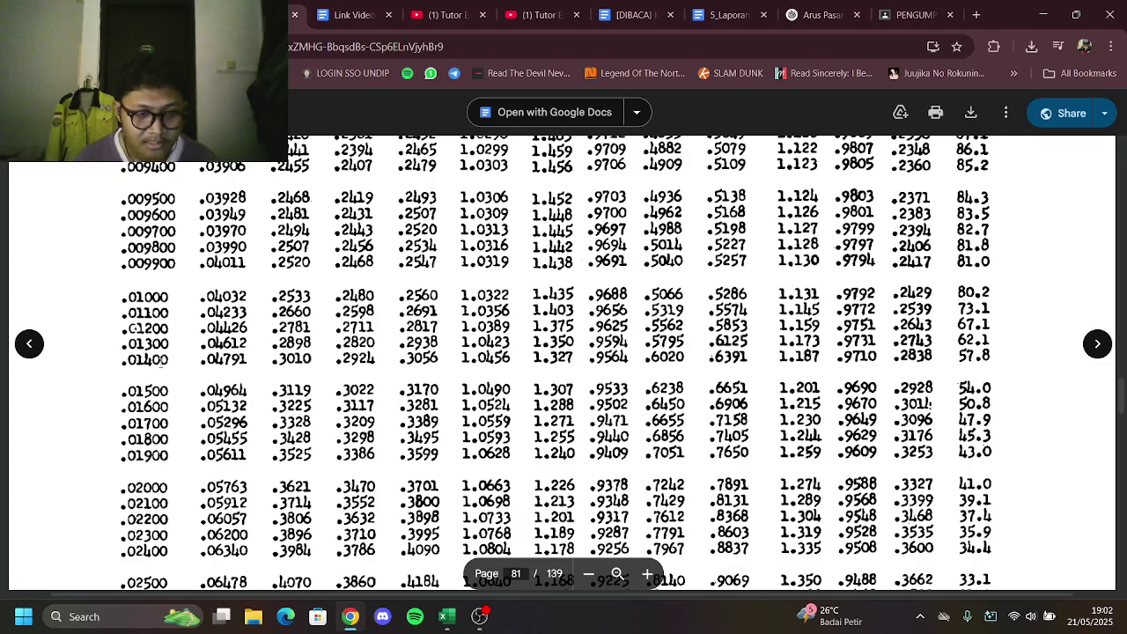
Switch to Excel and enter 1300 and 1400 as the first row's a and b values in the Interpolasi table
{"action": "left_click", "coordinate": [447, 616]}
{"action": "left_click", "coordinate": [54, 405]}
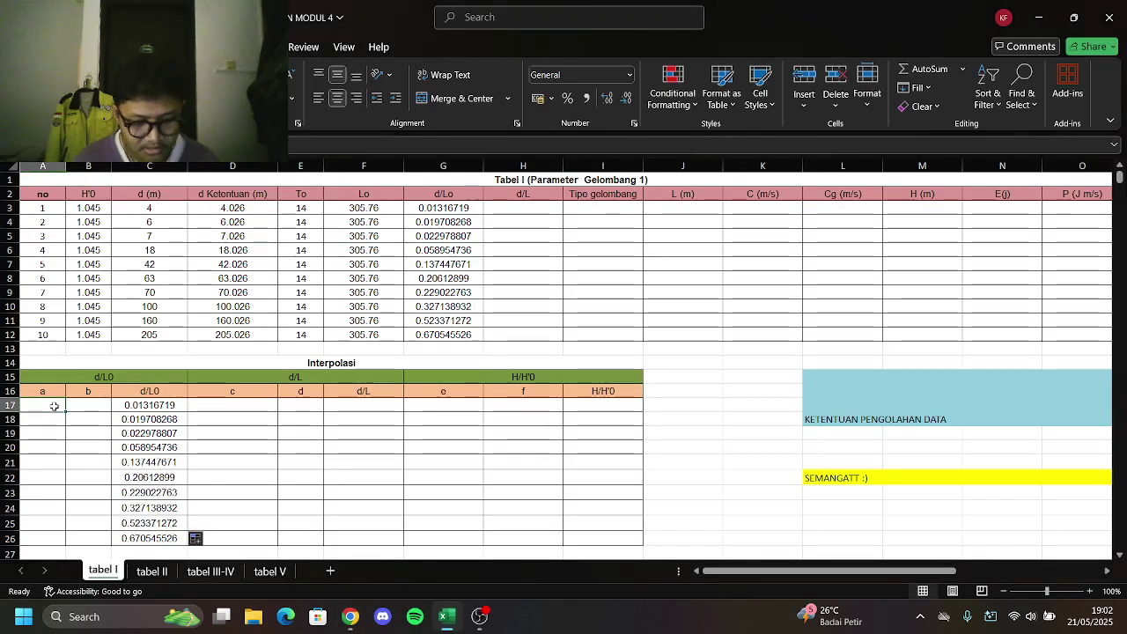
{"action": "type", "text": "1300"}
{"action": "left_click", "coordinate": [92, 403]}
{"action": "type", "text": "1"}
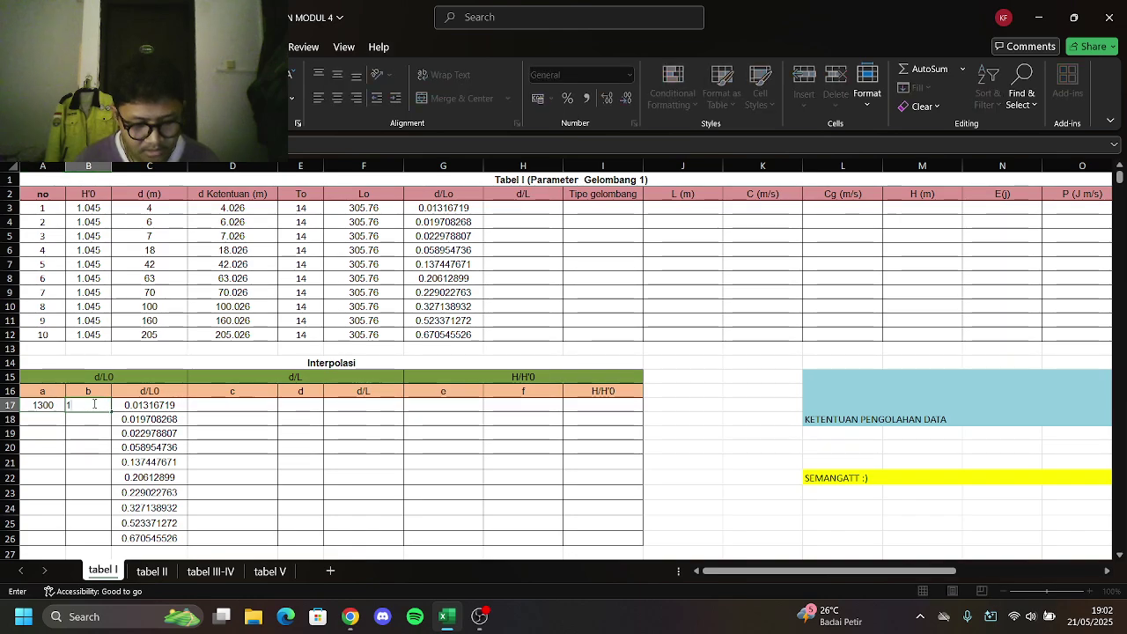
{"action": "type", "text": "400"}
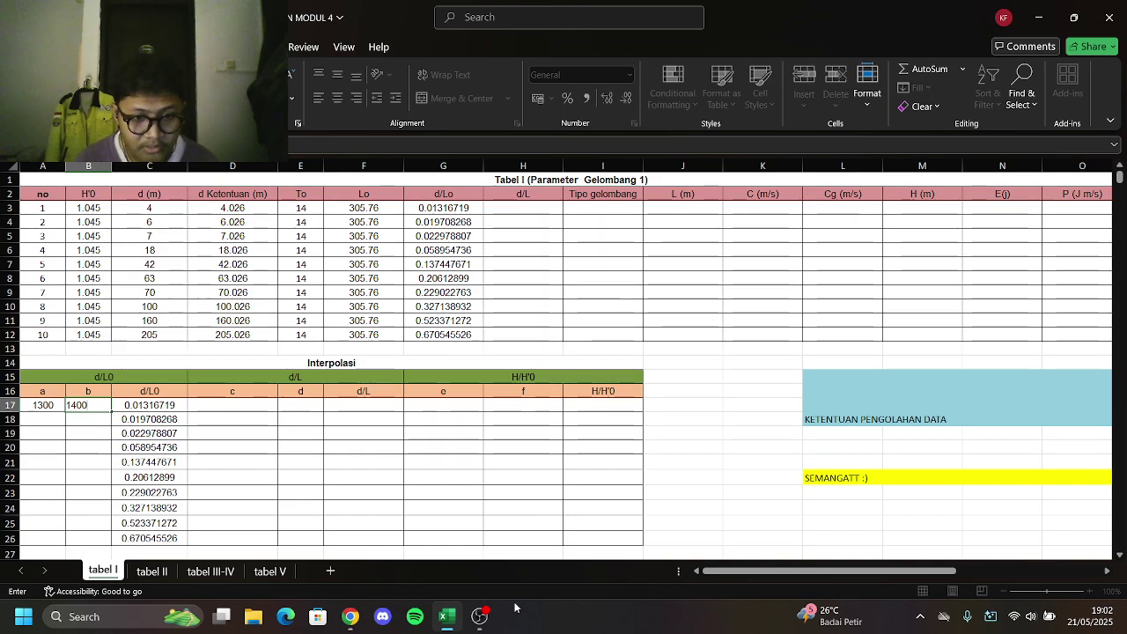
Set the first row's d/L0 bounds in the Interpolasi table to a = 0.013 in A17 and b = 0.014 in B17
{"action": "left_click", "coordinate": [51, 404]}
{"action": "key", "text": "BackSpace"}
{"action": "type", "text": "0"}
{"action": "type", "text": "."}
{"action": "type", "text": "13"}
{"action": "key", "text": "BackSpace"}
{"action": "key", "text": "BackSpace"}
{"action": "type", "text": "0"}
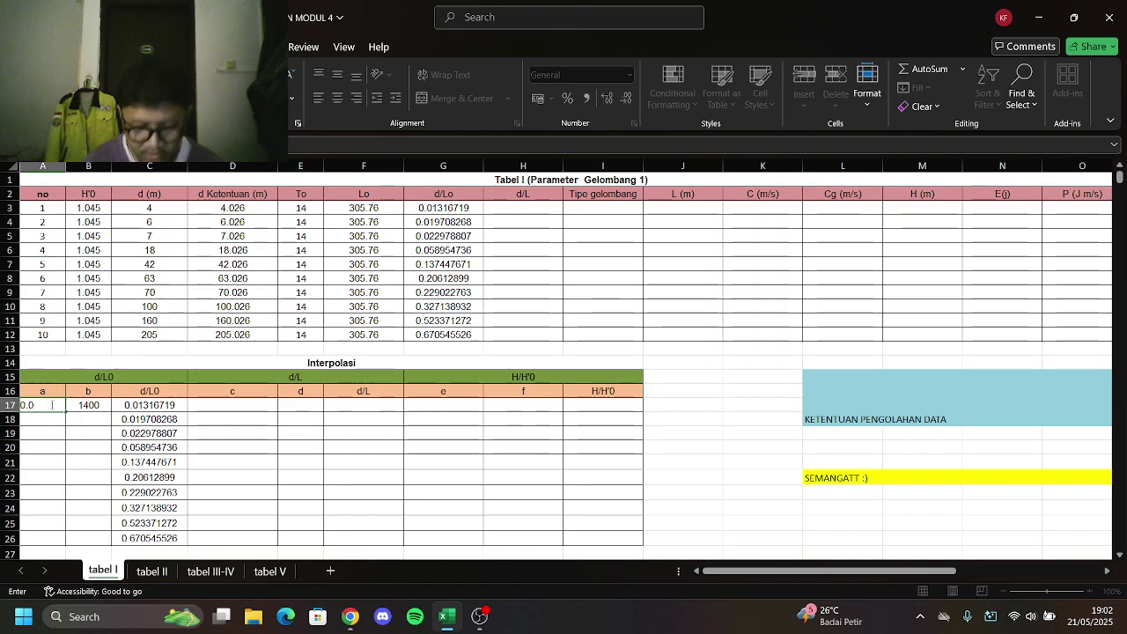
{"action": "left_click", "coordinate": [87, 407]}
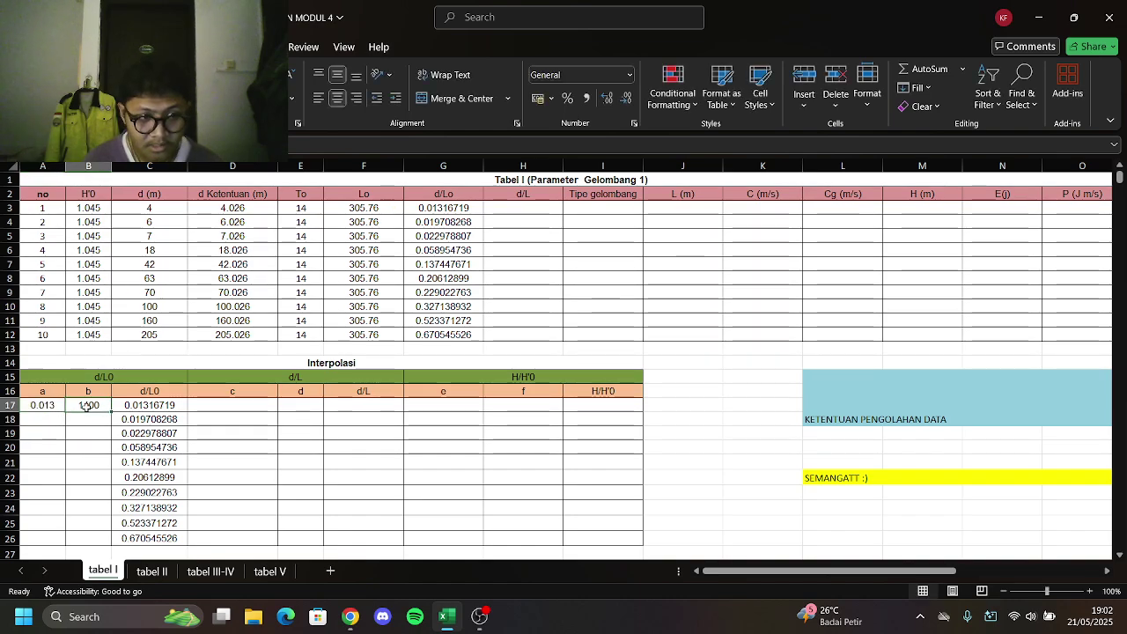
{"action": "type", "text": "0.014"}
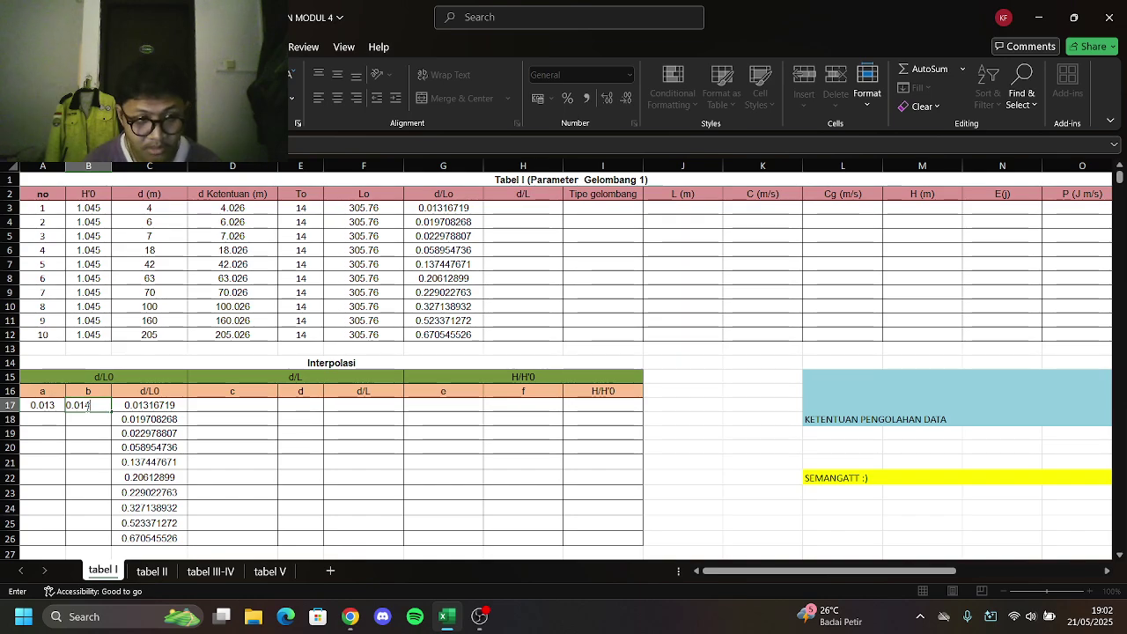
{"action": "left_click", "coordinate": [90, 419]}
Check the second d/L0 value in the Interpolasi table, and look up the nearest d/Lo rows in Table C-1 in Chrome
{"action": "left_click", "coordinate": [39, 427]}
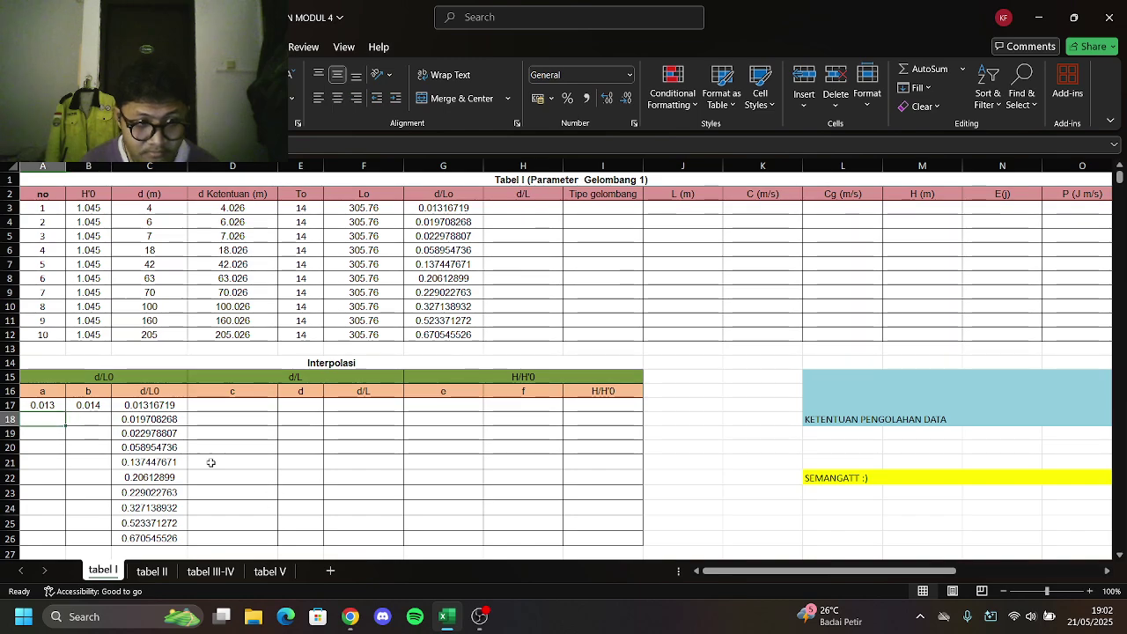
{"action": "scroll", "coordinate": [177, 447], "scroll_direction": "down", "scroll_amount": 1}
{"action": "scroll", "coordinate": [178, 447], "scroll_direction": "down", "scroll_amount": 1}
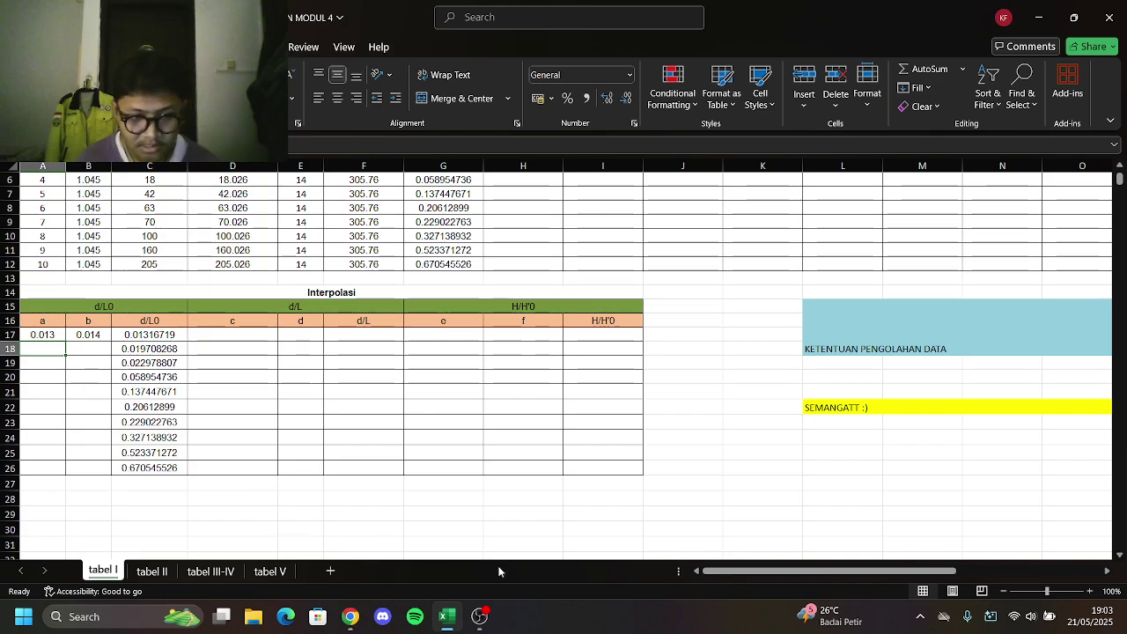
{"action": "left_click", "coordinate": [540, 630]}
{"action": "left_click", "coordinate": [48, 355]}
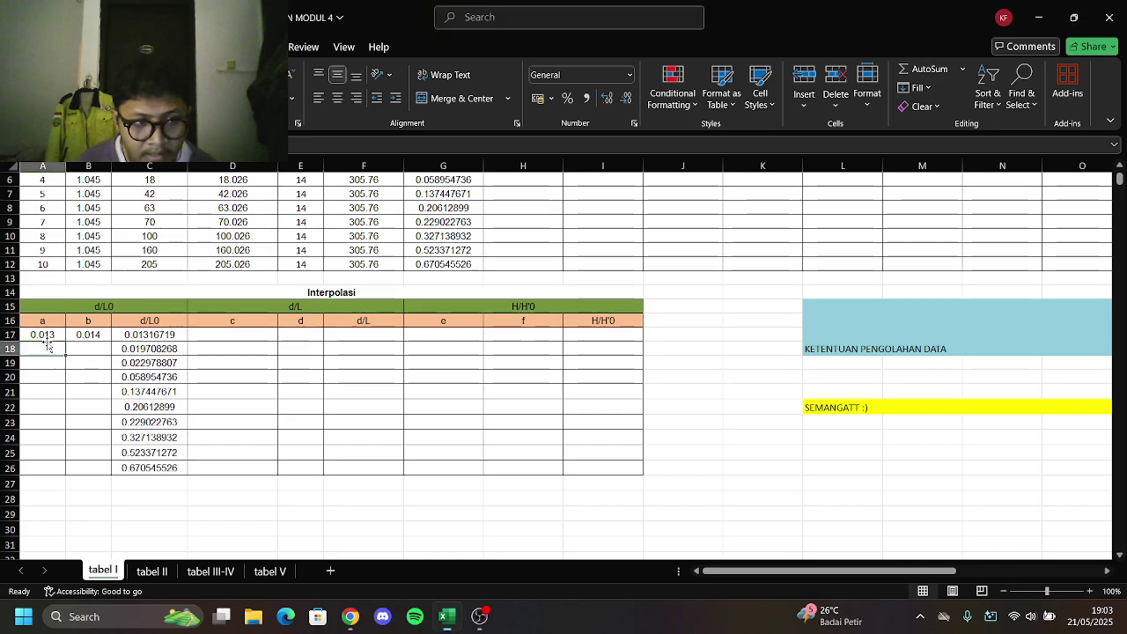
{"action": "left_click", "coordinate": [350, 616]}
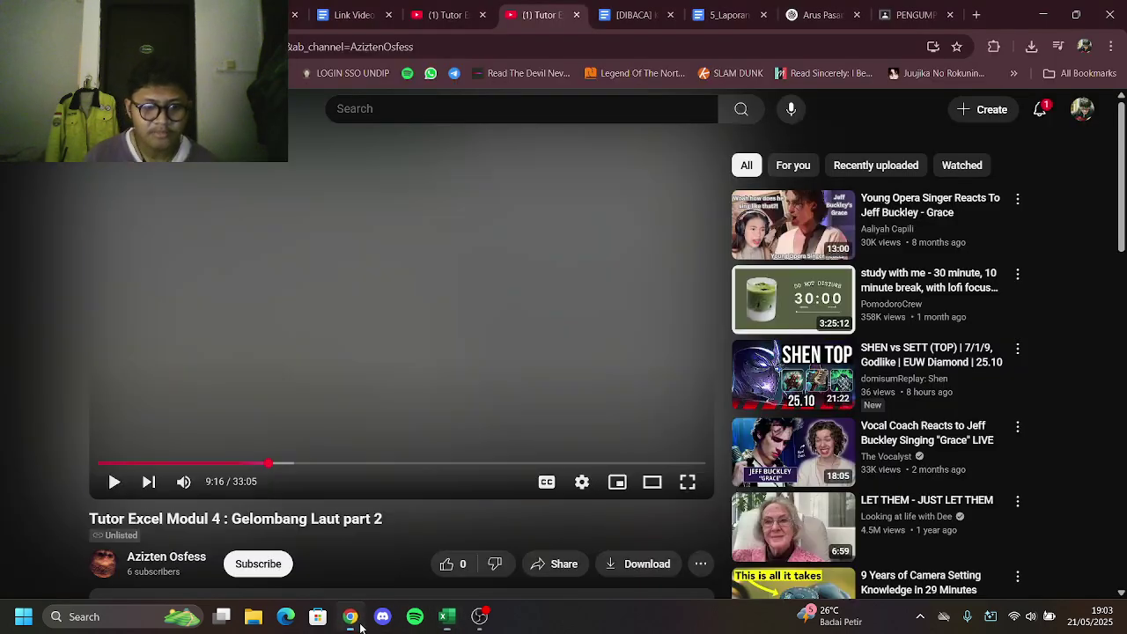
{"action": "left_click", "coordinate": [302, 7]}
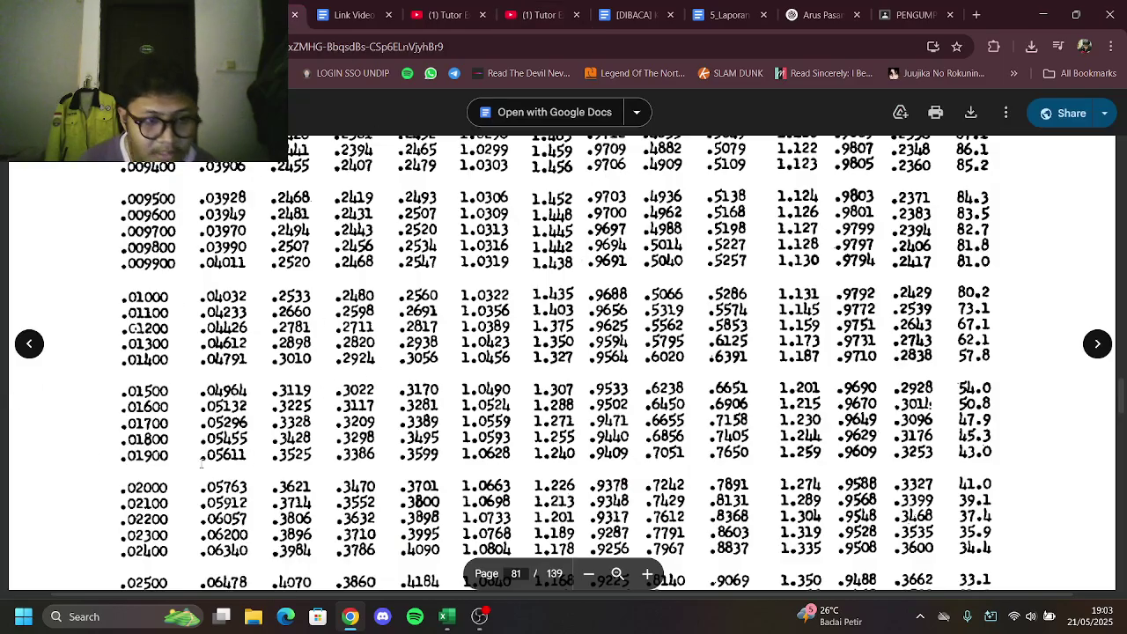
{"action": "scroll", "coordinate": [202, 463], "scroll_direction": "up", "scroll_amount": 3}
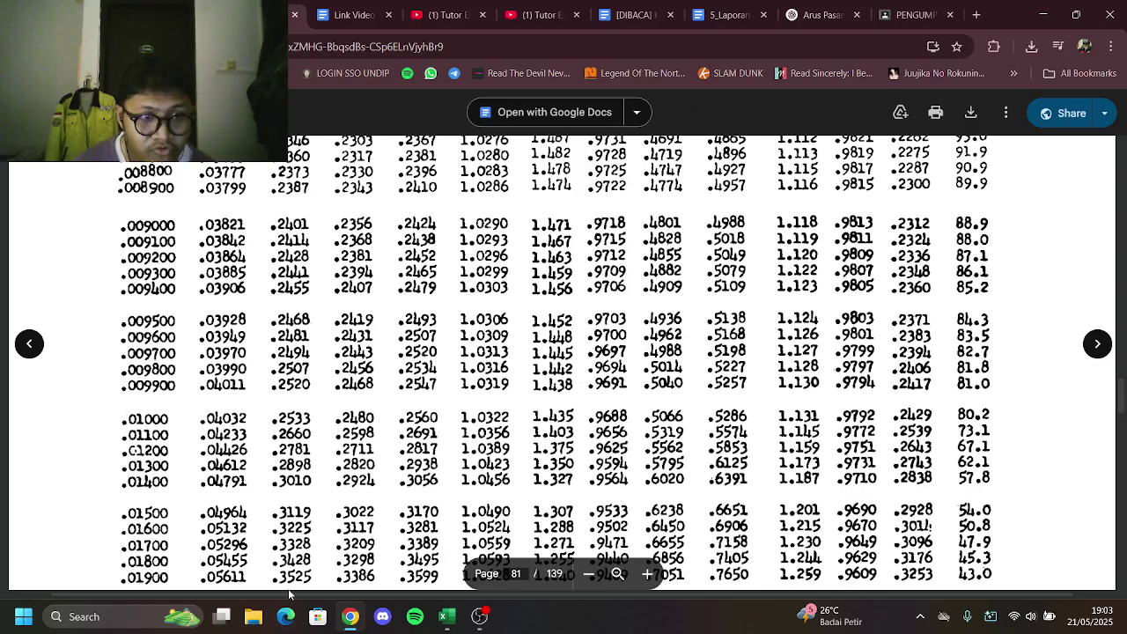
Switch back to Excel and enter 0.019 as the second row's a value in cell A18
{"action": "left_click", "coordinate": [446, 616]}
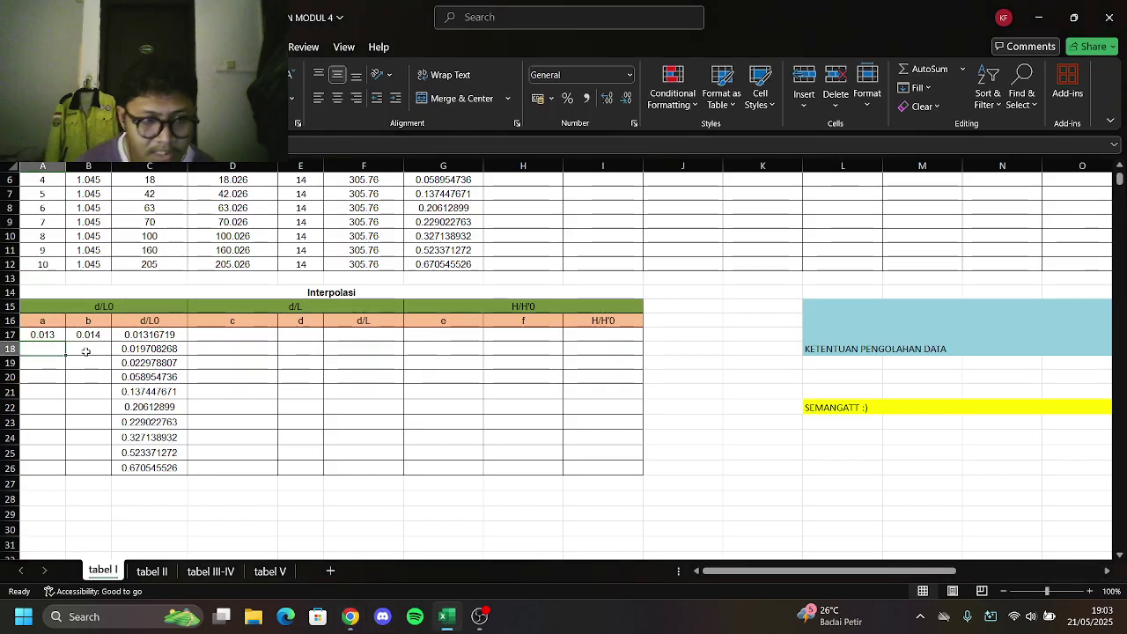
{"action": "type", "text": "0"}
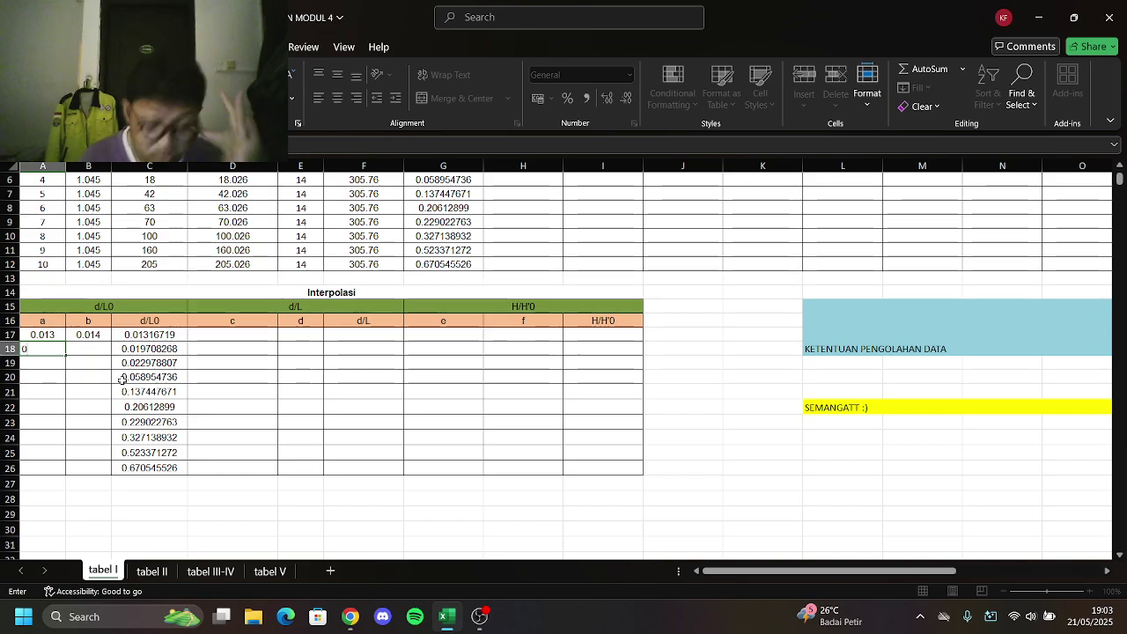
{"action": "type", "text": ".019"}
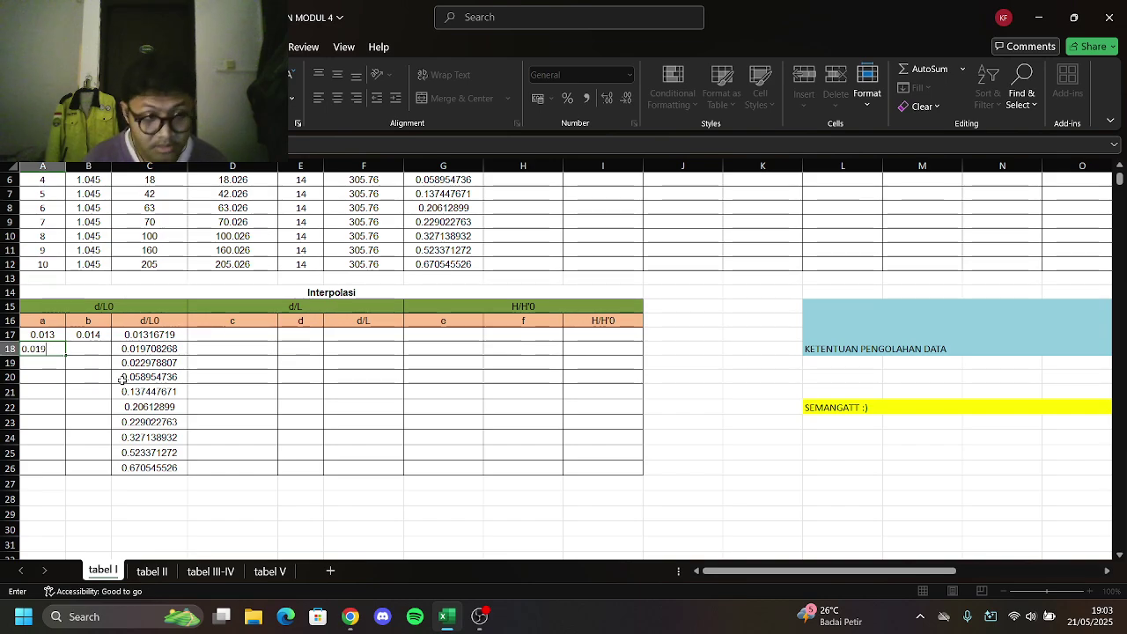
{"action": "key", "text": "Tab"}
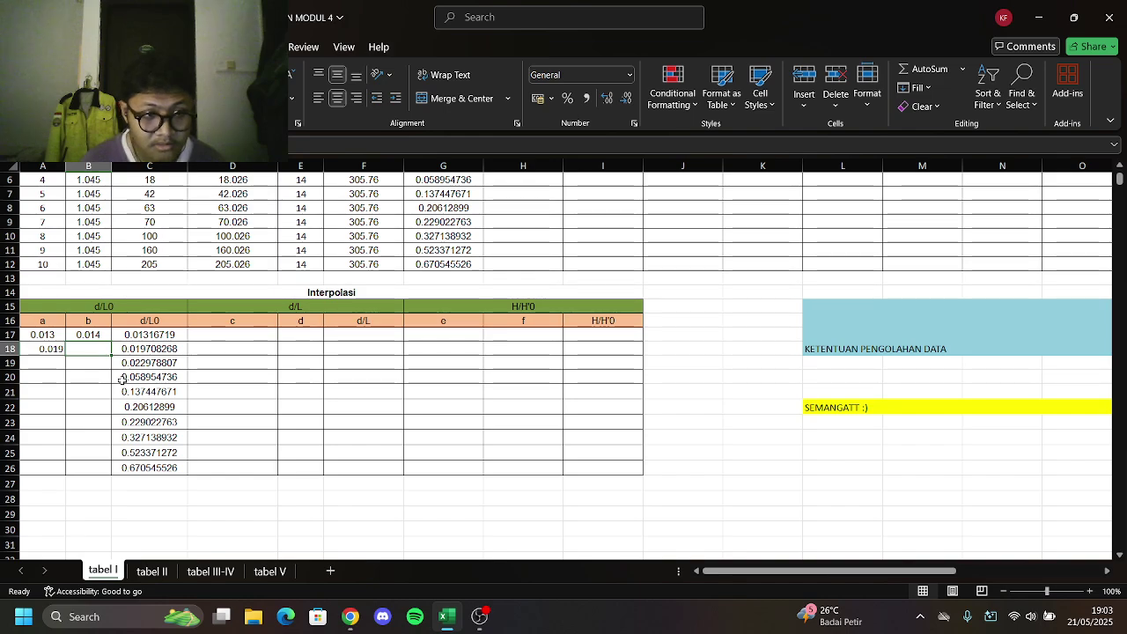
{"action": "left_click", "coordinate": [49, 335]}
{"action": "left_click", "coordinate": [60, 354]}
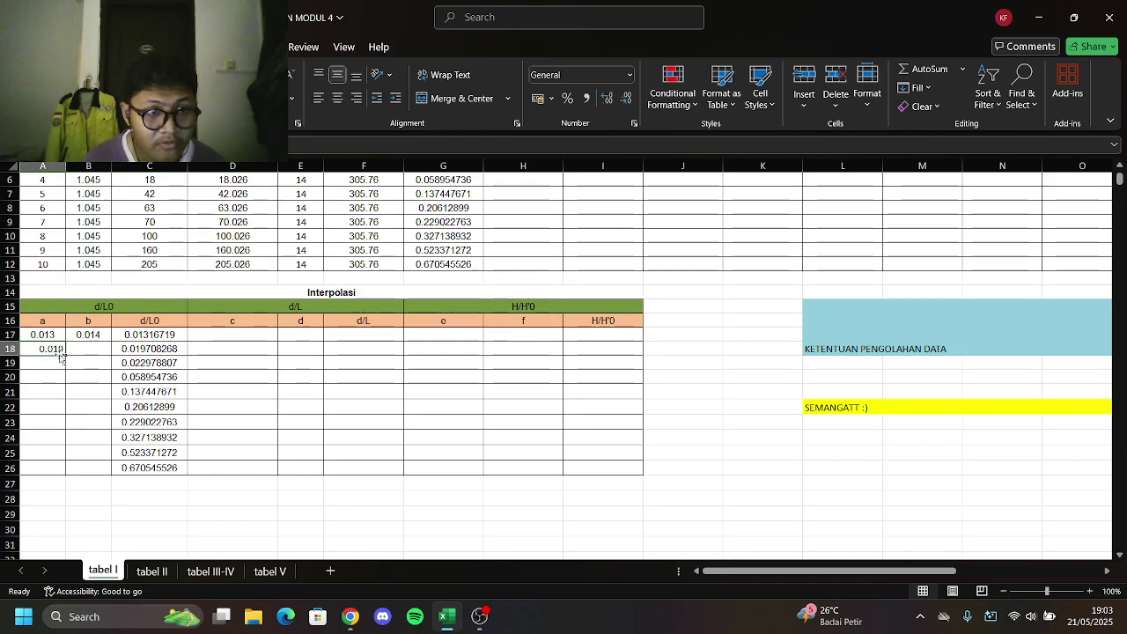
{"action": "left_click", "coordinate": [54, 335]}
{"action": "left_click_drag", "start_coordinate": [53, 335], "coordinate": [88, 468]}
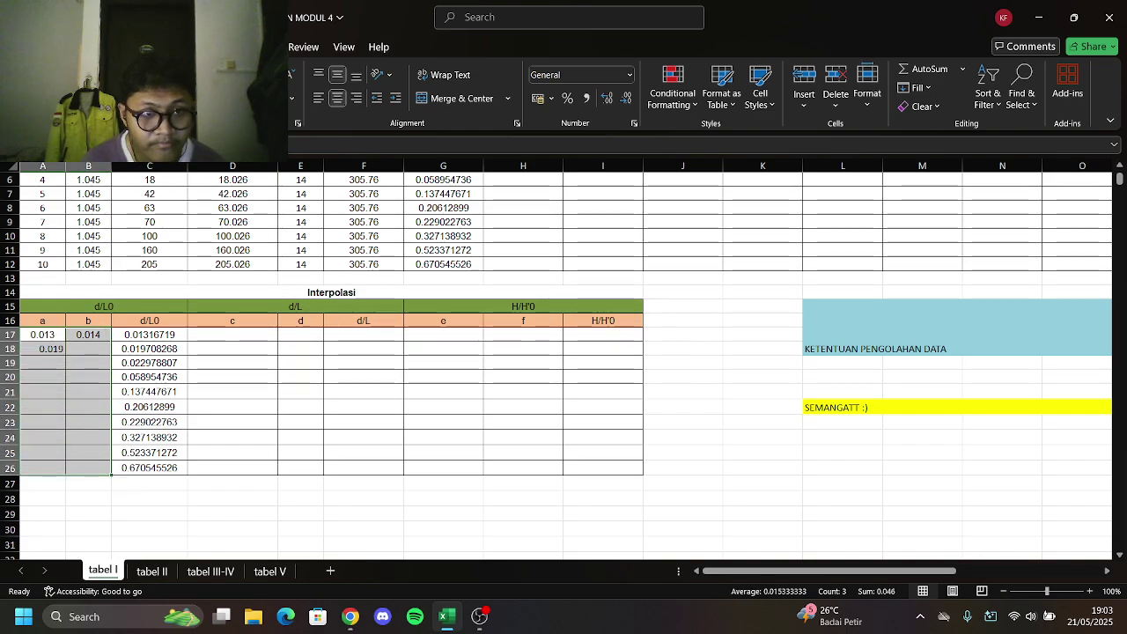
{"action": "left_click", "coordinate": [268, 73]}
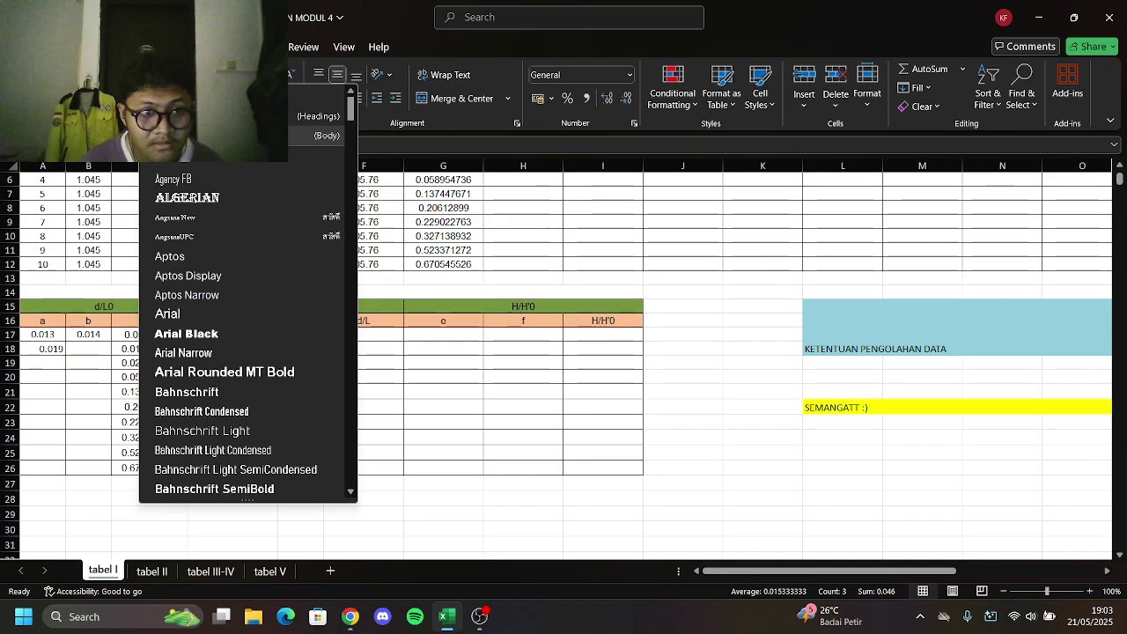
{"action": "key", "text": "Escape"}
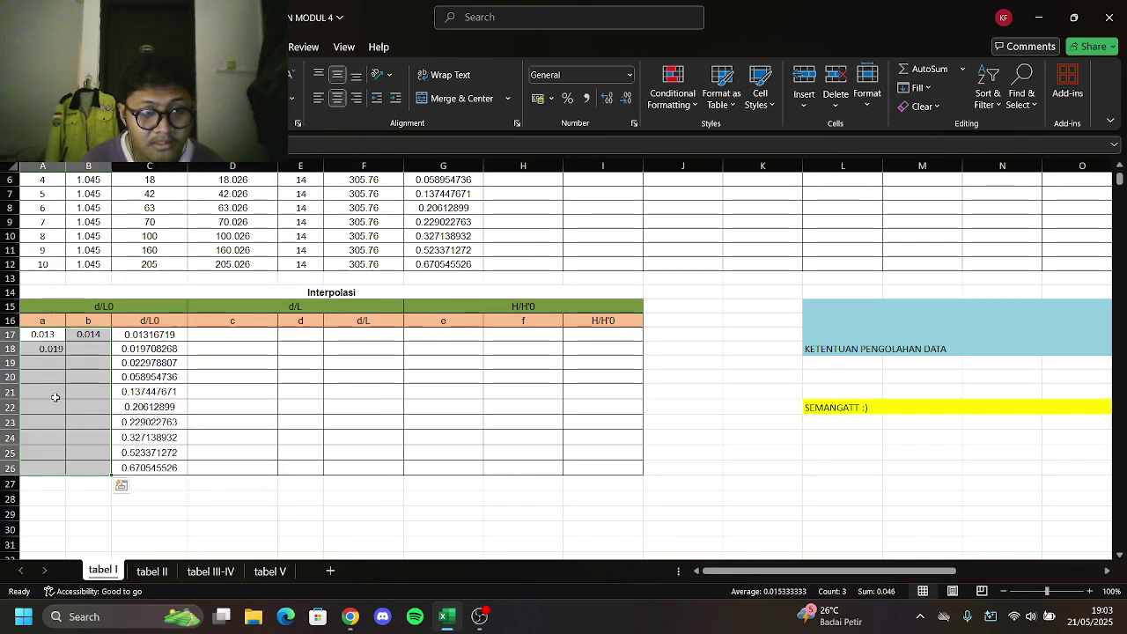
Enter 0.02 as the second row's b value in cell B18
{"action": "left_click", "coordinate": [81, 350]}
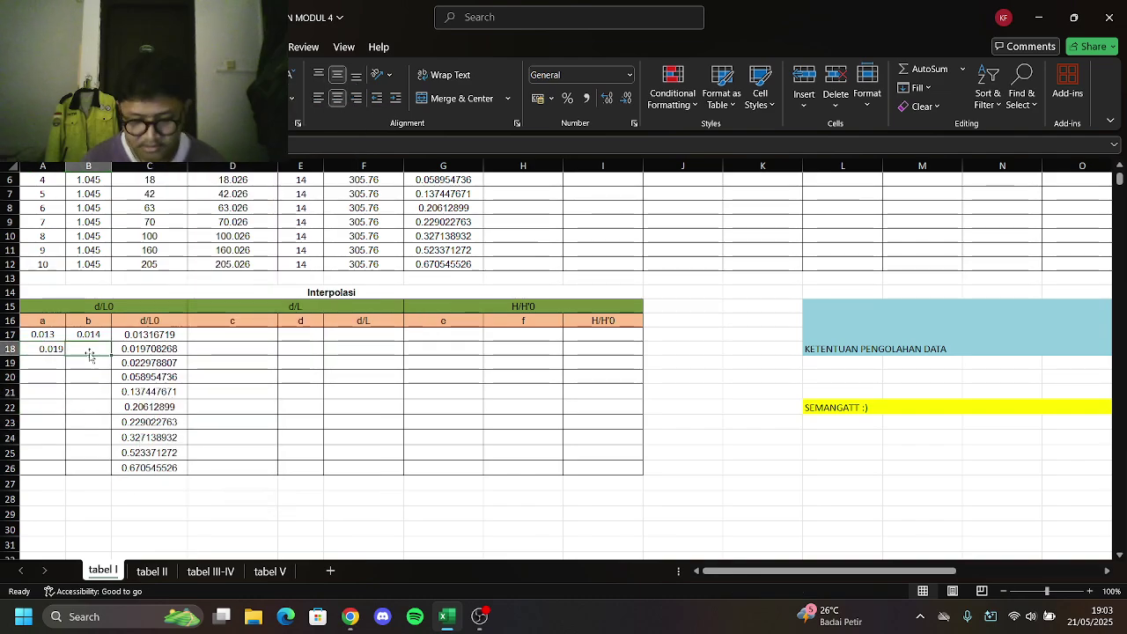
{"action": "type", "text": "0."}
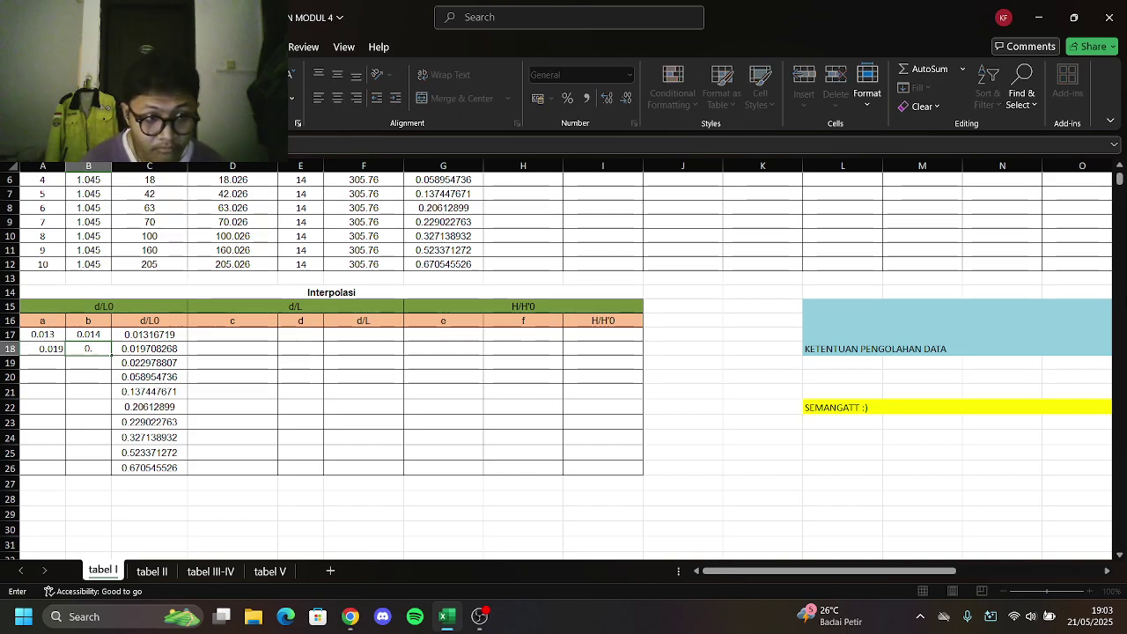
{"action": "type", "text": "20"}
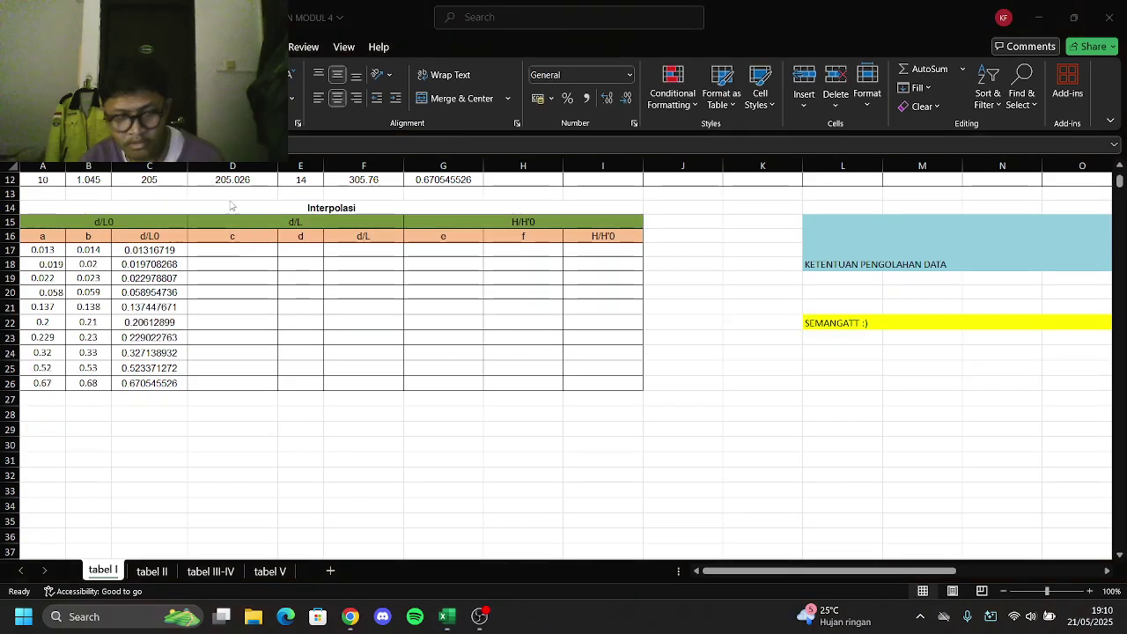
Look up the d/L value for d/Lo 0.013 in Table C-1 in Chrome, and enter 0.04612 as c in Excel cell D17
{"action": "left_click", "coordinate": [235, 252]}
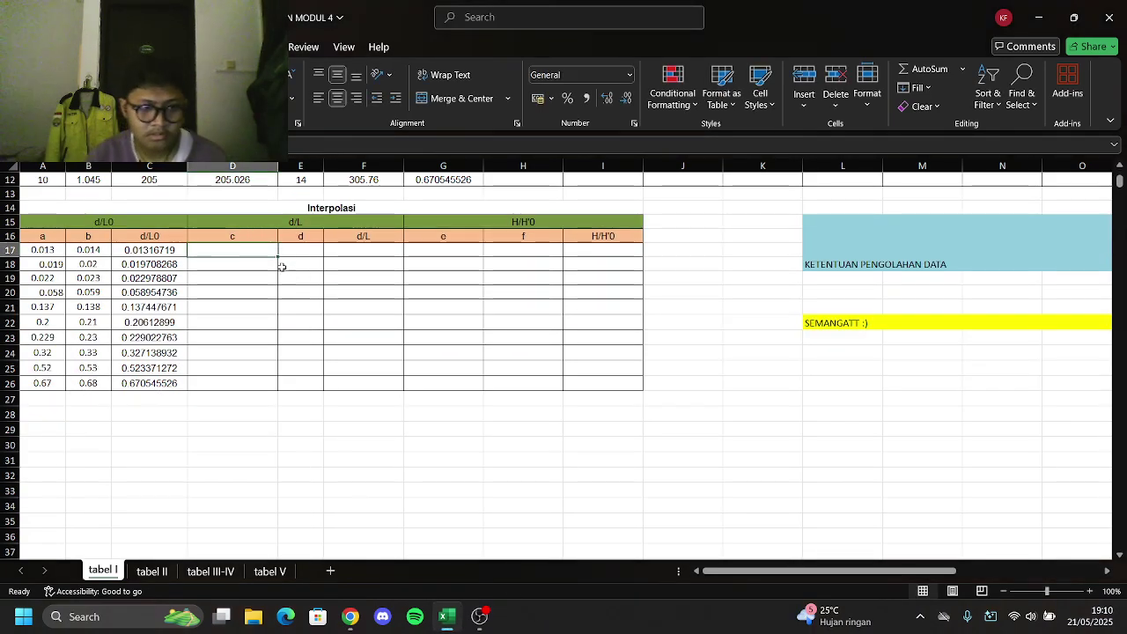
{"action": "left_click", "coordinate": [349, 618]}
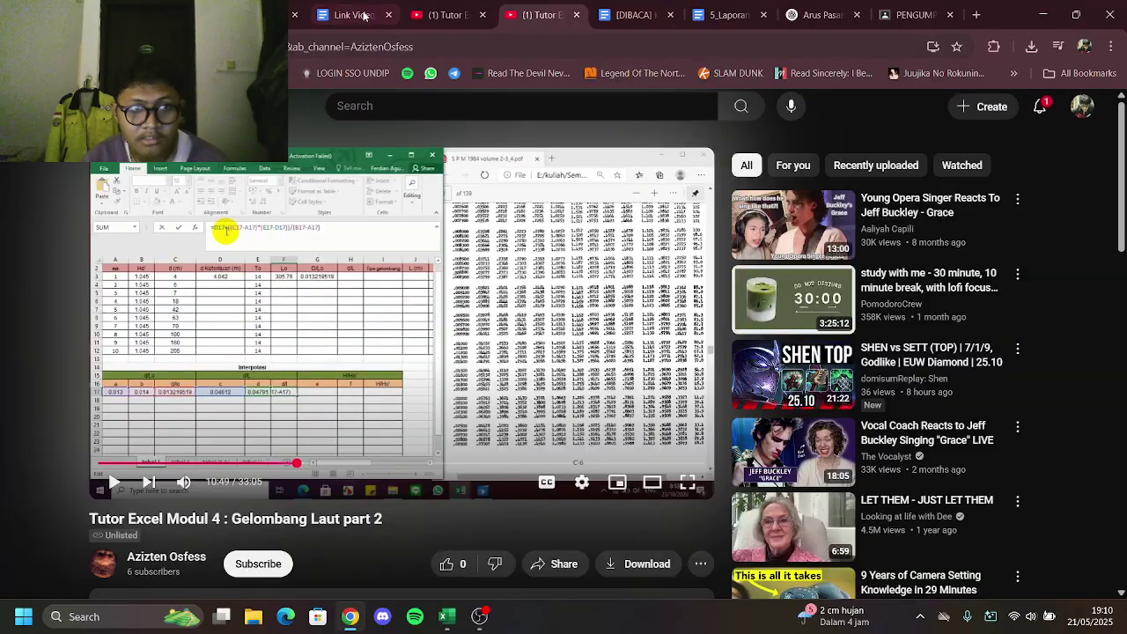
{"action": "left_click", "coordinate": [360, 15]}
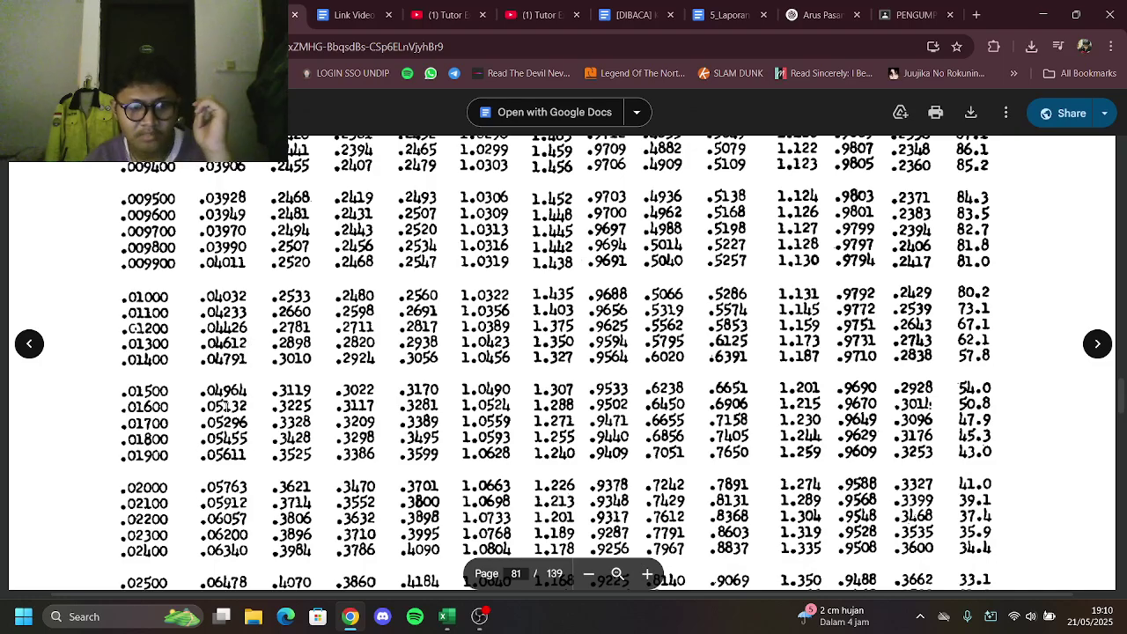
{"action": "left_click", "coordinate": [446, 616]}
{"action": "type", "text": "0."}
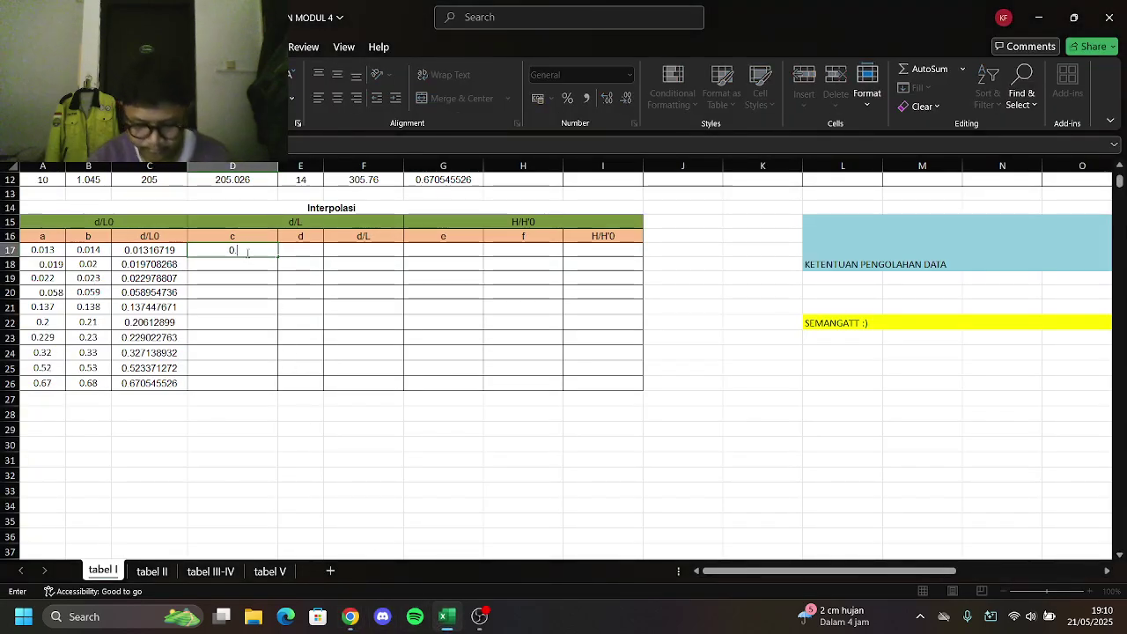
{"action": "type", "text": "04612"}
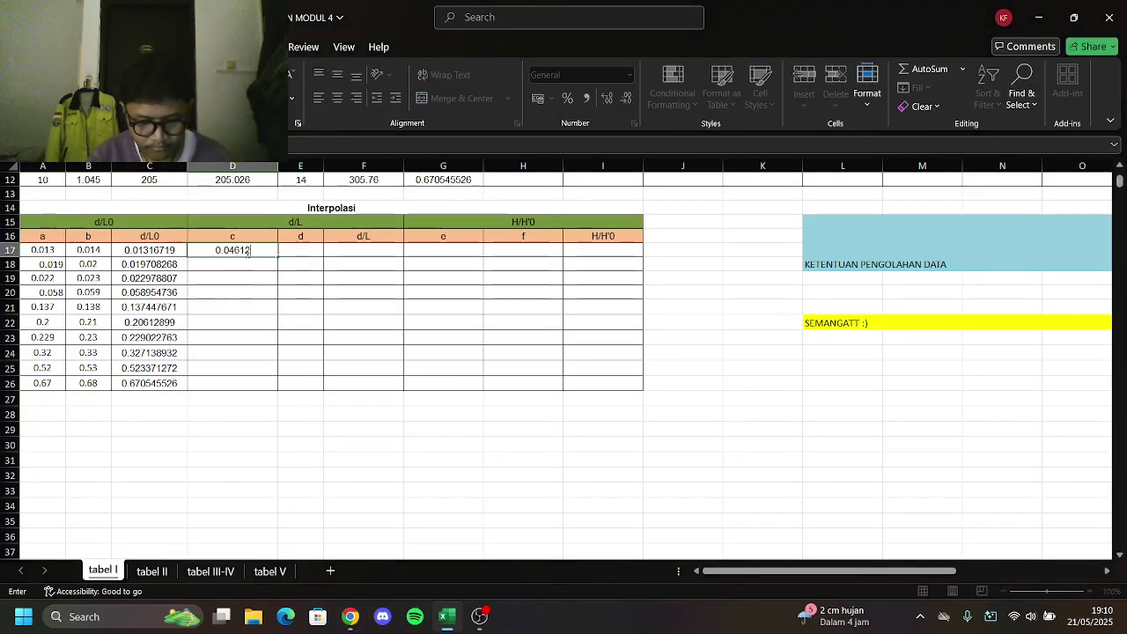
{"action": "left_click", "coordinate": [294, 252]}
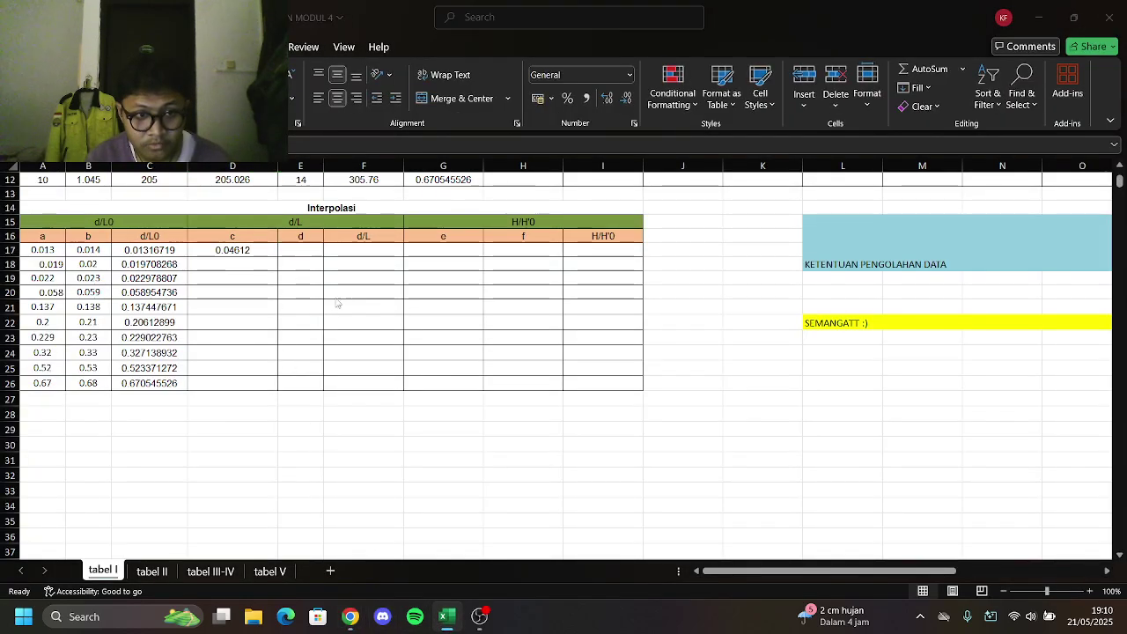
Check Table C-1 again for the d/L value at d/Lo 0.014, and enter 0.04791 as d in cell E17
{"action": "key", "text": "alt+Tab"}
{"action": "key", "text": "alt+Tab"}
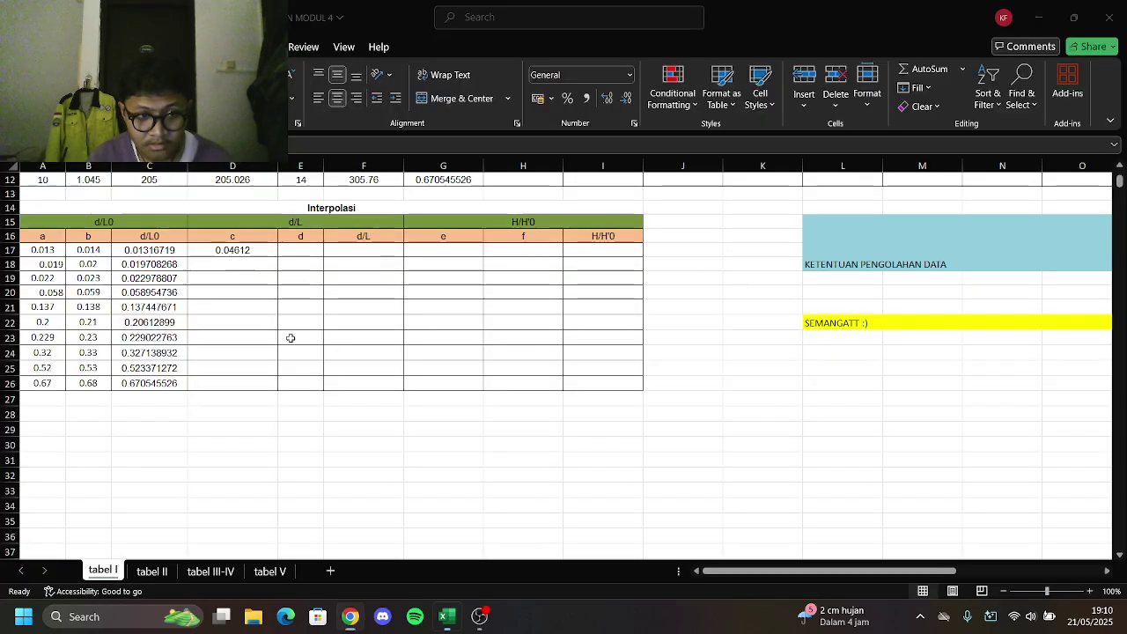
{"action": "type", "text": "0.0"}
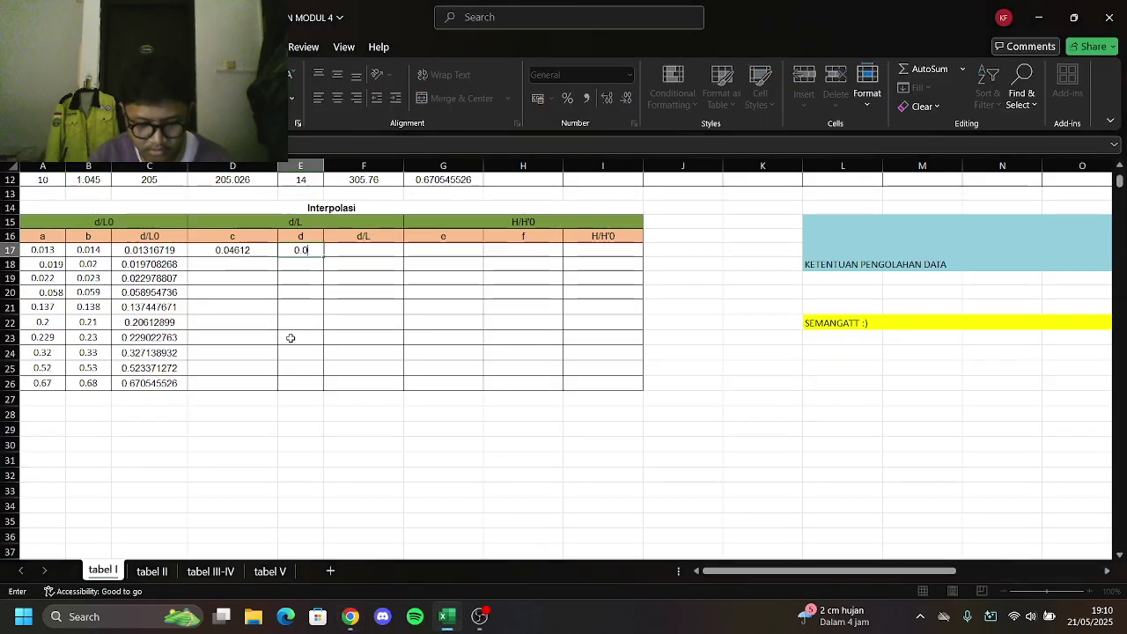
{"action": "type", "text": "4791"}
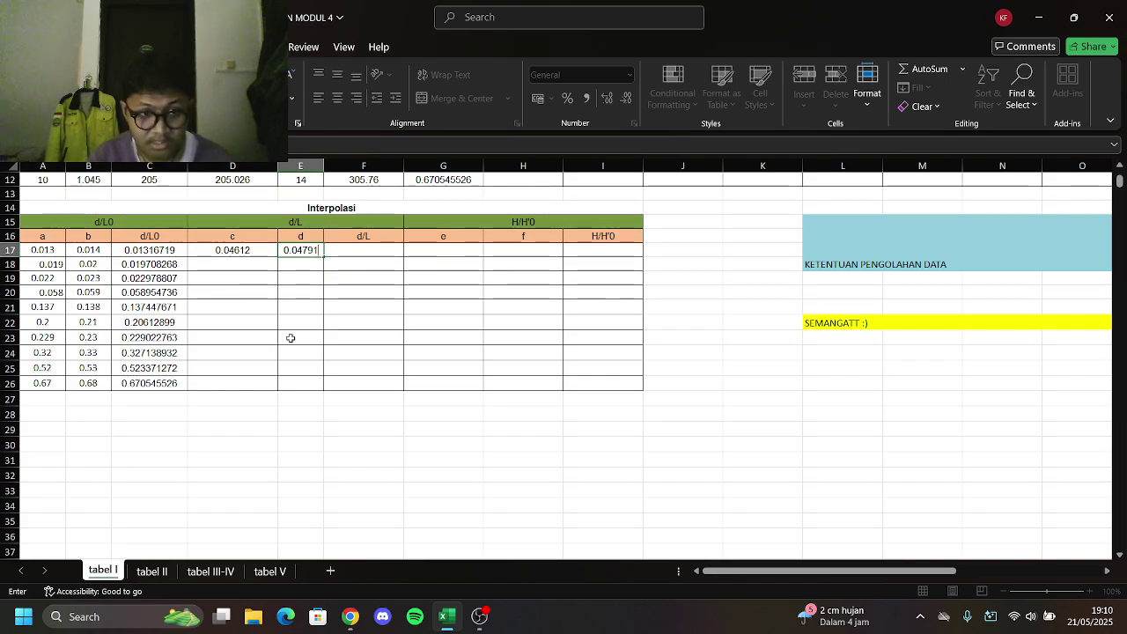
{"action": "key", "text": "Tab"}
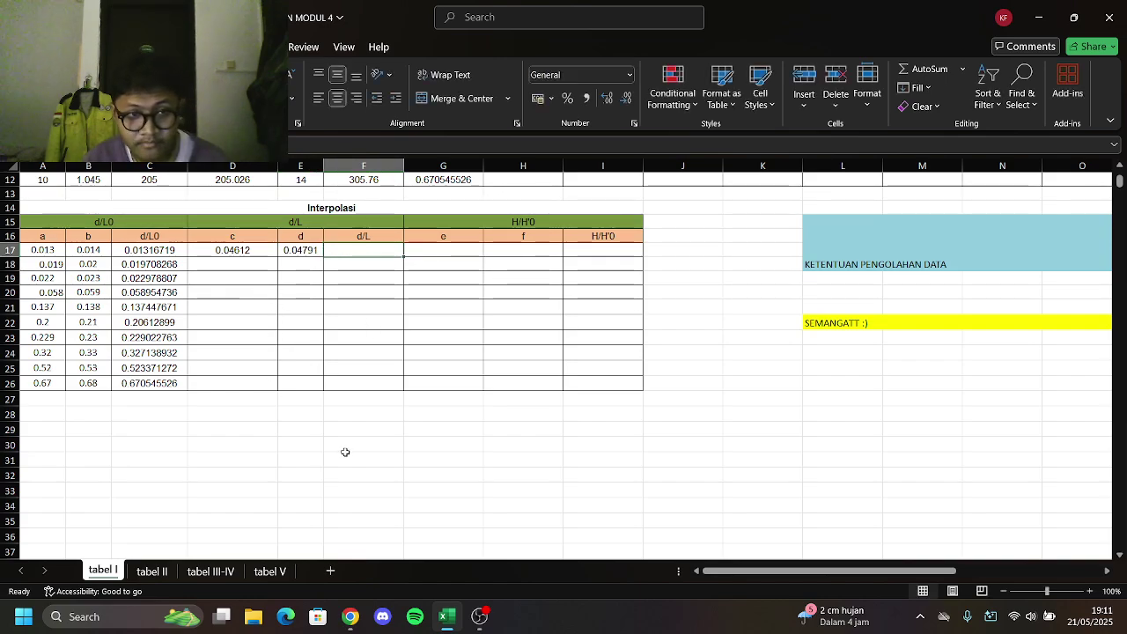
Start the first row's d/L interpolation formula in cell F17 with =E17+(B17-A17)
{"action": "scroll", "coordinate": [372, 322], "scroll_direction": "up", "scroll_amount": 3}
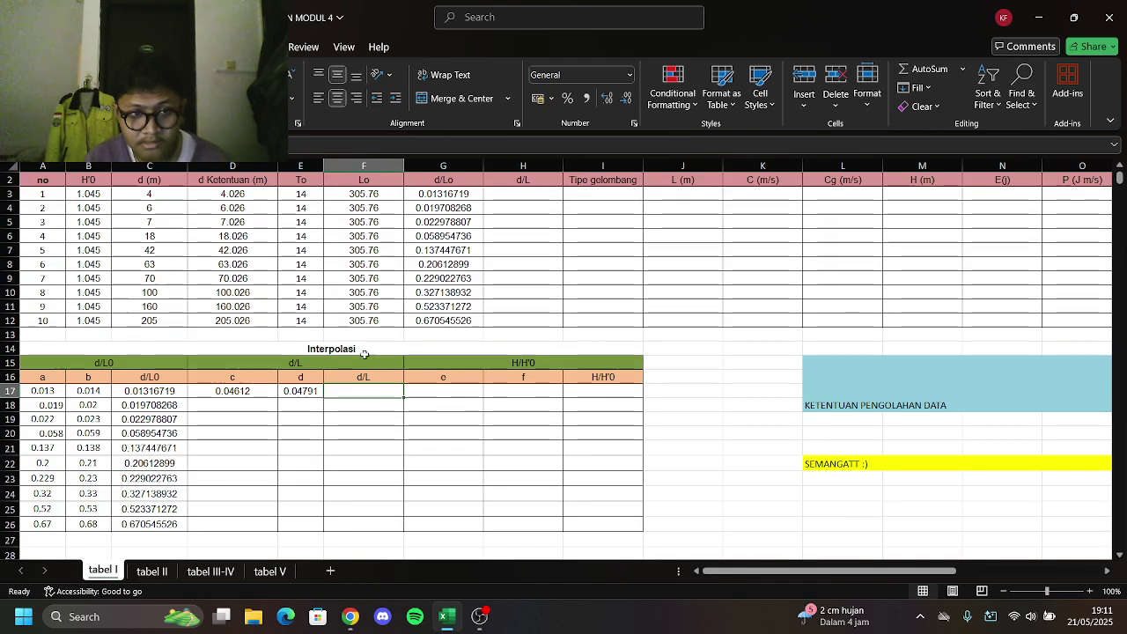
{"action": "type", "text": "="}
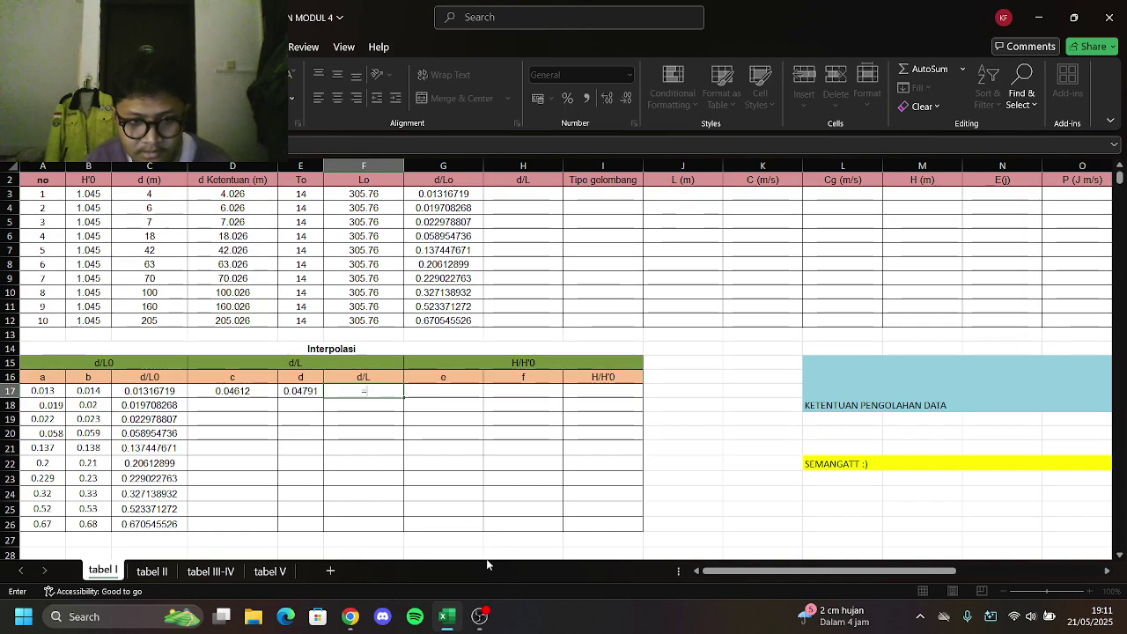
{"action": "left_click", "coordinate": [303, 389]}
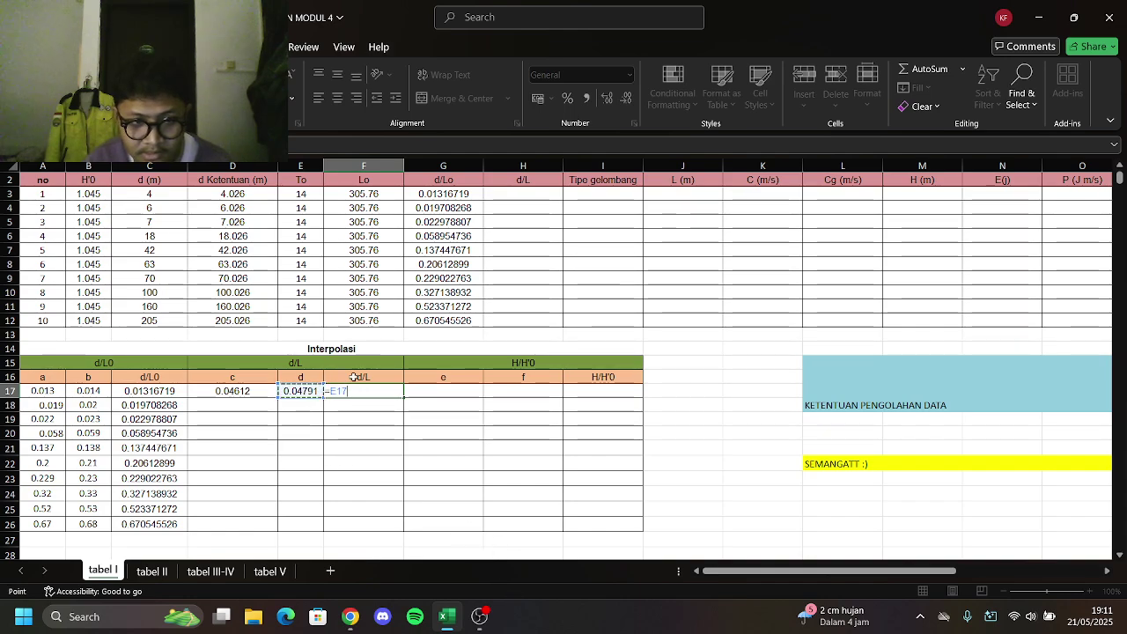
{"action": "type", "text": "+("}
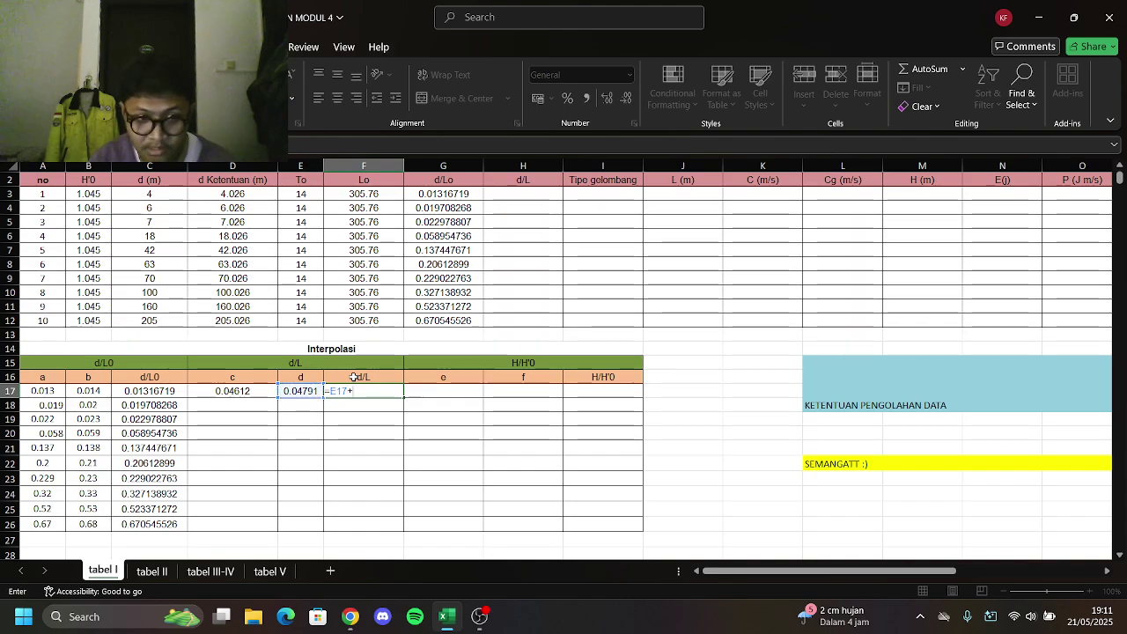
{"action": "left_click", "coordinate": [88, 392]}
{"action": "type", "text": "-"}
{"action": "left_click", "coordinate": [47, 393]}
{"action": "type", "text": ")"}
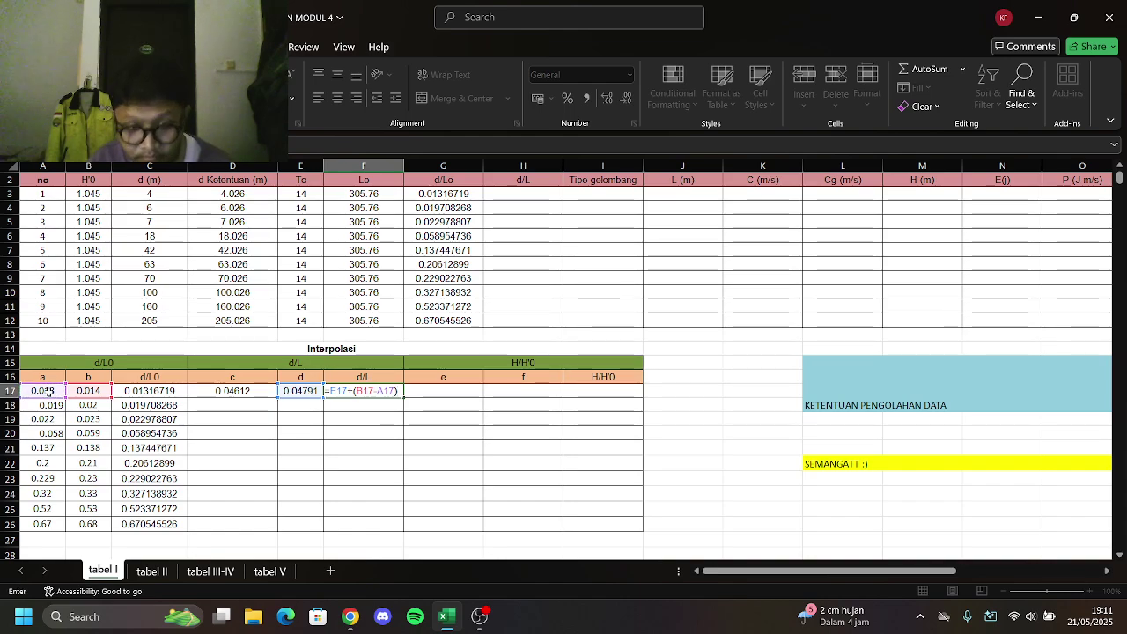
Extend the F17 formula by dividing by (D17-A17) and opening a parenthesized multiplication factor
{"action": "type", "text": "/"}
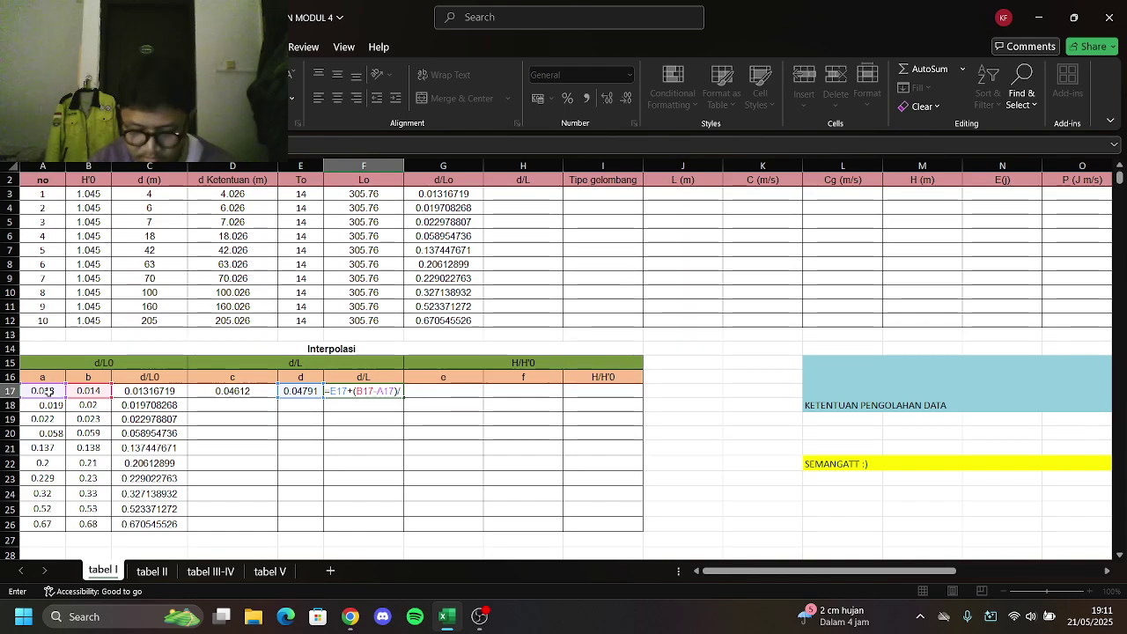
{"action": "type", "text": "("}
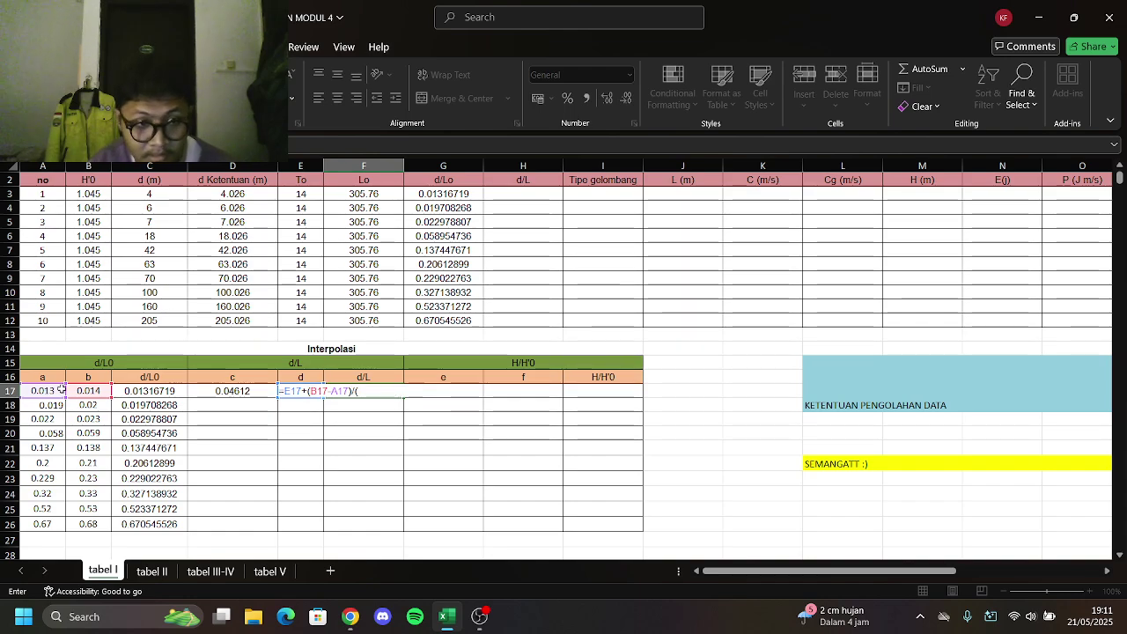
{"action": "left_click", "coordinate": [220, 393]}
{"action": "type", "text": "-"}
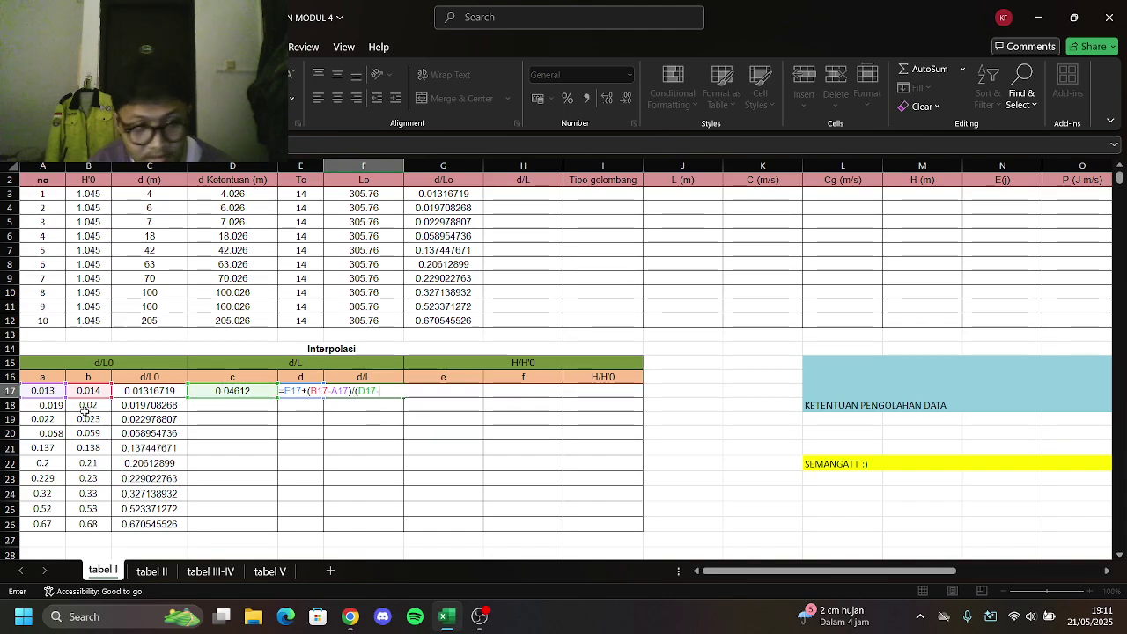
{"action": "left_click", "coordinate": [44, 391]}
{"action": "type", "text": ")"}
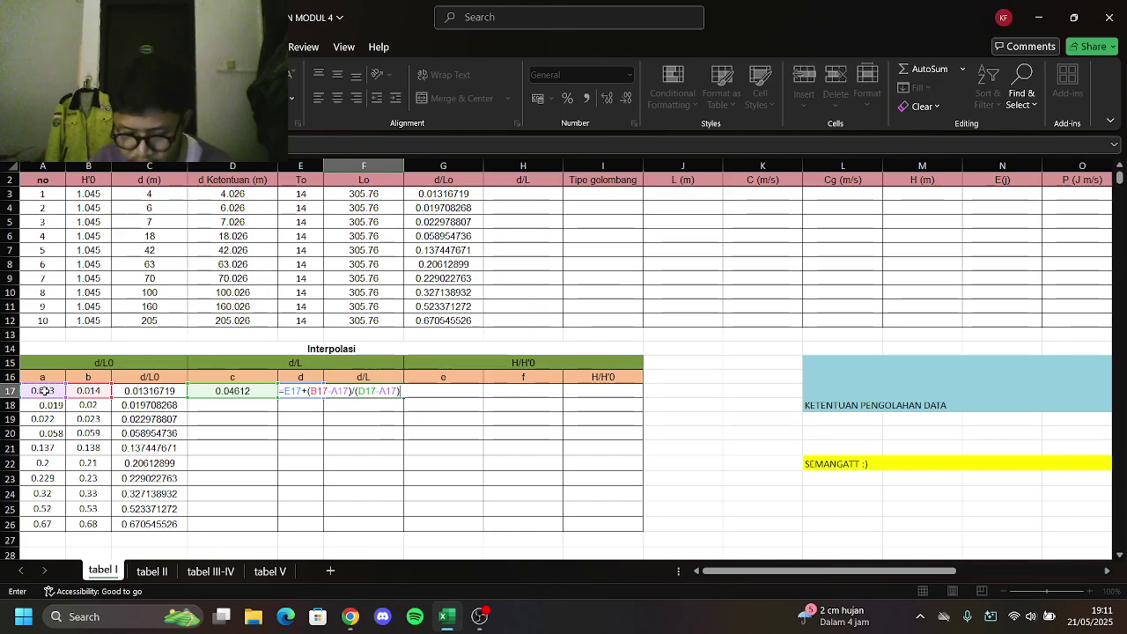
{"action": "type", "text": "*"}
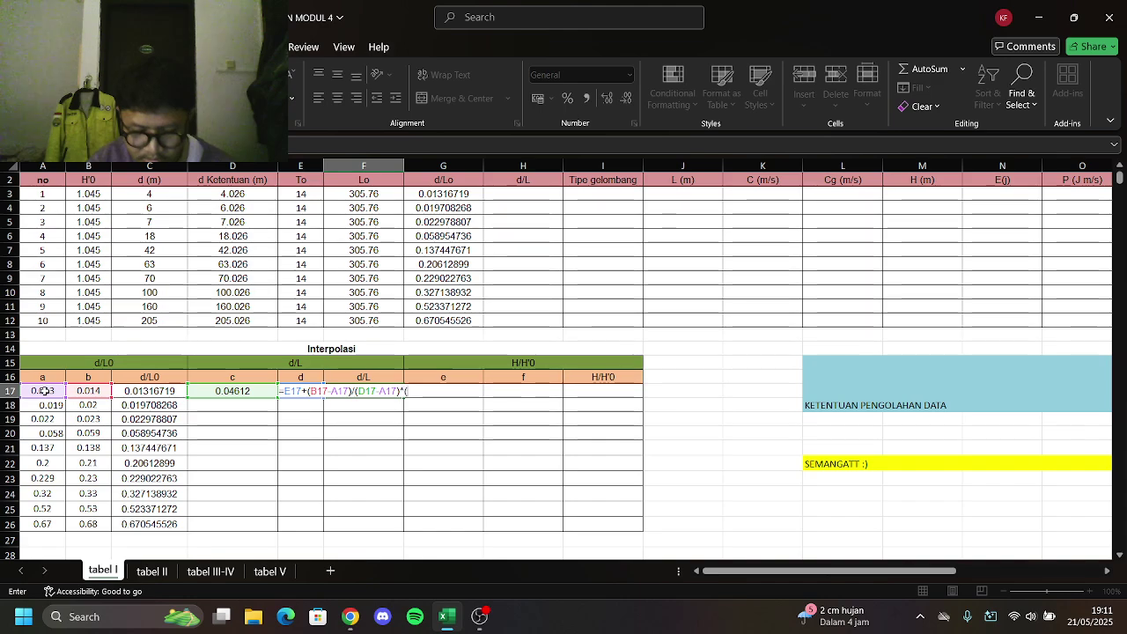
{"action": "type", "text": "("}
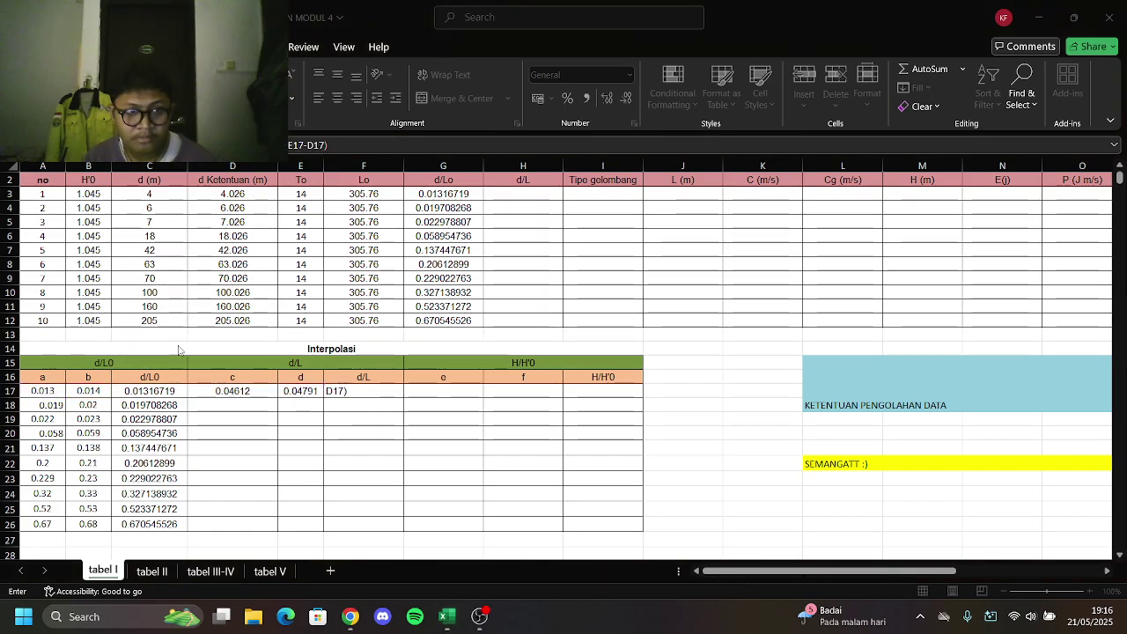
Finish the d/L interpolation formula in F17 with the closing factor (E17-D17)
{"action": "left_click", "coordinate": [334, 152]}
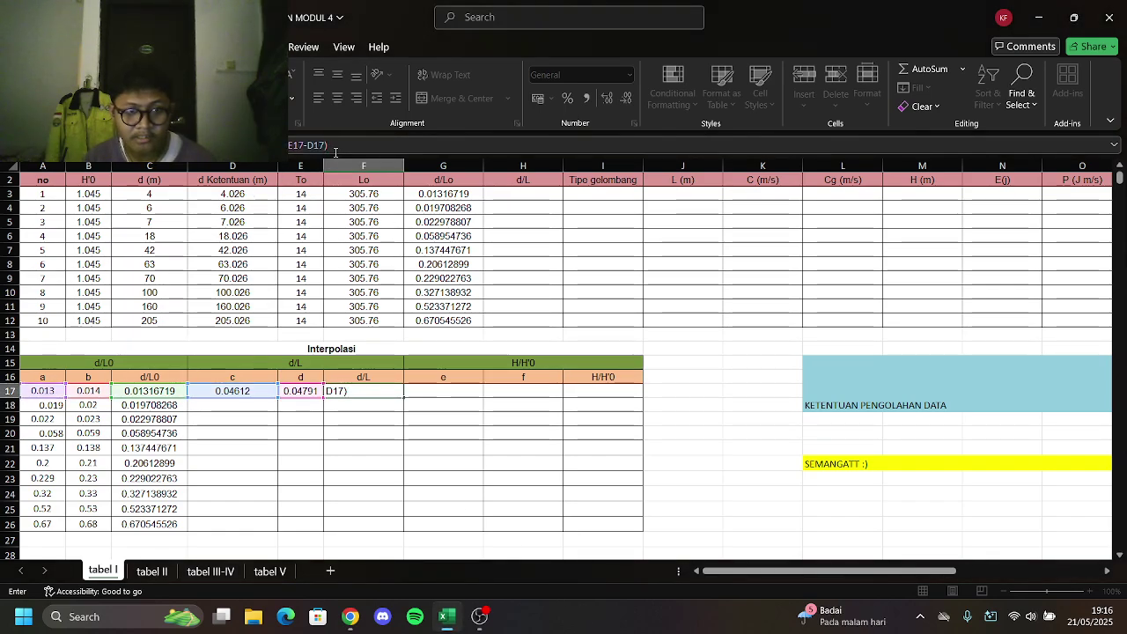
{"action": "key", "text": "Return"}
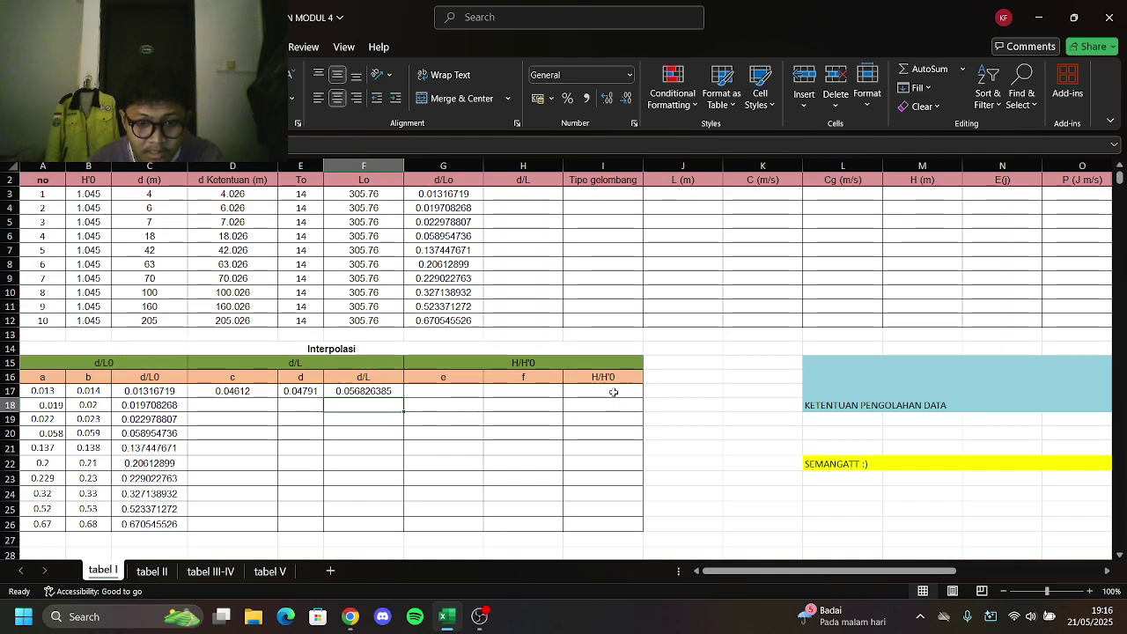
{"action": "left_click", "coordinate": [540, 621]}
{"action": "scroll", "coordinate": [449, 427], "scroll_direction": "up", "scroll_amount": 1}
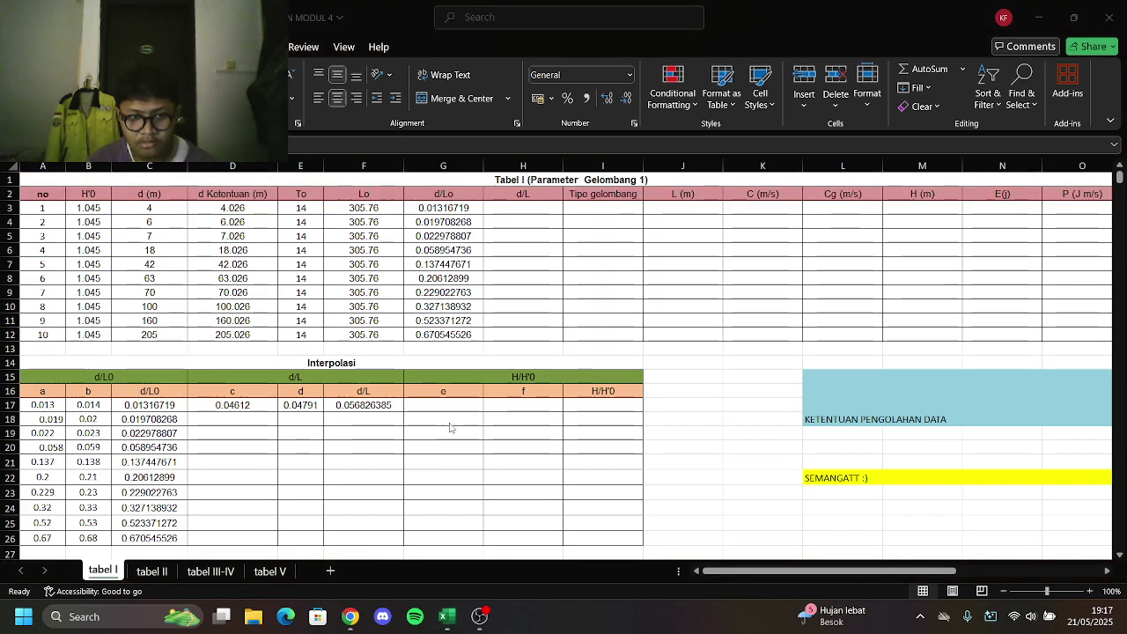
Fill the first row's d/L in cell H3 by referencing the interpolated value with =F17
{"action": "left_click", "coordinate": [423, 406]}
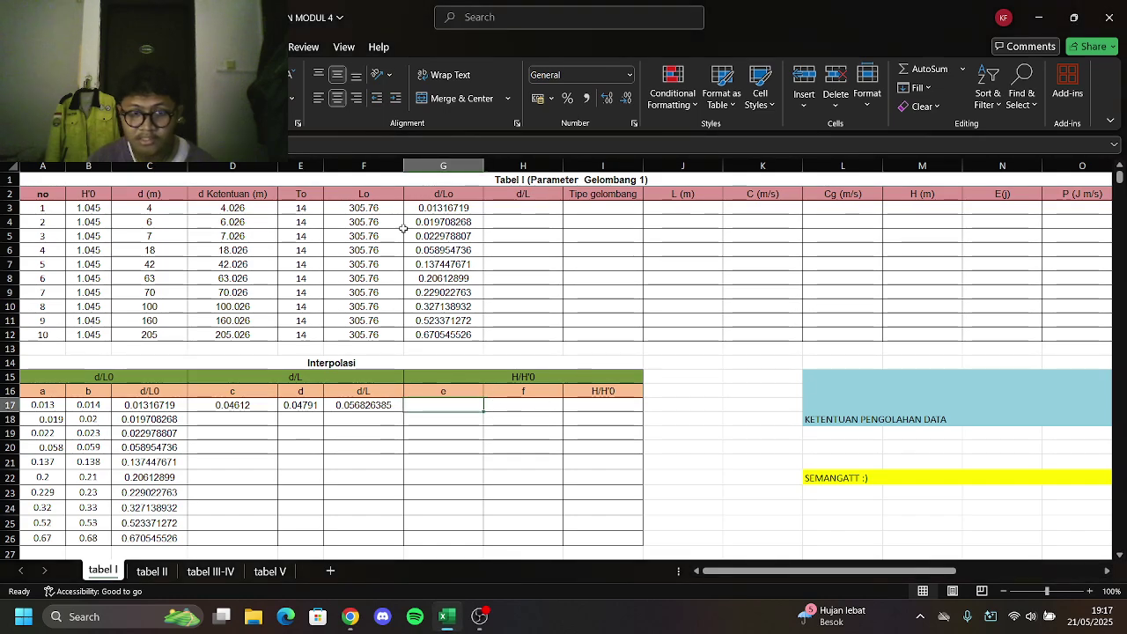
{"action": "left_click", "coordinate": [365, 404]}
{"action": "left_click", "coordinate": [519, 210]}
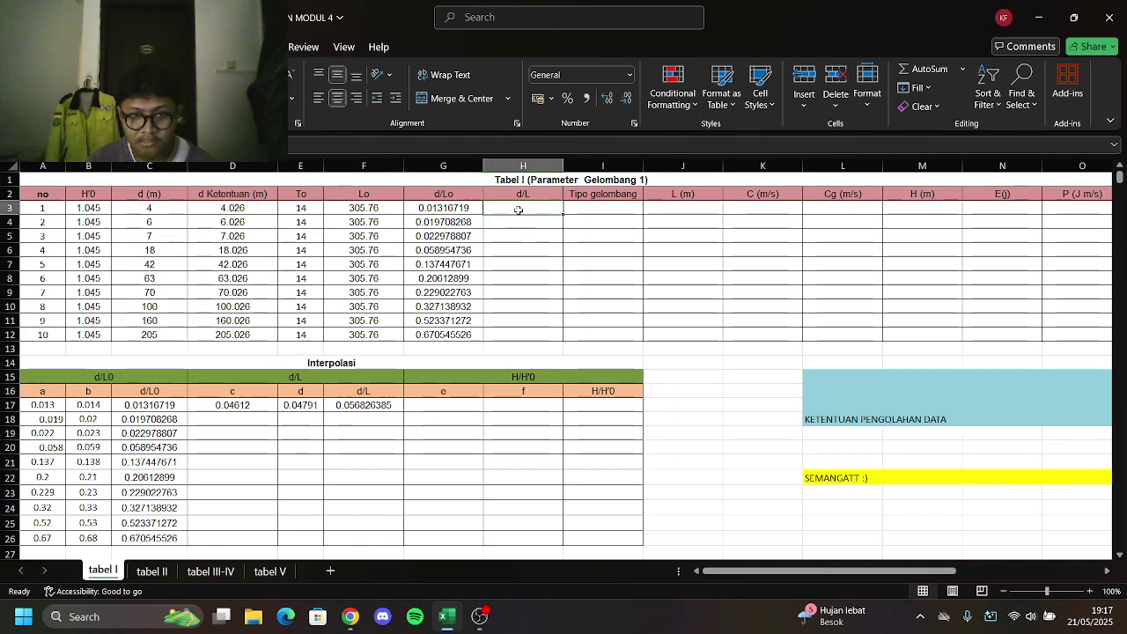
{"action": "type", "text": "="}
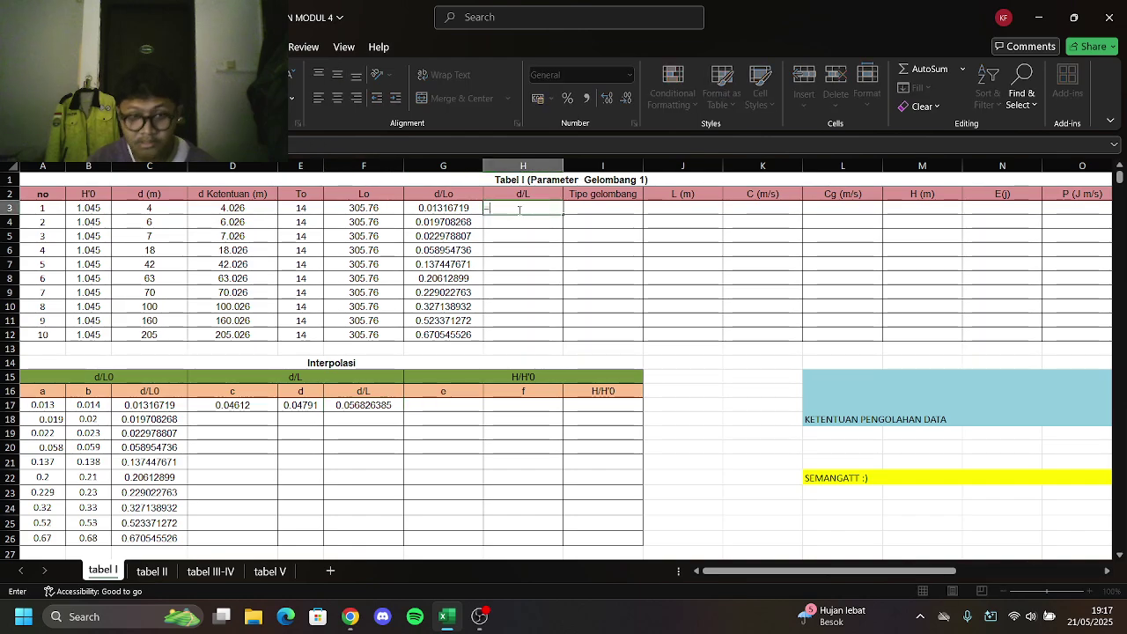
{"action": "left_click", "coordinate": [376, 405]}
{"action": "key", "text": "Return"}
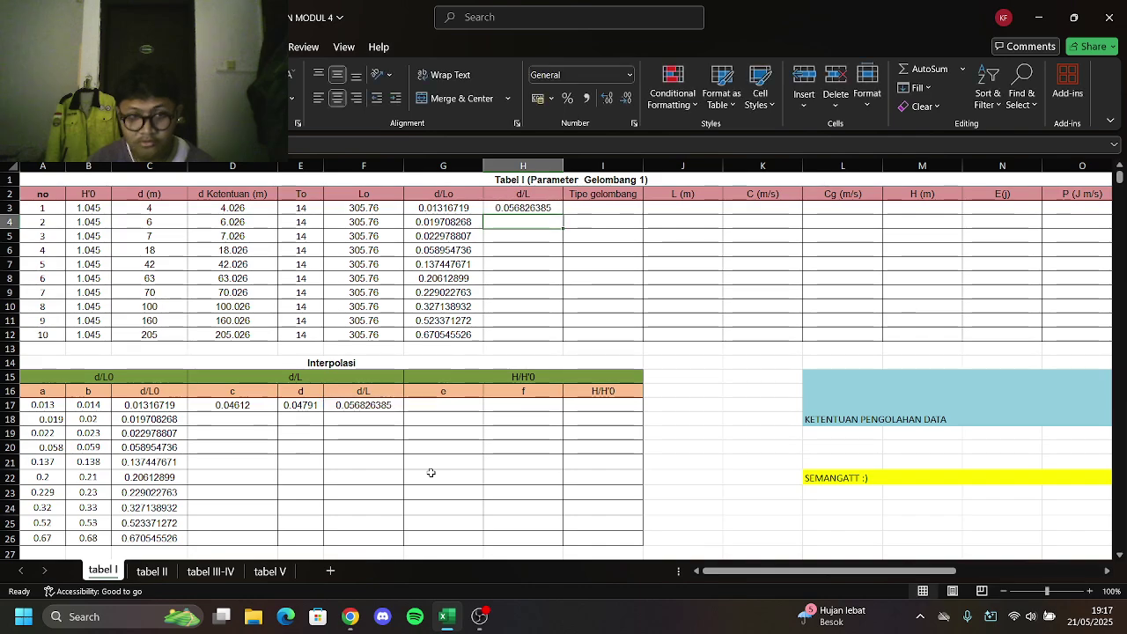
Set the first row's wave type in cell I3 to MENENGAH
{"action": "scroll", "coordinate": [614, 353], "scroll_direction": "down", "scroll_amount": 3}
{"action": "scroll", "coordinate": [613, 353], "scroll_direction": "up", "scroll_amount": 3}
{"action": "left_click", "coordinate": [593, 212]}
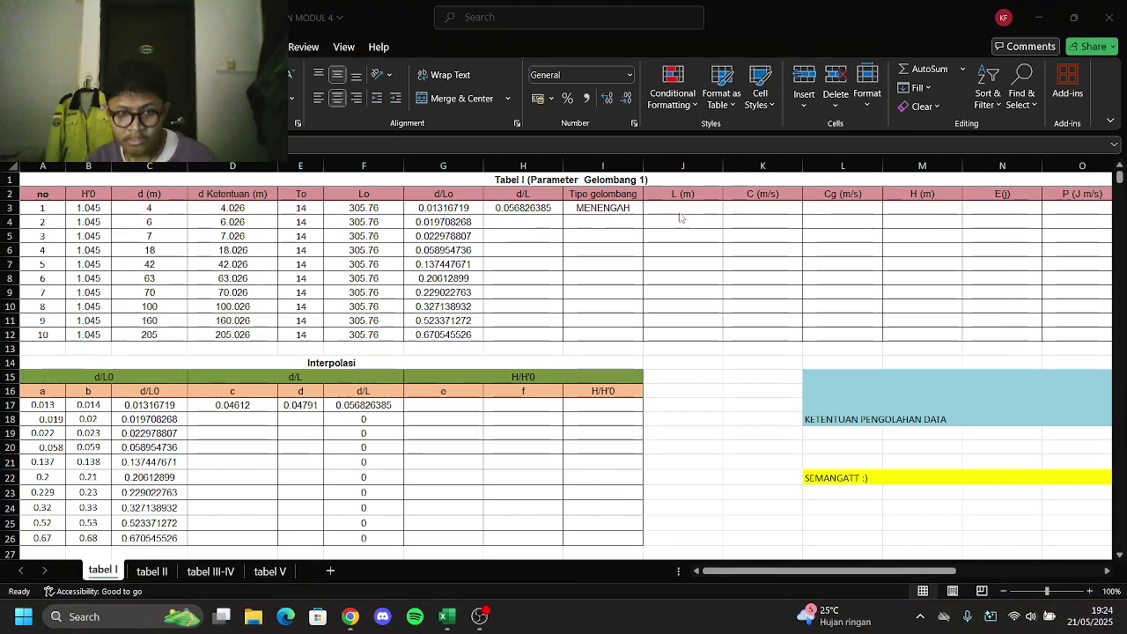
Calculate the first row's L (m) in cell J3 as d Ketentuan divided by d/Lo, using =D3/G3
{"action": "left_click", "coordinate": [679, 212]}
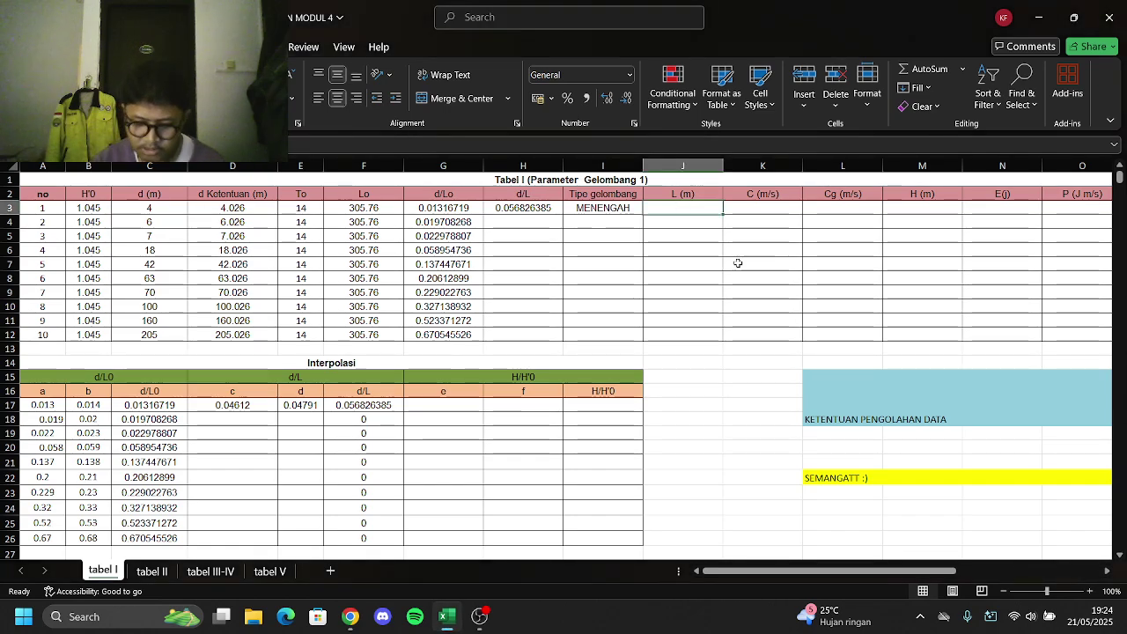
{"action": "type", "text": "="}
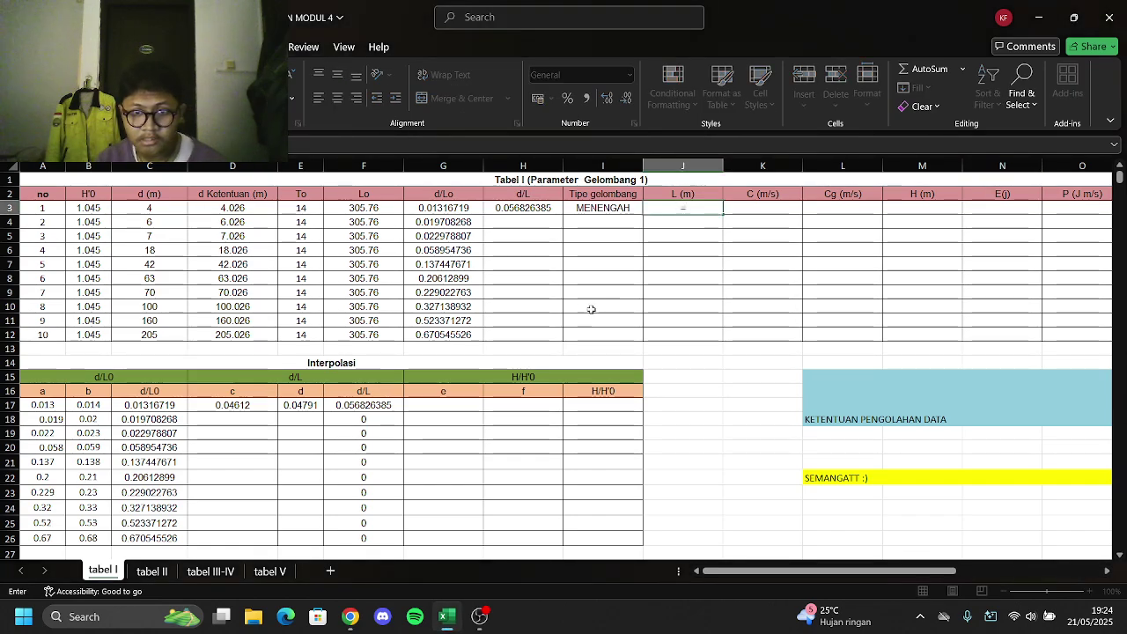
{"action": "left_click", "coordinate": [248, 211]}
{"action": "type", "text": "/"}
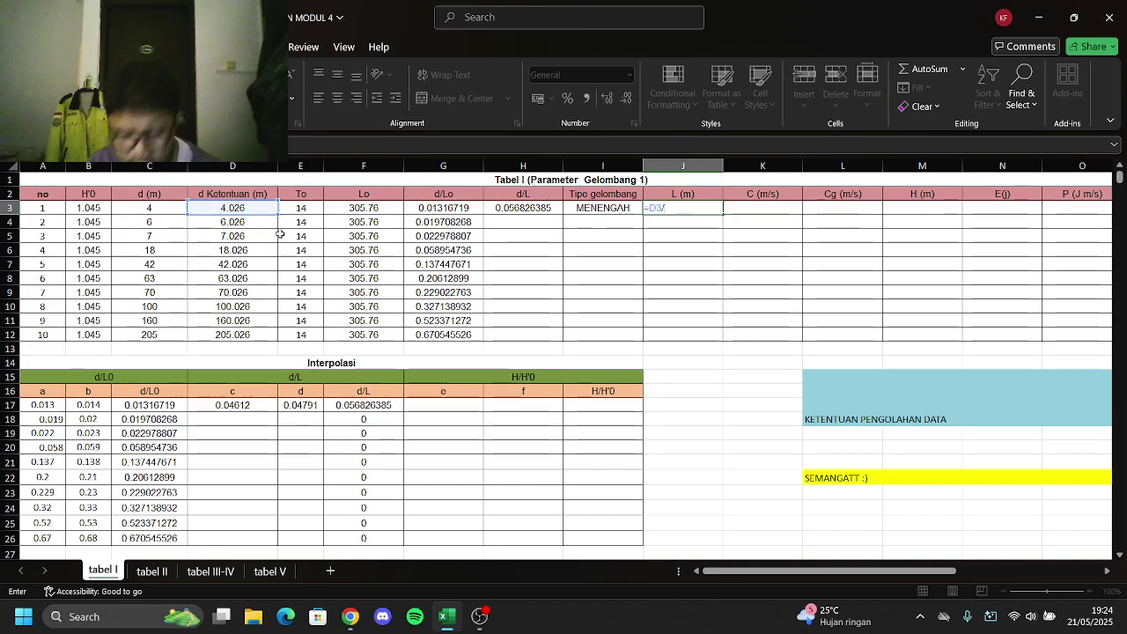
{"action": "left_click", "coordinate": [458, 209]}
{"action": "key", "text": "Return"}
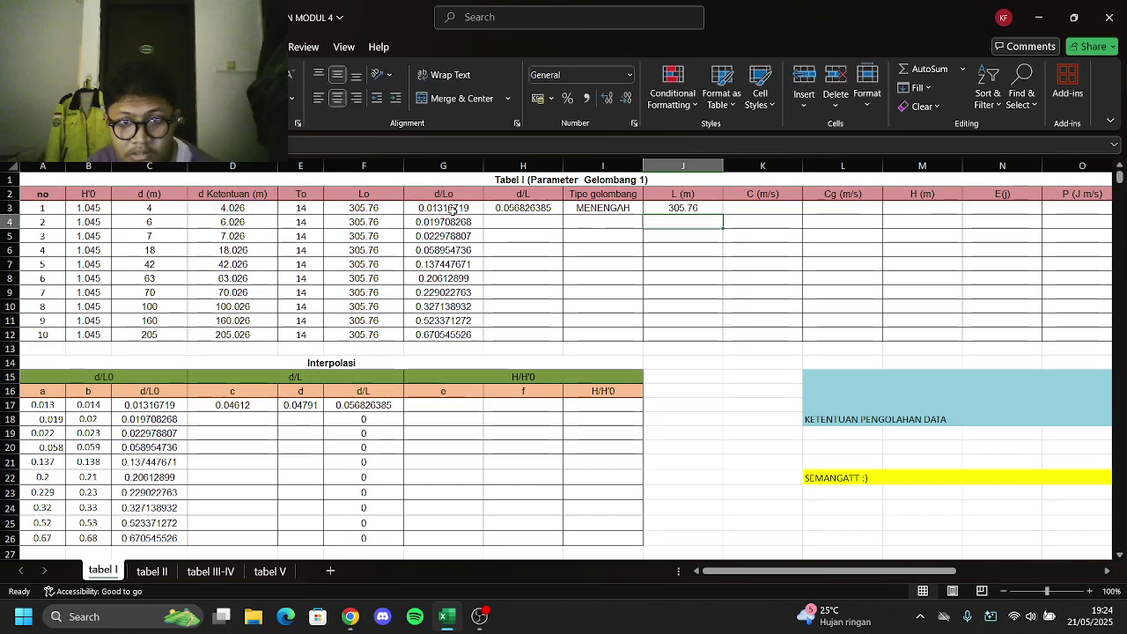
Change the L (m) formula in cell J3 to =D3/H3 so it divides by d/L
{"action": "left_click", "coordinate": [573, 623]}
{"action": "left_click", "coordinate": [307, 143]}
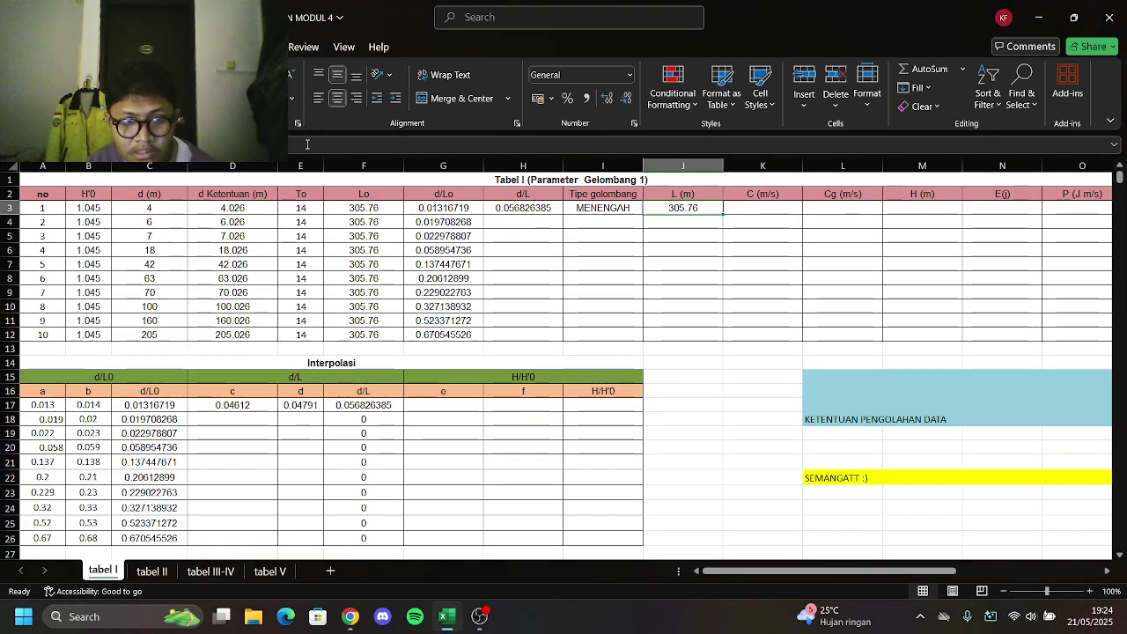
{"action": "type", "text": "=D3/"}
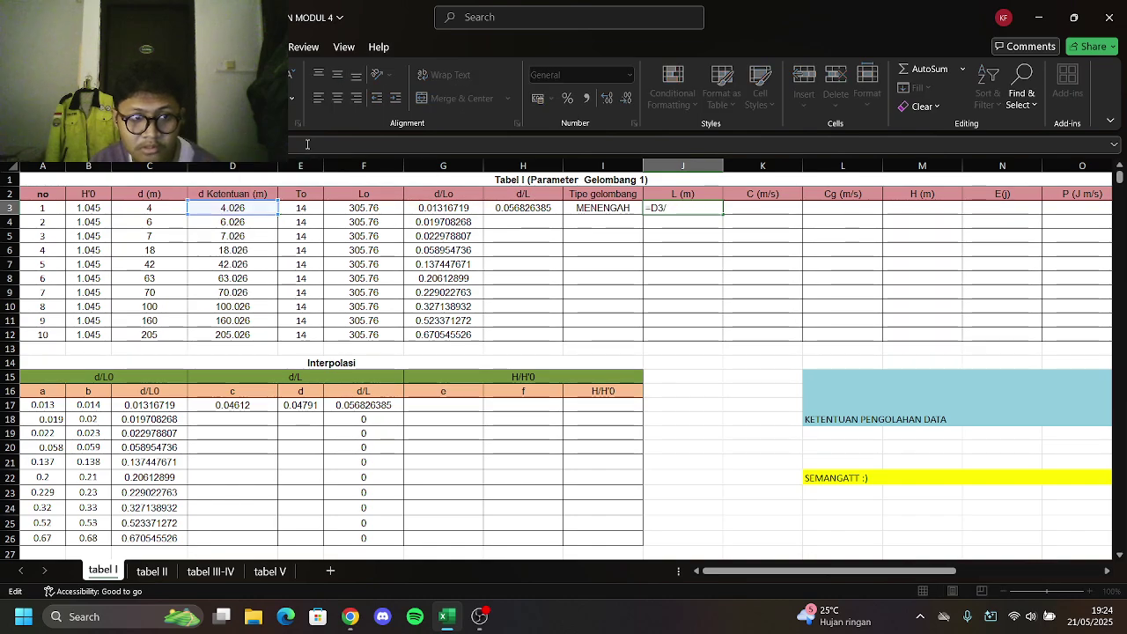
{"action": "left_click", "coordinate": [533, 207]}
{"action": "key", "text": "Return"}
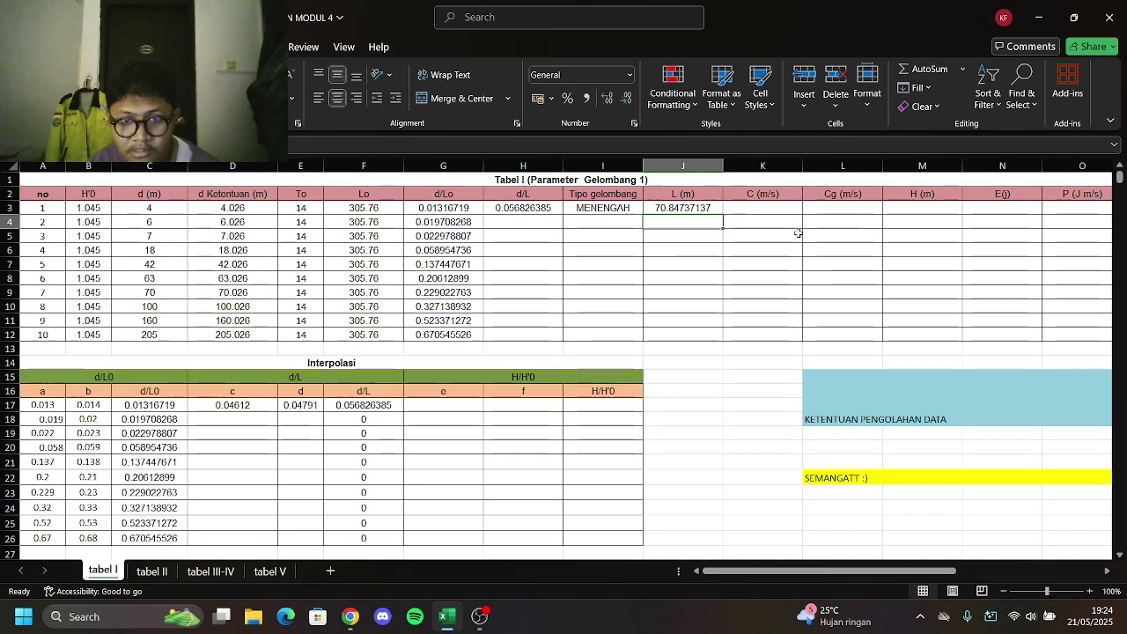
{"action": "left_click", "coordinate": [706, 209]}
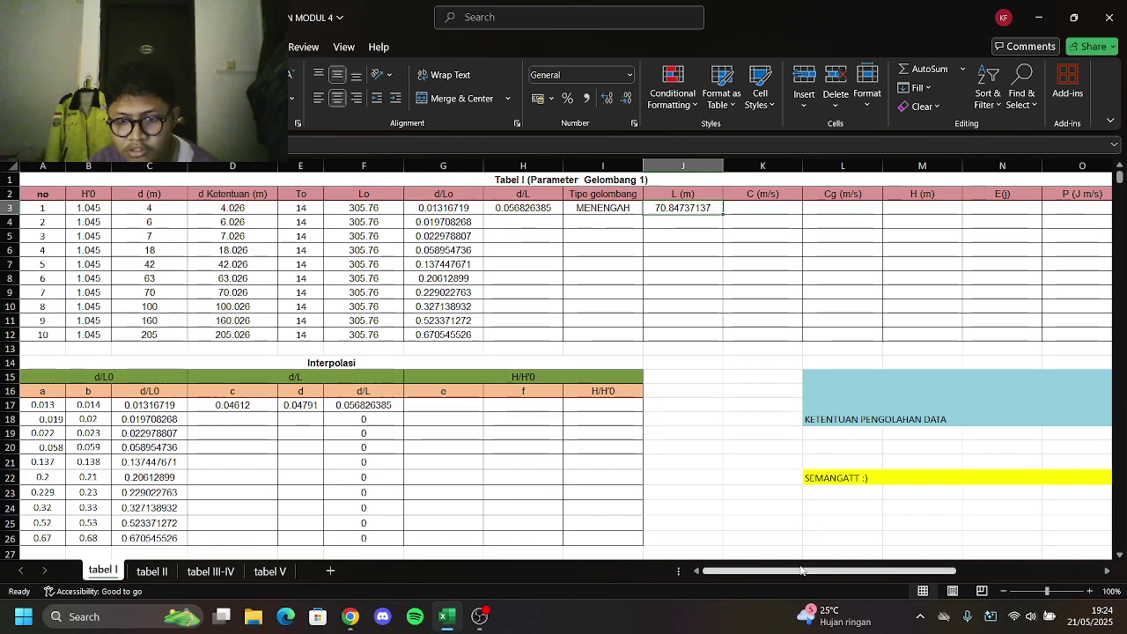
Start a formula in cell Q3 of the gL/2phi column with only an equals sign
{"action": "left_click_drag", "start_coordinate": [803, 571], "coordinate": [944, 571]}
{"action": "left_click", "coordinate": [676, 214]}
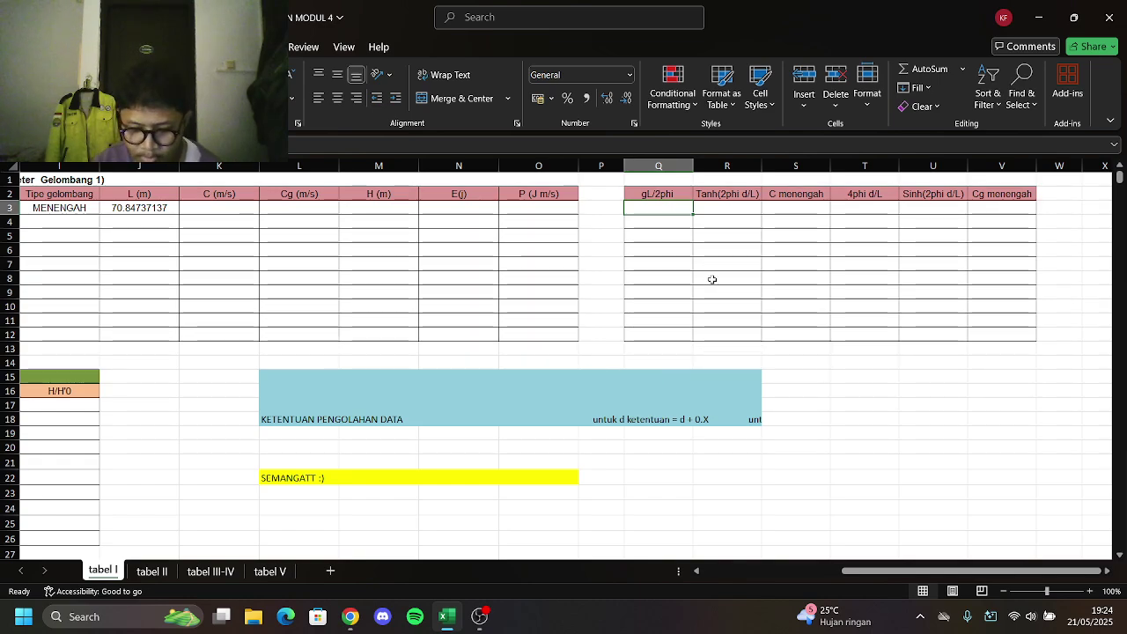
{"action": "type", "text": "=(9"}
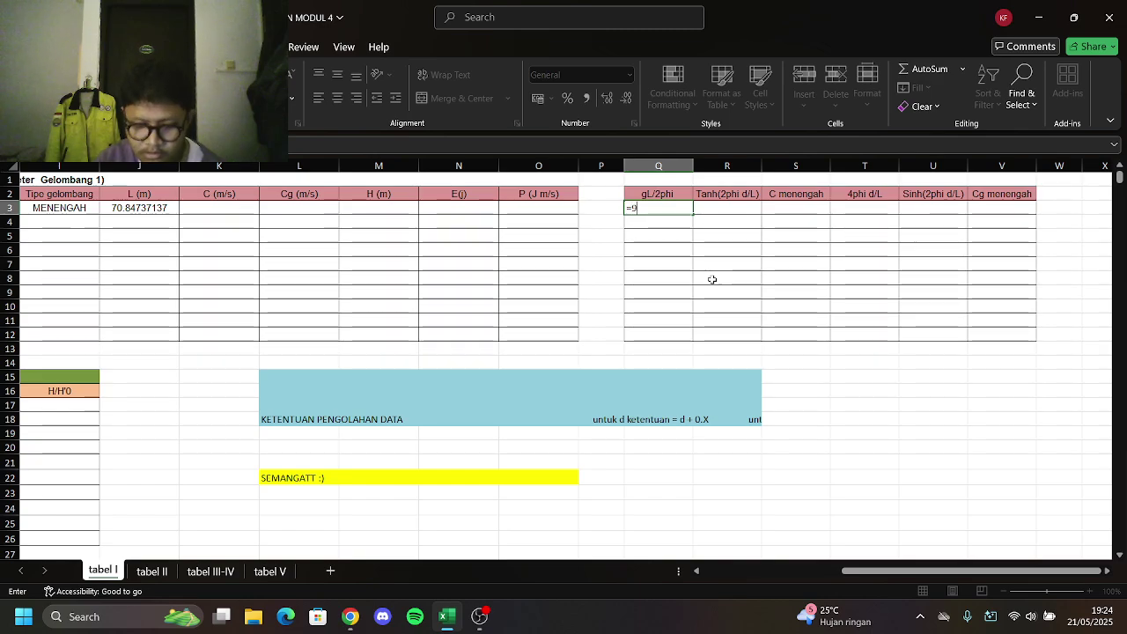
{"action": "key", "text": "BackSpace"}
{"action": "key", "text": "Up"}
{"action": "type", "text": "("}
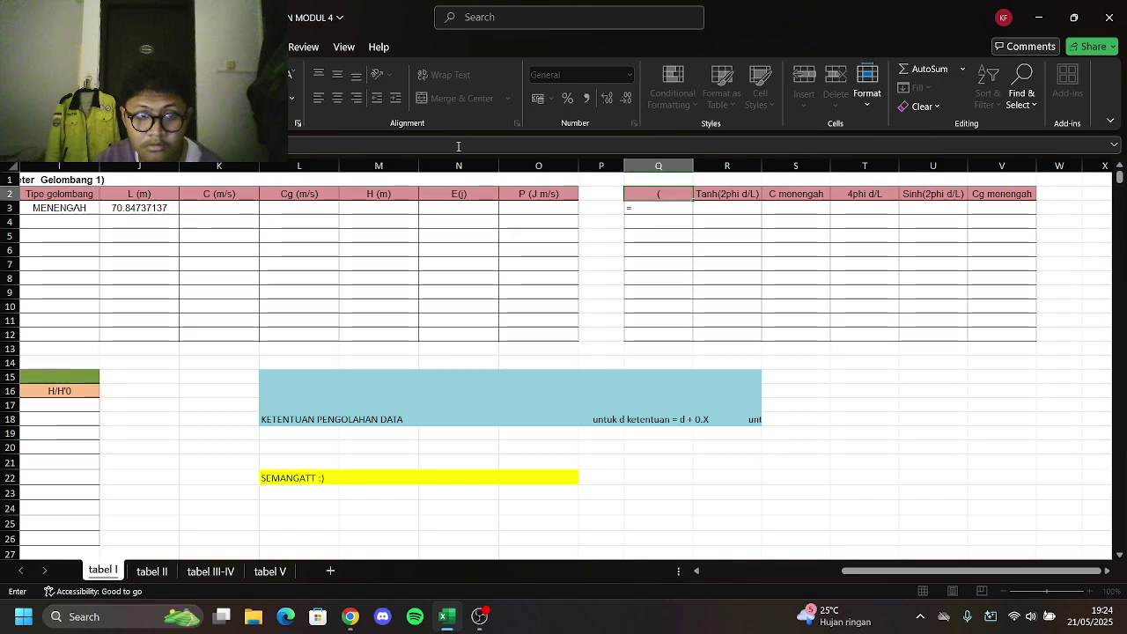
{"action": "key", "text": "Escape"}
{"action": "double_click", "coordinate": [676, 210]}
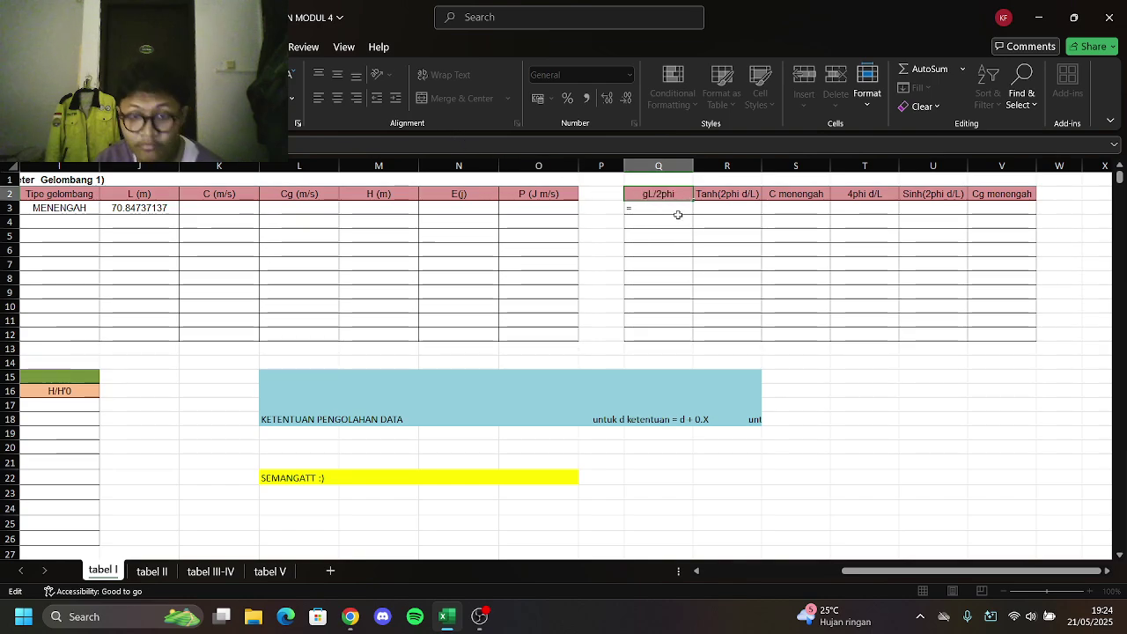
{"action": "key", "text": "Escape"}
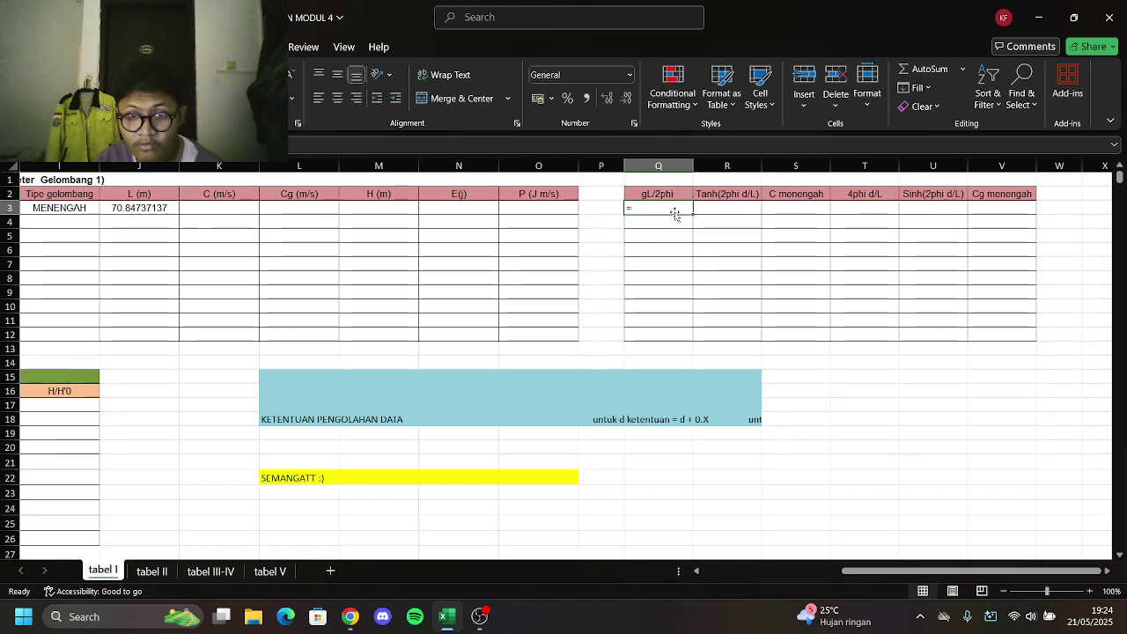
Complete the first row's gL/2phi formula in cell Q3 as =(9.81*J3)/(2*3.14)
{"action": "left_click", "coordinate": [462, 152]}
{"action": "type", "text": "(9.81"}
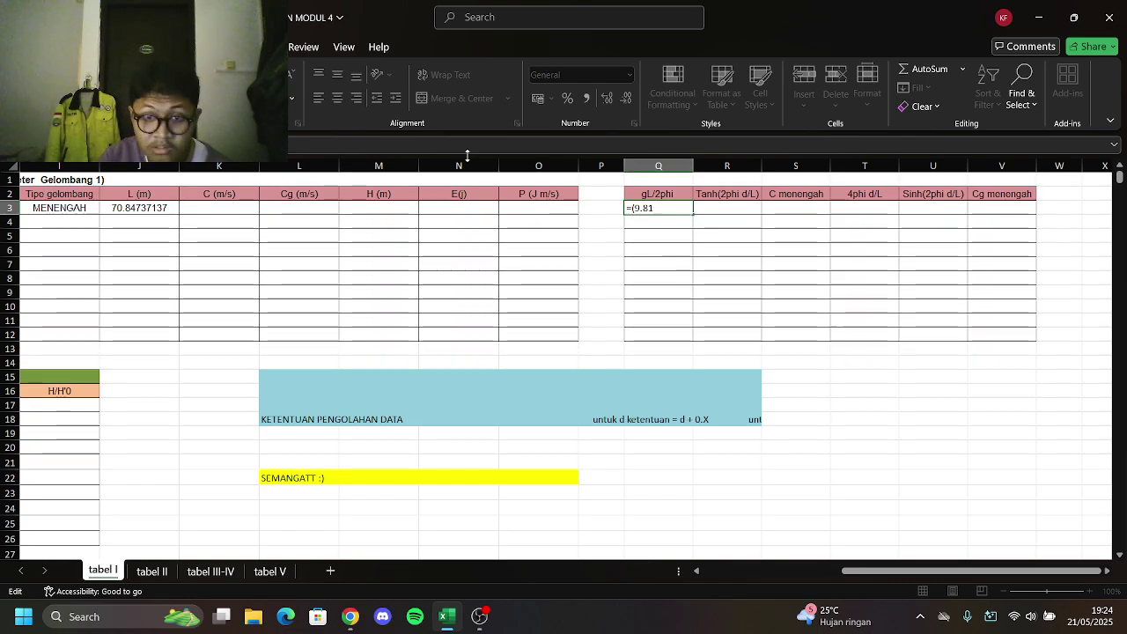
{"action": "type", "text": "*"}
{"action": "left_click", "coordinate": [174, 211]}
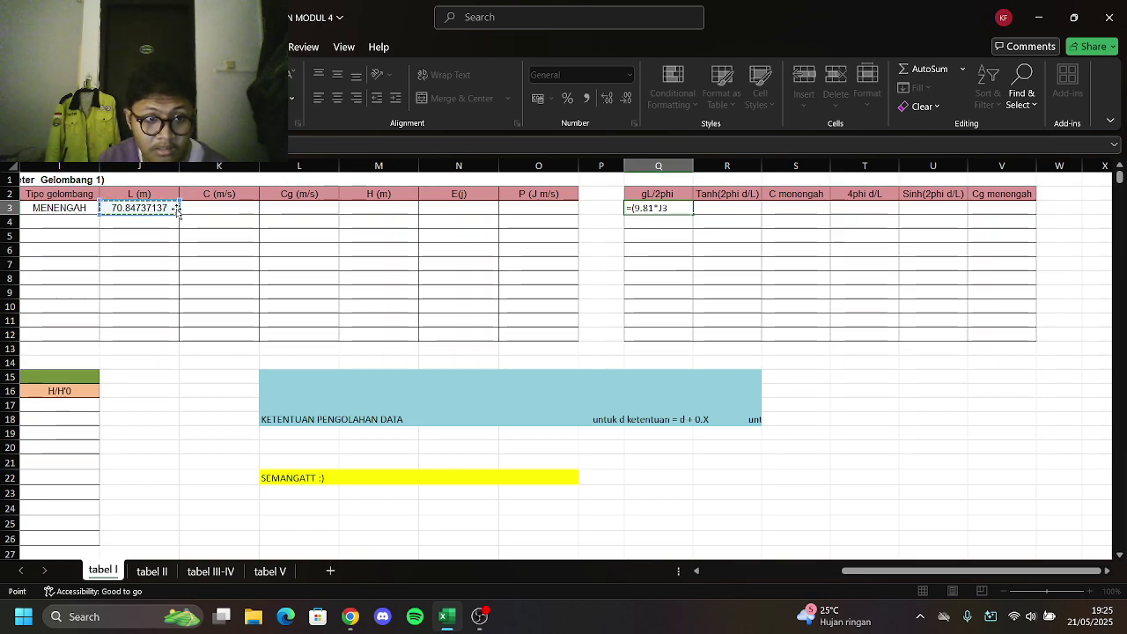
{"action": "type", "text": ")/"}
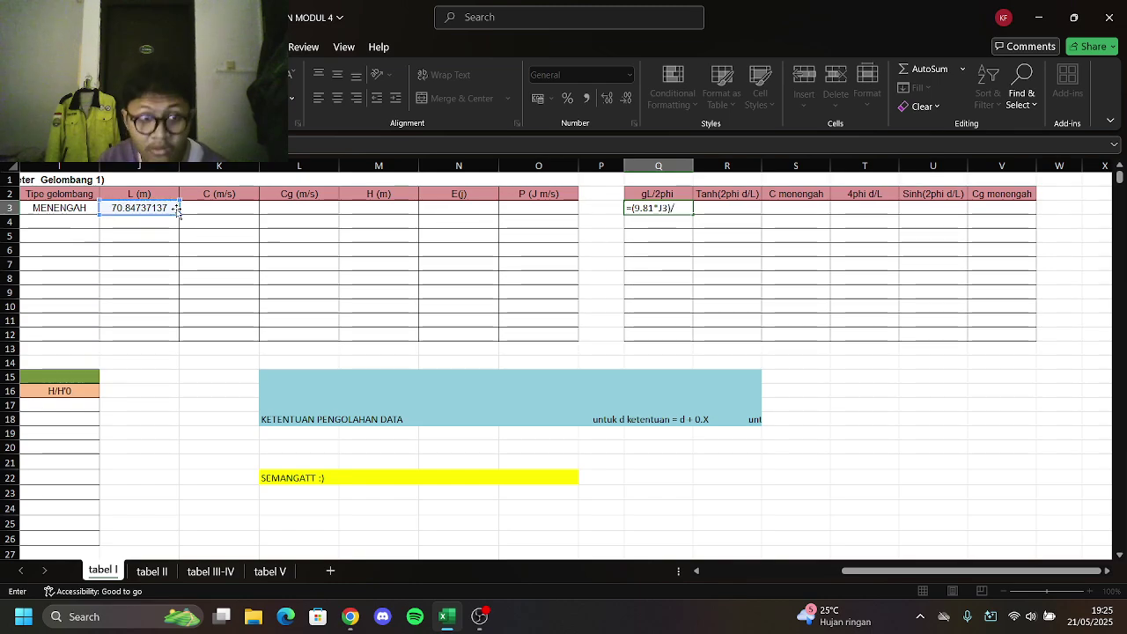
{"action": "type", "text": "("}
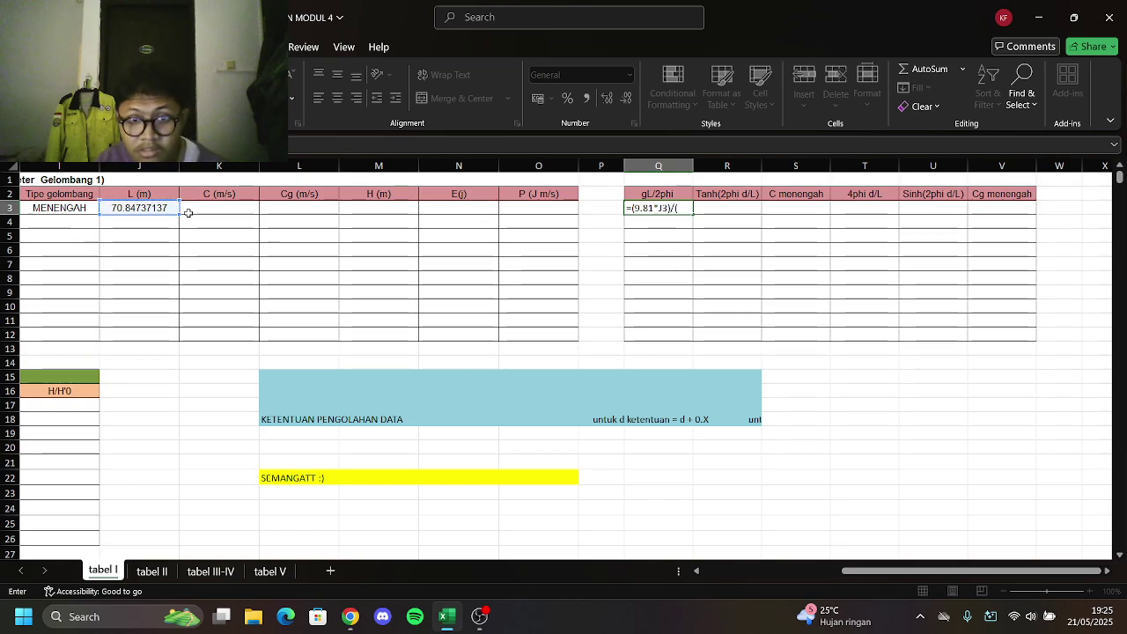
{"action": "type", "text": "2"}
{"action": "type", "text": "*3"}
{"action": "type", "text": ".14"}
{"action": "type", "text": ")"}
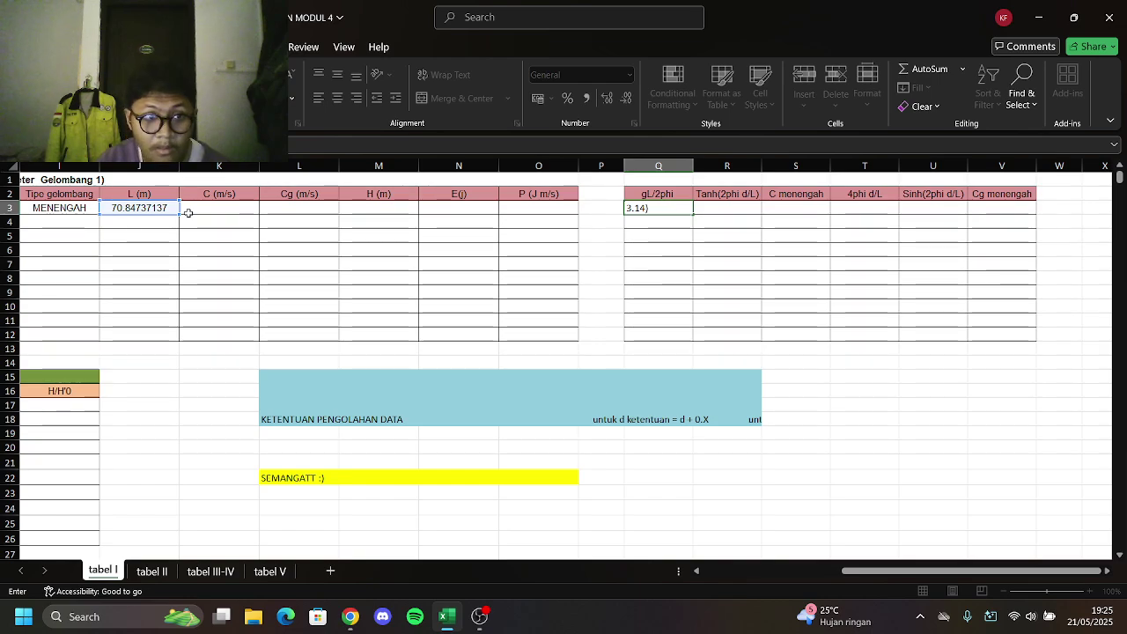
{"action": "key", "text": "Return"}
Calculate the first row's Tanh(2phi d/L) in cell R3 from the d/L value, using =TANH((2*3.14)*(H3))
{"action": "left_click", "coordinate": [723, 206]}
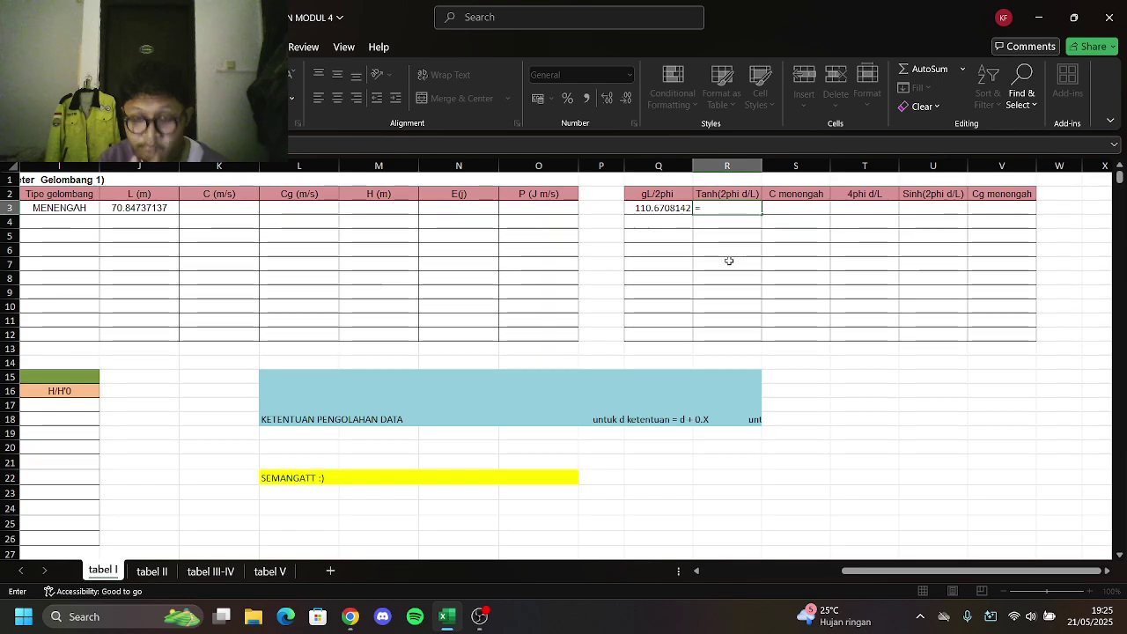
{"action": "type", "text": "TAN"}
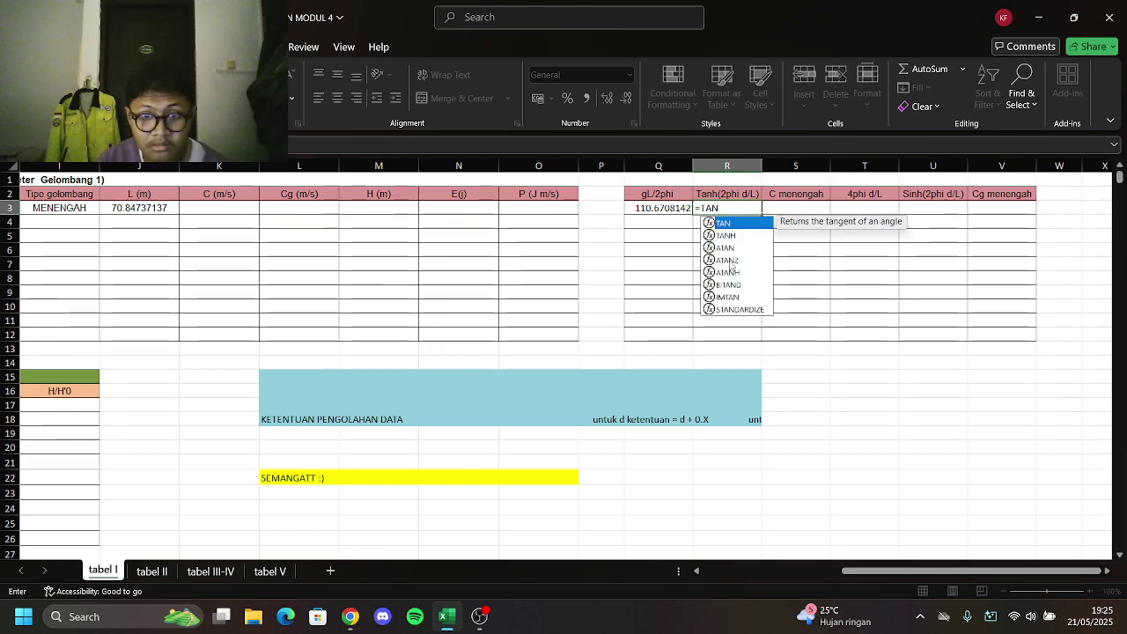
{"action": "left_click", "coordinate": [742, 238]}
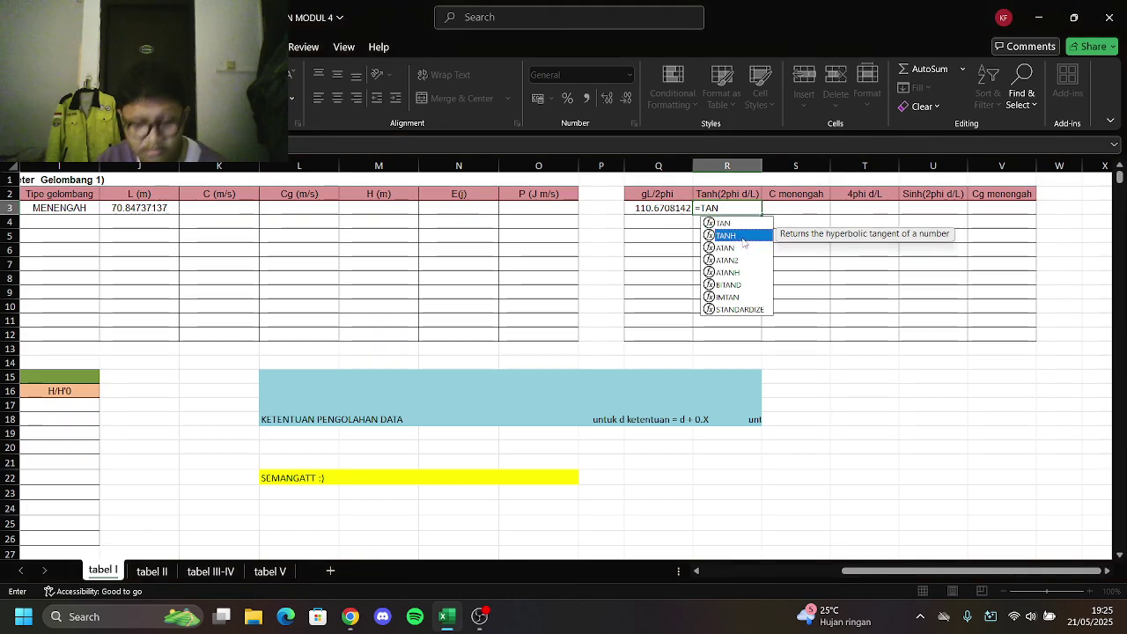
{"action": "left_click", "coordinate": [700, 142]}
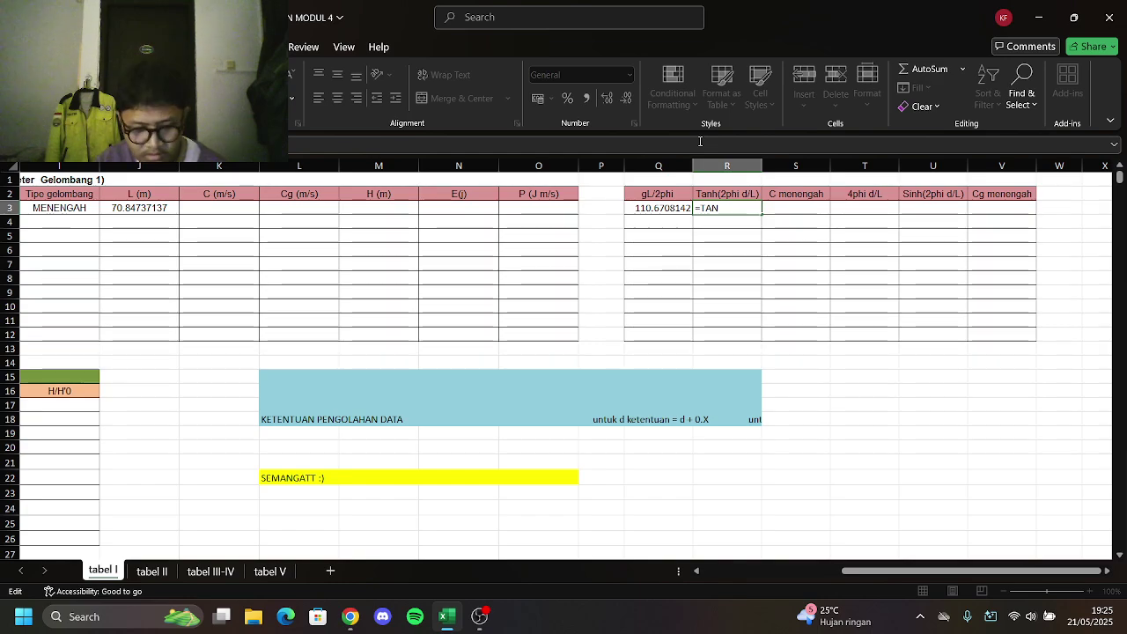
{"action": "type", "text": "H("}
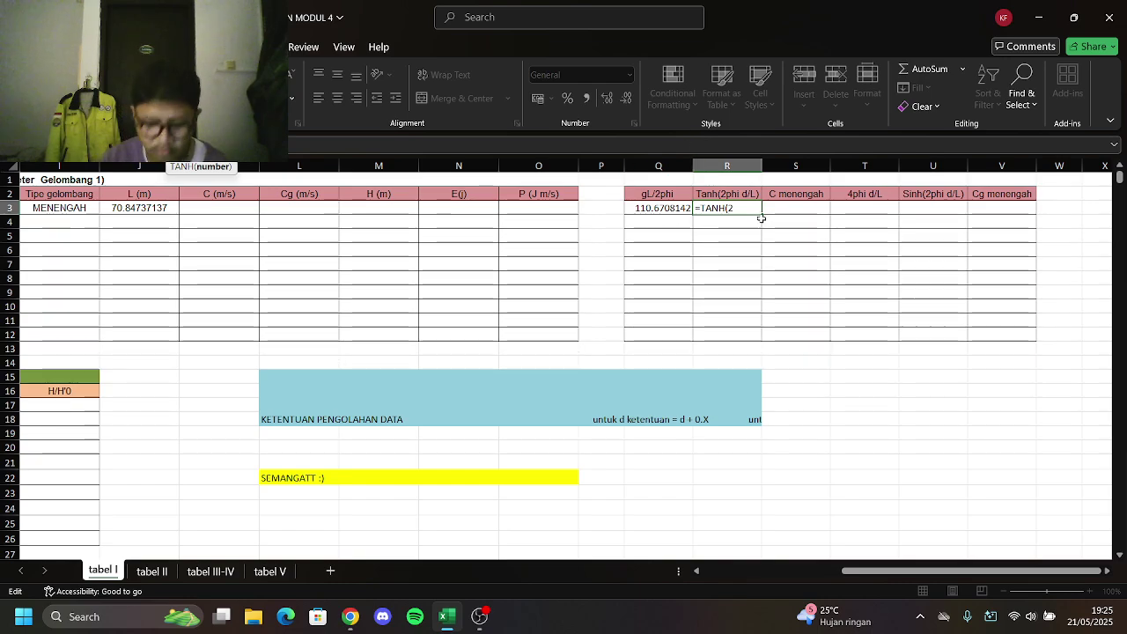
{"action": "type", "text": "2*3.14"}
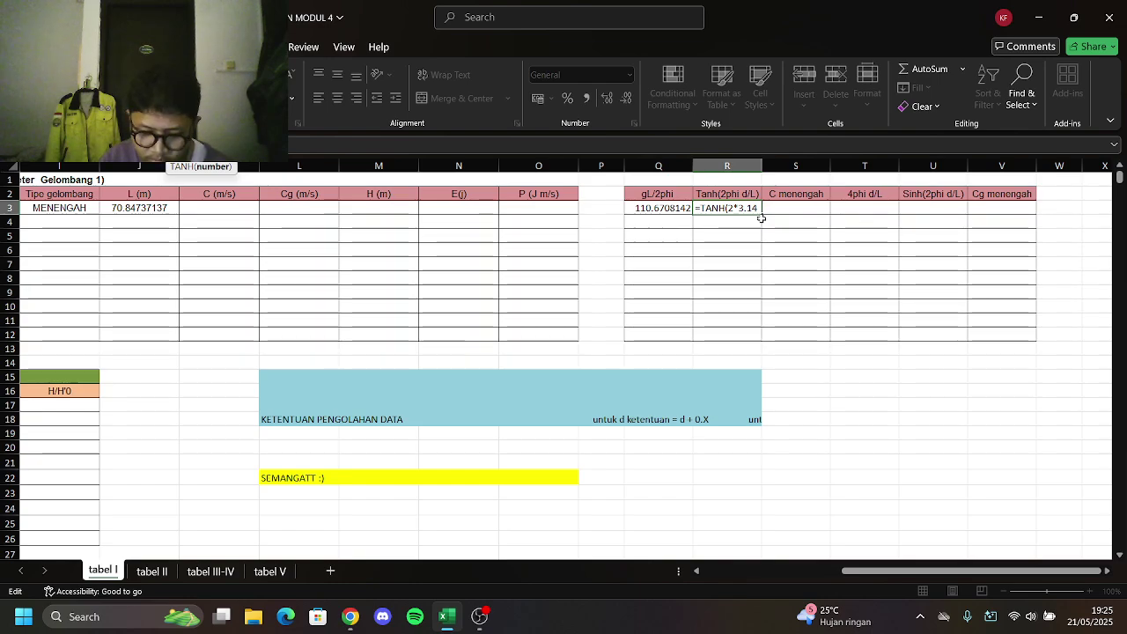
{"action": "type", "text": ")"}
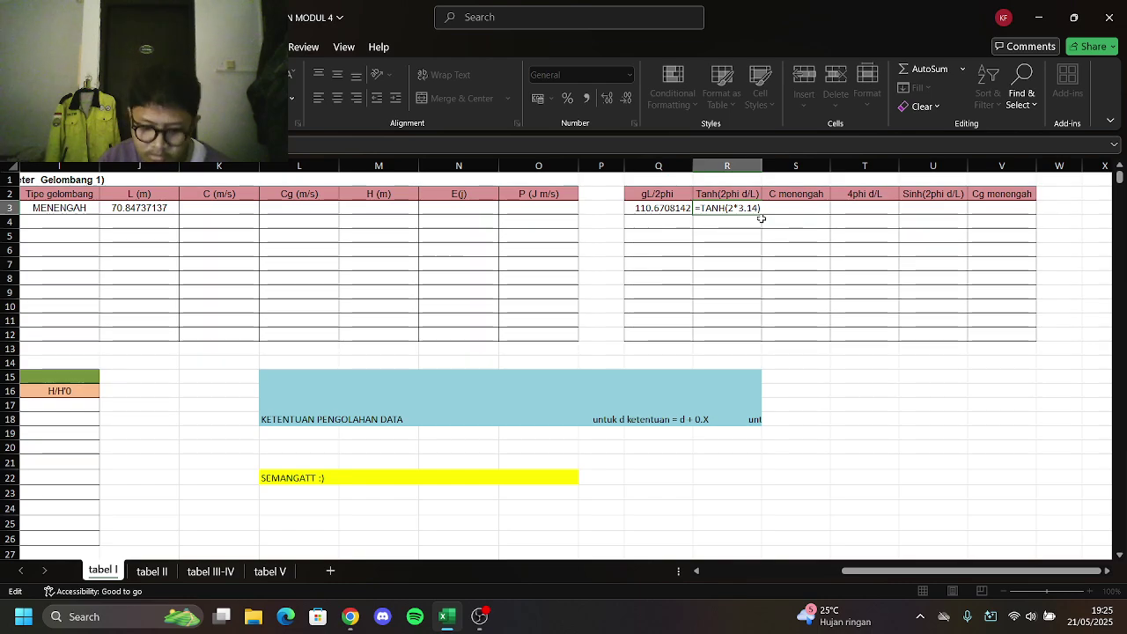
{"action": "type", "text": "*("}
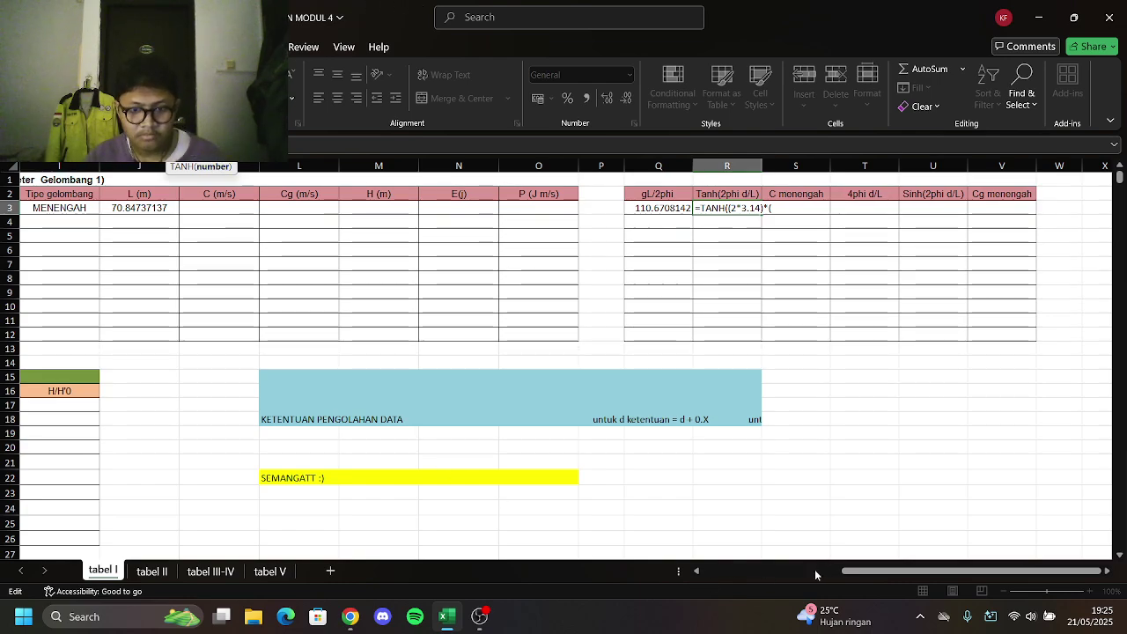
{"action": "scroll", "coordinate": [814, 568], "scroll_direction": "left", "scroll_amount": 3}
{"action": "left_click", "coordinate": [264, 210]}
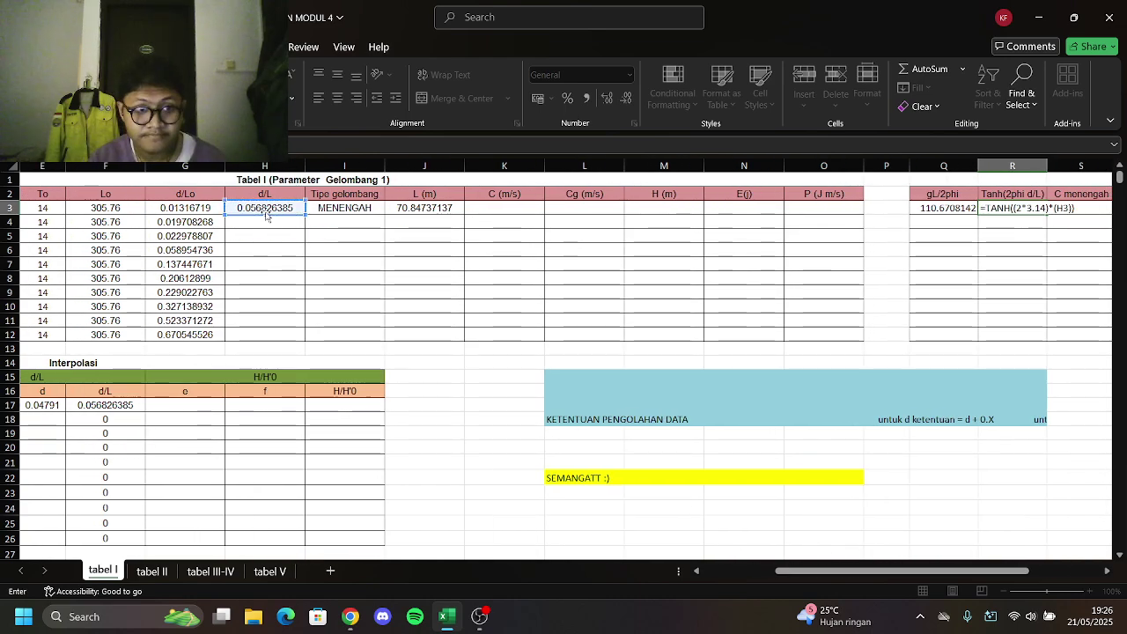
{"action": "key", "text": "Return"}
Calculate the first row's C menengah in cell S3 as the square root of gL/2phi times Tanh, using =(Q3*R3)^0.5
{"action": "left_click_drag", "start_coordinate": [907, 572], "coordinate": [975, 572]}
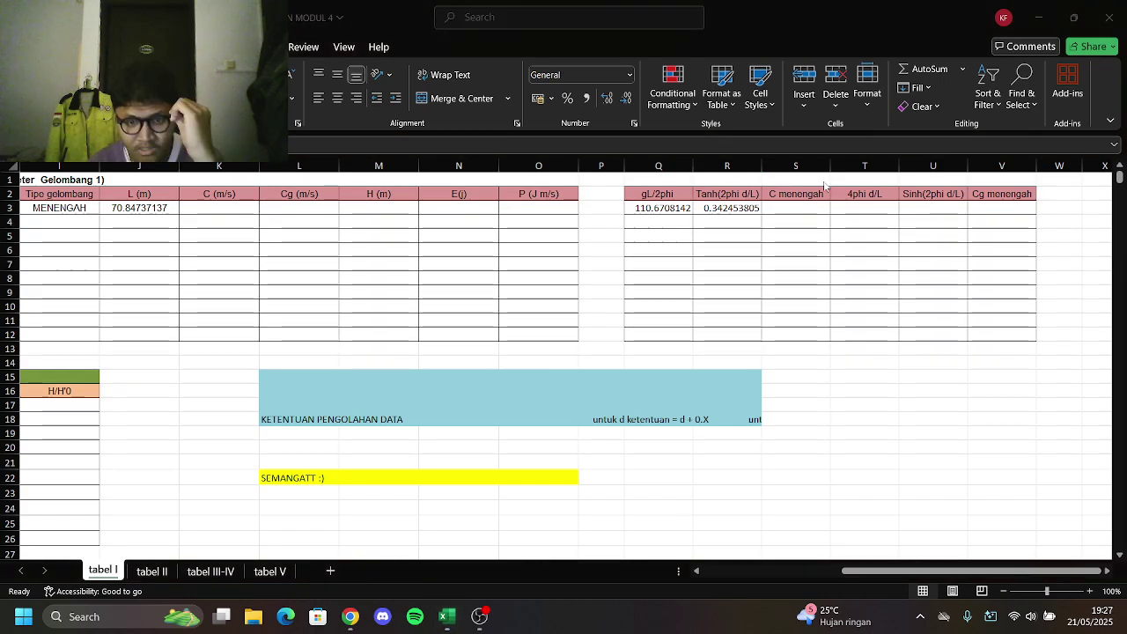
{"action": "left_click", "coordinate": [802, 212]}
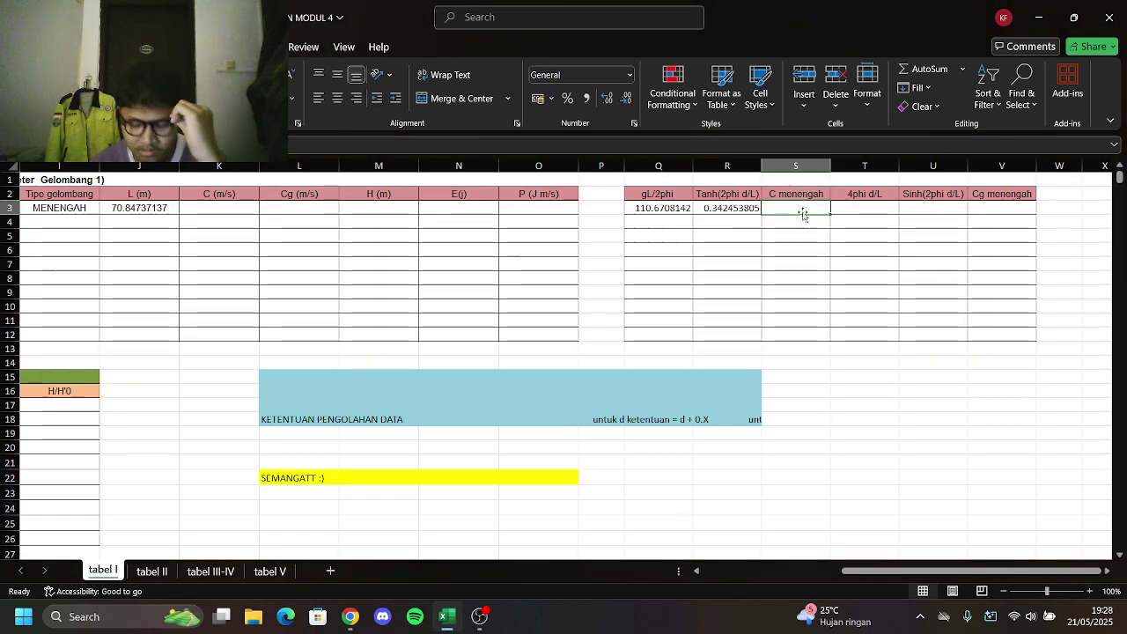
{"action": "type", "text": "="}
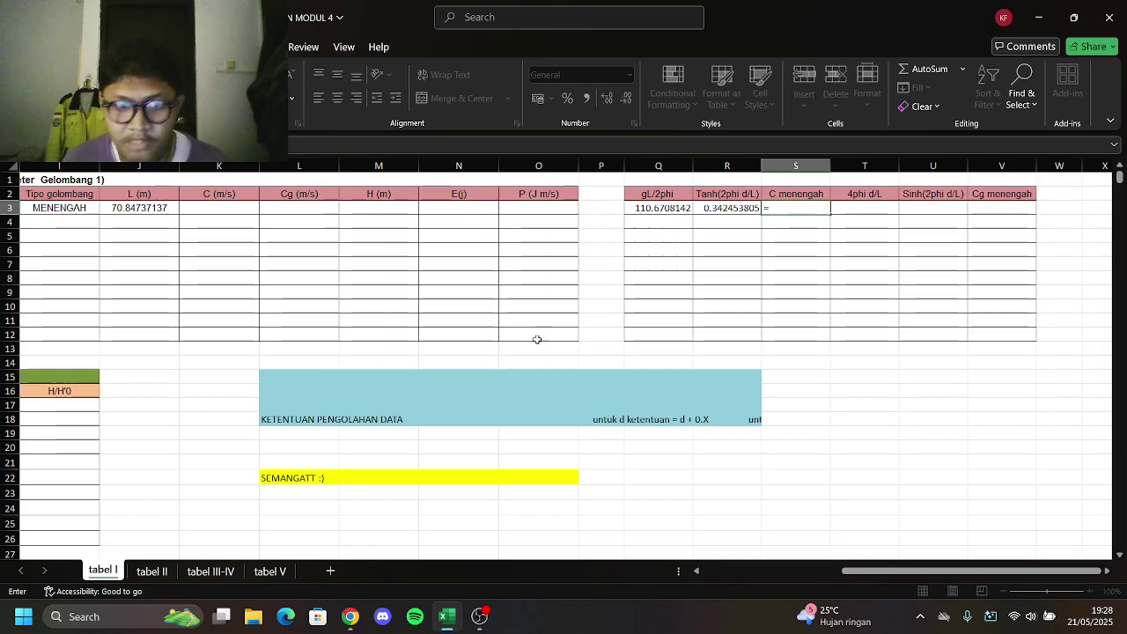
{"action": "type", "text": "("}
{"action": "left_click", "coordinate": [684, 208]}
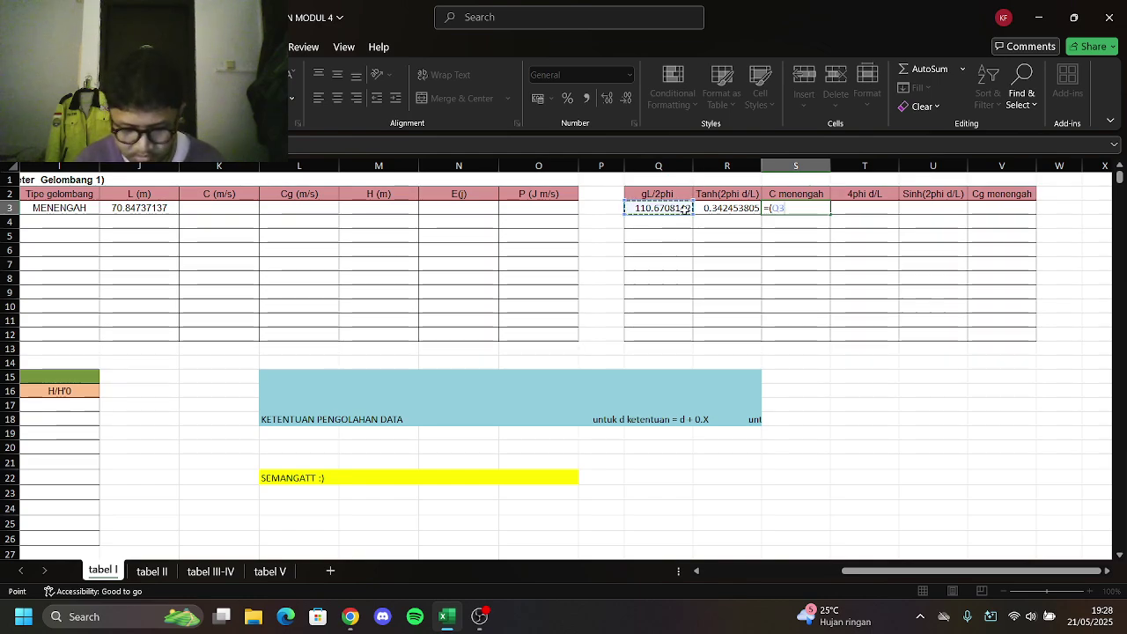
{"action": "type", "text": "*"}
{"action": "left_click", "coordinate": [722, 207]}
{"action": "type", "text": ")"}
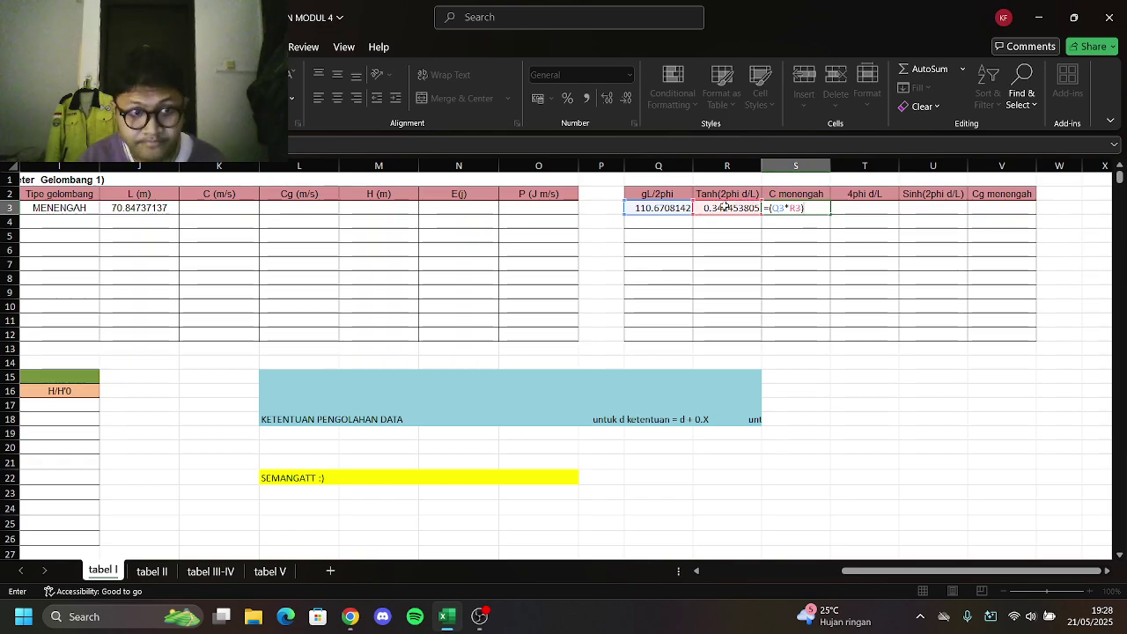
{"action": "type", "text": "^0"}
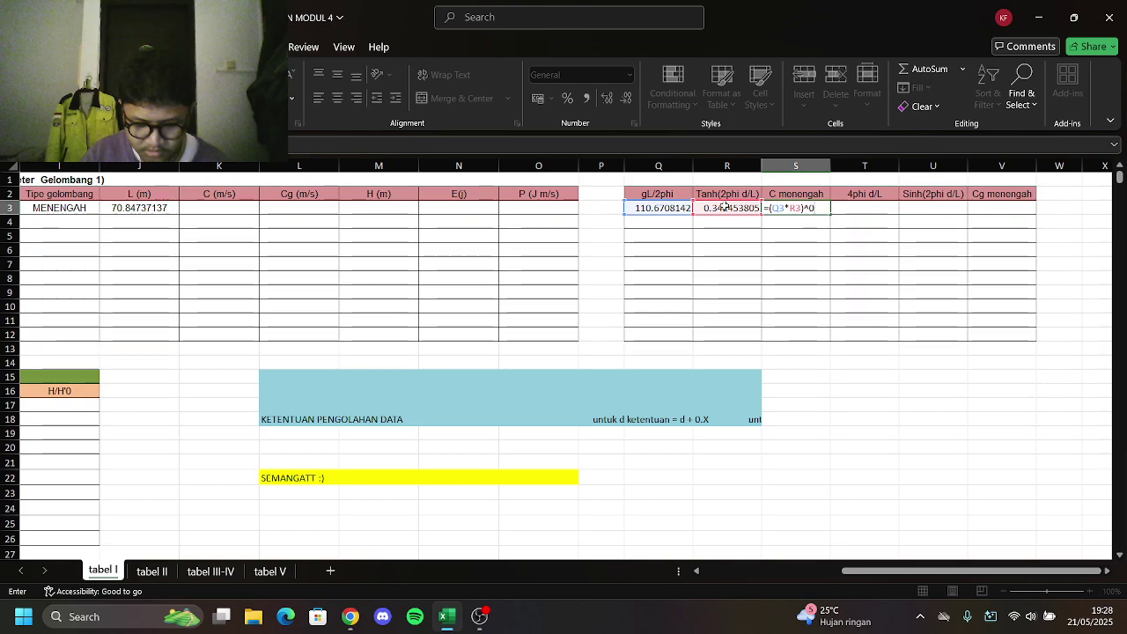
{"action": "type", "text": ".5"}
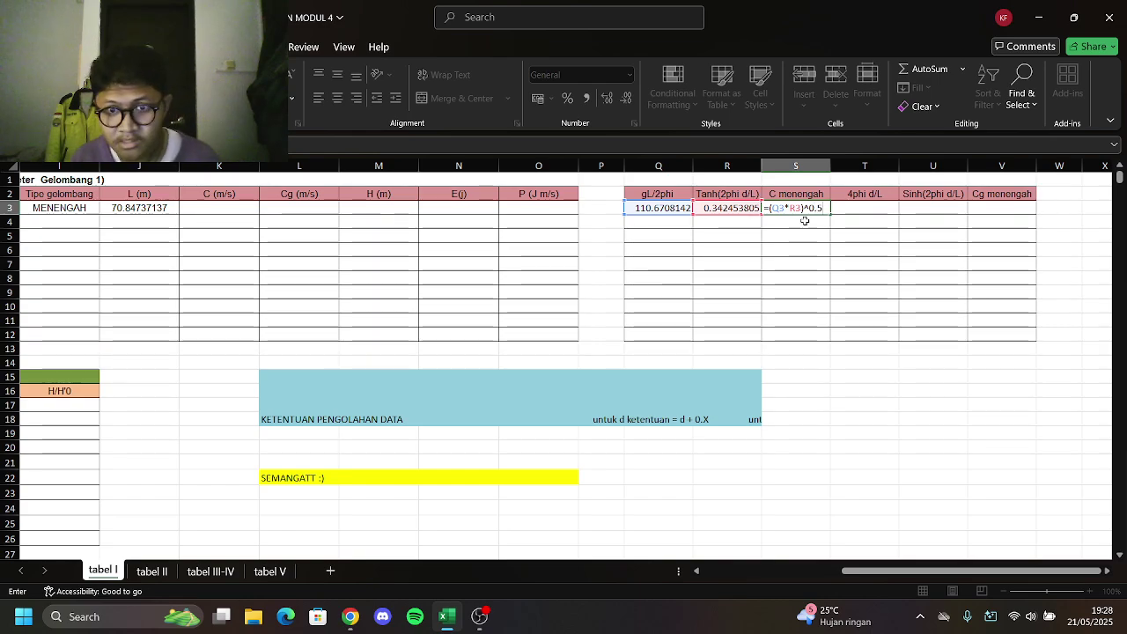
{"action": "key", "text": "Return"}
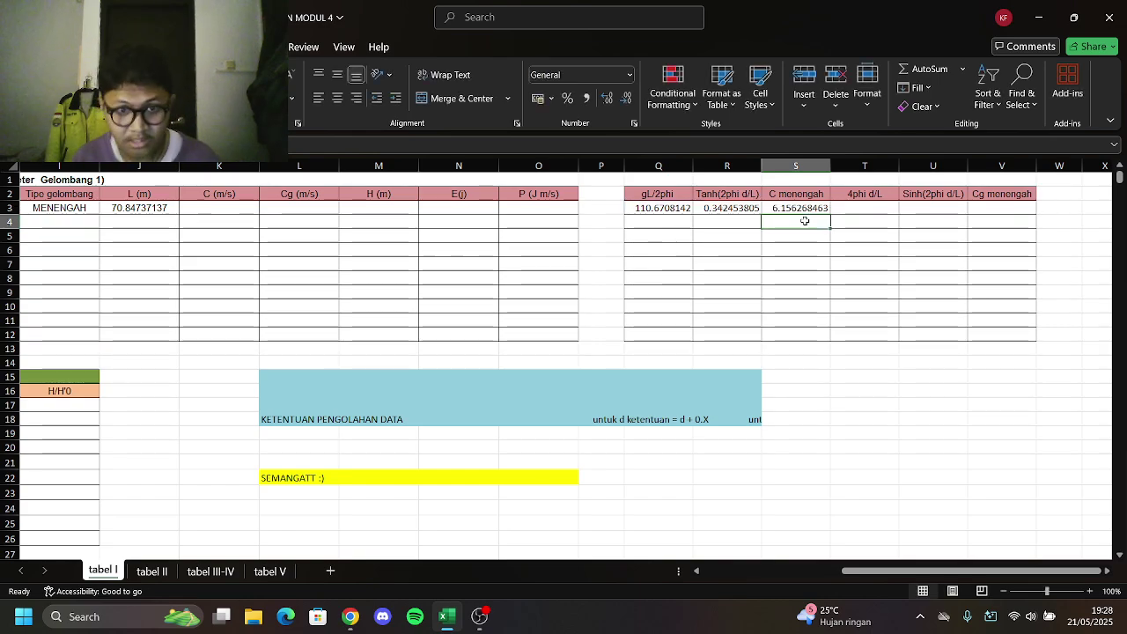
Calculate the first row's 4phi d/L in cell T3 by multiplying 4*3.14 by the d/L value in H3
{"action": "left_click", "coordinate": [863, 209]}
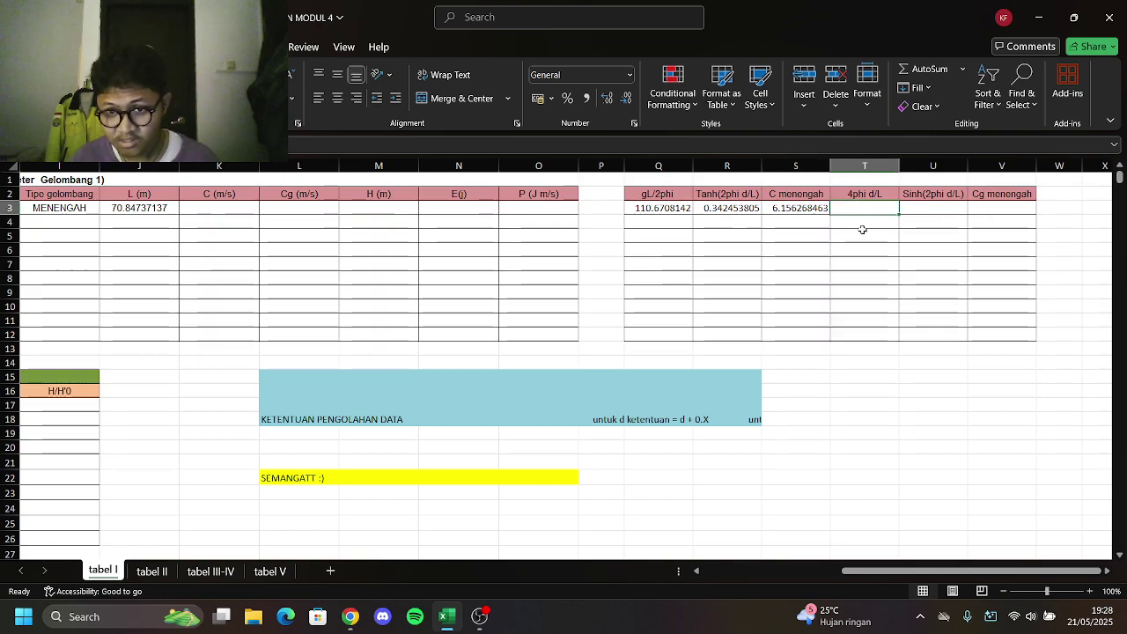
{"action": "type", "text": "="}
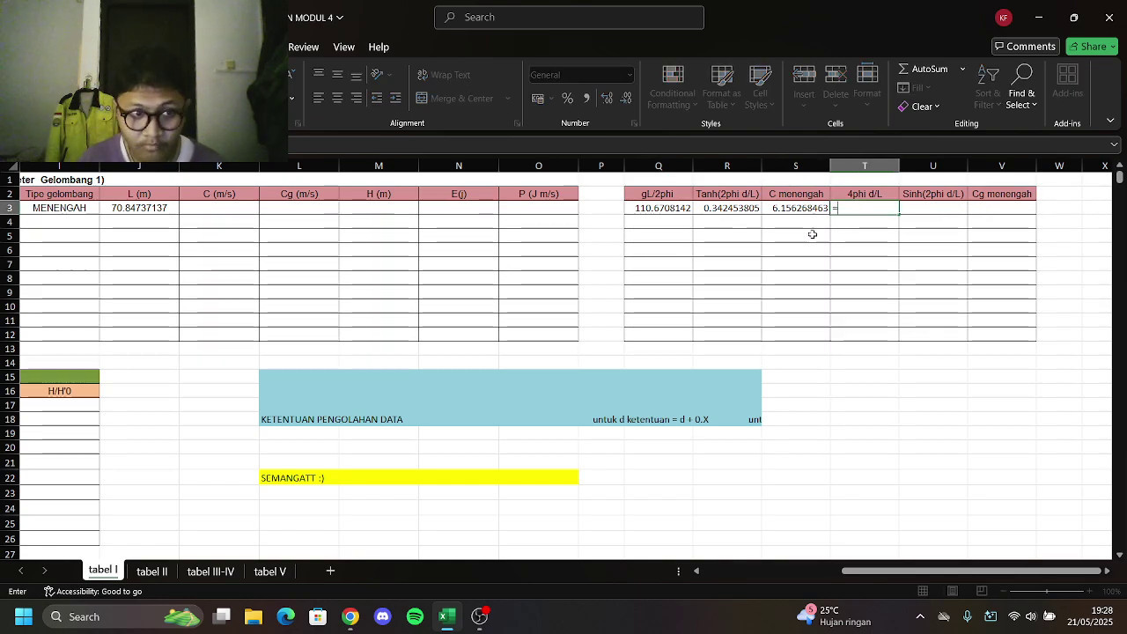
{"action": "type", "text": "(4"}
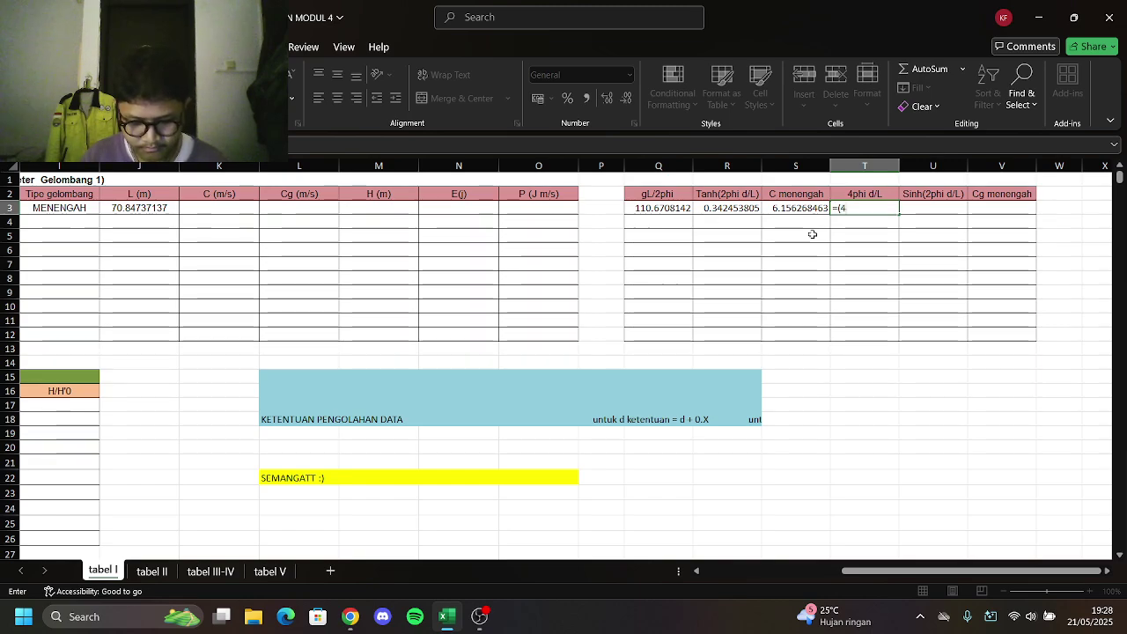
{"action": "type", "text": "*3.14"}
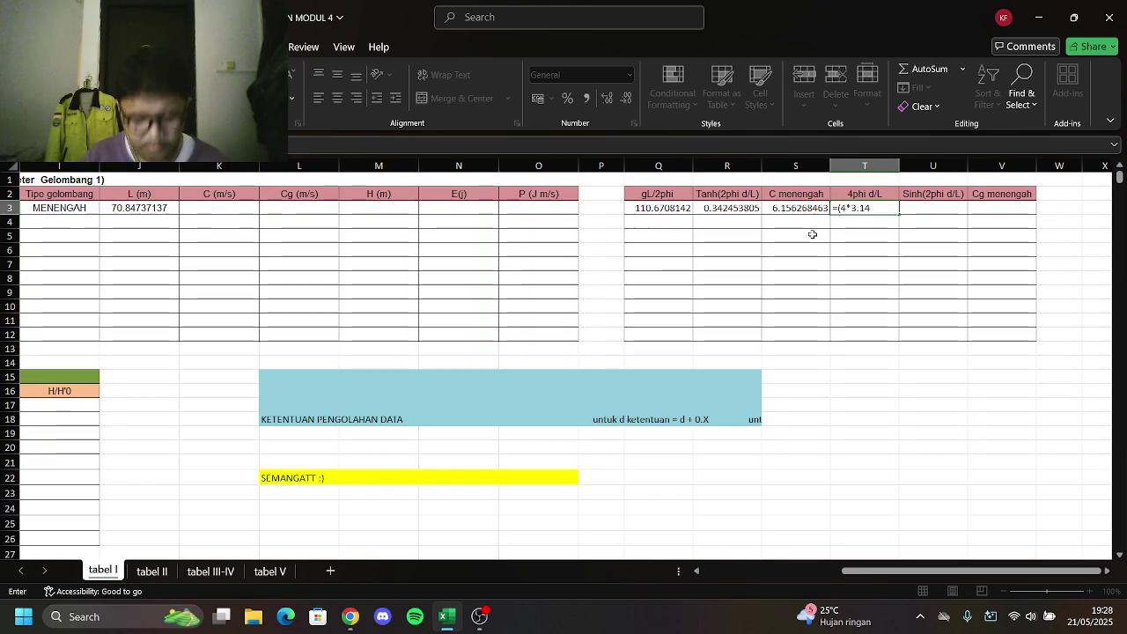
{"action": "type", "text": ")"}
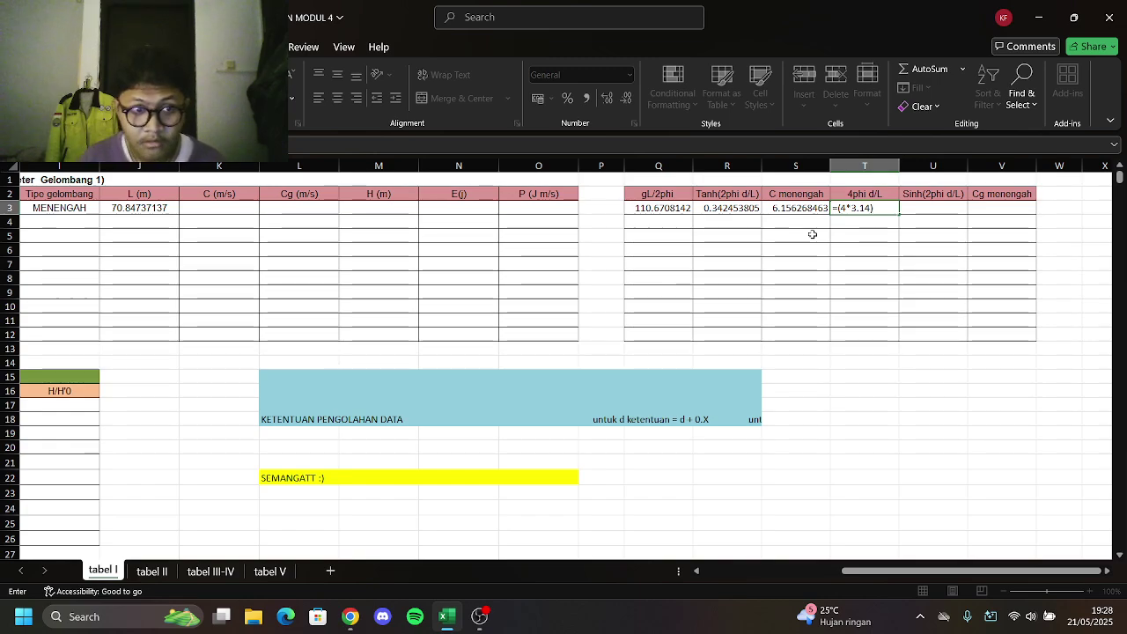
{"action": "key", "text": "BackSpace"}
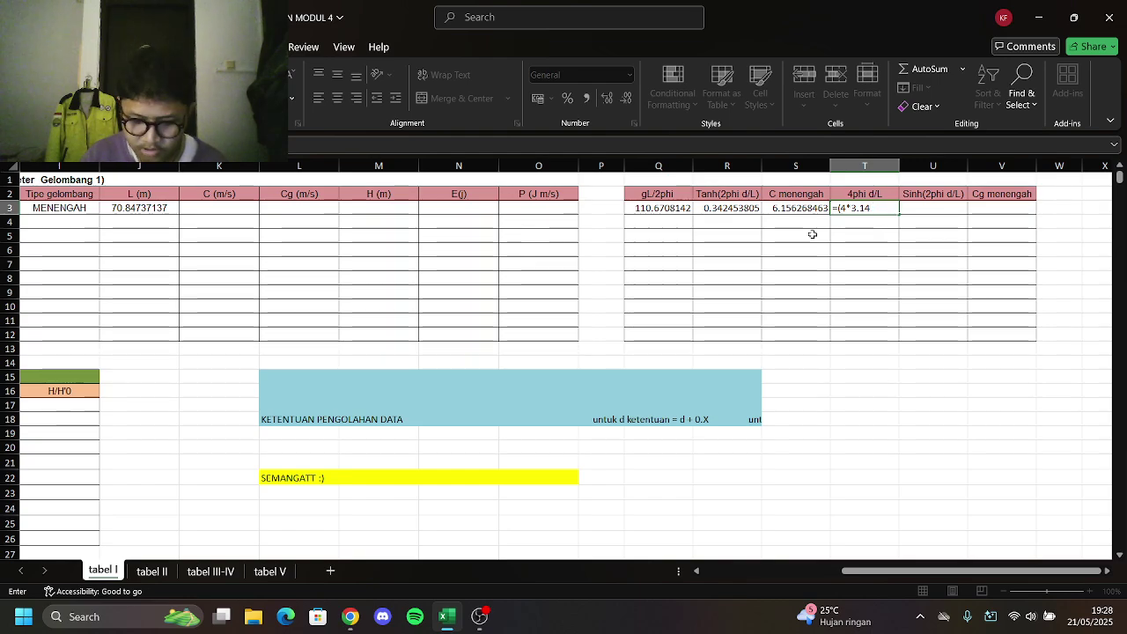
{"action": "left_click_drag", "start_coordinate": [839, 579], "coordinate": [738, 574]}
{"action": "left_click", "coordinate": [445, 214]}
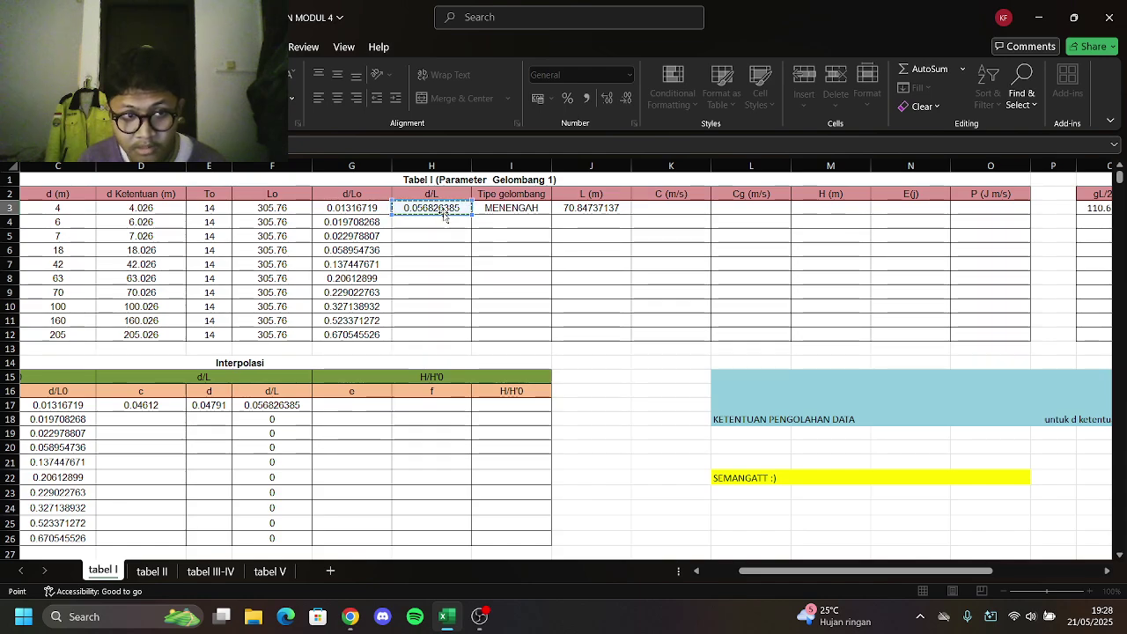
{"action": "key", "text": "Return"}
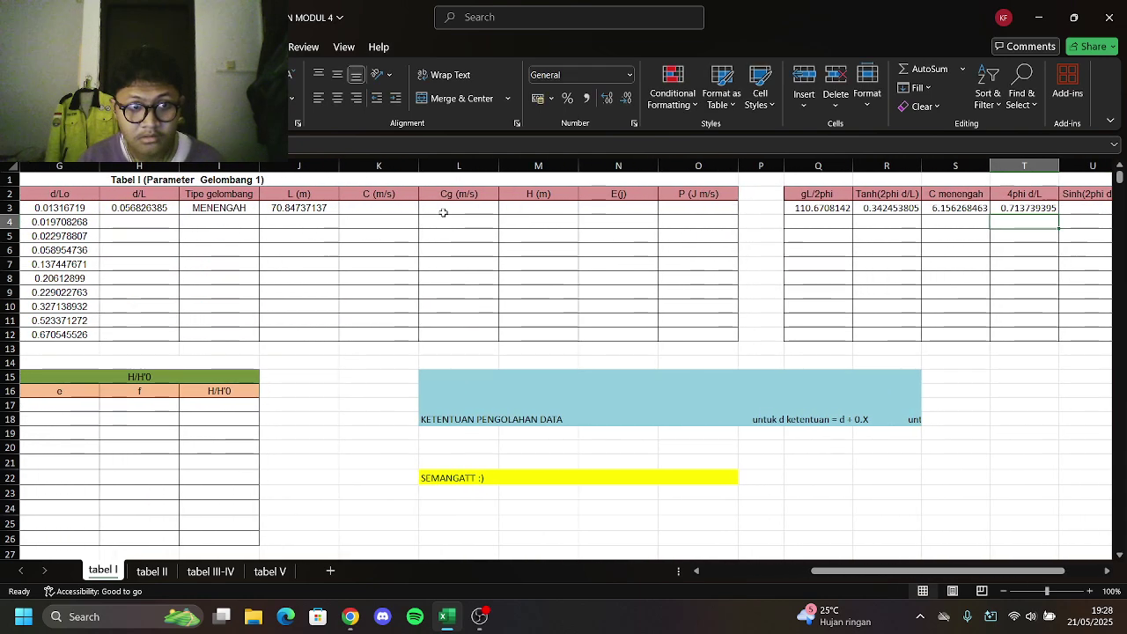
Calculate the first row's Sinh(2phi d/L) in cell U3 with SINH of 2*3.14 multiplied by the d/L value in H3
{"action": "left_click_drag", "start_coordinate": [814, 572], "coordinate": [834, 573]}
{"action": "left_click", "coordinate": [1003, 211]}
{"action": "type", "text": "="}
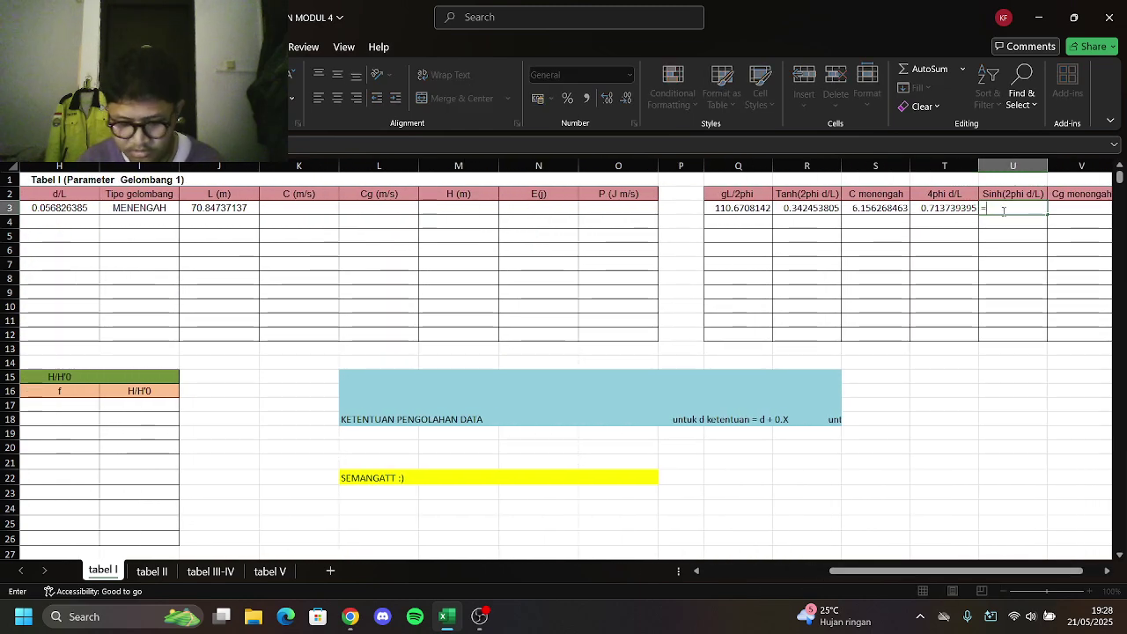
{"action": "type", "text": "SINH"}
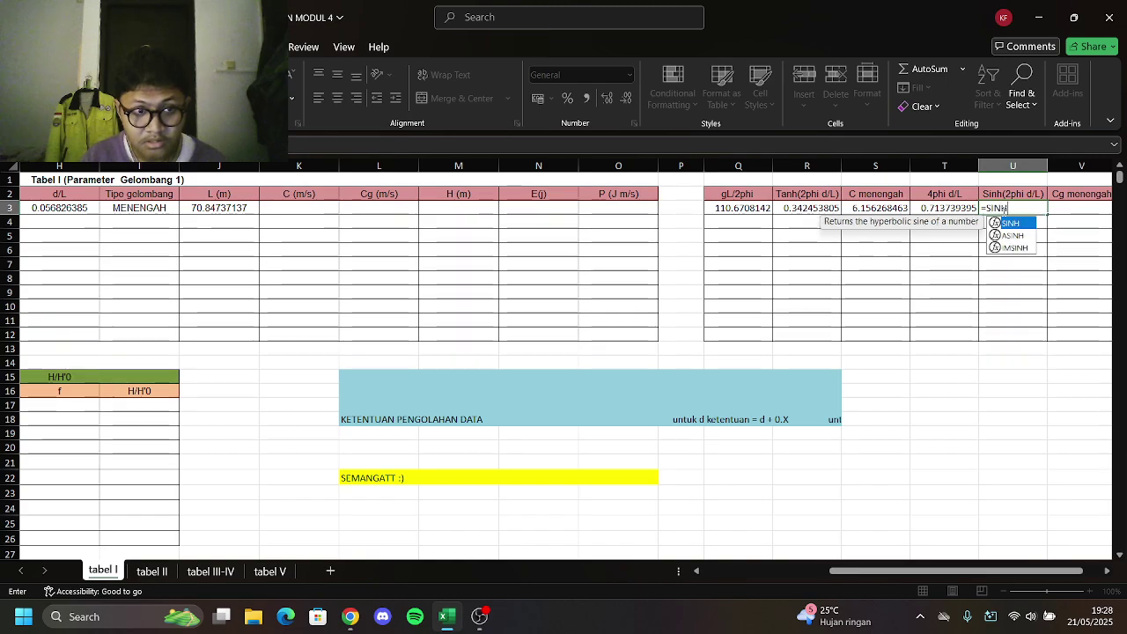
{"action": "type", "text": "("}
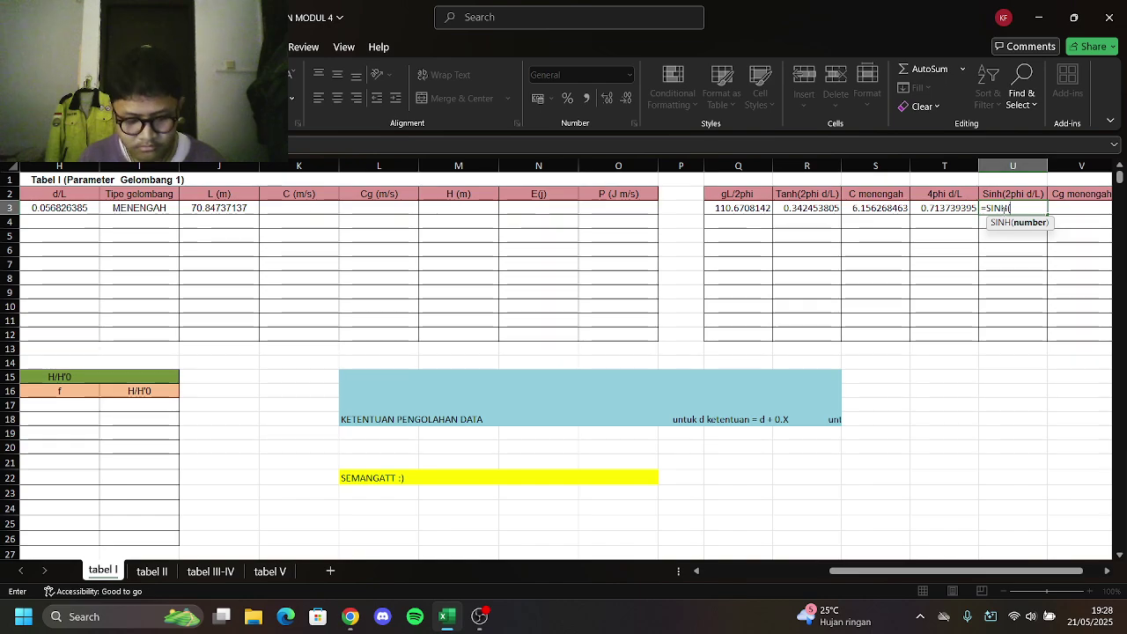
{"action": "type", "text": "2*3.14"}
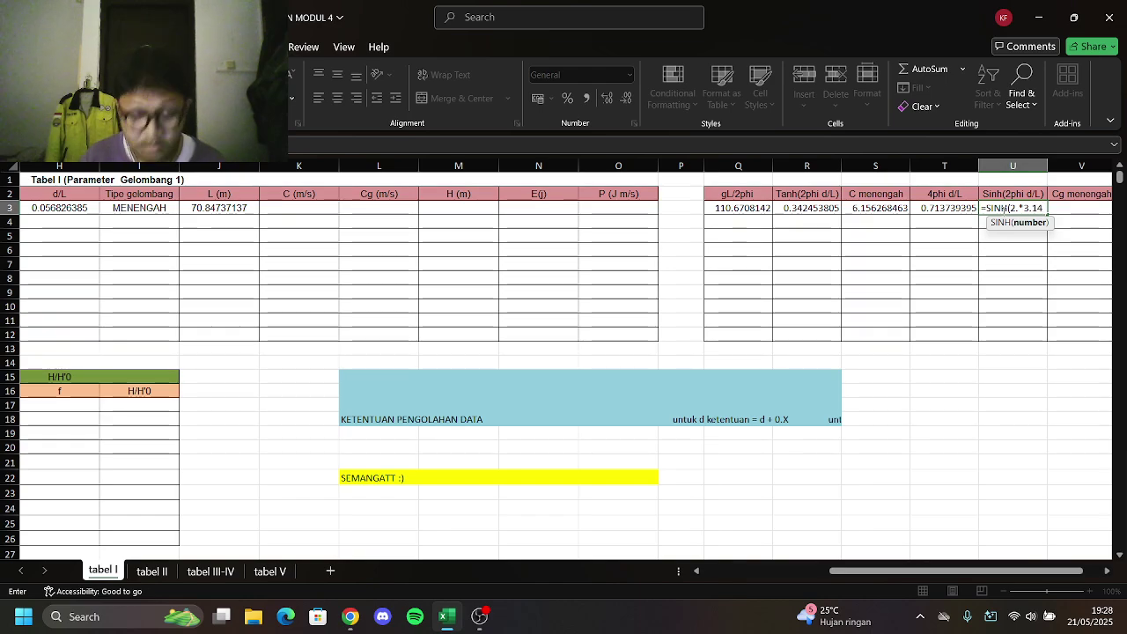
{"action": "type", "text": "*"}
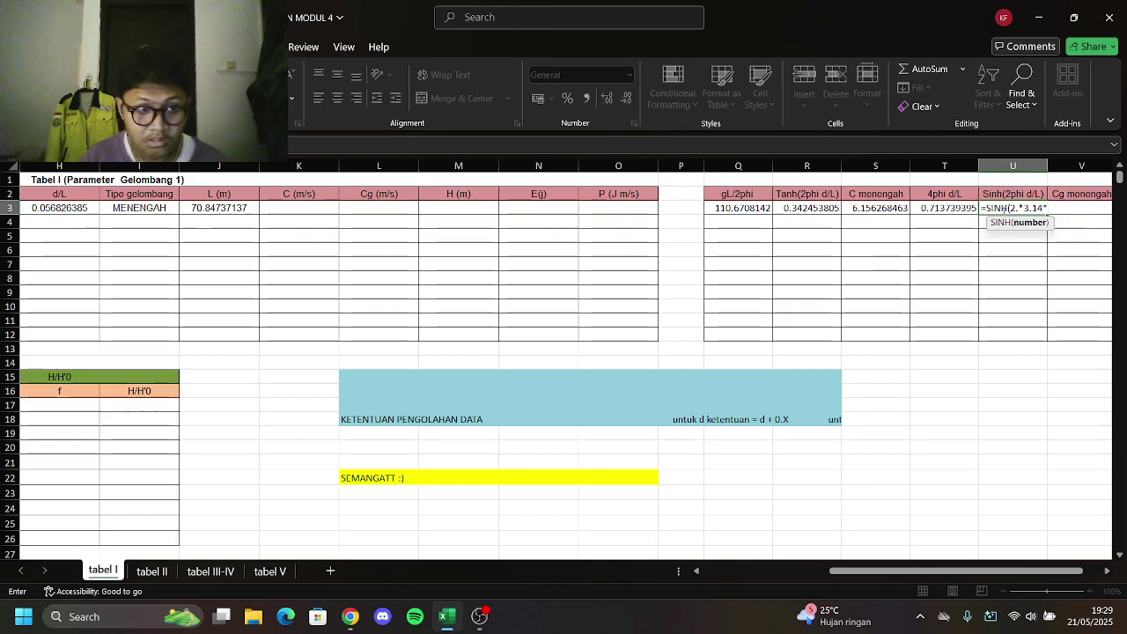
{"action": "left_click", "coordinate": [60, 207]}
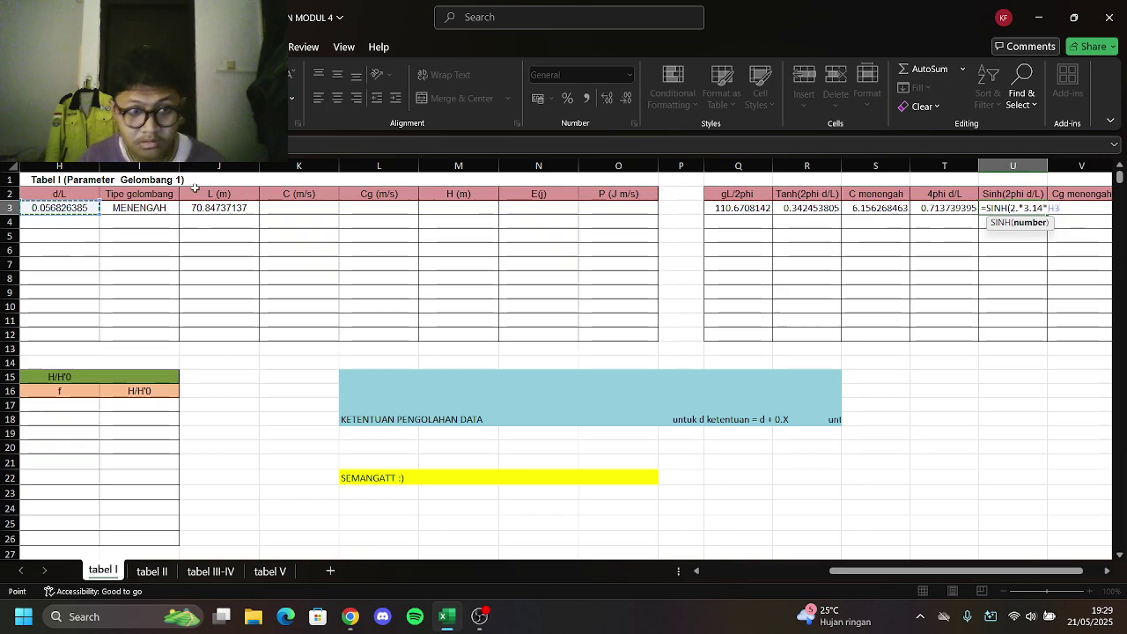
{"action": "type", "text": ")"}
{"action": "key", "text": "Return"}
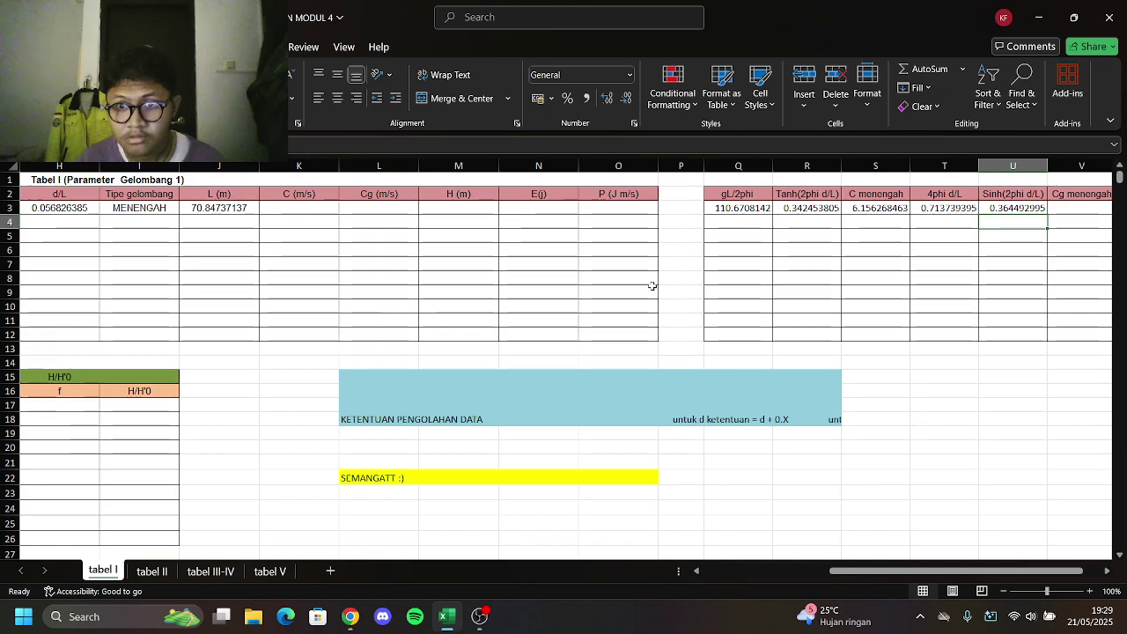
Calculate C (m/s) in K3 with nested IFs on I3: DANGKAL (9.8*D3)^0.5, MENENGAH (Q3*R3)^0.5, DALAM ((9.8*J3)/(2*3.14)^0.5), accepting the formula correction
{"action": "left_click_drag", "start_coordinate": [816, 569], "coordinate": [808, 570]}
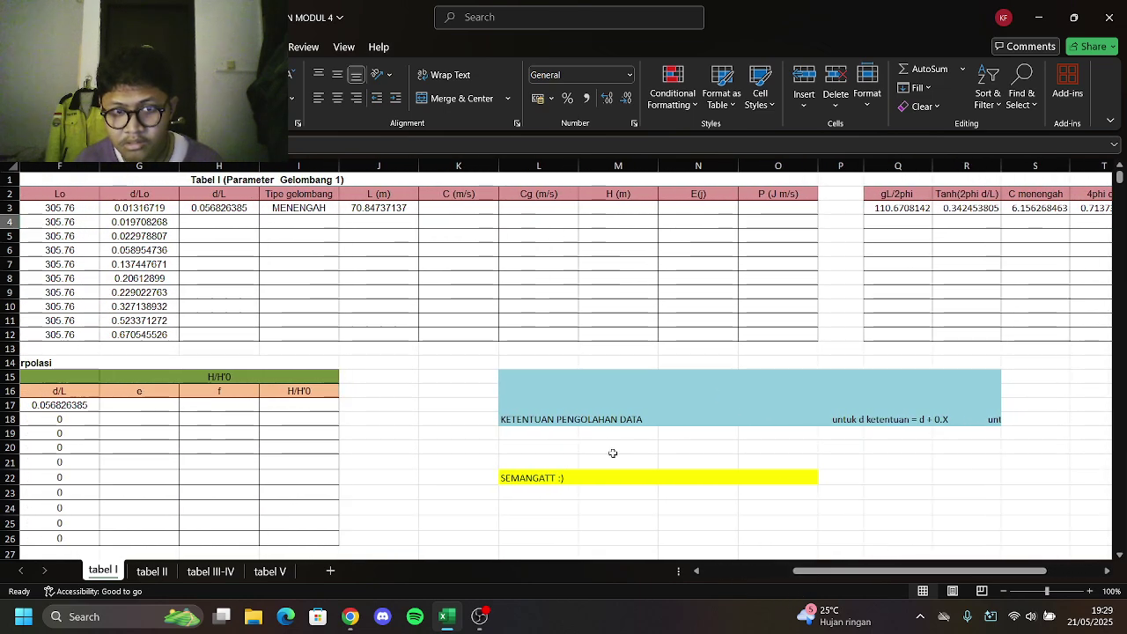
{"action": "left_click", "coordinate": [455, 208]}
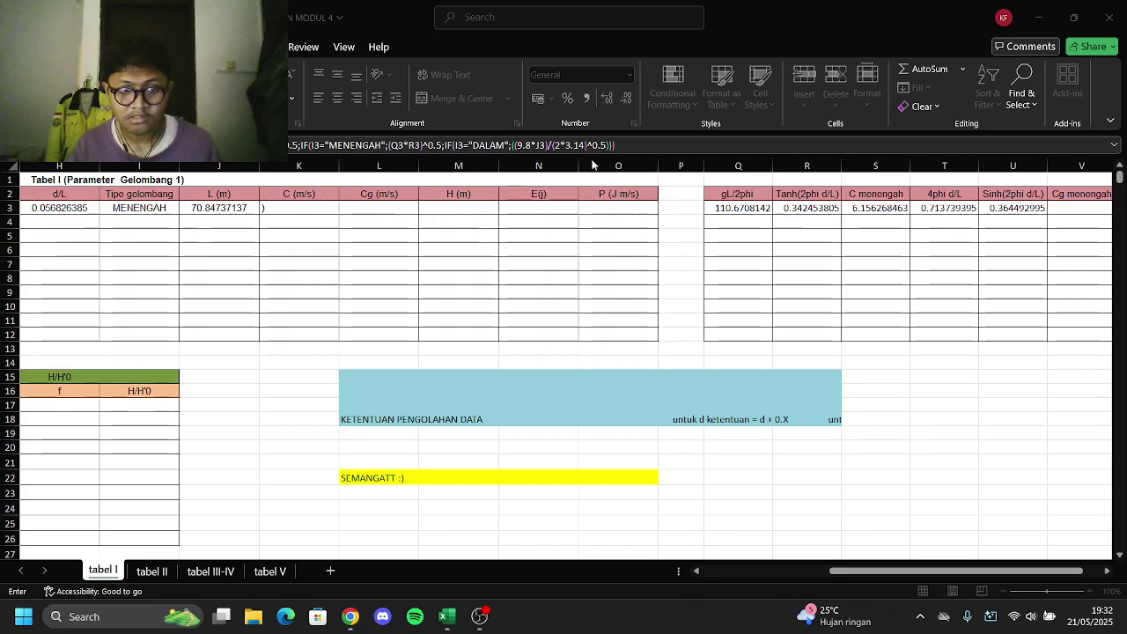
{"action": "key", "text": "Return"}
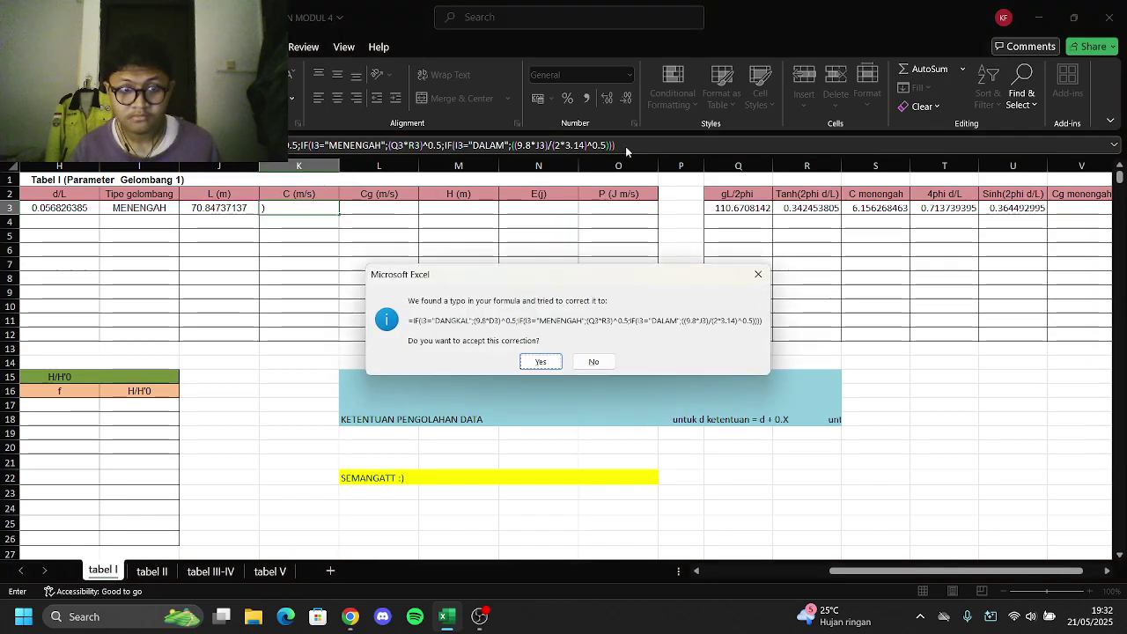
{"action": "left_click", "coordinate": [540, 361]}
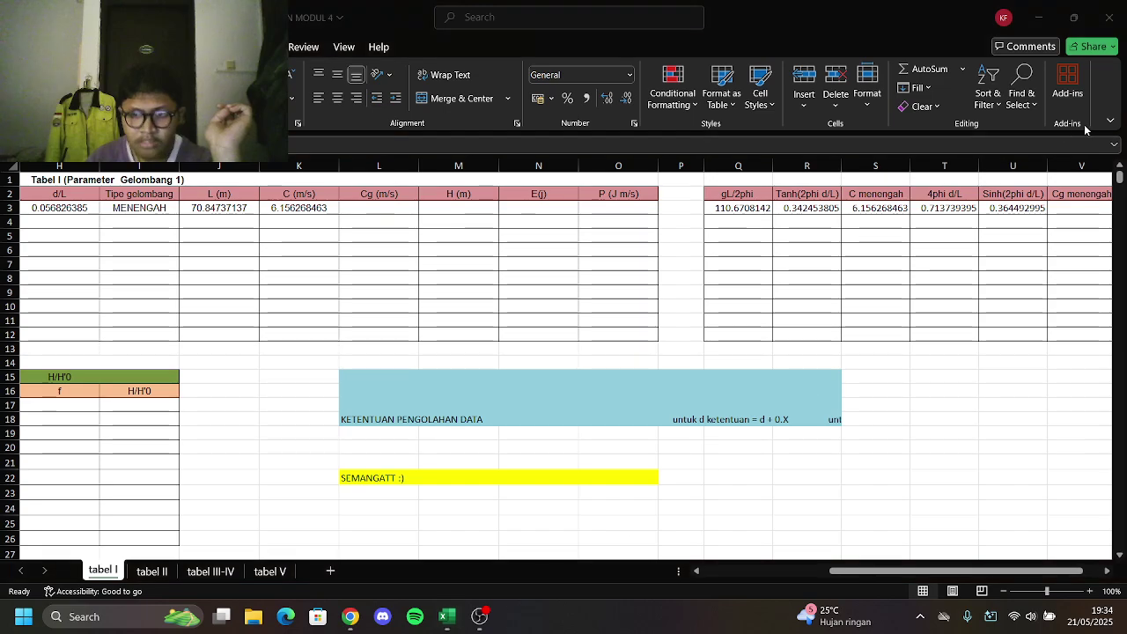
Calculate the first row's Cg menengah in cell V3 using =0.5*(1+(T3/U3)*K3)
{"action": "left_click", "coordinate": [1063, 209]}
{"action": "type", "text": "="}
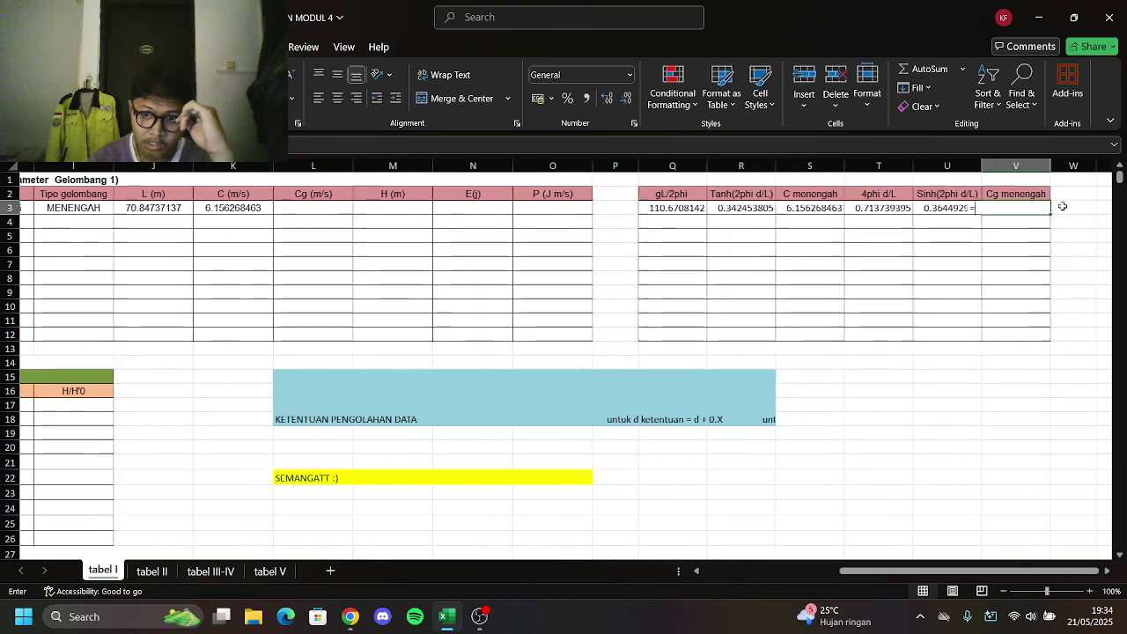
{"action": "scroll", "coordinate": [1062, 206], "scroll_direction": "right", "scroll_amount": 1}
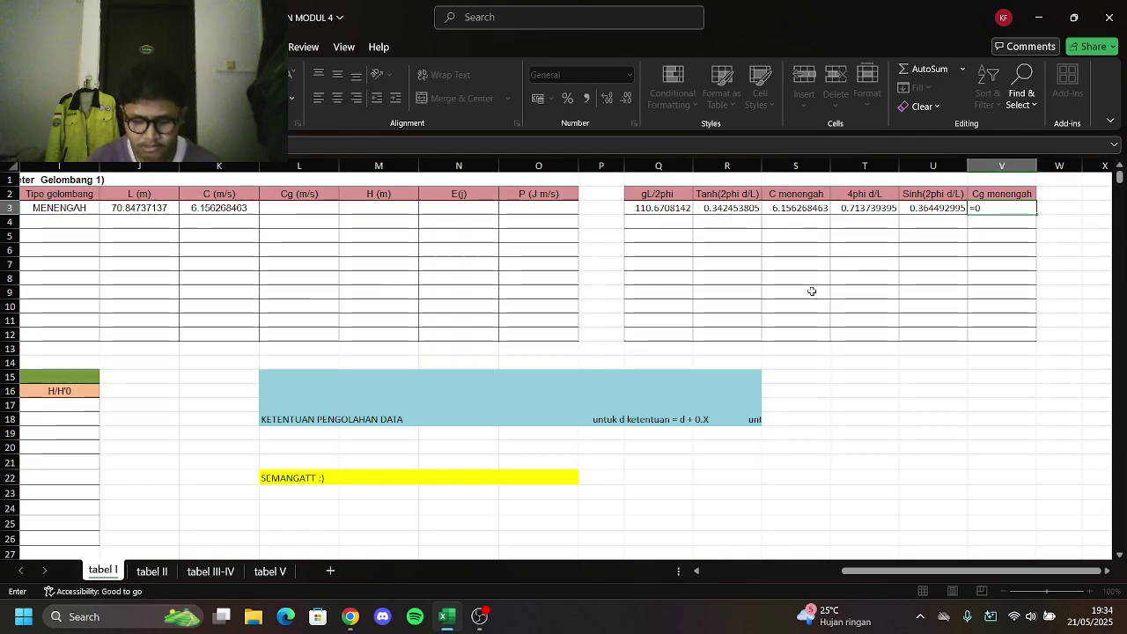
{"action": "type", "text": "5"}
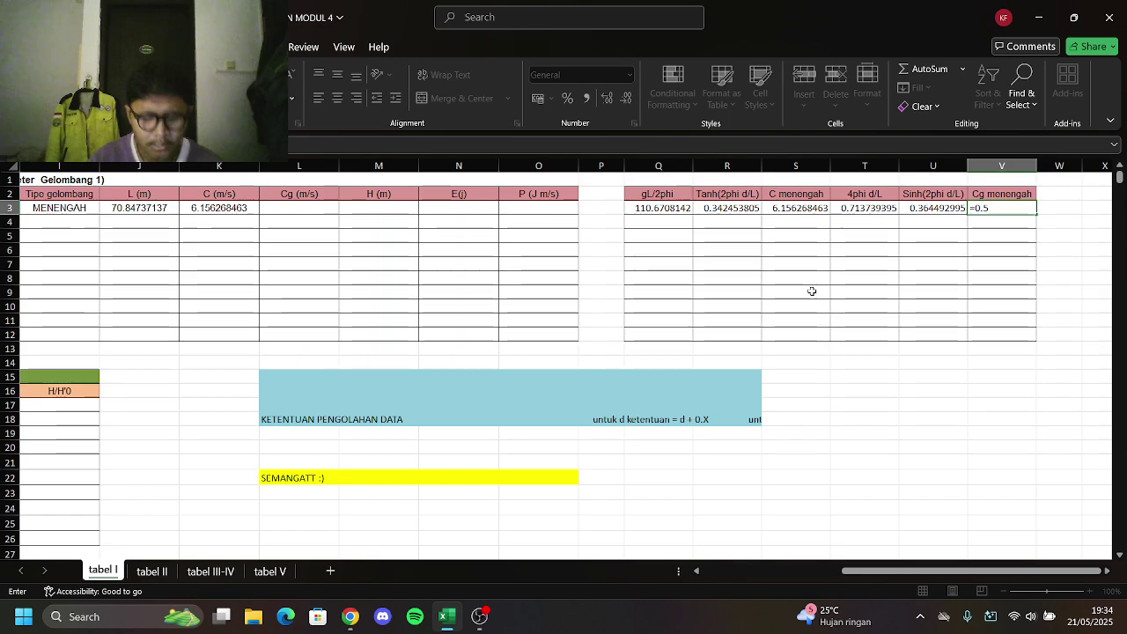
{"action": "type", "text": "*(1+"}
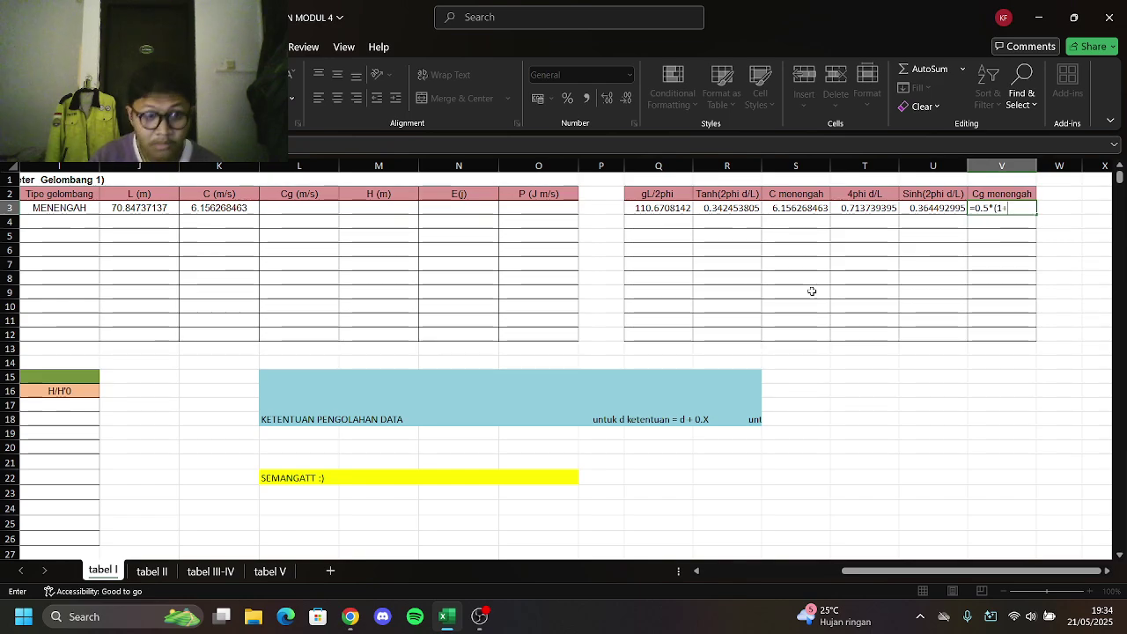
{"action": "type", "text": "("}
{"action": "left_click", "coordinate": [889, 208]}
{"action": "type", "text": "/"}
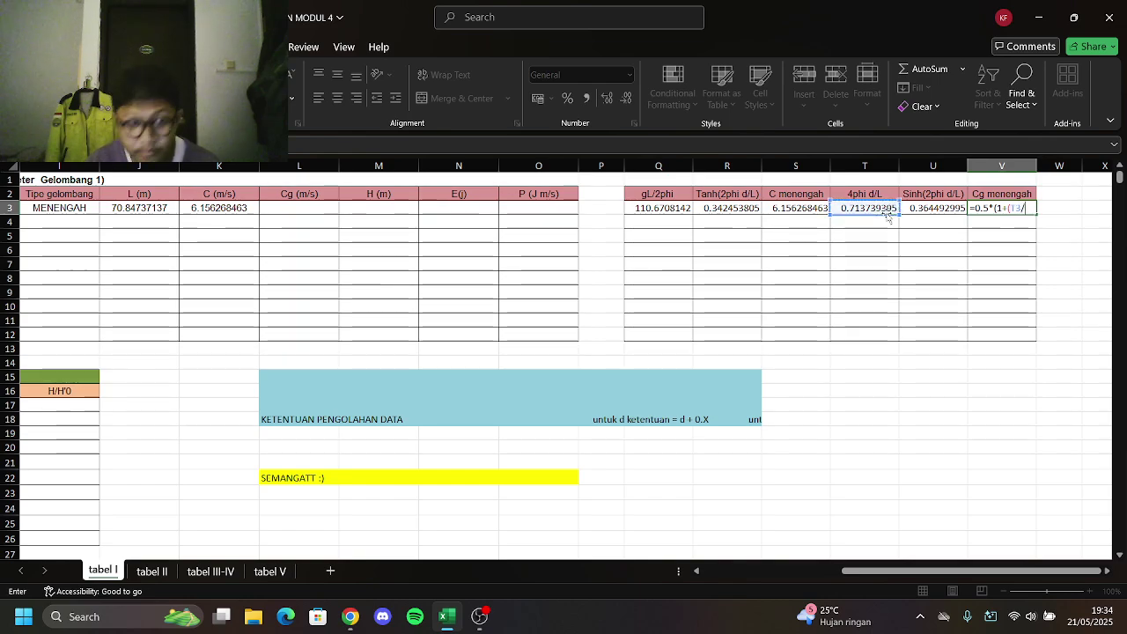
{"action": "left_click", "coordinate": [935, 209]}
{"action": "type", "text": ")"}
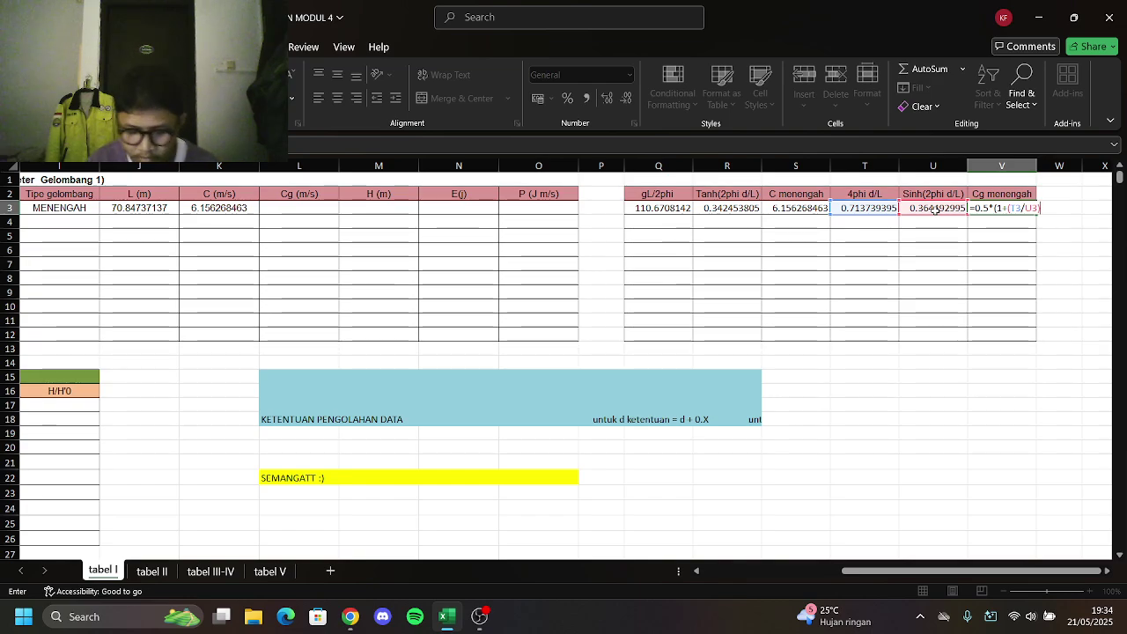
{"action": "type", "text": "*"}
{"action": "left_click", "coordinate": [248, 208]}
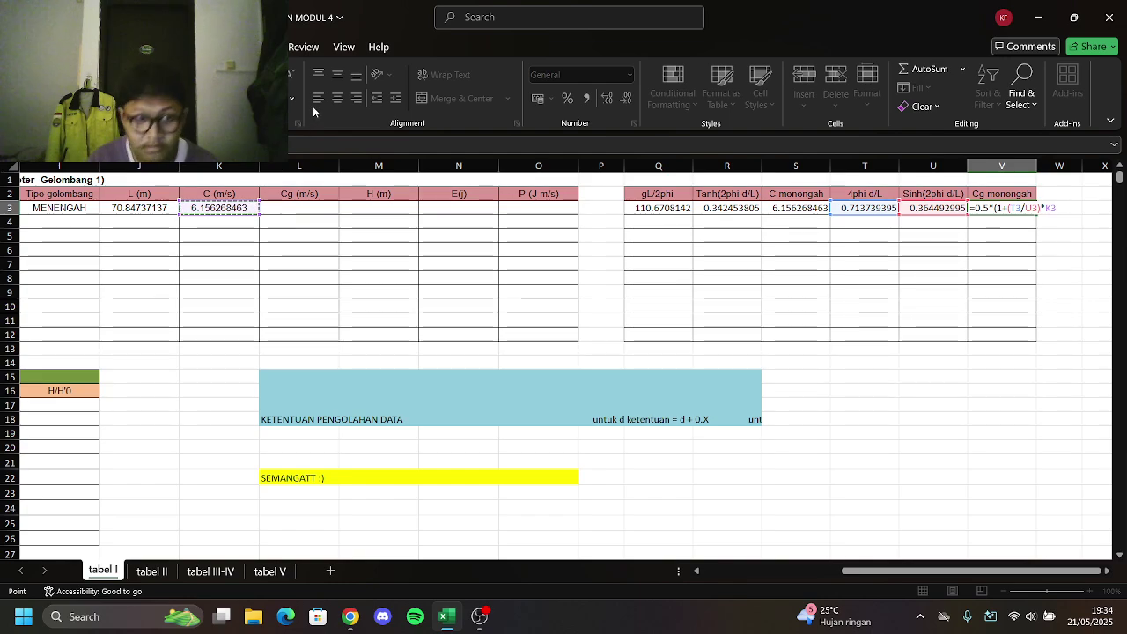
{"action": "key", "text": "Return"}
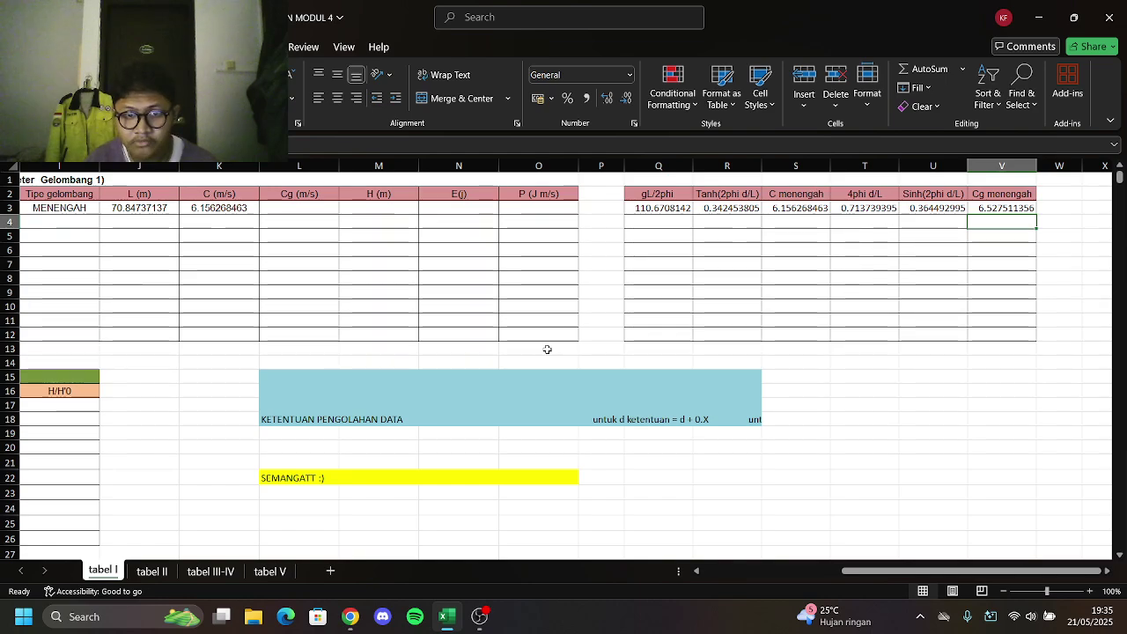
Fill the Cg (m/s) column from L3 through row 12 with the wave-type IF formula, using V3 for MENENGAH and K3/2 for DALAM
{"action": "left_click", "coordinate": [317, 212]}
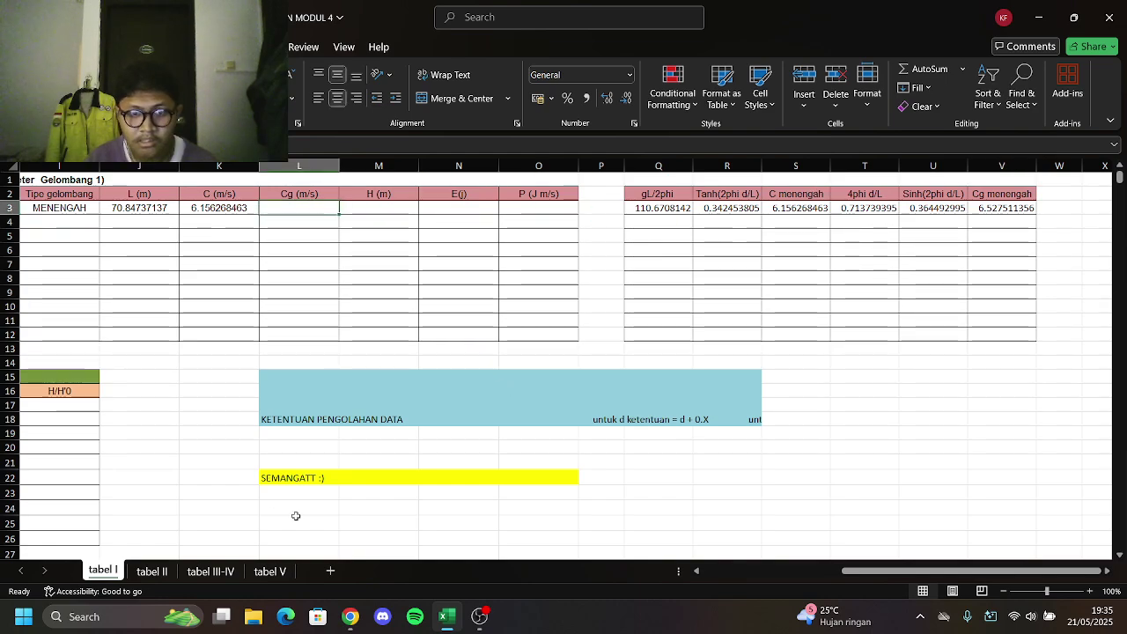
{"action": "left_click_drag", "start_coordinate": [843, 570], "coordinate": [777, 571]}
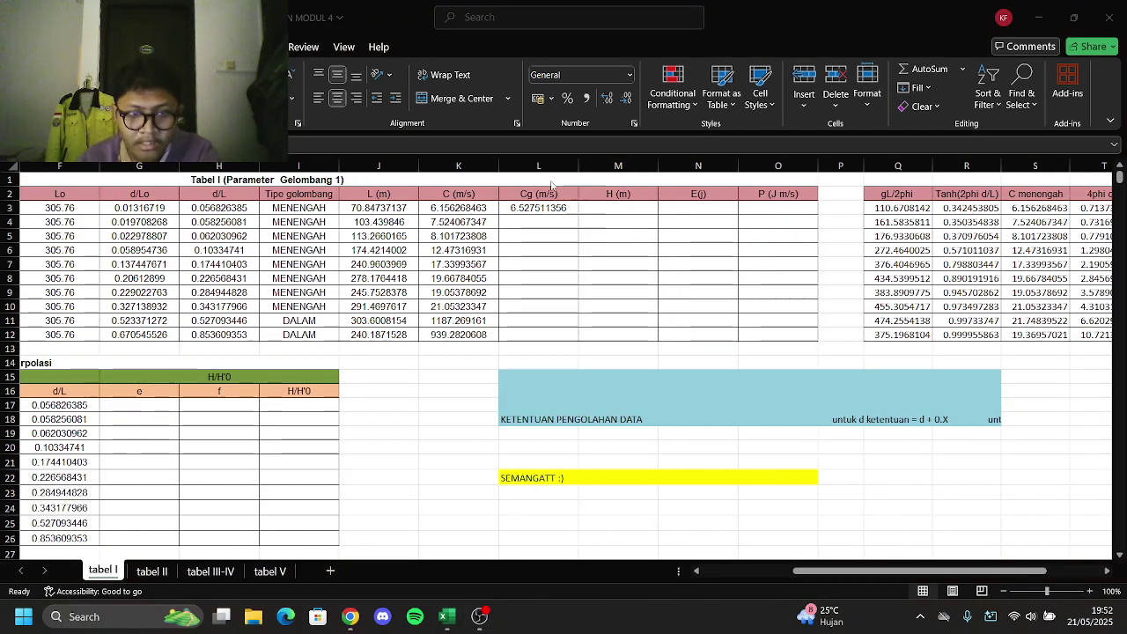
{"action": "left_click", "coordinate": [528, 209]}
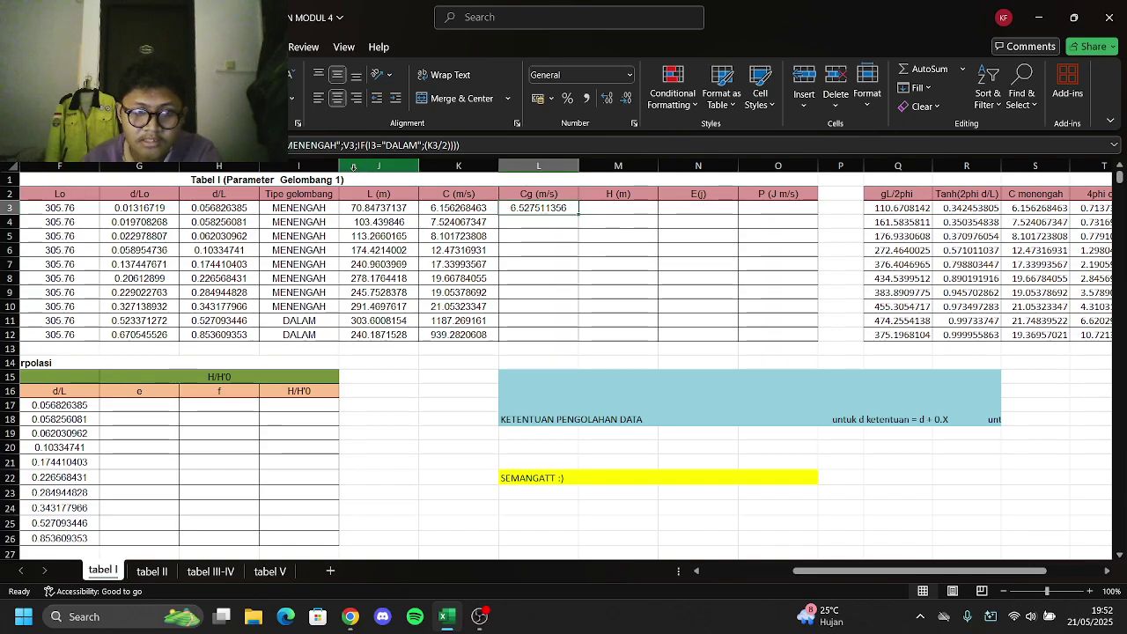
{"action": "left_click_drag", "start_coordinate": [578, 213], "coordinate": [582, 341]}
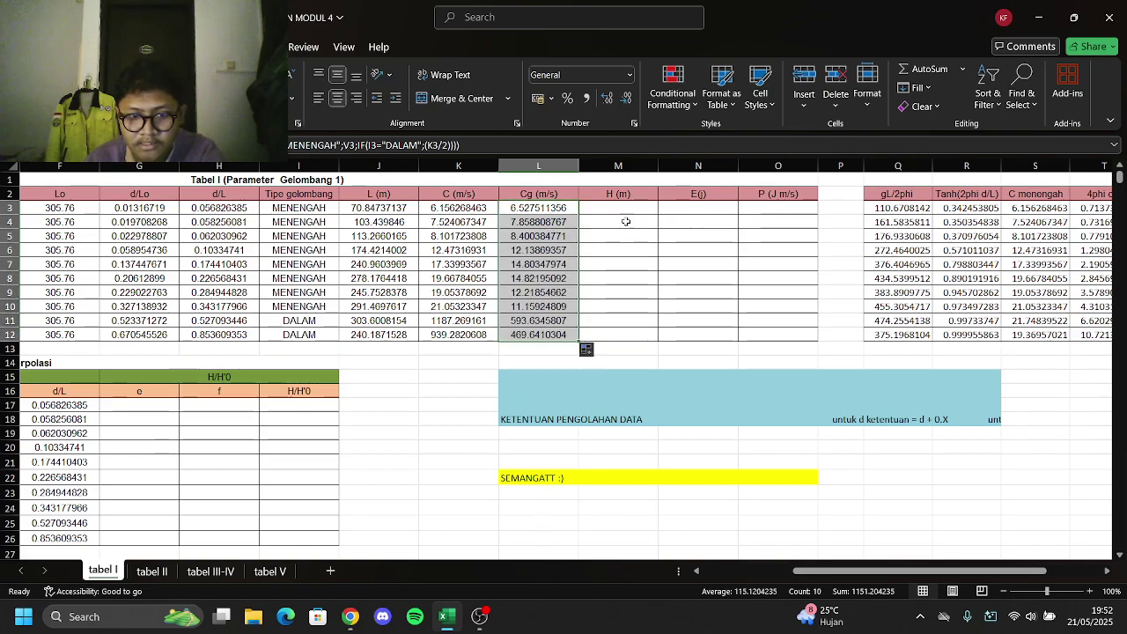
{"action": "key", "text": "Right"}
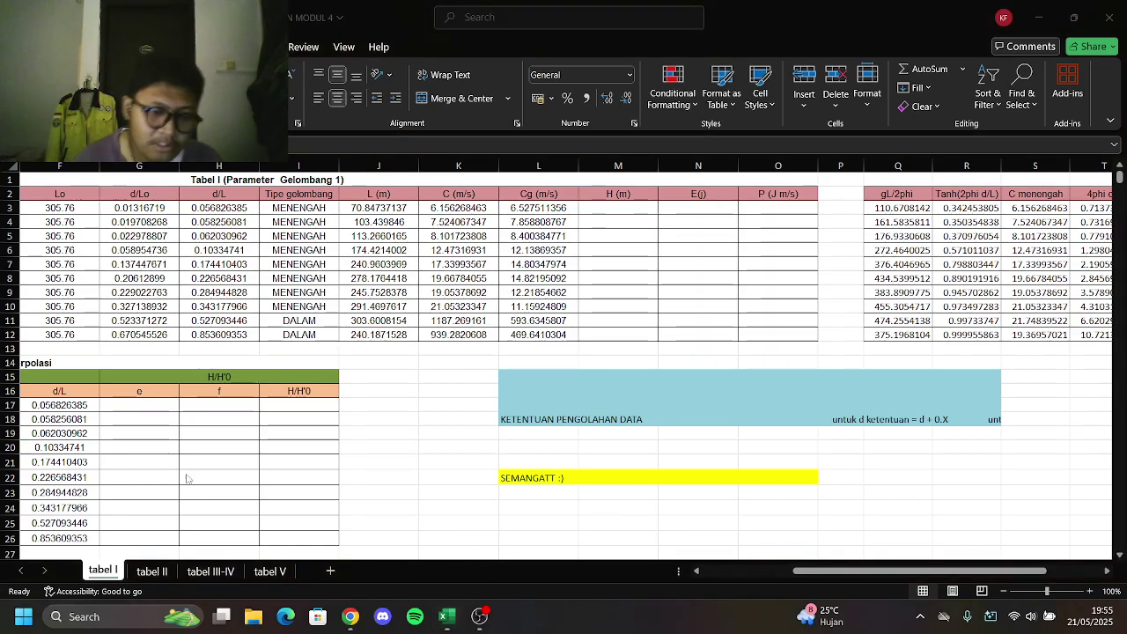
From the Interpolasi table's first e cell, switch to Chrome and look through Table C-1 for the H/H'0 values matching the d/L0 bounds
{"action": "left_click", "coordinate": [812, 568]}
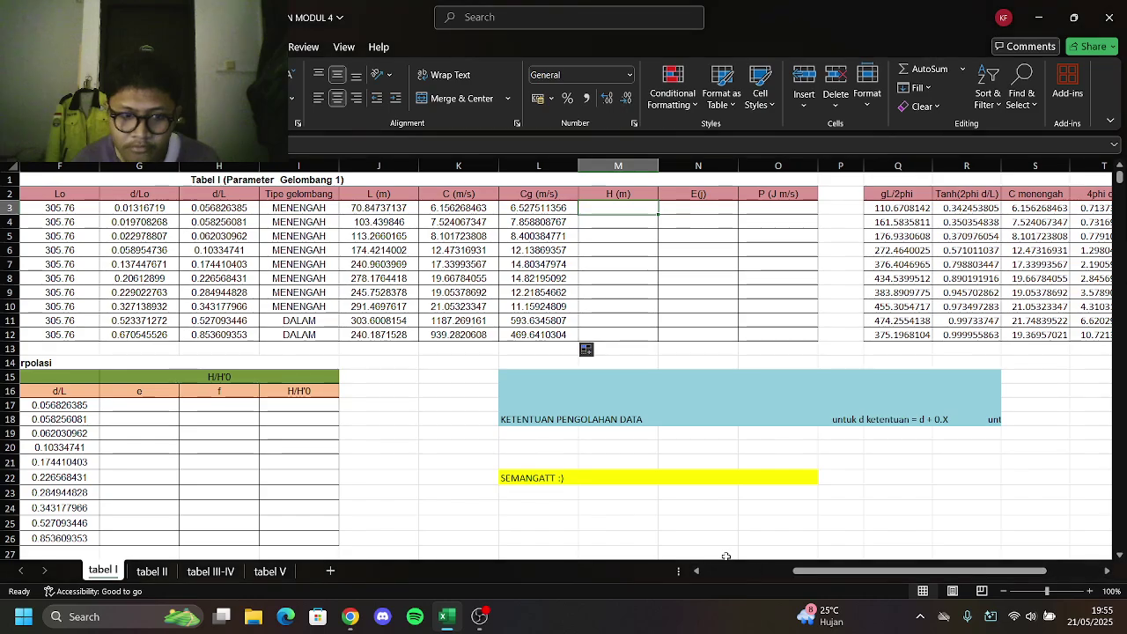
{"action": "left_click_drag", "start_coordinate": [804, 570], "coordinate": [711, 570]}
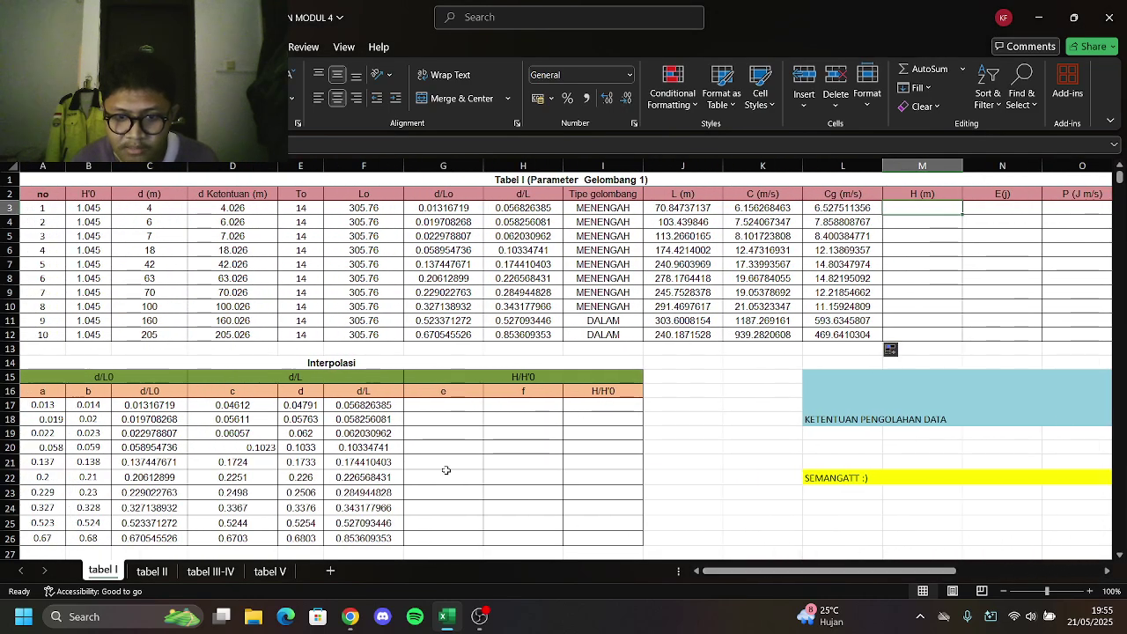
{"action": "left_click", "coordinate": [447, 468]}
{"action": "scroll", "coordinate": [262, 390], "scroll_direction": "down", "scroll_amount": 3}
{"action": "scroll", "coordinate": [96, 344], "scroll_direction": "up", "scroll_amount": 4}
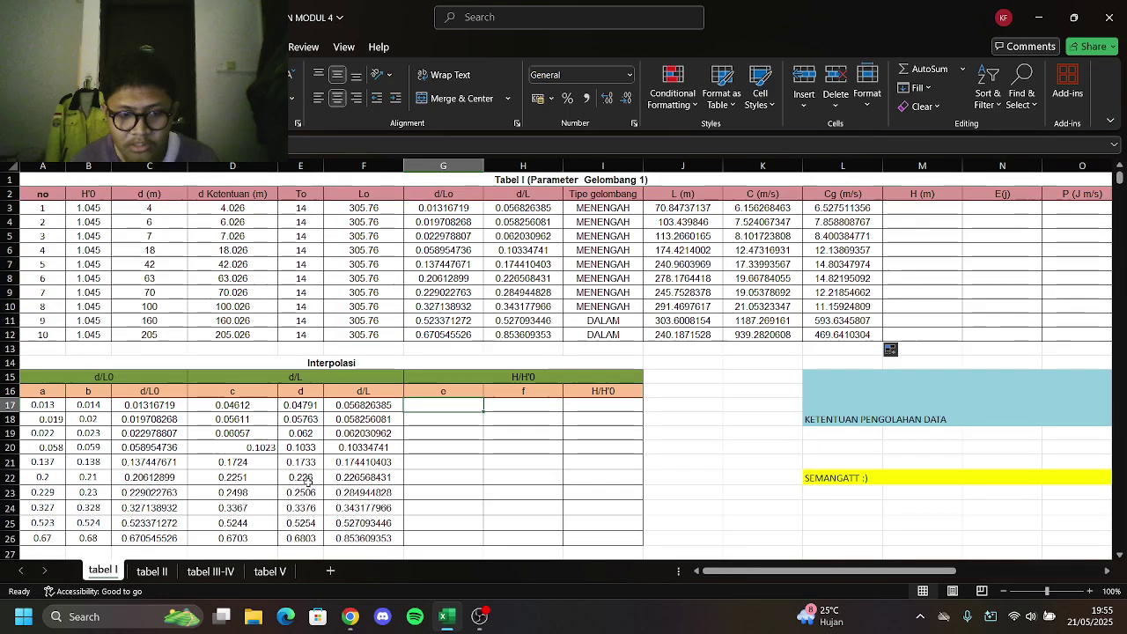
{"action": "scroll", "coordinate": [48, 331], "scroll_direction": "down", "scroll_amount": 2}
{"action": "left_click", "coordinate": [48, 331]}
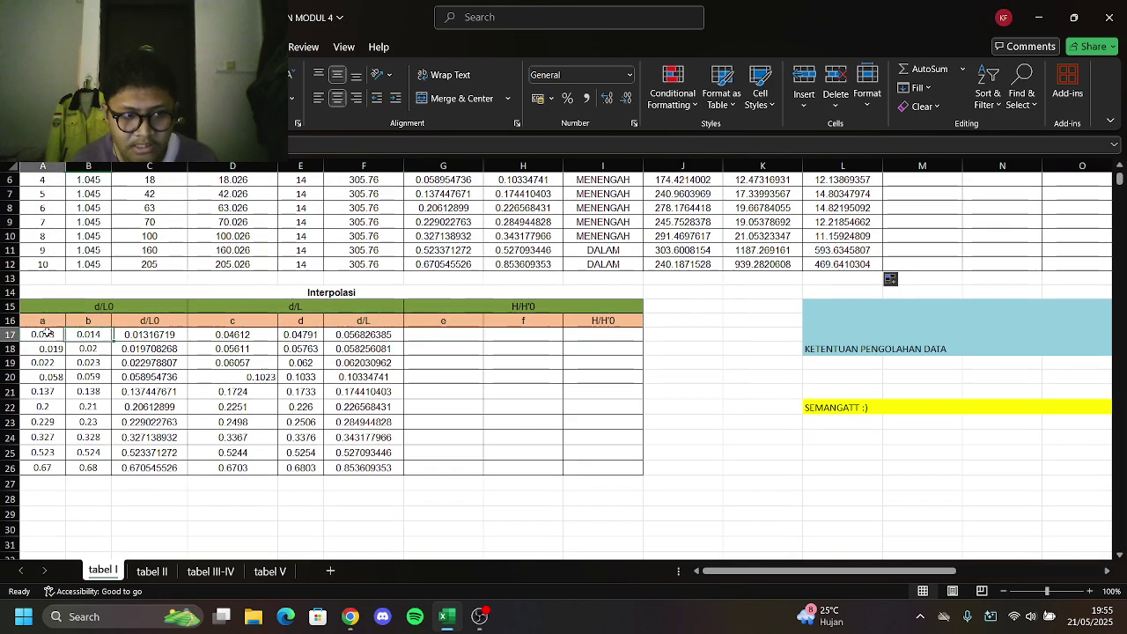
{"action": "left_click", "coordinate": [431, 334]}
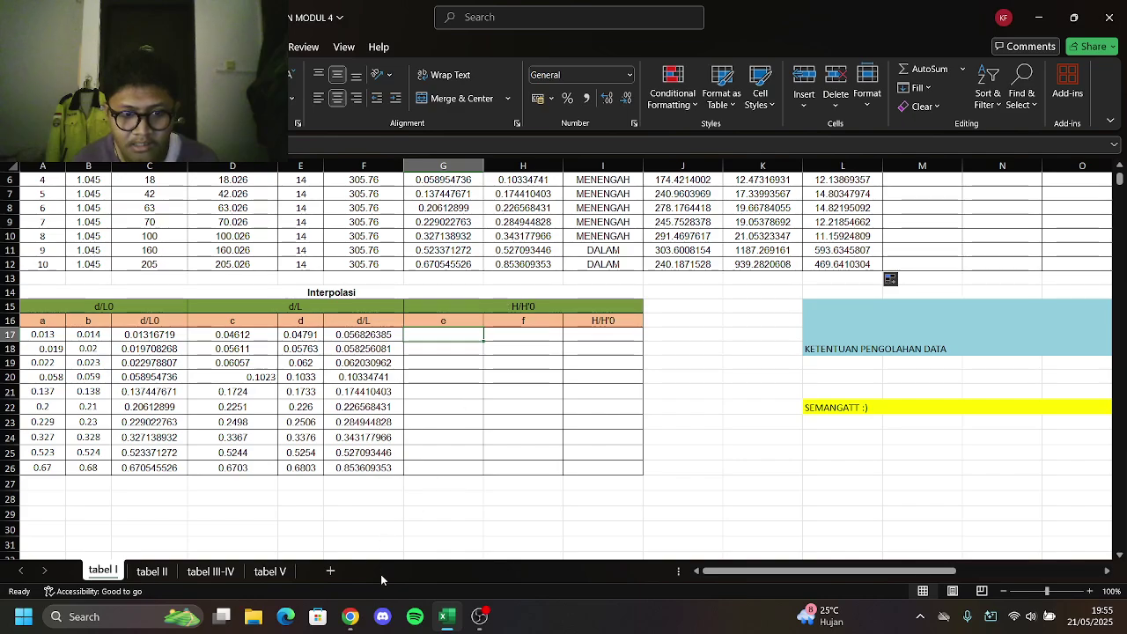
{"action": "left_click", "coordinate": [350, 616]}
{"action": "key", "text": "ctrl+1"}
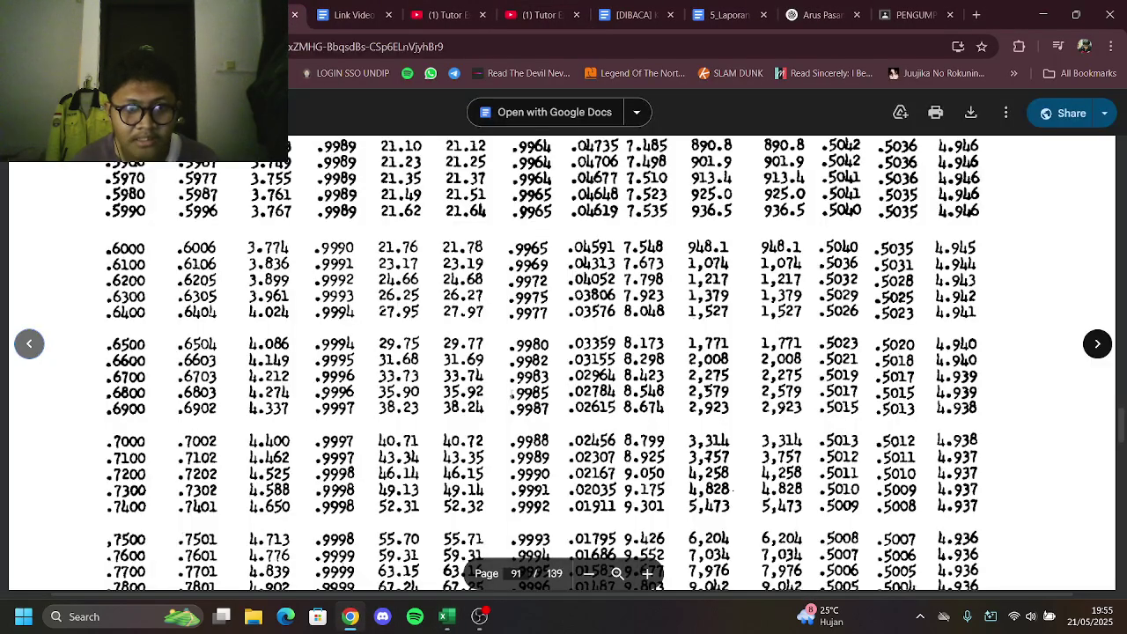
{"action": "scroll", "coordinate": [564, 361], "scroll_direction": "up", "scroll_amount": 10}
{"action": "scroll", "coordinate": [523, 425], "scroll_direction": "up", "scroll_amount": 15}
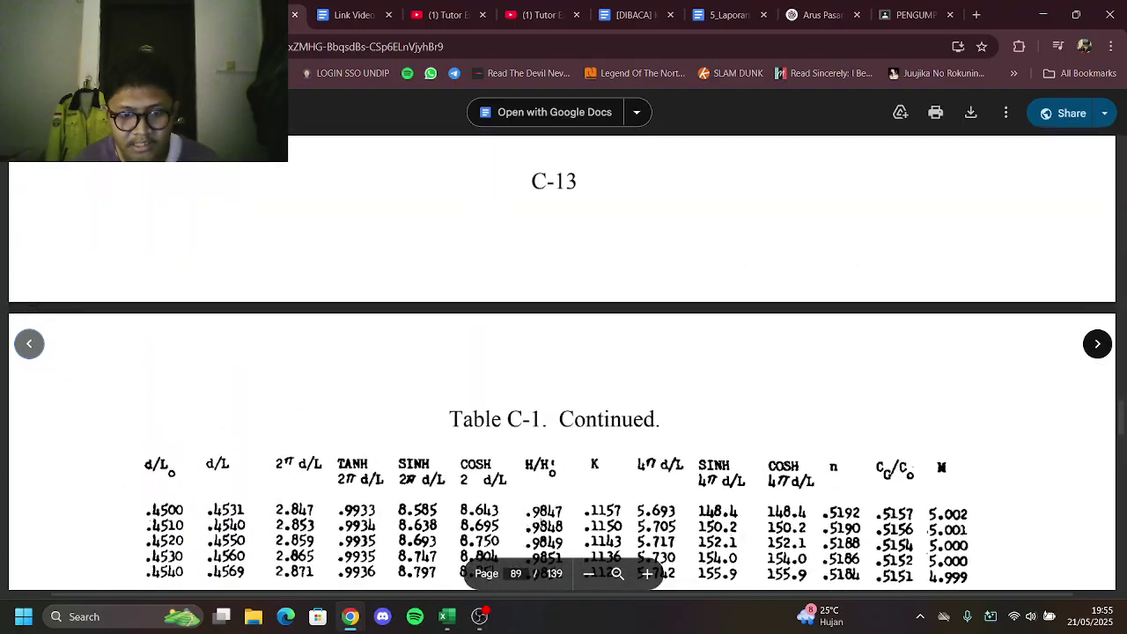
{"action": "scroll", "coordinate": [544, 510], "scroll_direction": "up", "scroll_amount": 10}
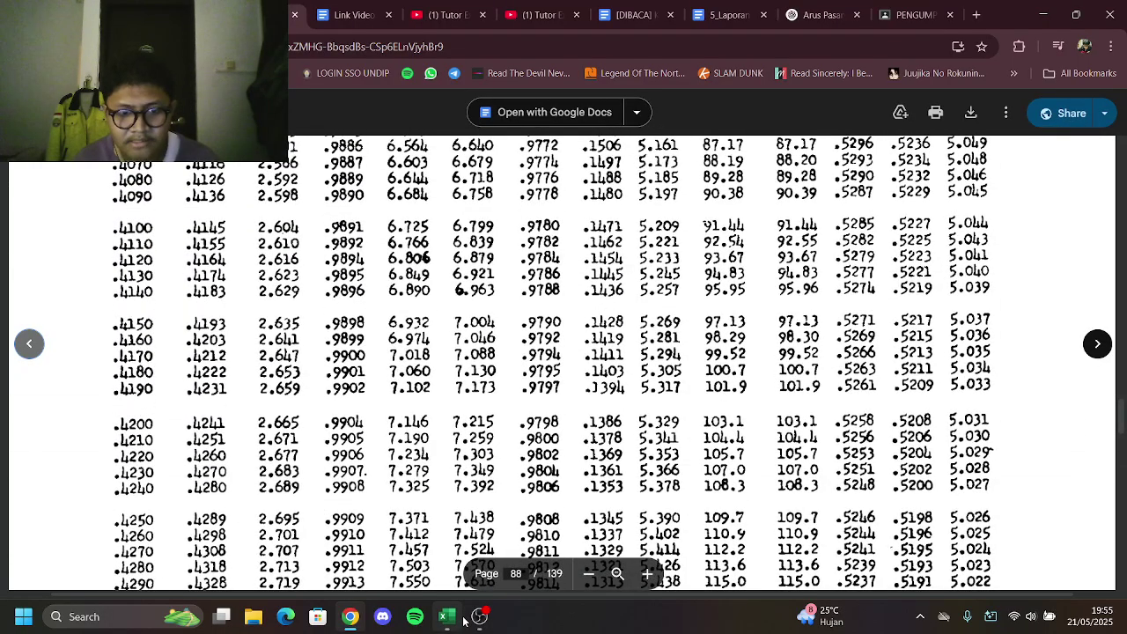
Switch back to Excel and interpolate the first row's H/H'0 in cell I17 with =G17+((C17-A17)*(H17-G17))/(B17-A17)
{"action": "left_click", "coordinate": [457, 627]}
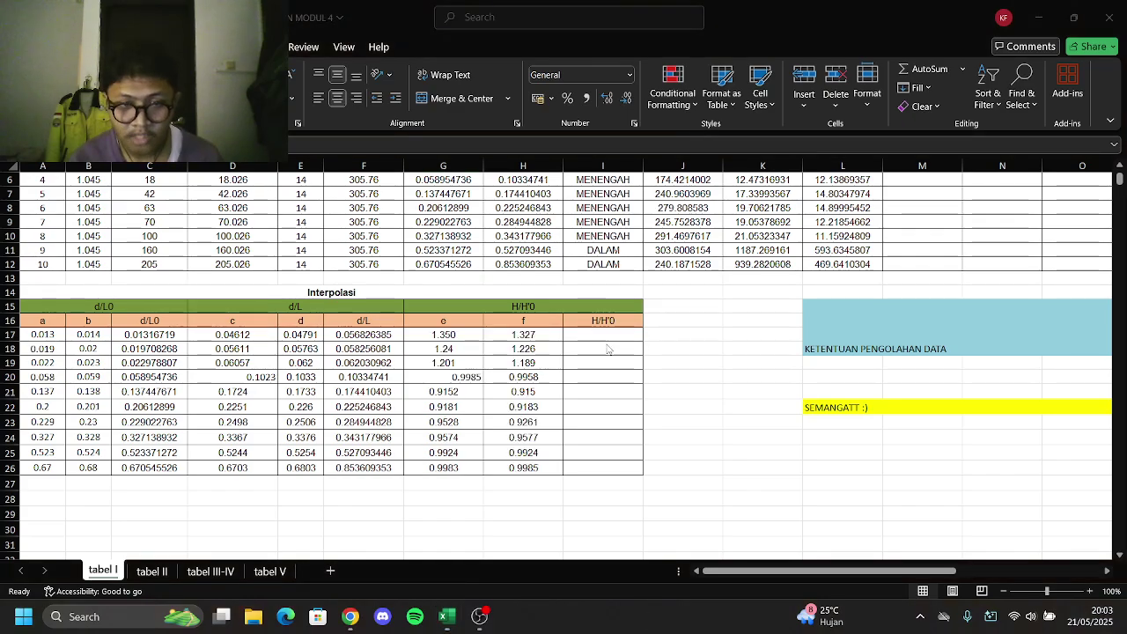
{"action": "left_click", "coordinate": [610, 337]}
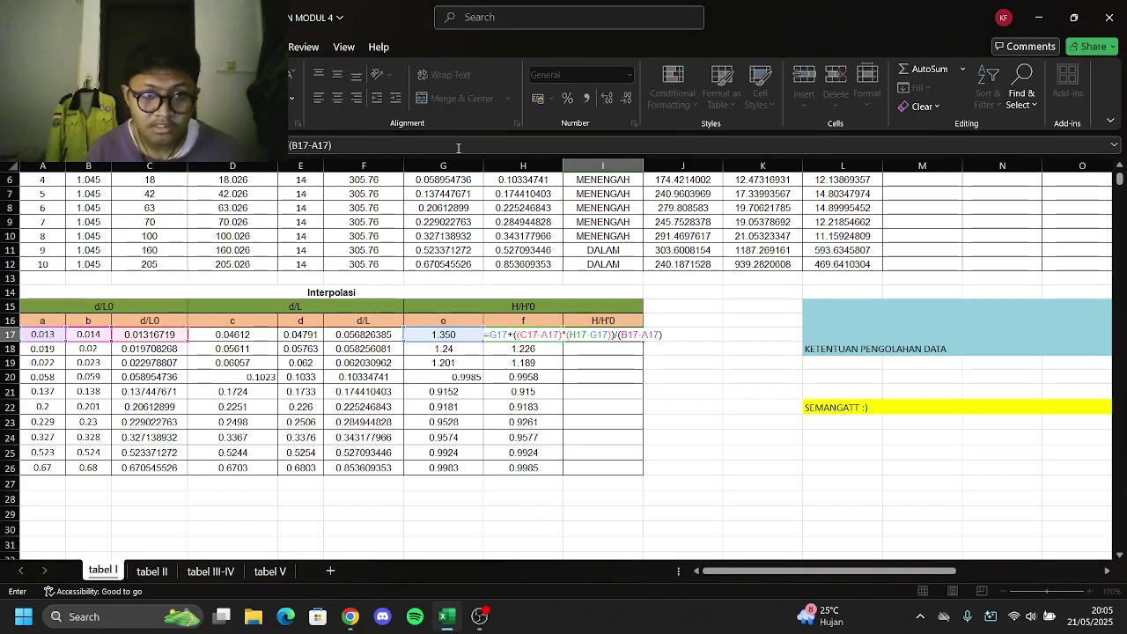
{"action": "key", "text": "Return"}
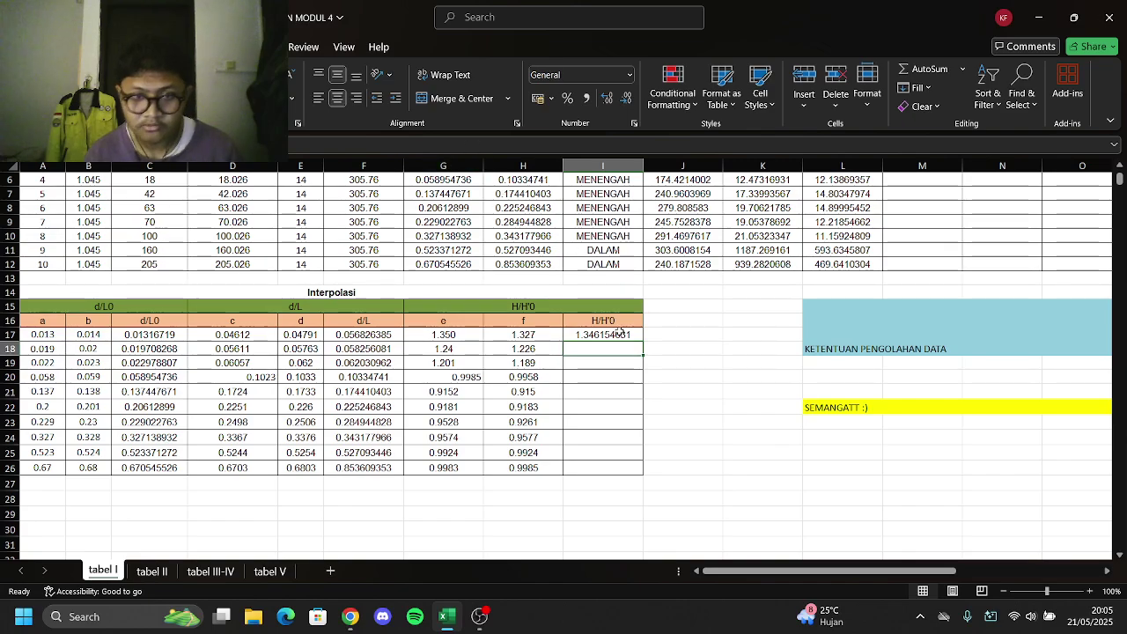
Fill the H/H'0 interpolation formula from I17 down through I26
{"action": "left_click", "coordinate": [619, 333]}
{"action": "left_click_drag", "start_coordinate": [641, 341], "coordinate": [655, 472]}
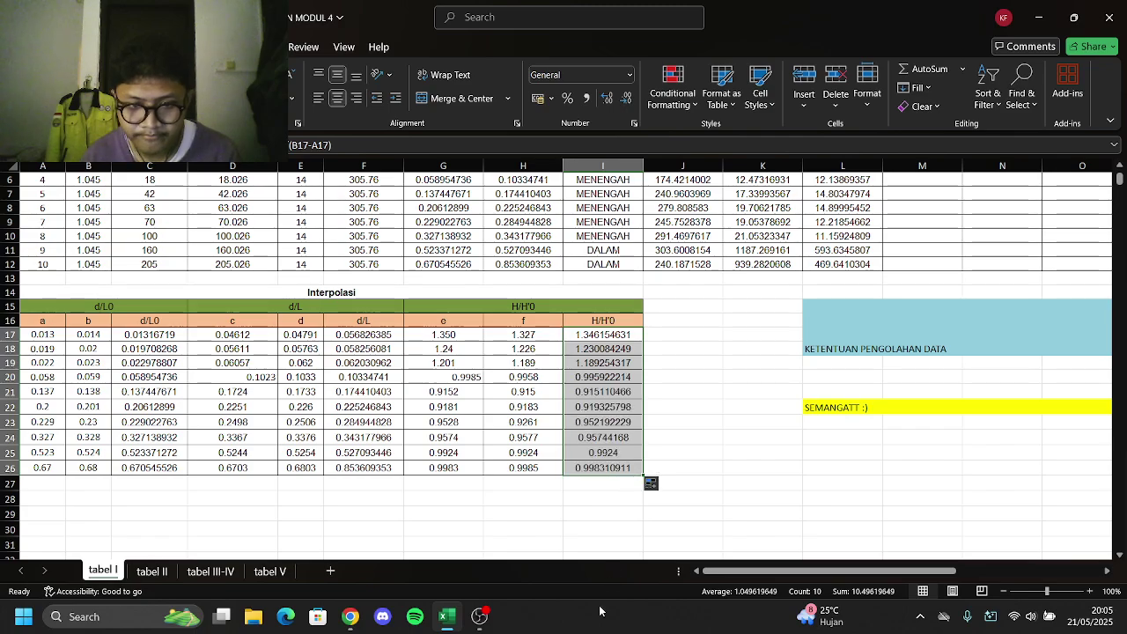
Calculate H (m) in M3 with =I17*B3 and fill the formula down through M12
{"action": "scroll", "coordinate": [649, 476], "scroll_direction": "up", "scroll_amount": 2}
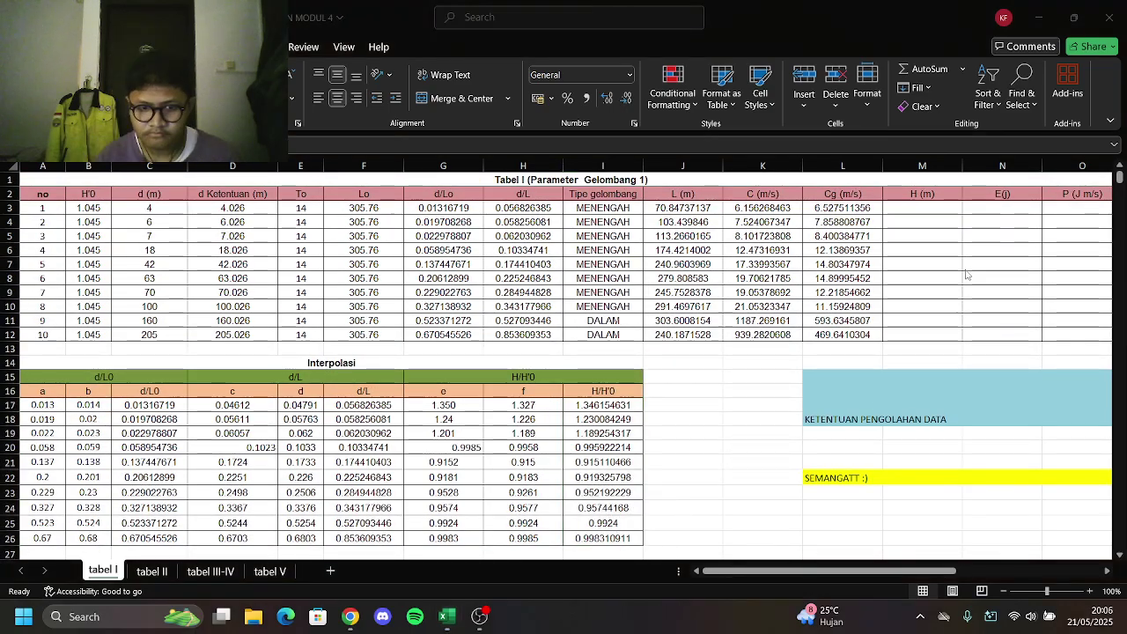
{"action": "left_click", "coordinate": [917, 205]}
{"action": "type", "text": "="}
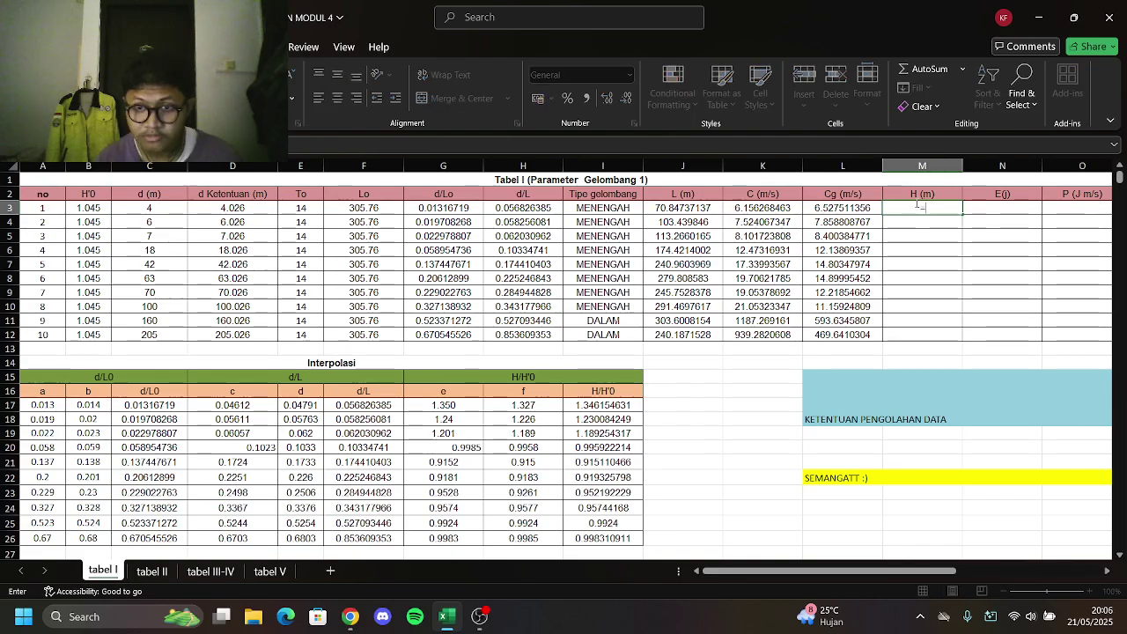
{"action": "left_click", "coordinate": [599, 408]}
{"action": "type", "text": "*"}
{"action": "left_click", "coordinate": [93, 212]}
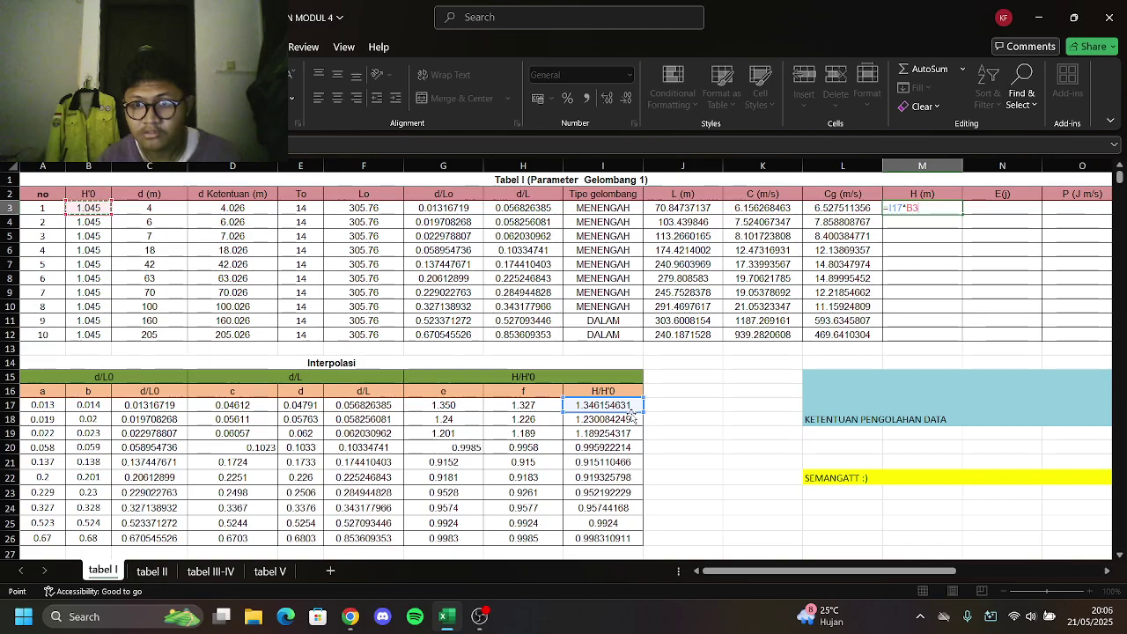
{"action": "key", "text": "Return"}
{"action": "left_click", "coordinate": [944, 207]}
{"action": "left_click_drag", "start_coordinate": [962, 217], "coordinate": [968, 336]}
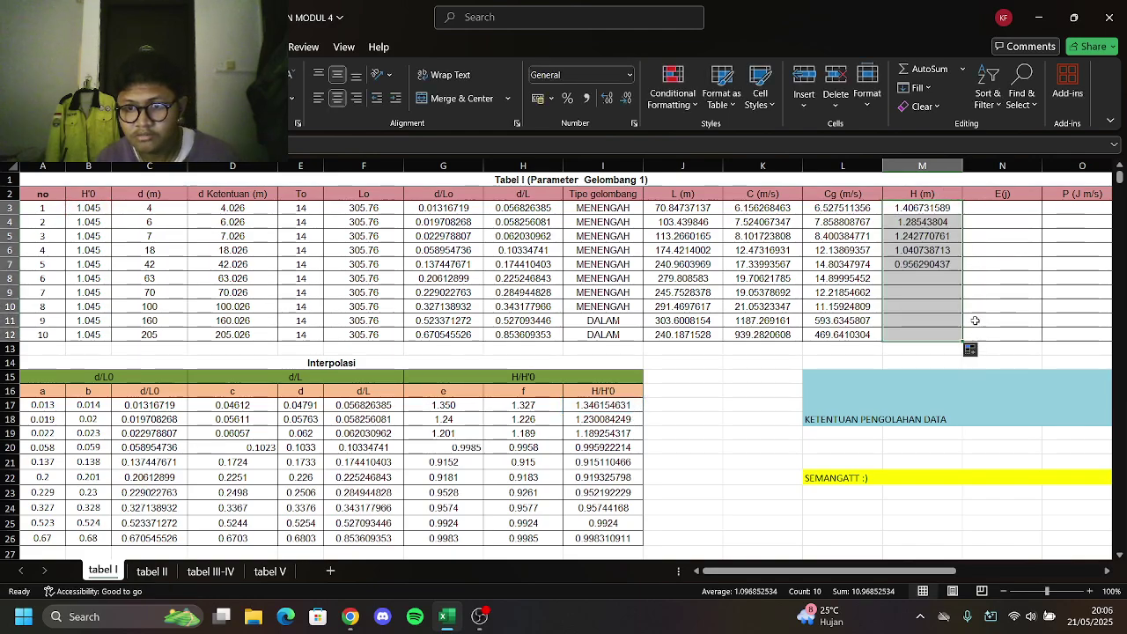
Calculate E(j) in N3 with =(1/8*1025*9.81*M3^2) and fill the formula down through N12
{"action": "left_click", "coordinate": [980, 208]}
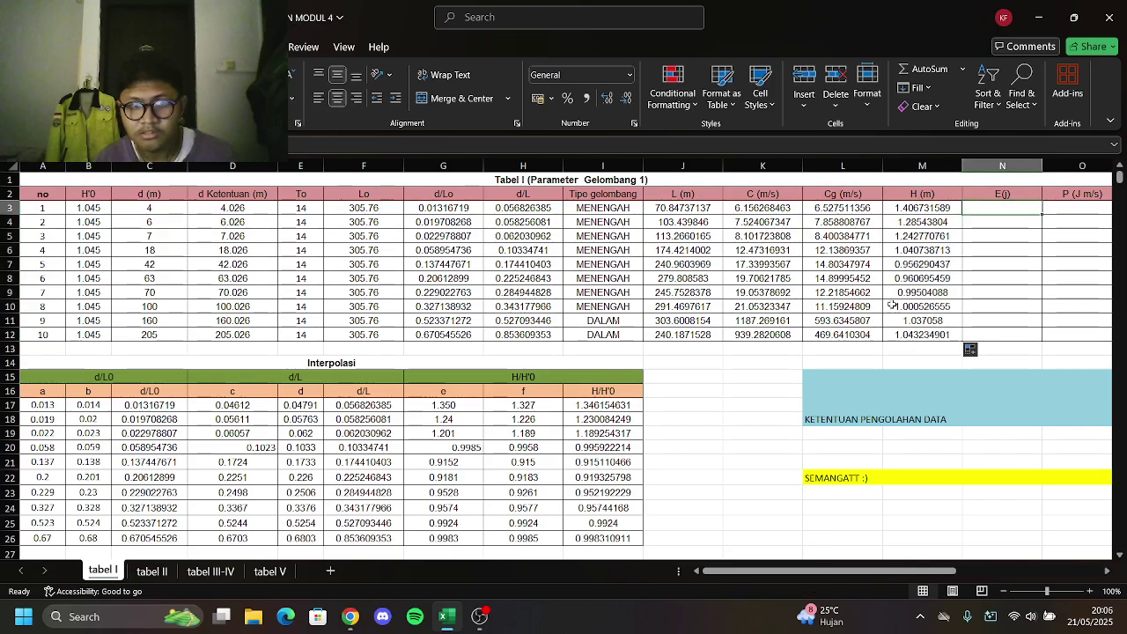
{"action": "left_click_drag", "start_coordinate": [709, 570], "coordinate": [766, 573]}
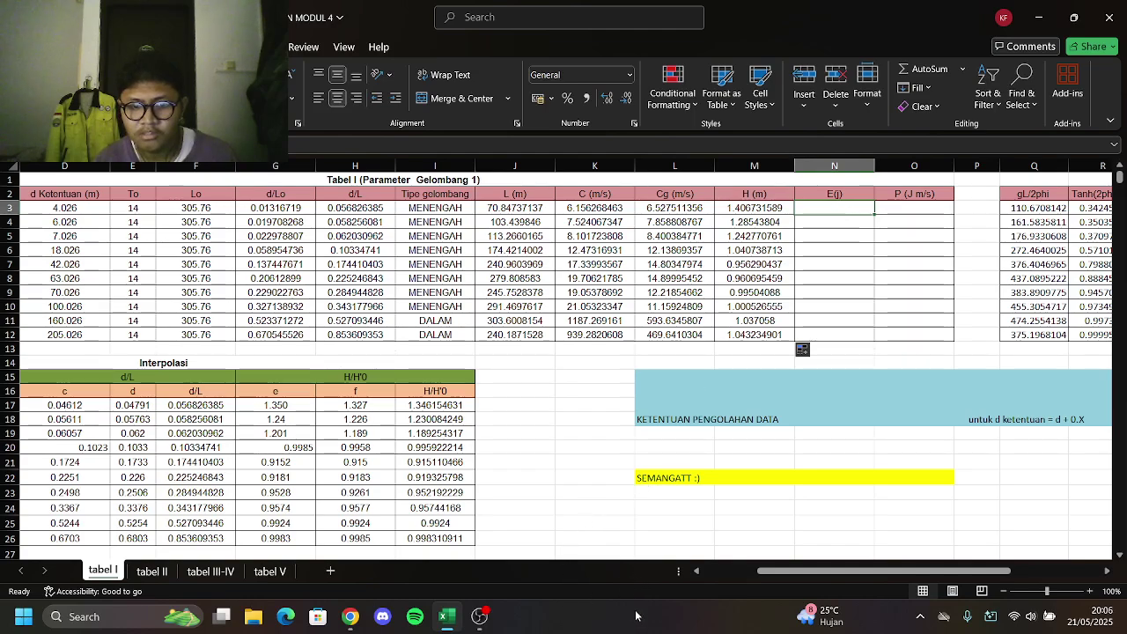
{"action": "type", "text": "=(1/8*1025*9.81*M3^2)"}
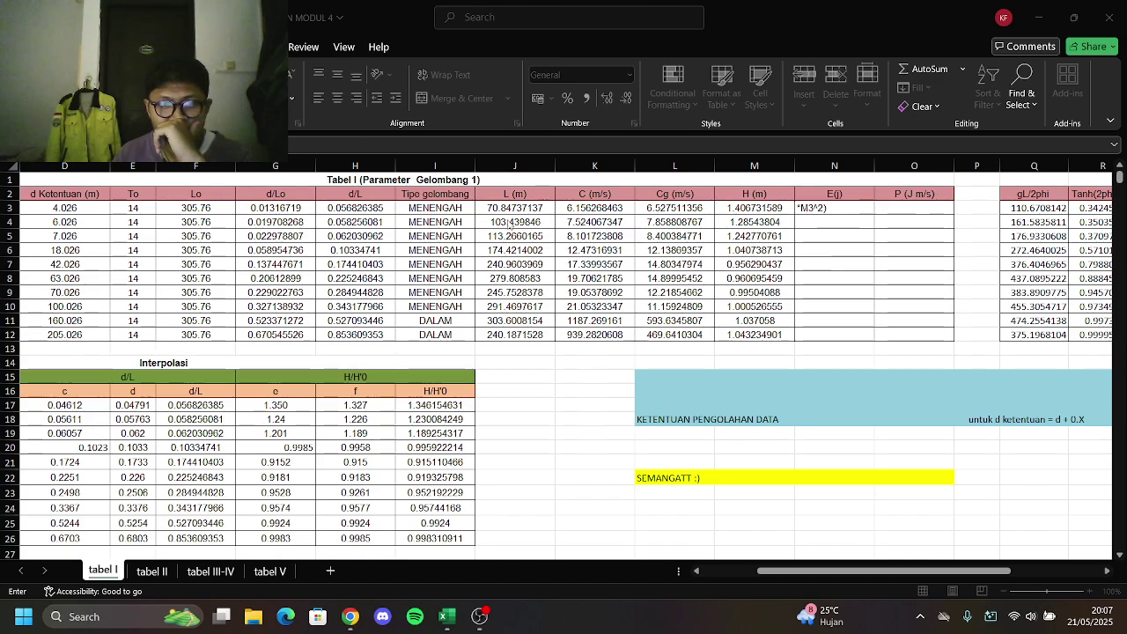
{"action": "left_click", "coordinate": [303, 142]}
{"action": "key", "text": "Return"}
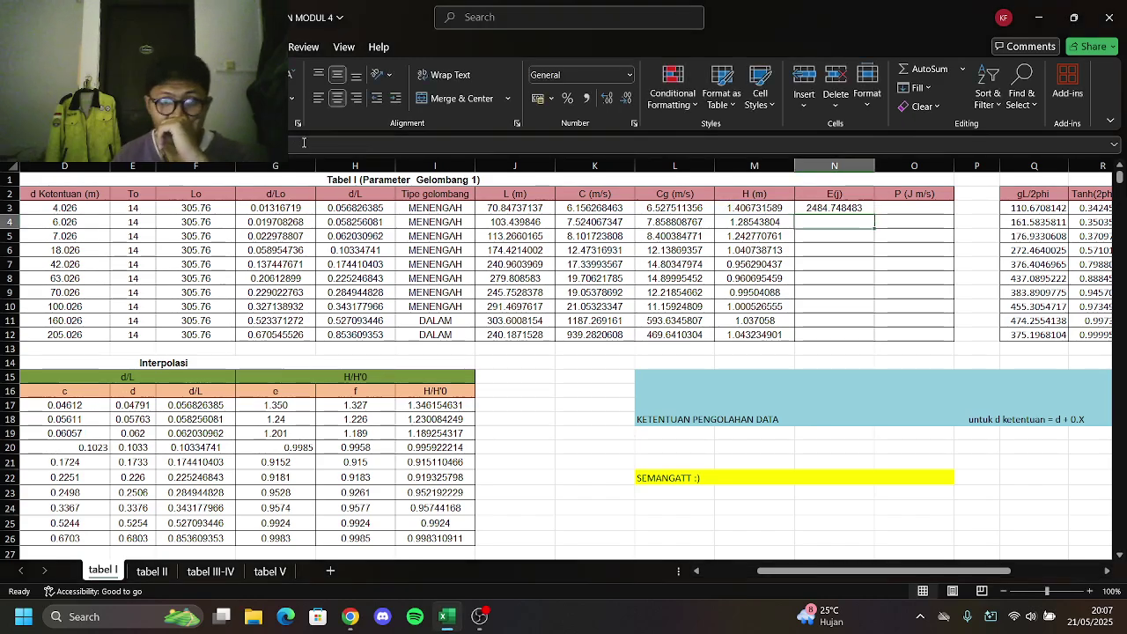
{"action": "left_click", "coordinate": [834, 211]}
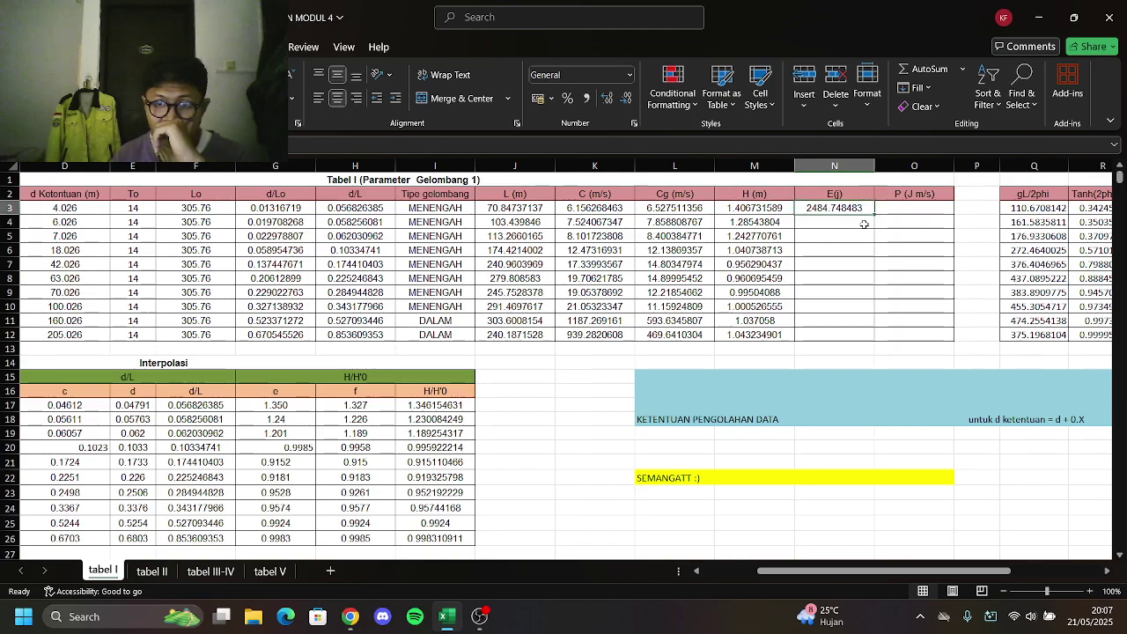
{"action": "left_click_drag", "start_coordinate": [873, 216], "coordinate": [880, 338]}
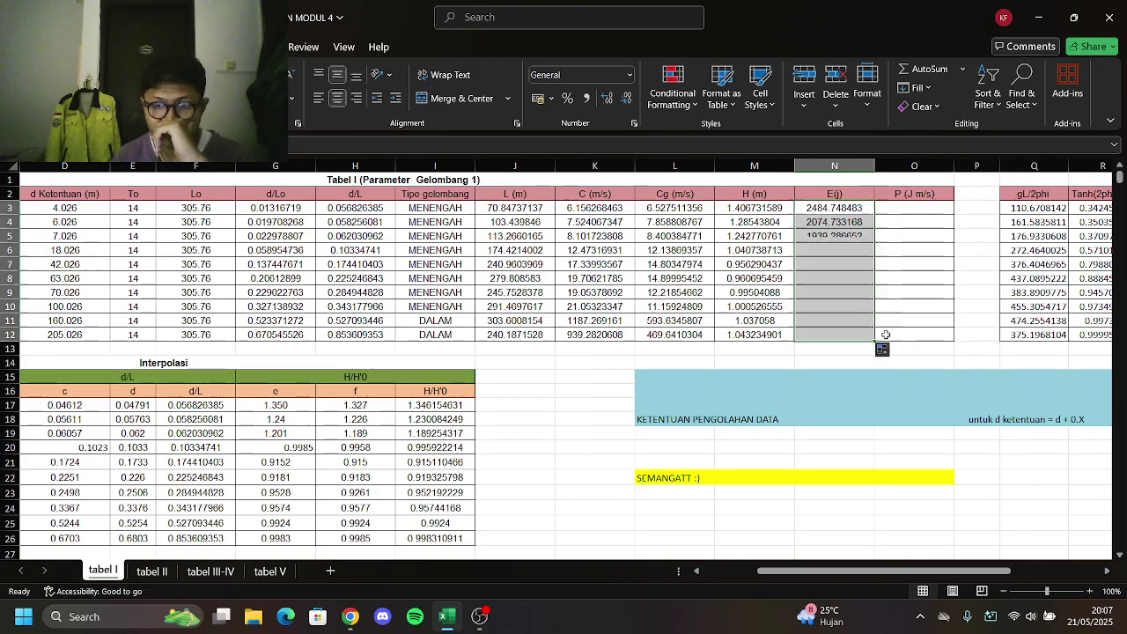
Calculate P (J m/s) in O3 with =N3*L3 and fill the formula down through O12
{"action": "left_click", "coordinate": [914, 210]}
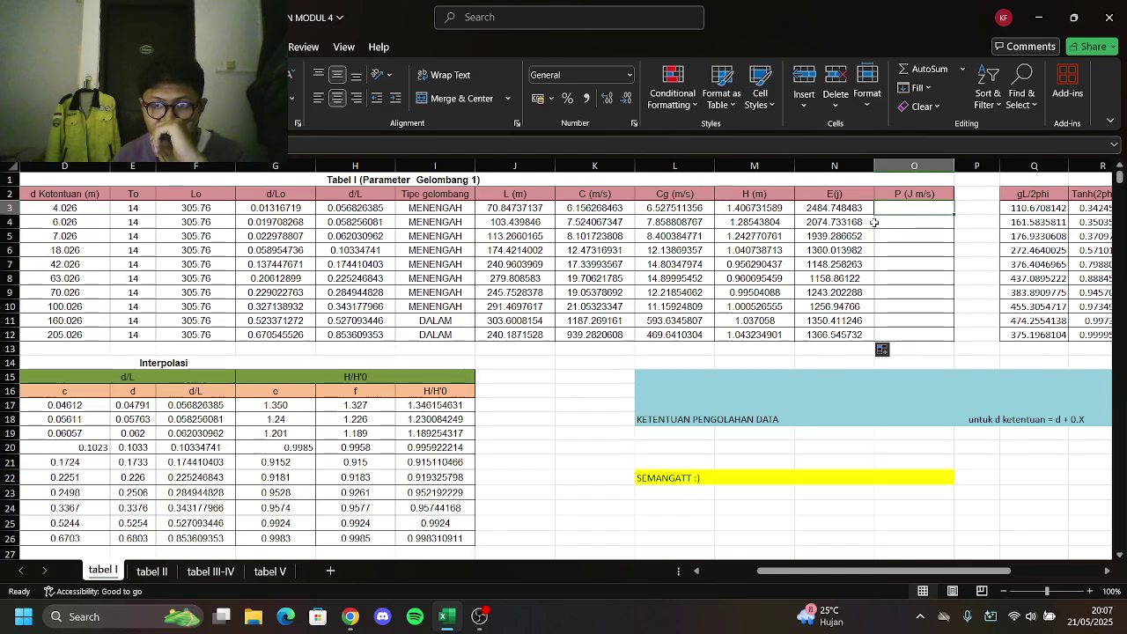
{"action": "left_click", "coordinate": [611, 623]}
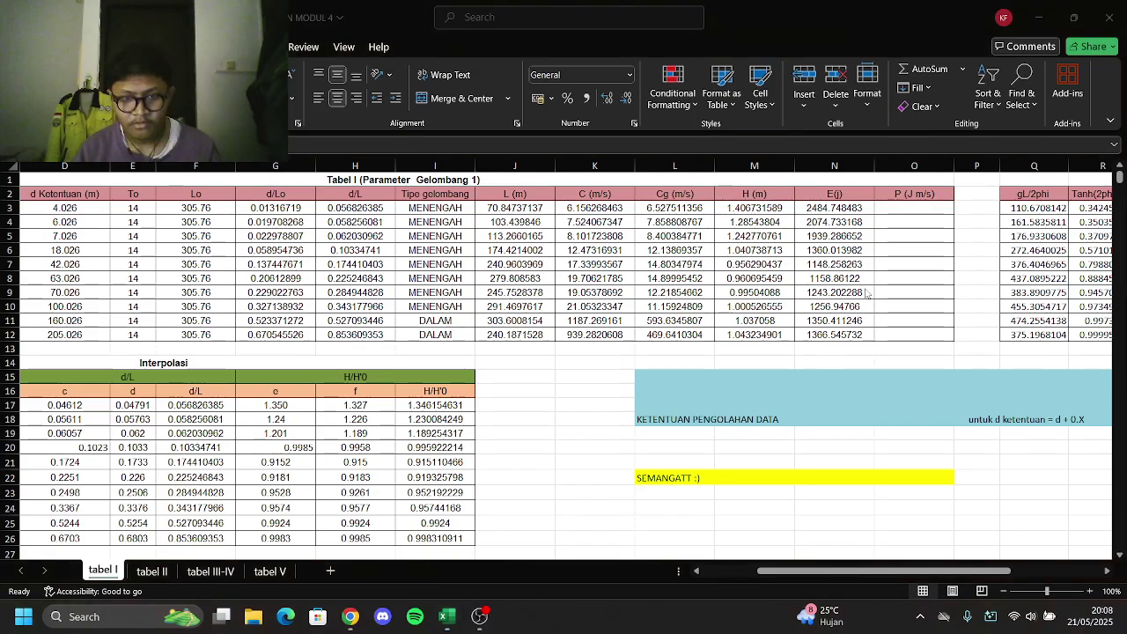
{"action": "left_click", "coordinate": [899, 209]}
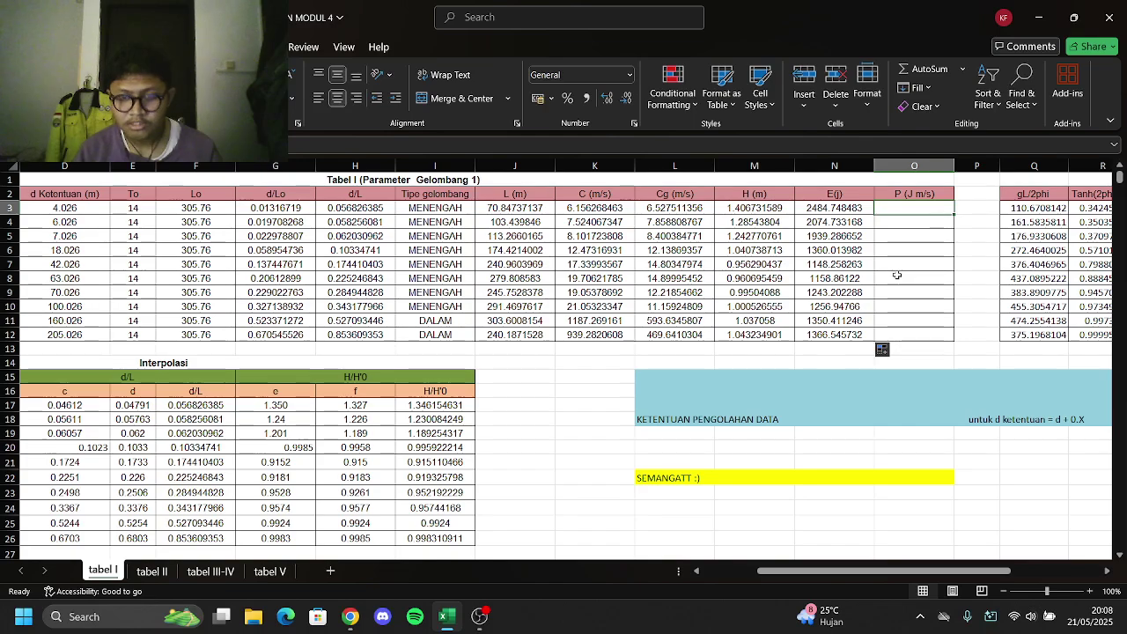
{"action": "type", "text": "="}
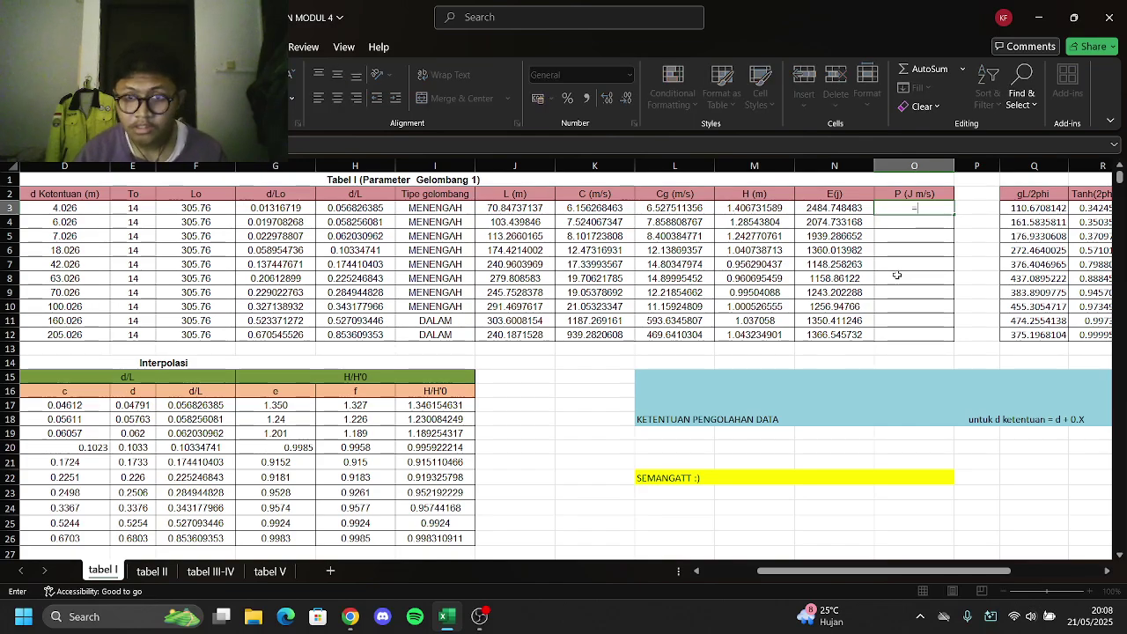
{"action": "left_click", "coordinate": [855, 211]}
{"action": "type", "text": "*"}
{"action": "left_click", "coordinate": [692, 207]}
{"action": "key", "text": "Return"}
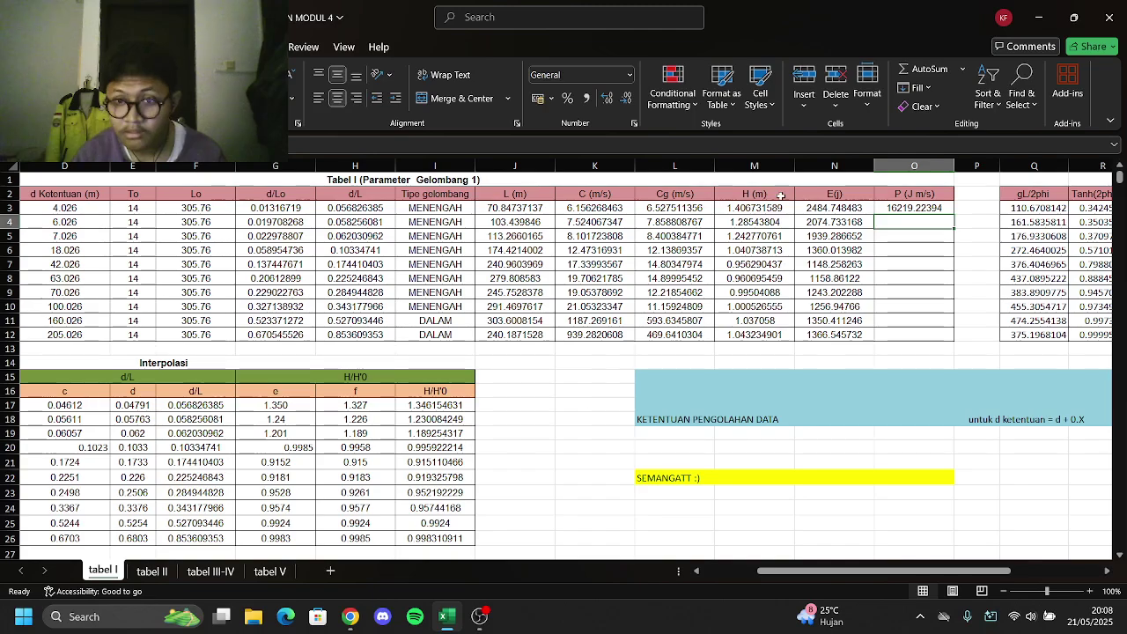
{"action": "left_click", "coordinate": [919, 211]}
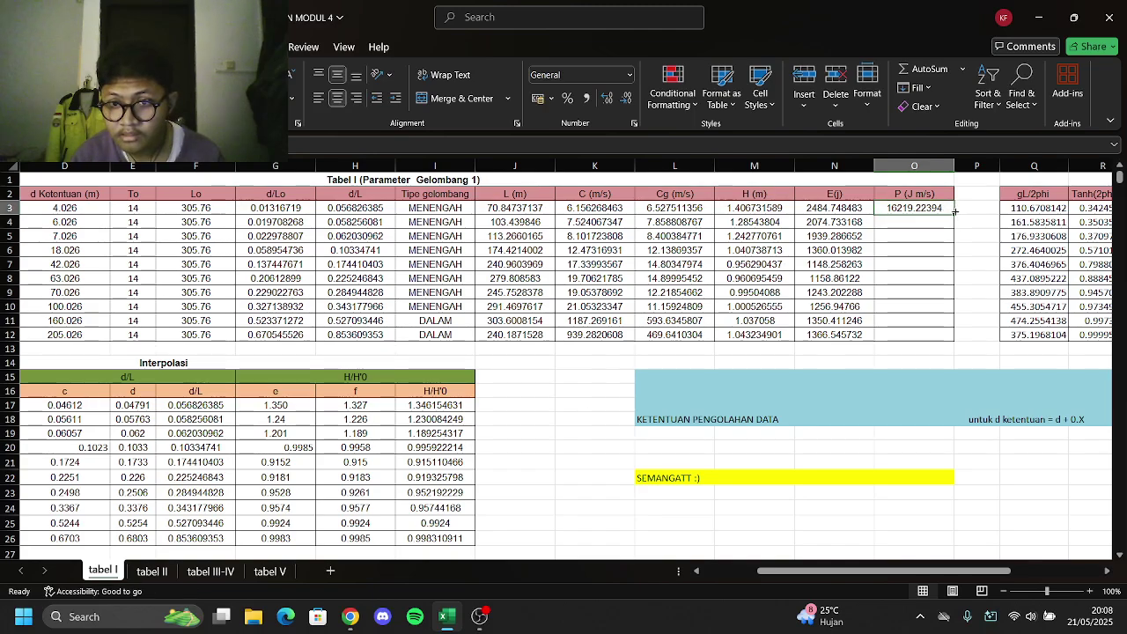
{"action": "left_click_drag", "start_coordinate": [953, 214], "coordinate": [889, 348]}
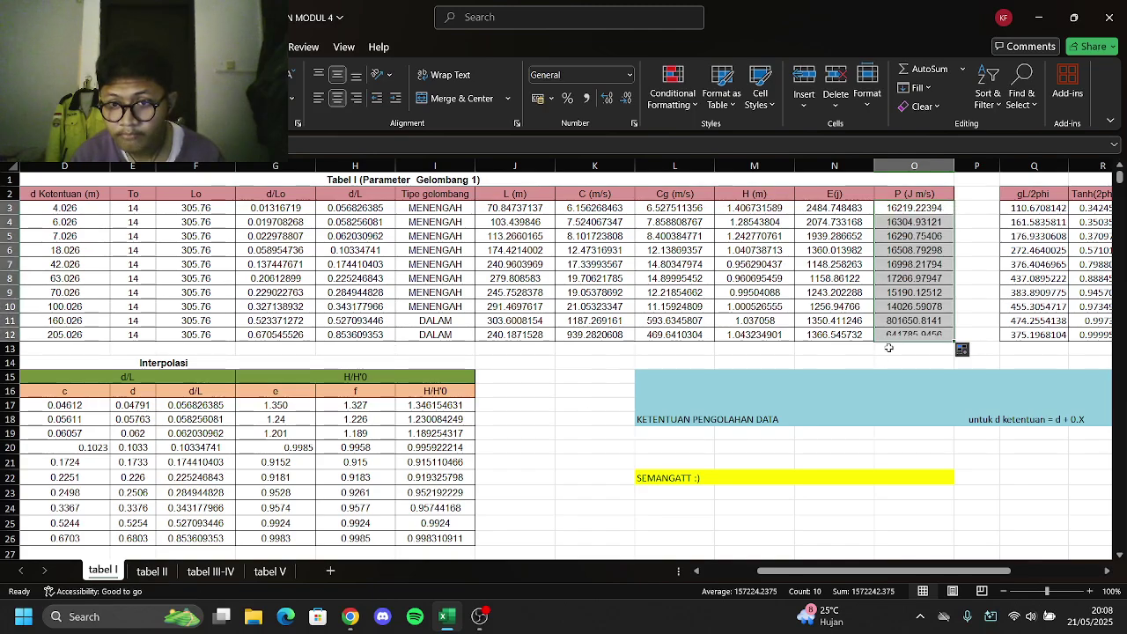
Open the tabel II sheet and calculate the first d ketentuan (m) in B3 with =A3+0.017+0.09
{"action": "left_click", "coordinate": [534, 627]}
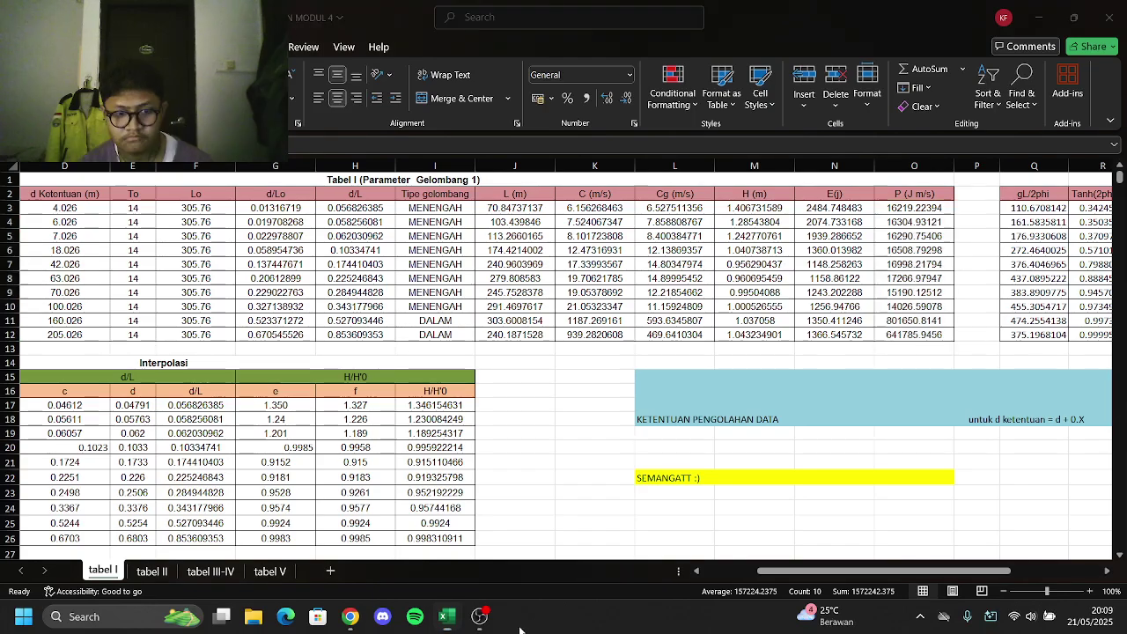
{"action": "key", "text": "alt+Tab"}
{"action": "left_click", "coordinate": [152, 571]}
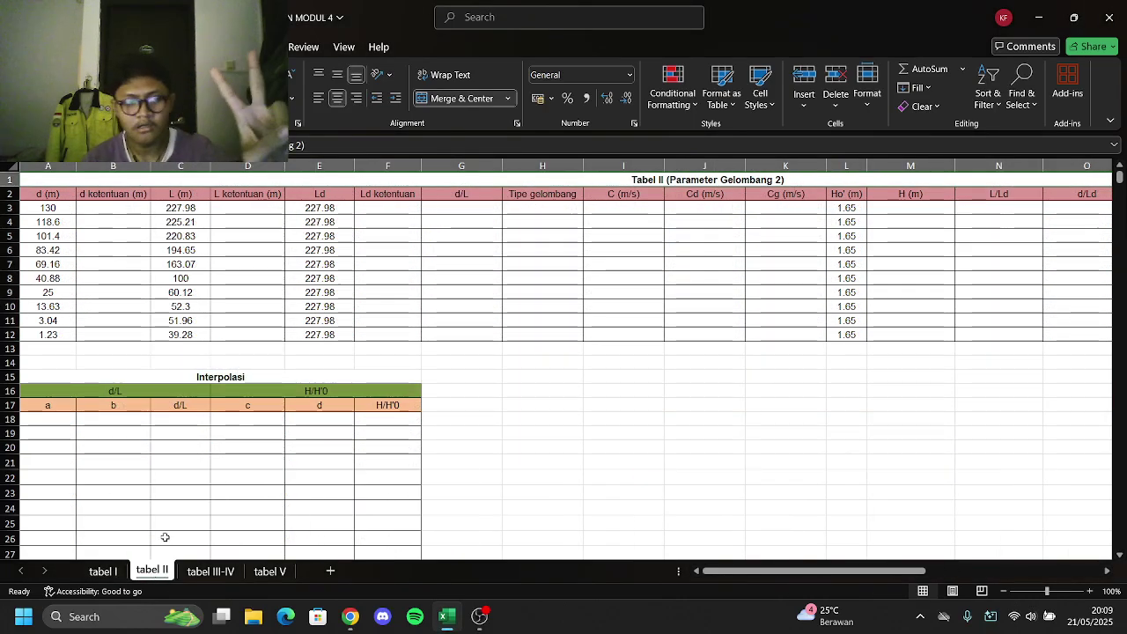
{"action": "left_click", "coordinate": [570, 621]}
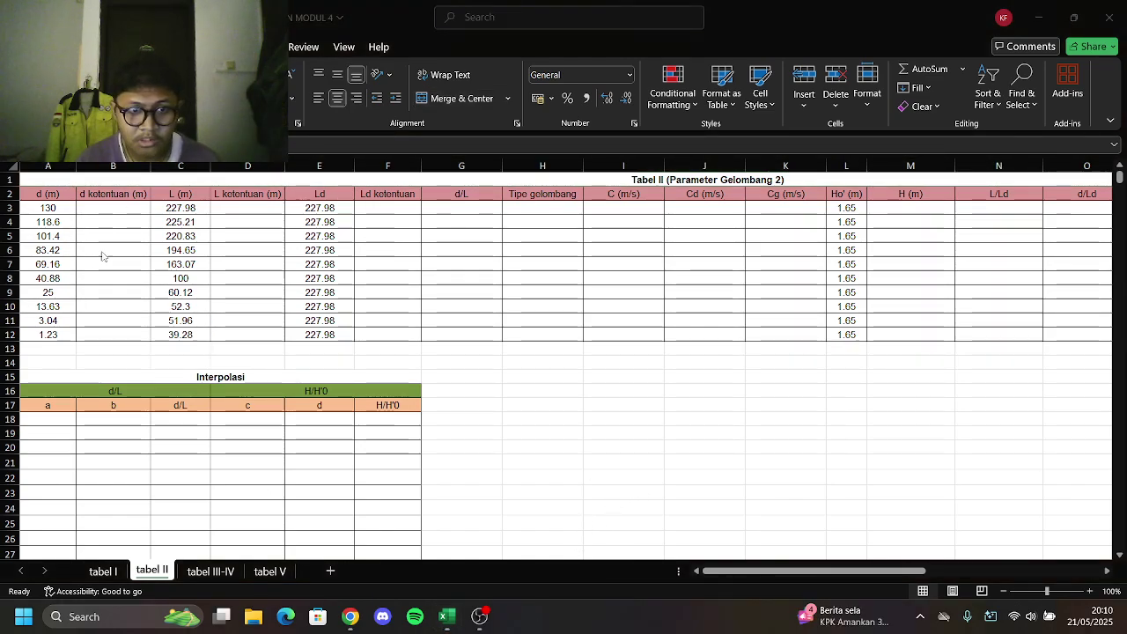
{"action": "left_click", "coordinate": [124, 210]}
{"action": "type", "text": "="}
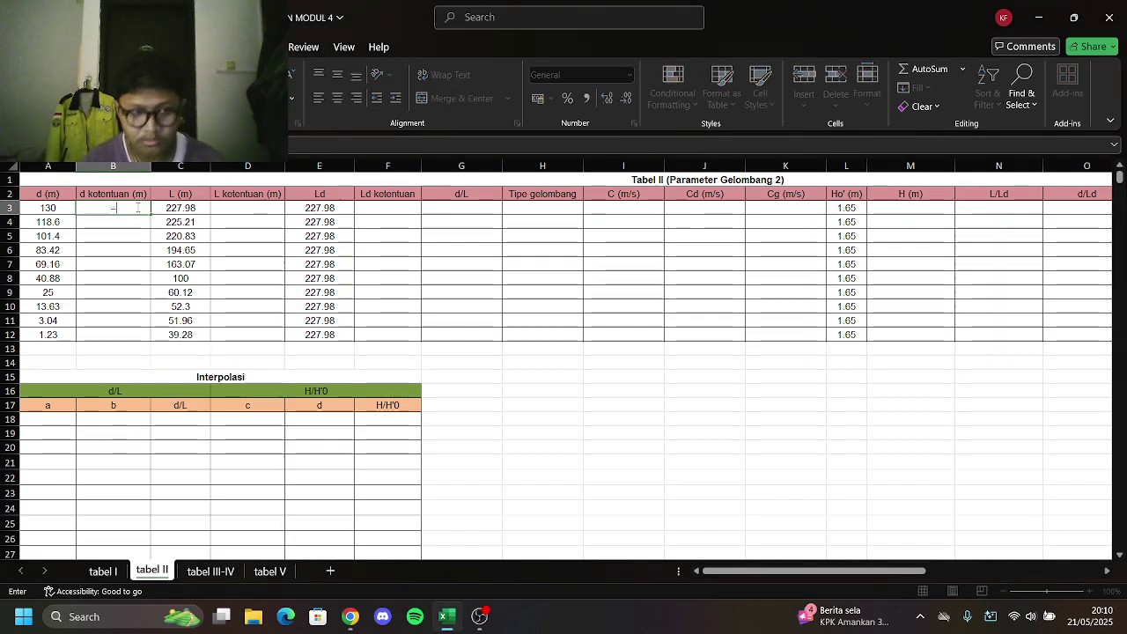
{"action": "left_click", "coordinate": [54, 214]}
{"action": "type", "text": "+0.017+0.09"}
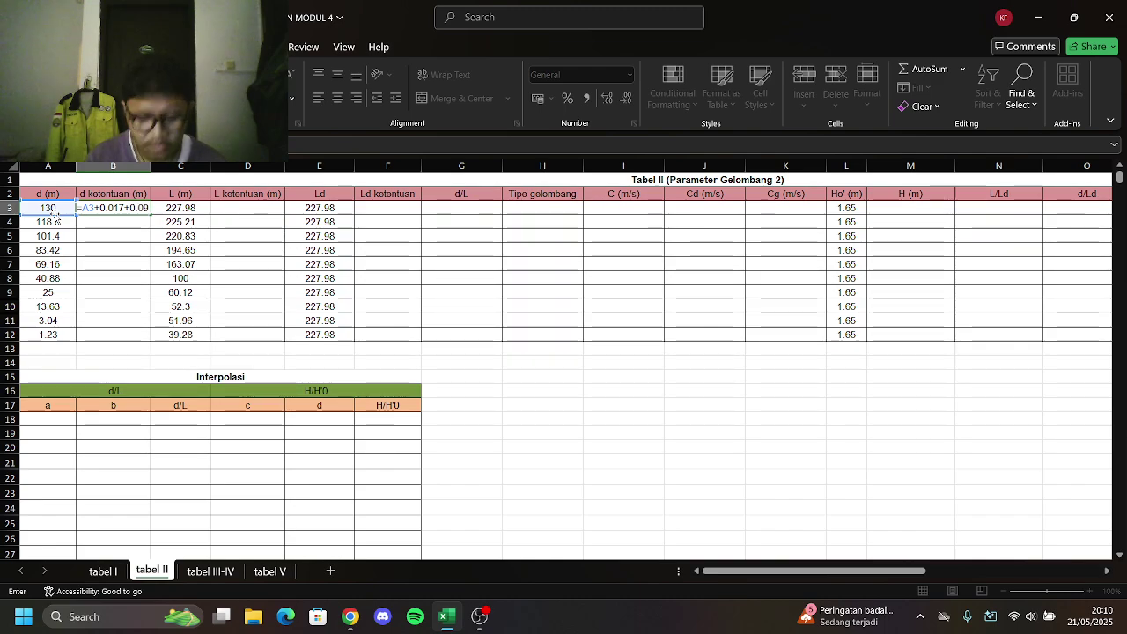
Calculate the first row's L ketentuan (m) in D3 with =C3+0.017+0.09
{"action": "left_click", "coordinate": [234, 209]}
{"action": "type", "text": "="}
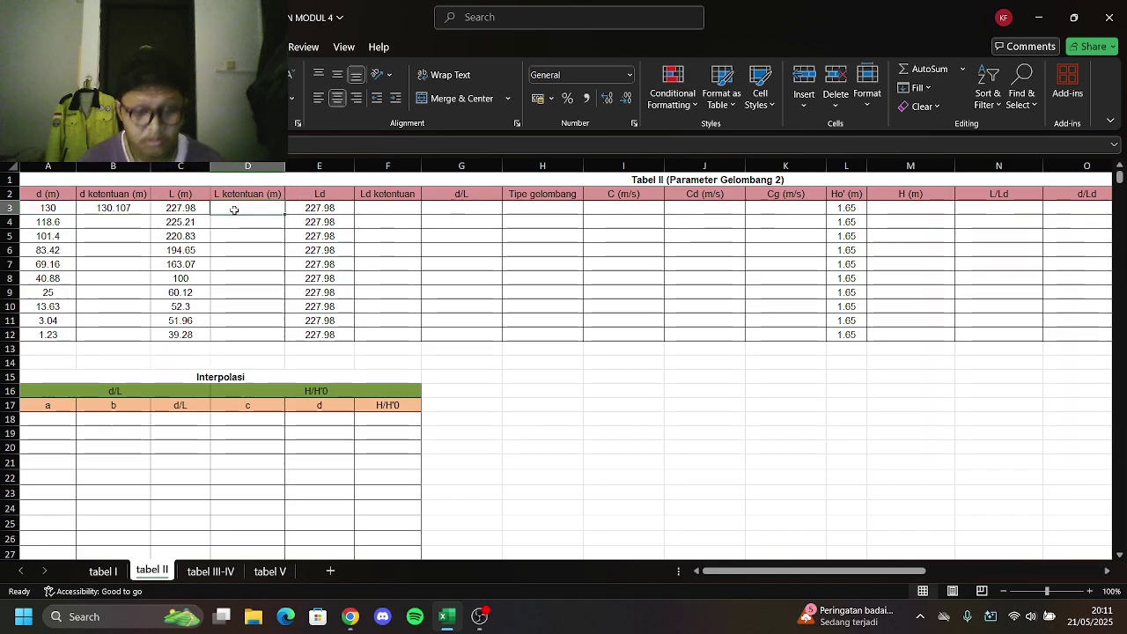
{"action": "left_click", "coordinate": [167, 212]}
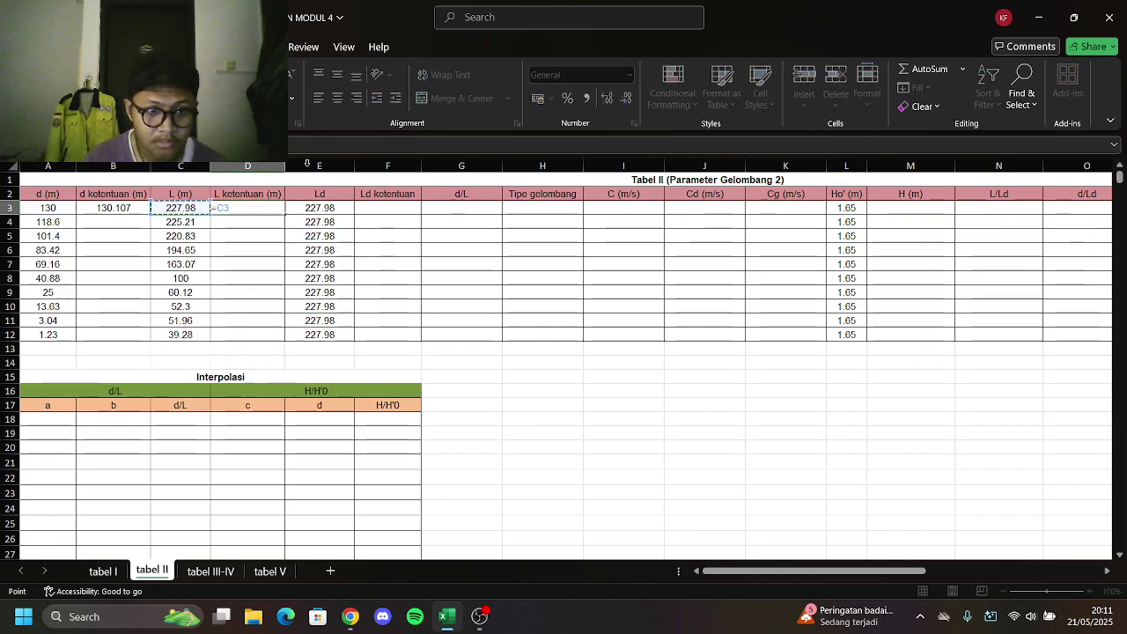
{"action": "type", "text": "+0.017"}
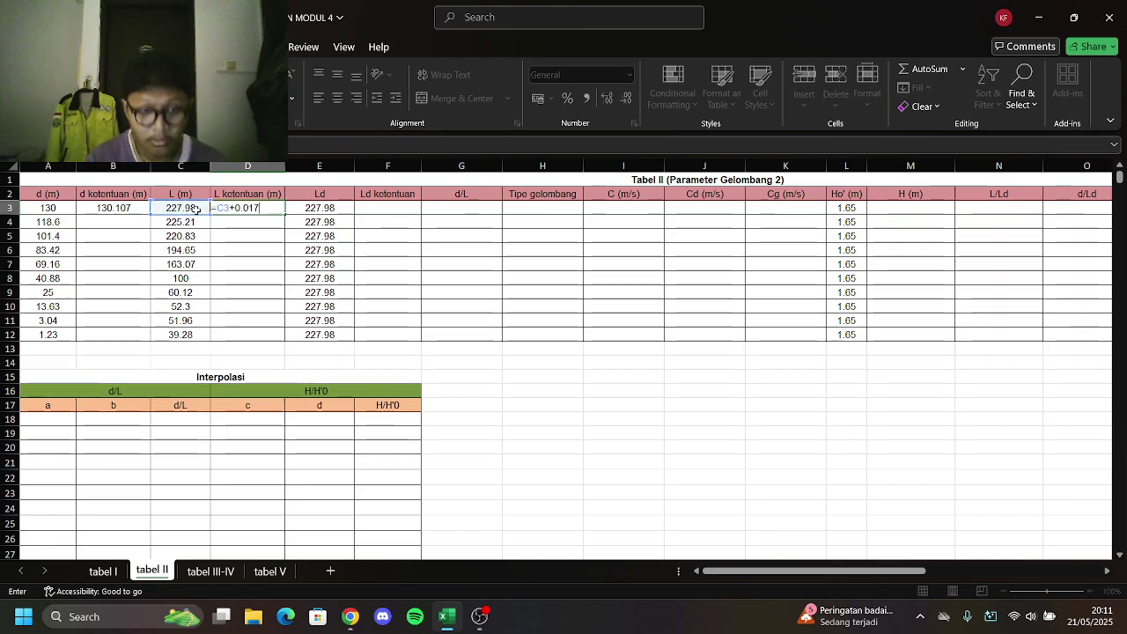
{"action": "type", "text": "+0.09"}
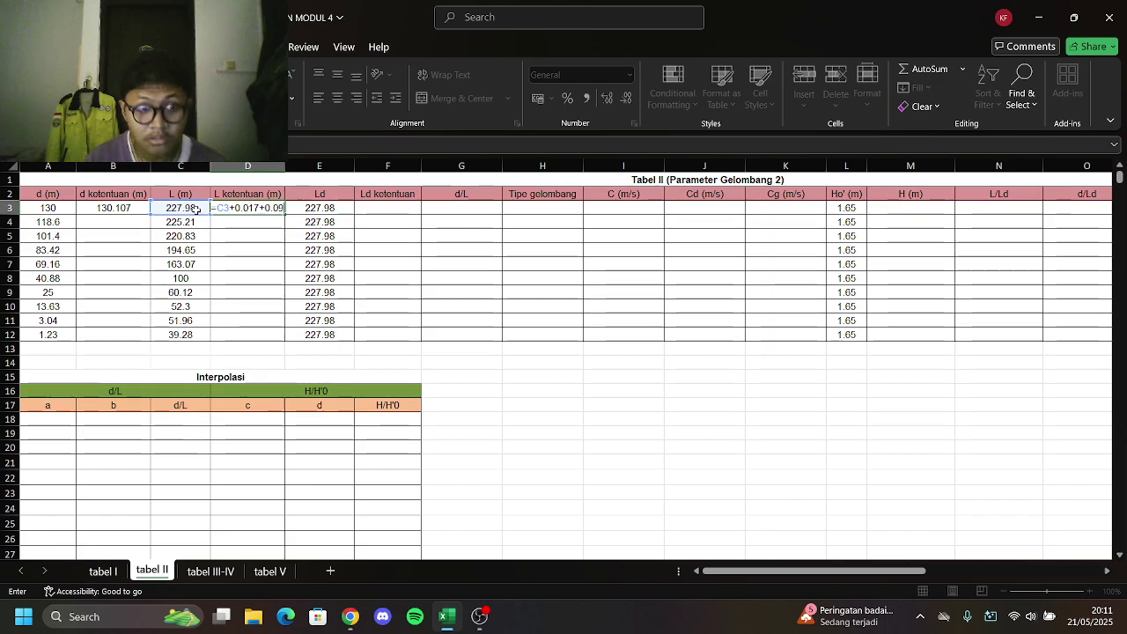
{"action": "key", "text": "Return"}
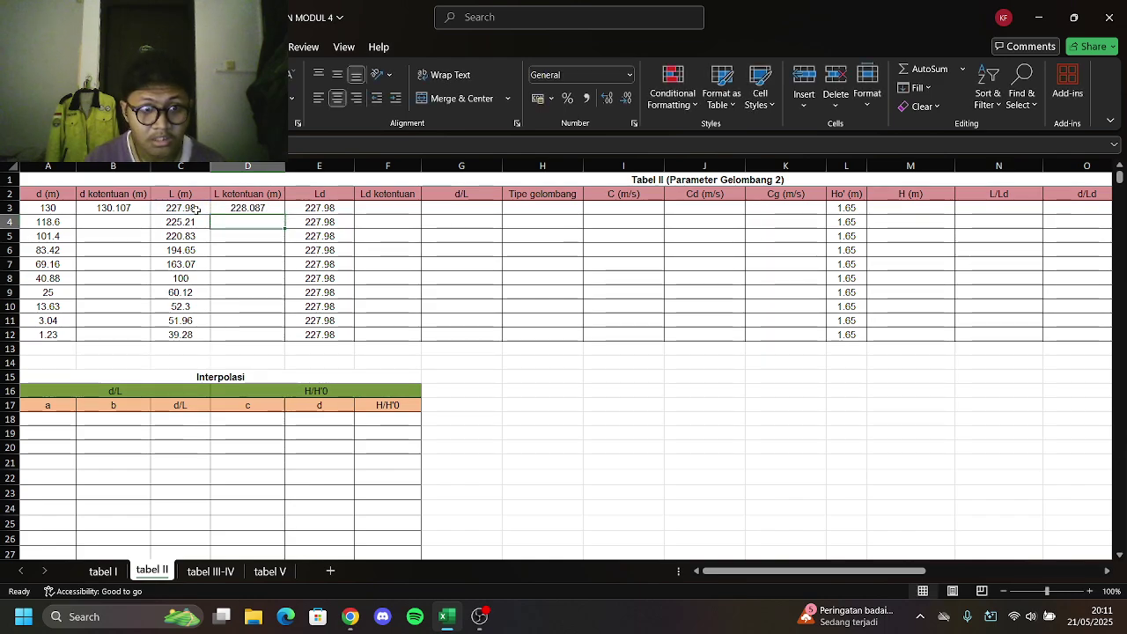
Calculate the first row's Ld ketentuan in F3 with =E3+0.017+0.09
{"action": "left_click", "coordinate": [115, 210]}
{"action": "left_click", "coordinate": [278, 215]}
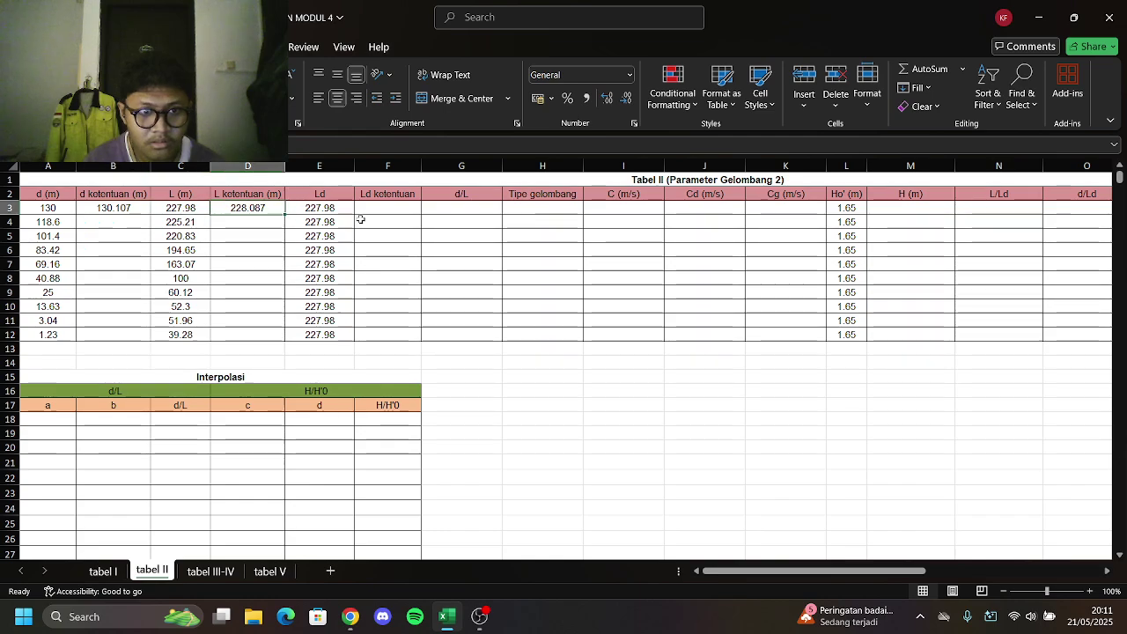
{"action": "left_click", "coordinate": [370, 213]}
{"action": "type", "text": "="}
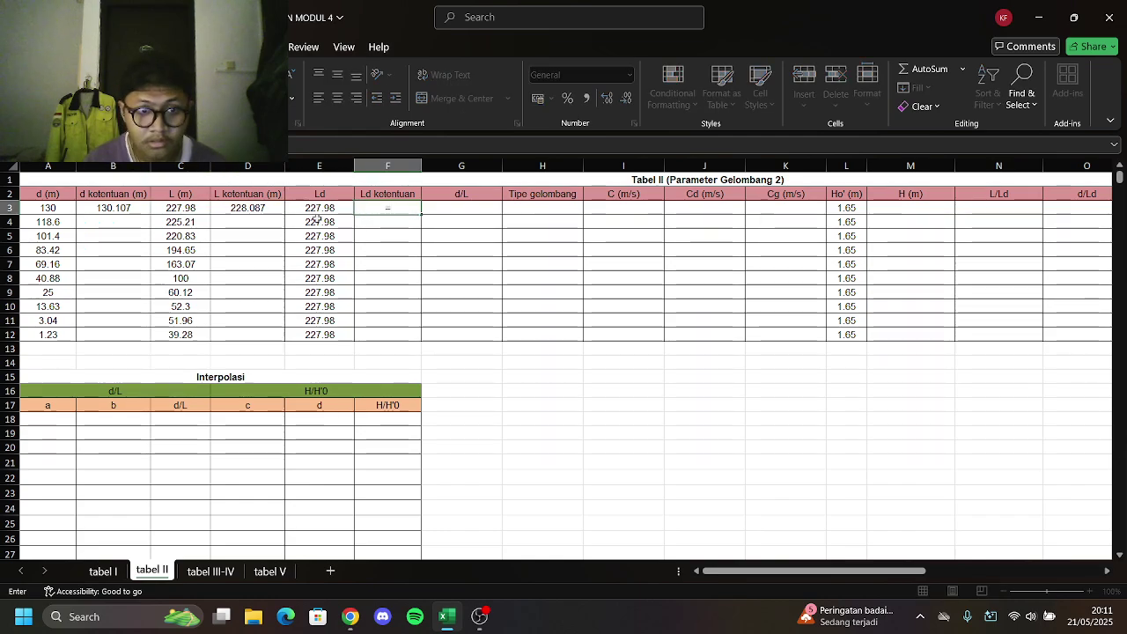
{"action": "left_click", "coordinate": [327, 209]}
{"action": "type", "text": "+0.017"}
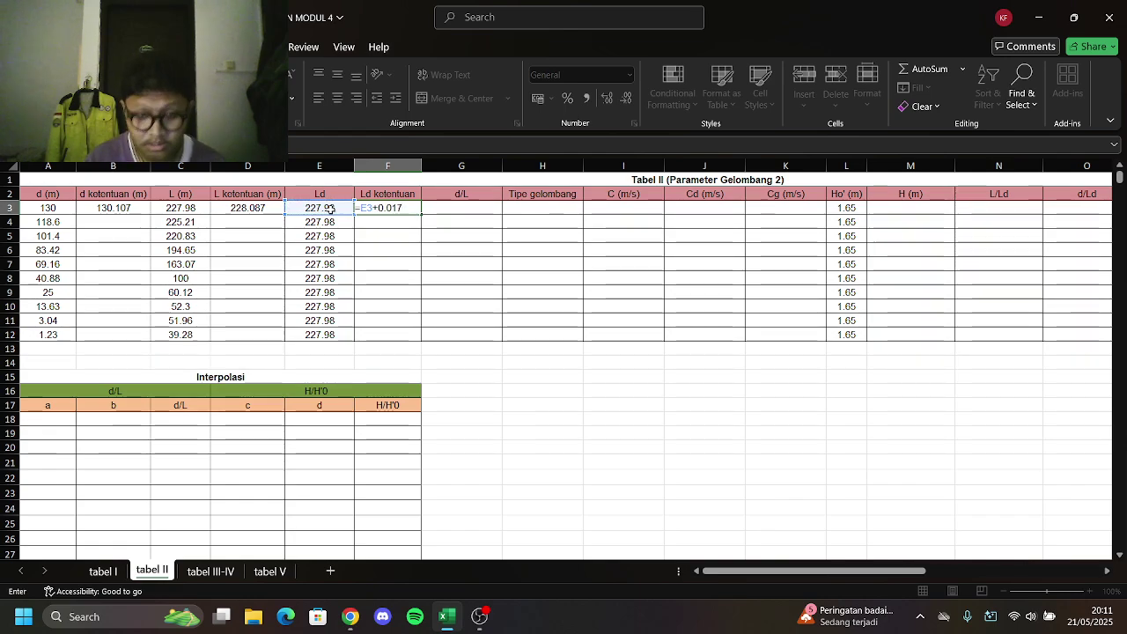
{"action": "type", "text": "+0.09"}
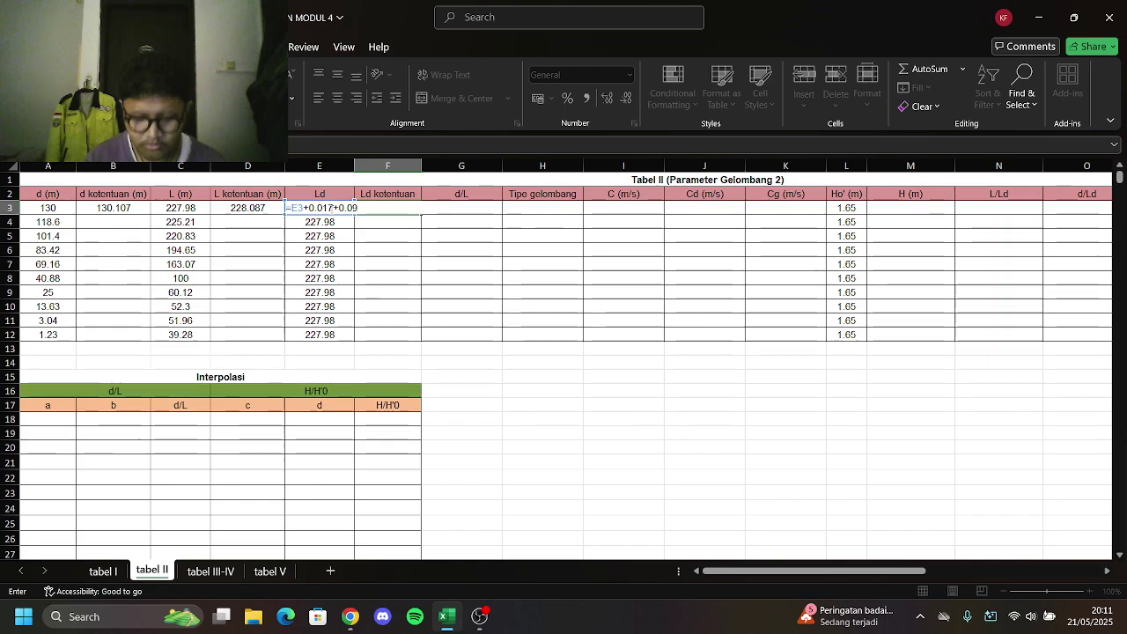
{"action": "key", "text": "Return"}
Fill the d ketentuan, L ketentuan and Ld ketentuan formulas from row 3 down through row 12
{"action": "left_click", "coordinate": [138, 208]}
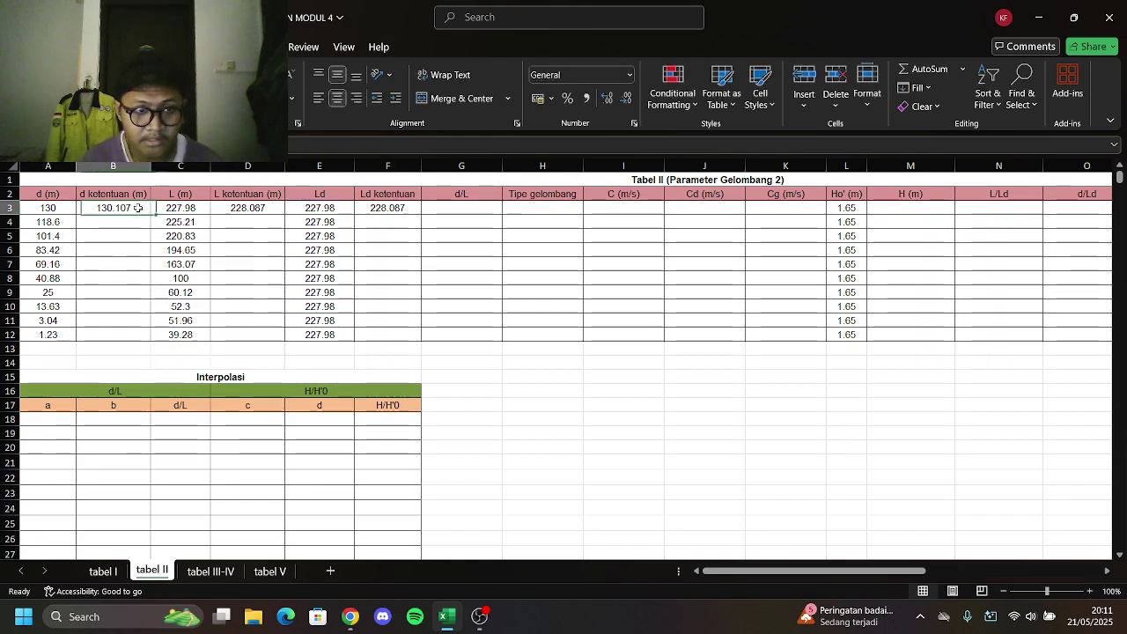
{"action": "double_click", "coordinate": [151, 215]}
{"action": "left_click", "coordinate": [255, 211]}
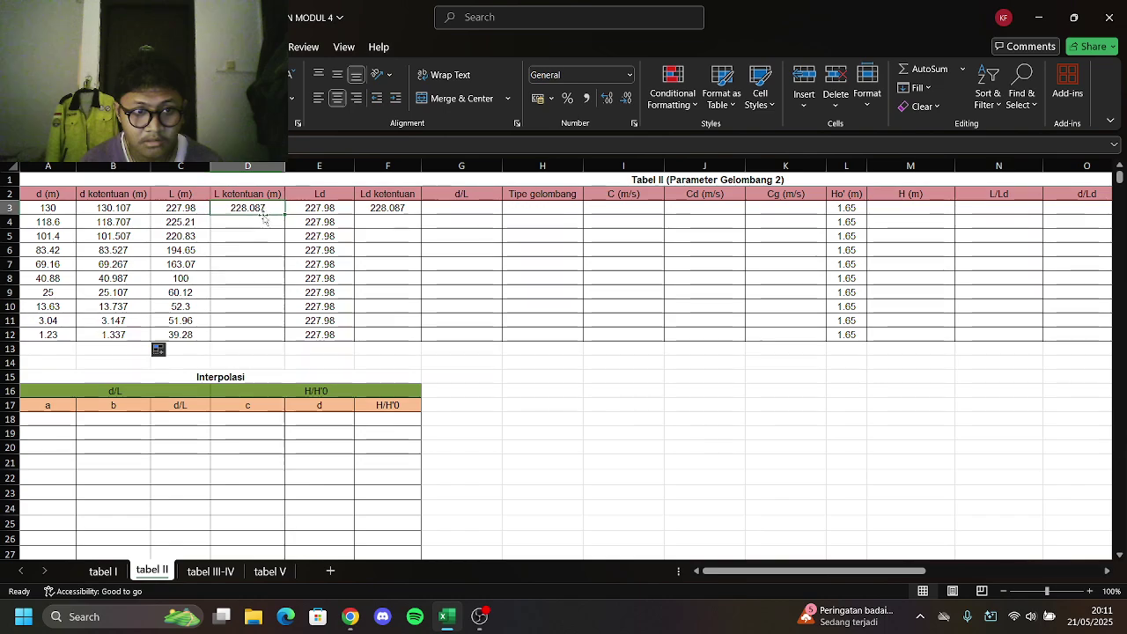
{"action": "double_click", "coordinate": [284, 215]}
{"action": "left_click", "coordinate": [407, 207]}
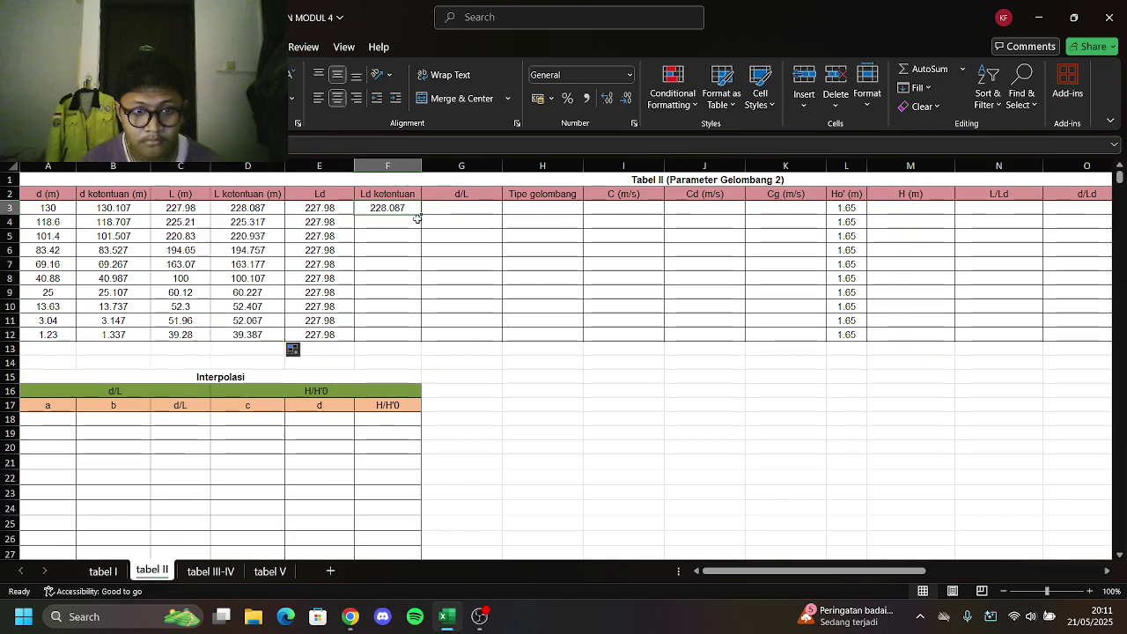
{"action": "double_click", "coordinate": [422, 214]}
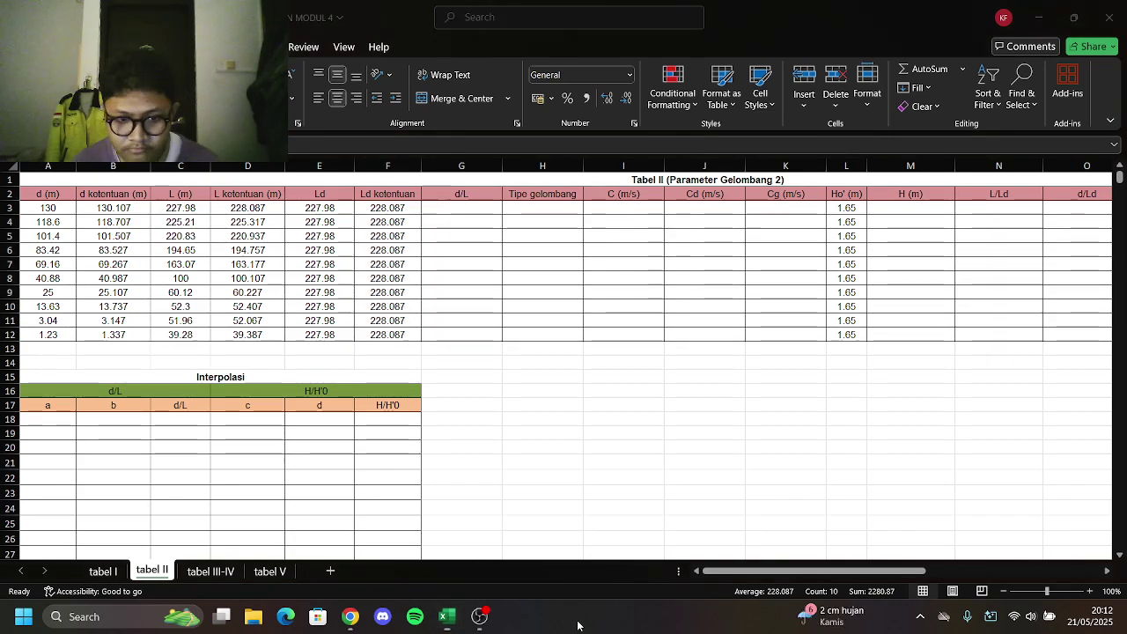
Calculate d/L in G3 with =B3/D3 and fill the formula down through G12
{"action": "left_click_drag", "start_coordinate": [448, 207], "coordinate": [448, 221]}
{"action": "left_click", "coordinate": [448, 207]}
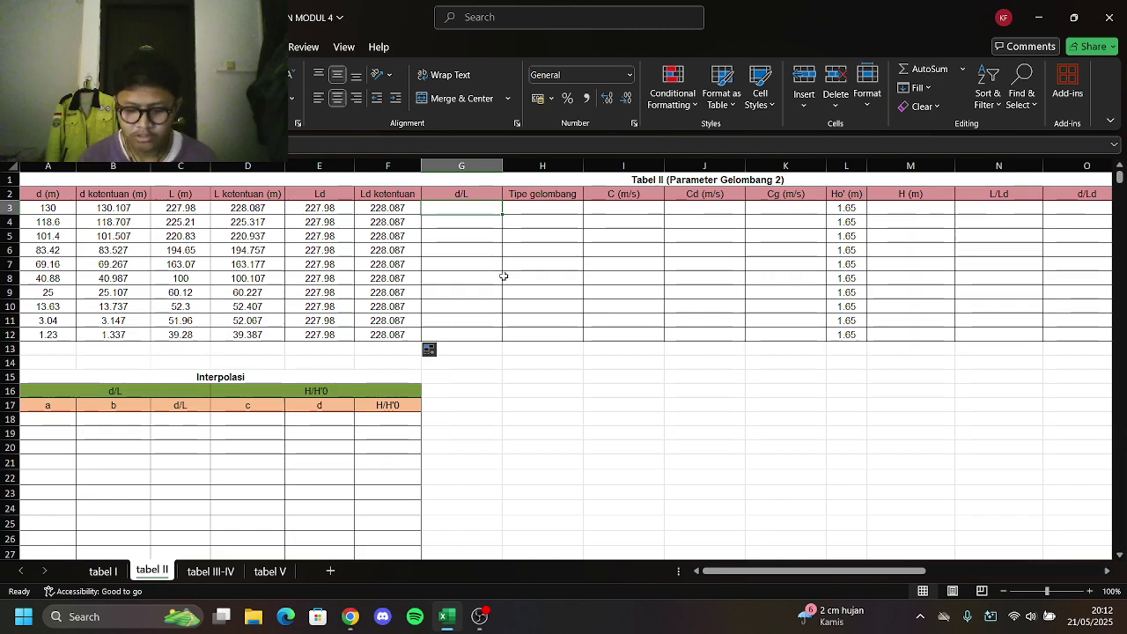
{"action": "type", "text": "="}
{"action": "left_click", "coordinate": [101, 209]}
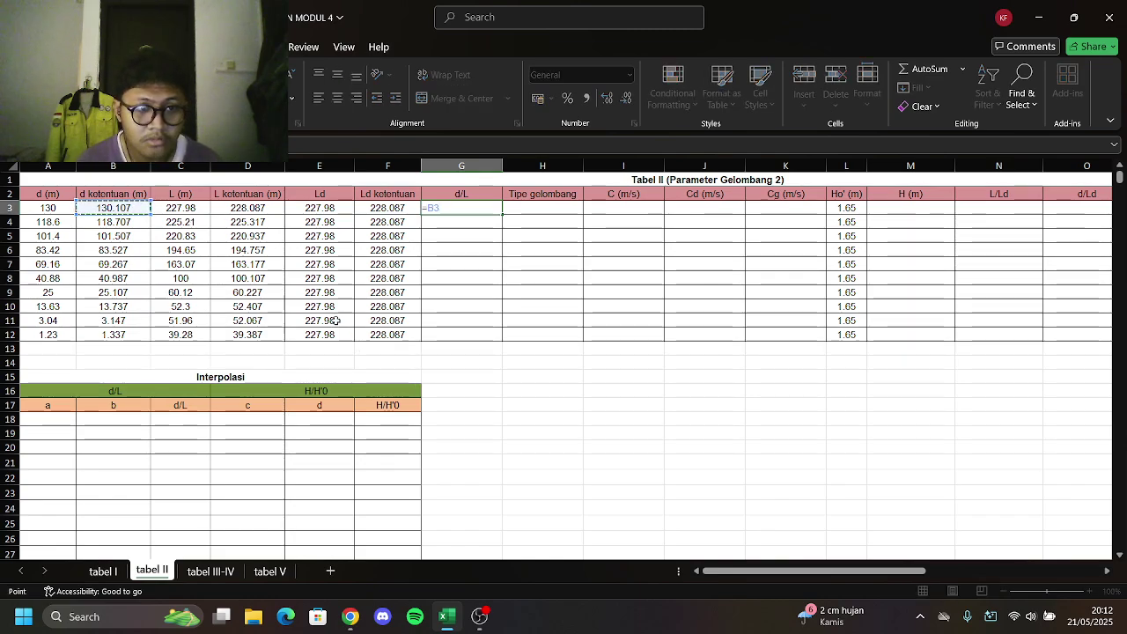
{"action": "type", "text": "/"}
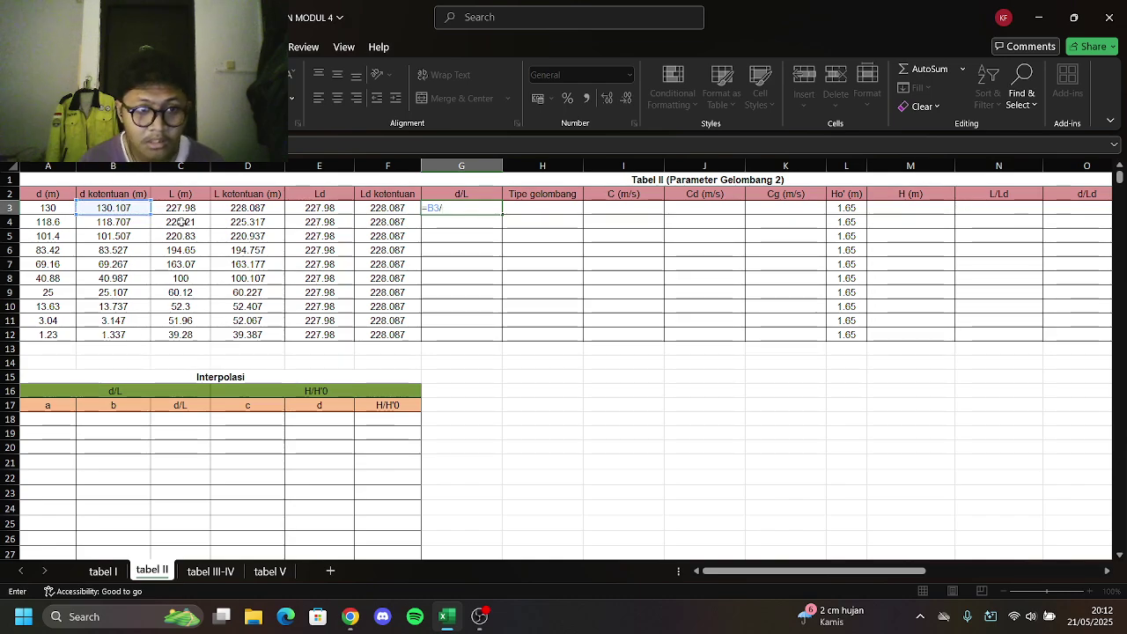
{"action": "left_click", "coordinate": [236, 211]}
{"action": "key", "text": "Return"}
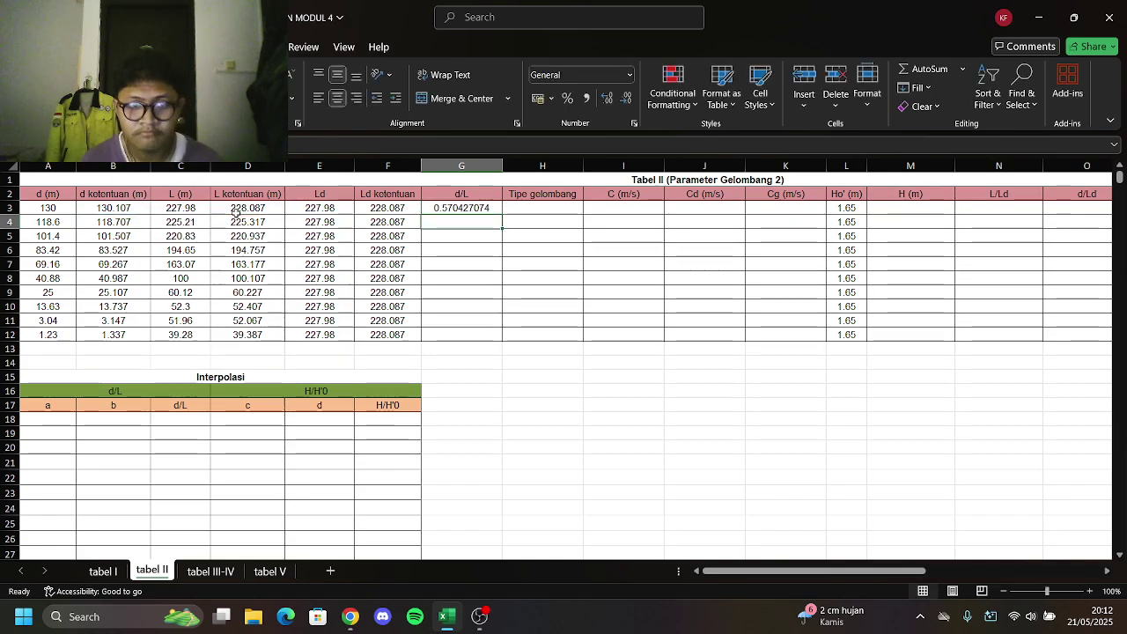
{"action": "left_click", "coordinate": [471, 208]}
{"action": "double_click", "coordinate": [503, 214]}
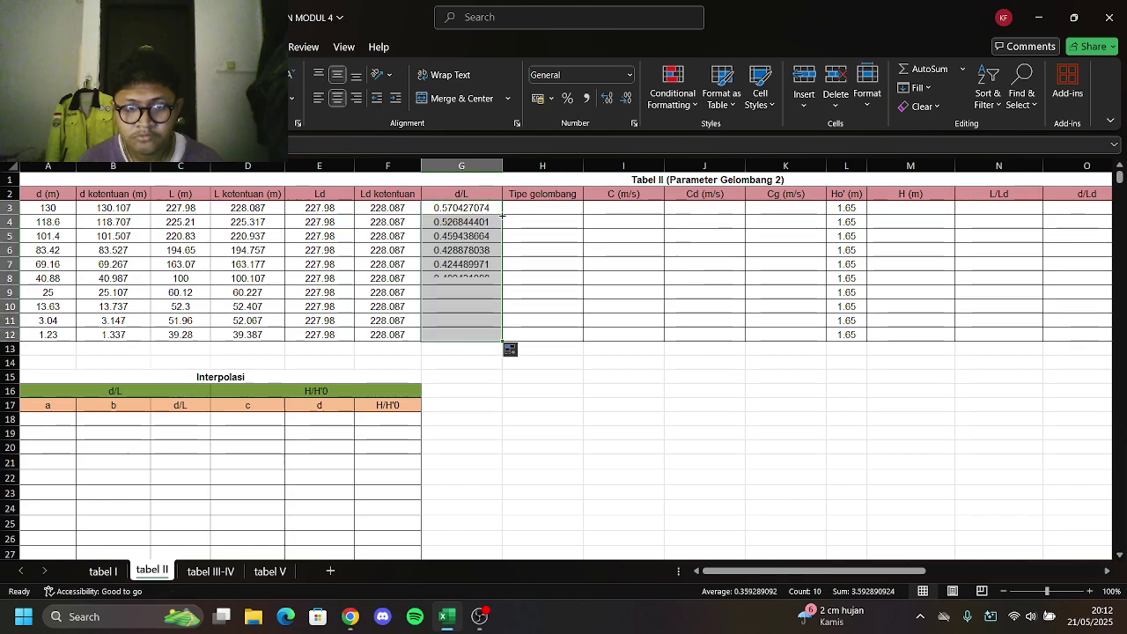
Try to carry the Tipe gelombang formula from I3 of tabel I to tabel II, changing its H3 references to G3
{"action": "left_click", "coordinate": [103, 570]}
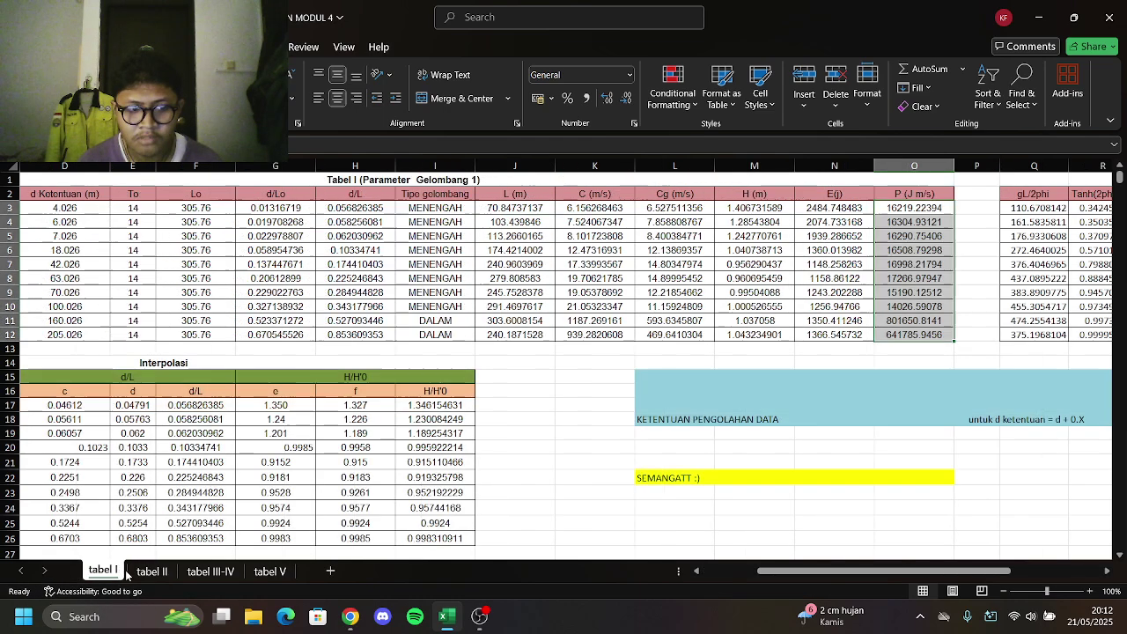
{"action": "left_click", "coordinate": [431, 208]}
{"action": "left_click", "coordinate": [433, 144]}
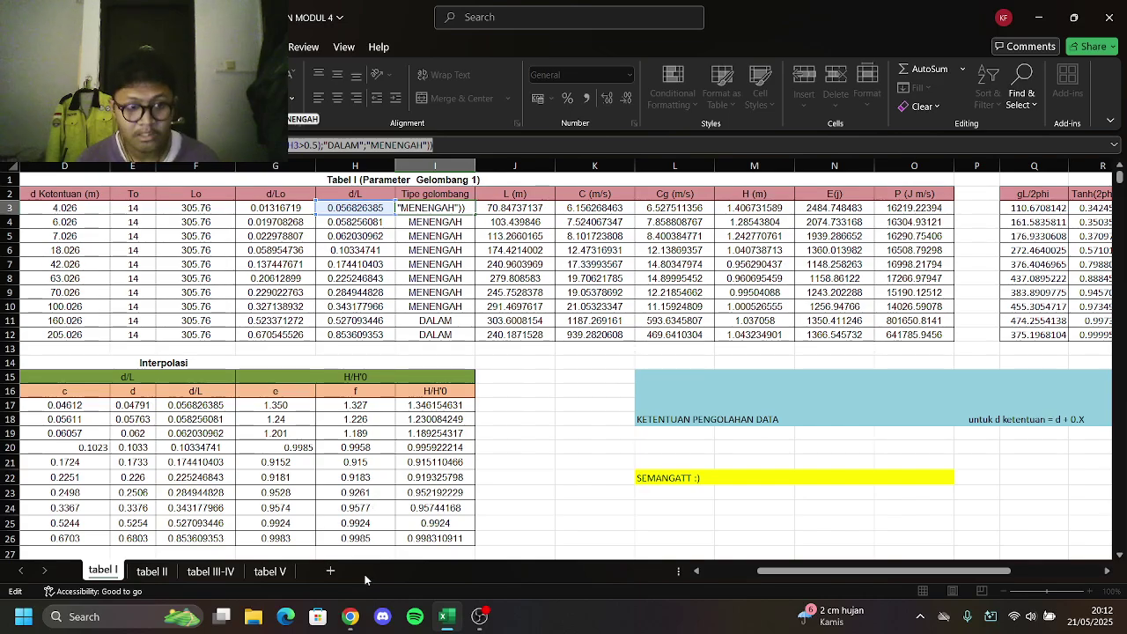
{"action": "left_click", "coordinate": [152, 571]}
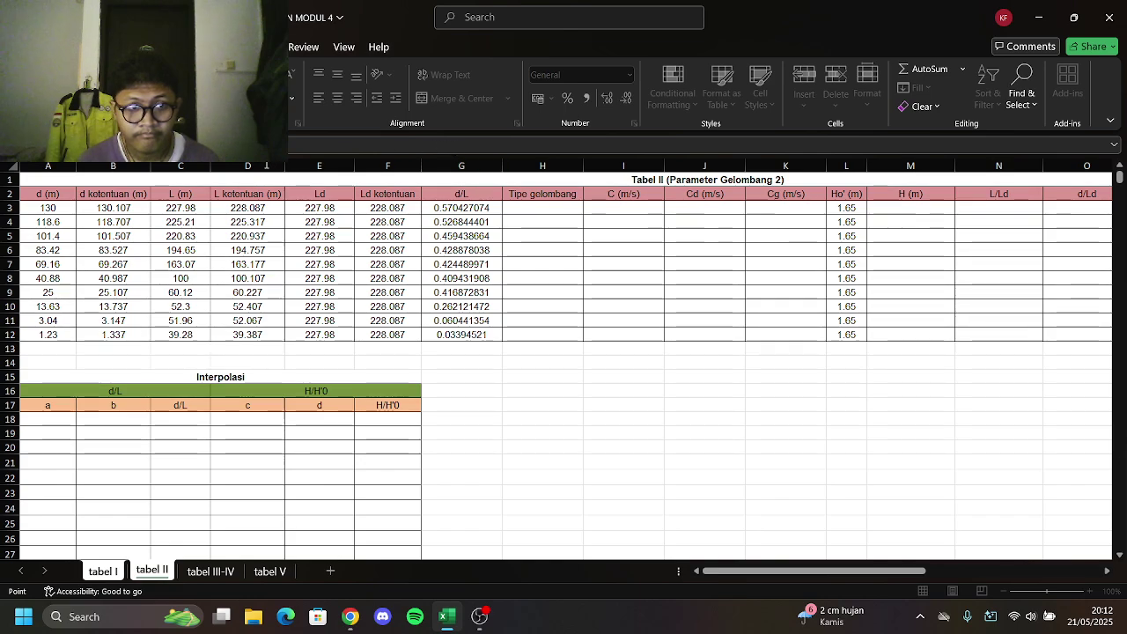
{"action": "left_click", "coordinate": [396, 146]}
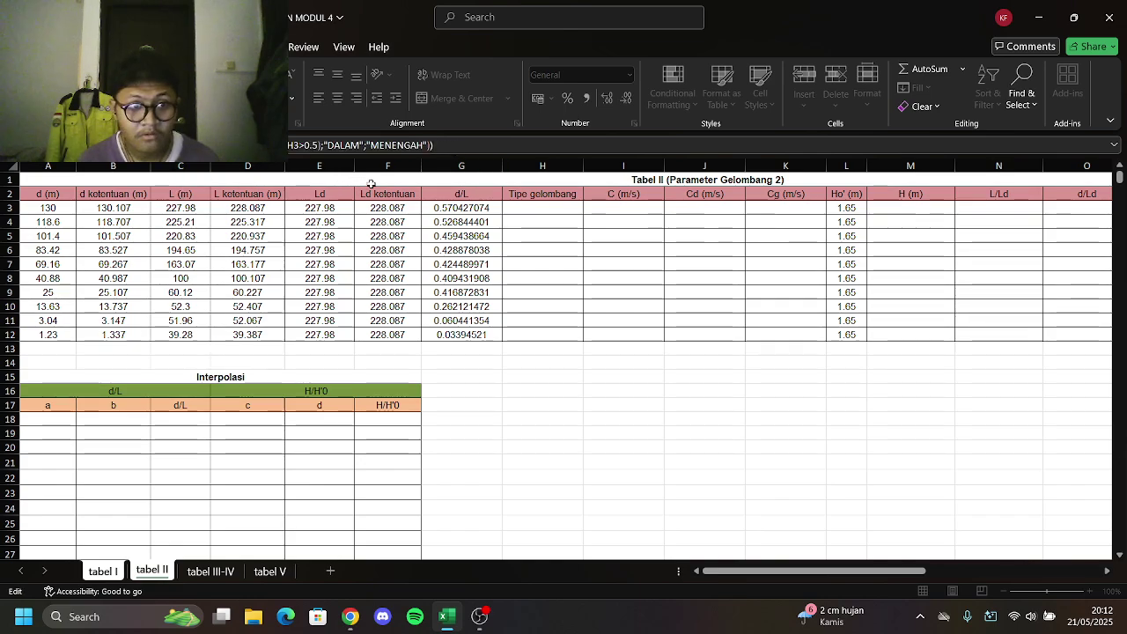
{"action": "left_click", "coordinate": [229, 145]}
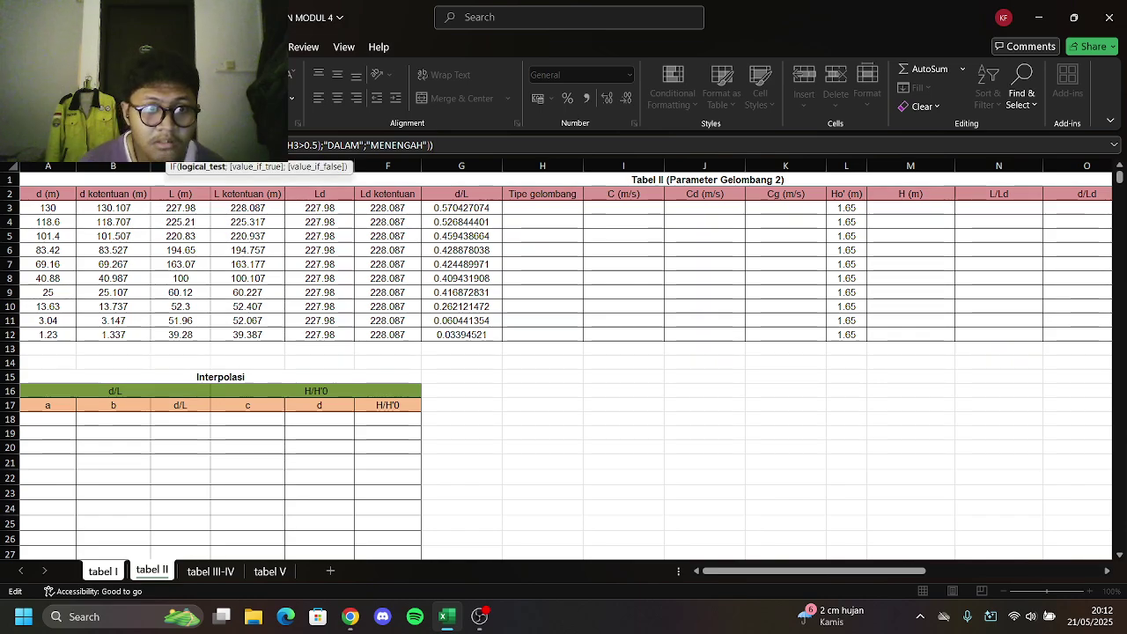
{"action": "key", "text": "BackSpace"}
{"action": "key", "text": "BackSpace"}
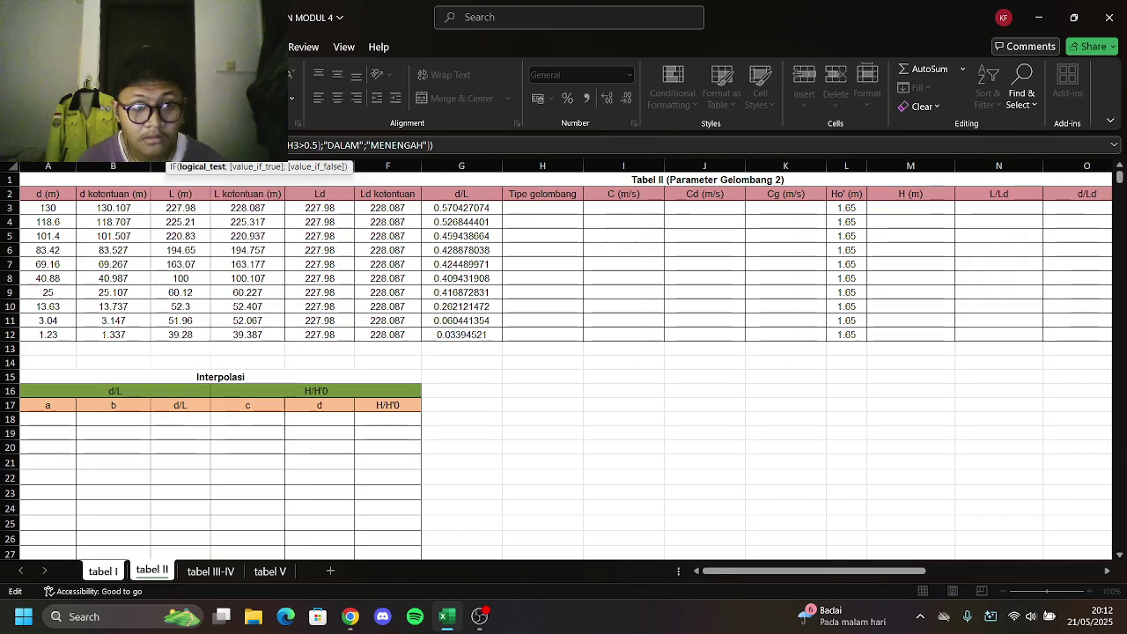
{"action": "left_click", "coordinate": [292, 148]}
{"action": "key", "text": "BackSpace"}
{"action": "type", "text": "G"}
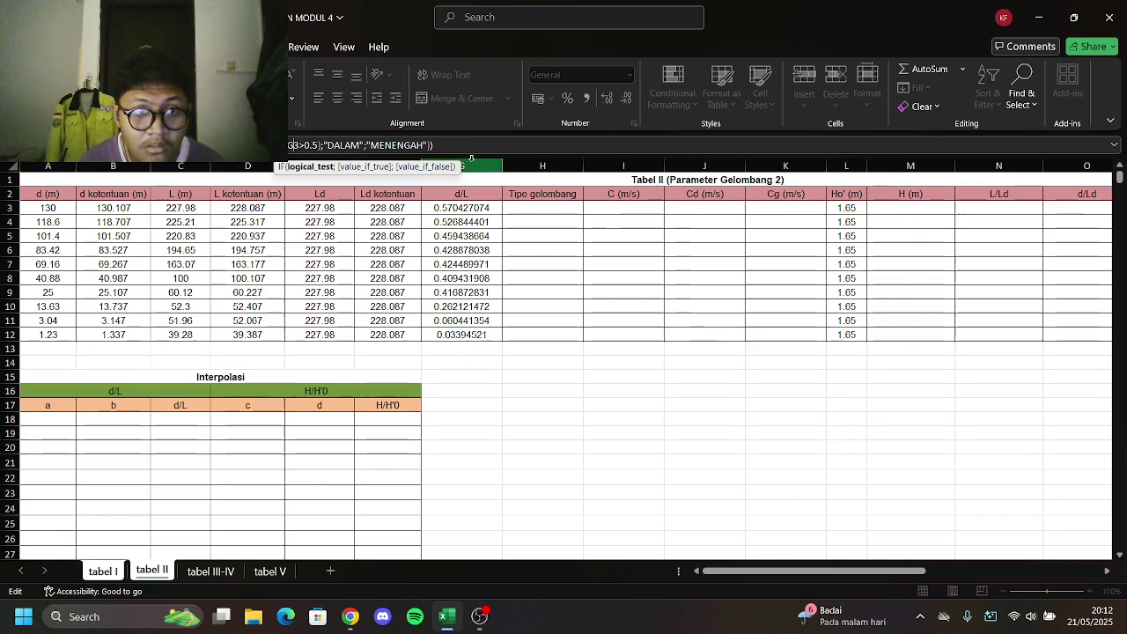
{"action": "left_click", "coordinate": [489, 141]}
{"action": "key", "text": "Return"}
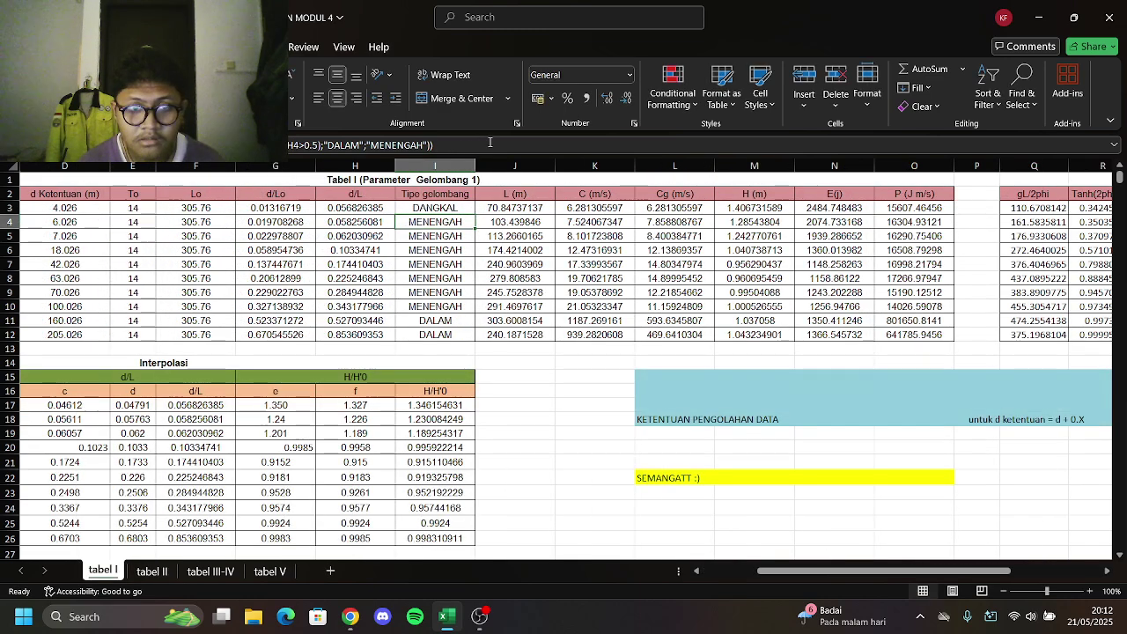
Close the Accessibility Assistant and undo the formula change in I3 of tabel I
{"action": "left_click", "coordinate": [155, 570]}
{"action": "key", "text": "alt+Tab"}
{"action": "key", "text": "alt+Tab"}
{"action": "left_click", "coordinate": [92, 590]}
{"action": "left_click", "coordinate": [102, 571]}
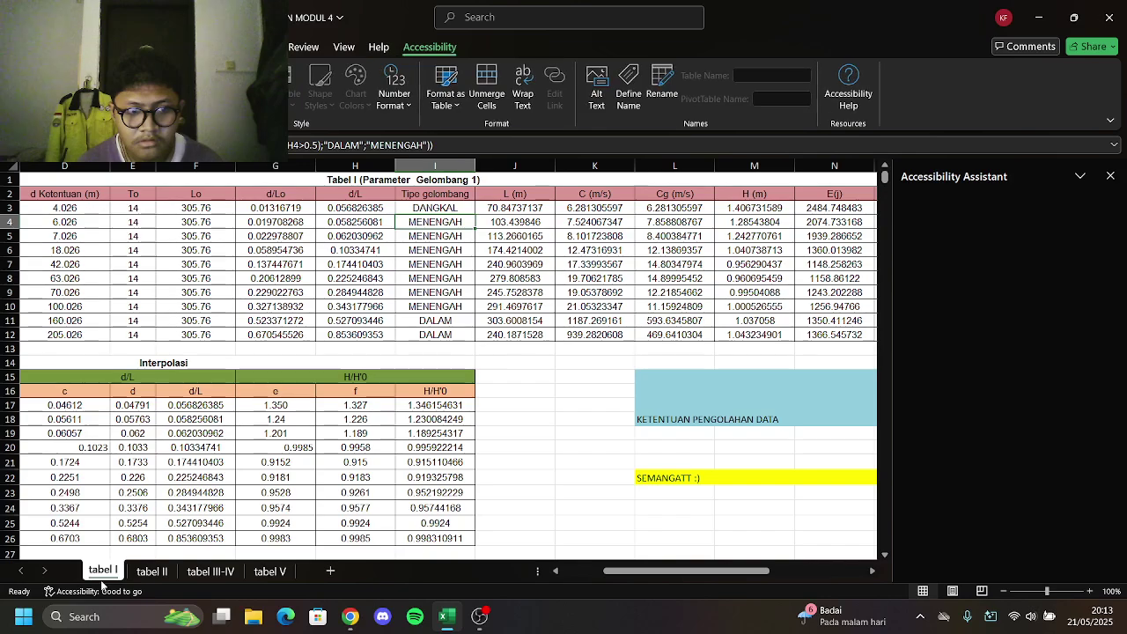
{"action": "left_click", "coordinate": [1114, 183]}
{"action": "left_click_drag", "start_coordinate": [475, 228], "coordinate": [482, 203]}
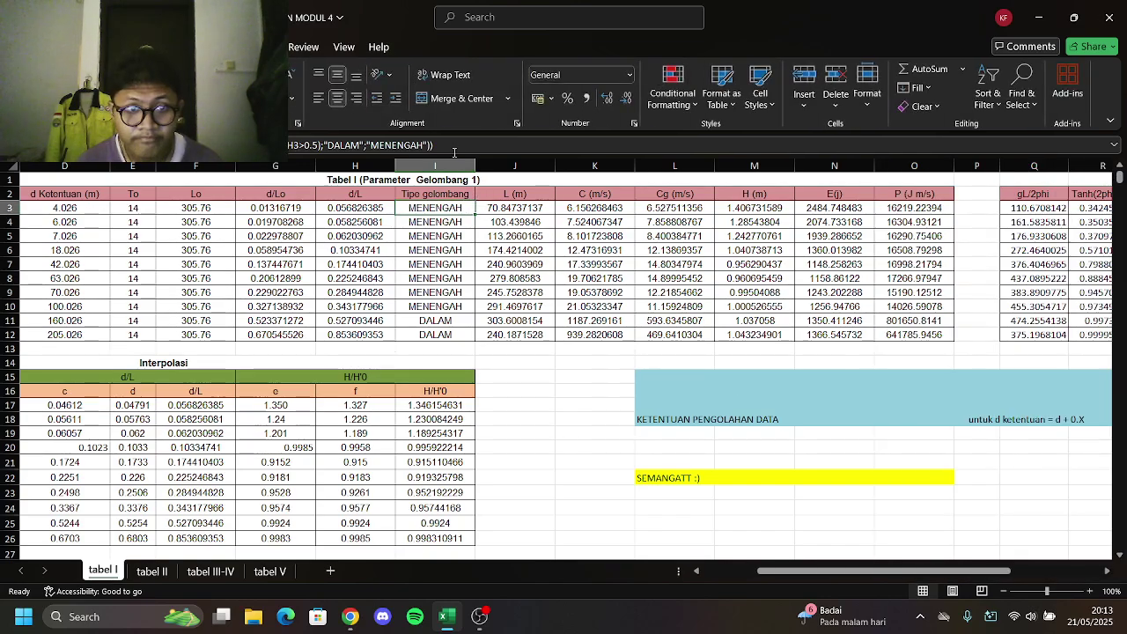
Try to transfer the formula in I3 of tabel I to the tabel II sheet, and undo the clearing of I3
{"action": "key", "text": "F2"}
{"action": "key", "text": "shift+Home"}
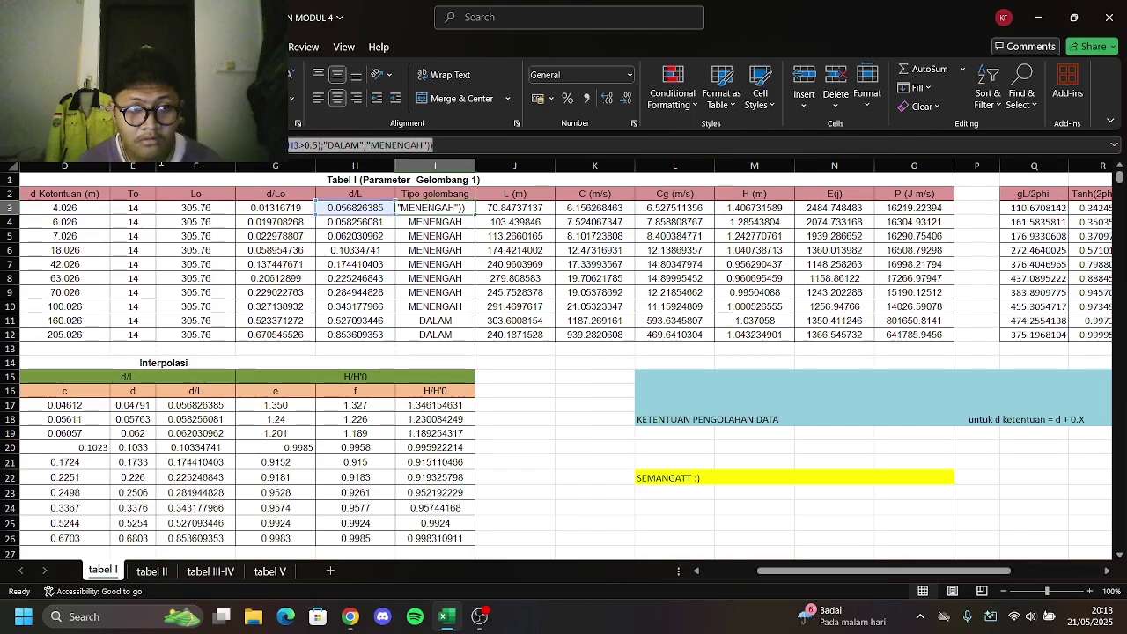
{"action": "right_click", "coordinate": [227, 166]}
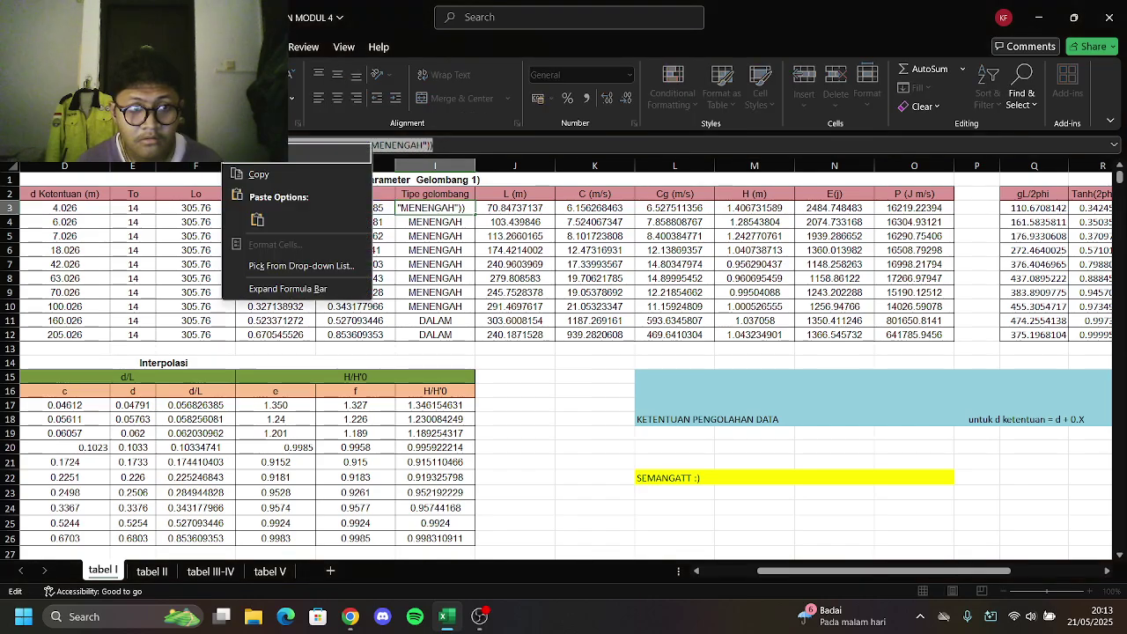
{"action": "left_click", "coordinate": [241, 174]}
{"action": "left_click", "coordinate": [152, 570]}
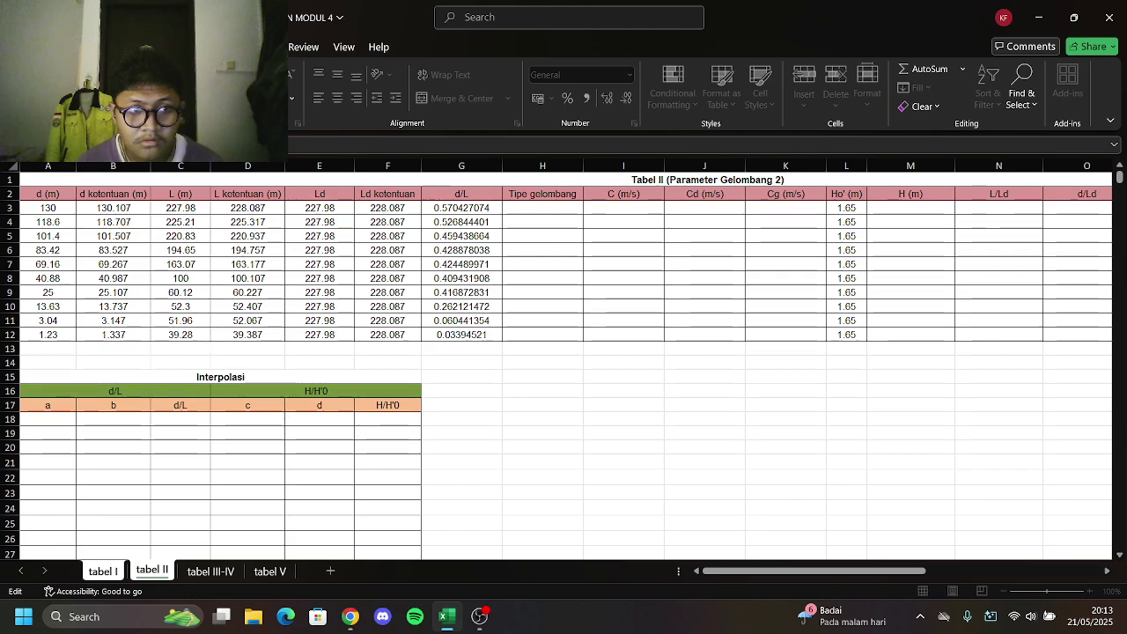
{"action": "key", "text": "ctrl+Page_Up"}
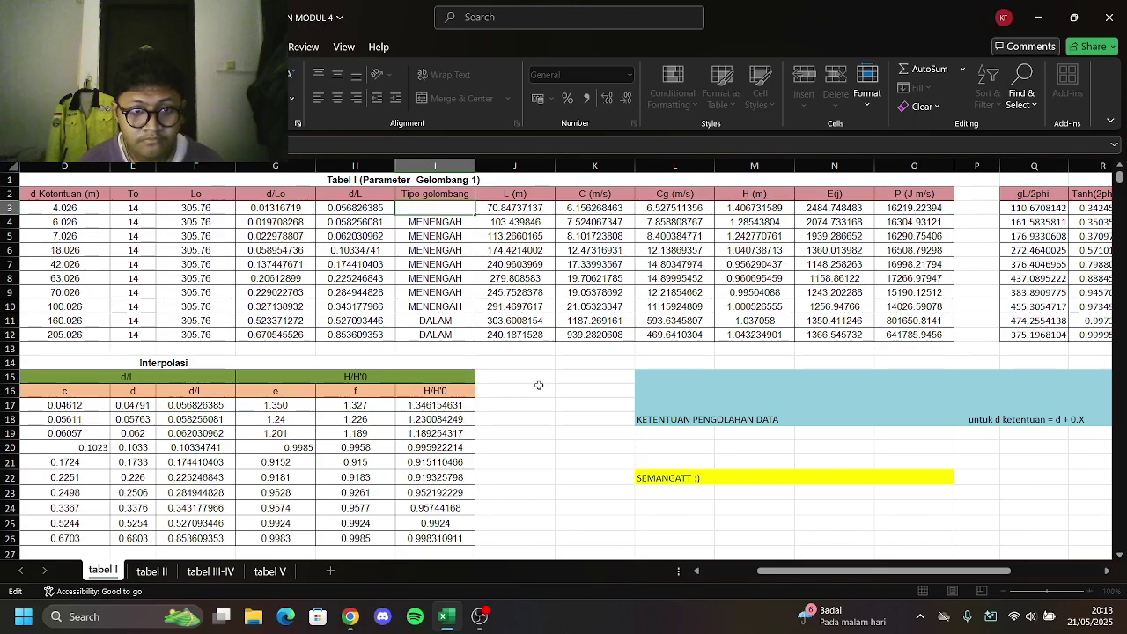
{"action": "left_click", "coordinate": [159, 580]}
{"action": "left_click", "coordinate": [98, 569]}
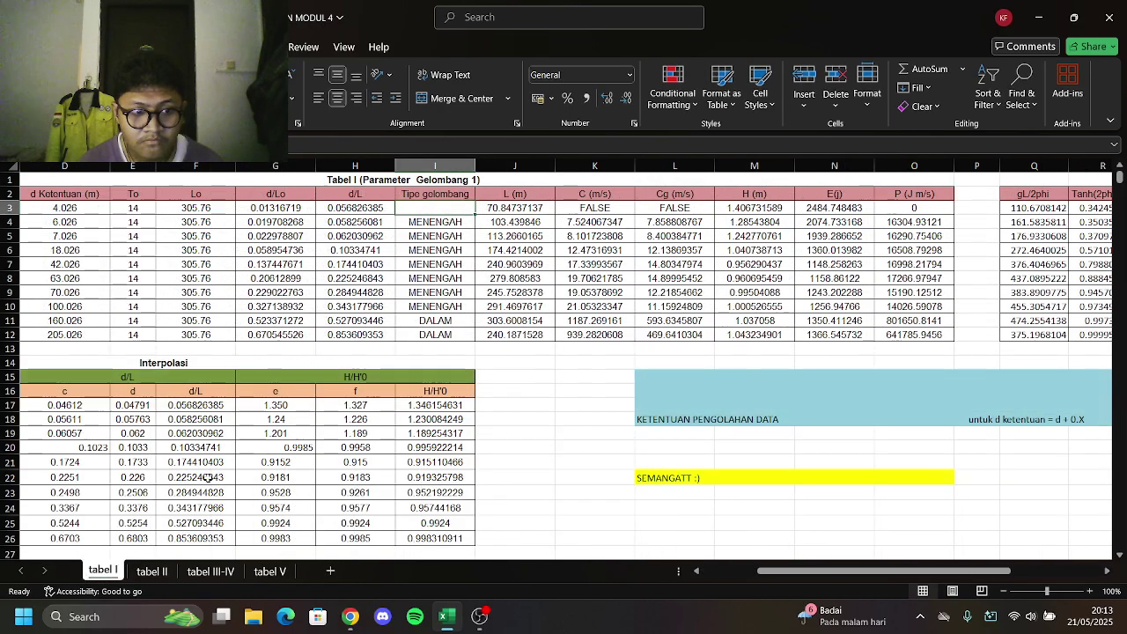
{"action": "left_click", "coordinate": [522, 430]}
{"action": "key", "text": "ctrl+z"}
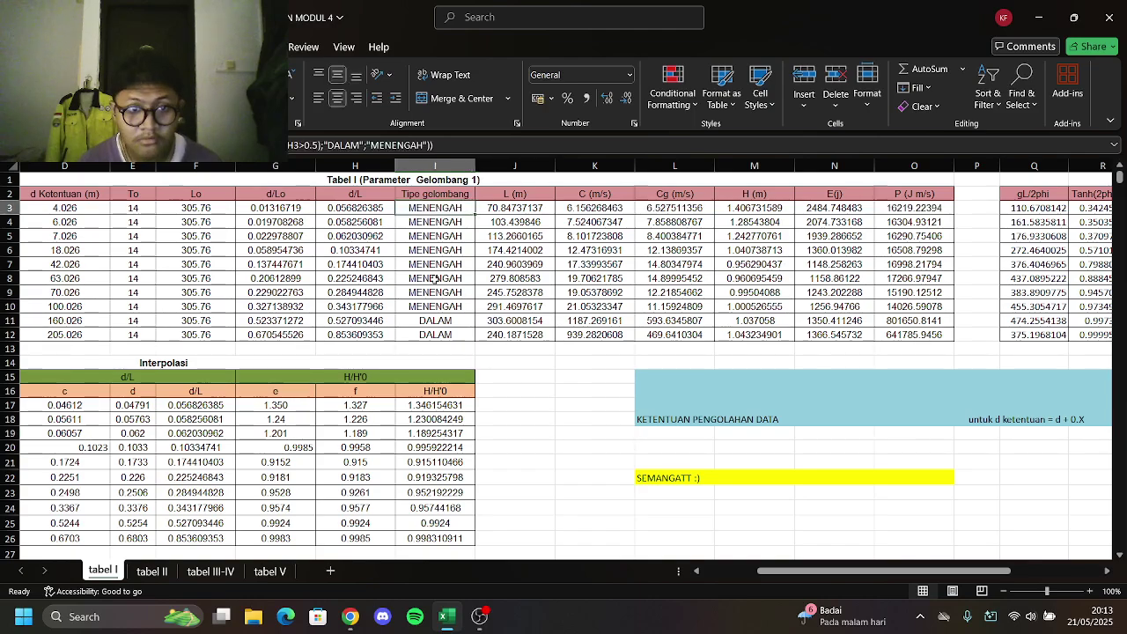
Copy the complete Tipe gelombang formula from I3 of tabel I for use on the tabel II sheet
{"action": "left_click", "coordinate": [444, 147]}
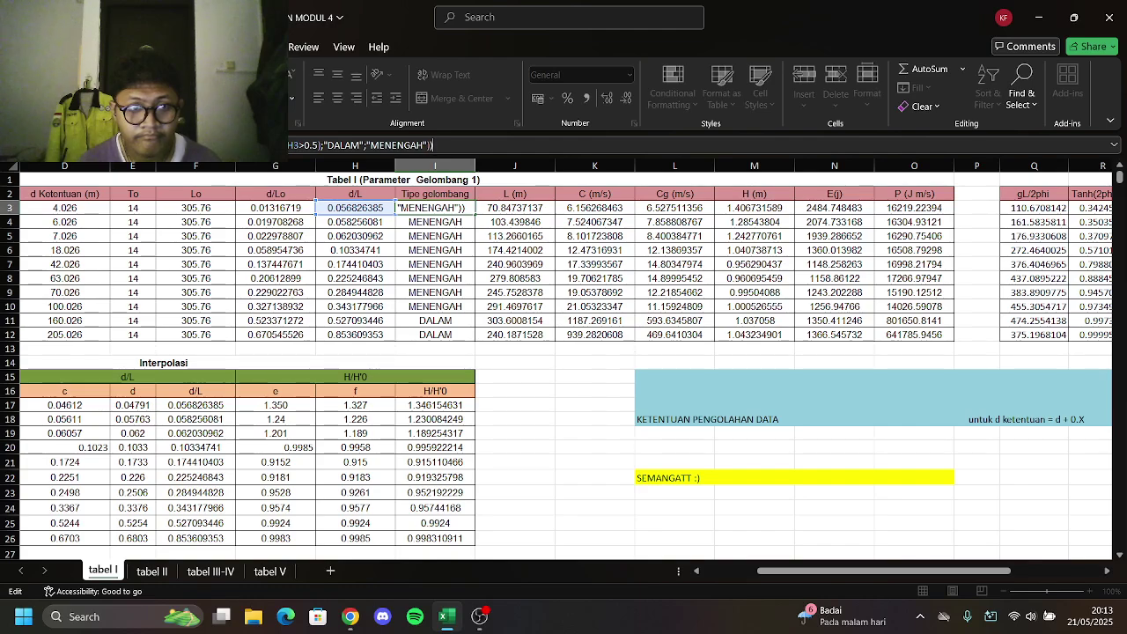
{"action": "left_click_drag", "start_coordinate": [305, 144], "coordinate": [432, 144]}
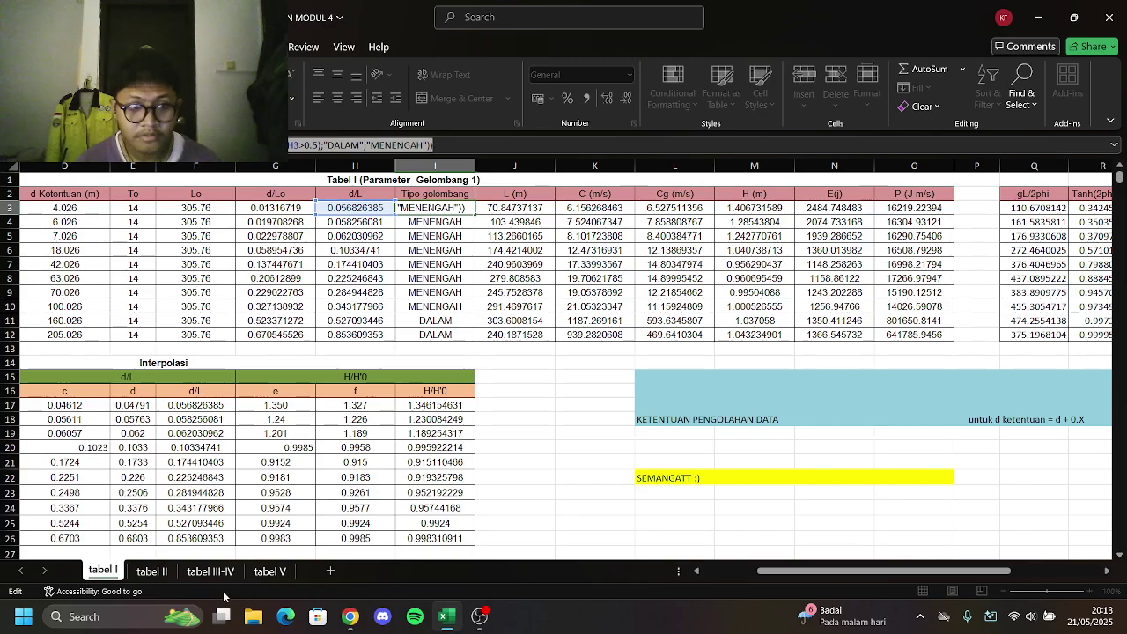
{"action": "left_click", "coordinate": [152, 570]}
Try to adapt the copied formula to G3 from the tabel II sheet, and restore the H3-based formula in I3 of tabel I
{"action": "left_click", "coordinate": [540, 208]}
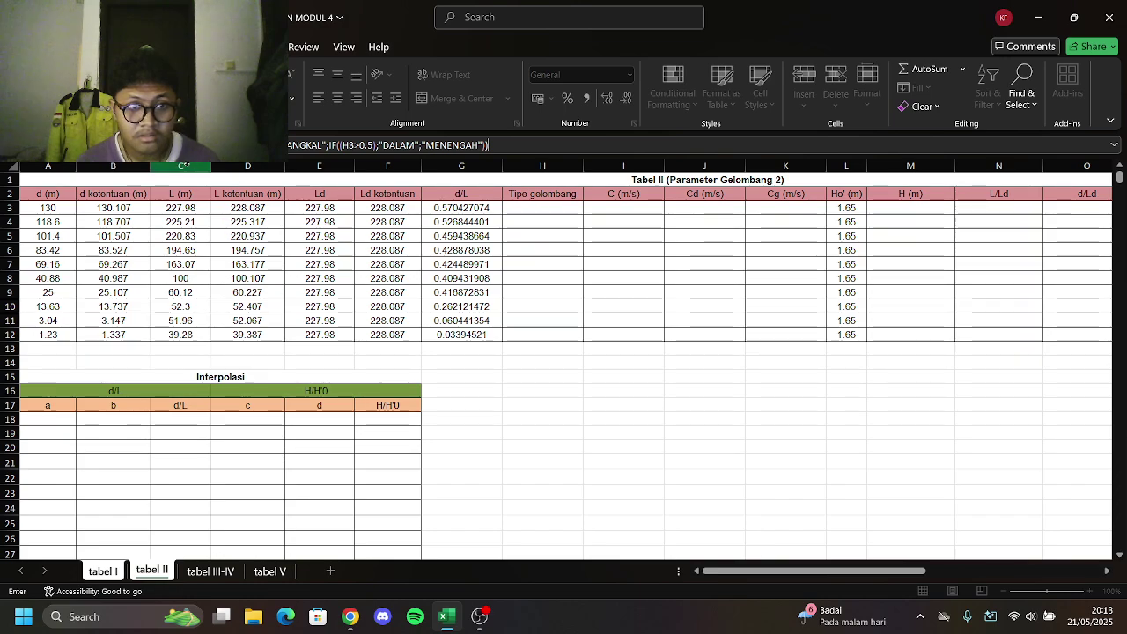
{"action": "key", "text": "F2"}
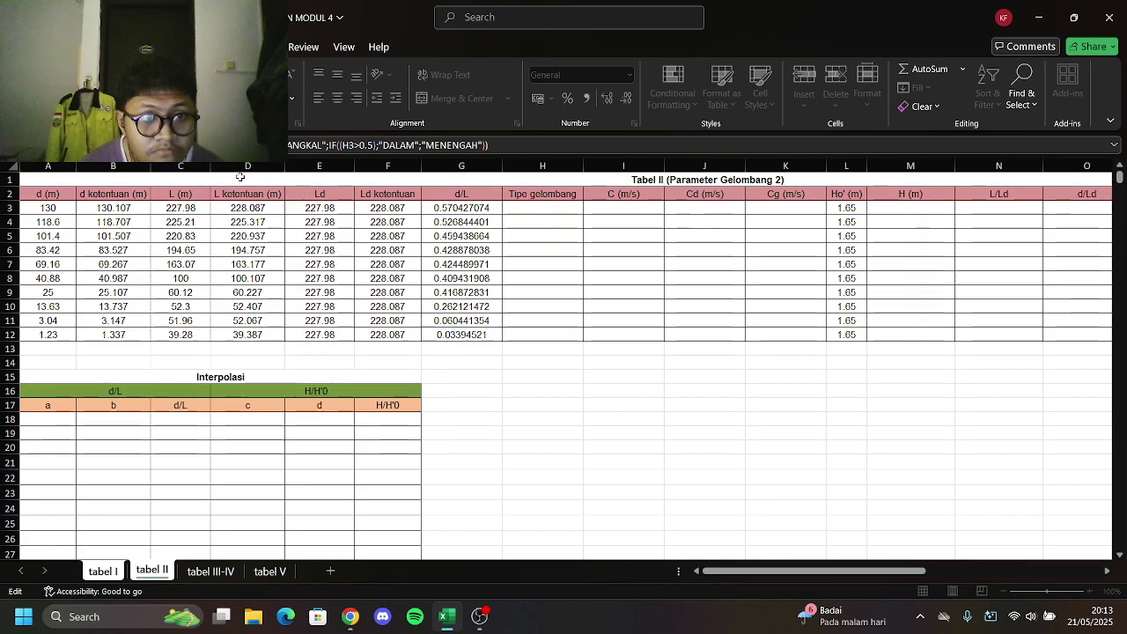
{"action": "key", "text": "BackSpace"}
{"action": "key", "text": "BackSpace"}
{"action": "key", "text": "BackSpace"}
{"action": "key", "text": "BackSpace"}
{"action": "key", "text": "BackSpace"}
{"action": "key", "text": "BackSpace"}
{"action": "key", "text": "BackSpace"}
{"action": "key", "text": "BackSpace"}
{"action": "key", "text": "BackSpace"}
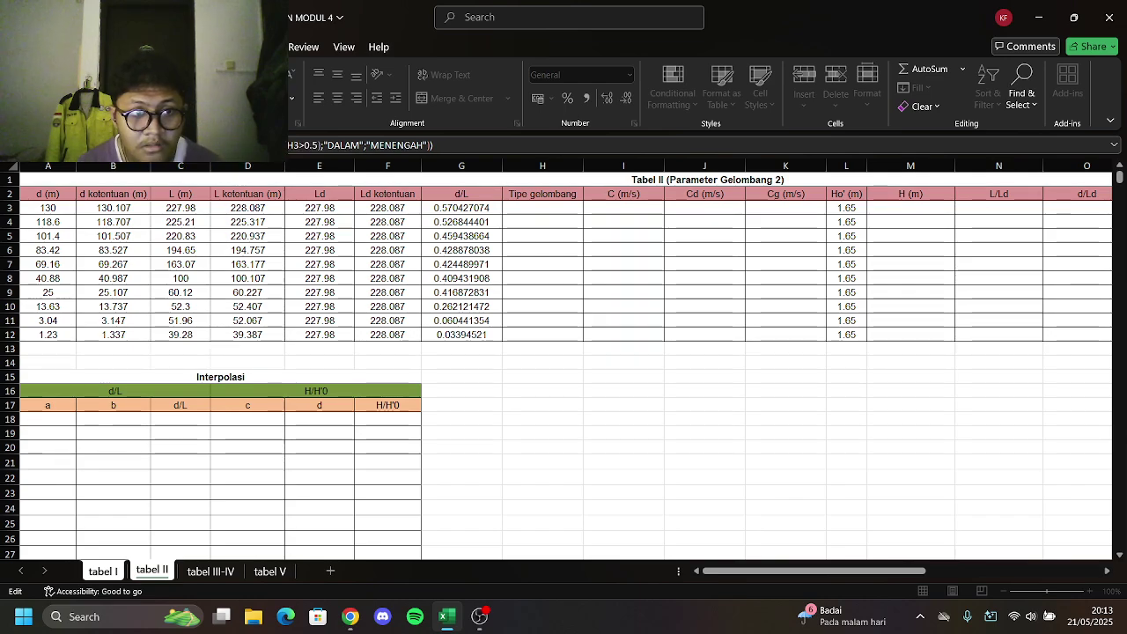
{"action": "type", "text": "IF("}
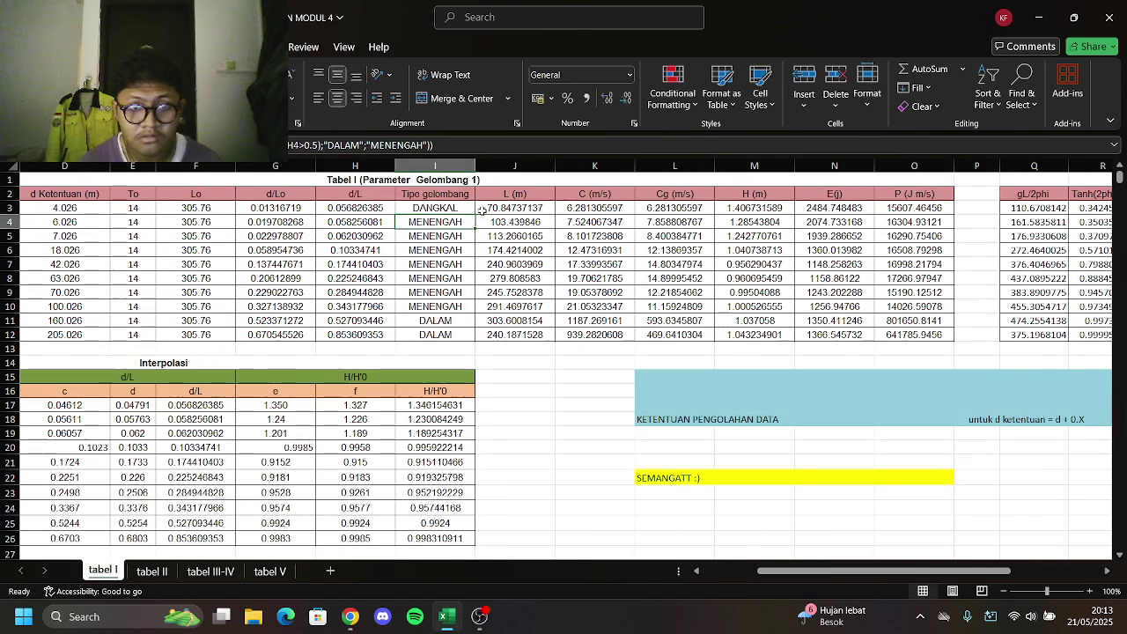
{"action": "left_click", "coordinate": [442, 209]}
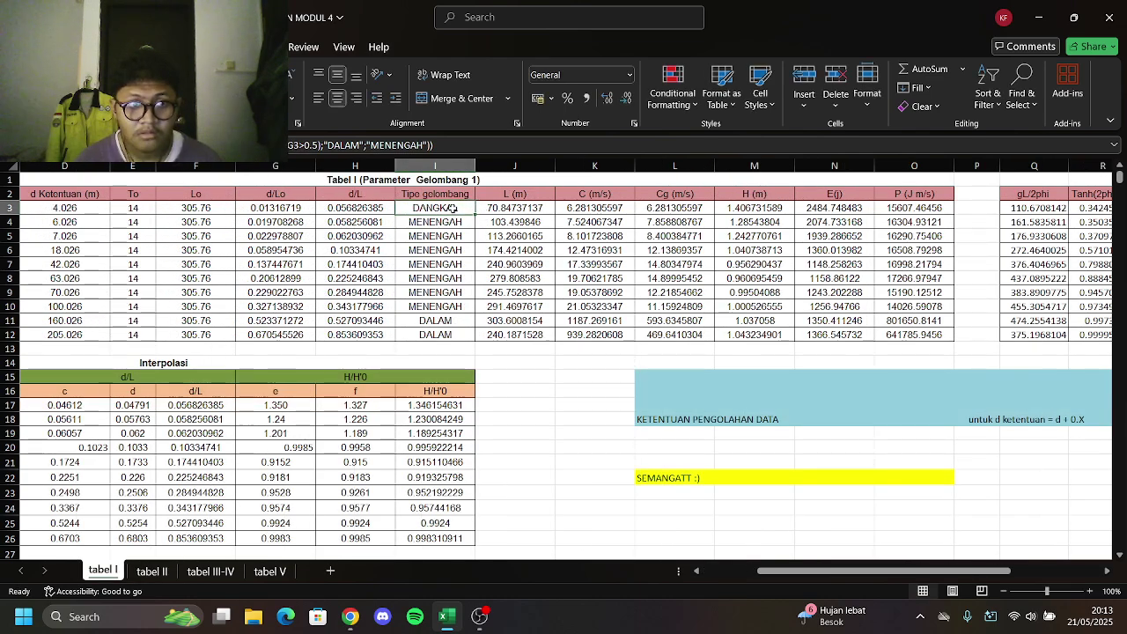
{"action": "key", "text": "ctrl+v"}
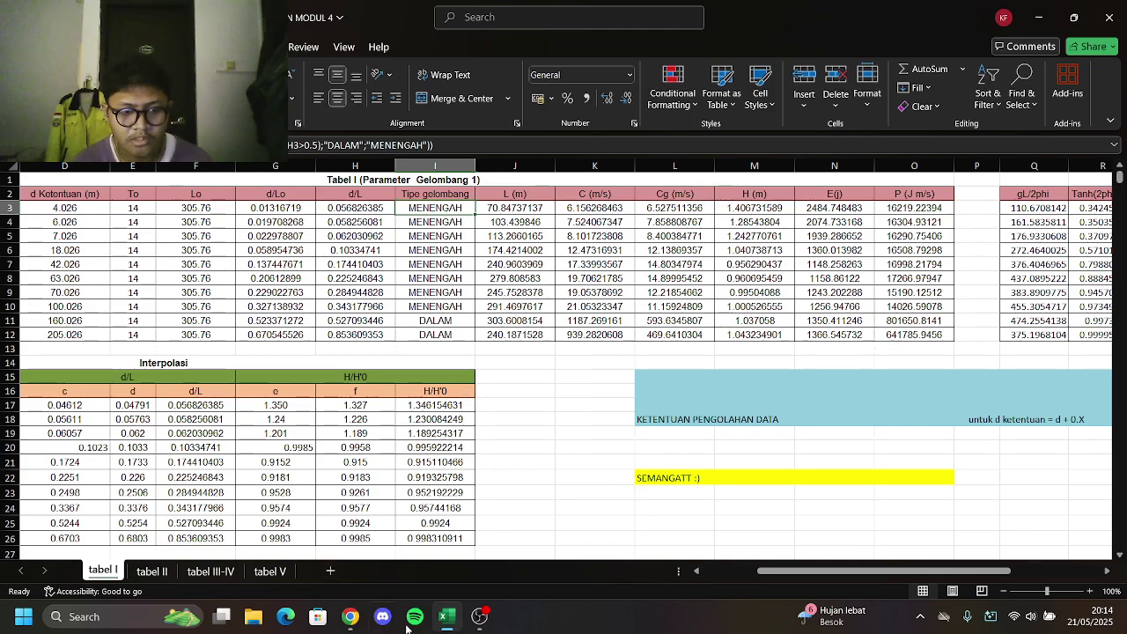
Enter the Tipe gelombang formula in H3 of tabel II, classifying G3 as DANGKAL, DALAM (G3>0.5) or MENENGAH
{"action": "key", "text": "ctrl+Page_Down"}
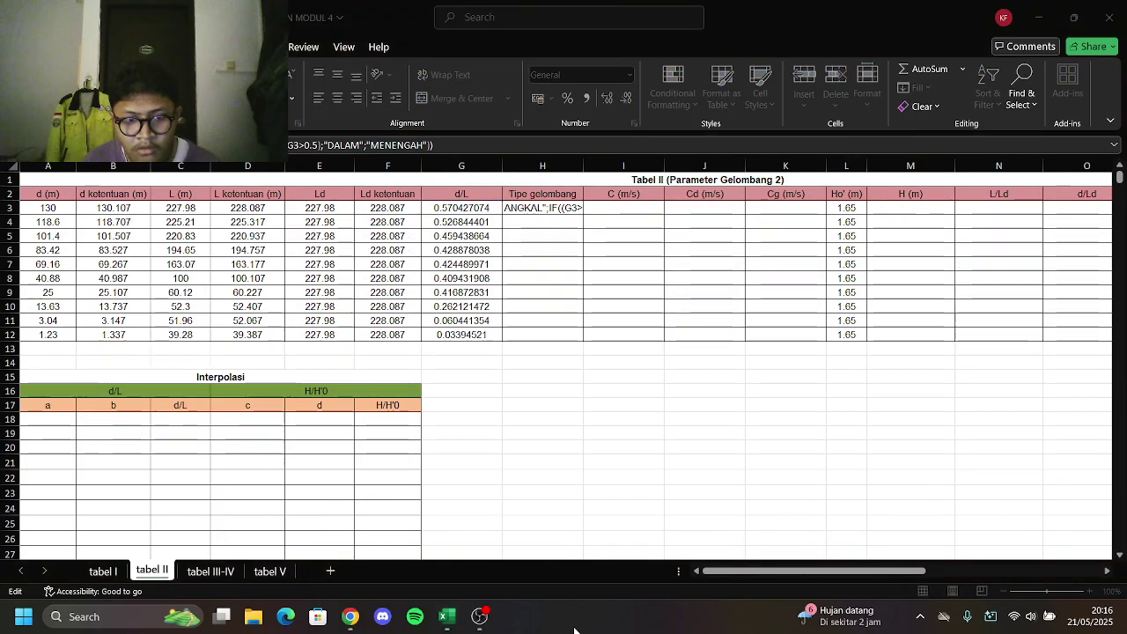
{"action": "left_click", "coordinate": [524, 144]}
{"action": "key", "text": "ctrl+Return"}
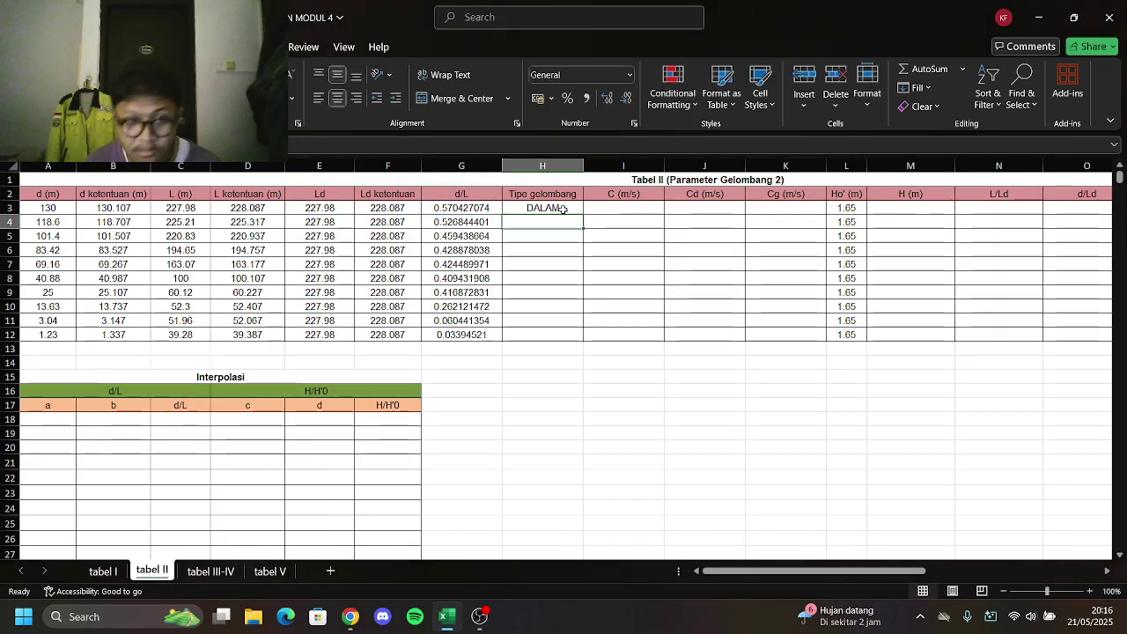
Fill the Tipe gelombang formula from H3 down through H12 of tabel II
{"action": "left_click_drag", "start_coordinate": [584, 215], "coordinate": [592, 333]}
{"action": "left_click", "coordinate": [619, 207]}
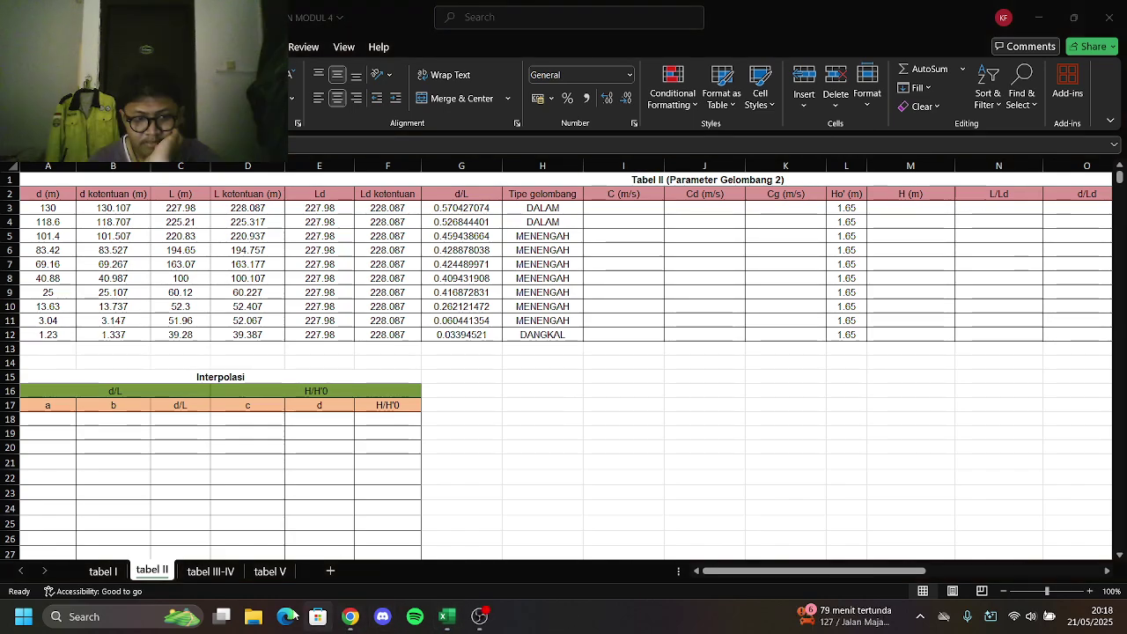
Copy the gL/2phi to Cg menengah headers and first-row formulas (Q2:V3) from tabel I into T2:Y3 of tabel II
{"action": "left_click", "coordinate": [103, 579]}
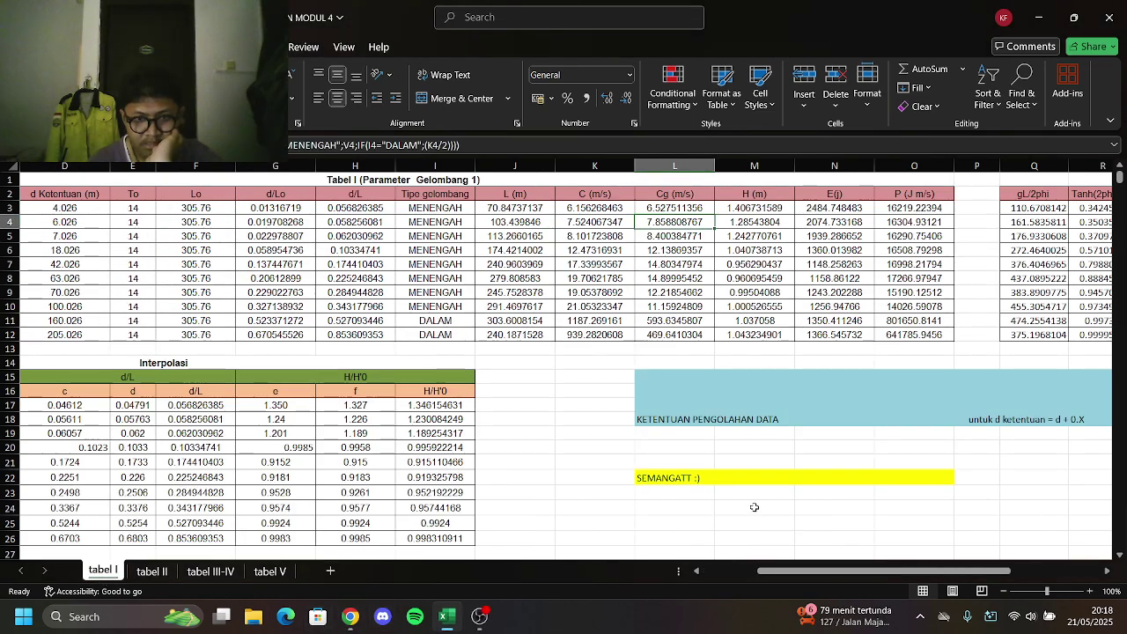
{"action": "left_click_drag", "start_coordinate": [760, 565], "coordinate": [845, 566]}
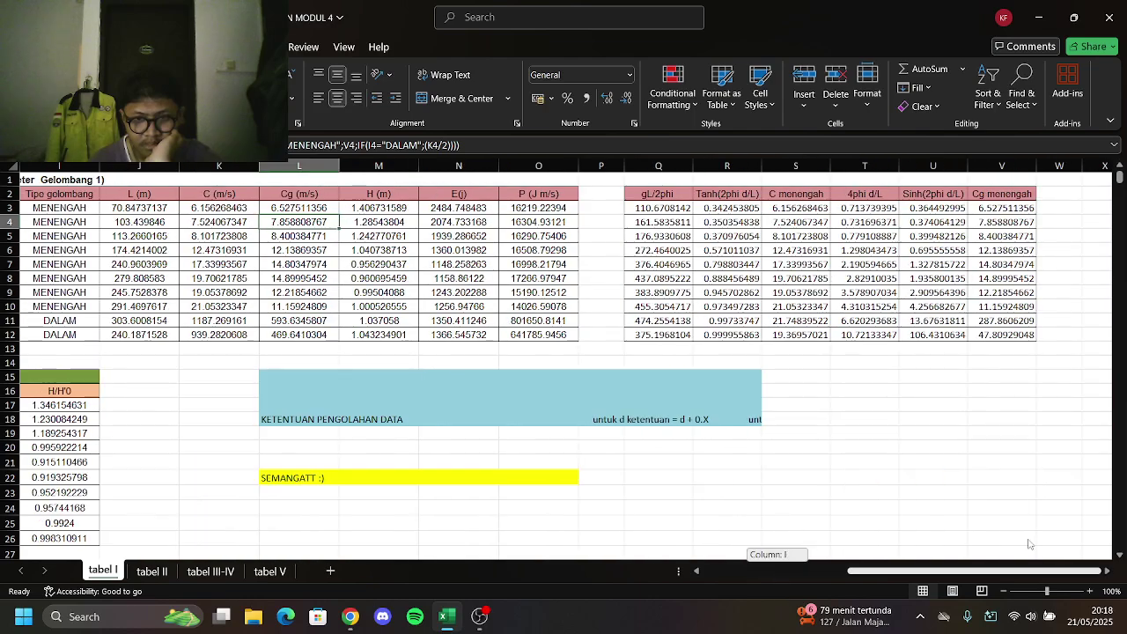
{"action": "left_click", "coordinate": [663, 194]}
{"action": "left_click_drag", "start_coordinate": [663, 195], "coordinate": [975, 209]}
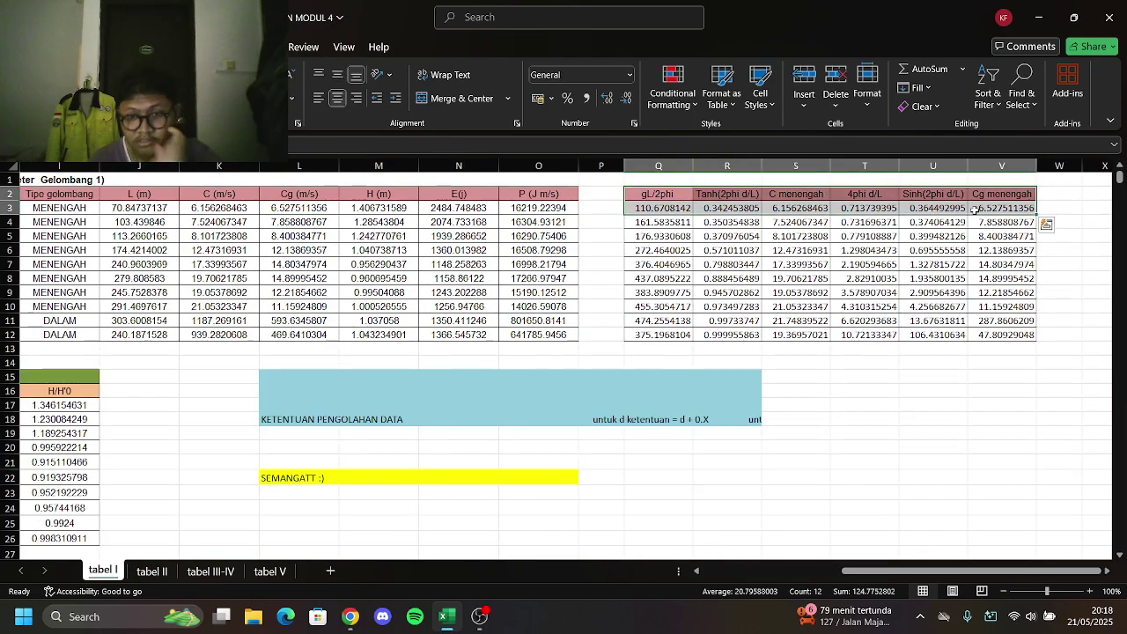
{"action": "key", "text": "ctrl+c"}
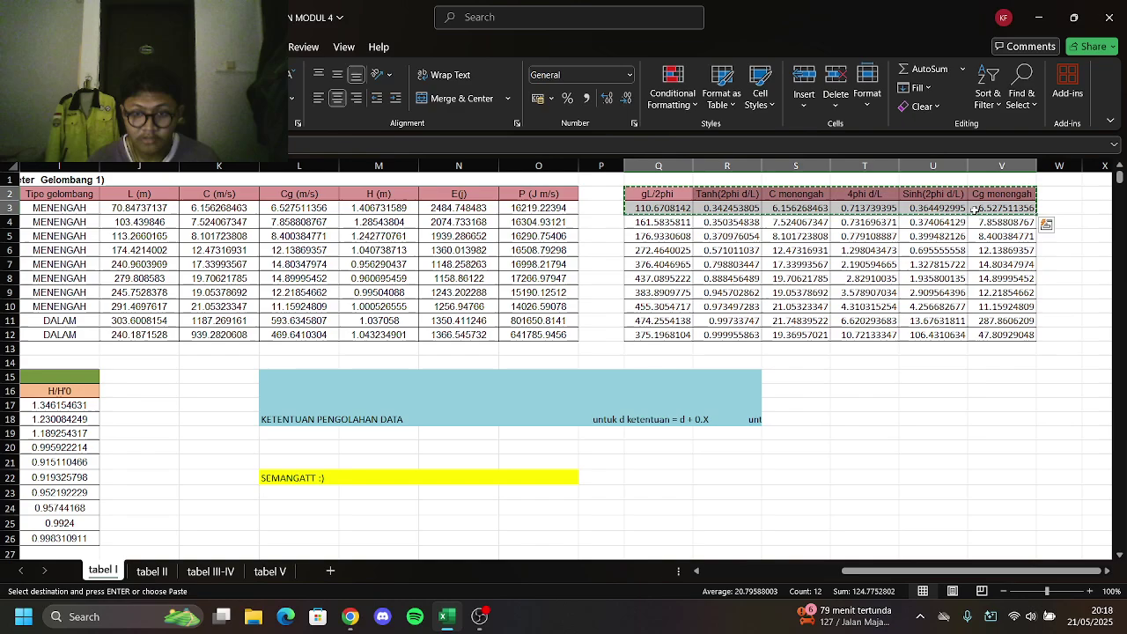
{"action": "left_click", "coordinate": [152, 571]}
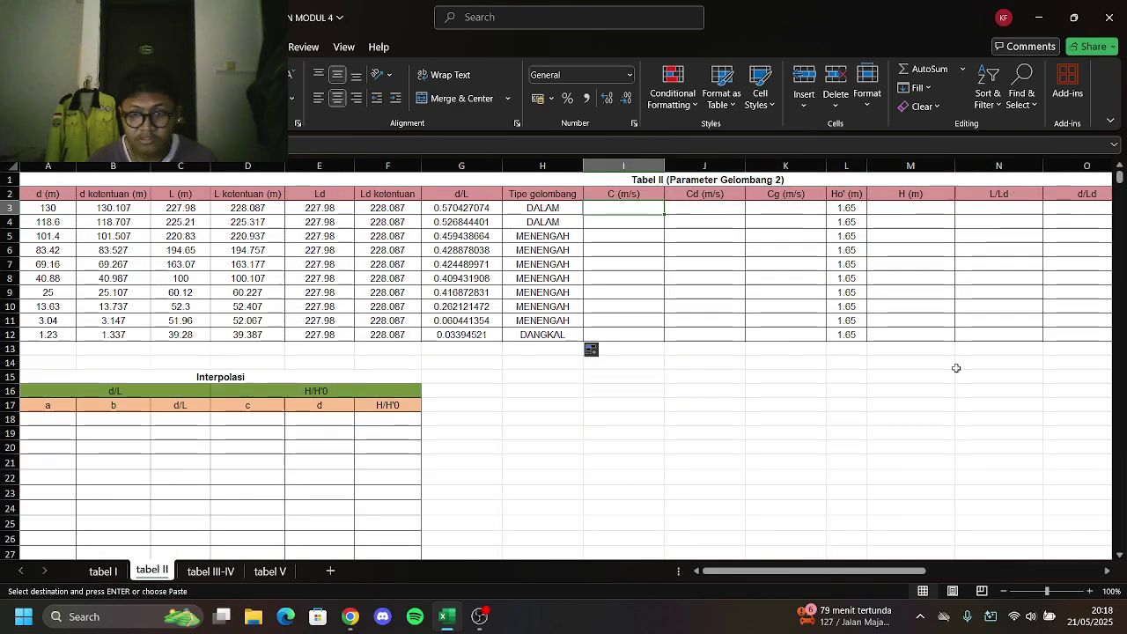
{"action": "left_click_drag", "start_coordinate": [729, 573], "coordinate": [897, 572]}
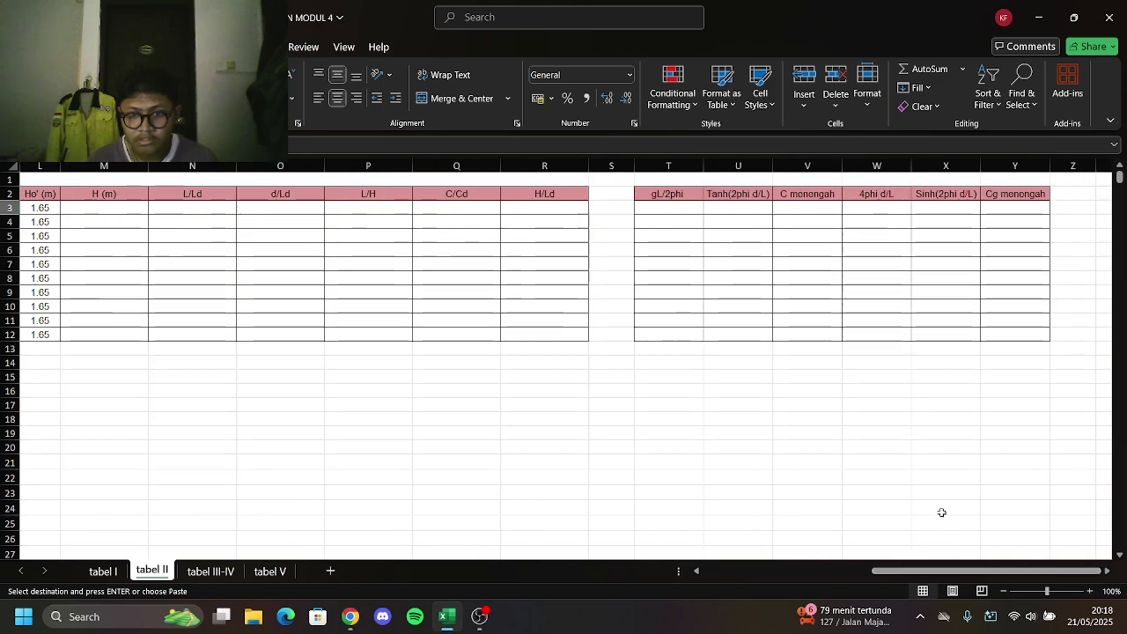
{"action": "left_click", "coordinate": [665, 199]}
{"action": "left_click_drag", "start_coordinate": [675, 195], "coordinate": [995, 209]}
{"action": "key", "text": "ctrl+v"}
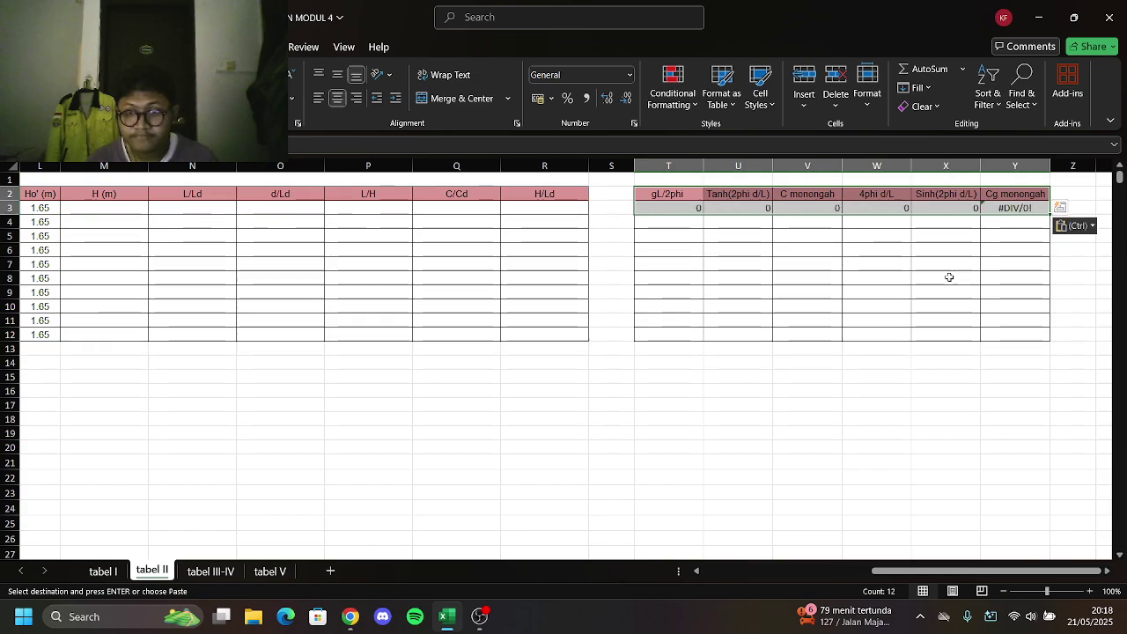
Change the gL/2phi formula in T3 so it multiplies 9.81 by the Ld ketentuan value in F3
{"action": "left_click", "coordinate": [669, 211]}
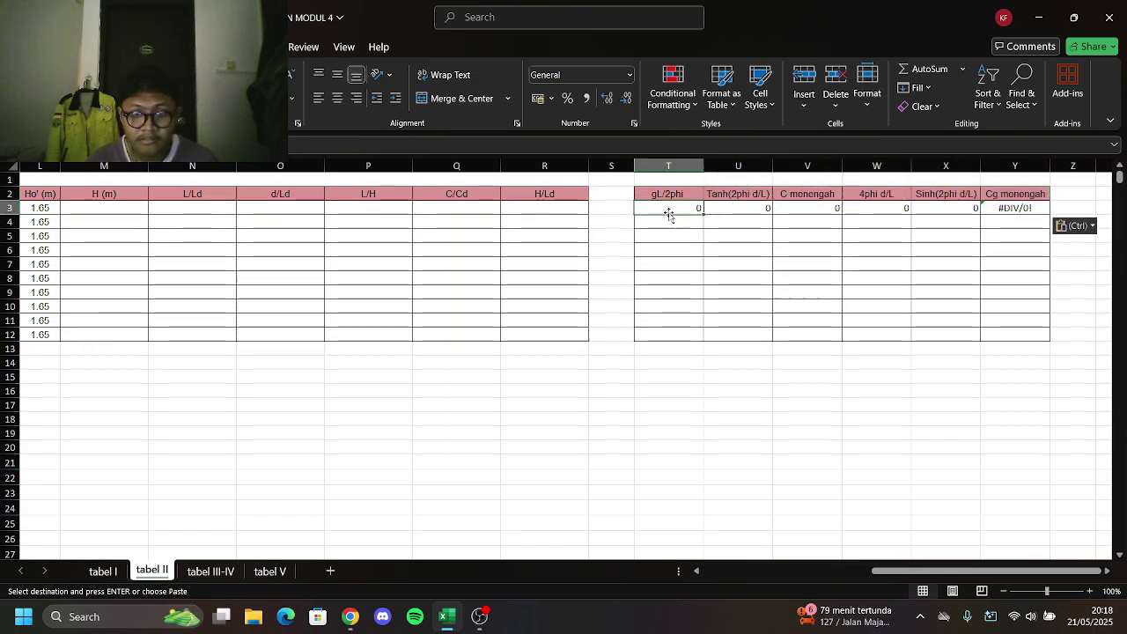
{"action": "left_click", "coordinate": [104, 208]}
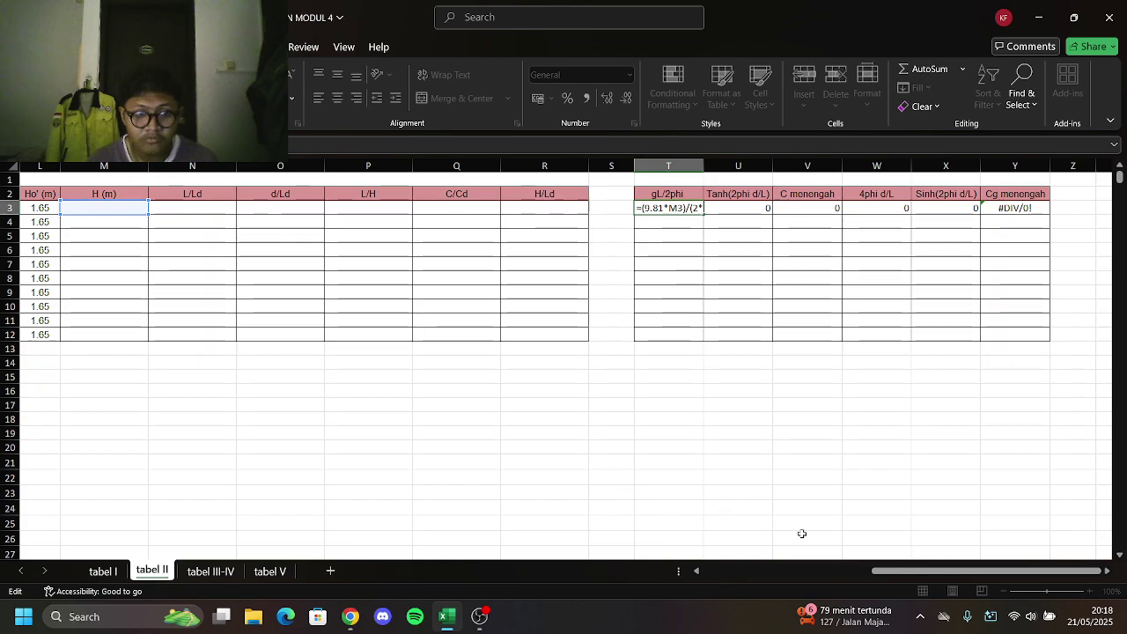
{"action": "left_click_drag", "start_coordinate": [931, 571], "coordinate": [731, 536]}
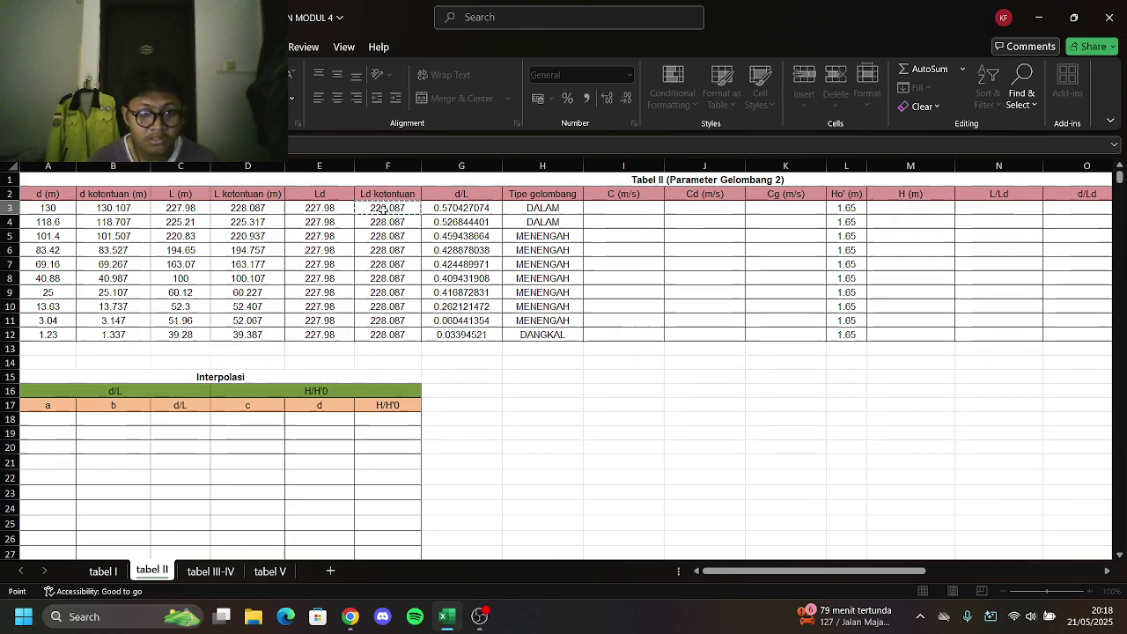
{"action": "key", "text": "Left"}
{"action": "key", "text": "Left"}
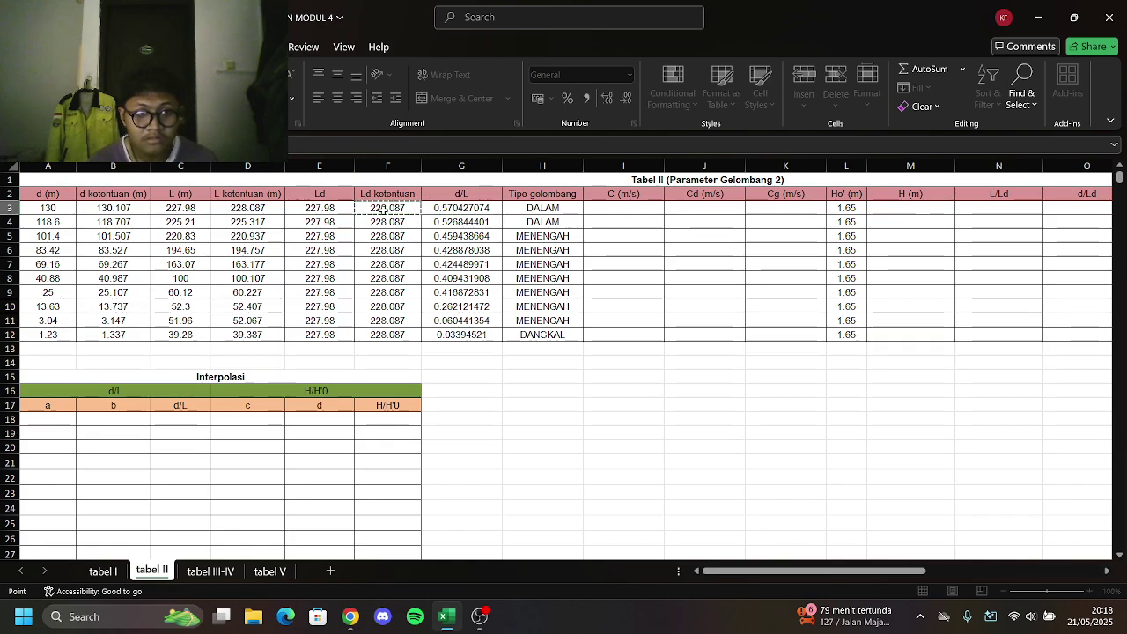
{"action": "key", "text": "F2"}
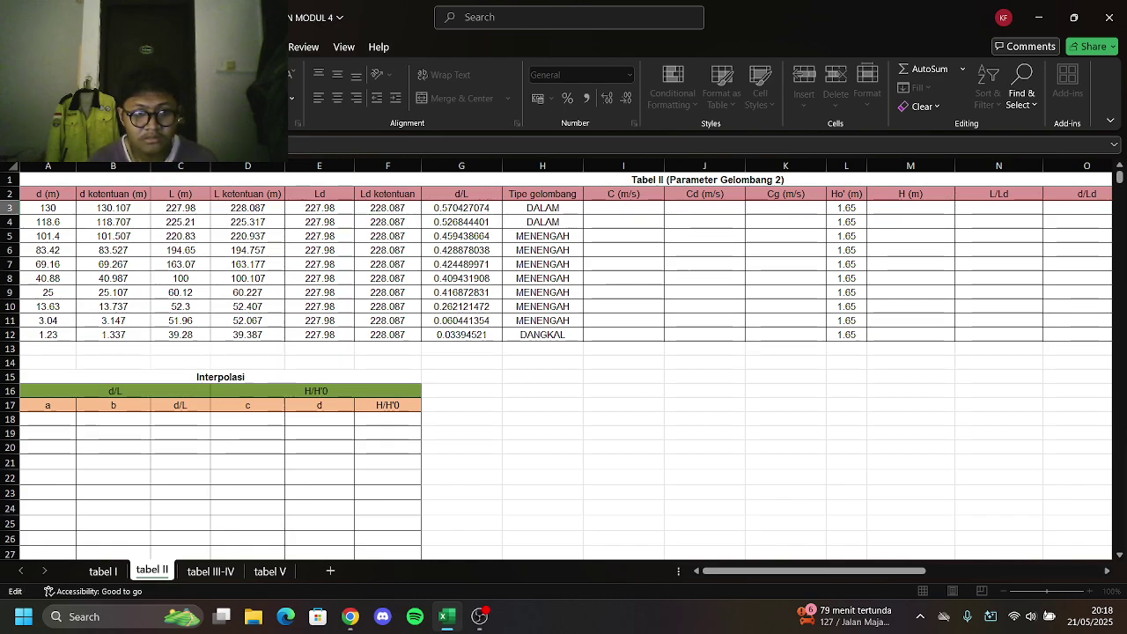
{"action": "type", "text": "F3"}
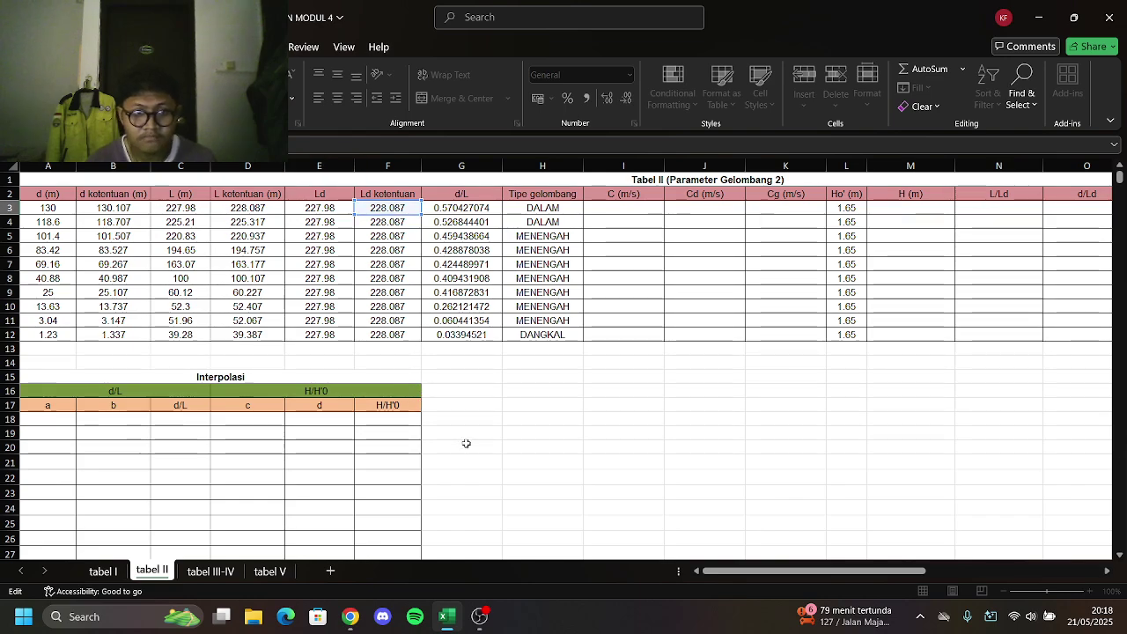
{"action": "key", "text": "Return"}
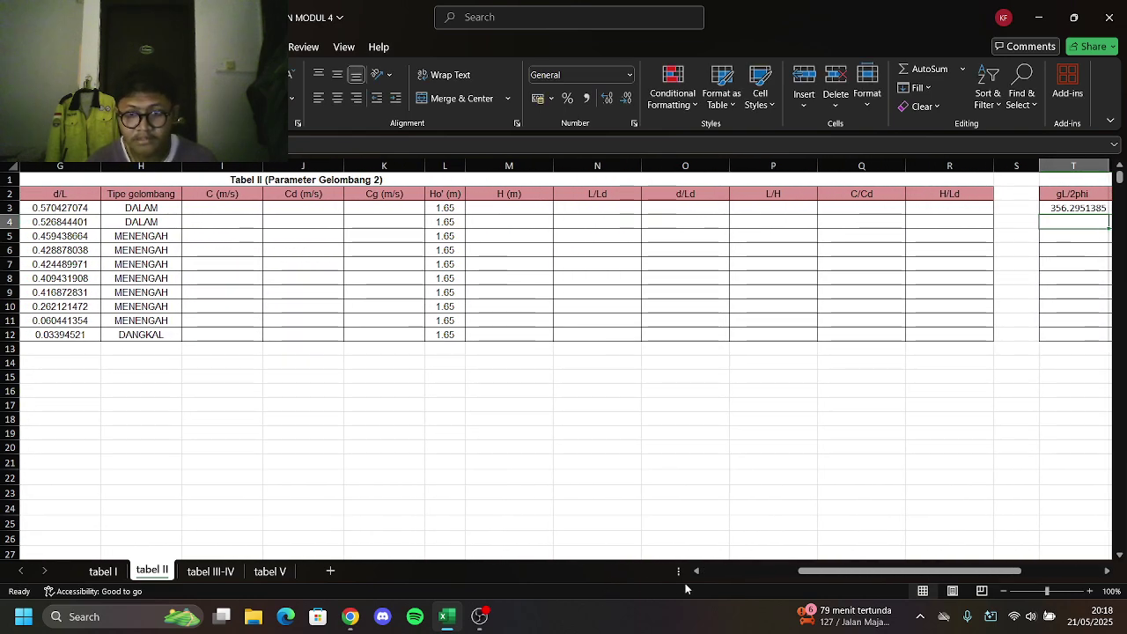
Change the Tanh(2phi d/L) formula in U3 to use the d/L value in G3
{"action": "left_click_drag", "start_coordinate": [907, 571], "coordinate": [980, 571]}
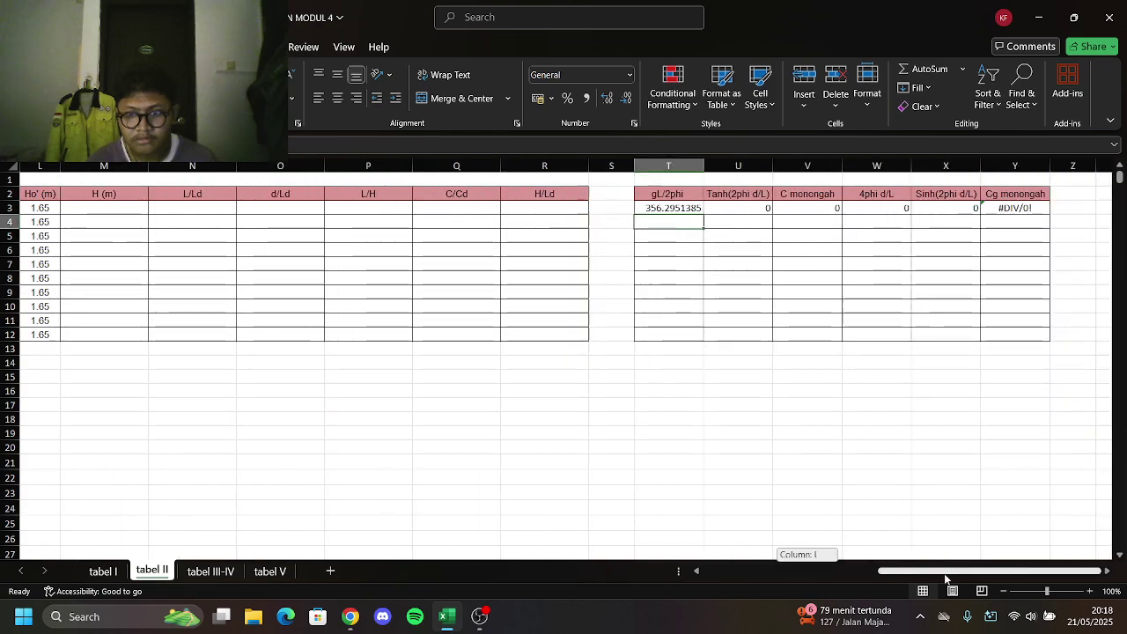
{"action": "left_click", "coordinate": [742, 214]}
{"action": "left_click_drag", "start_coordinate": [968, 571], "coordinate": [895, 571]}
{"action": "key", "text": "F2"}
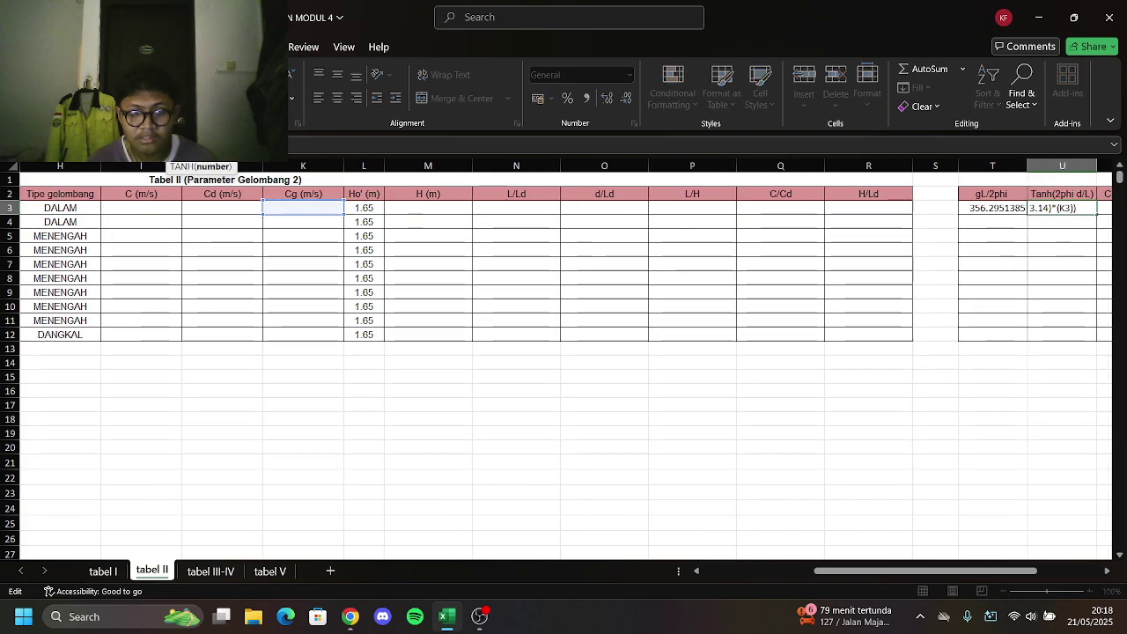
{"action": "key", "text": "Return"}
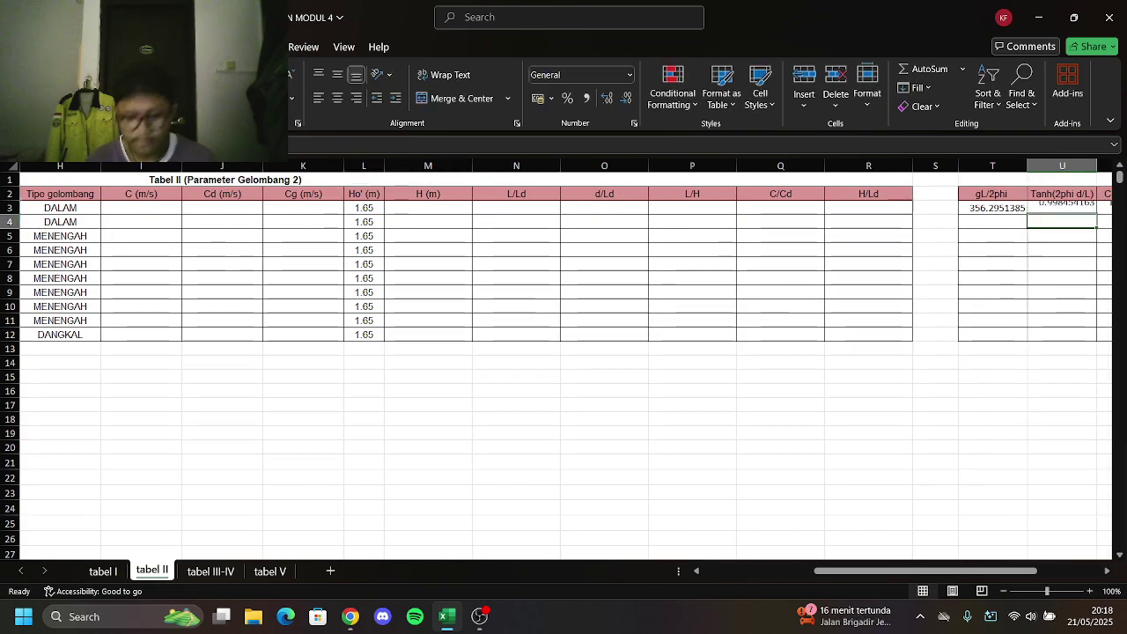
{"action": "left_click_drag", "start_coordinate": [872, 570], "coordinate": [938, 571]}
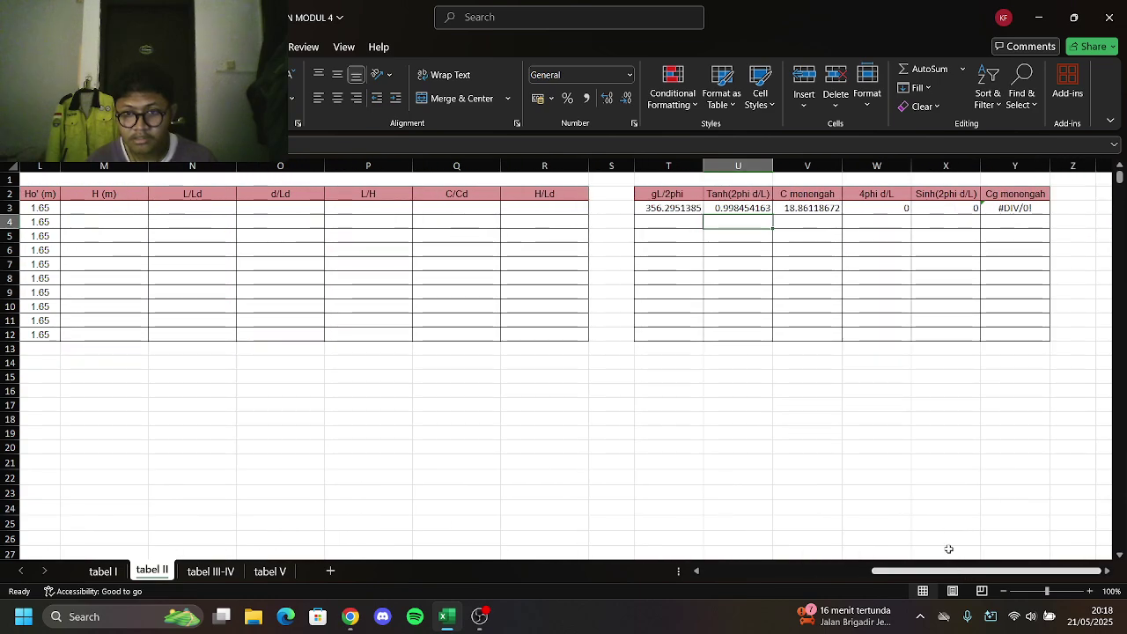
Change the 4phi d/L formula in W3 to multiply 4*3.14 by G3
{"action": "left_click", "coordinate": [879, 211]}
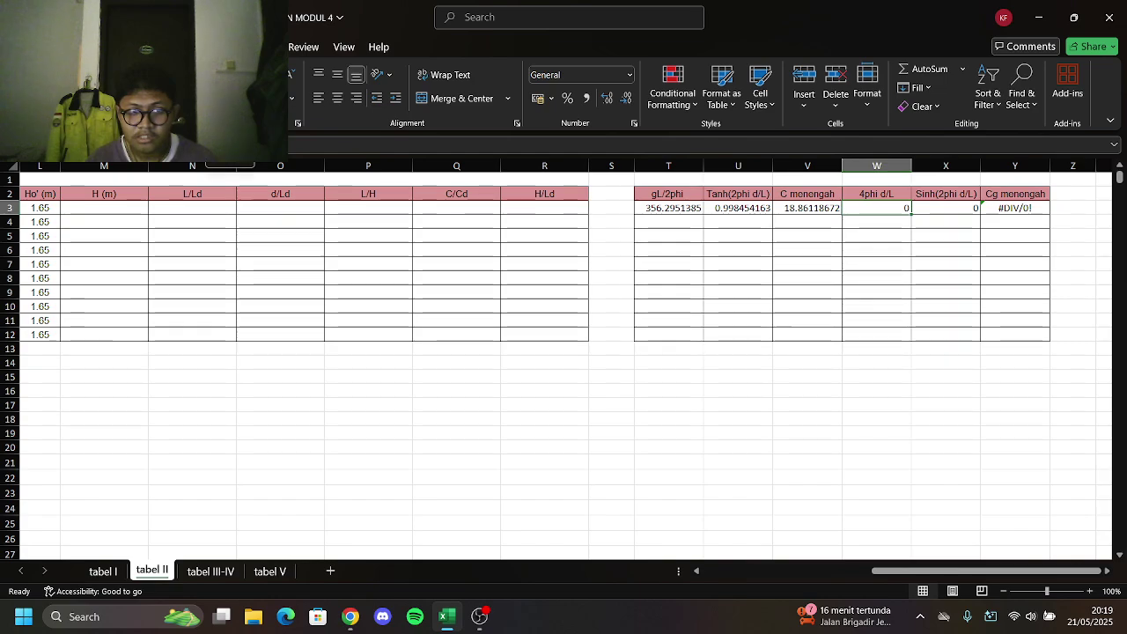
{"action": "key", "text": "F2"}
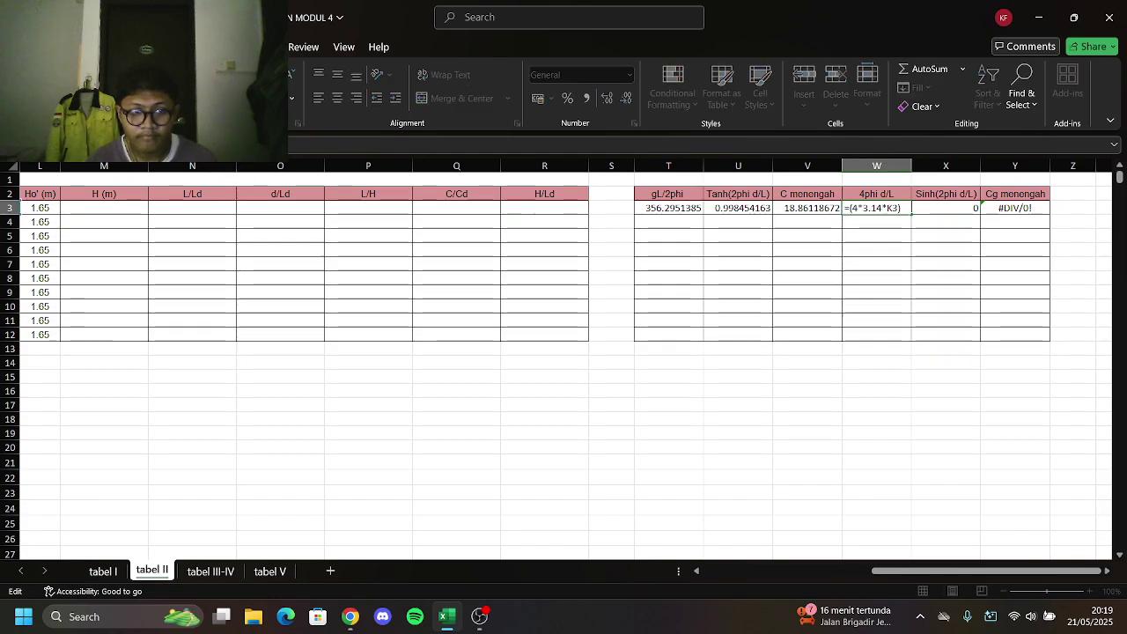
{"action": "key", "text": "Return"}
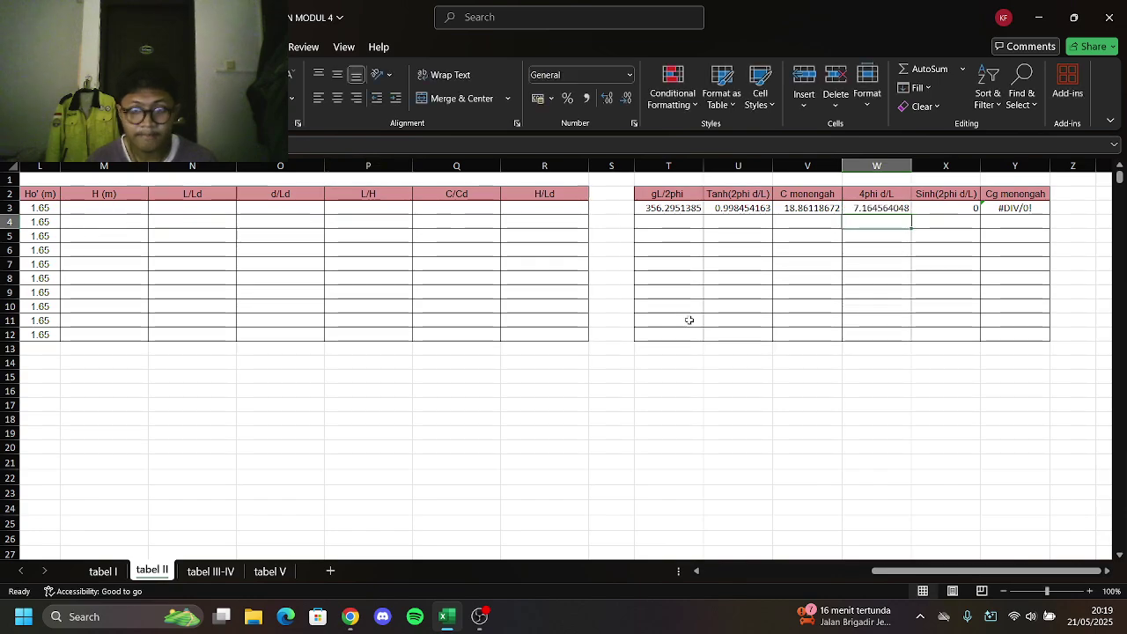
Replace the K3 reference in the Sinh(2phi d/L) formula of X3 with G3
{"action": "left_click", "coordinate": [945, 208]}
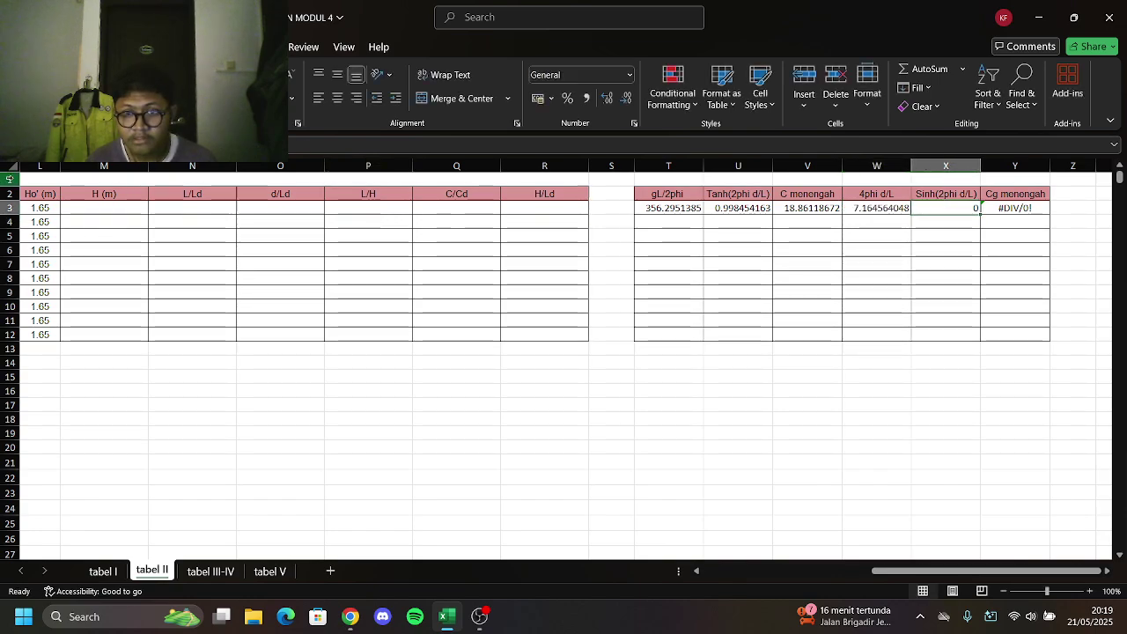
{"action": "key", "text": "F2"}
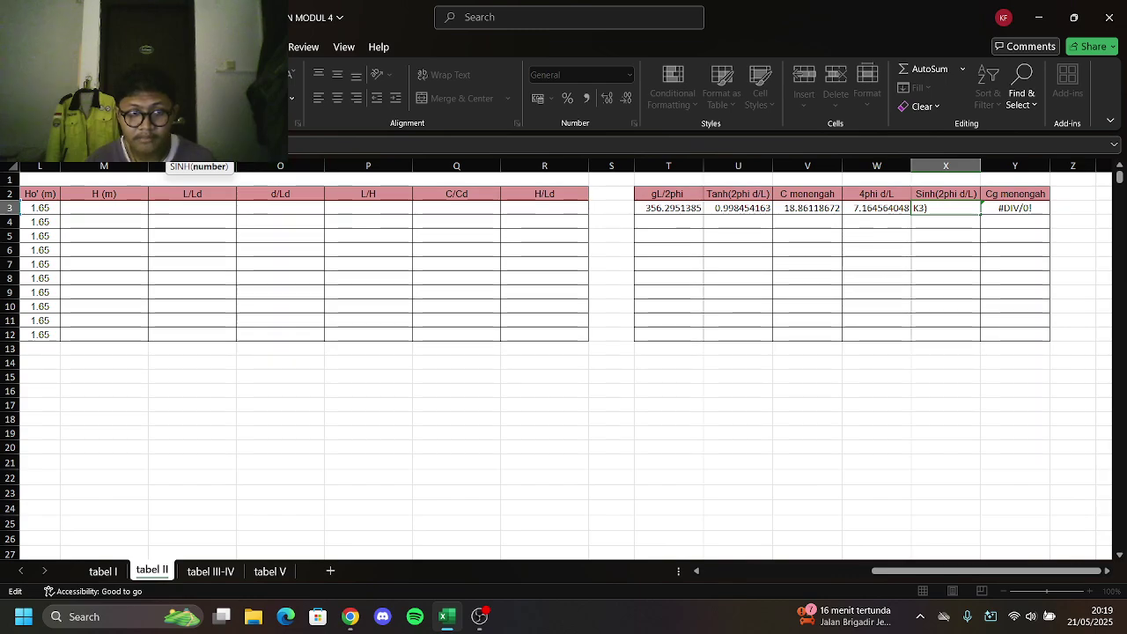
{"action": "key", "text": "BackSpace"}
{"action": "key", "text": "BackSpace"}
{"action": "key", "text": "BackSpace"}
{"action": "type", "text": "G3)"}
{"action": "key", "text": "Return"}
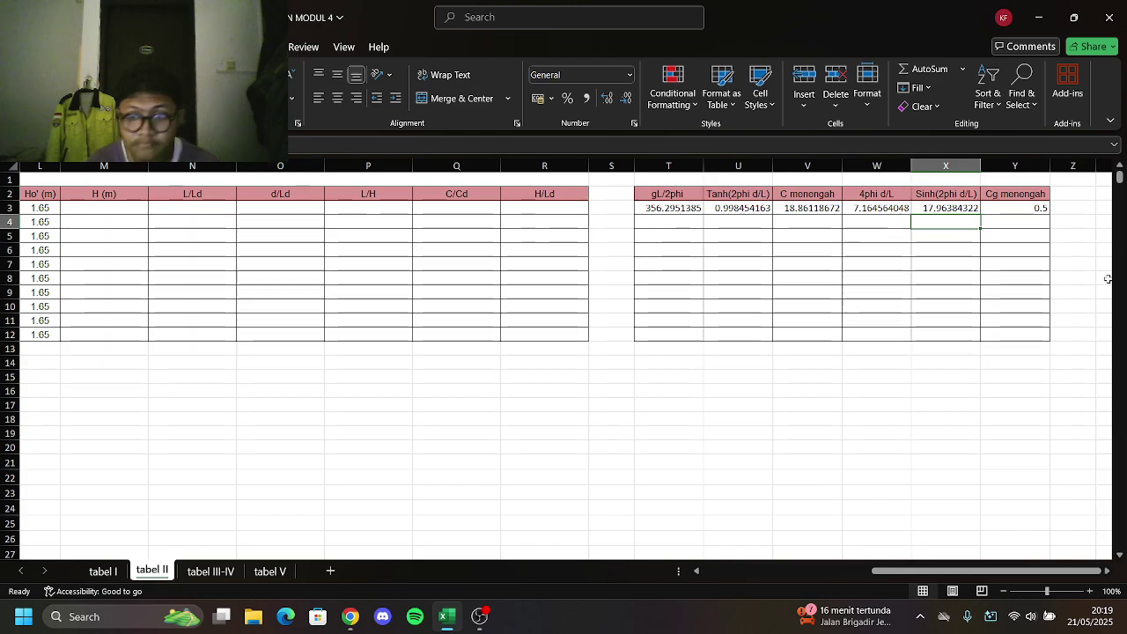
Enter the nested IF formula for C in I3, with (T3*U3)^0.5 for MENENGAH and ((9.8*D3)/(2*3.14)^0.5) for DALAM
{"action": "left_click_drag", "start_coordinate": [868, 577], "coordinate": [712, 550]}
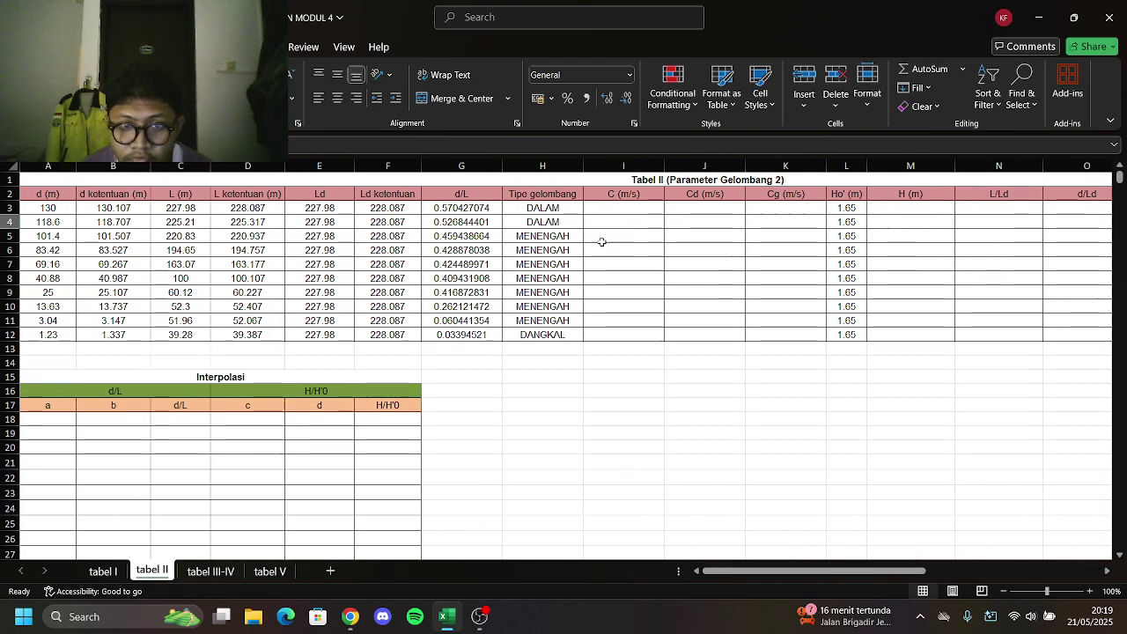
{"action": "left_click", "coordinate": [616, 208]}
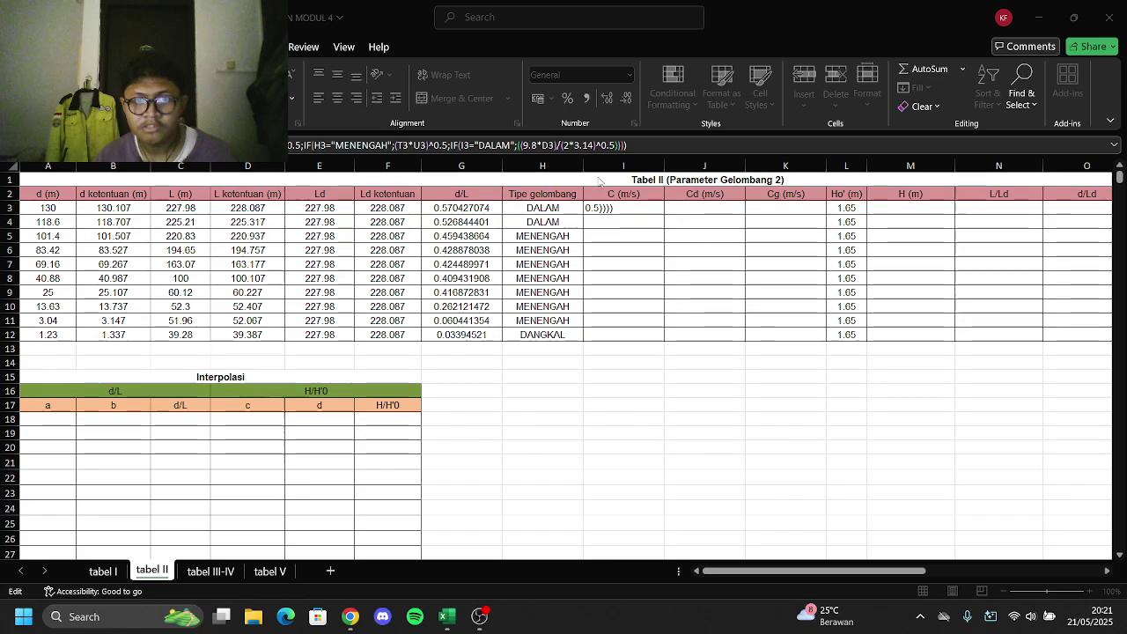
{"action": "key", "text": "alt+Tab"}
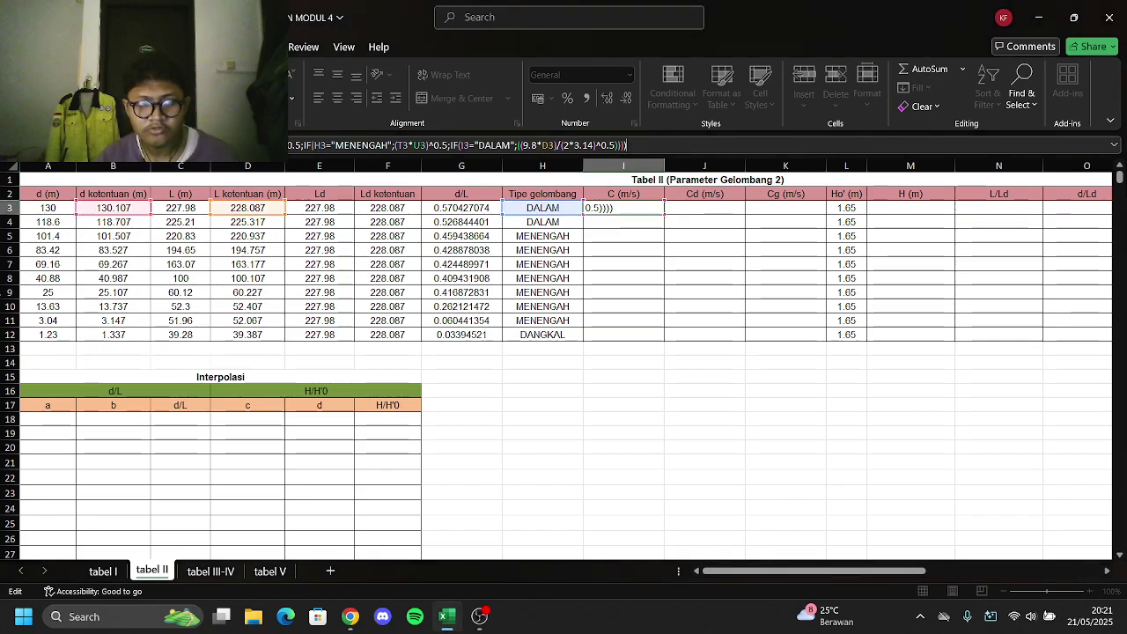
{"action": "left_click_drag", "start_coordinate": [881, 570], "coordinate": [648, 536]}
{"action": "key", "text": "Return"}
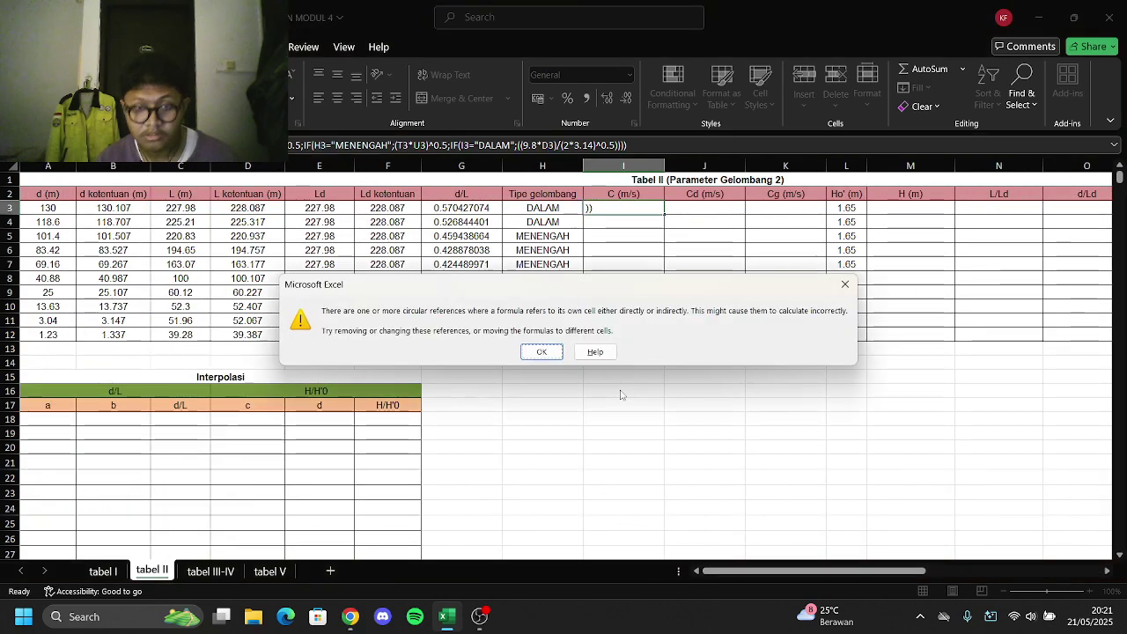
{"action": "left_click", "coordinate": [541, 355]}
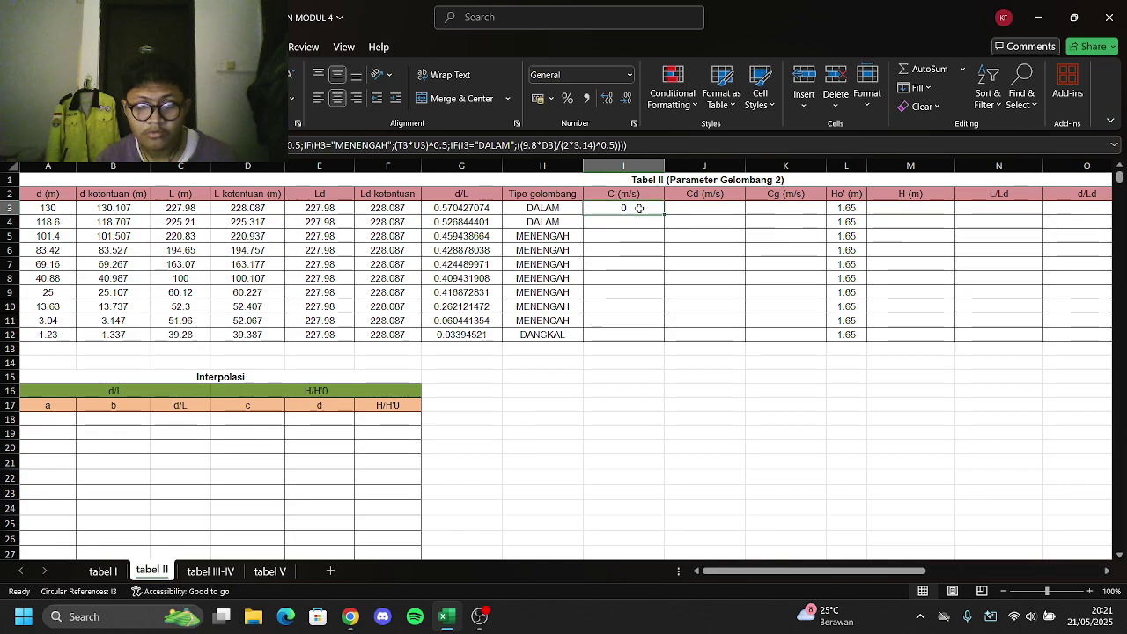
Correct the DALAM condition in I3's formula to test H3, and fill the C column down through I12
{"action": "key", "text": "F2"}
{"action": "key", "text": "Left"}
{"action": "key", "text": "Left"}
{"action": "key", "text": "Left"}
{"action": "key", "text": "Left"}
{"action": "key", "text": "Left"}
{"action": "key", "text": "Left"}
{"action": "key", "text": "Left"}
{"action": "key", "text": "Left"}
{"action": "key", "text": "Left"}
{"action": "key", "text": "Left"}
{"action": "key", "text": "Left"}
{"action": "key", "text": "Left"}
{"action": "key", "text": "Left"}
{"action": "key", "text": "Left"}
{"action": "key", "text": "Left"}
{"action": "key", "text": "Left"}
{"action": "key", "text": "Left"}
{"action": "key", "text": "Left"}
{"action": "key", "text": "Left"}
{"action": "key", "text": "Left"}
{"action": "key", "text": "BackSpace"}
{"action": "type", "text": "H"}
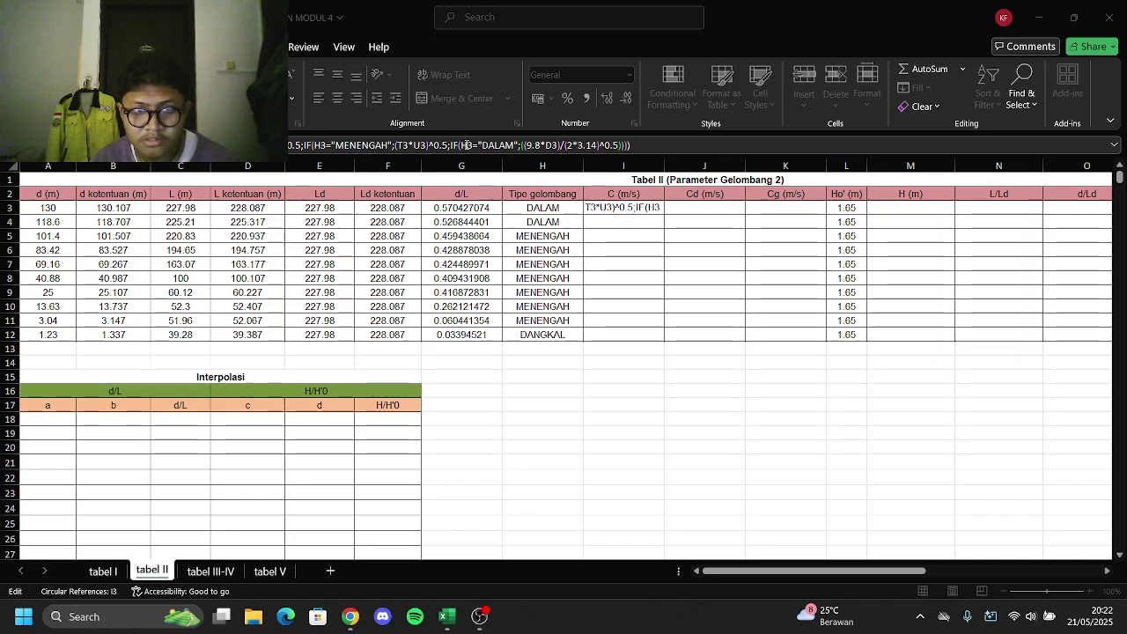
{"action": "left_click", "coordinate": [466, 145]}
{"action": "key", "text": "Return"}
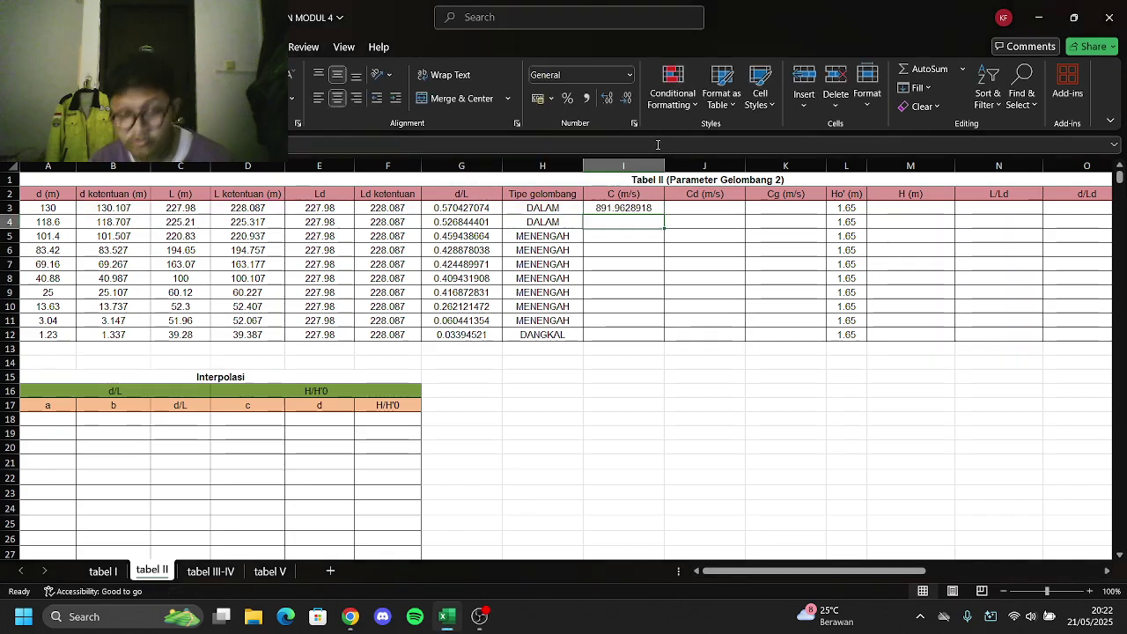
{"action": "left_click", "coordinate": [648, 210]}
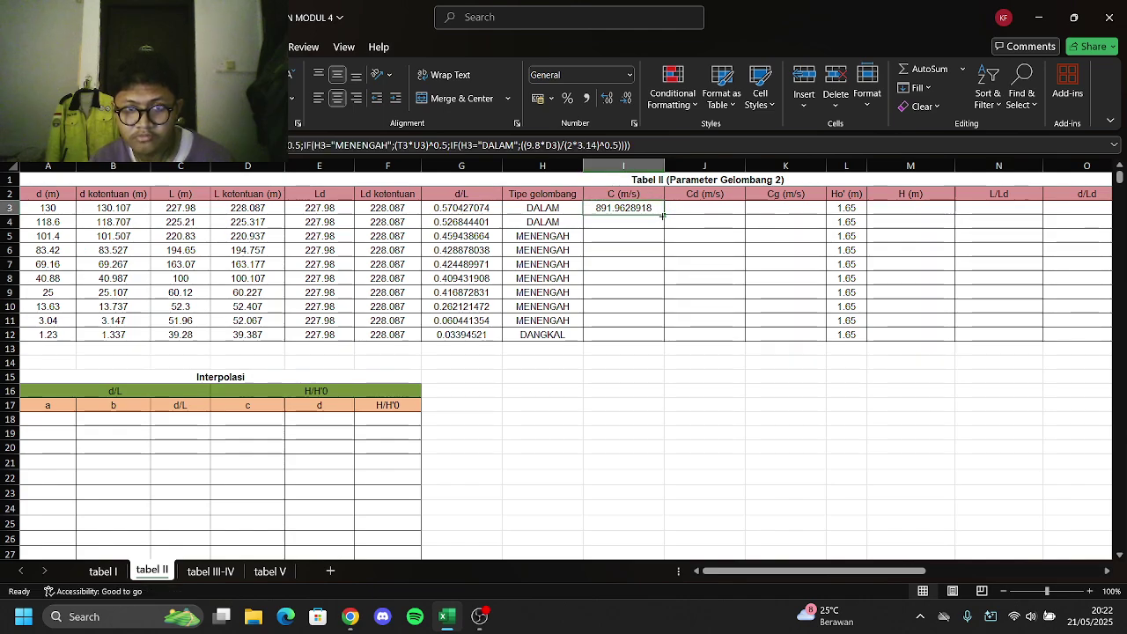
{"action": "double_click", "coordinate": [663, 212]}
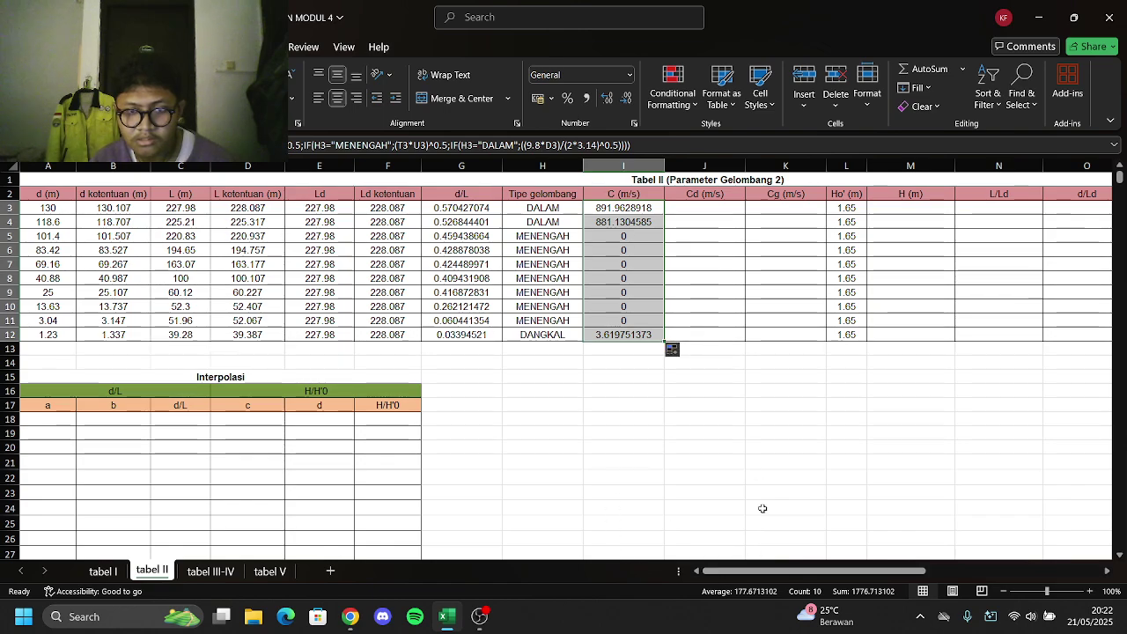
Try to fill the gL/2phi formula from T3 down the column, and undo the fill
{"action": "left_click_drag", "start_coordinate": [758, 573], "coordinate": [928, 573]}
{"action": "left_click", "coordinate": [694, 209]}
{"action": "left_click_drag", "start_coordinate": [700, 216], "coordinate": [702, 324]}
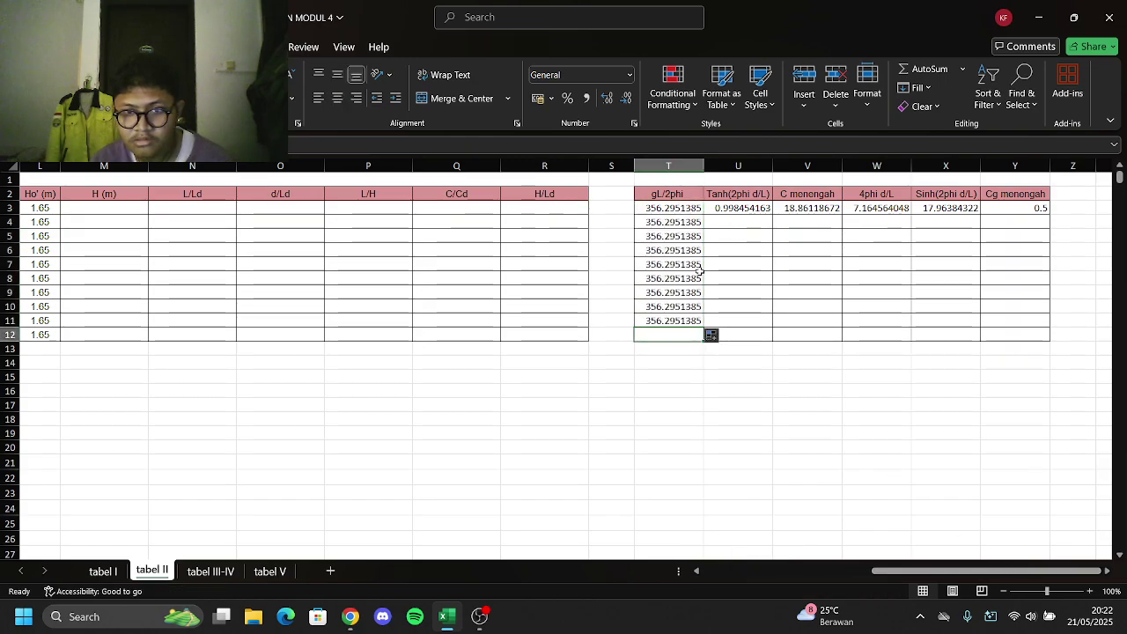
{"action": "key", "text": "ctrl+z"}
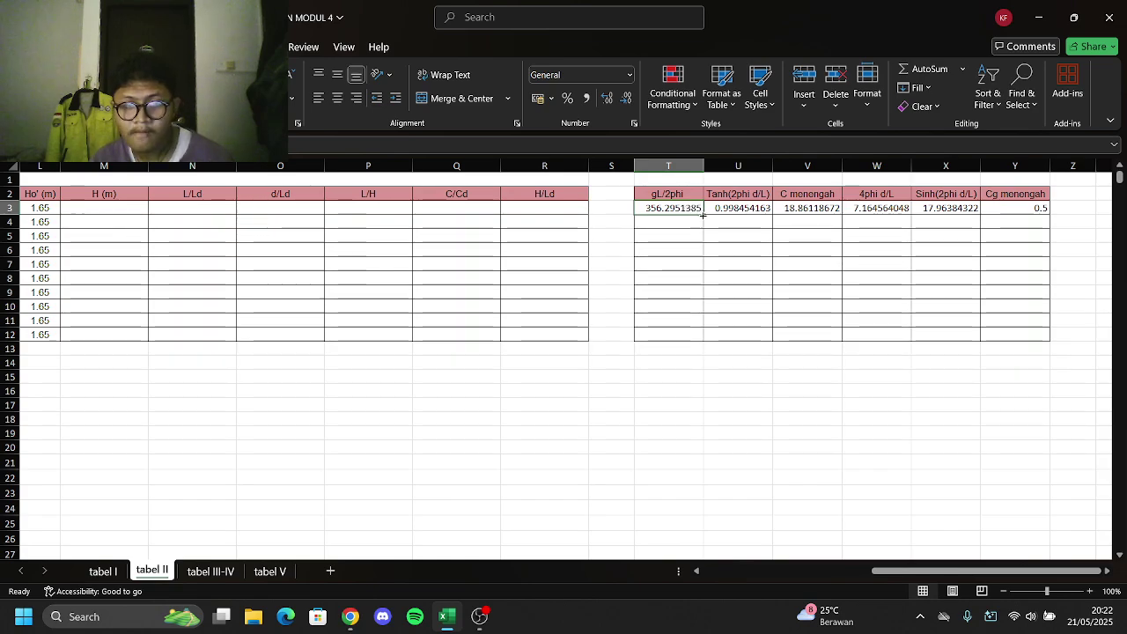
Compare the depth, wavelength and wave-parameter columns of tabel II with the completed tabel I
{"action": "left_click", "coordinate": [856, 570]}
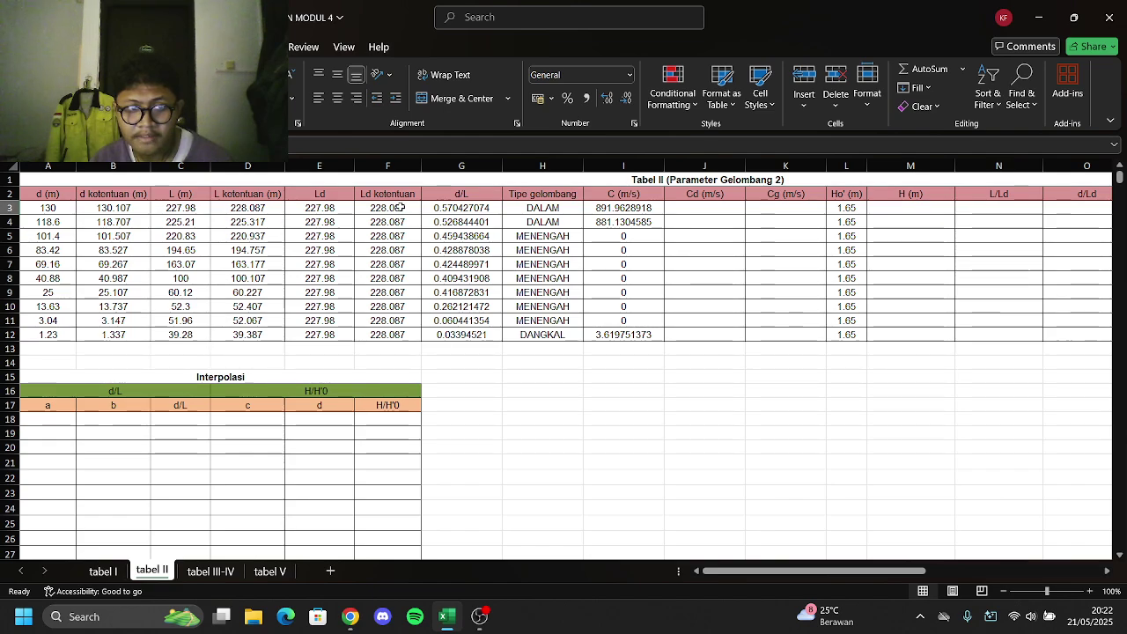
{"action": "left_click", "coordinate": [385, 222]}
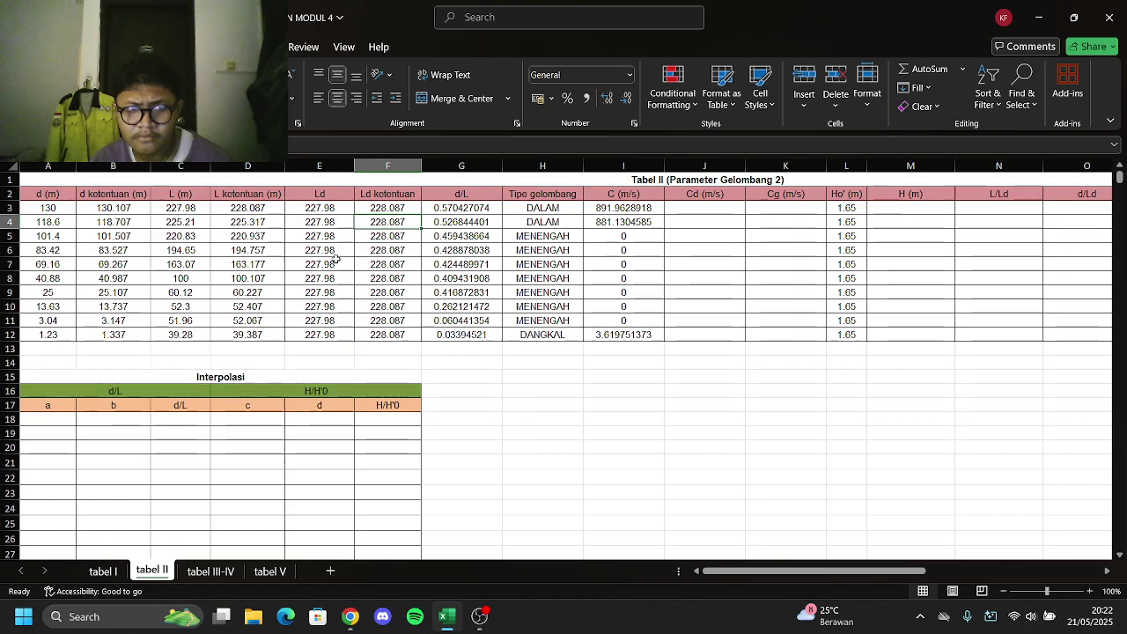
{"action": "left_click_drag", "start_coordinate": [704, 572], "coordinate": [874, 572]}
{"action": "left_click", "coordinate": [102, 570]}
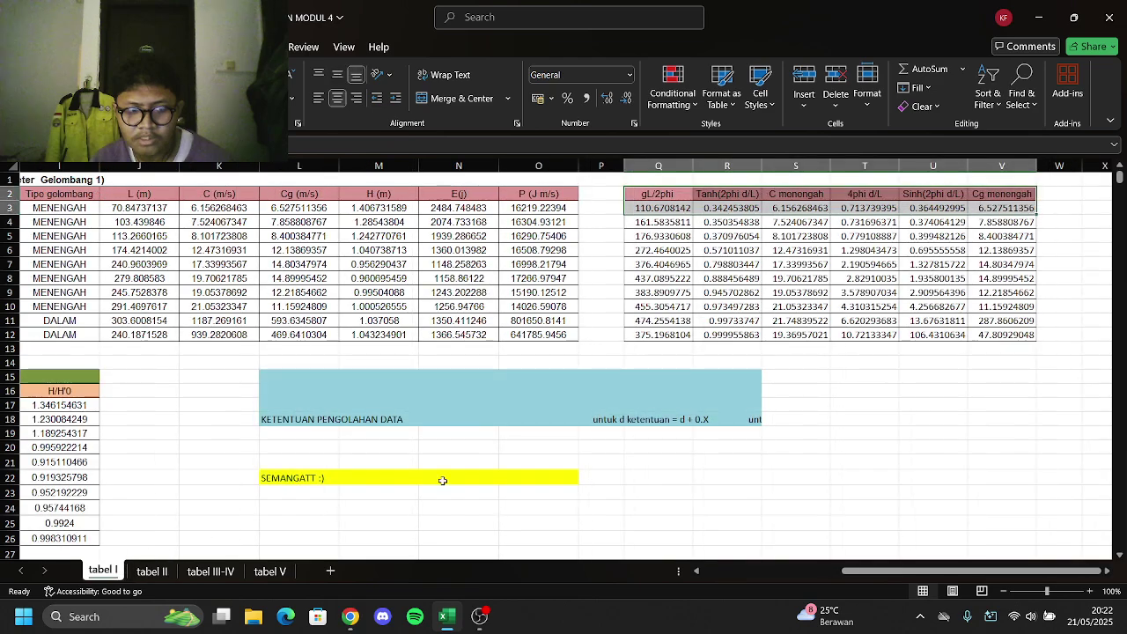
{"action": "left_click_drag", "start_coordinate": [904, 566], "coordinate": [360, 572]}
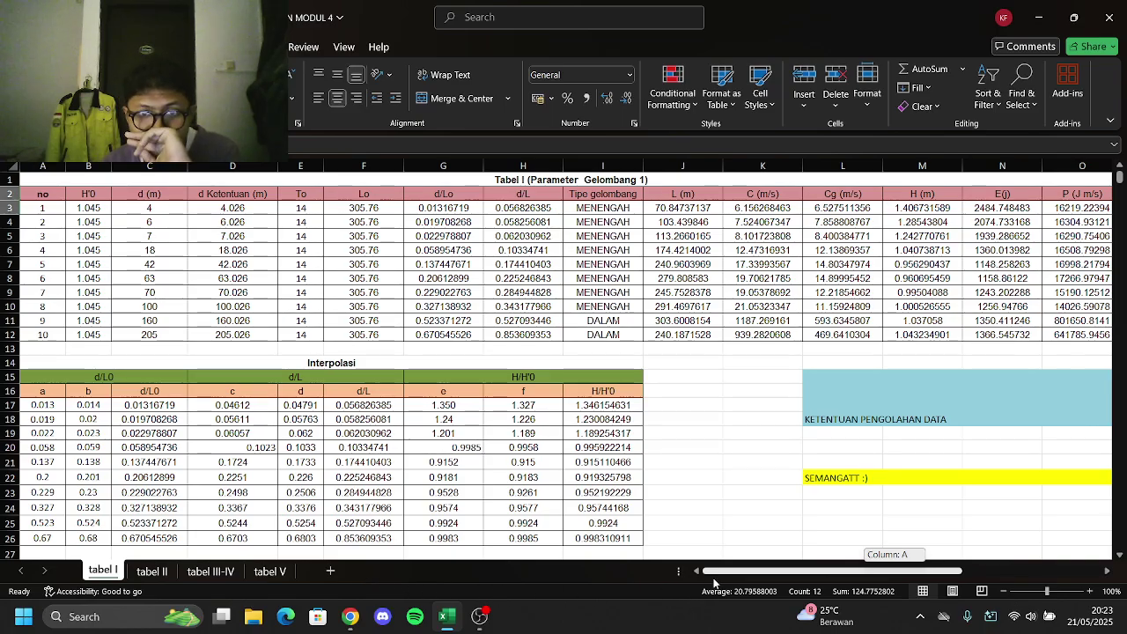
{"action": "left_click_drag", "start_coordinate": [716, 570], "coordinate": [787, 570]}
{"action": "left_click", "coordinate": [164, 572]}
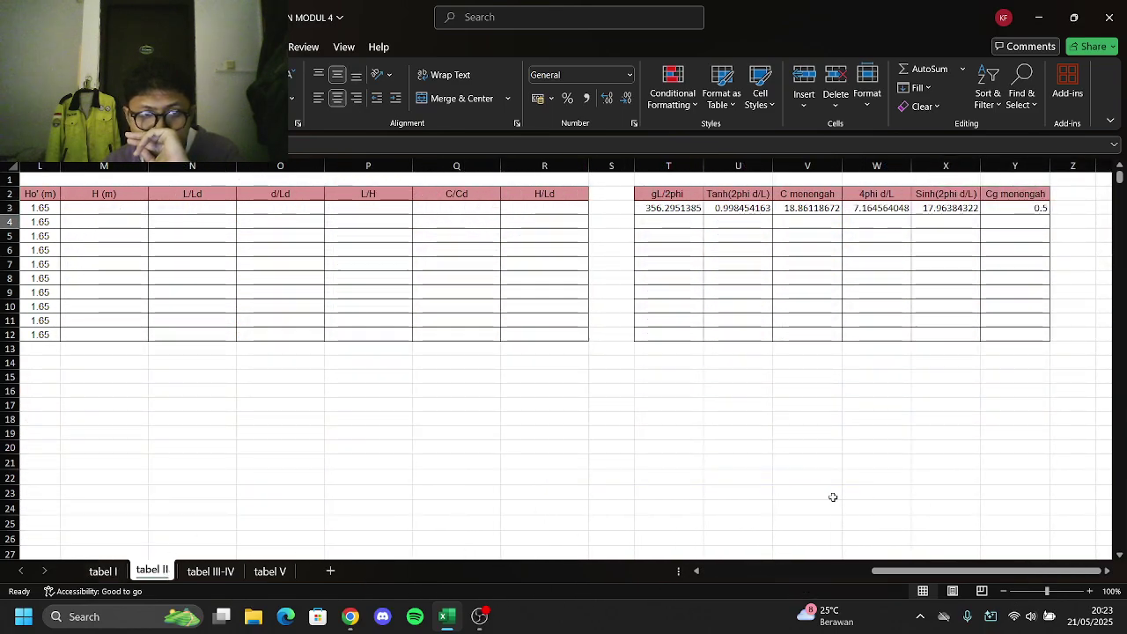
{"action": "left_click_drag", "start_coordinate": [880, 570], "coordinate": [586, 600]}
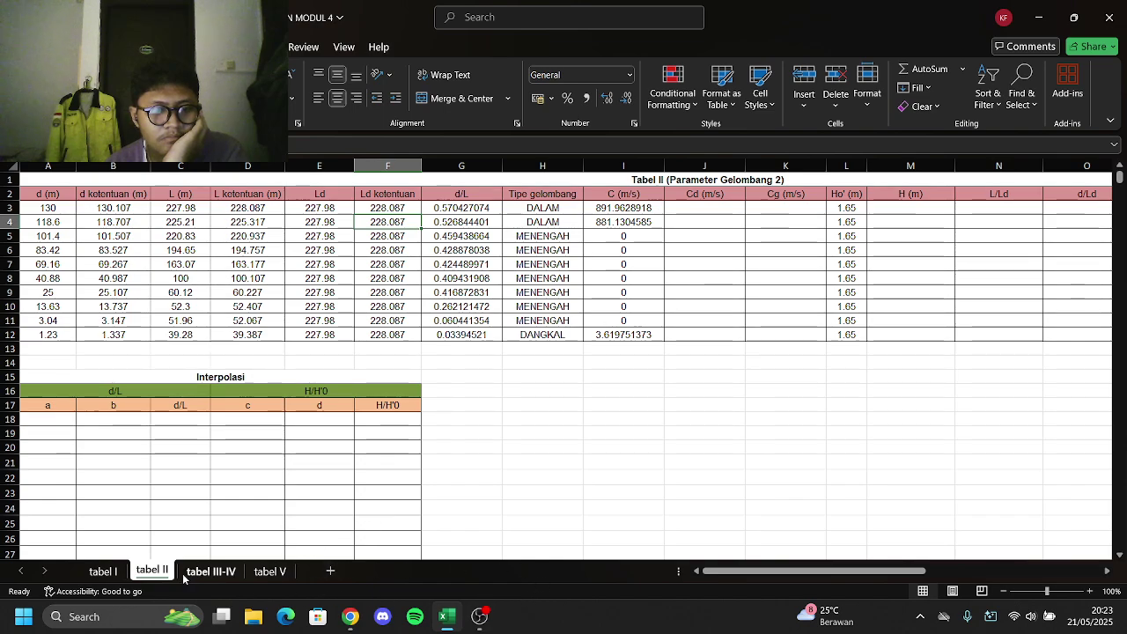
Fill the gL/2phi through Sinh(2phi d/L) formulas in T3:X3 of tabel II down to row 12
{"action": "scroll", "coordinate": [554, 504], "scroll_direction": "right", "scroll_amount": 5}
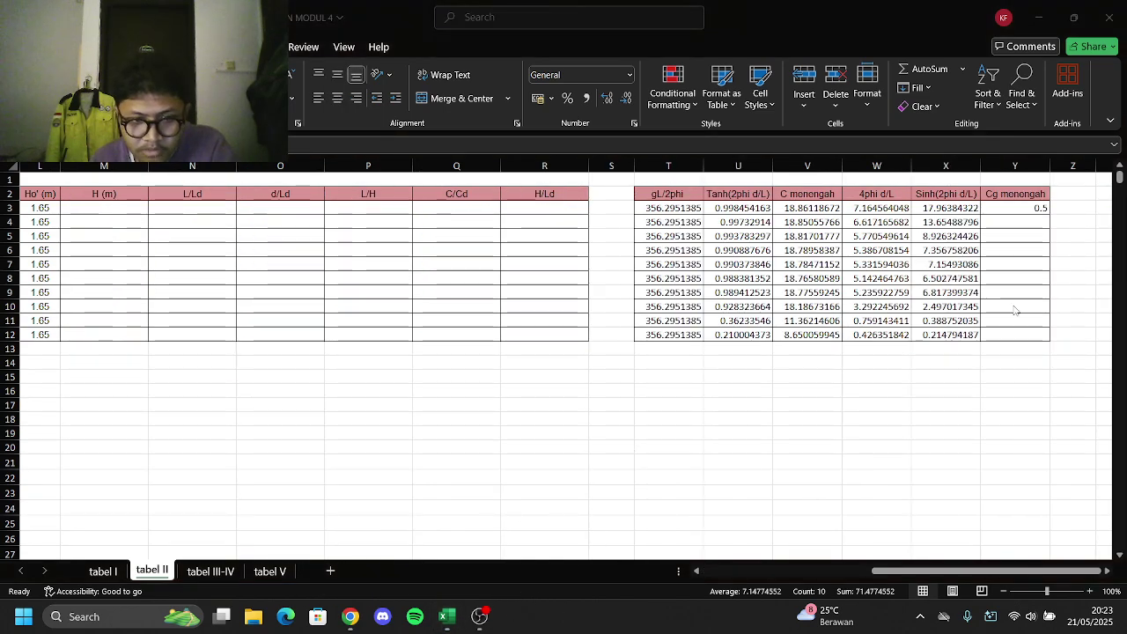
{"action": "left_click", "coordinate": [1029, 207]}
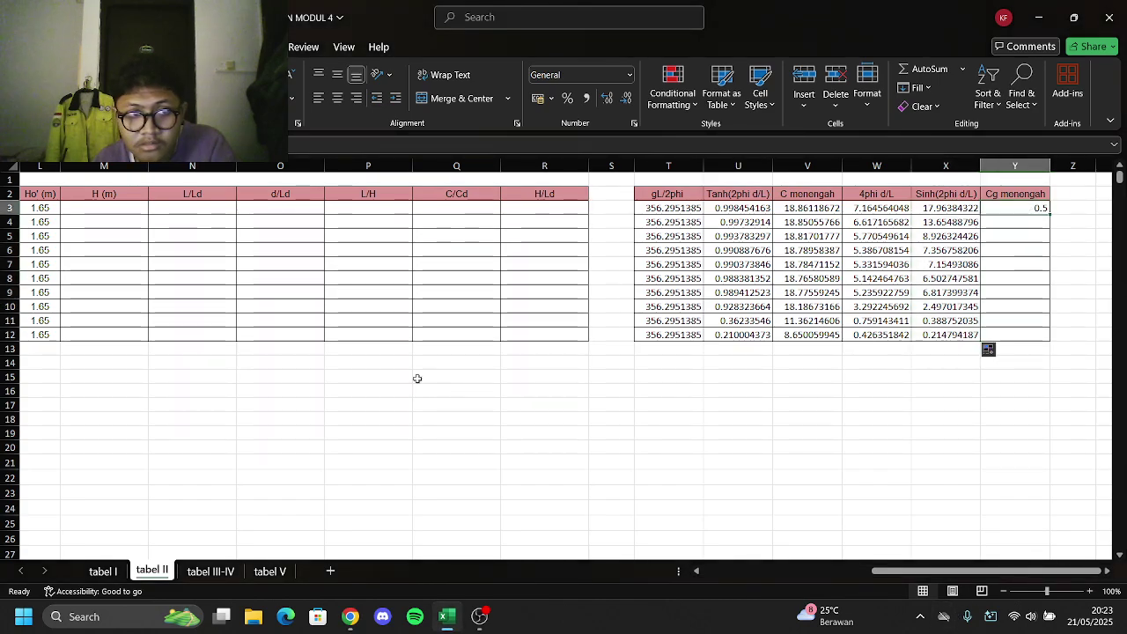
Enter =MAX(I3:$I$12) in J3 of the Cd (m/s) column and fill it down to row 12
{"action": "left_click_drag", "start_coordinate": [985, 571], "coordinate": [546, 596]}
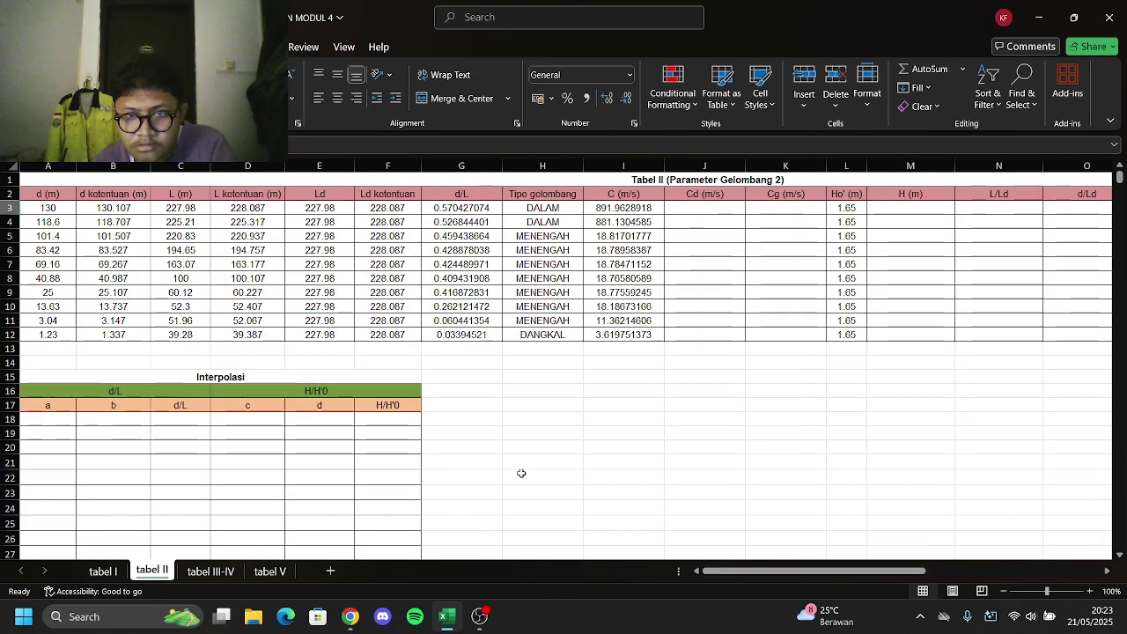
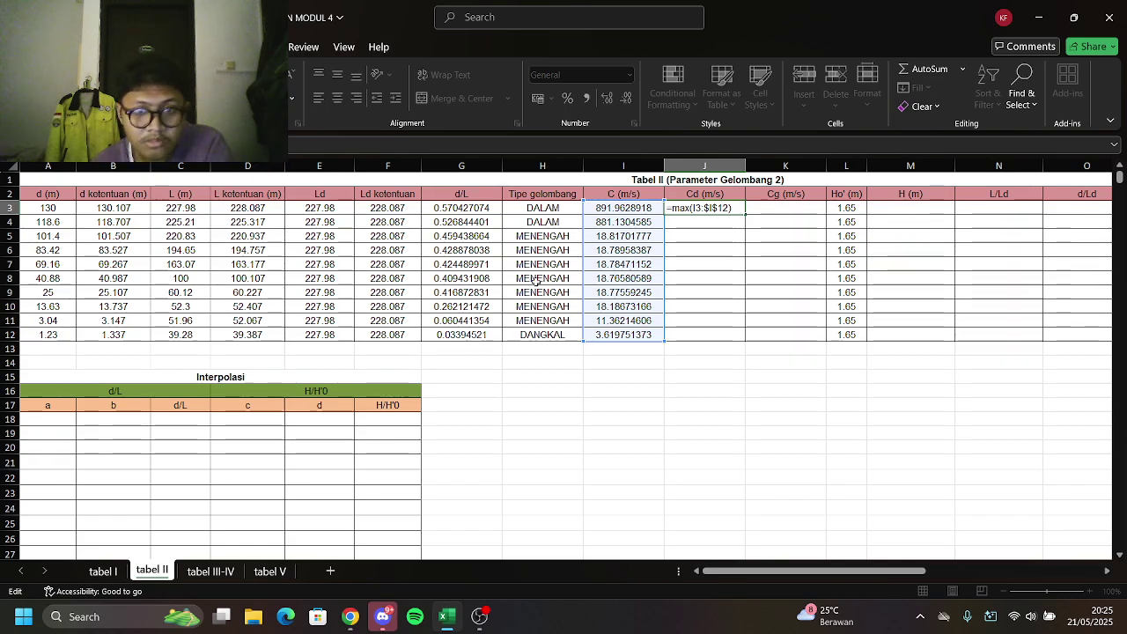
{"action": "key", "text": "Return"}
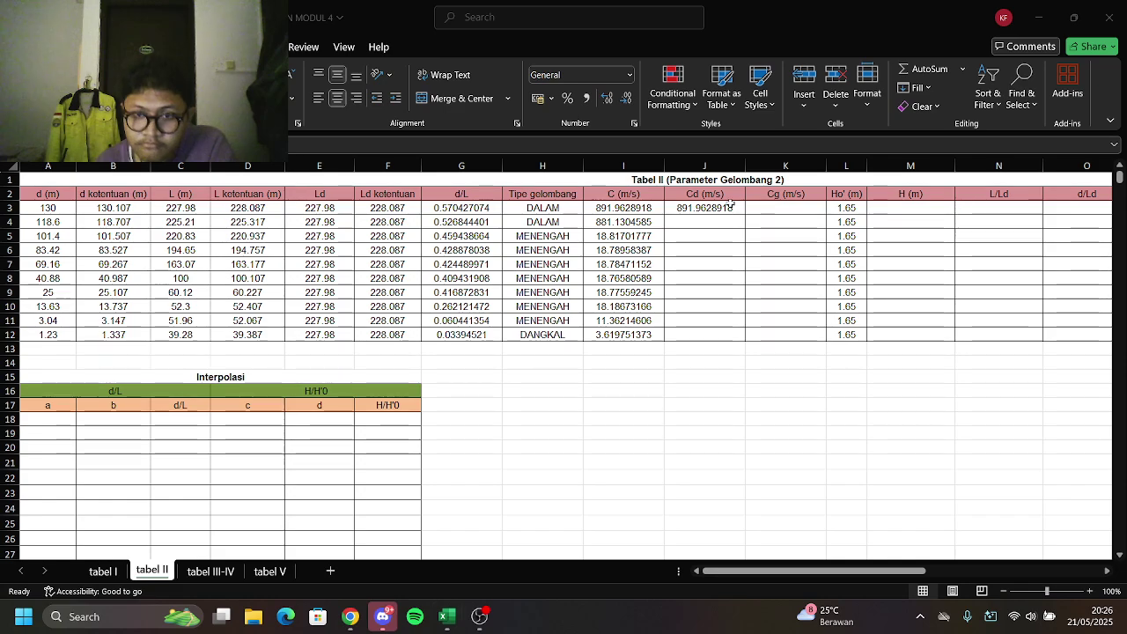
{"action": "left_click_drag", "start_coordinate": [744, 214], "coordinate": [749, 340]}
Correct the Cg menengah formula in Y3 and fill it down to row 12
{"action": "left_click_drag", "start_coordinate": [697, 569], "coordinate": [985, 572]}
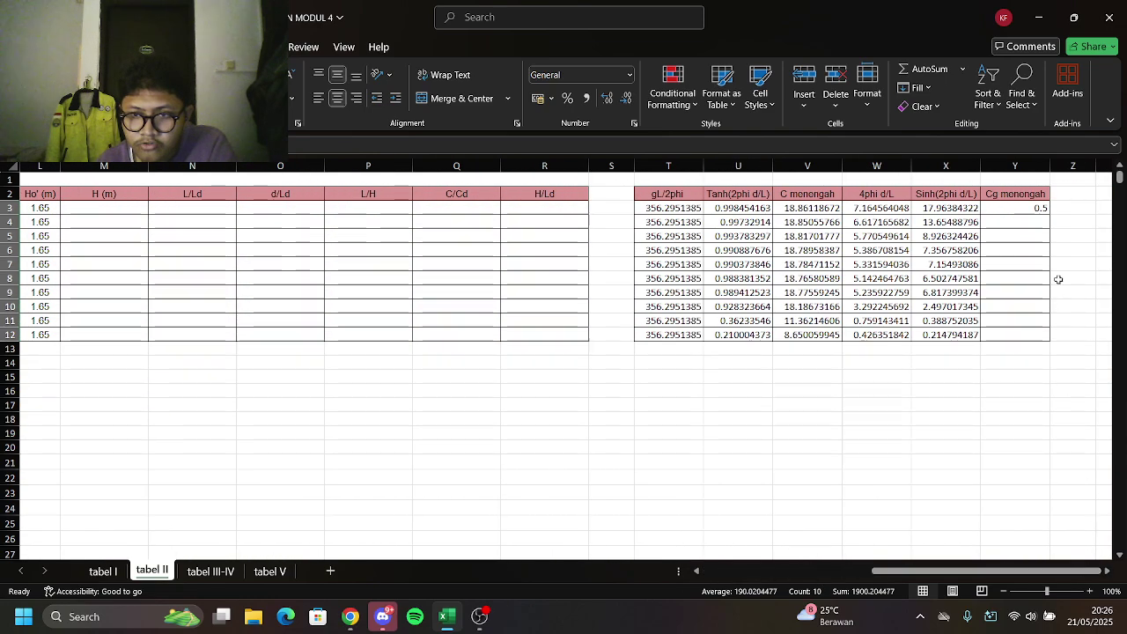
{"action": "left_click", "coordinate": [1014, 208]}
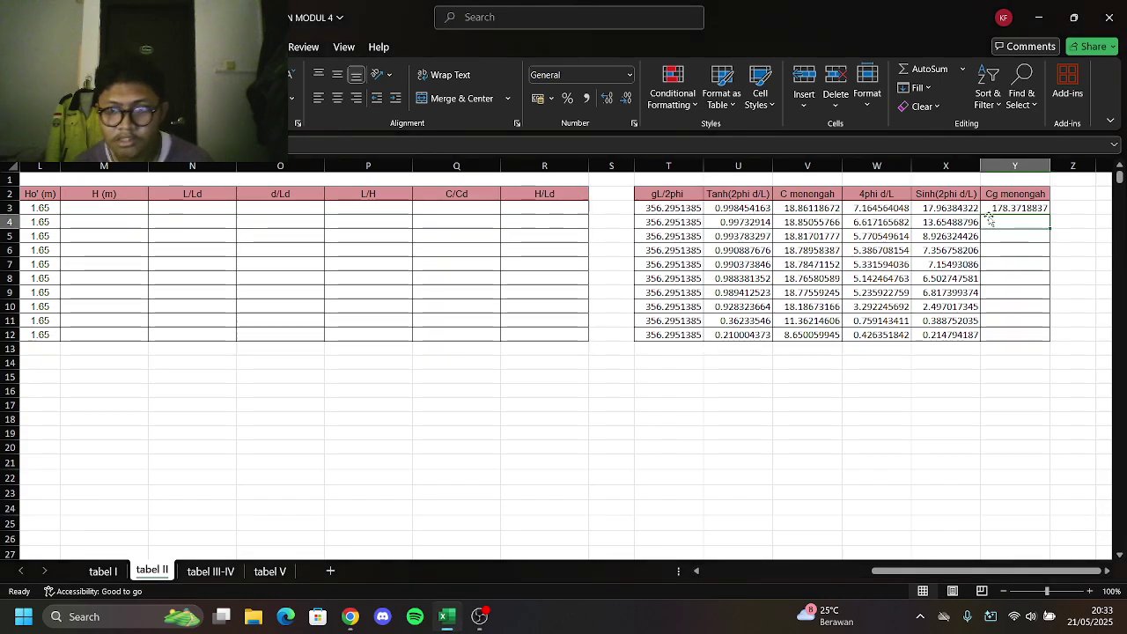
{"action": "left_click", "coordinate": [1014, 210]}
{"action": "left_click_drag", "start_coordinate": [1050, 214], "coordinate": [1050, 338]}
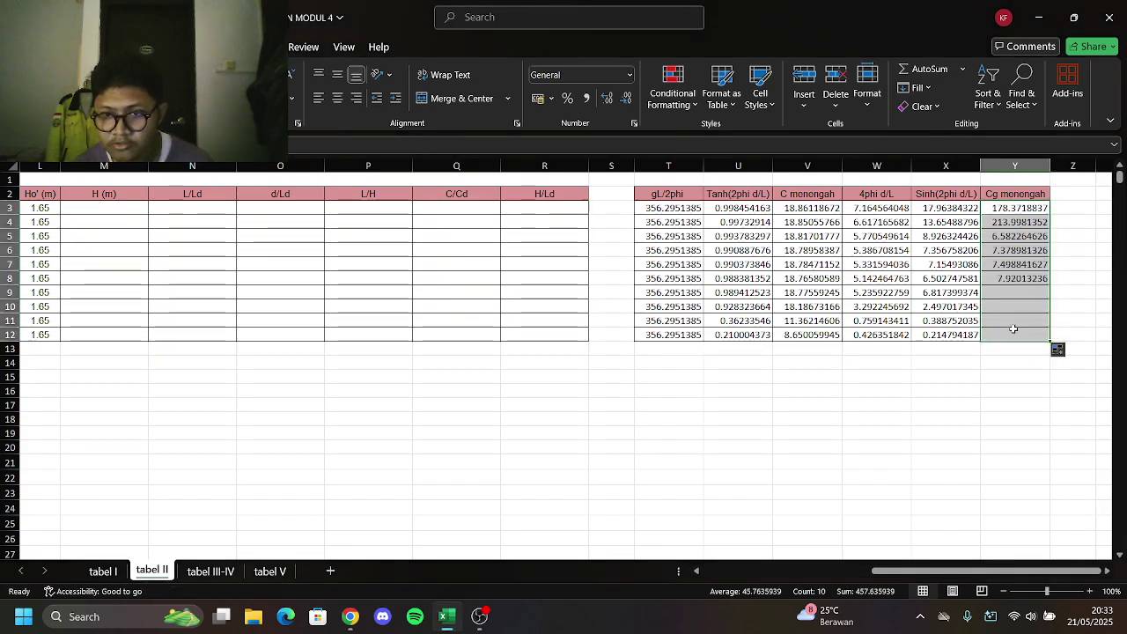
Check the Cg (m/s) formula in tabel I as the model for K3 in tabel II
{"action": "left_click_drag", "start_coordinate": [881, 568], "coordinate": [715, 568]}
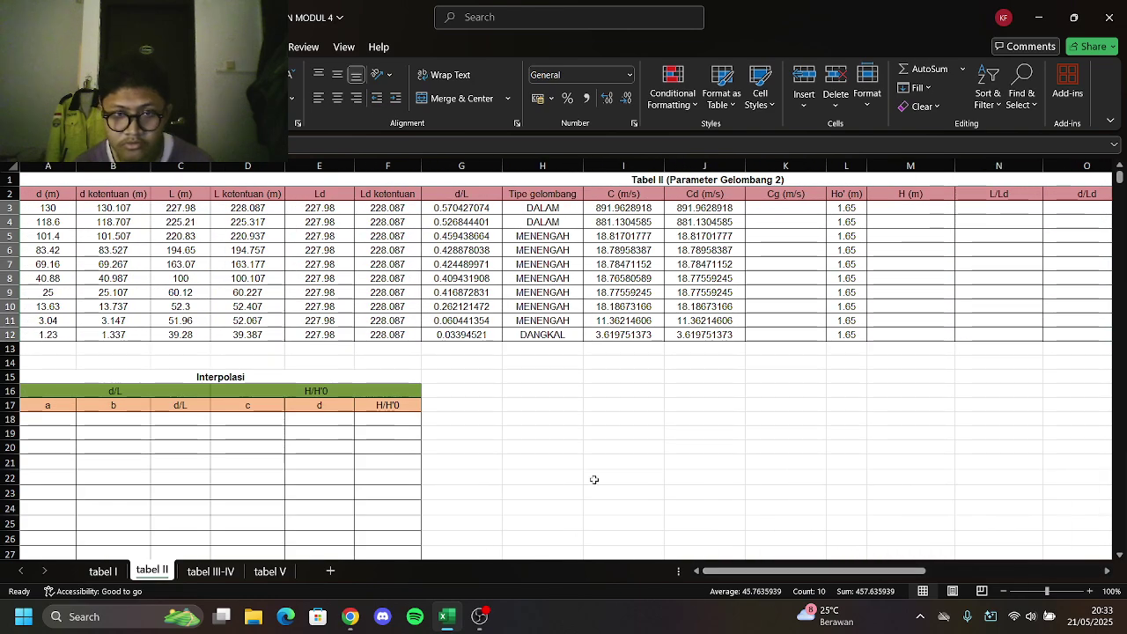
{"action": "left_click", "coordinate": [770, 208]}
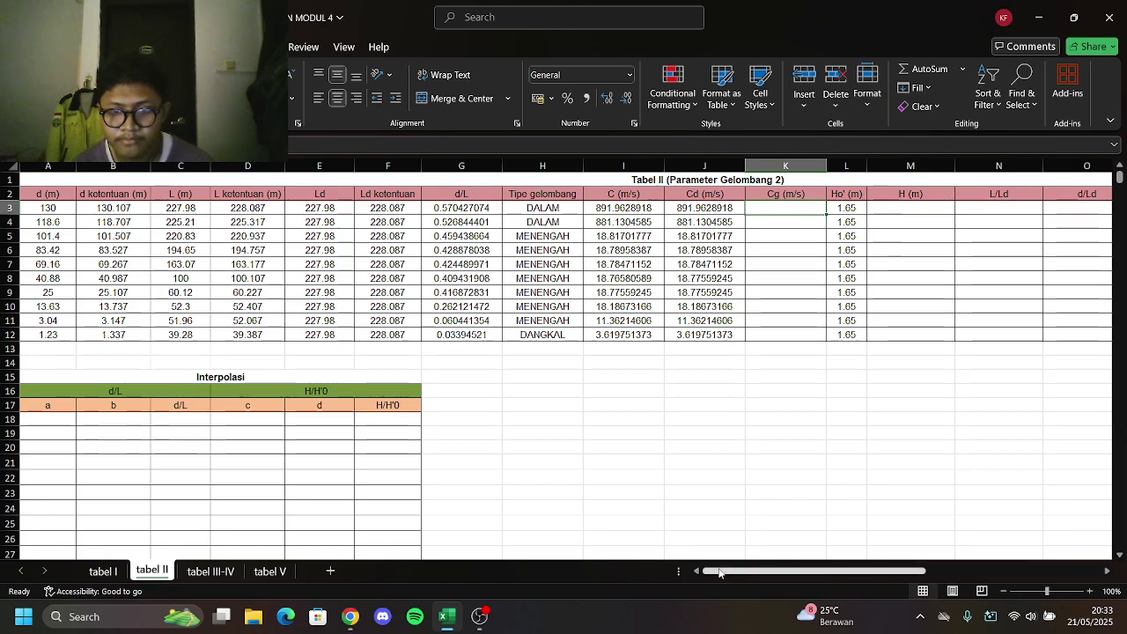
{"action": "mouse_move", "coordinate": [719, 573]}
{"action": "left_mouse_down"}
{"action": "mouse_move", "coordinate": [895, 571]}
{"action": "mouse_move", "coordinate": [720, 570]}
{"action": "left_mouse_up"}
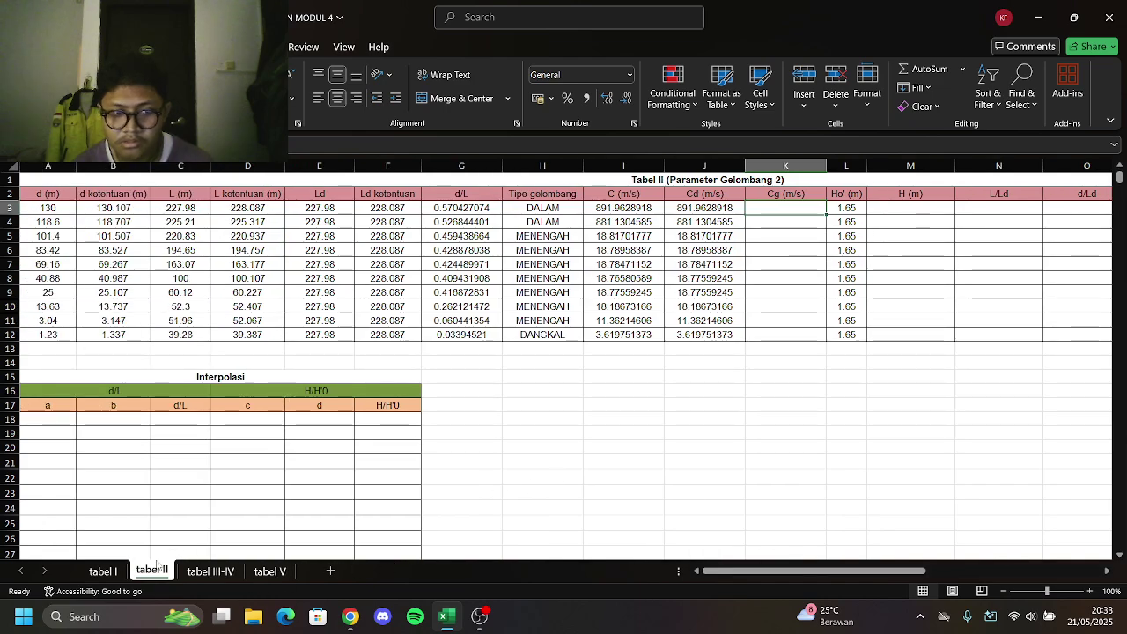
{"action": "left_click", "coordinate": [103, 570]}
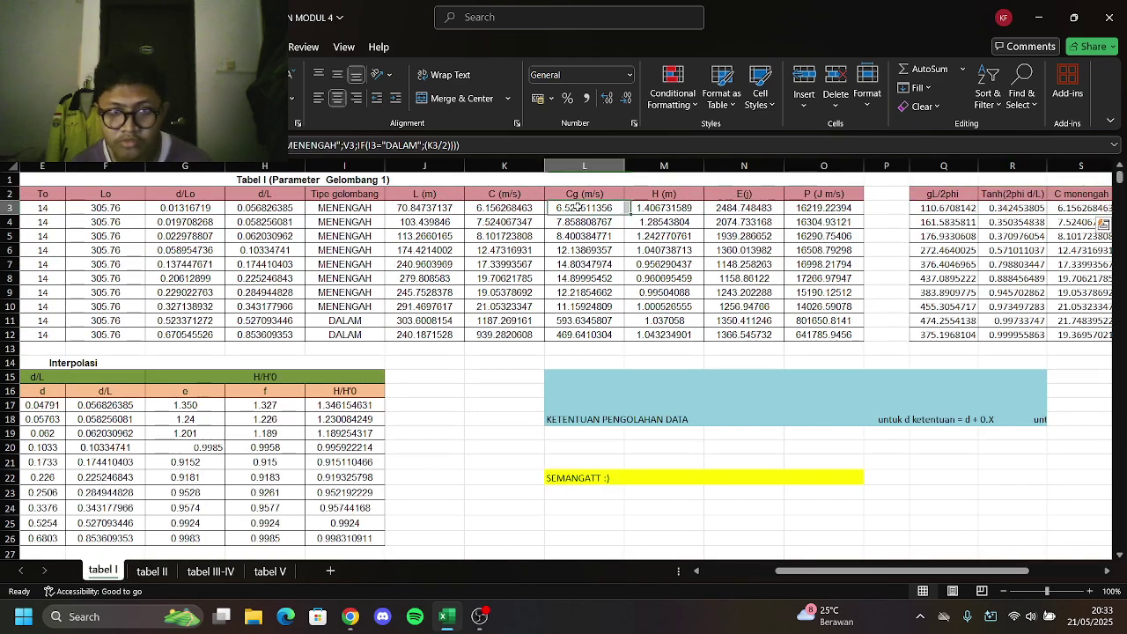
{"action": "left_click", "coordinate": [210, 570]}
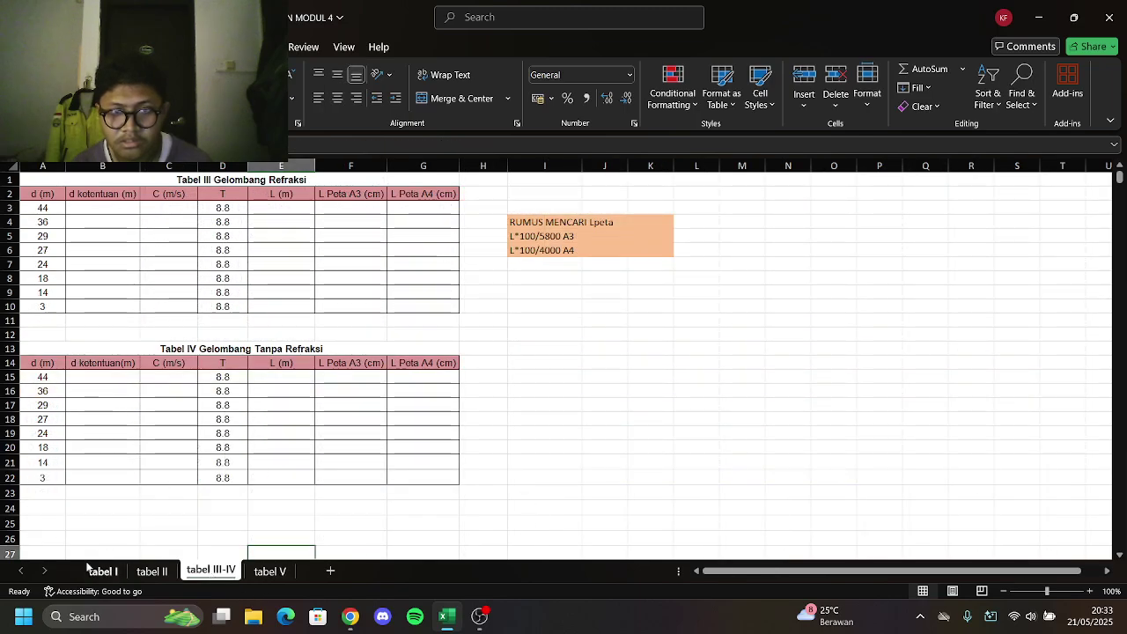
{"action": "left_click", "coordinate": [151, 571]}
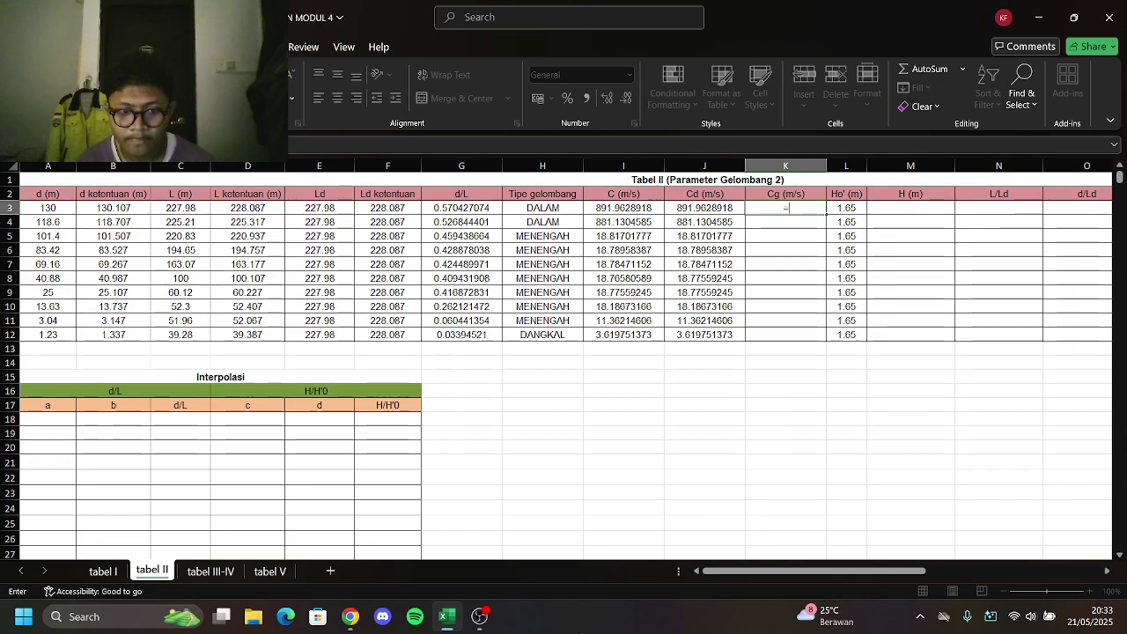
Enter =IF(H3="DANGKAL";I3;IF(H3="MENENGAH";Y3;IF(H3="DALAM";(I3/2)))) in K3 of the Cg (m/s) column and fill it down to row 12
{"action": "type", "text": "=IF(H3=\"DANGKAL\";I3;IF(H3=\"MENENGAH\";Y3;IF(H3=\"DALAM\";(I3/2))))"}
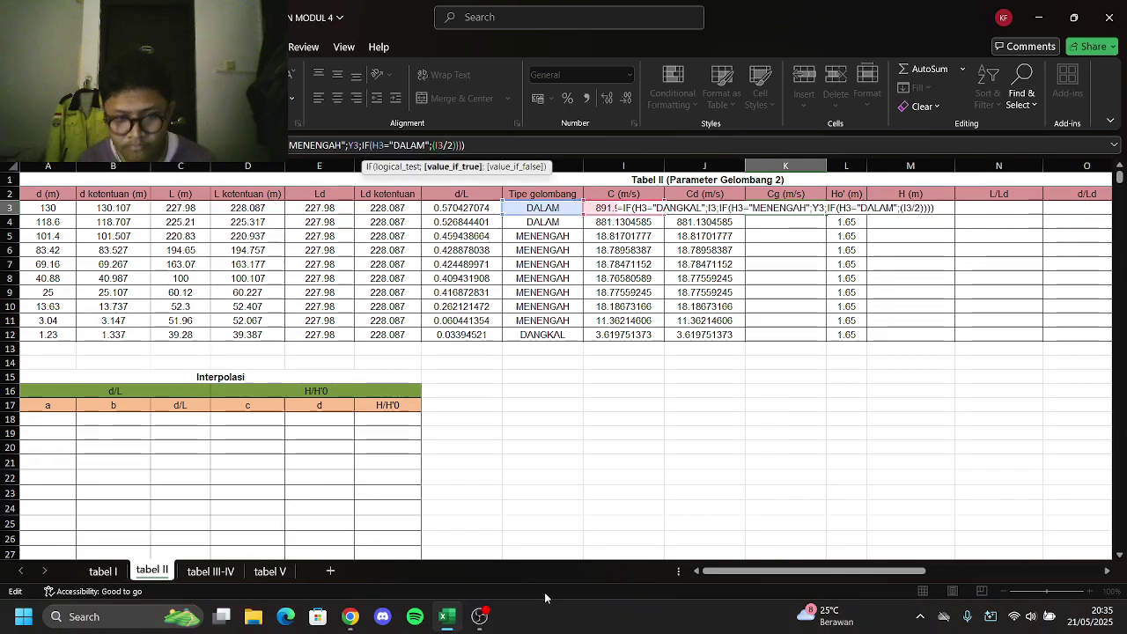
{"action": "left_click", "coordinate": [479, 148]}
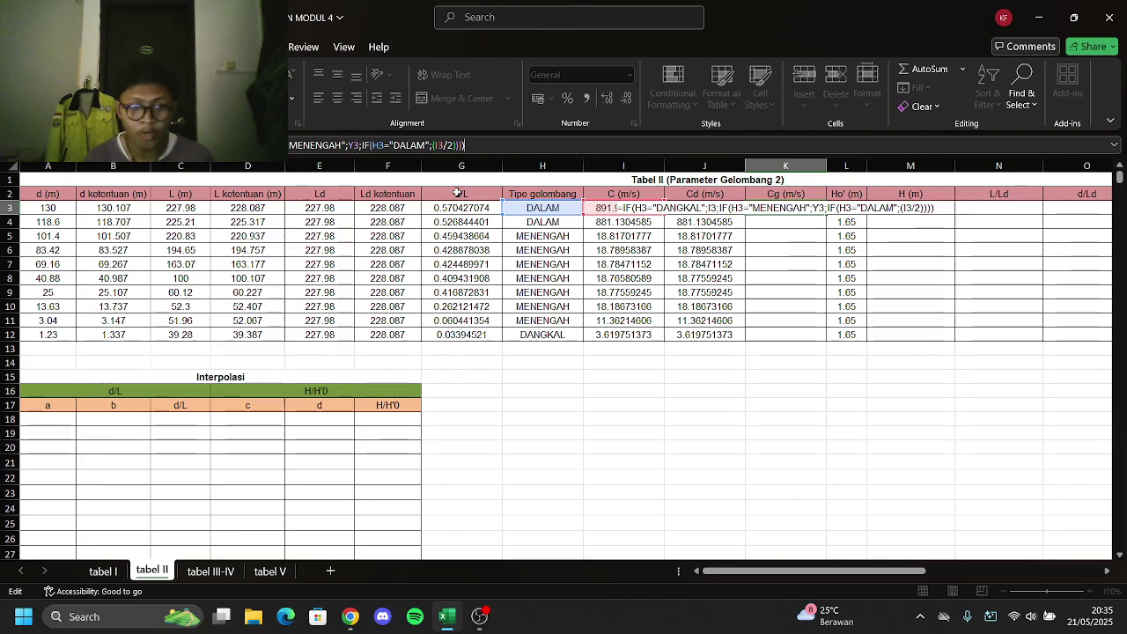
{"action": "key", "text": "Return"}
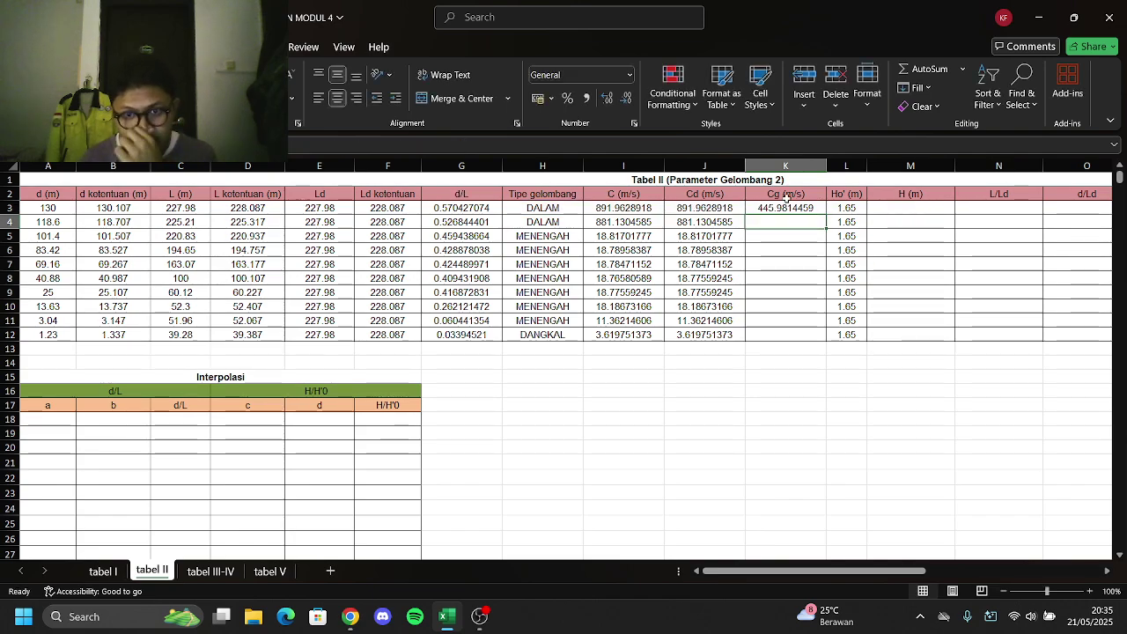
{"action": "left_click", "coordinate": [786, 207]}
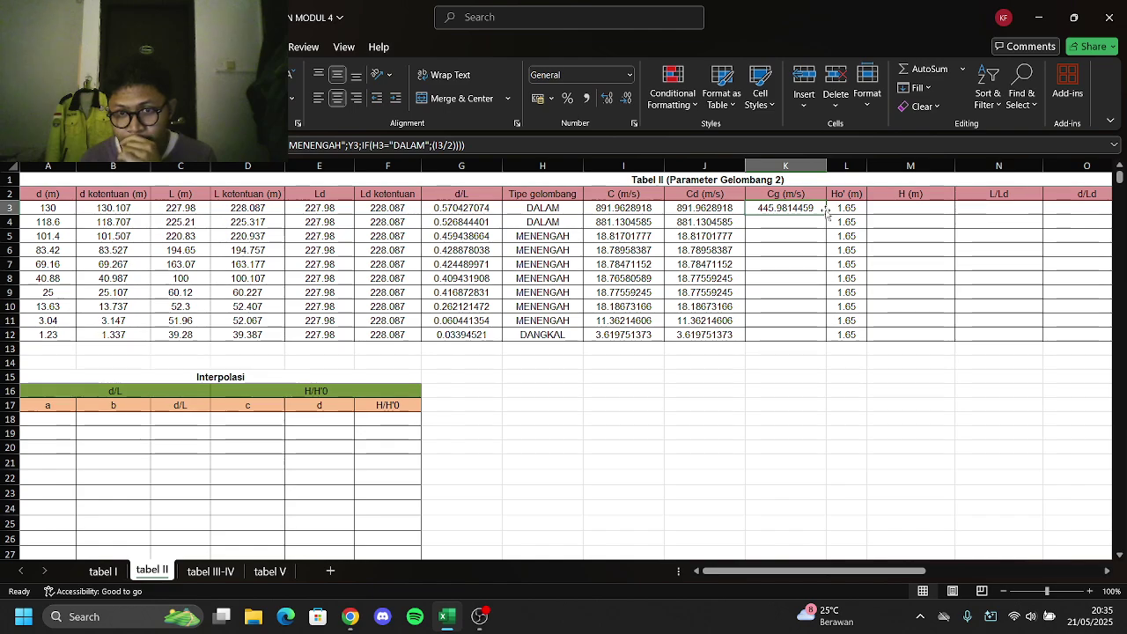
{"action": "left_click_drag", "start_coordinate": [825, 211], "coordinate": [831, 348]}
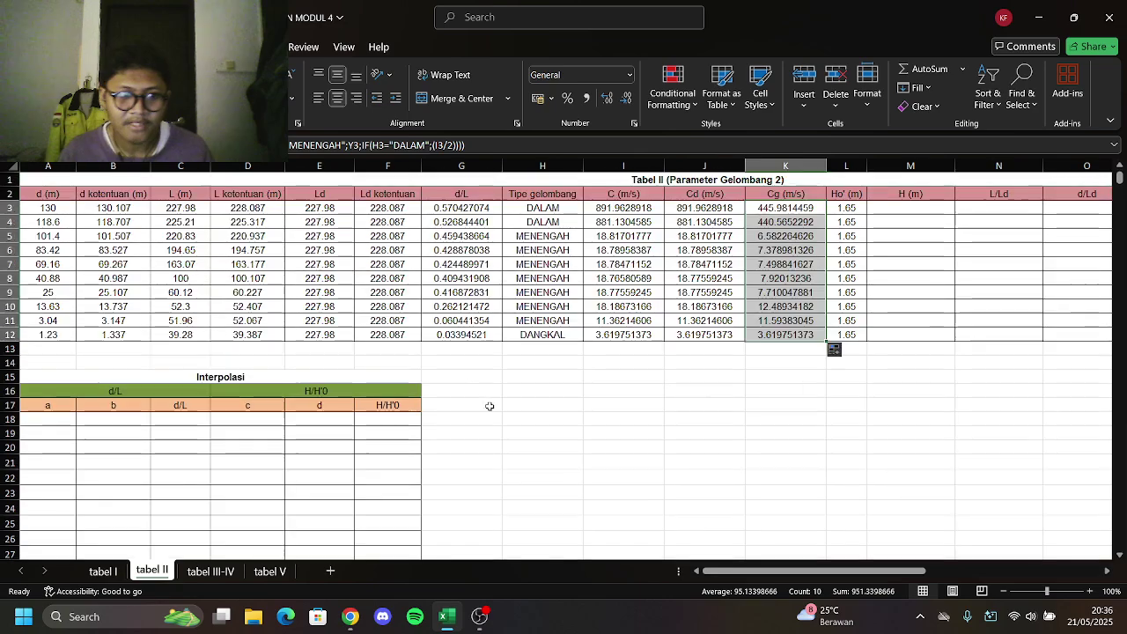
Link C18, the first d/L cell of the Interpolasi table, to the d/L value in G3
{"action": "left_click", "coordinate": [907, 207]}
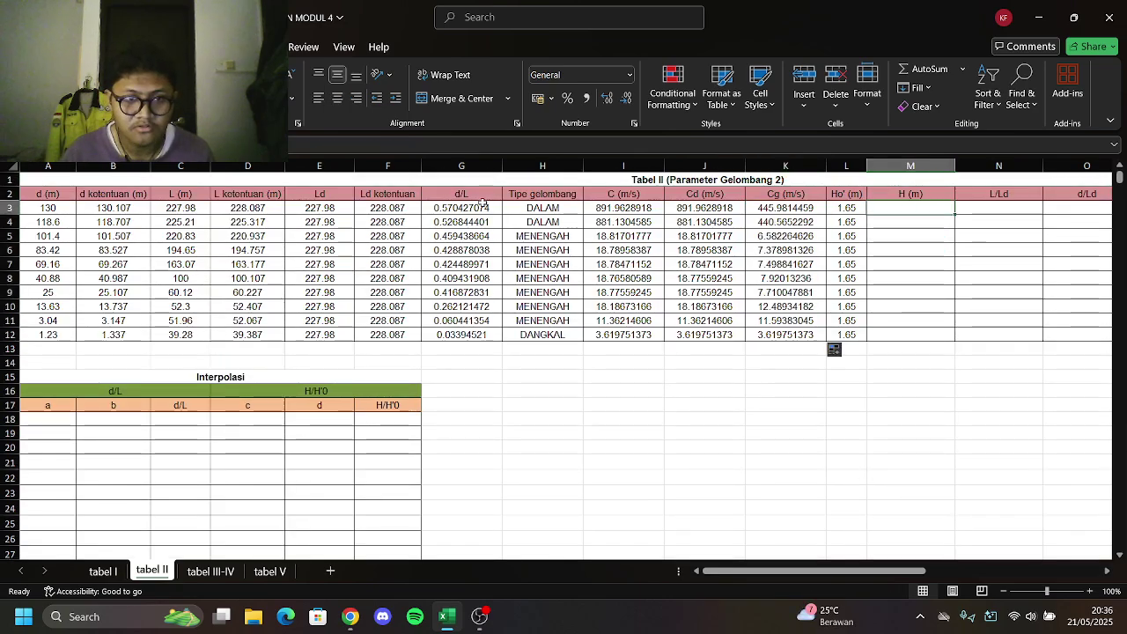
{"action": "left_click_drag", "start_coordinate": [481, 208], "coordinate": [463, 335]}
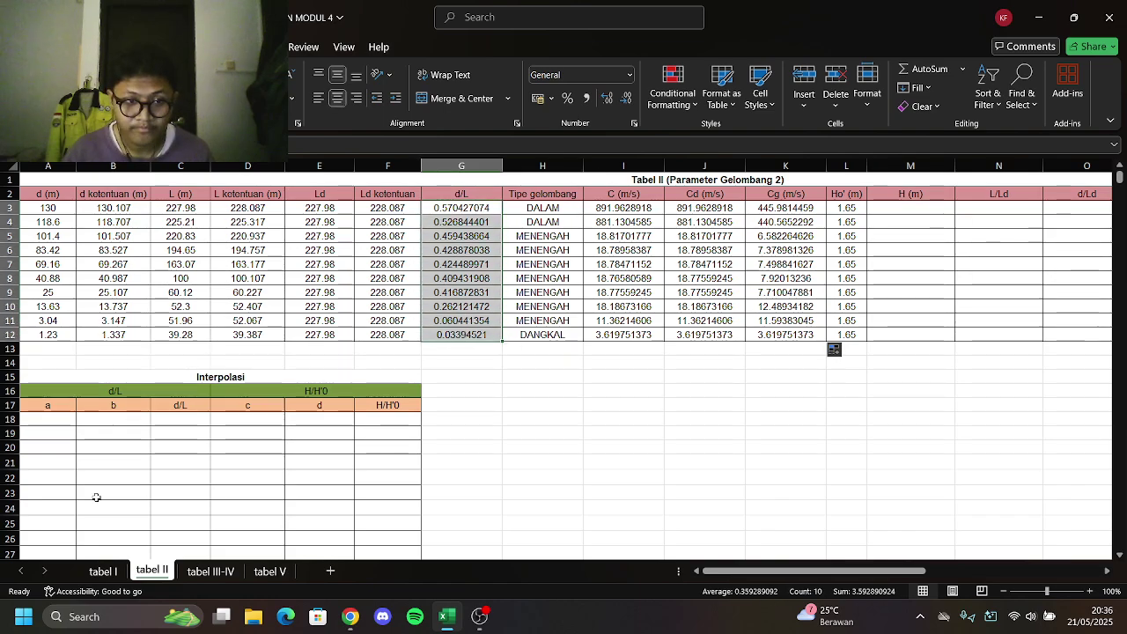
{"action": "left_click", "coordinate": [181, 419]}
{"action": "type", "text": "="}
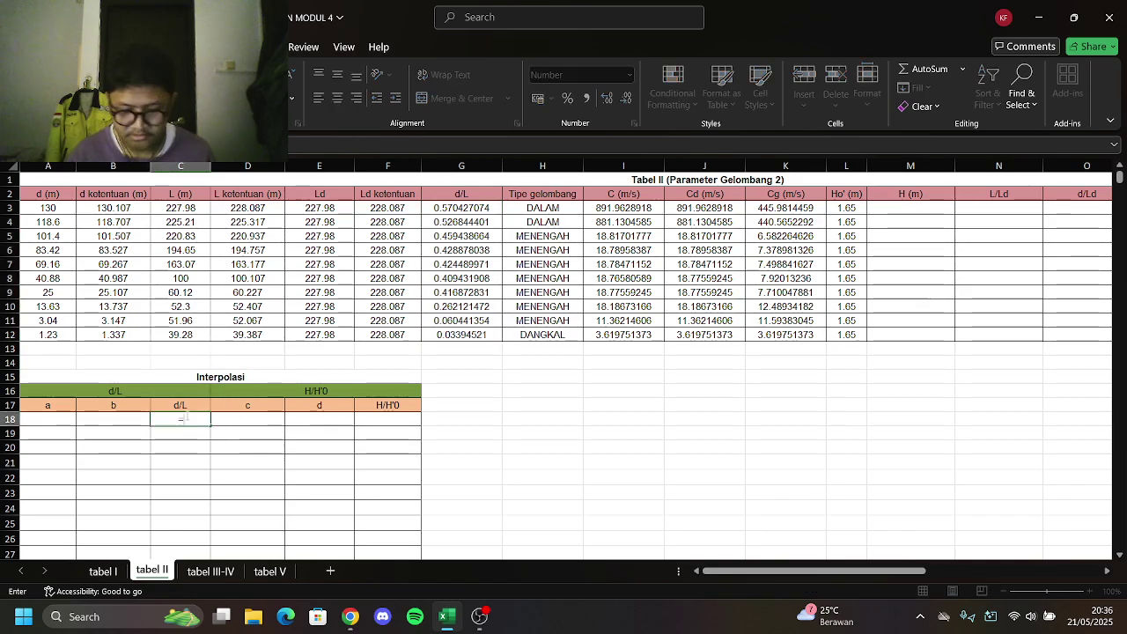
{"action": "left_click", "coordinate": [463, 209]}
{"action": "key", "text": "Return"}
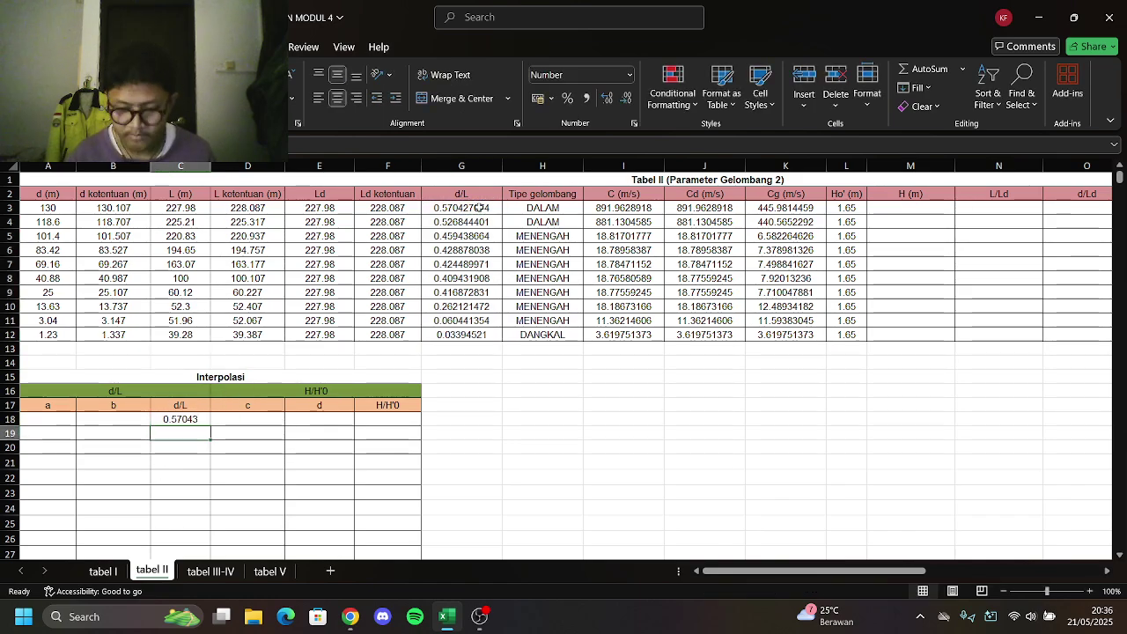
Fill the d/L reference in C18 down to C27 of the Interpolasi table
{"action": "scroll", "coordinate": [244, 464], "scroll_direction": "down", "scroll_amount": 2}
{"action": "scroll", "coordinate": [220, 334], "scroll_direction": "up", "scroll_amount": 2}
{"action": "scroll", "coordinate": [220, 334], "scroll_direction": "down", "scroll_amount": 2}
{"action": "left_click", "coordinate": [199, 349]}
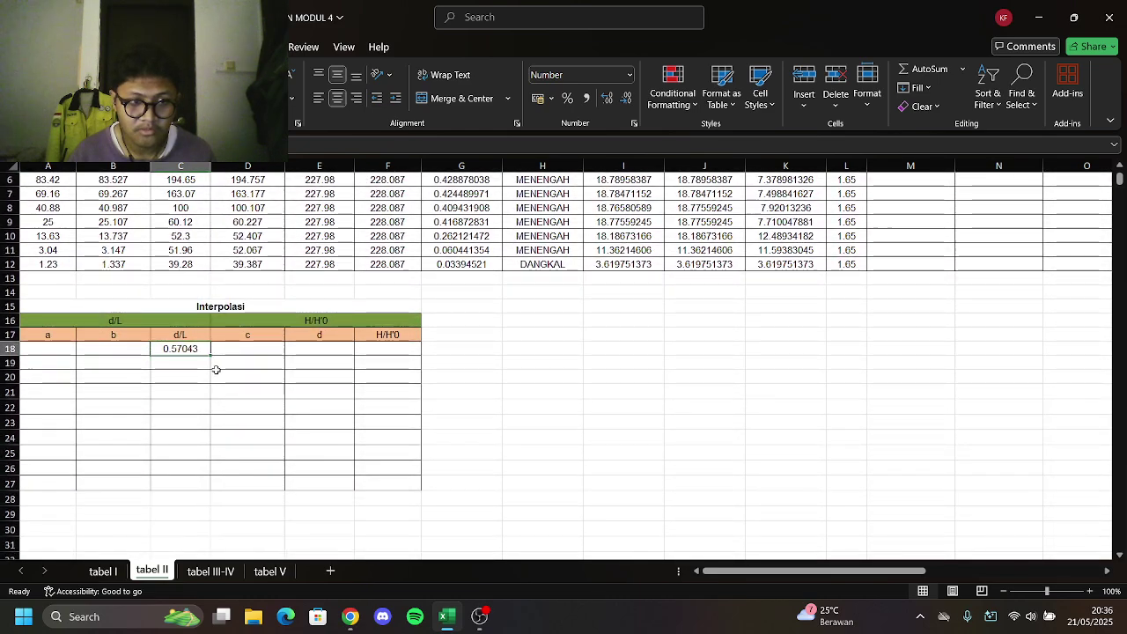
{"action": "left_click_drag", "start_coordinate": [212, 352], "coordinate": [221, 486]}
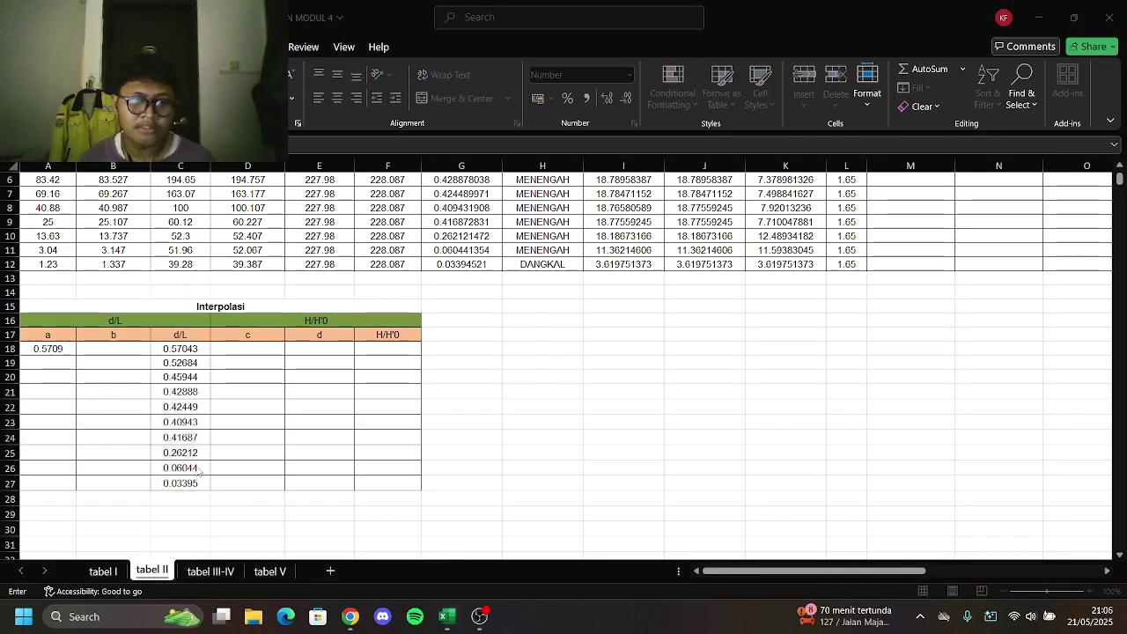
Look up the H/H'0 values for 0.416 and 0.417 in Table C-1 of the MODUL 4 document in Chrome for row 24
{"action": "scroll", "coordinate": [198, 414], "scroll_direction": "up", "scroll_amount": 2}
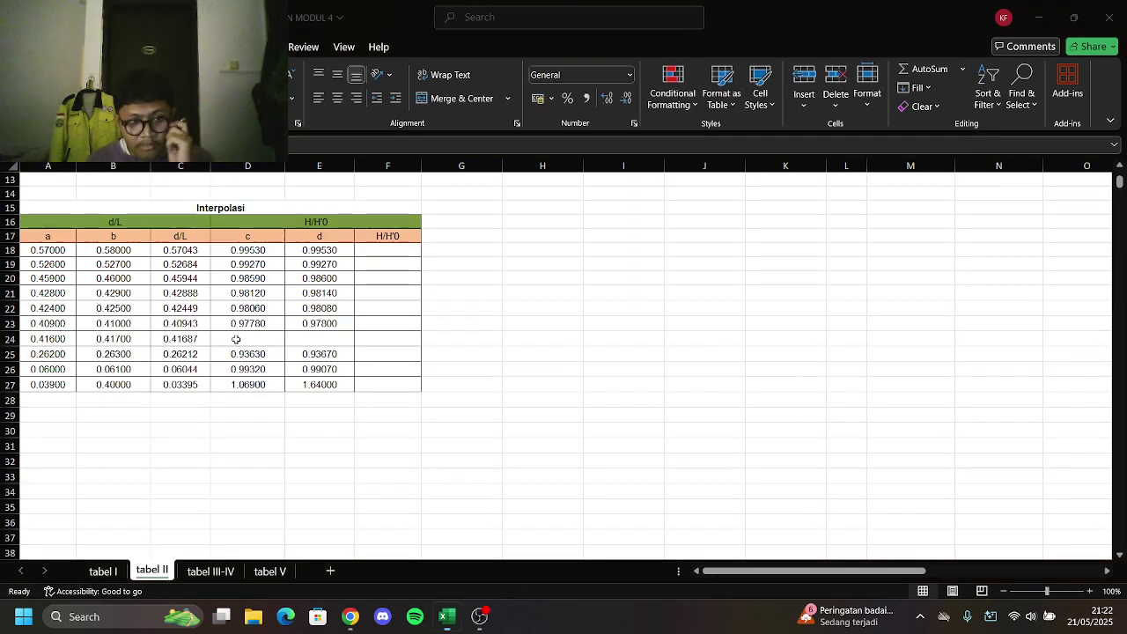
{"action": "left_click", "coordinate": [236, 339]}
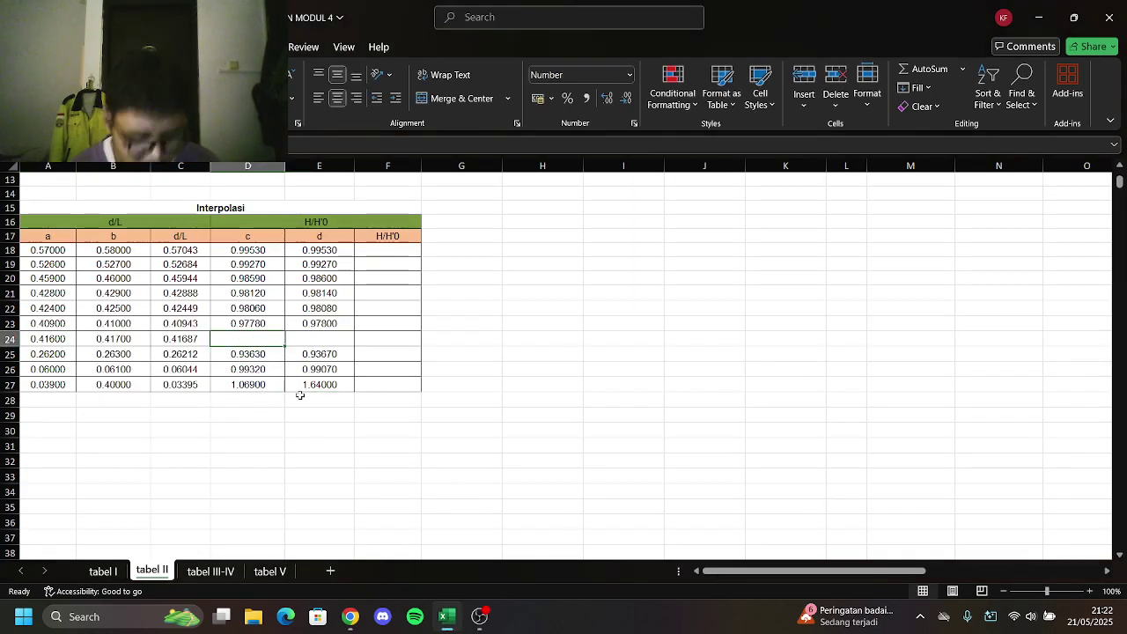
{"action": "key", "text": "alt+Tab"}
{"action": "key", "text": "alt+Tab"}
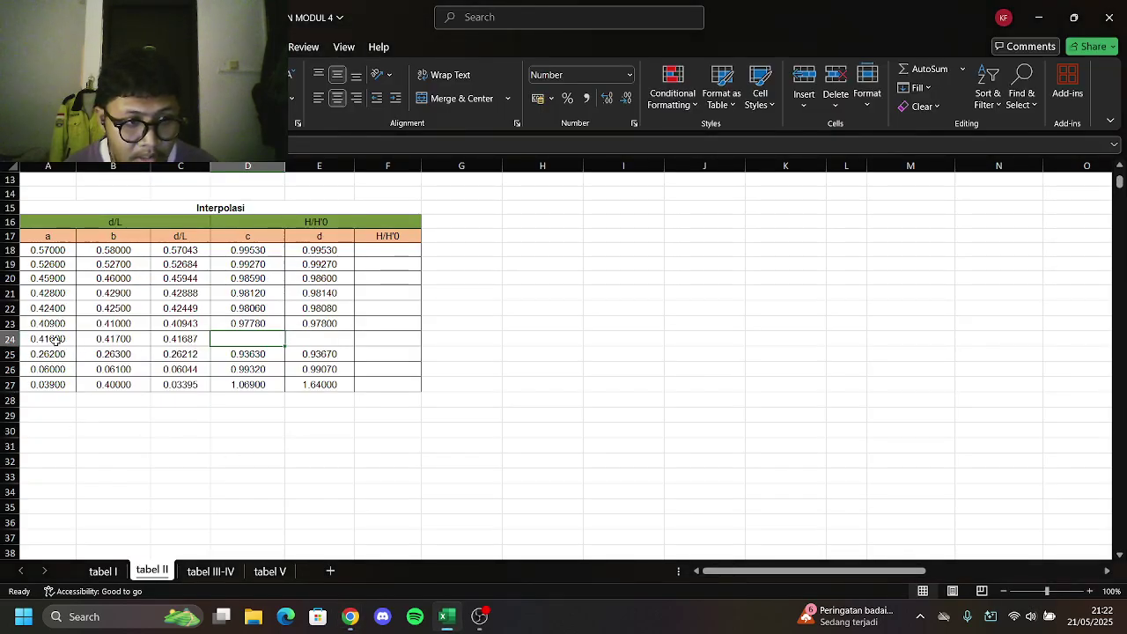
{"action": "key", "text": "alt+Tab"}
{"action": "scroll", "coordinate": [176, 339], "scroll_direction": "down", "scroll_amount": 5}
{"action": "scroll", "coordinate": [176, 339], "scroll_direction": "up", "scroll_amount": 3}
{"action": "key", "text": "alt+Tab"}
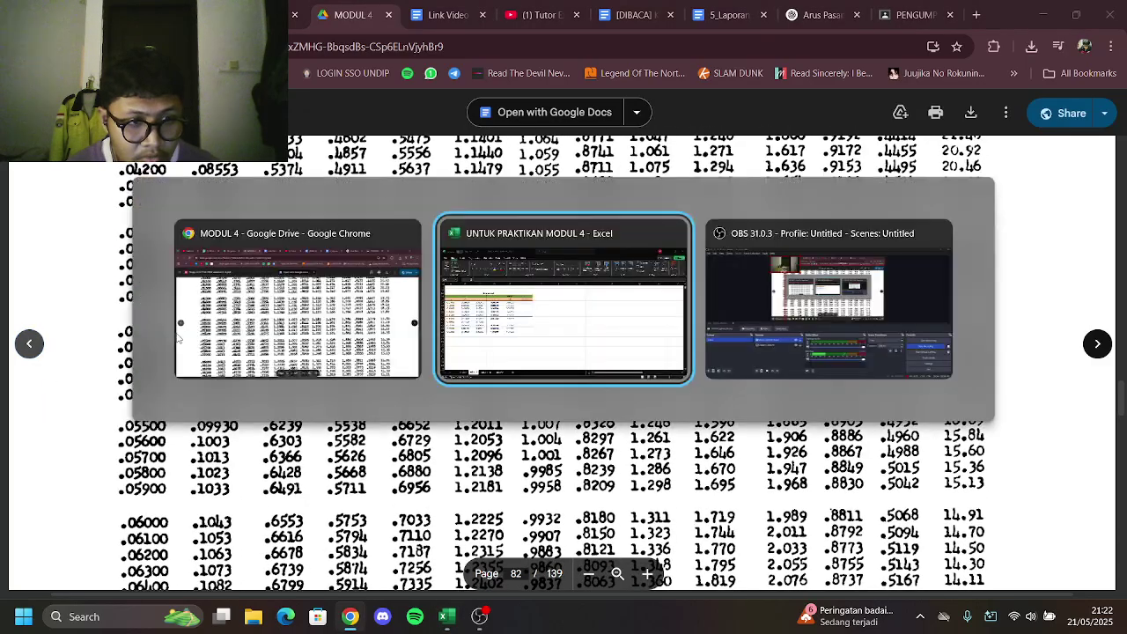
{"action": "key", "text": "alt+Tab"}
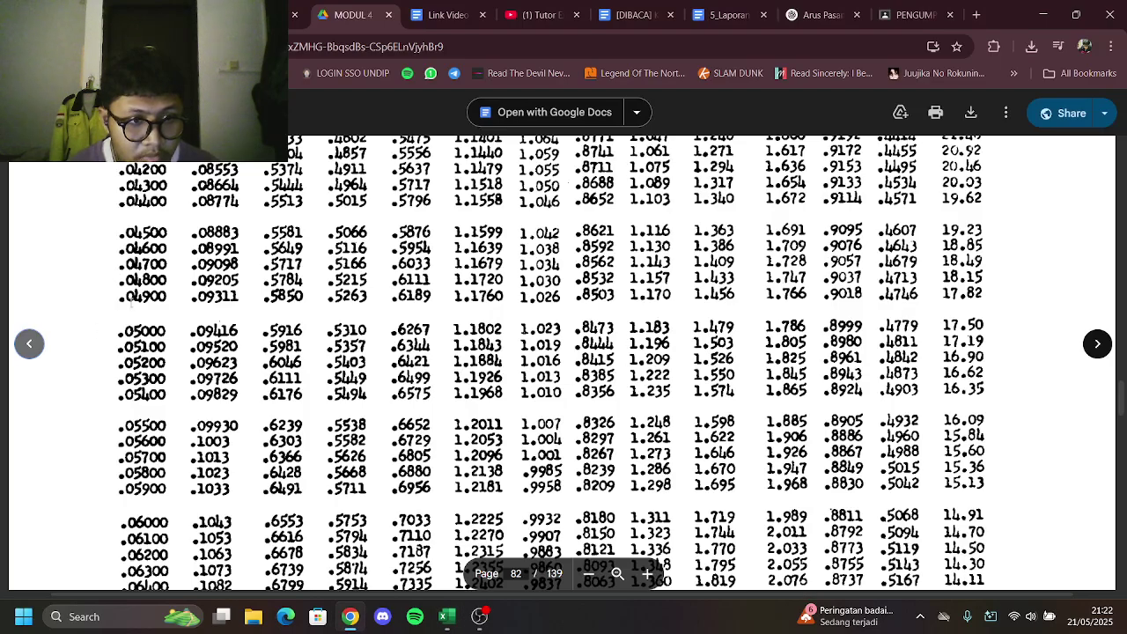
{"action": "scroll", "coordinate": [139, 328], "scroll_direction": "down", "scroll_amount": 3}
{"action": "key", "text": "alt+Tab"}
{"action": "key", "text": "alt+Tab"}
{"action": "scroll", "coordinate": [136, 441], "scroll_direction": "down", "scroll_amount": 15}
{"action": "scroll", "coordinate": [136, 441], "scroll_direction": "down", "scroll_amount": 20}
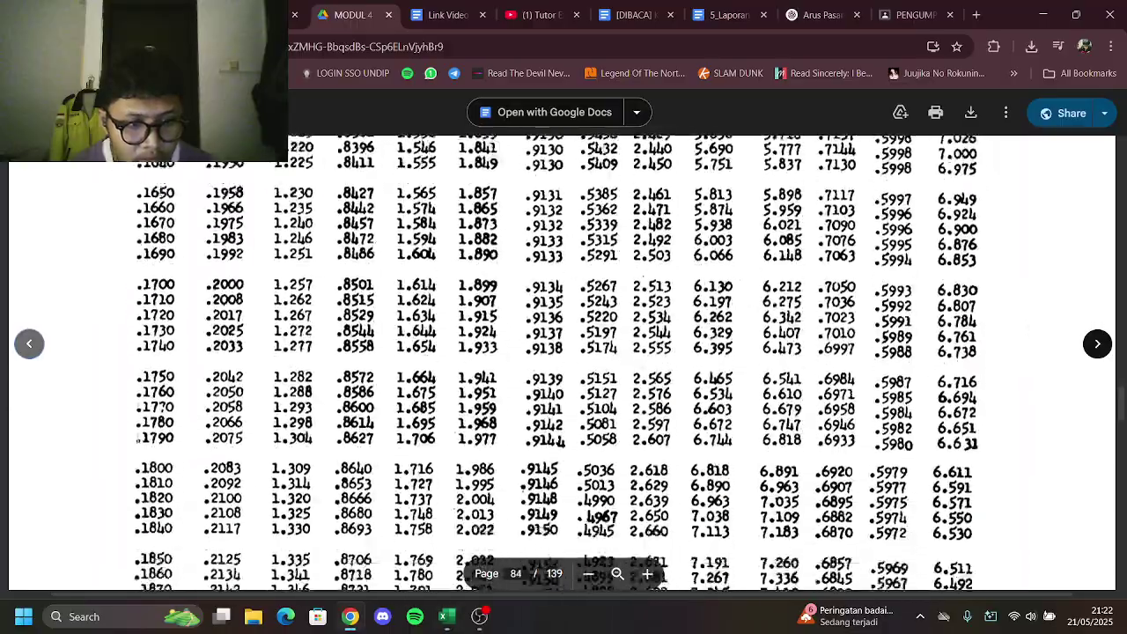
{"action": "scroll", "coordinate": [139, 446], "scroll_direction": "down", "scroll_amount": 20}
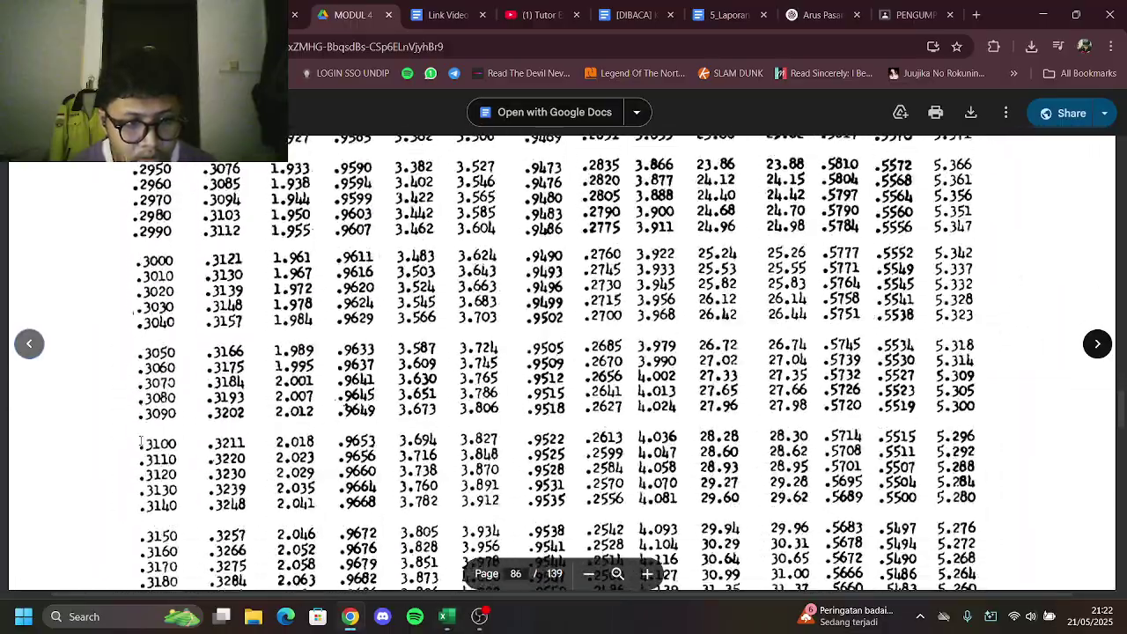
{"action": "scroll", "coordinate": [140, 441], "scroll_direction": "down", "scroll_amount": 10}
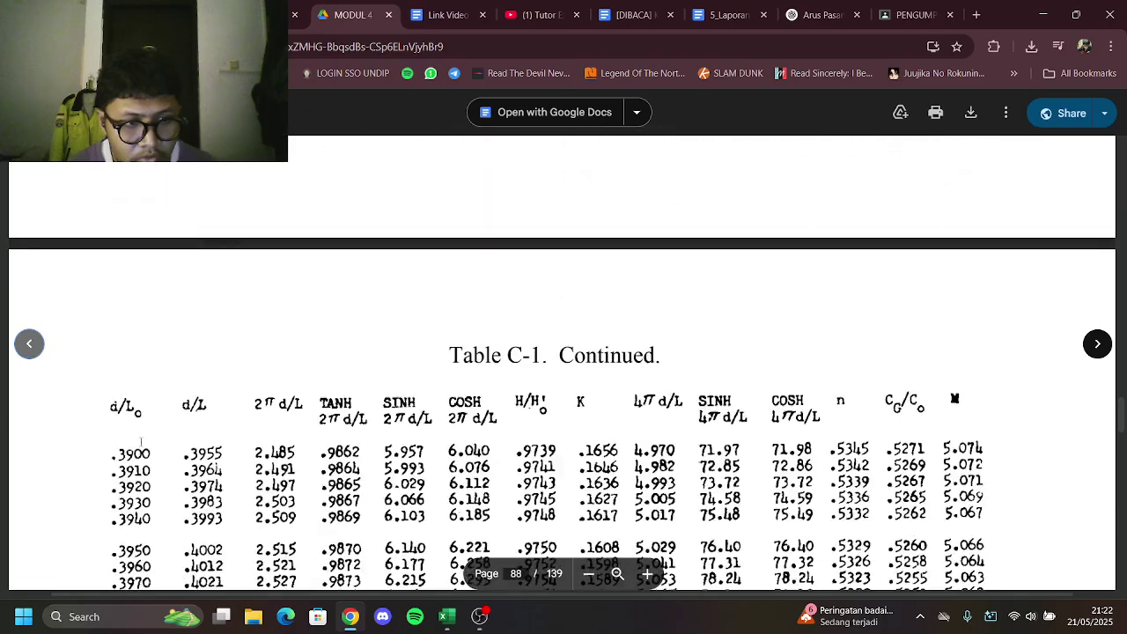
{"action": "scroll", "coordinate": [139, 443], "scroll_direction": "down", "scroll_amount": 15}
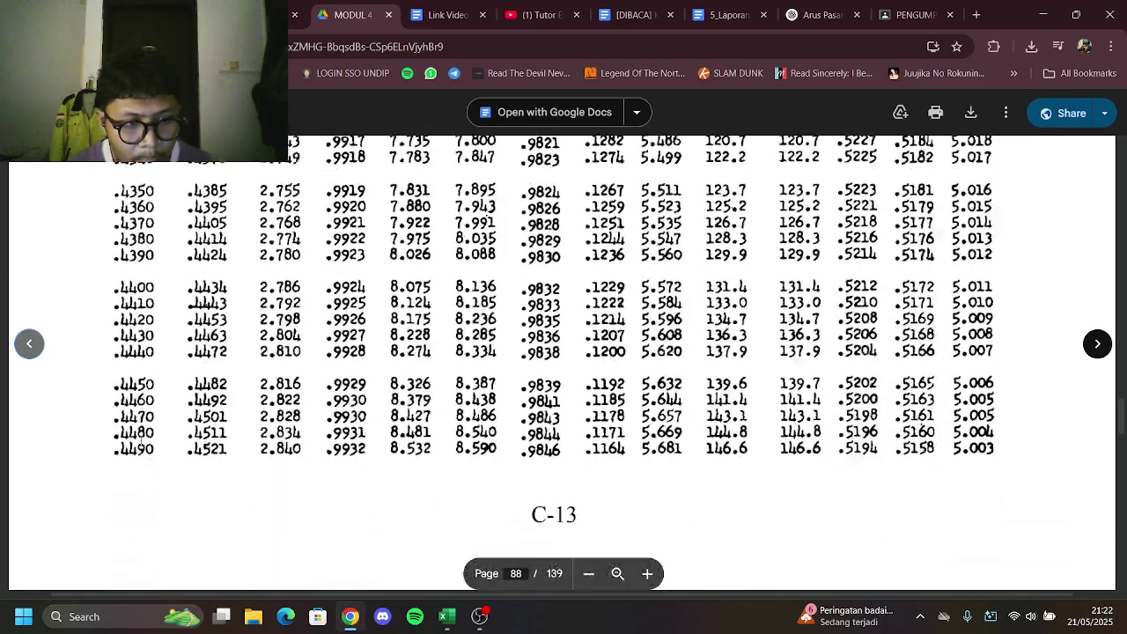
{"action": "scroll", "coordinate": [139, 443], "scroll_direction": "down", "scroll_amount": 5}
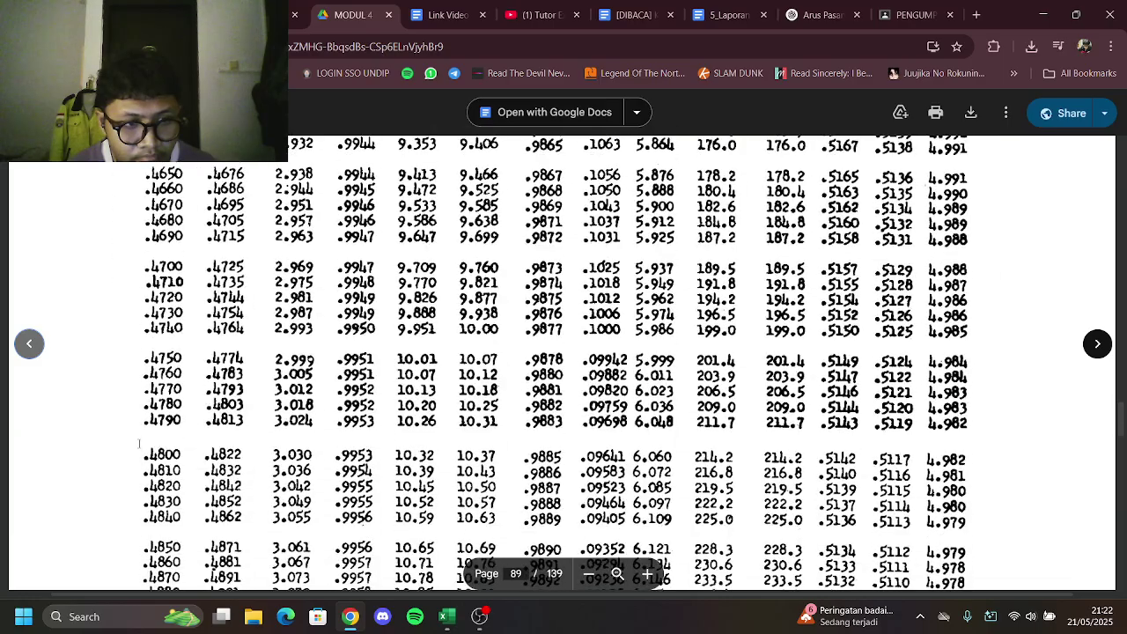
{"action": "scroll", "coordinate": [139, 437], "scroll_direction": "up", "scroll_amount": 8}
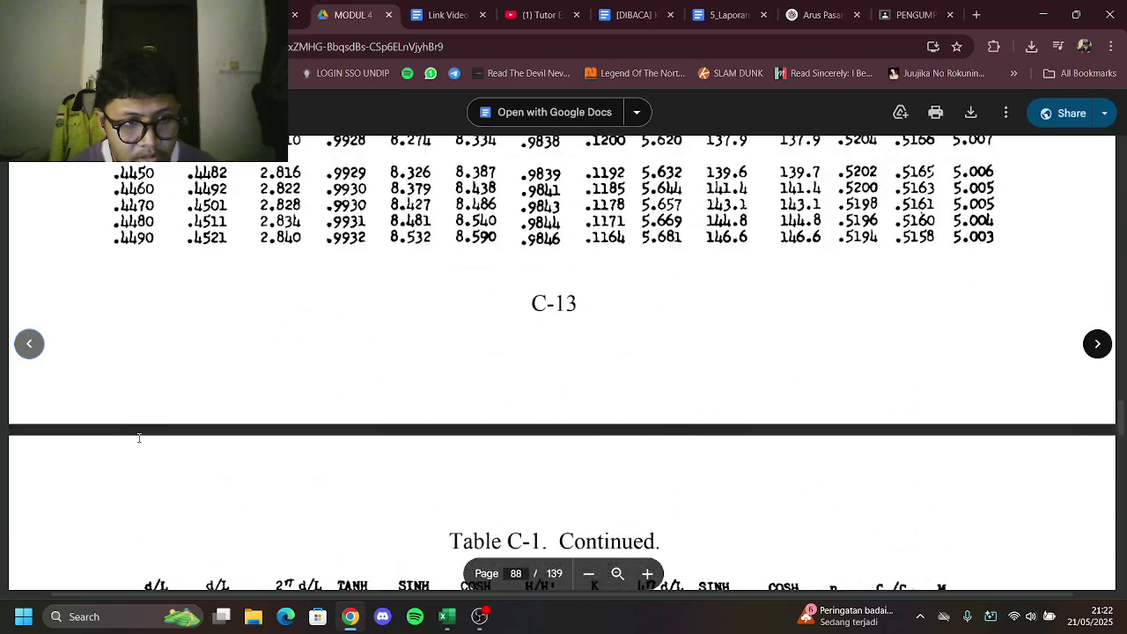
{"action": "scroll", "coordinate": [139, 437], "scroll_direction": "up", "scroll_amount": 10}
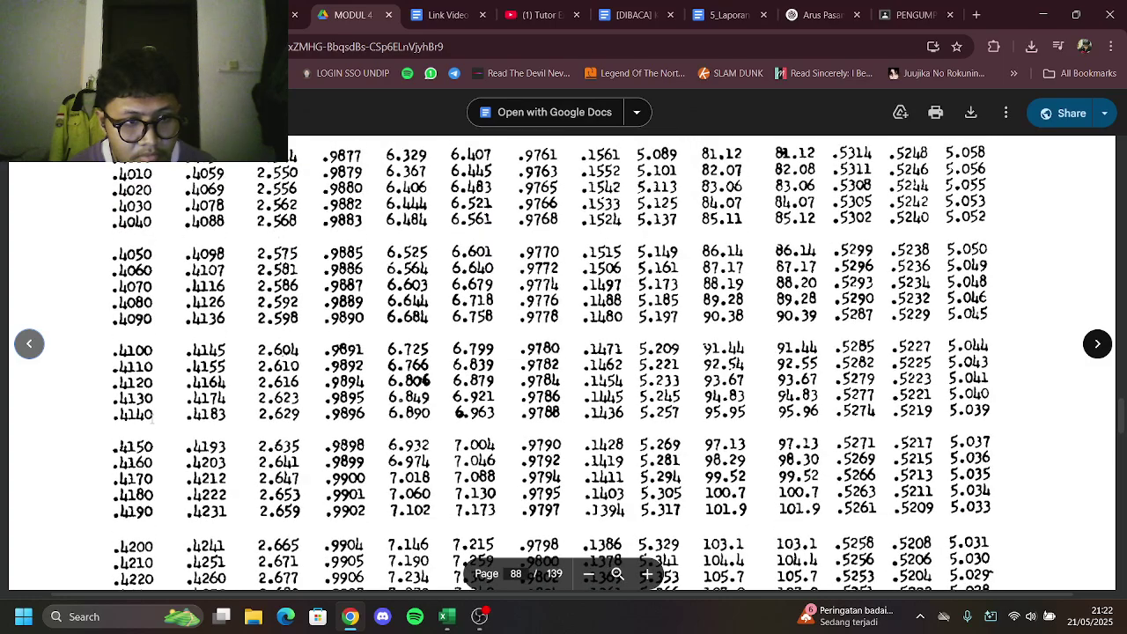
{"action": "key", "text": "alt+Tab"}
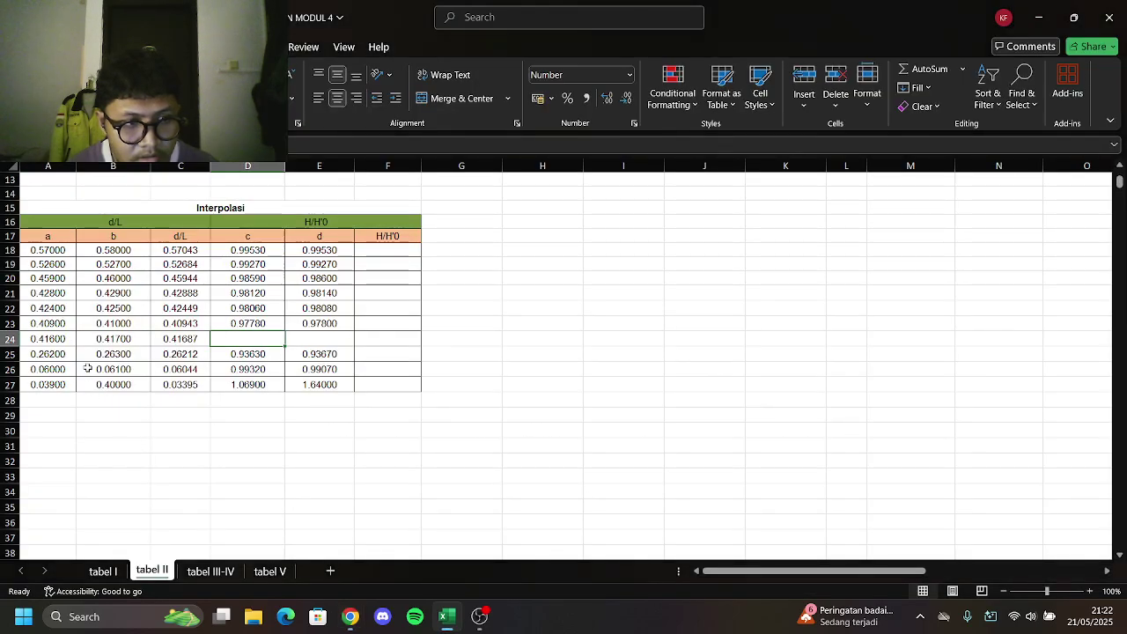
{"action": "key", "text": "alt+Tab"}
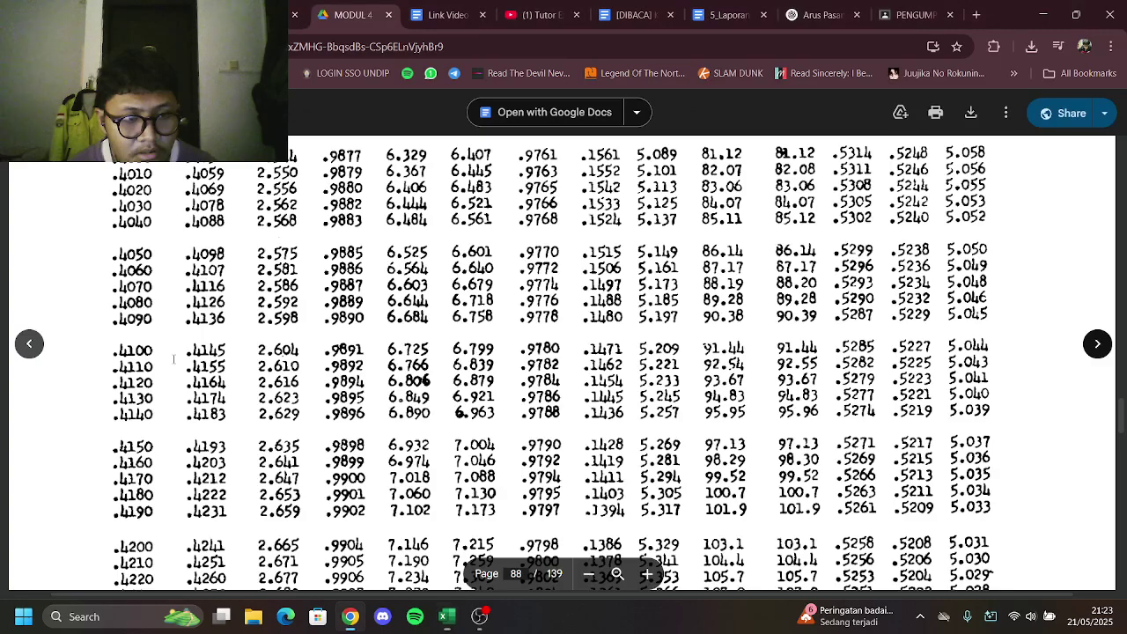
{"action": "key", "text": "alt+Tab"}
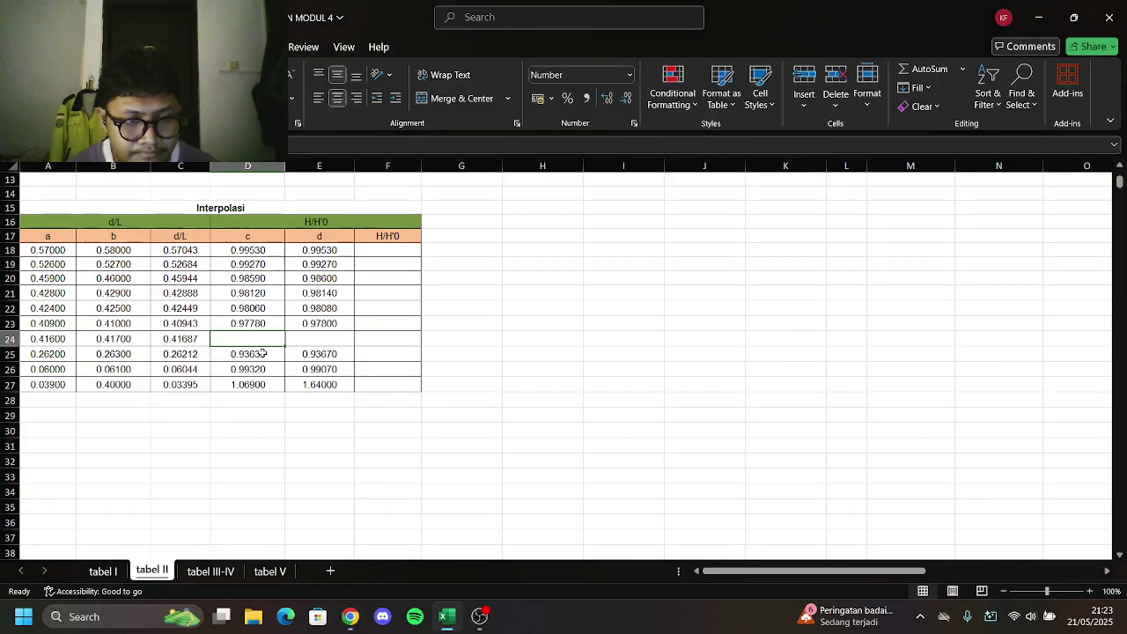
{"action": "key", "text": "alt+Tab"}
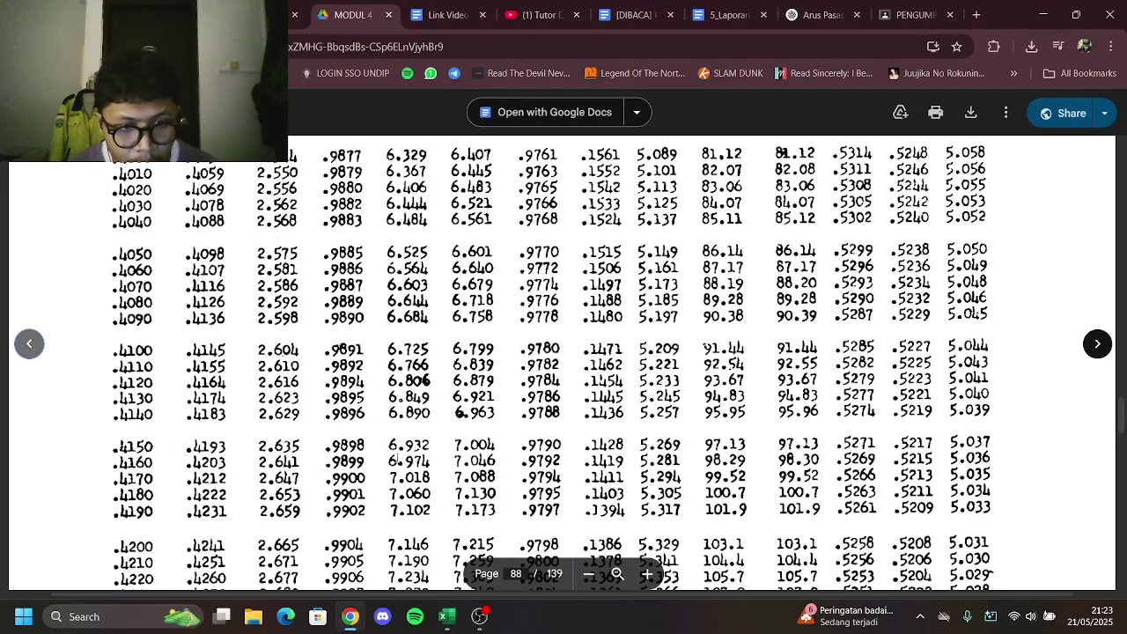
Back in the Excel workbook, enter 0.9792 in D24 and 0.9794 in E24 of the Interpolasi table
{"action": "key", "text": "alt+Tab"}
{"action": "type", "text": "0.97"}
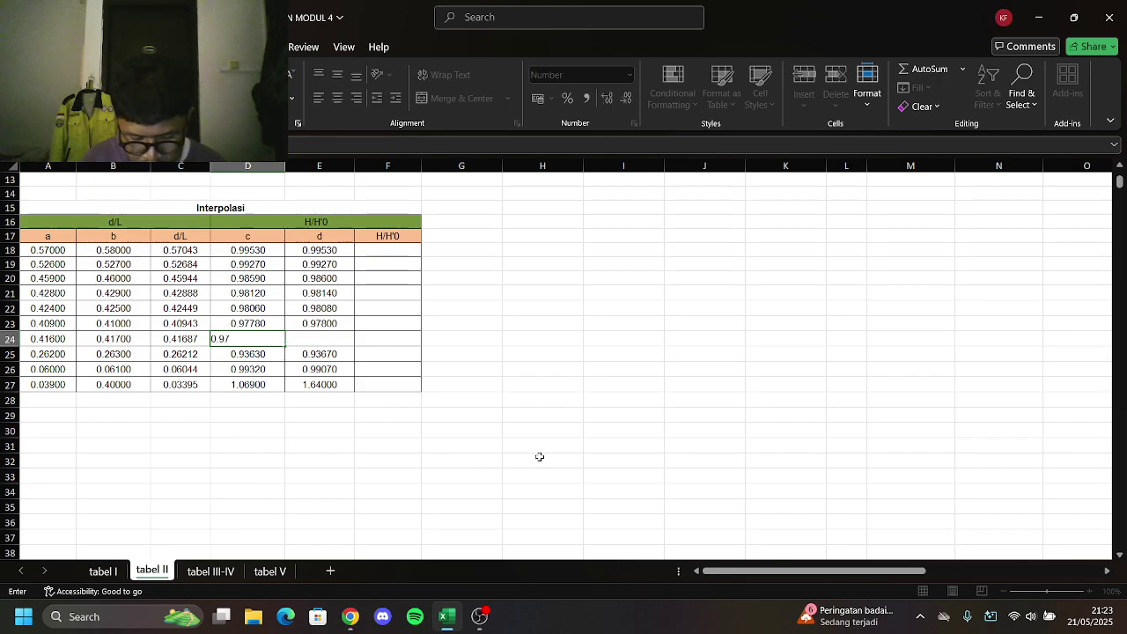
{"action": "type", "text": "92"}
{"action": "key", "text": "alt+Tab"}
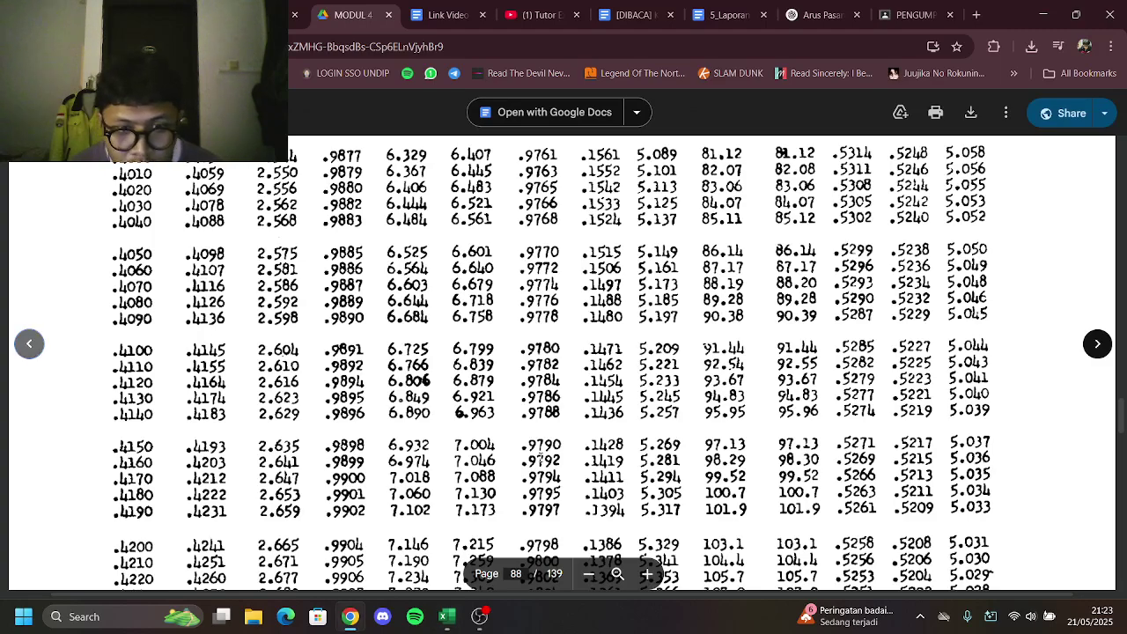
{"action": "key", "text": "alt+Tab"}
{"action": "key", "text": "Tab"}
{"action": "type", "text": "0"}
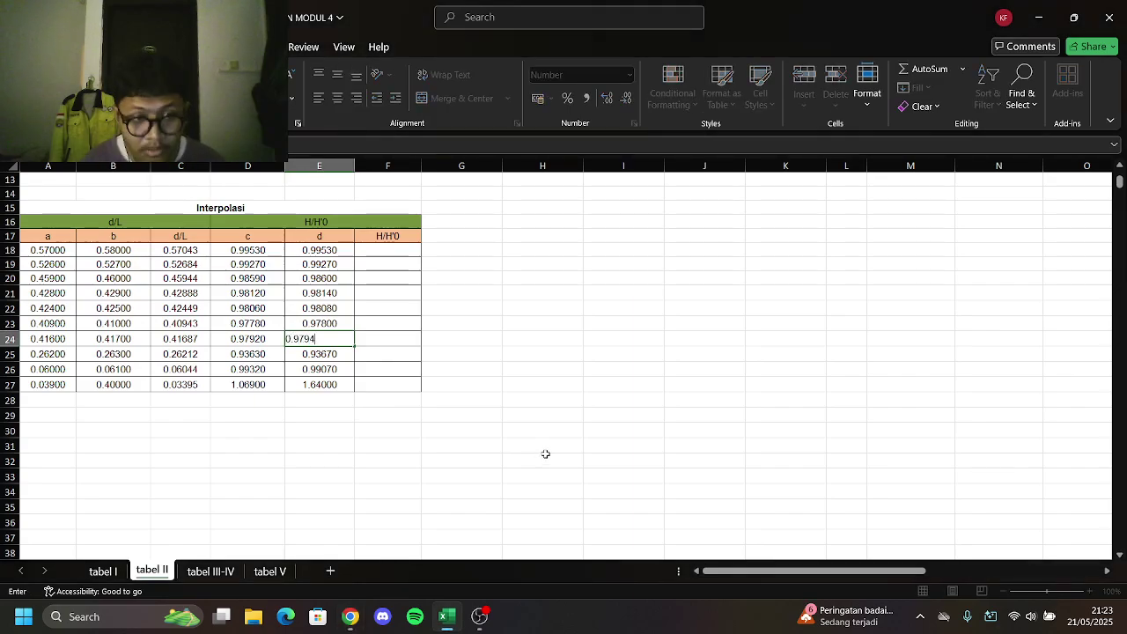
{"action": "type", "text": ".9794"}
{"action": "left_click", "coordinate": [351, 311]}
Enter =E18+(C18-A18)*(E18-D18)/(B18-A18) in F18 of the H/H'0 column and fill it down to F27
{"action": "left_click", "coordinate": [384, 262]}
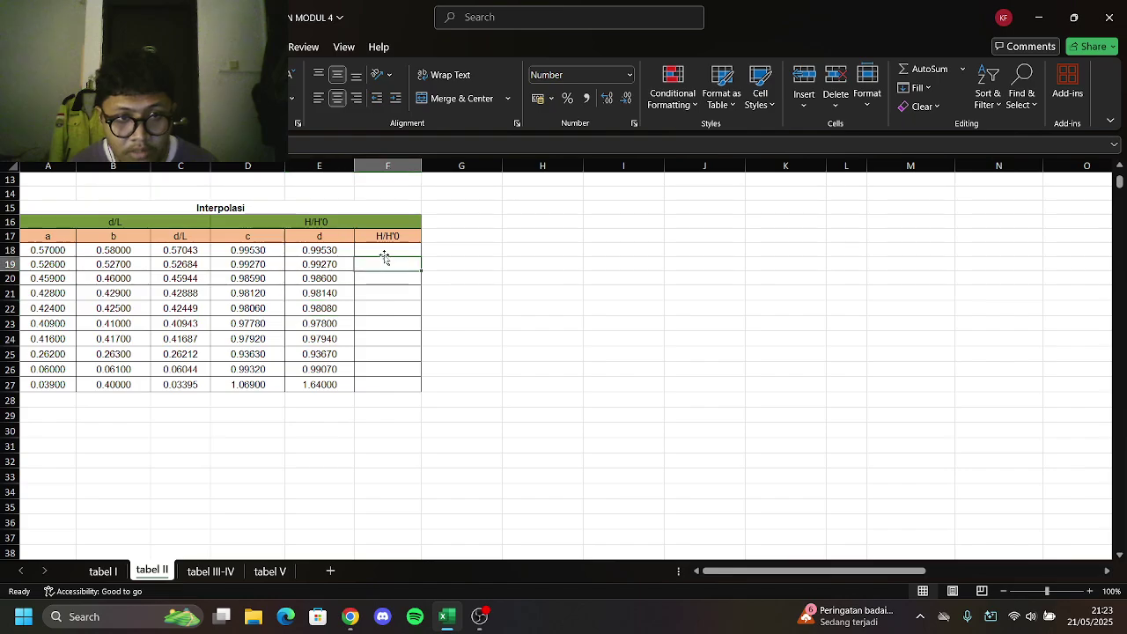
{"action": "left_click", "coordinate": [387, 253]}
{"action": "scroll", "coordinate": [499, 405], "scroll_direction": "up", "scroll_amount": 4}
{"action": "scroll", "coordinate": [495, 411], "scroll_direction": "down", "scroll_amount": 1}
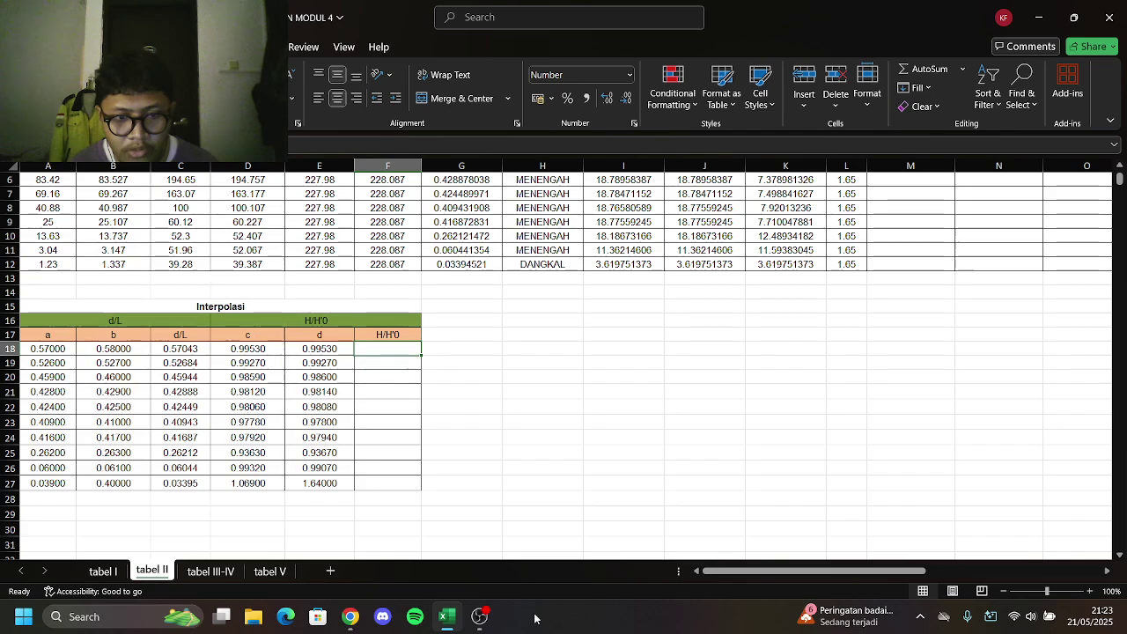
{"action": "type", "text": "=E18+(C18-A18)*(E18-D18)/(B18-A18)"}
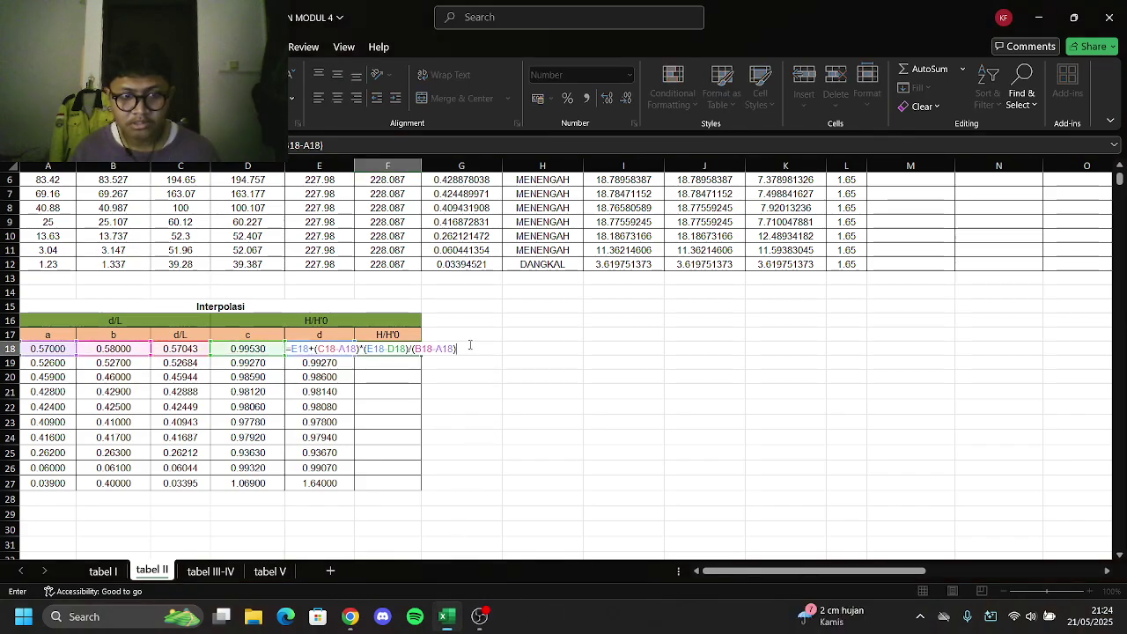
{"action": "key", "text": "Return"}
{"action": "left_click", "coordinate": [401, 348]}
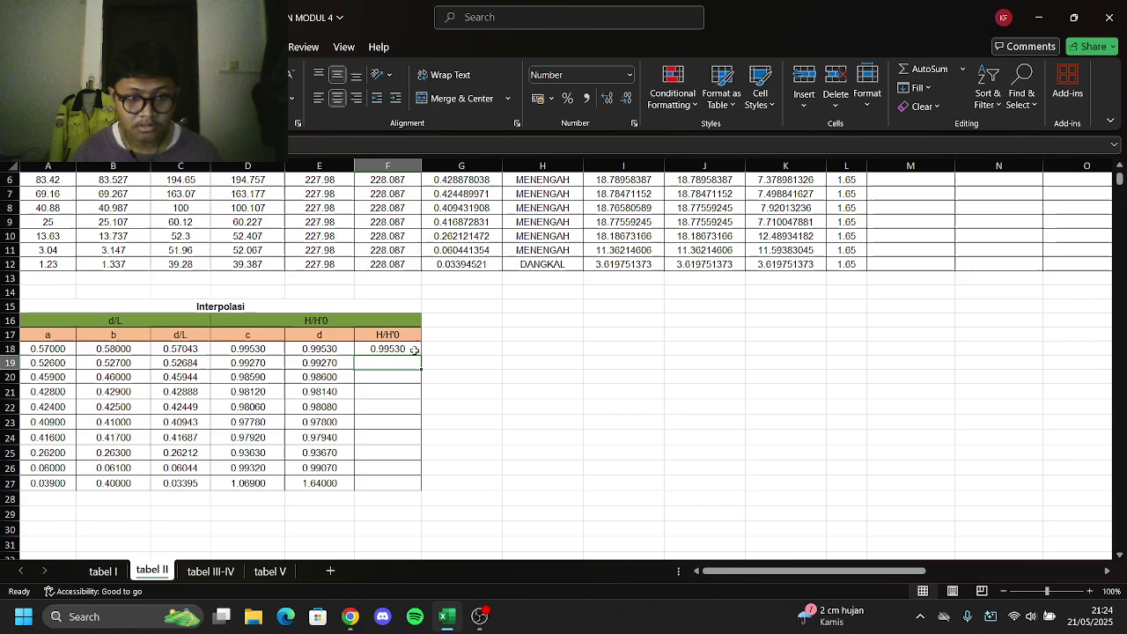
{"action": "left_click_drag", "start_coordinate": [421, 355], "coordinate": [427, 416]}
{"action": "left_click_drag", "start_coordinate": [428, 490], "coordinate": [428, 491]}
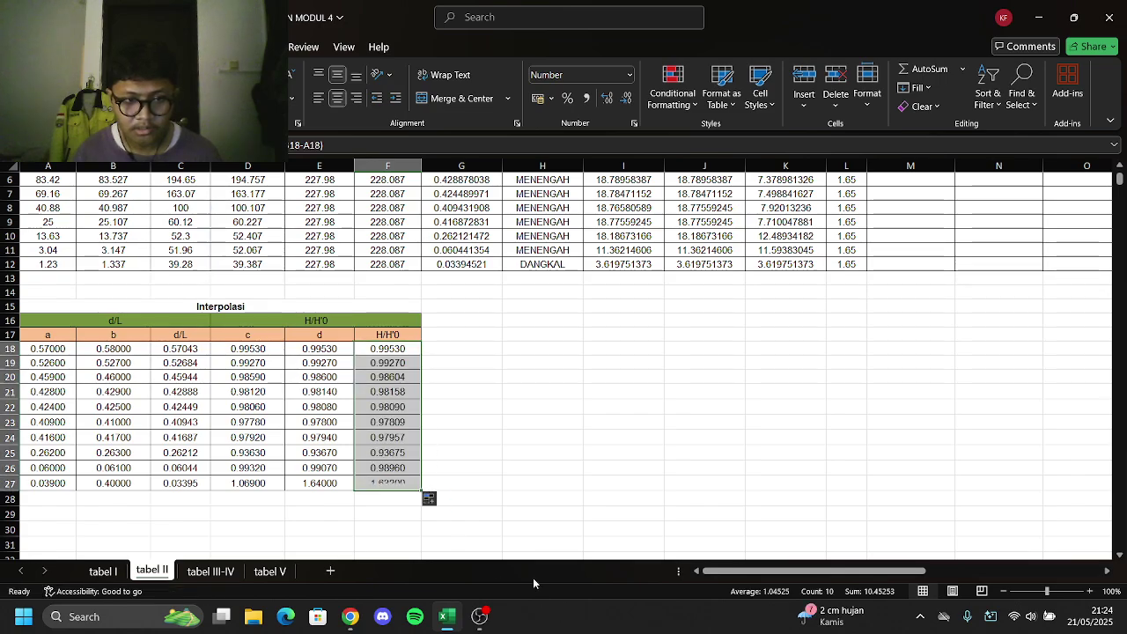
Enter =F18*L3 in M3 of the H (m) column and fill it down to M12
{"action": "scroll", "coordinate": [654, 384], "scroll_direction": "up", "scroll_amount": 2}
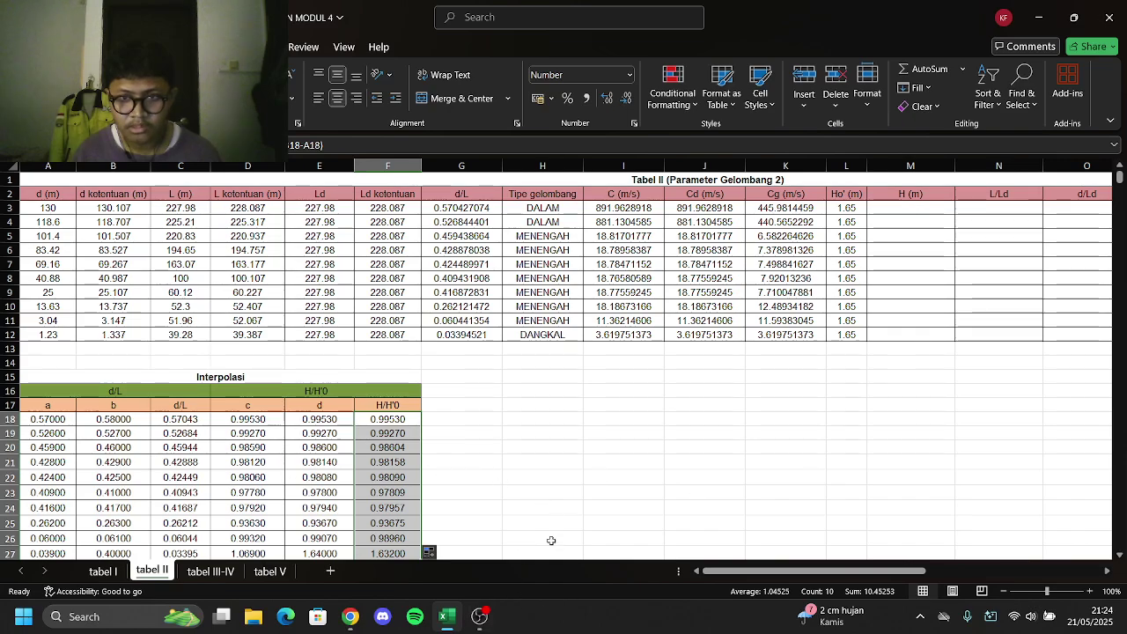
{"action": "left_click", "coordinate": [593, 629]}
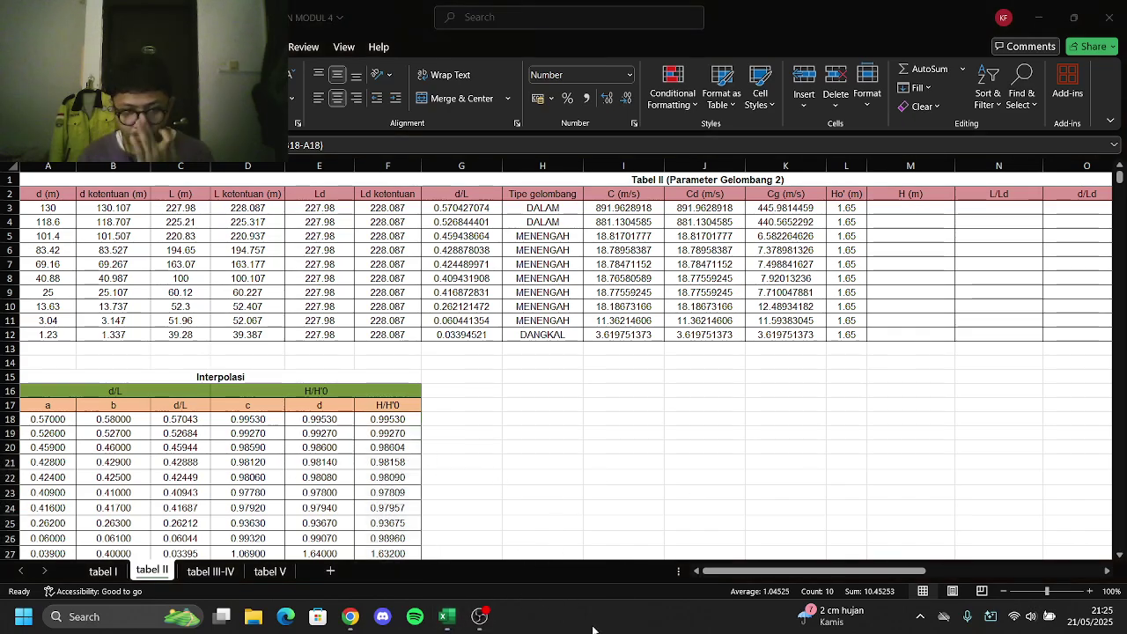
{"action": "left_click", "coordinate": [903, 206]}
{"action": "left_click", "coordinate": [905, 209]}
{"action": "type", "text": "="}
{"action": "left_click", "coordinate": [400, 419]}
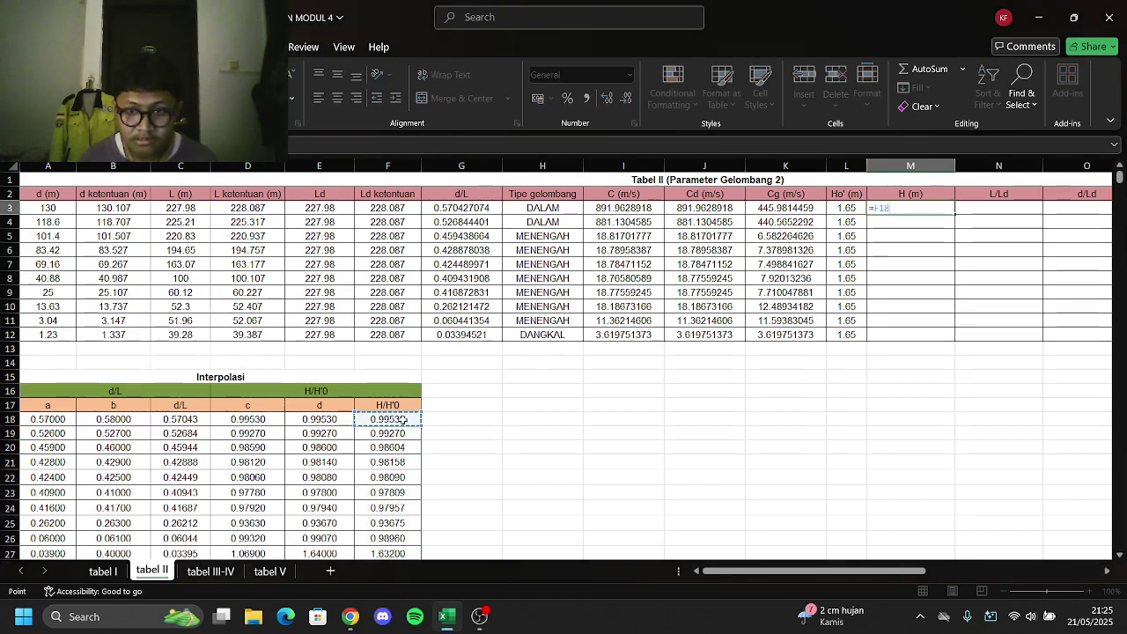
{"action": "type", "text": "*"}
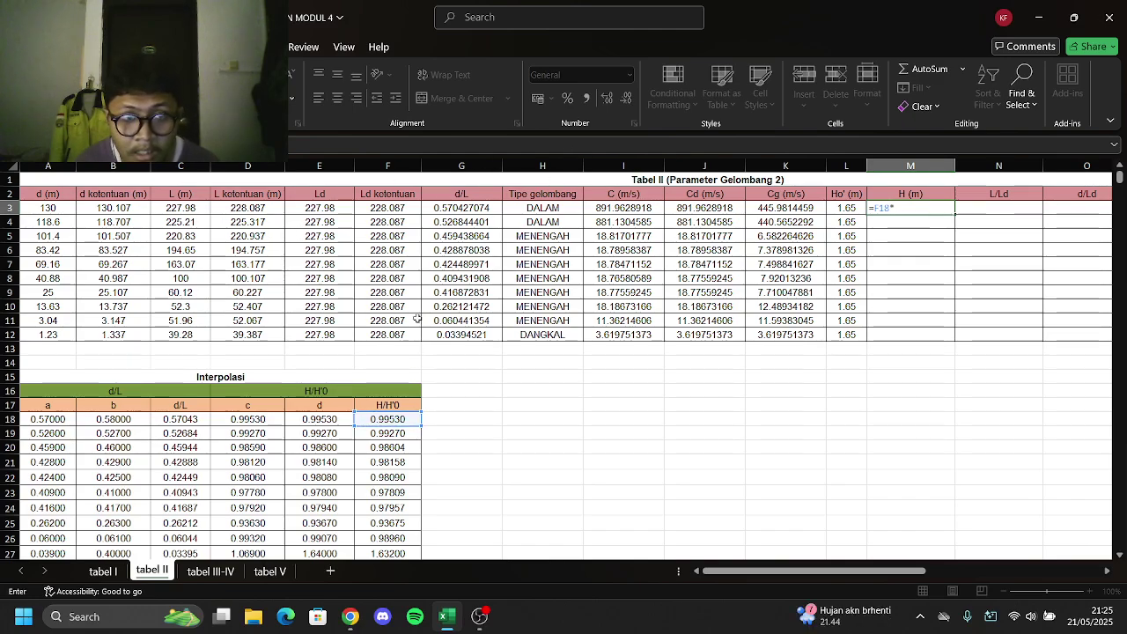
{"action": "left_click", "coordinate": [845, 208]}
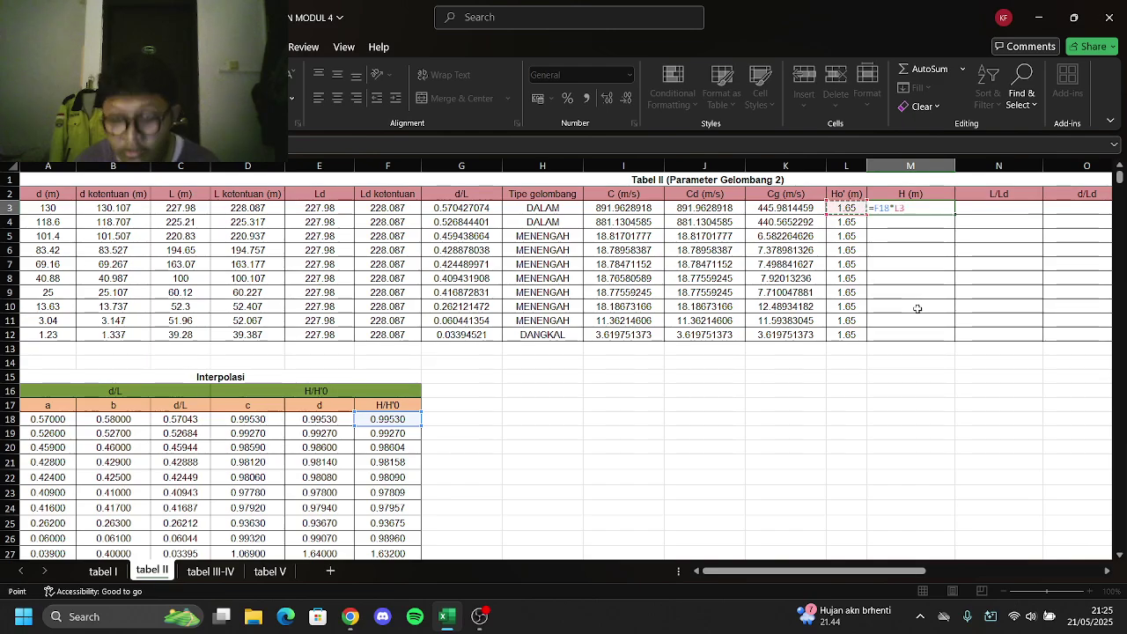
{"action": "key", "text": "Return"}
{"action": "left_click", "coordinate": [943, 208]}
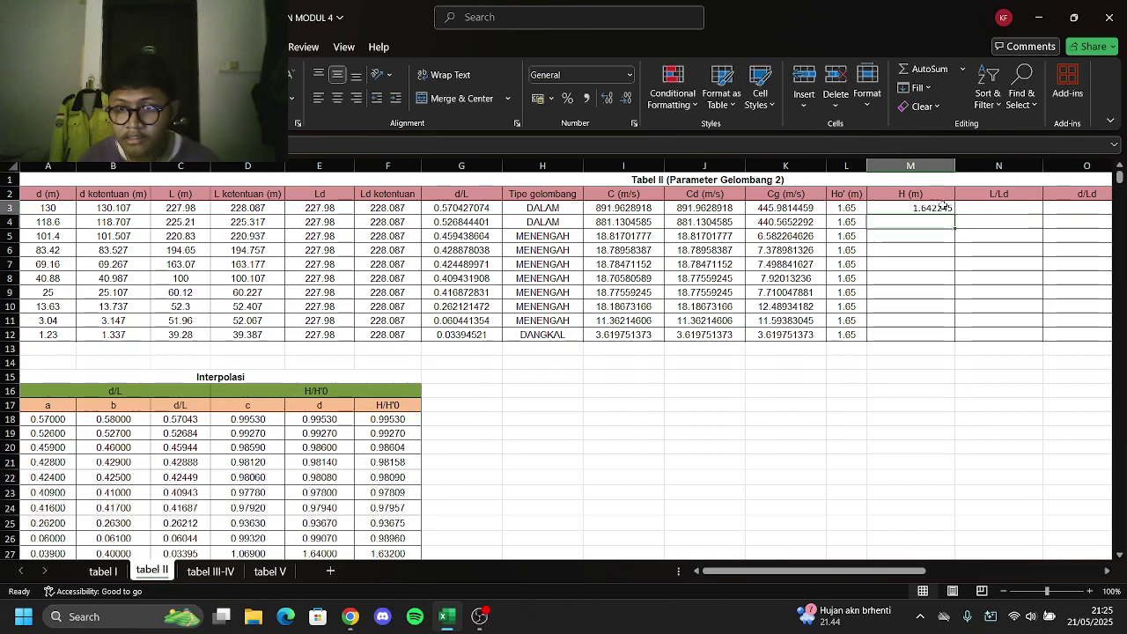
{"action": "left_click_drag", "start_coordinate": [954, 215], "coordinate": [968, 332]}
Enter =C3/E3 in N3 of the L/Ld column
{"action": "left_click_drag", "start_coordinate": [863, 571], "coordinate": [777, 571]}
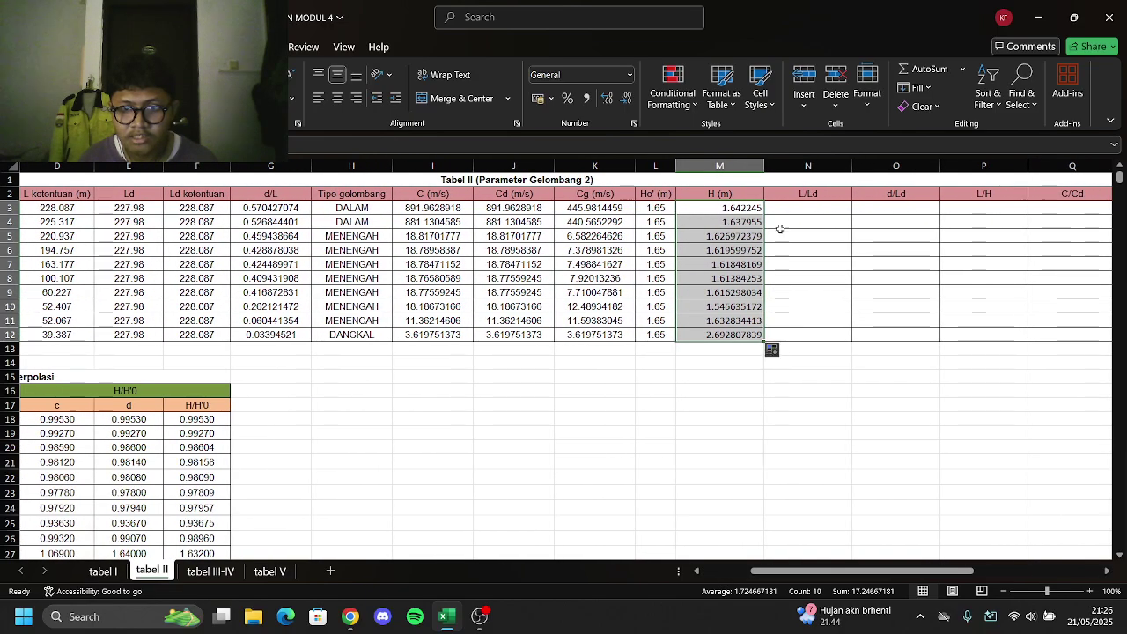
{"action": "left_click", "coordinate": [579, 615]}
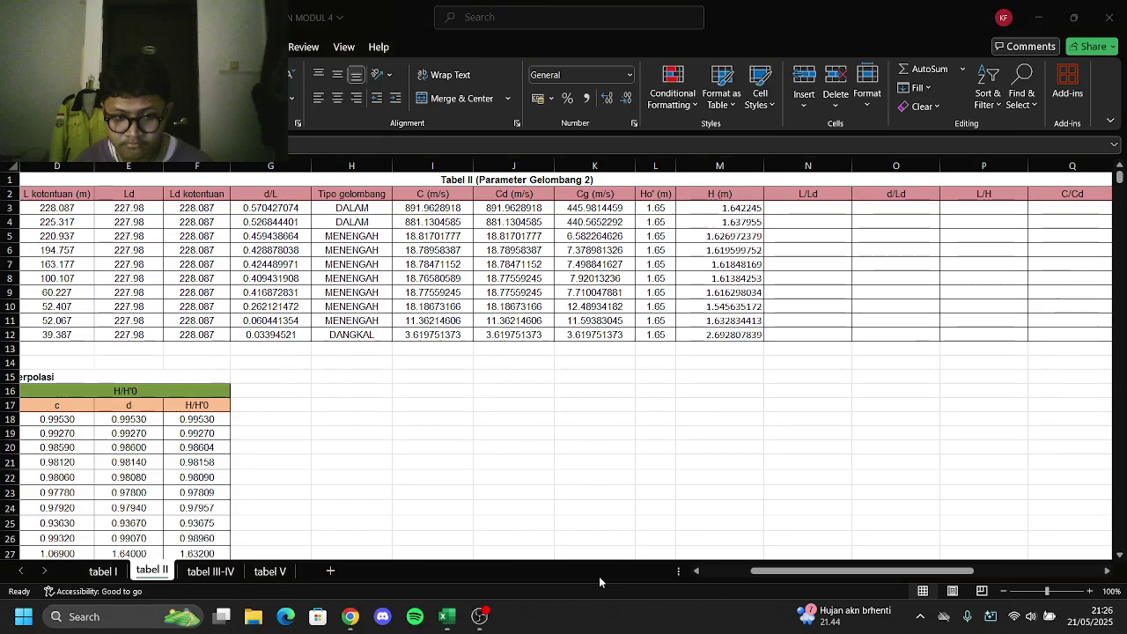
{"action": "left_click", "coordinate": [807, 210]}
{"action": "type", "text": "="}
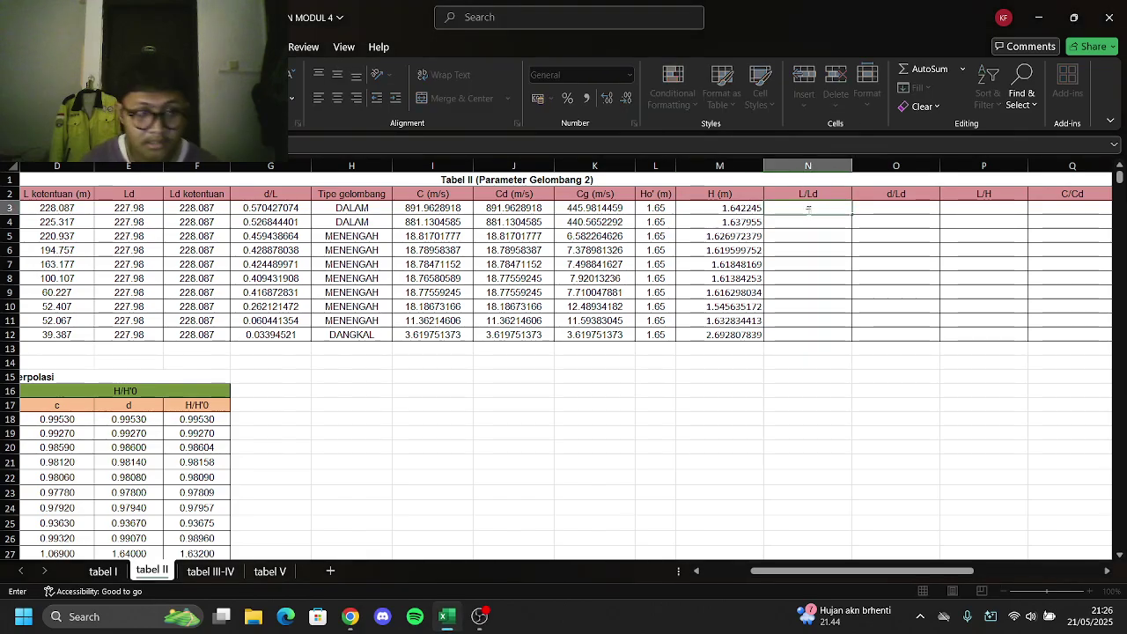
{"action": "scroll", "coordinate": [756, 548], "scroll_direction": "left", "scroll_amount": 5}
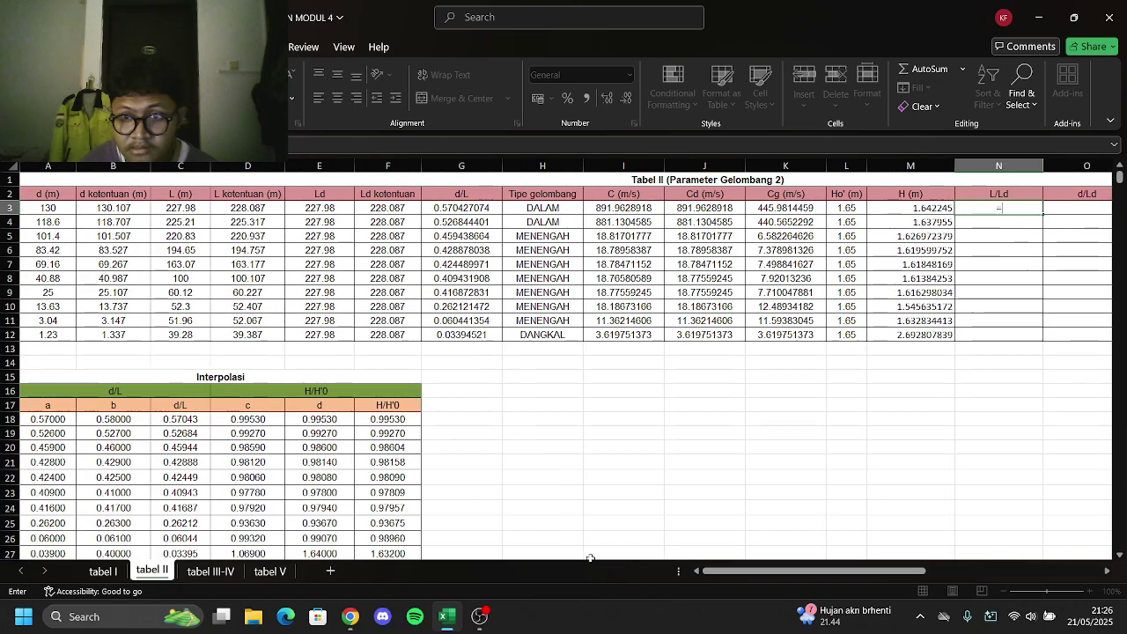
{"action": "left_click", "coordinate": [178, 210]}
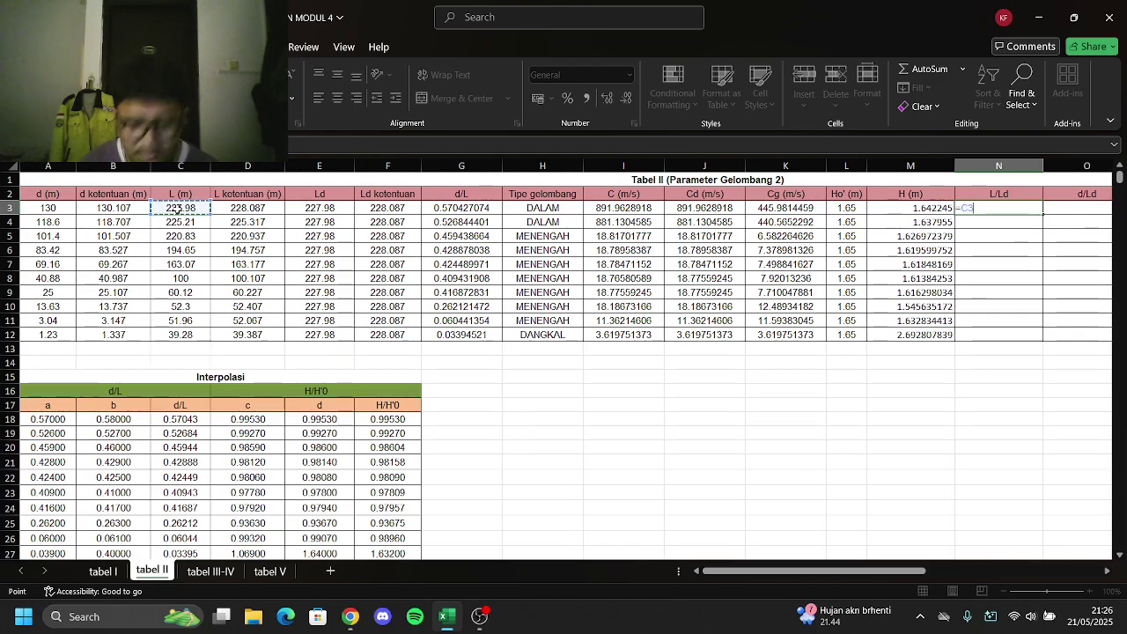
{"action": "type", "text": "/"}
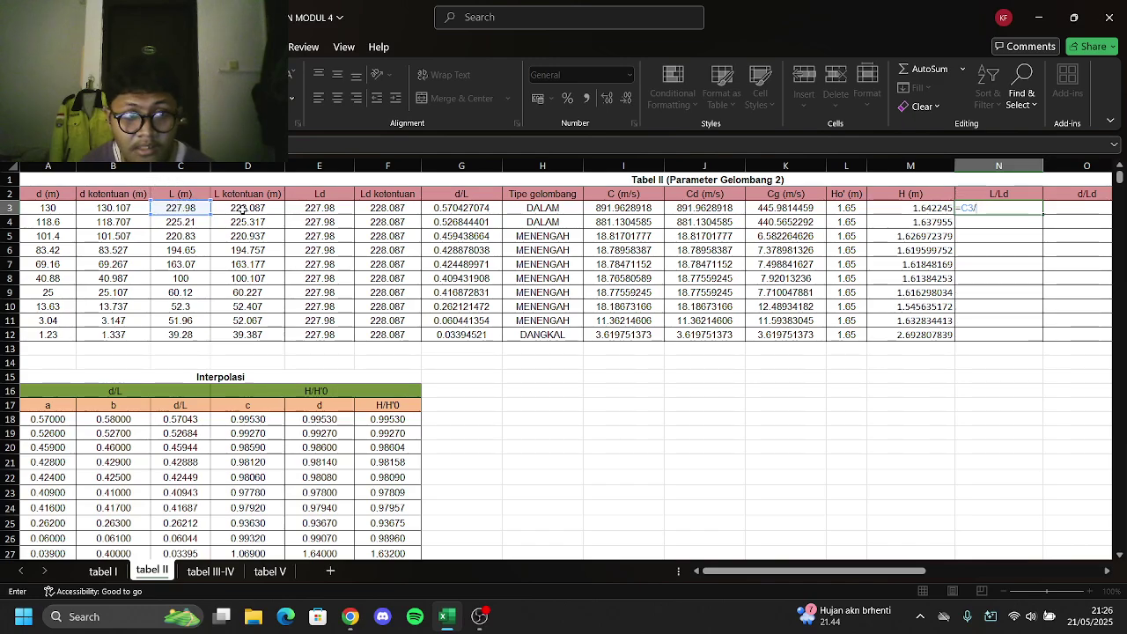
{"action": "left_click", "coordinate": [310, 209]}
{"action": "key", "text": "Return"}
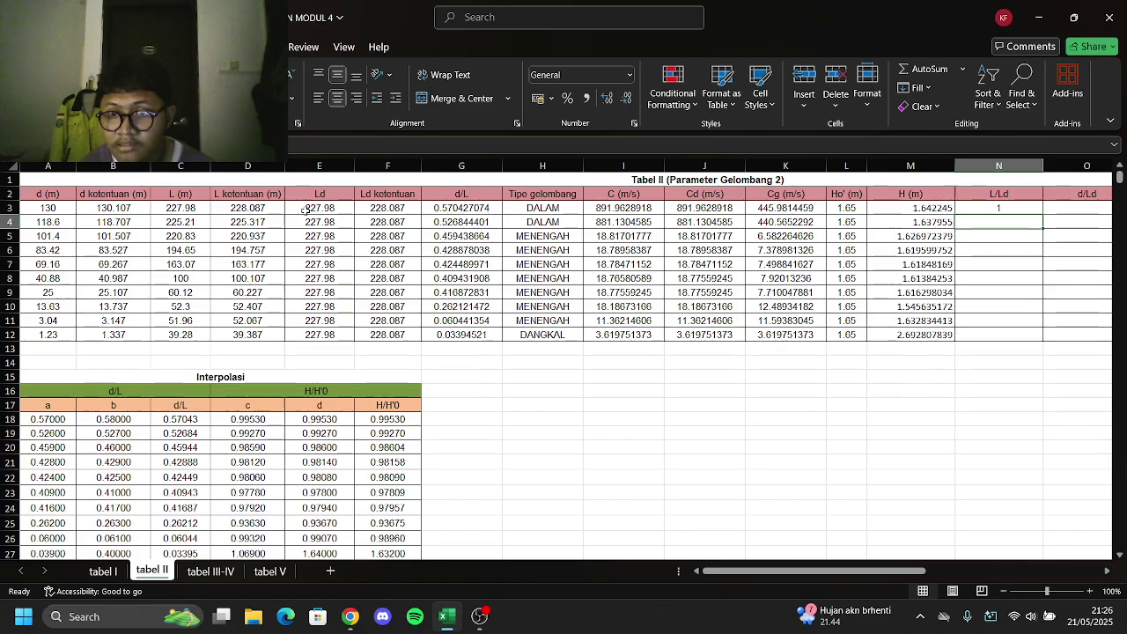
Start a formula in O3 of the d/Ld column
{"action": "key", "text": "Up"}
{"action": "key", "text": "Right"}
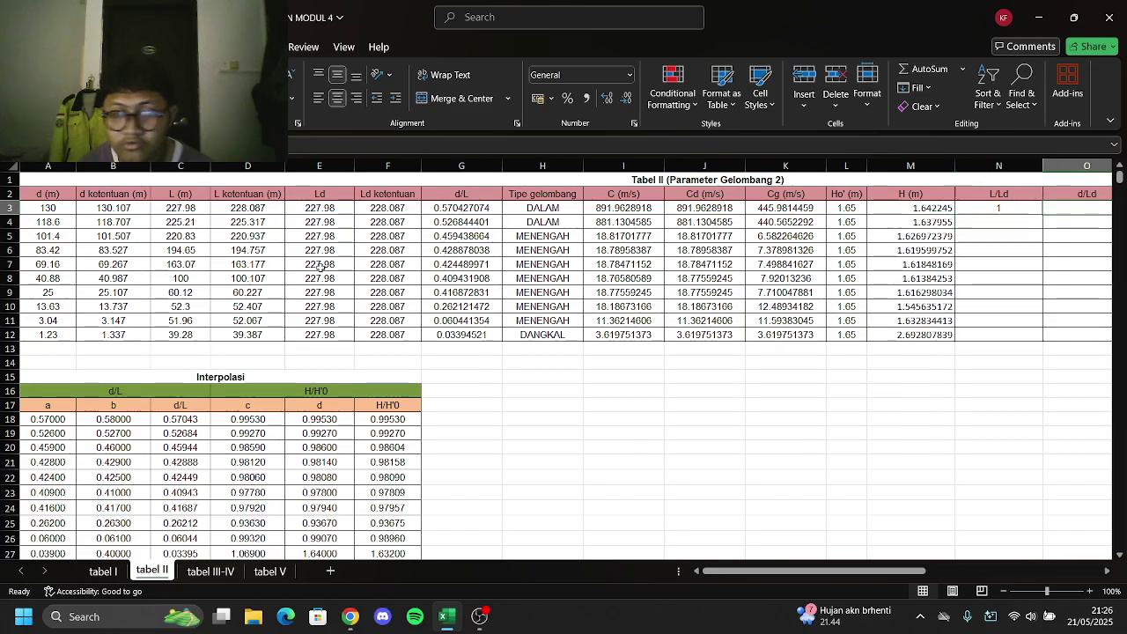
{"action": "type", "text": "="}
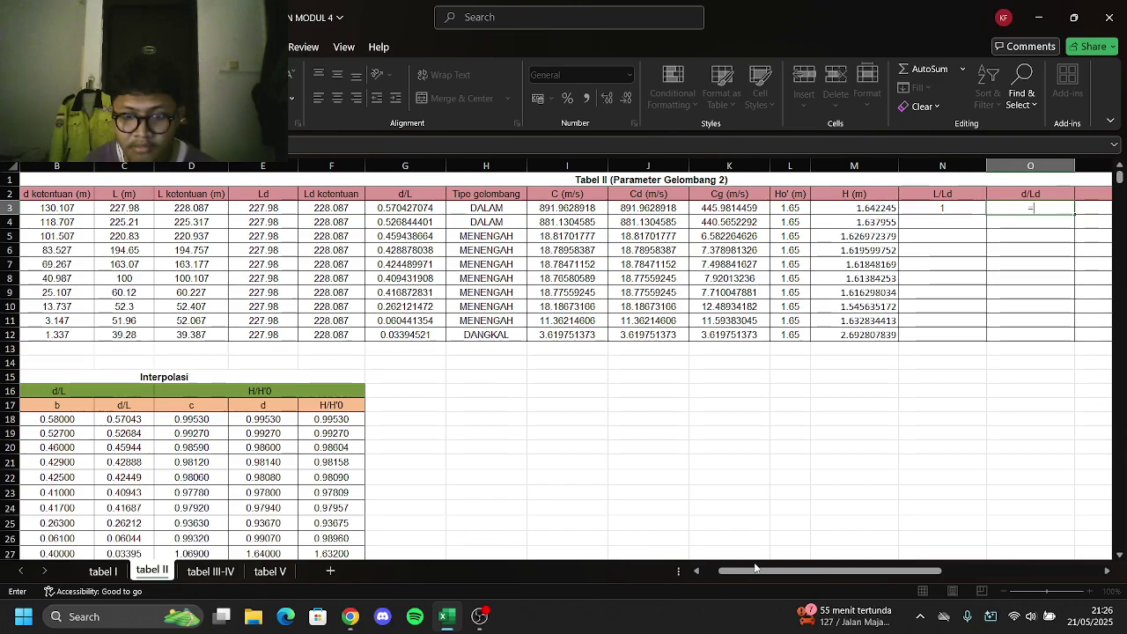
{"action": "left_click_drag", "start_coordinate": [756, 570], "coordinate": [739, 574]}
{"action": "left_click", "coordinate": [61, 208]}
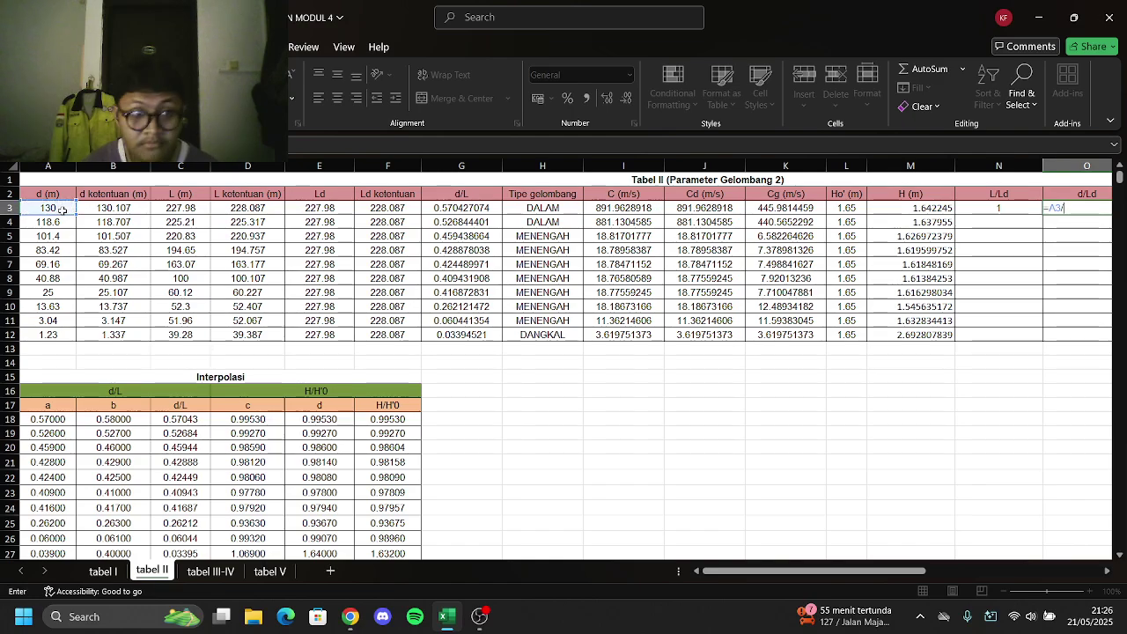
{"action": "left_click", "coordinate": [334, 210]}
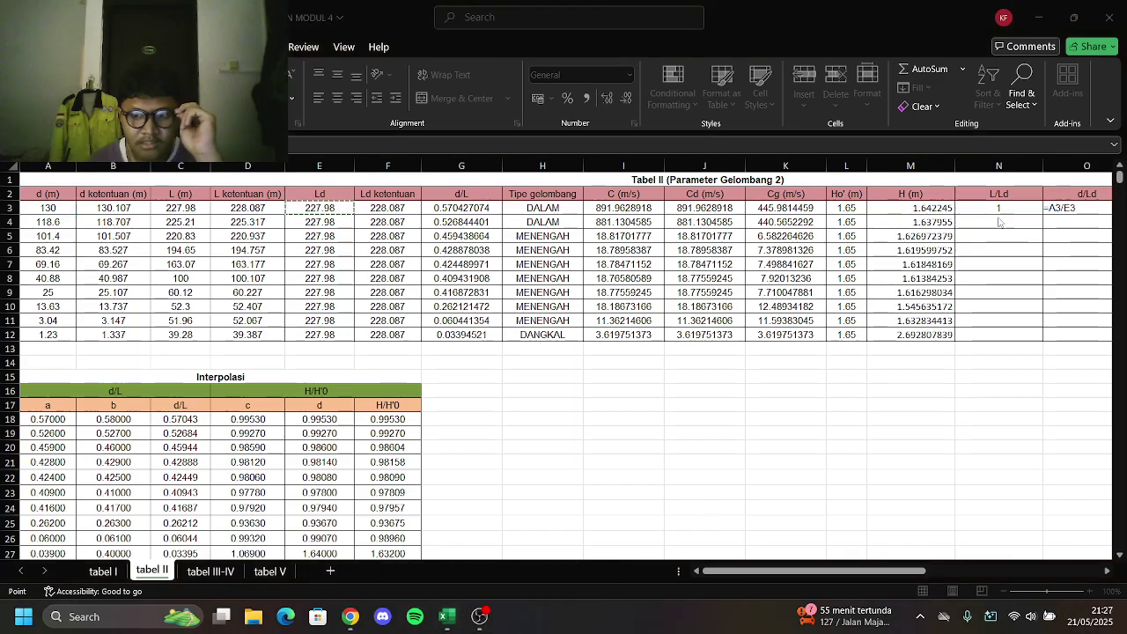
{"action": "left_click", "coordinate": [1083, 208]}
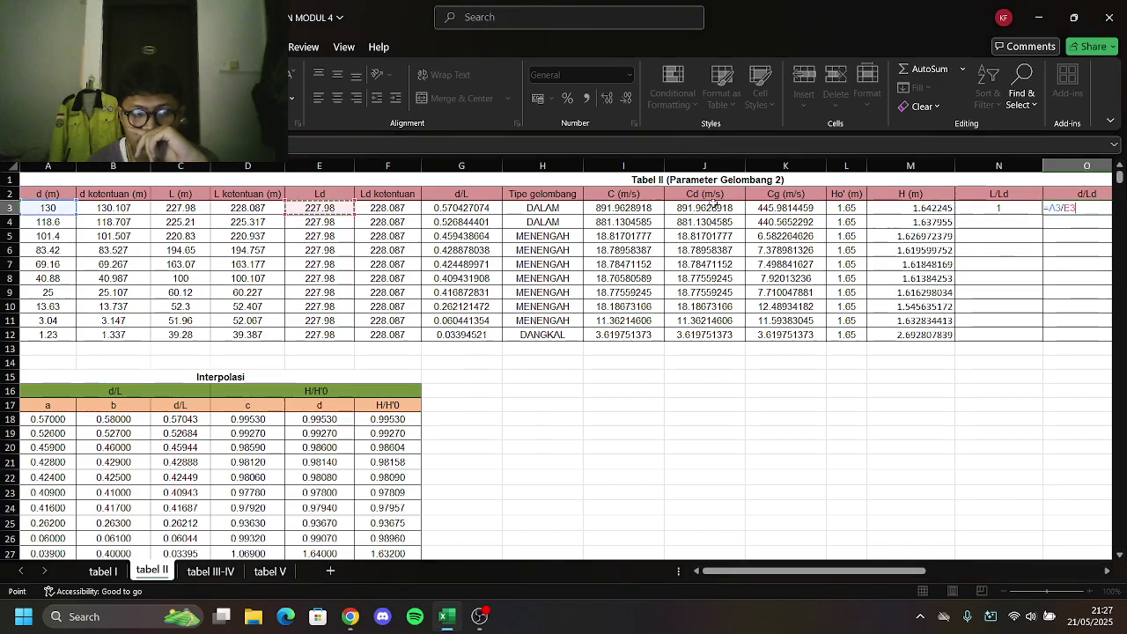
{"action": "key", "text": "BackSpace"}
{"action": "key", "text": "BackSpace"}
{"action": "key", "text": "BackSpace"}
{"action": "key", "text": "BackSpace"}
{"action": "key", "text": "BackSpace"}
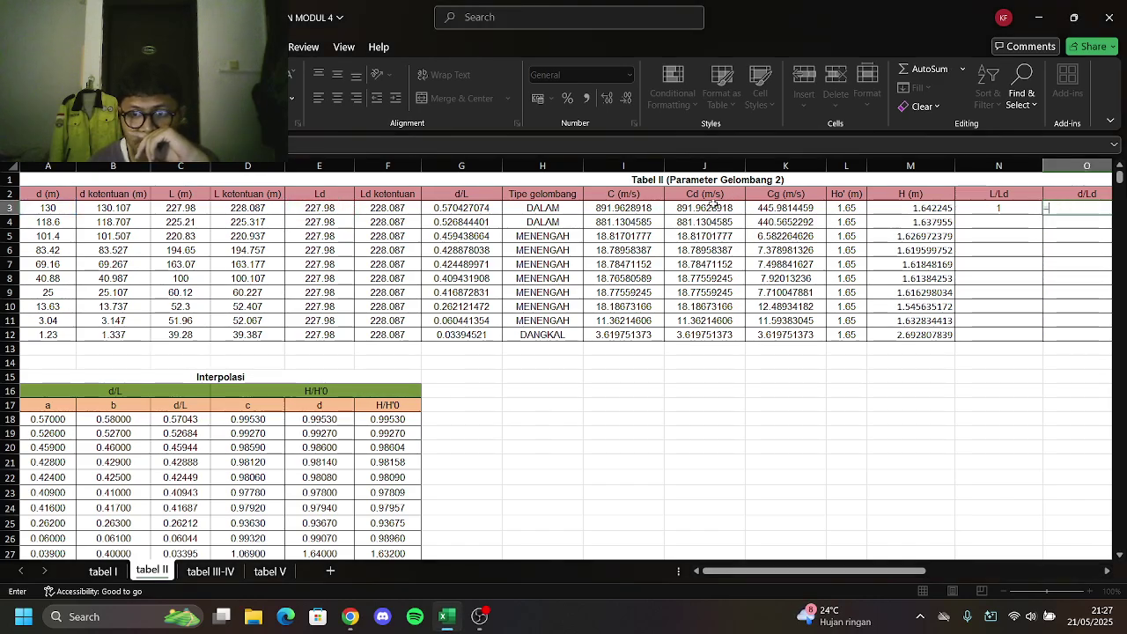
Complete the d/Ld formula in O3 as =B3/D3
{"action": "left_click", "coordinate": [114, 208]}
{"action": "type", "text": "/"}
{"action": "left_click", "coordinate": [269, 208]}
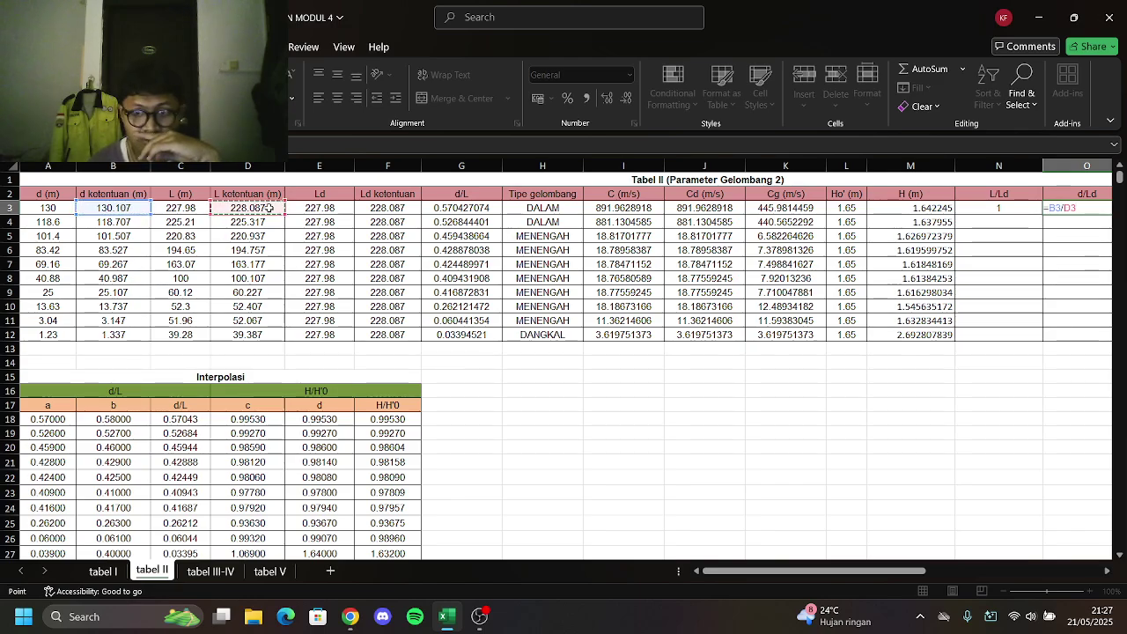
{"action": "key", "text": "Return"}
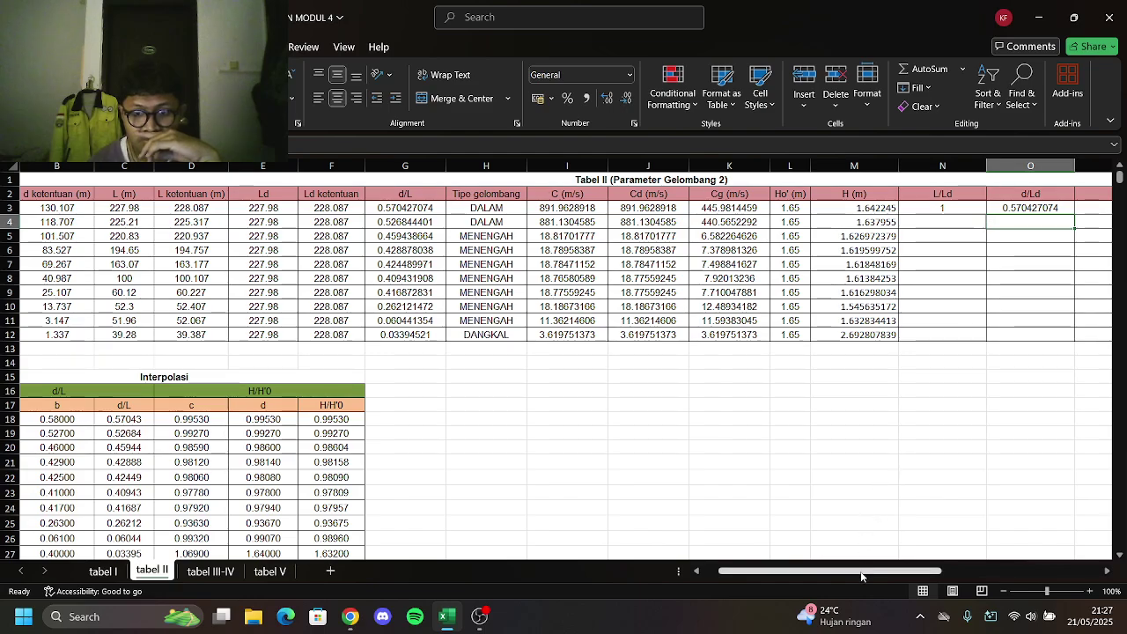
Enter =D3/M3 in P3 of the L/H column, dividing L ketentuan by H
{"action": "left_click_drag", "start_coordinate": [861, 576], "coordinate": [940, 572]}
{"action": "left_click", "coordinate": [775, 209]}
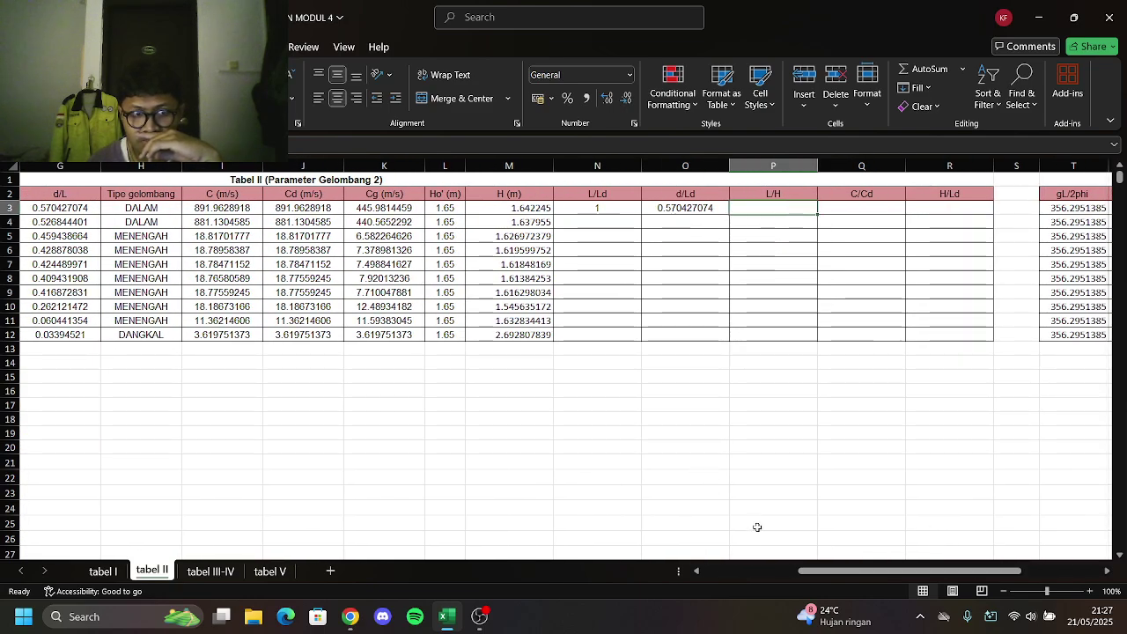
{"action": "left_click_drag", "start_coordinate": [812, 574], "coordinate": [695, 606]}
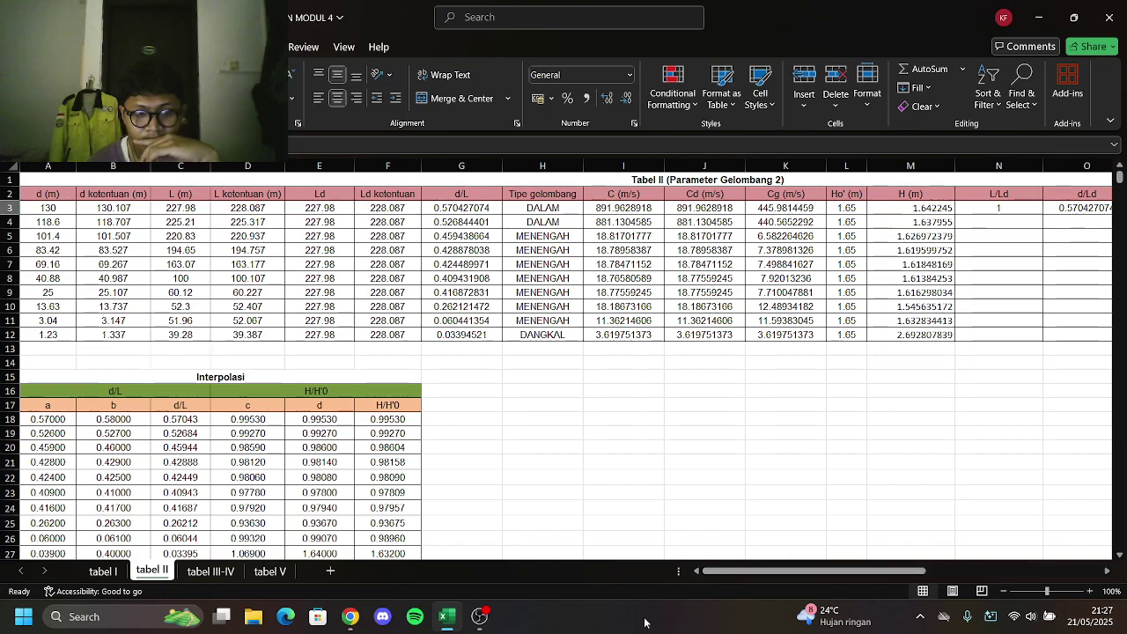
{"action": "left_click", "coordinate": [633, 613]}
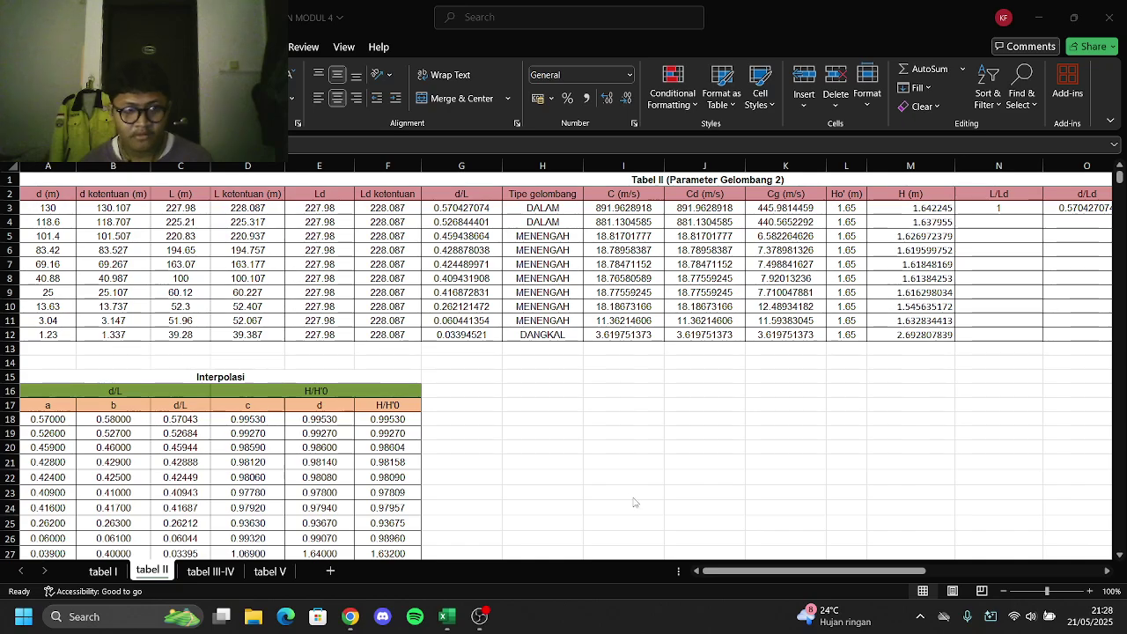
{"action": "left_click_drag", "start_coordinate": [743, 573], "coordinate": [899, 574]}
{"action": "type", "text": "="}
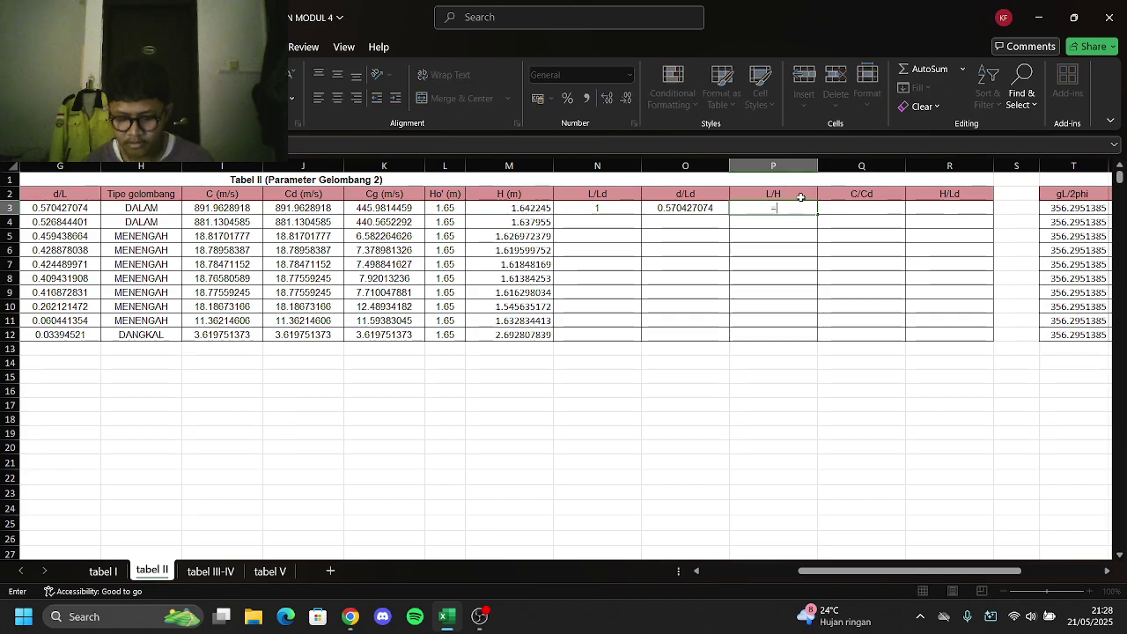
{"action": "left_click_drag", "start_coordinate": [915, 574], "coordinate": [820, 574]}
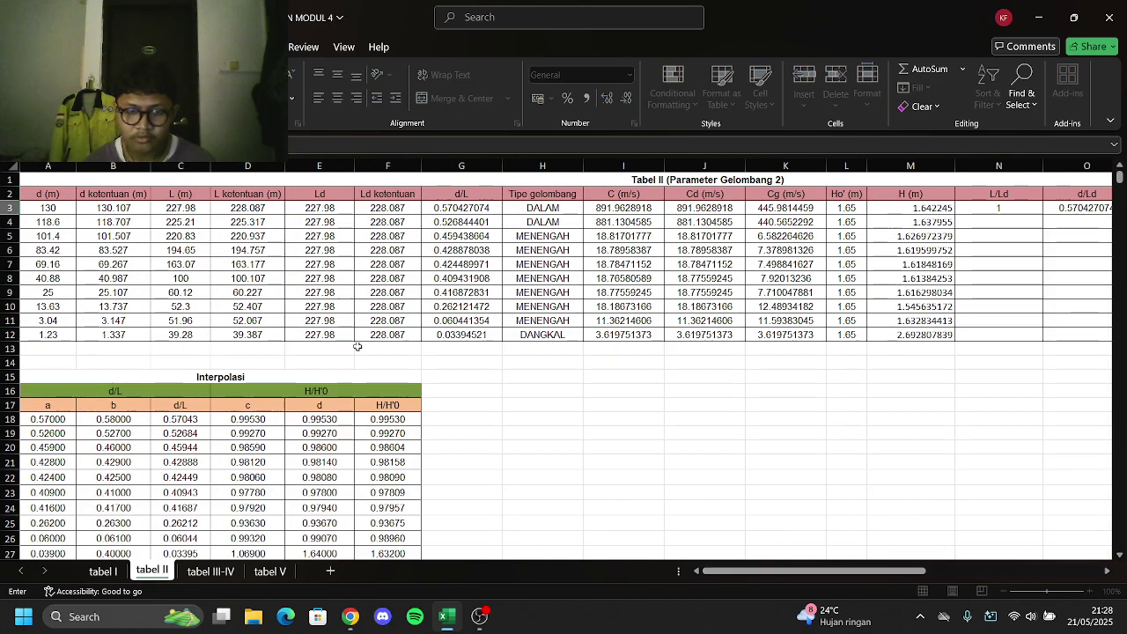
{"action": "left_click", "coordinate": [243, 208]}
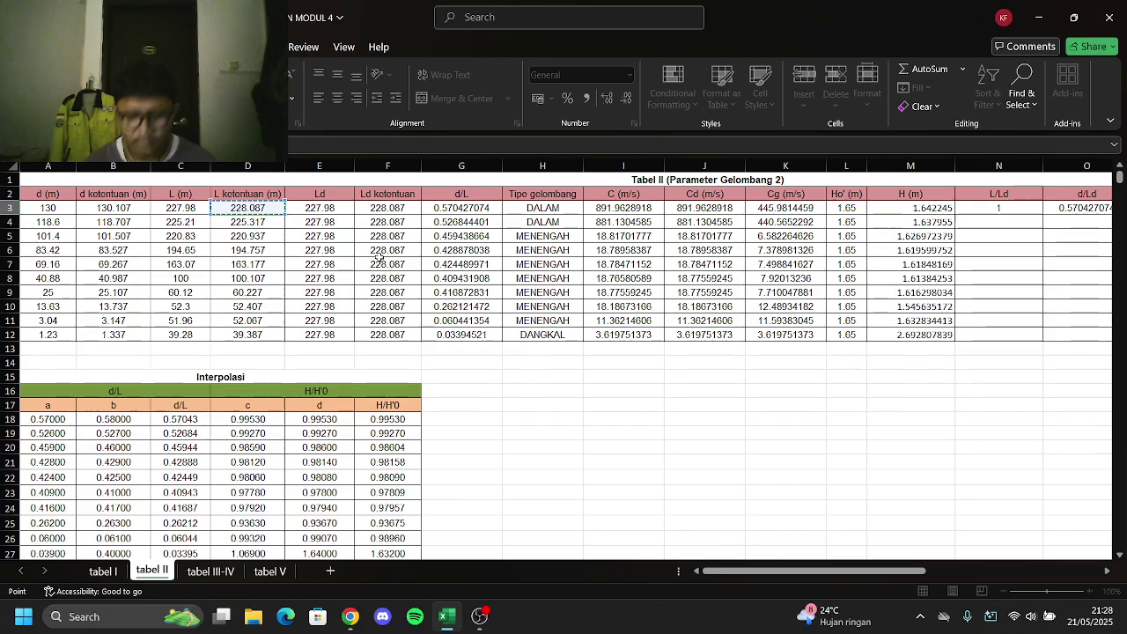
{"action": "type", "text": "/"}
{"action": "left_click", "coordinate": [924, 208]}
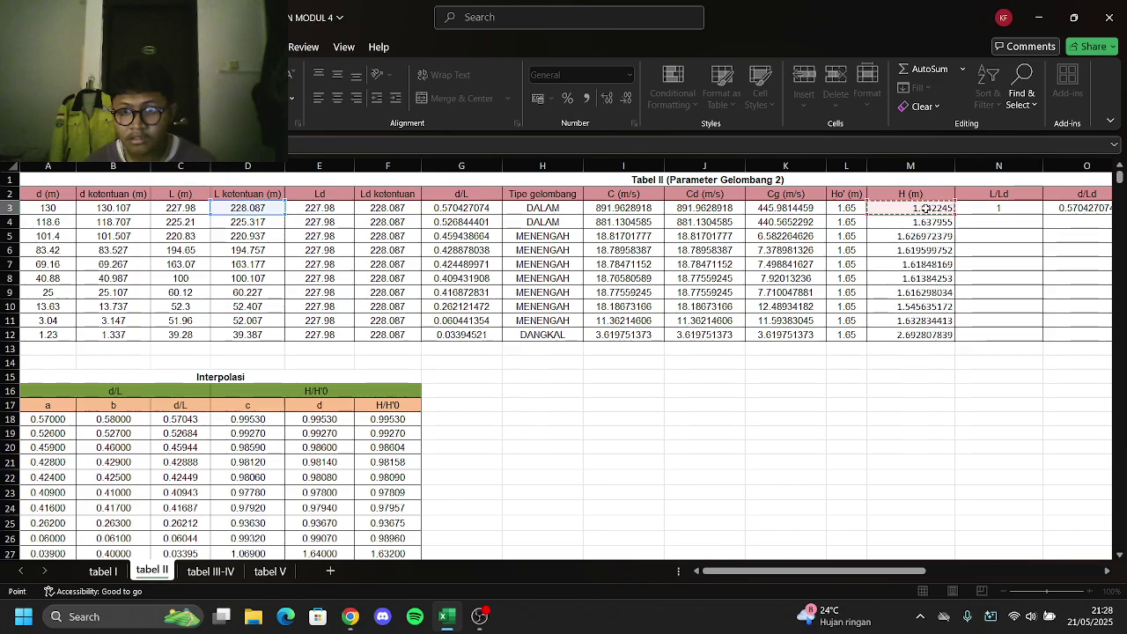
{"action": "key", "text": "Return"}
Enter =I3/J3 in Q3 of the C/Cd column
{"action": "left_click_drag", "start_coordinate": [845, 571], "coordinate": [893, 571]}
{"action": "left_click", "coordinate": [940, 207]}
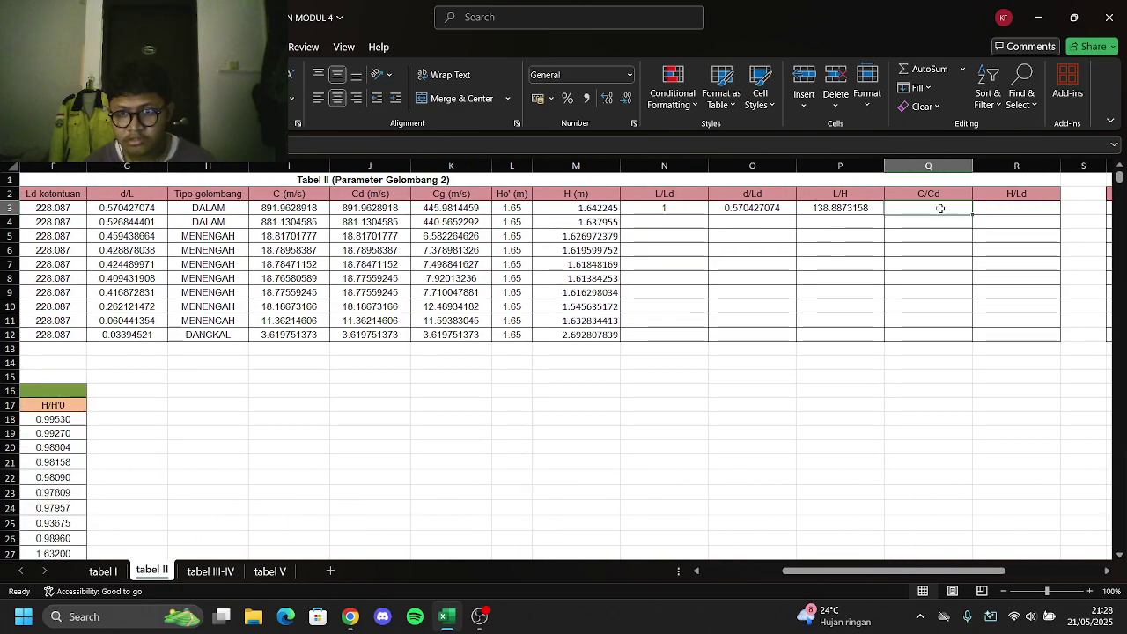
{"action": "type", "text": "="}
{"action": "left_click", "coordinate": [300, 208]}
{"action": "type", "text": "/"}
{"action": "left_click", "coordinate": [339, 209]}
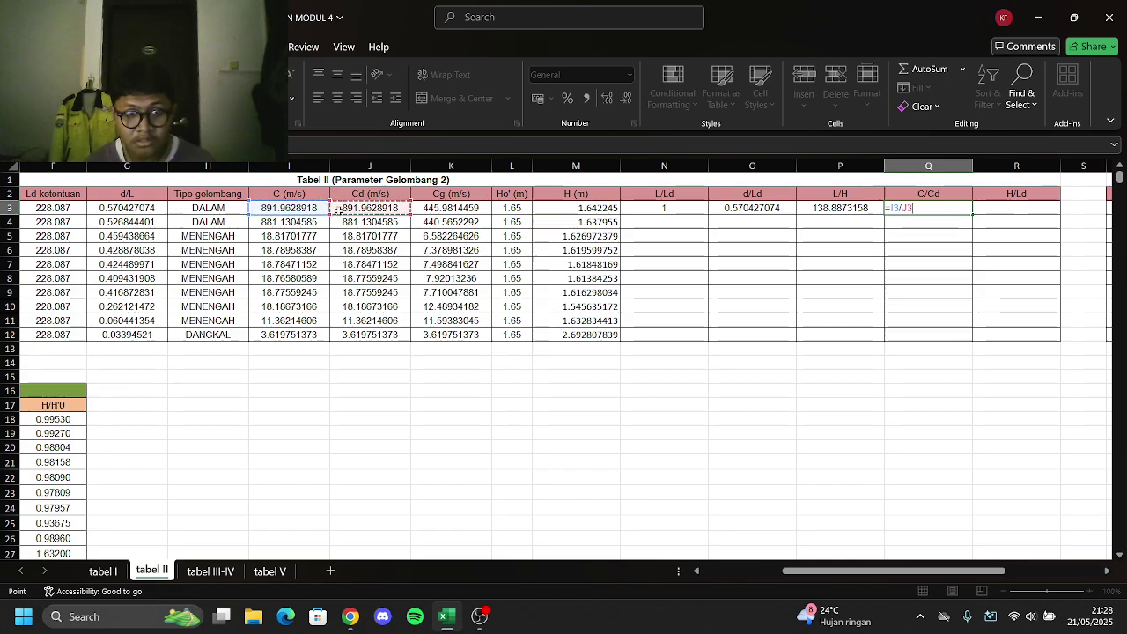
{"action": "key", "text": "Return"}
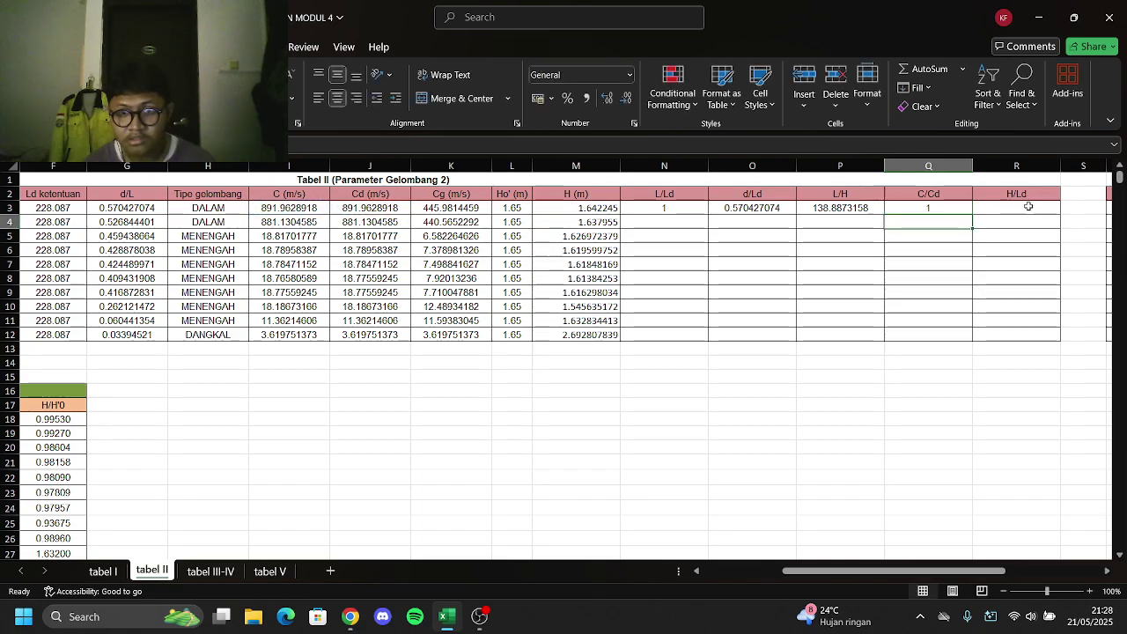
Enter =M3/E3 in R3 of the H/Ld column
{"action": "left_click", "coordinate": [1027, 206]}
{"action": "type", "text": "="}
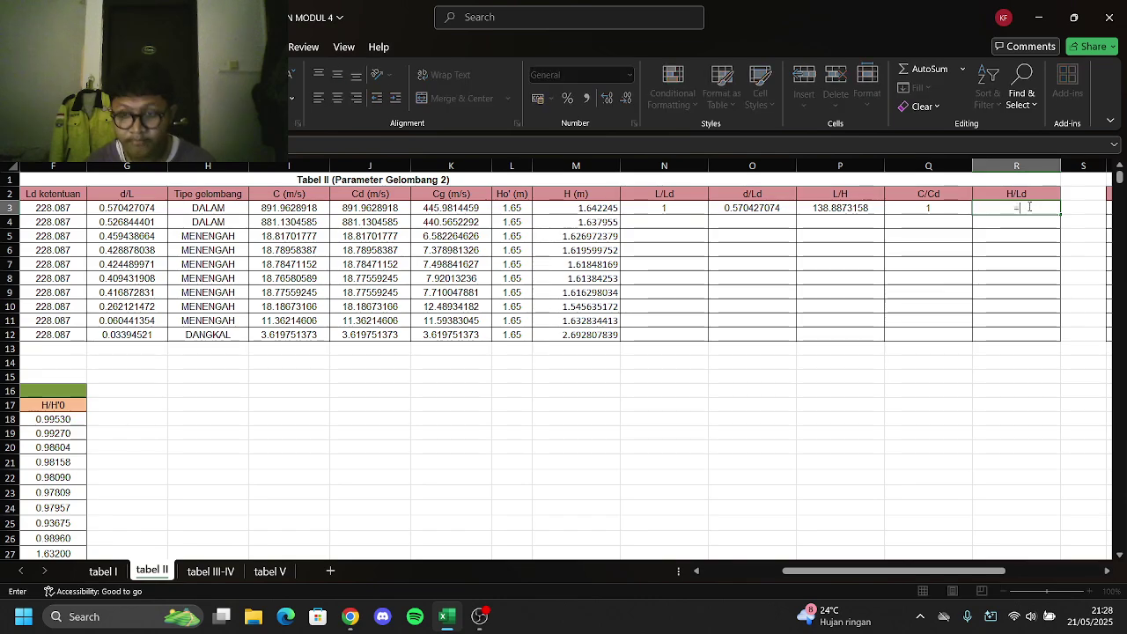
{"action": "left_click", "coordinate": [577, 213]}
{"action": "type", "text": "/"}
{"action": "left_click_drag", "start_coordinate": [823, 570], "coordinate": [673, 572]}
{"action": "left_click", "coordinate": [332, 209]}
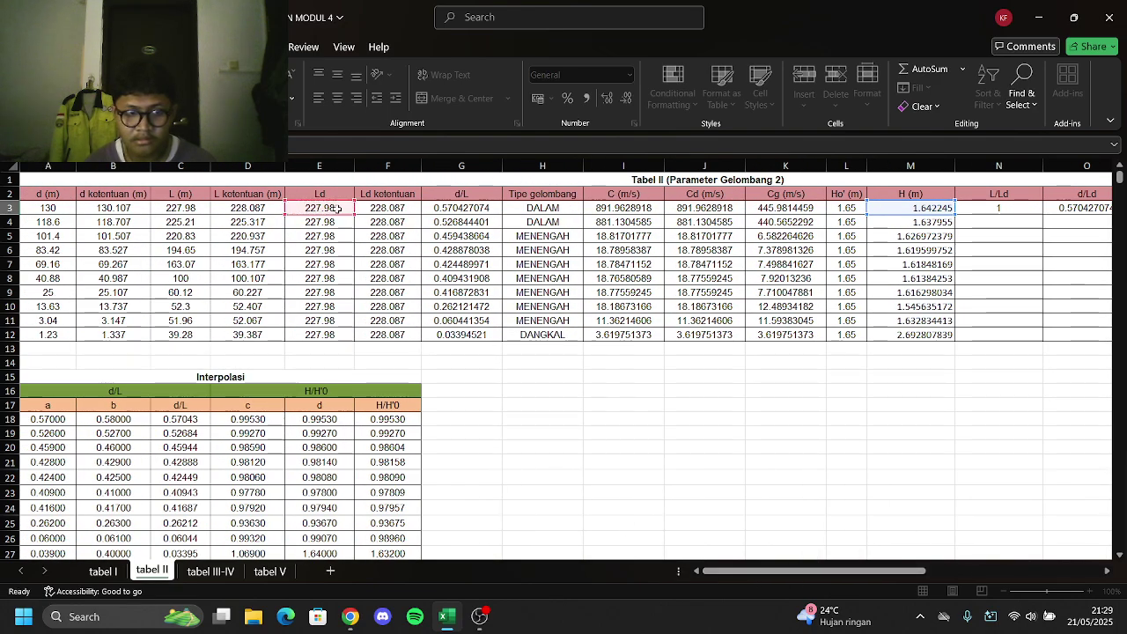
{"action": "key", "text": "Return"}
Fill the L/Ld, d/Ld, L/H, C/Cd and H/Ld formulas from row 3 down to row 12
{"action": "left_click", "coordinate": [694, 208]}
{"action": "double_click", "coordinate": [708, 215]}
{"action": "left_click", "coordinate": [763, 217]}
{"action": "double_click", "coordinate": [795, 215]}
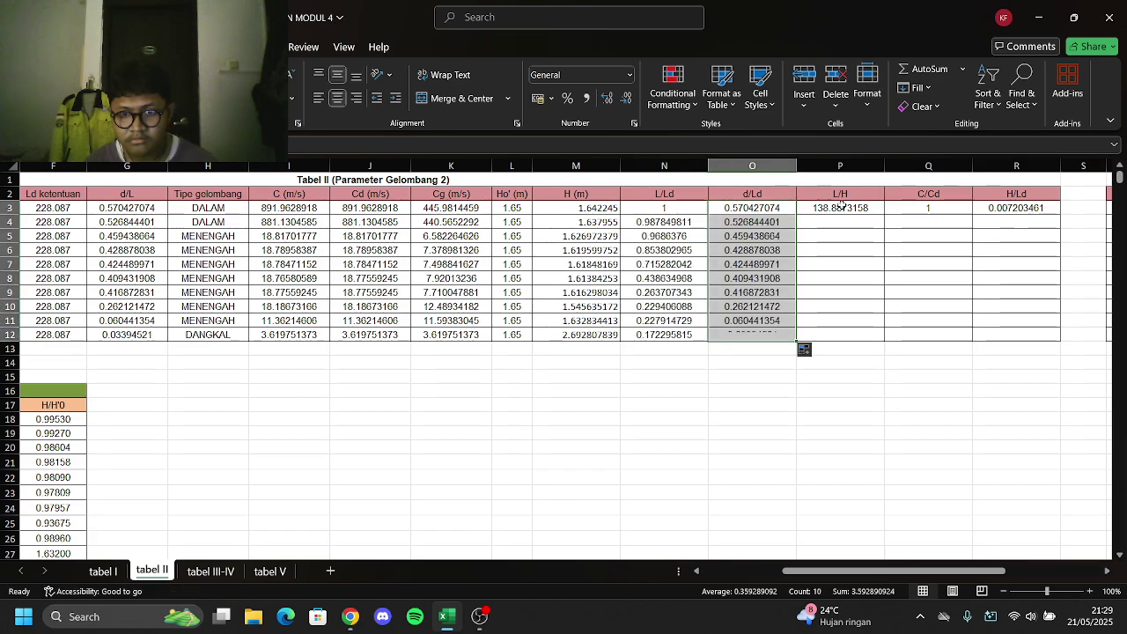
{"action": "left_click", "coordinate": [845, 208]}
{"action": "double_click", "coordinate": [884, 214]}
{"action": "left_click", "coordinate": [891, 213]}
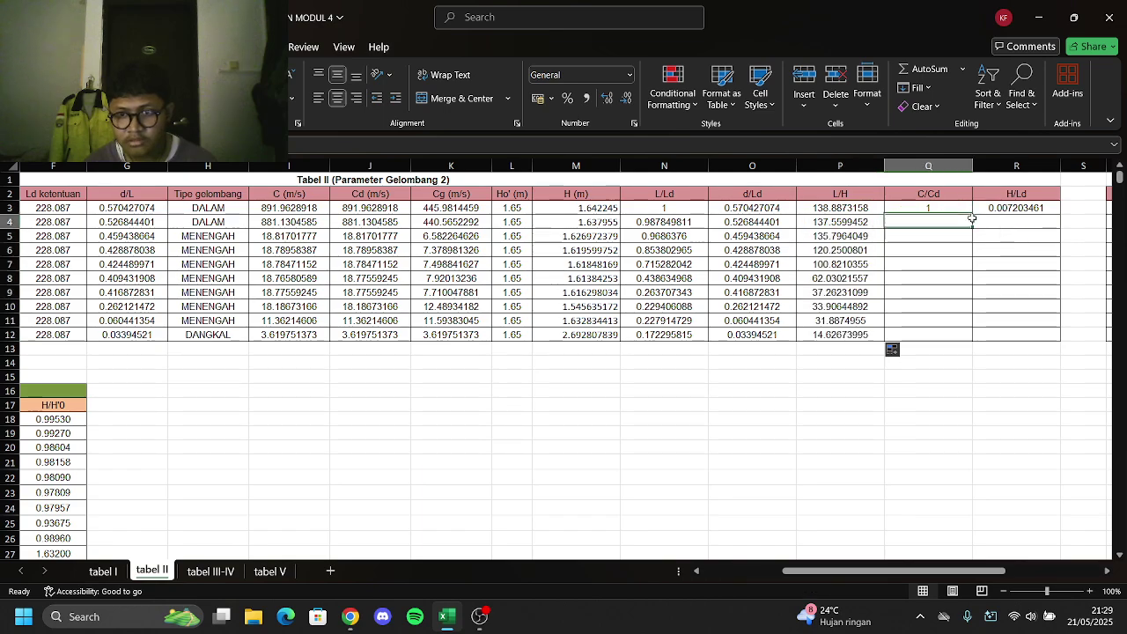
{"action": "double_click", "coordinate": [972, 212]}
{"action": "left_click", "coordinate": [995, 209]}
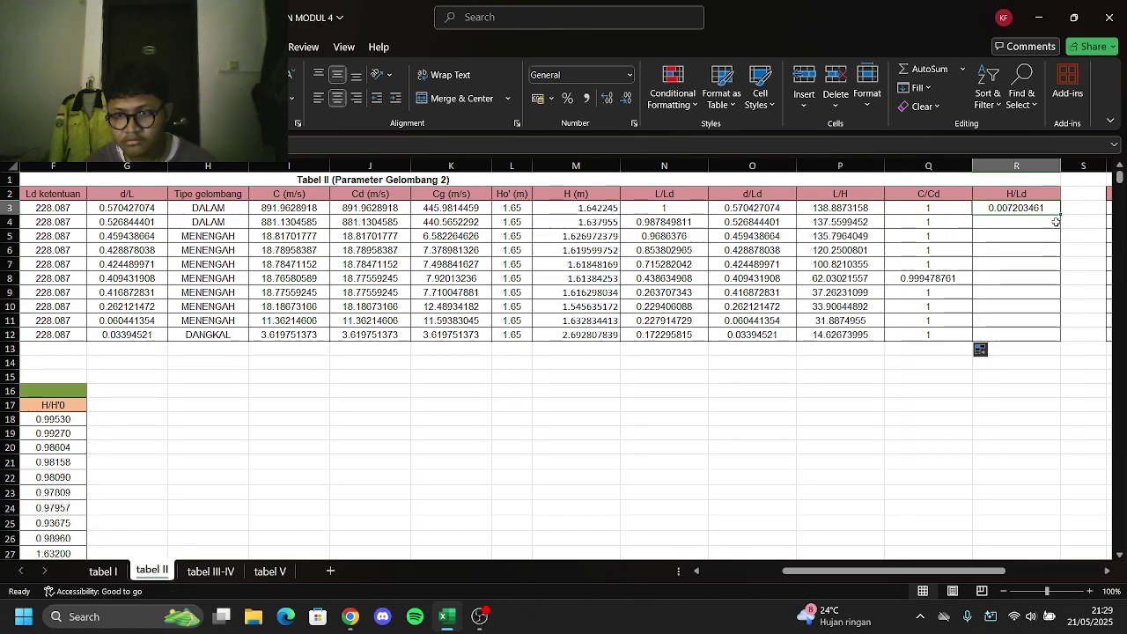
{"action": "double_click", "coordinate": [1059, 215]}
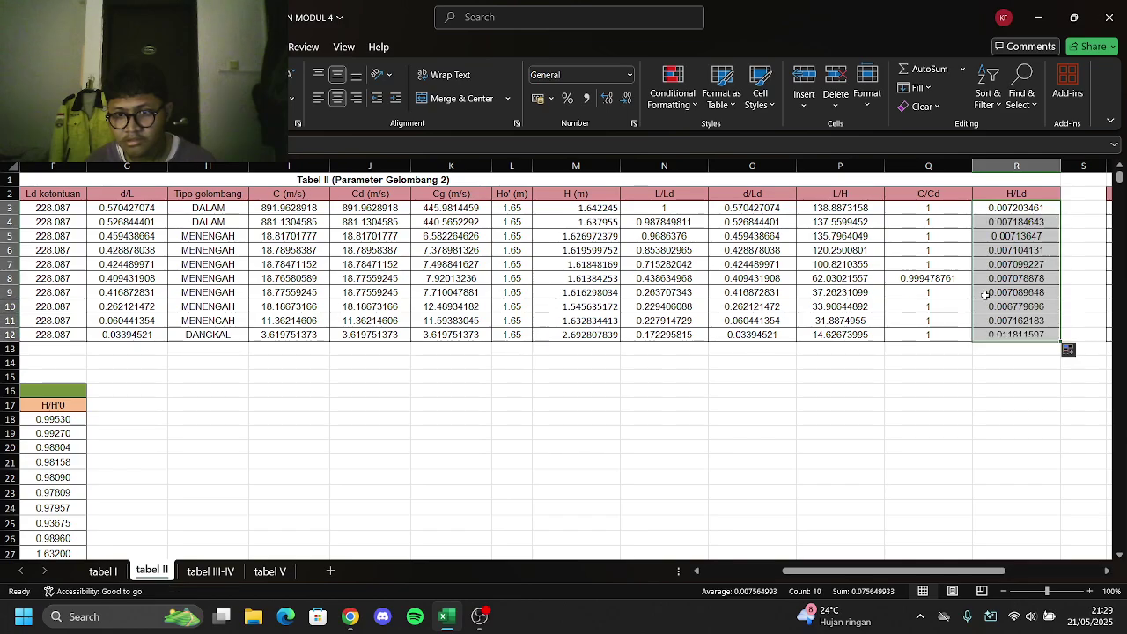
Check the L/Ld cells in column N against the H (m) column and the L and Ld source columns
{"action": "left_click", "coordinate": [665, 374]}
{"action": "mouse_move", "coordinate": [684, 210]}
{"action": "left_mouse_down"}
{"action": "mouse_move", "coordinate": [686, 223]}
{"action": "mouse_move", "coordinate": [704, 220]}
{"action": "mouse_move", "coordinate": [699, 210]}
{"action": "mouse_move", "coordinate": [708, 267]}
{"action": "left_mouse_up"}
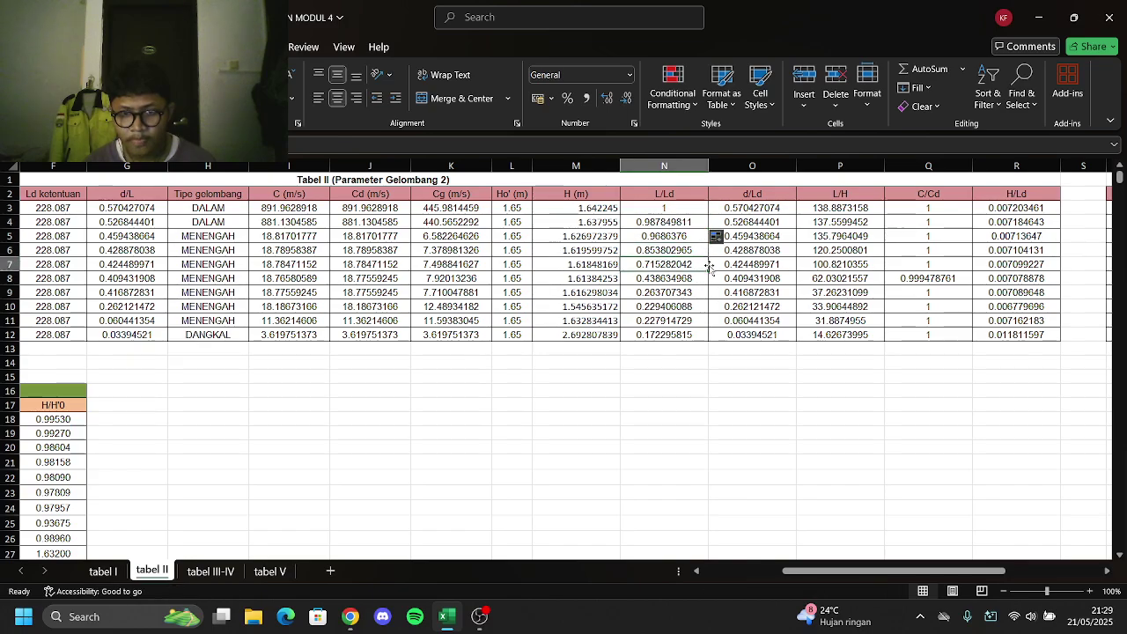
{"action": "left_click", "coordinate": [675, 208]}
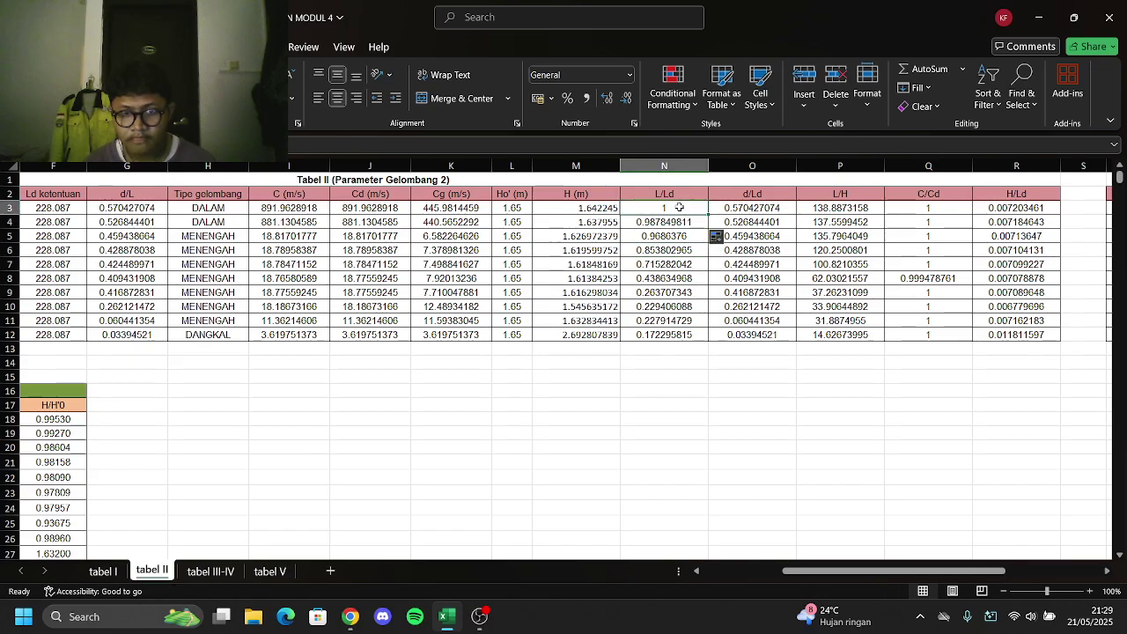
{"action": "left_click", "coordinate": [590, 209]}
{"action": "left_click", "coordinate": [652, 211]}
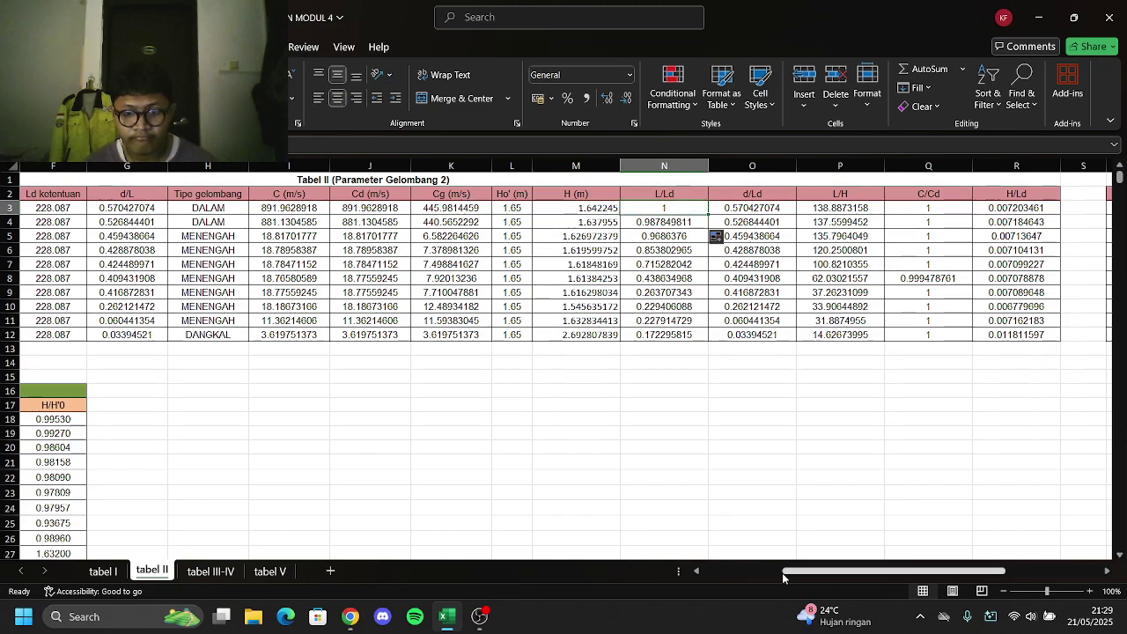
{"action": "left_click_drag", "start_coordinate": [781, 576], "coordinate": [653, 567]}
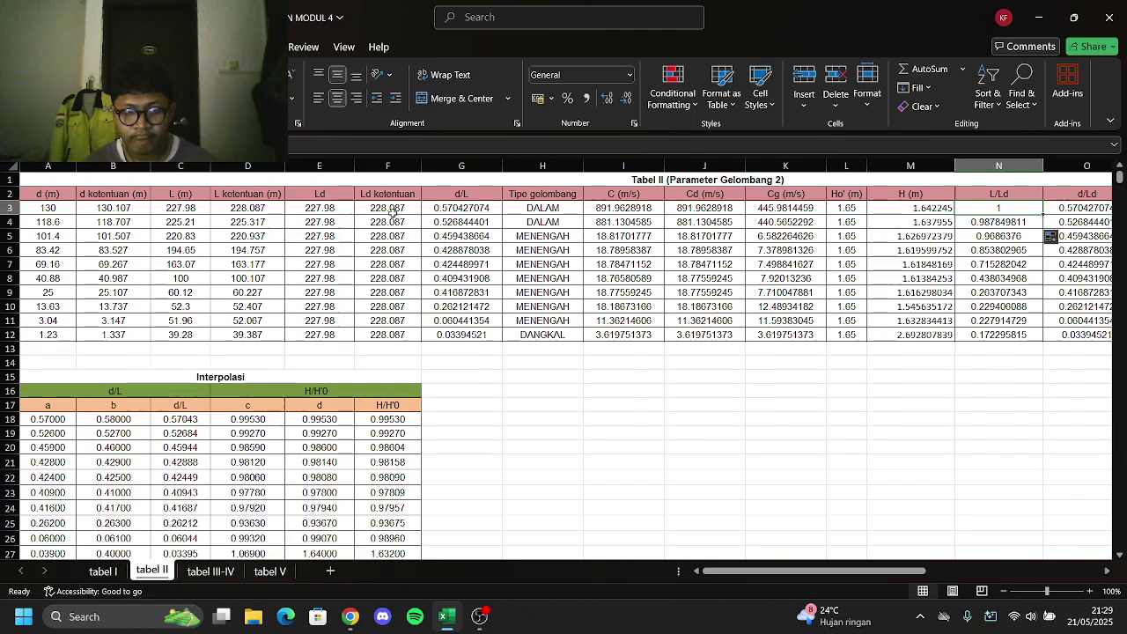
Change the L/Ld formula in N3 to =C3/F3 and fill it down to row 12
{"action": "left_click", "coordinate": [415, 150]}
{"action": "key", "text": "BackSpace"}
{"action": "key", "text": "BackSpace"}
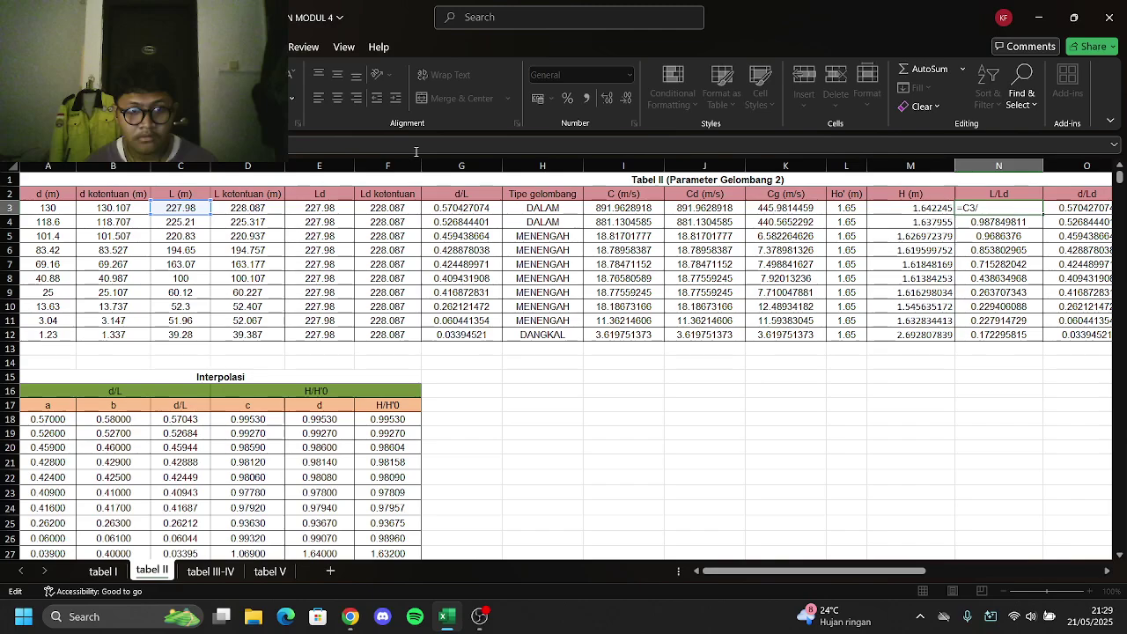
{"action": "left_click", "coordinate": [383, 207]}
{"action": "key", "text": "Return"}
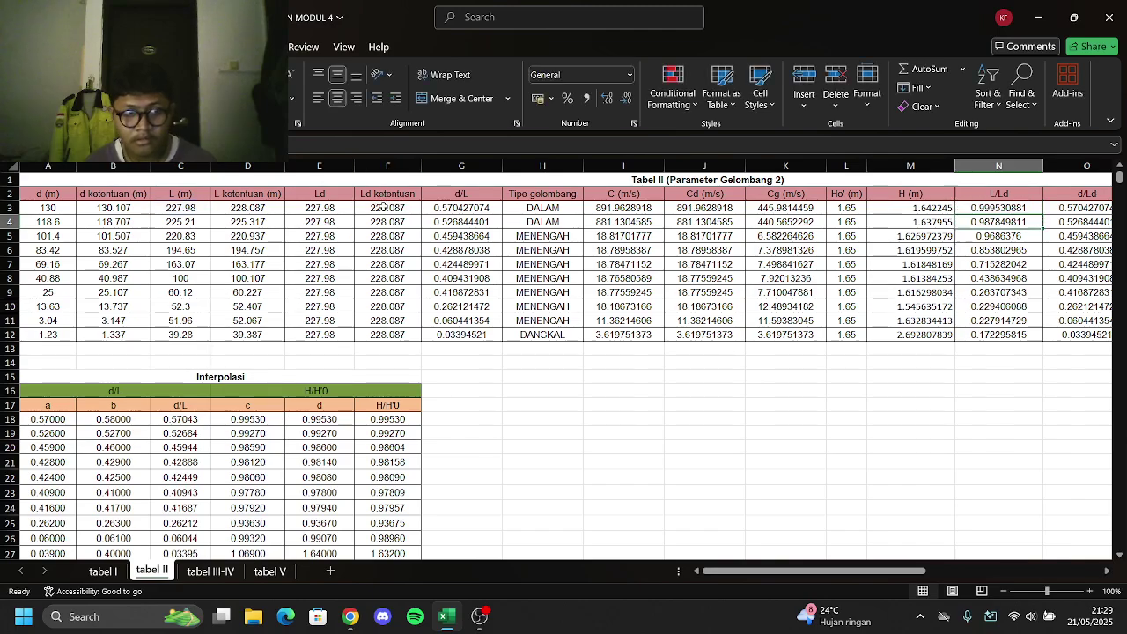
{"action": "left_click", "coordinate": [977, 204]}
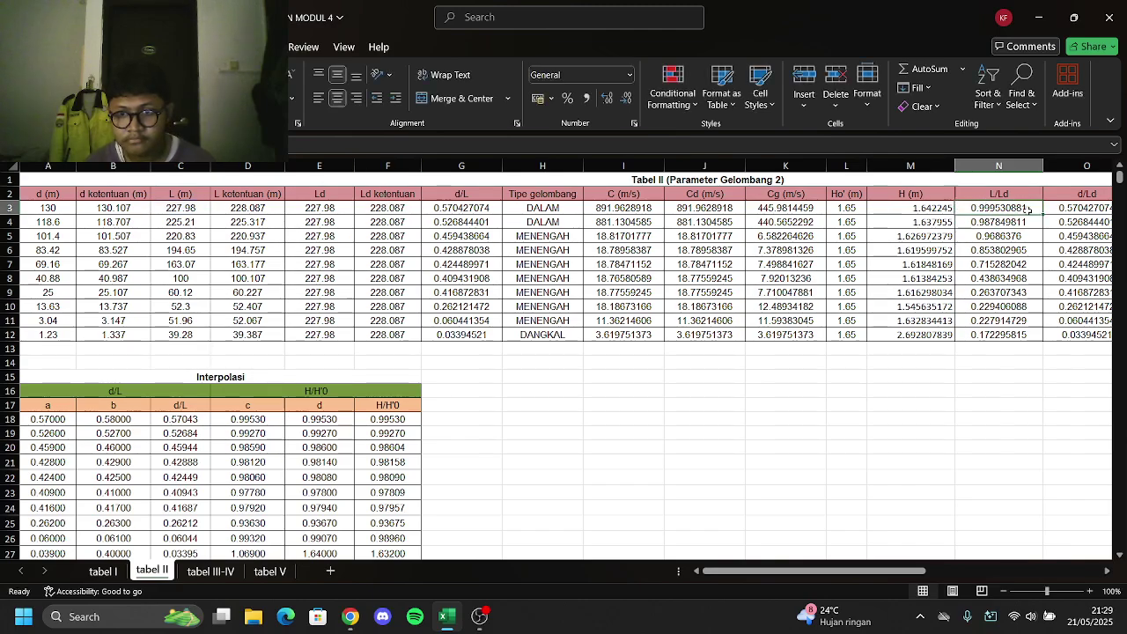
{"action": "left_click_drag", "start_coordinate": [1043, 215], "coordinate": [1059, 340]}
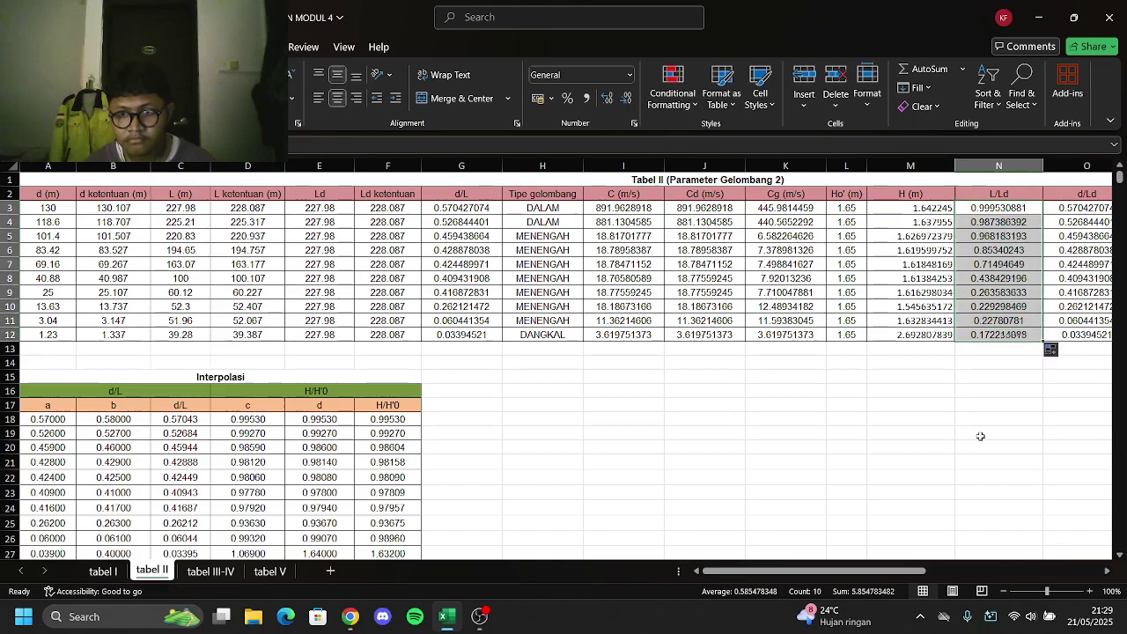
{"action": "left_click", "coordinate": [959, 433]}
Change the H/Ld formula in R3 to =M3/F3 so that it divides H by Ld ketentuan
{"action": "left_click_drag", "start_coordinate": [906, 570], "coordinate": [995, 571]}
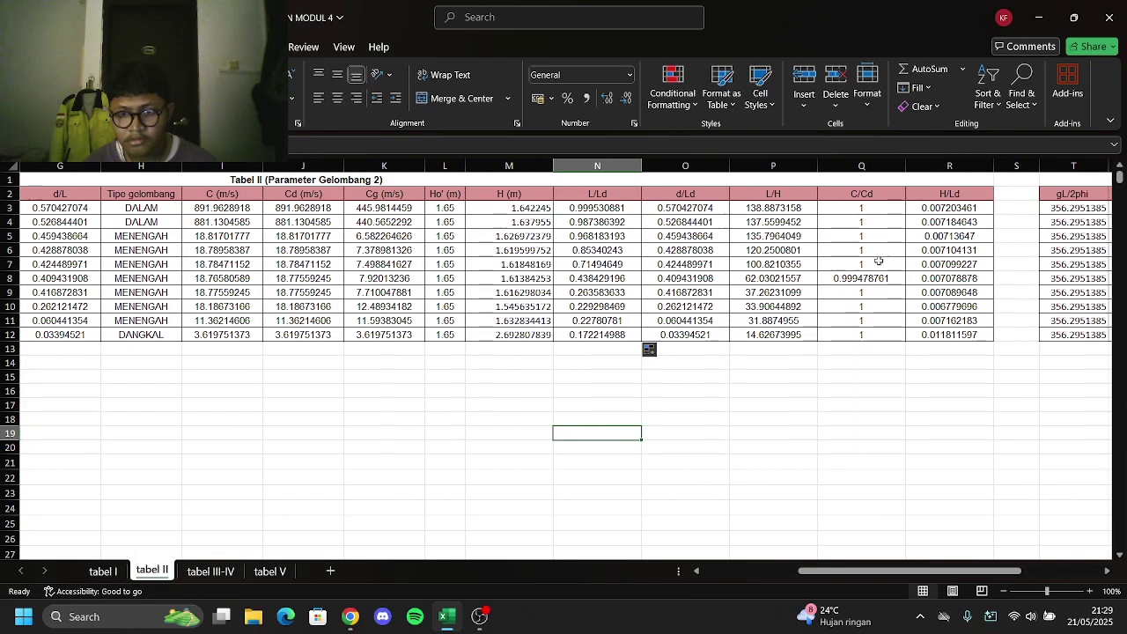
{"action": "left_click", "coordinate": [865, 209]}
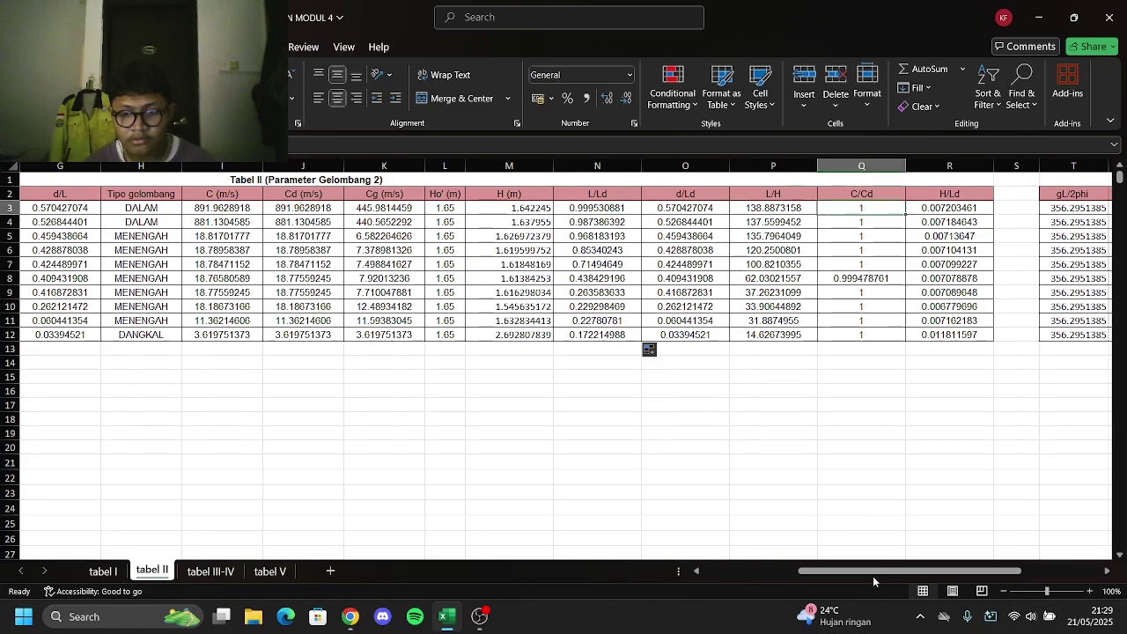
{"action": "scroll", "coordinate": [728, 236], "scroll_direction": "right", "scroll_amount": 3}
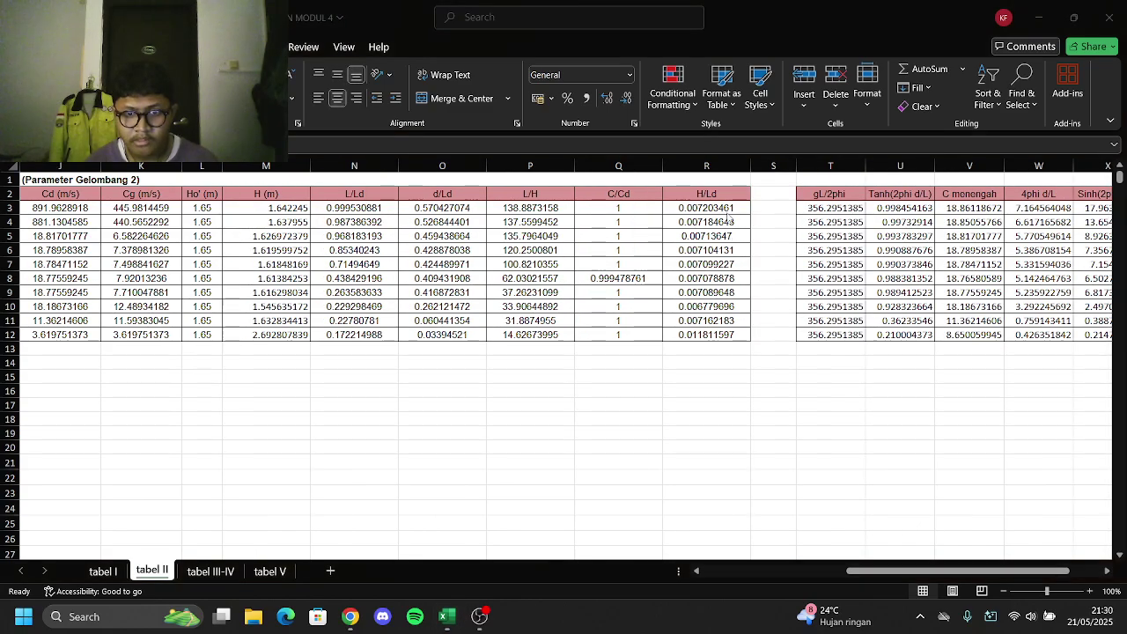
{"action": "key", "text": "ctrl+v"}
{"action": "left_click", "coordinate": [701, 212]}
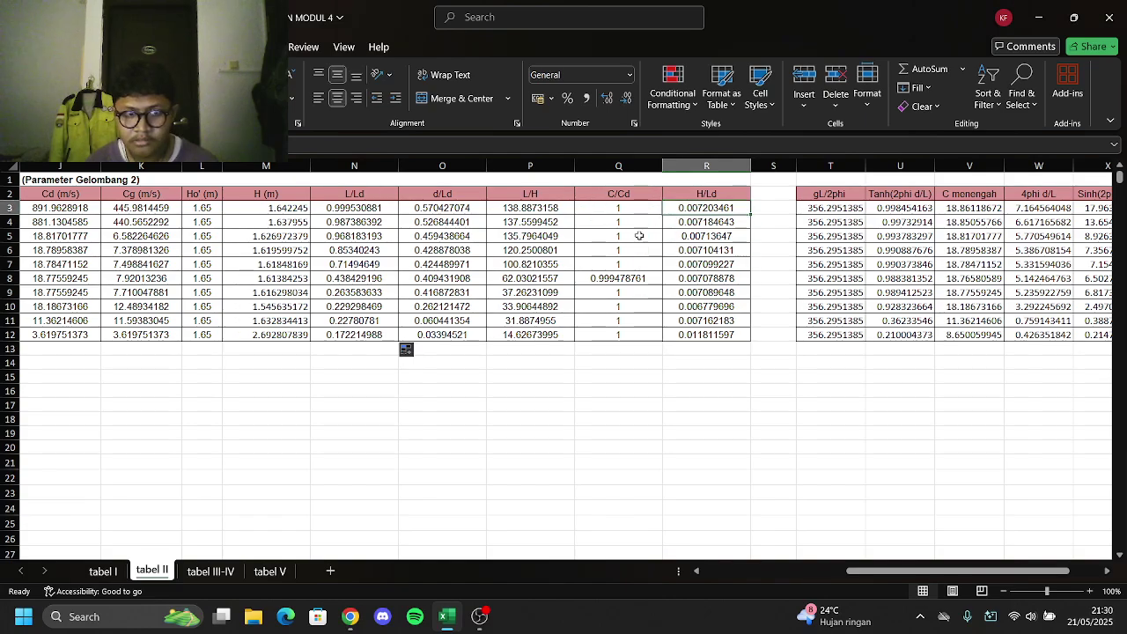
{"action": "type", "text": "="}
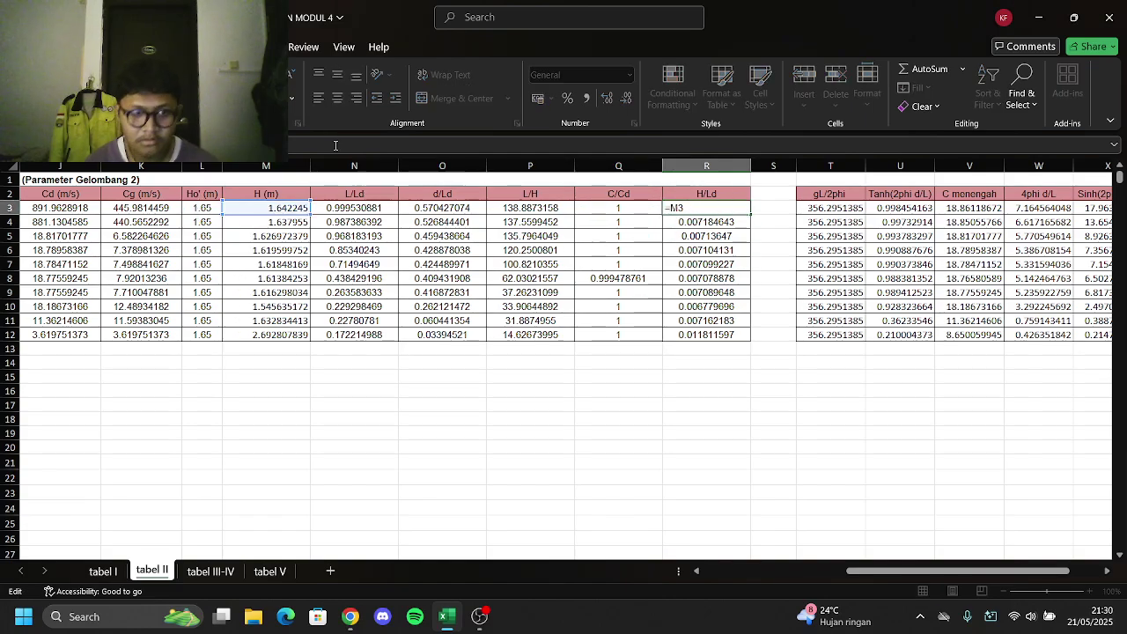
{"action": "left_click_drag", "start_coordinate": [881, 570], "coordinate": [702, 591]}
{"action": "left_click", "coordinate": [357, 166]}
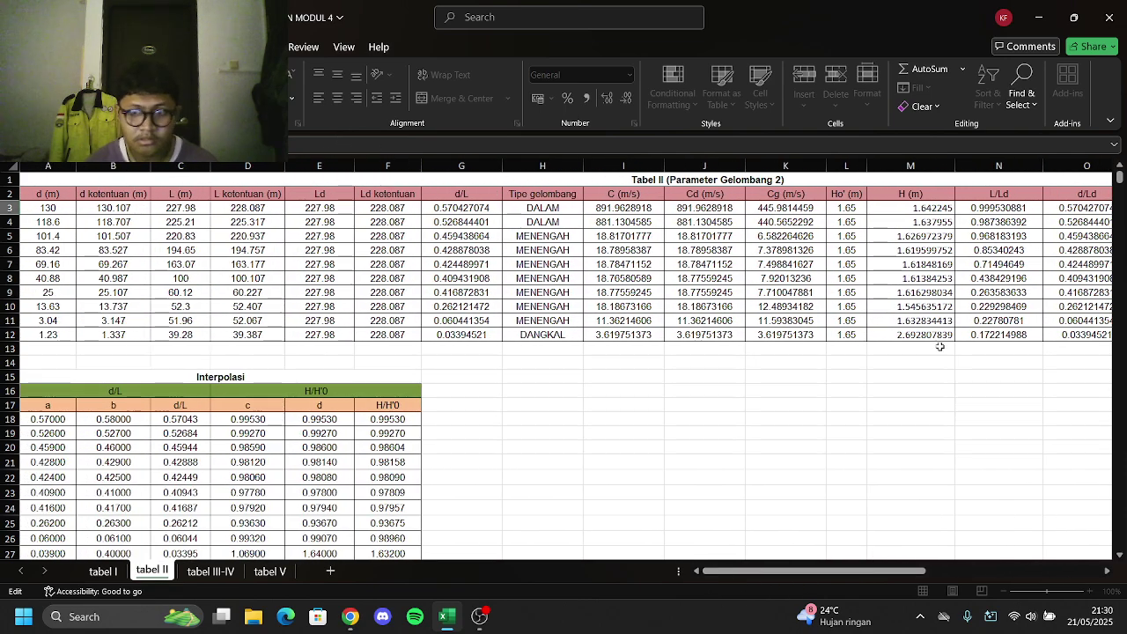
{"action": "mouse_move", "coordinate": [870, 574]}
{"action": "left_mouse_down"}
{"action": "mouse_move", "coordinate": [935, 564]}
{"action": "mouse_move", "coordinate": [875, 564]}
{"action": "left_mouse_up"}
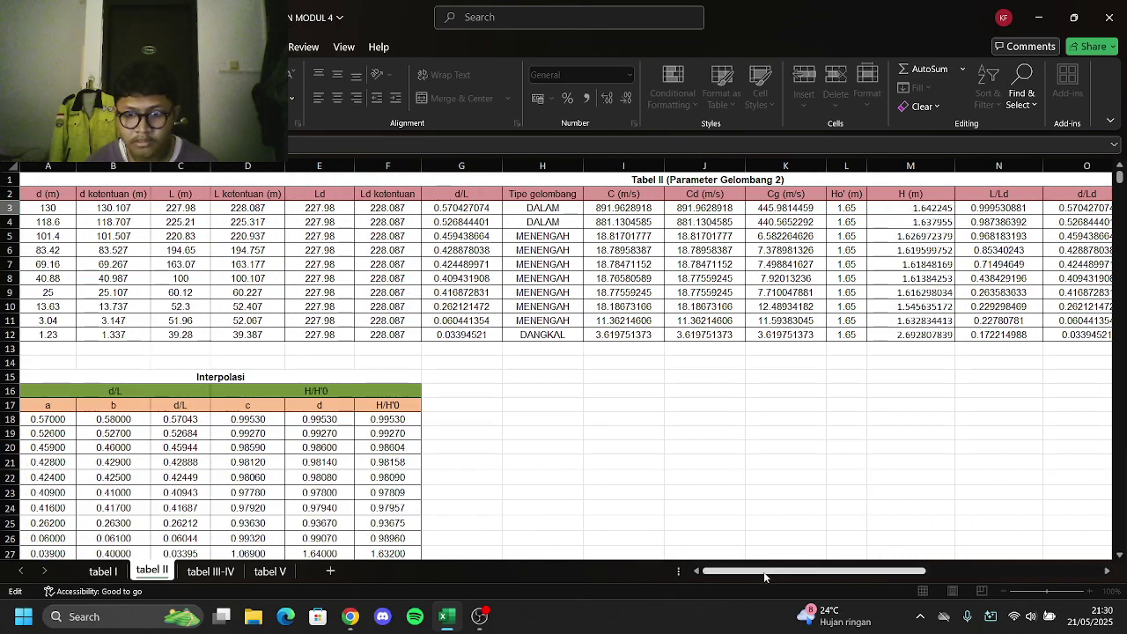
{"action": "left_click_drag", "start_coordinate": [766, 571], "coordinate": [830, 539]}
{"action": "left_click", "coordinate": [617, 214]}
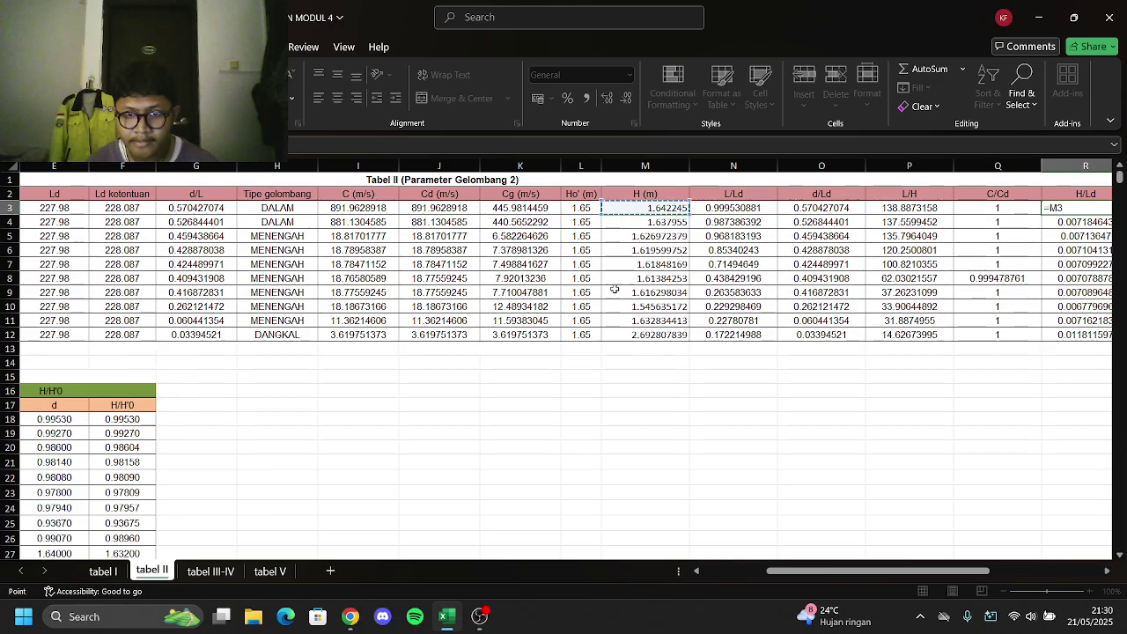
{"action": "type", "text": "/"}
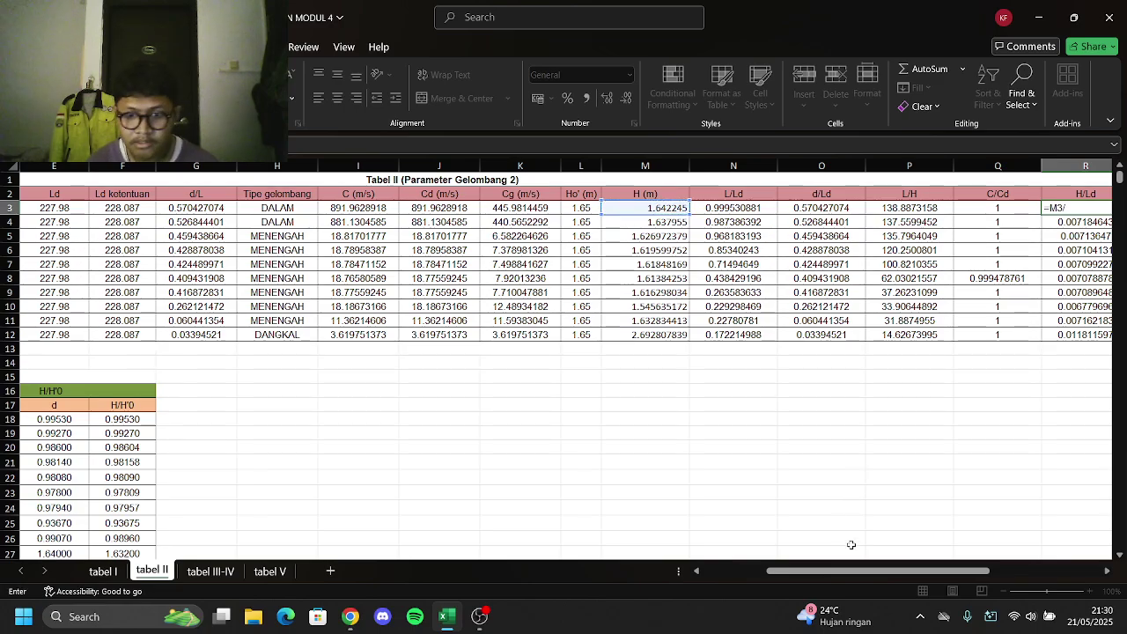
{"action": "left_click_drag", "start_coordinate": [870, 571], "coordinate": [823, 569]}
{"action": "left_click", "coordinate": [321, 210]}
{"action": "key", "text": "Return"}
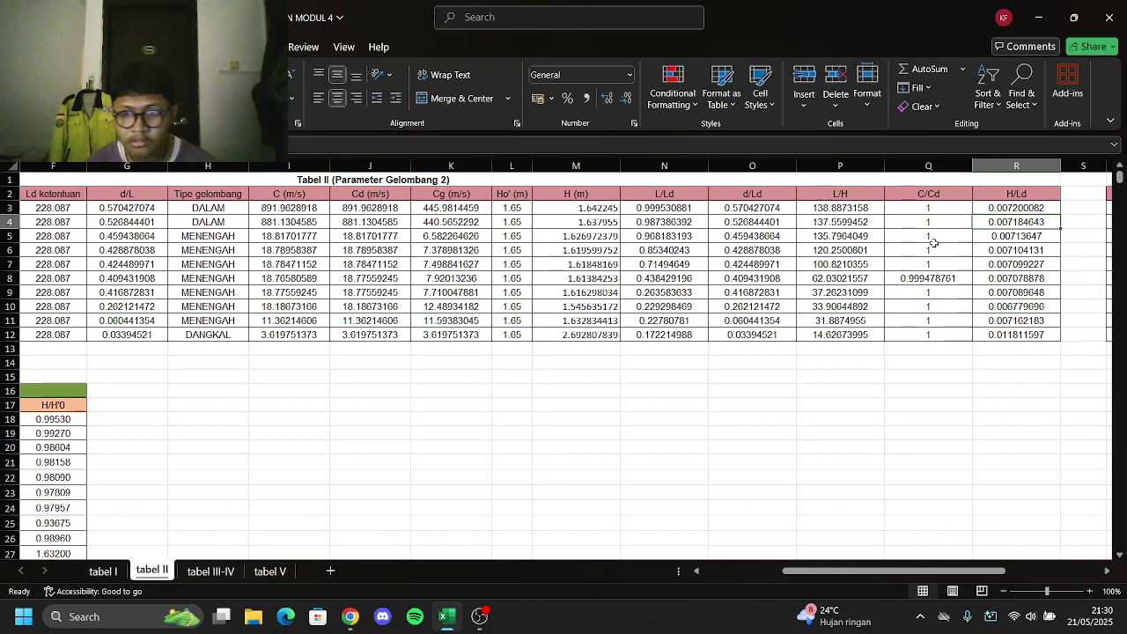
Fill the H/Ld formula from R3 down to row 12 and look over the table
{"action": "left_click", "coordinate": [1009, 204]}
{"action": "left_click_drag", "start_coordinate": [1061, 216], "coordinate": [1061, 340]}
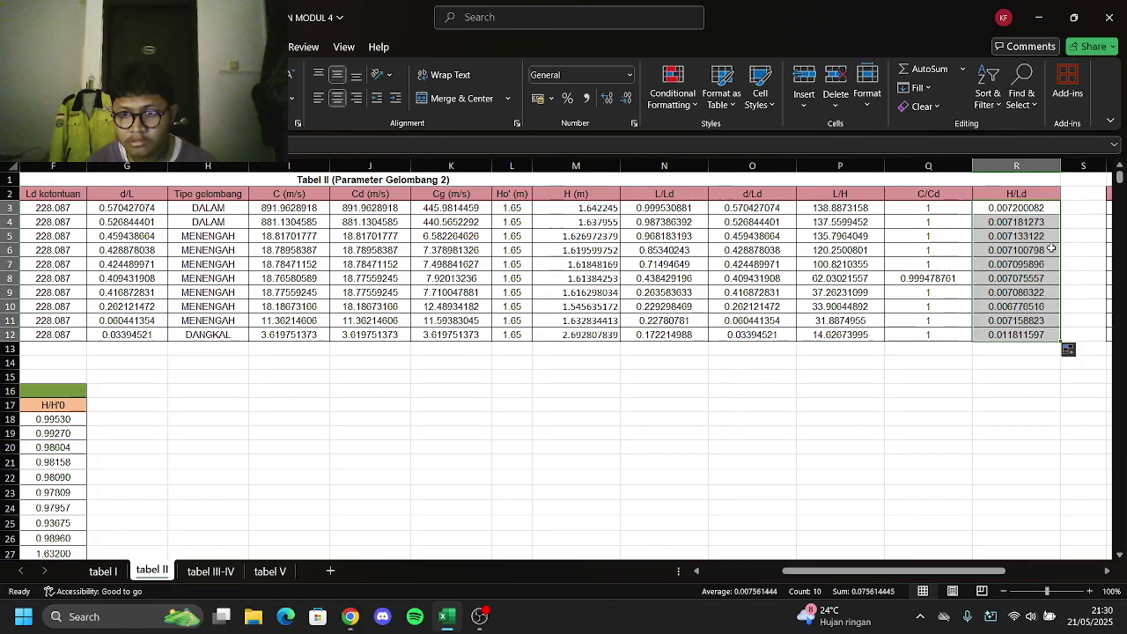
{"action": "left_click", "coordinate": [992, 377]}
{"action": "left_click_drag", "start_coordinate": [837, 572], "coordinate": [869, 570]}
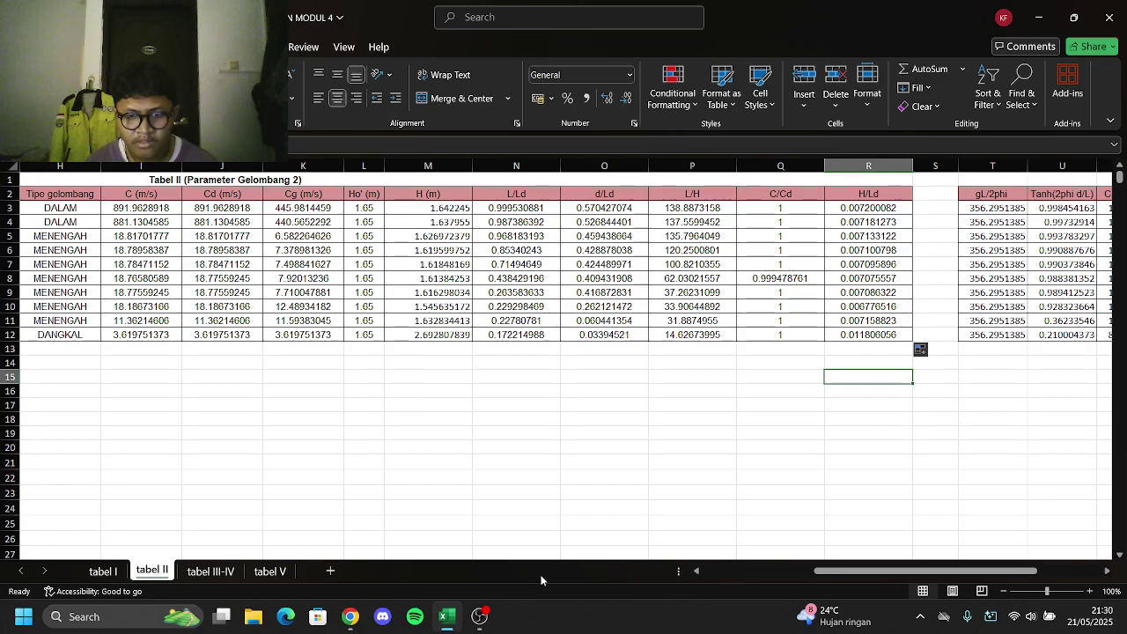
{"action": "left_click_drag", "start_coordinate": [937, 567], "coordinate": [827, 570]}
{"action": "scroll", "coordinate": [485, 442], "scroll_direction": "down", "scroll_amount": 3}
{"action": "scroll", "coordinate": [486, 442], "scroll_direction": "up", "scroll_amount": 3}
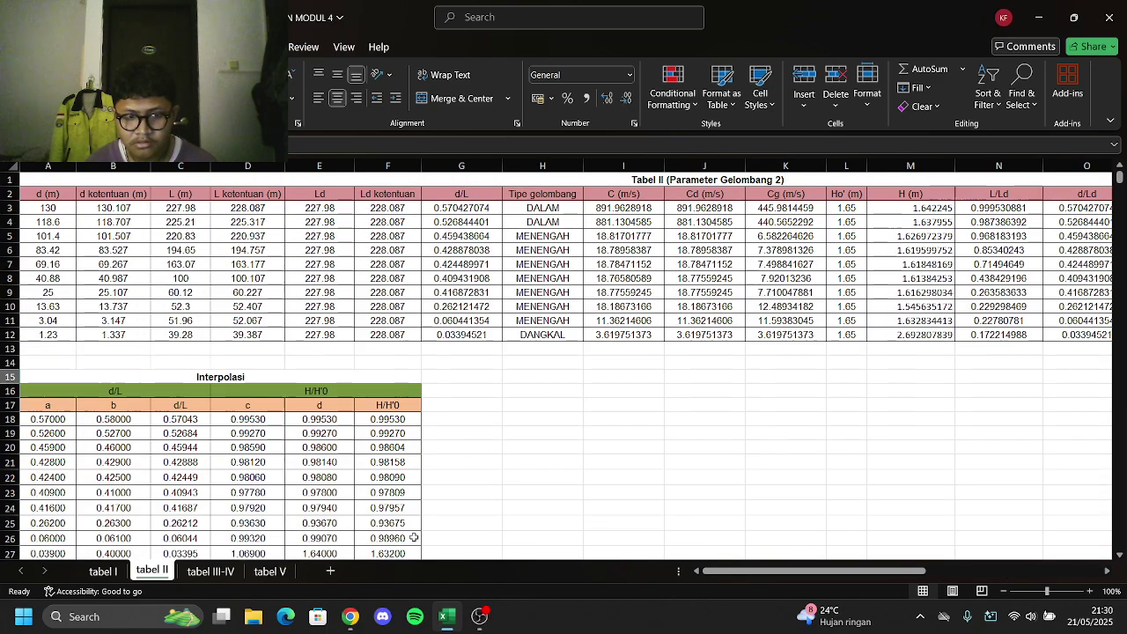
On the tabel III-IV sheet, enter =A3+0.017+0.009 in B3 of the d ketentuan (m) column
{"action": "left_click", "coordinate": [210, 572]}
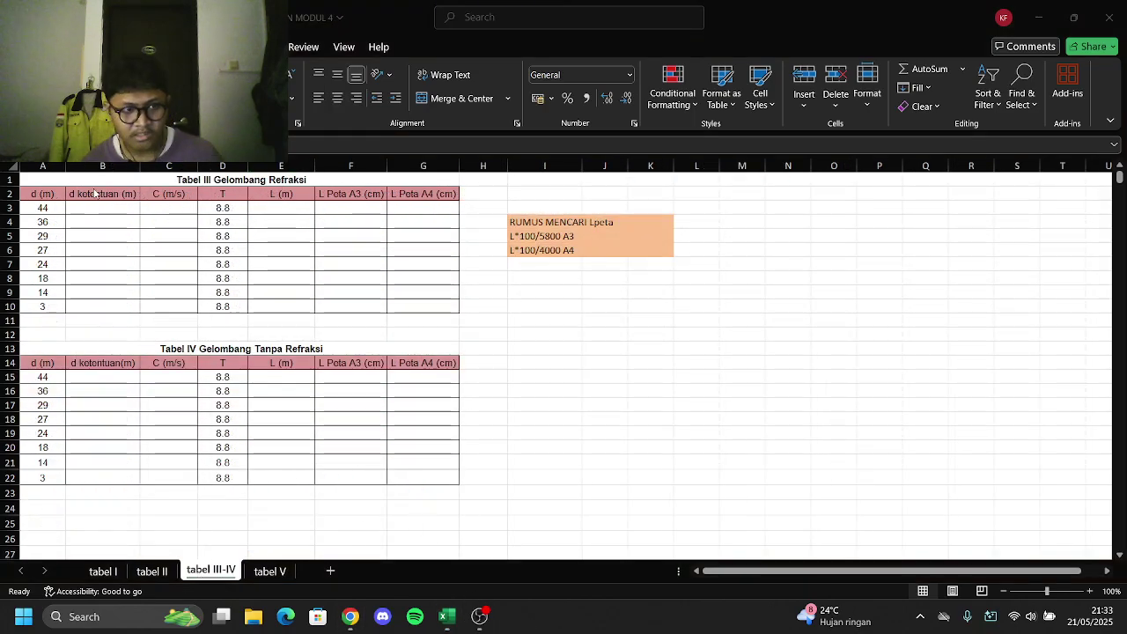
{"action": "left_click", "coordinate": [103, 210]}
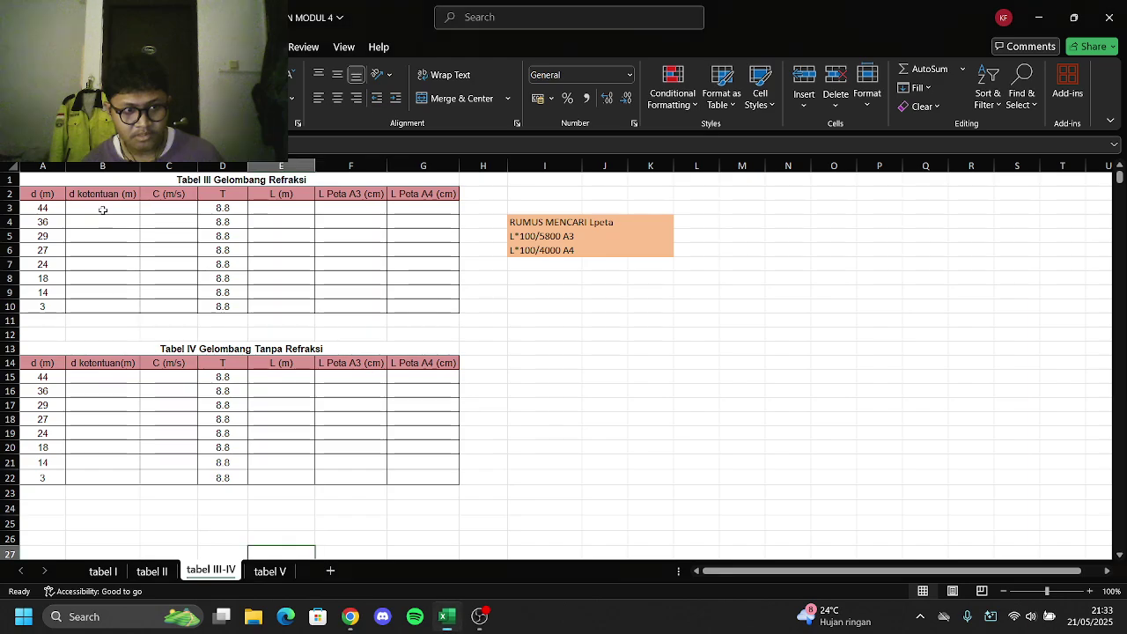
{"action": "type", "text": "="}
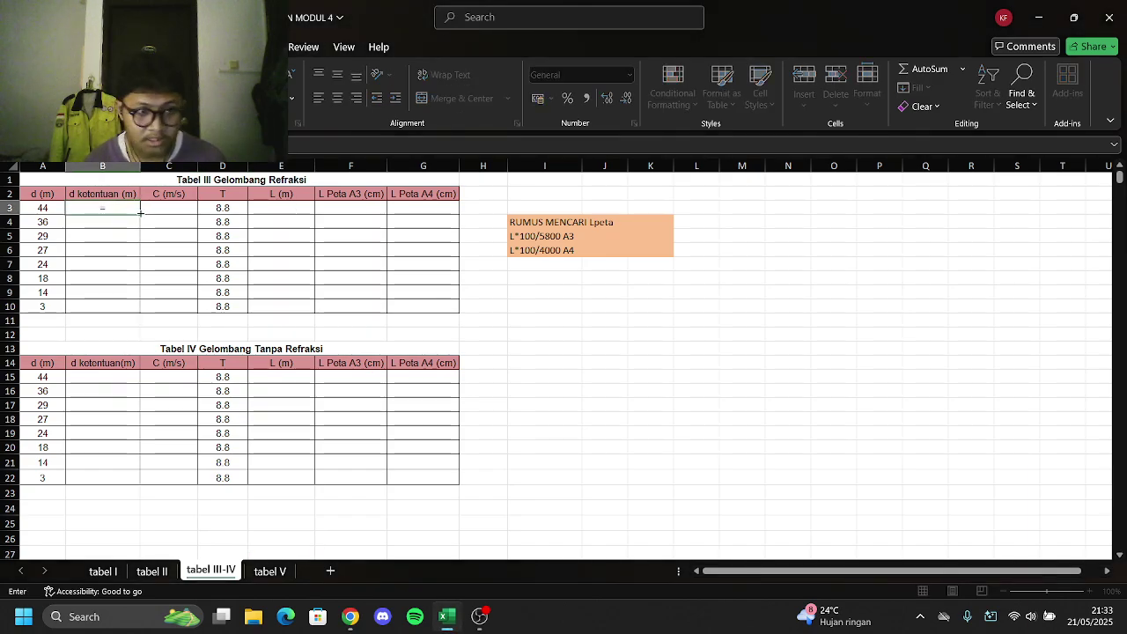
{"action": "left_click", "coordinate": [39, 210]}
{"action": "type", "text": "+0.0"}
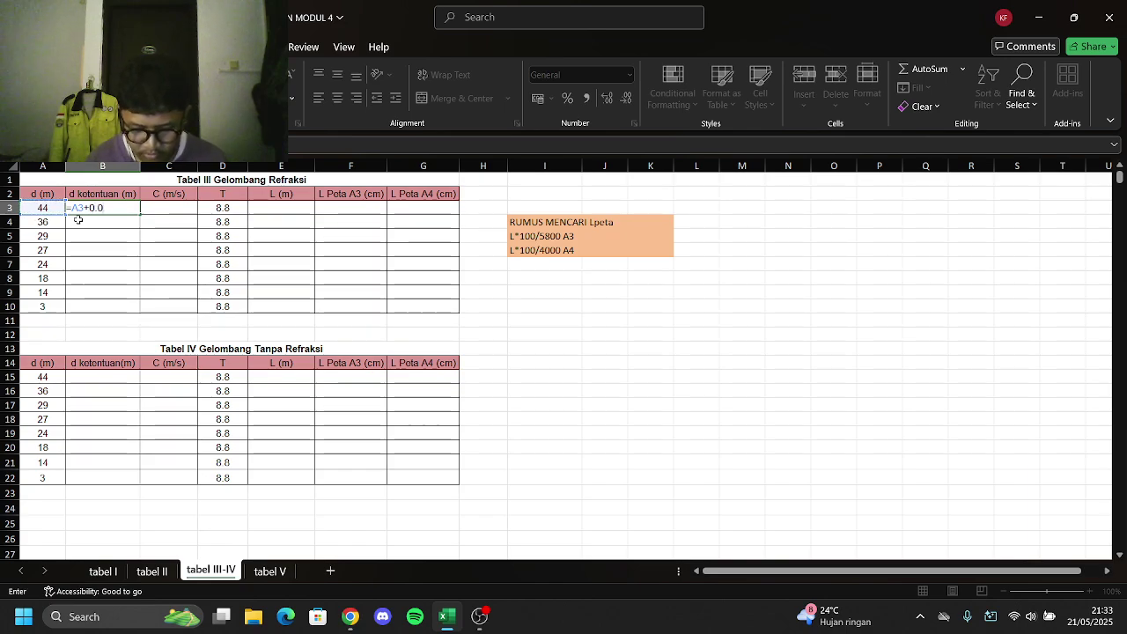
{"action": "type", "text": "17+0.09"}
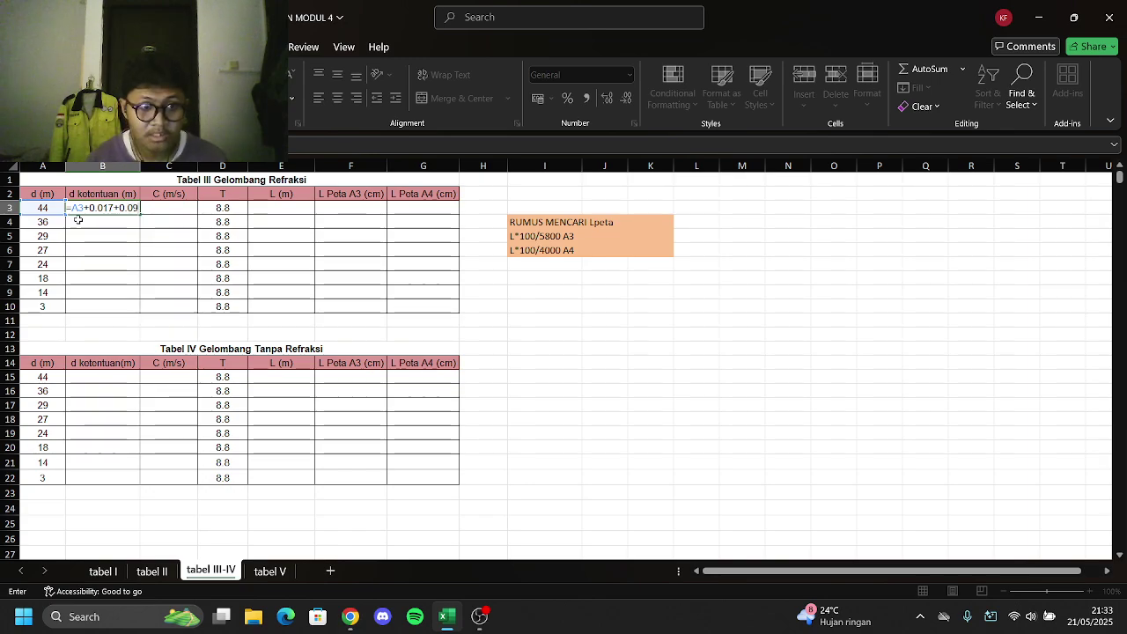
{"action": "key", "text": "BackSpace"}
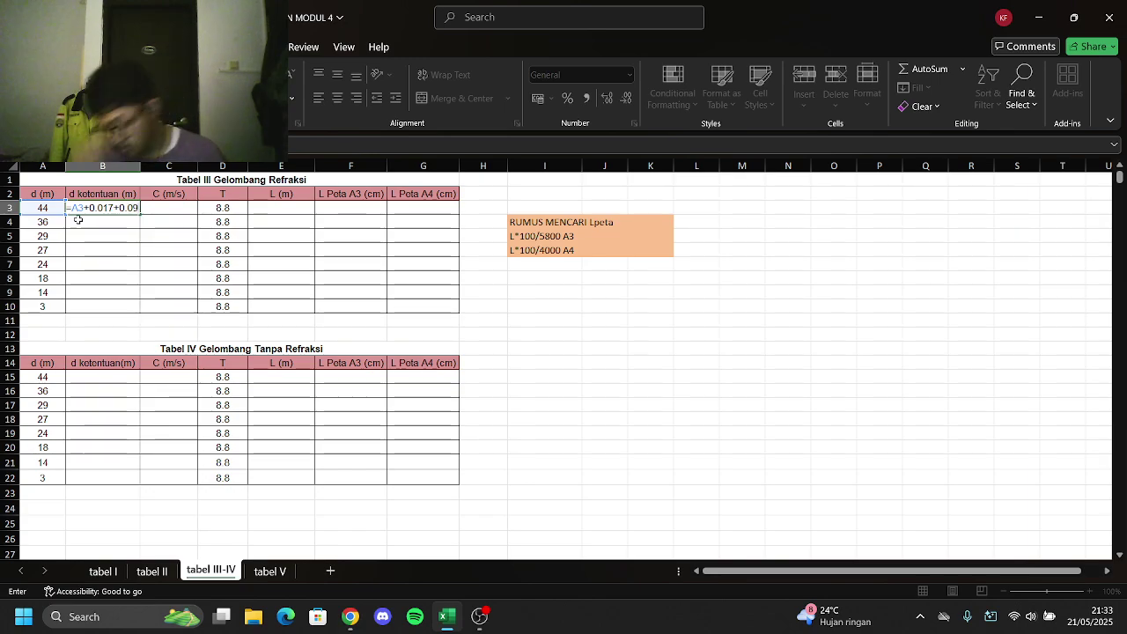
{"action": "type", "text": "09"}
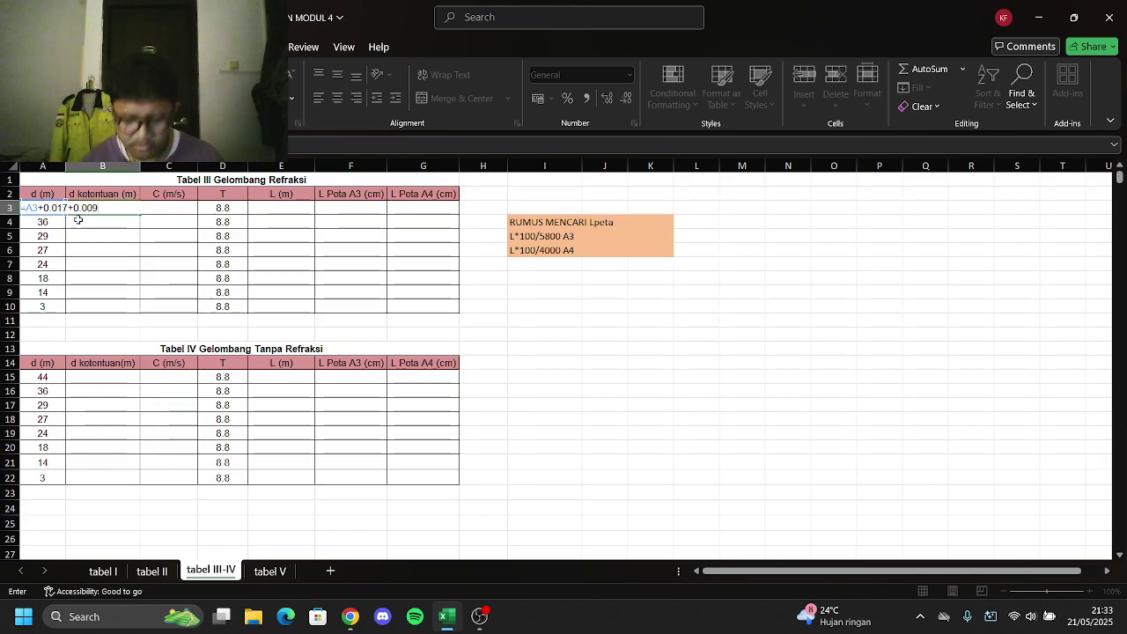
{"action": "key", "text": "Return"}
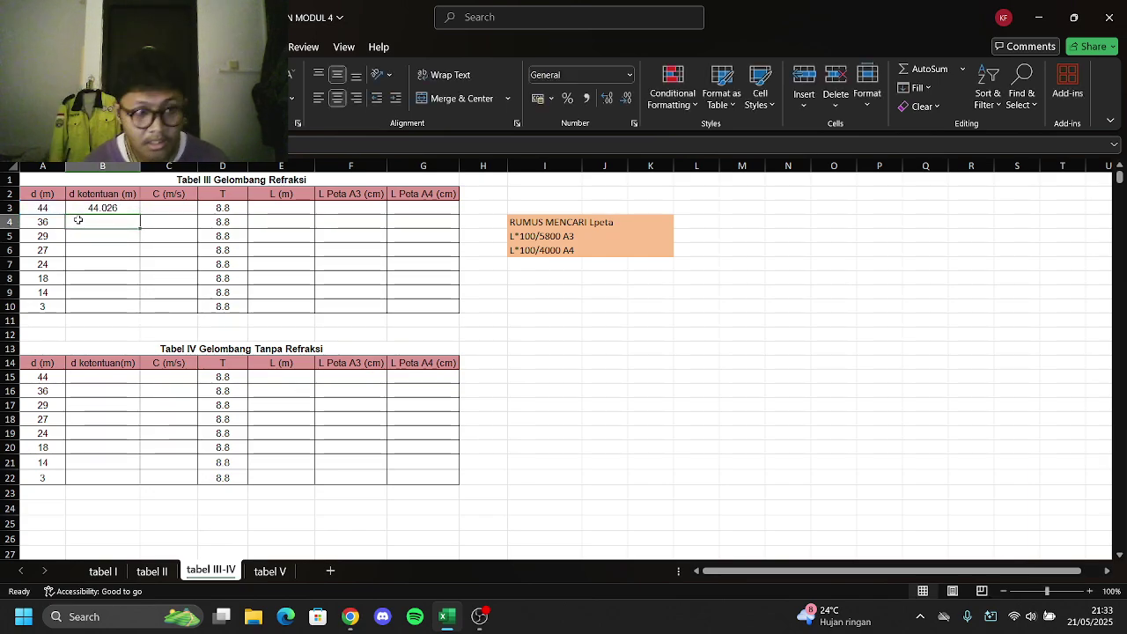
On the tabel II sheet, correct the d ketentuan (m) formula in B3 to =A3+0.017+0.009
{"action": "left_click", "coordinate": [151, 571]}
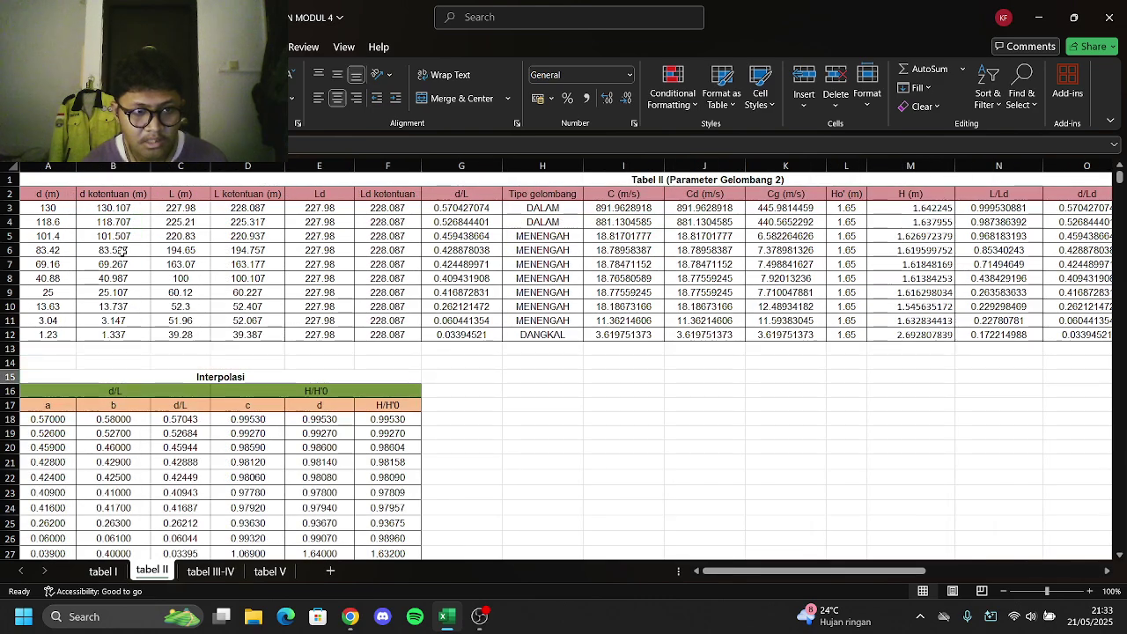
{"action": "left_click", "coordinate": [115, 208]}
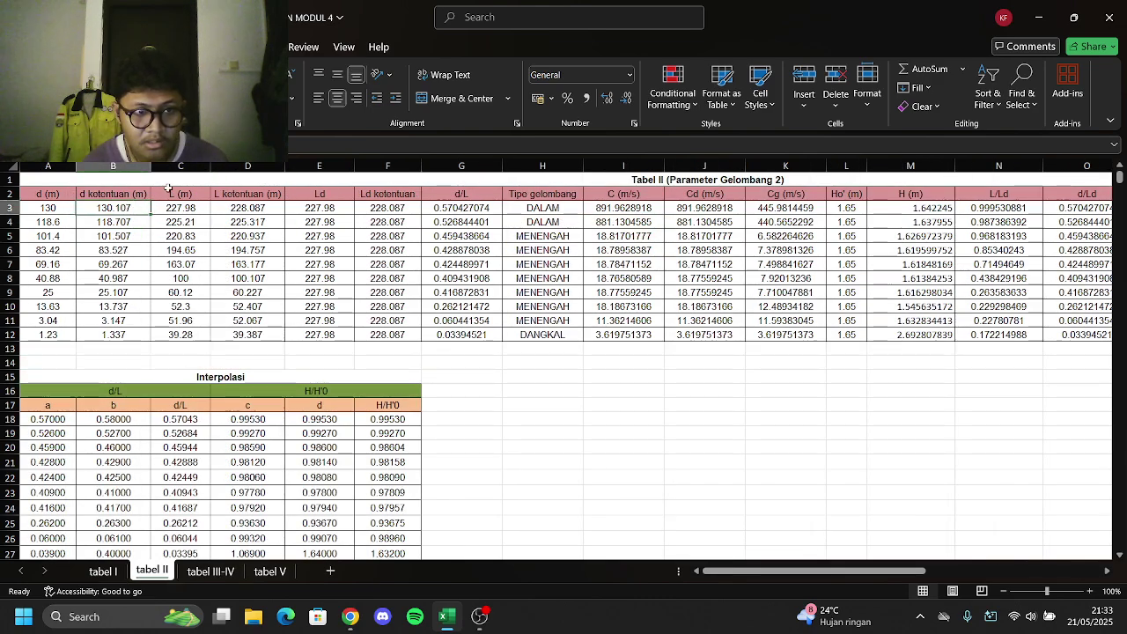
{"action": "key", "text": "F2"}
{"action": "key", "text": "shift+Home"}
{"action": "type", "text": "0.009"}
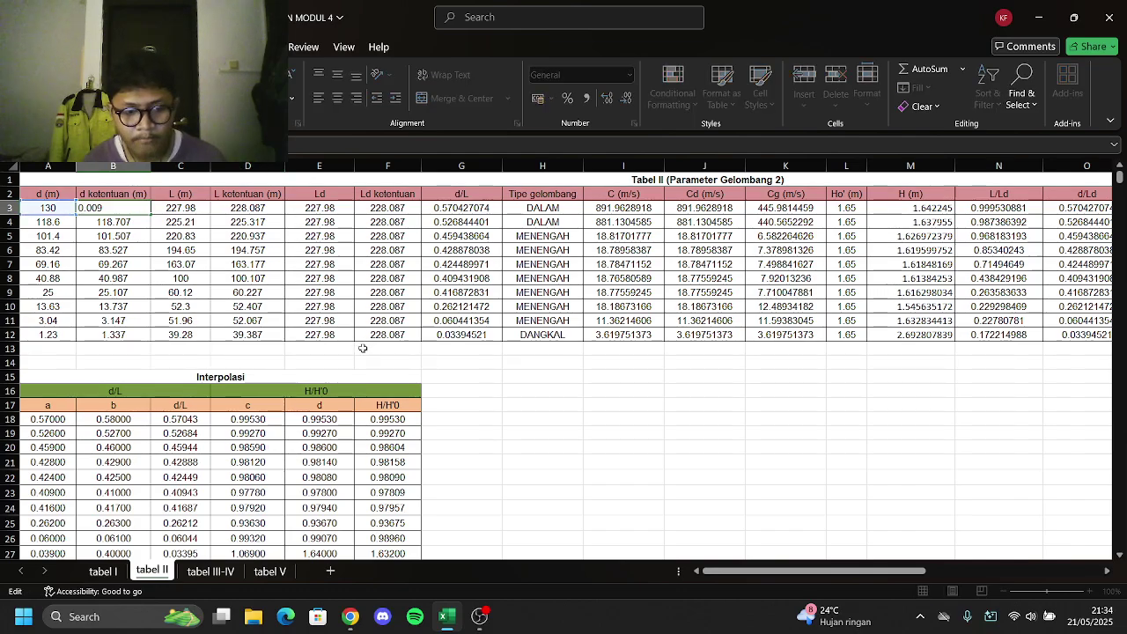
{"action": "left_click", "coordinate": [574, 619]}
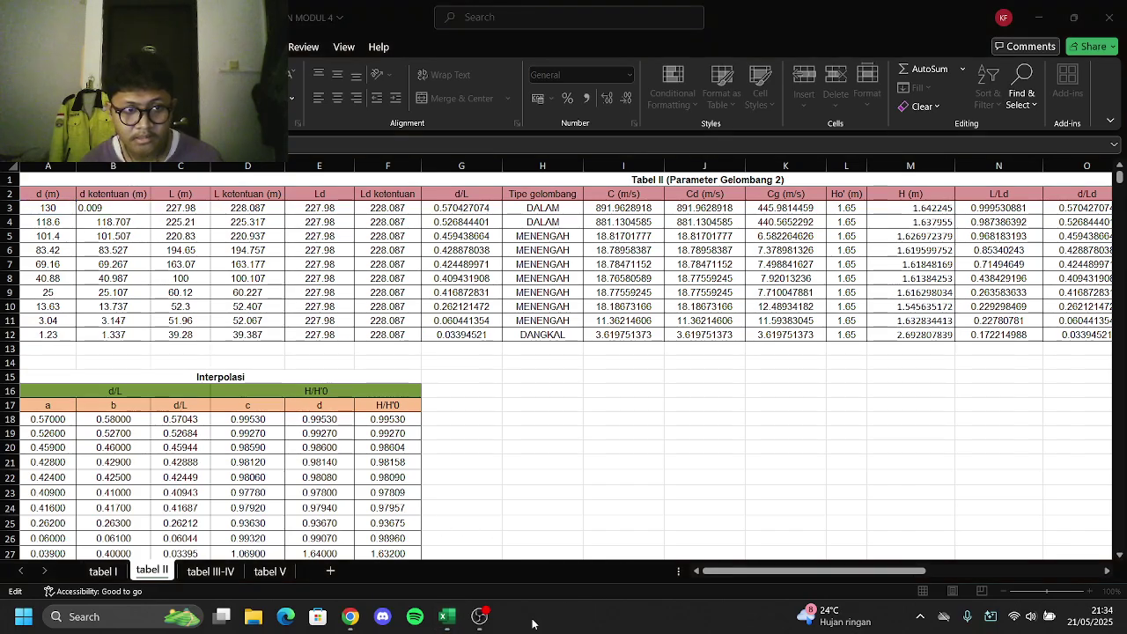
{"action": "key", "text": "alt+Tab"}
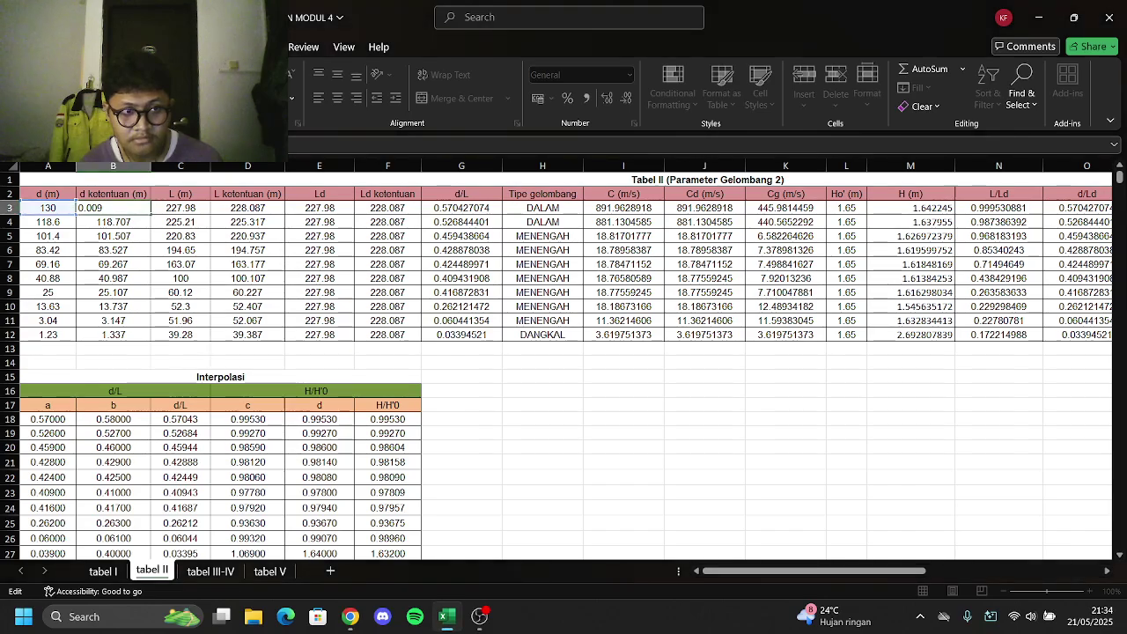
{"action": "key", "text": "Return"}
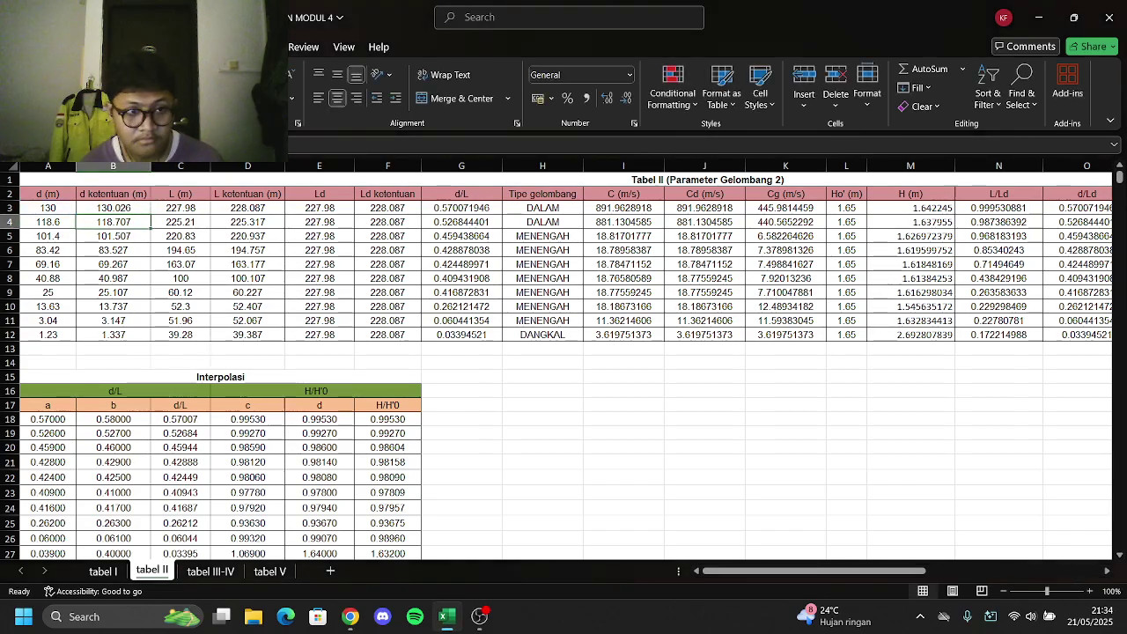
Fill the d ketentuan (m) formula from B3 down to row 12 and check the Interpolasi table
{"action": "left_click", "coordinate": [132, 207]}
{"action": "left_click_drag", "start_coordinate": [150, 214], "coordinate": [148, 339]}
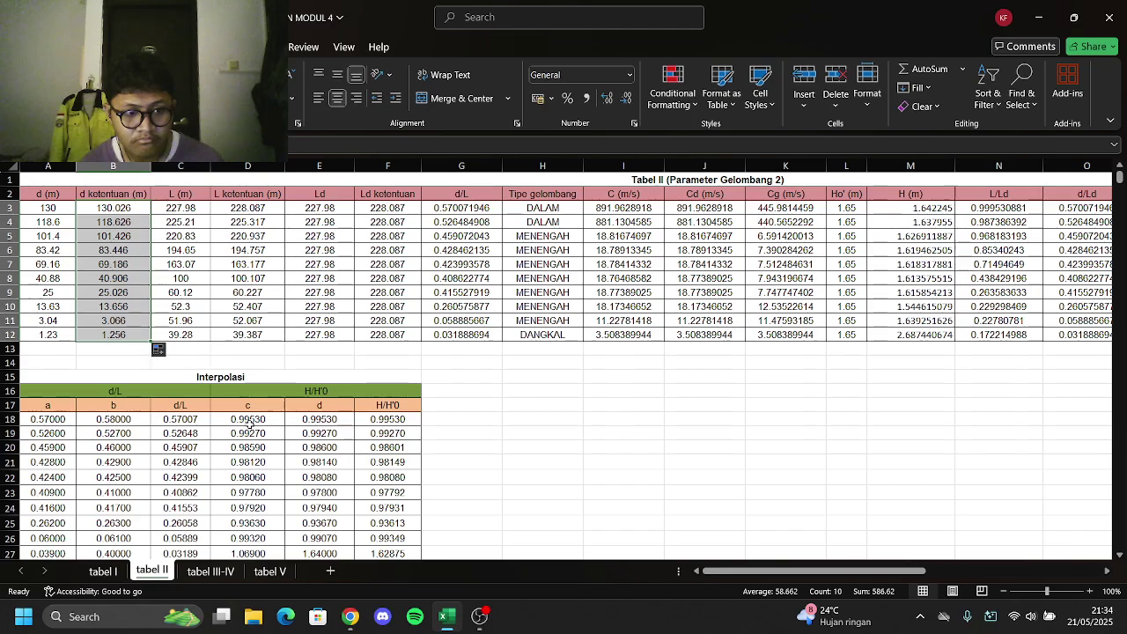
{"action": "left_click", "coordinate": [249, 423]}
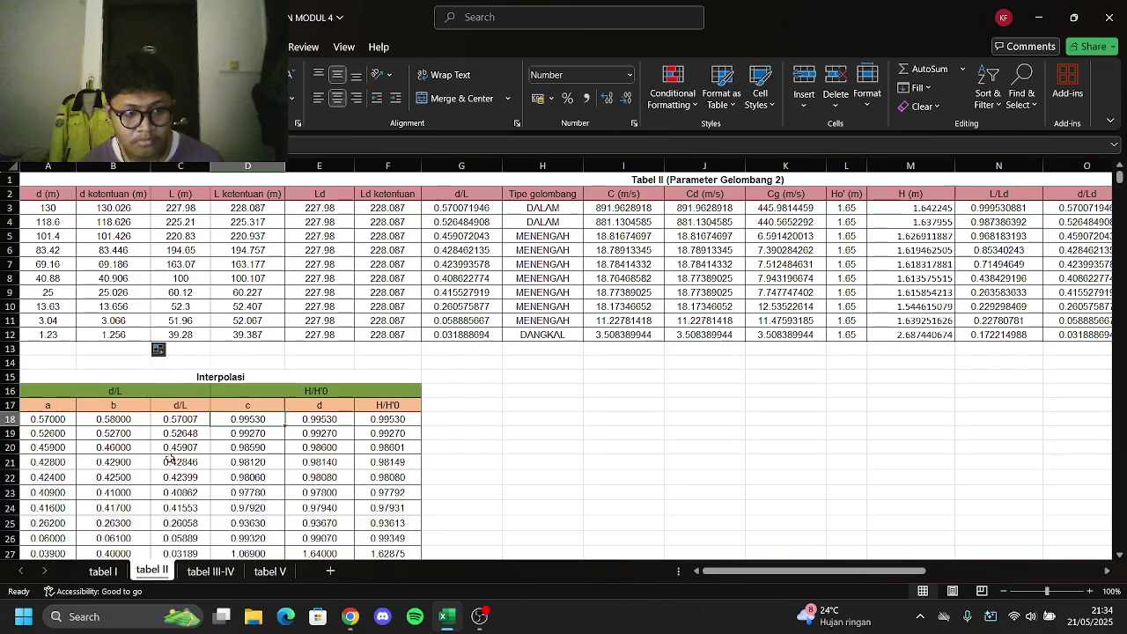
{"action": "scroll", "coordinate": [169, 460], "scroll_direction": "down", "scroll_amount": 2}
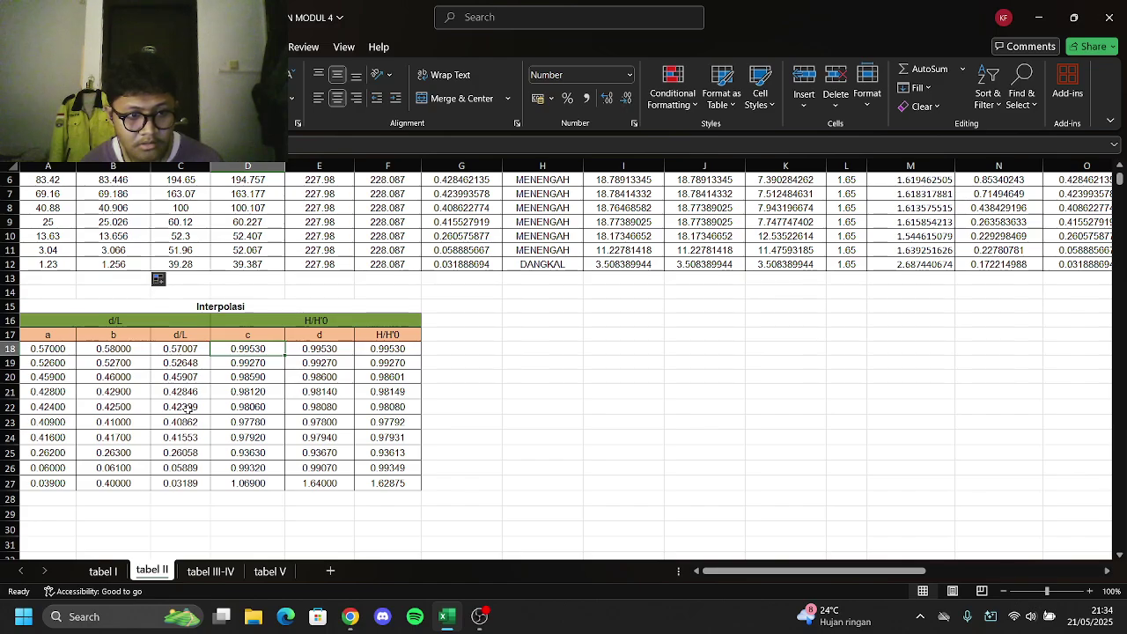
{"action": "scroll", "coordinate": [189, 409], "scroll_direction": "up", "scroll_amount": 2}
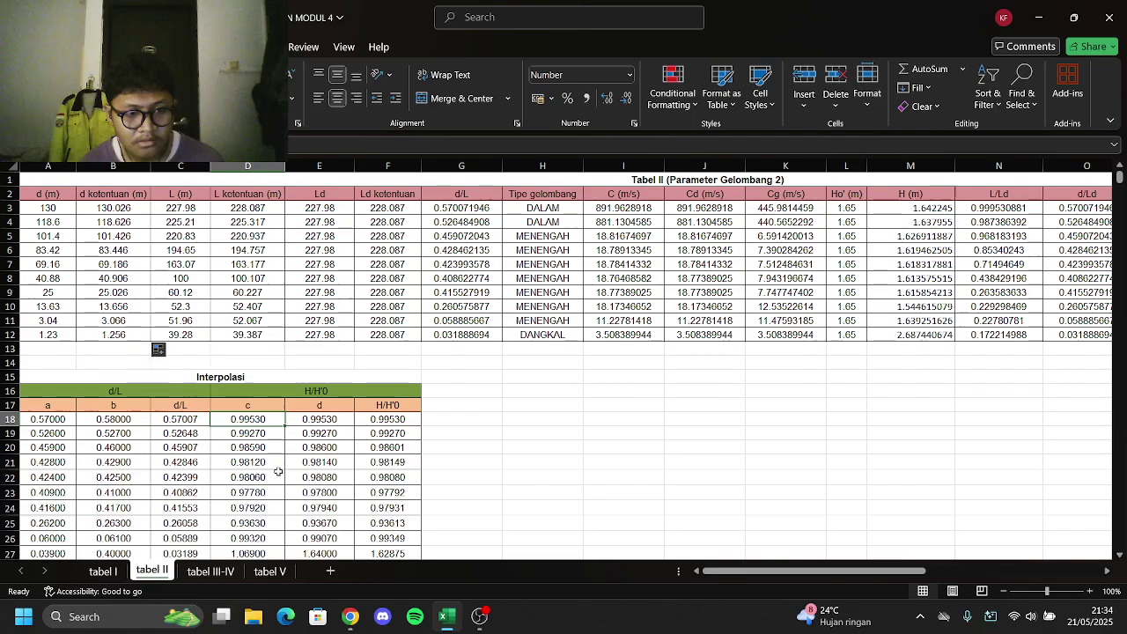
On the tabel III-IV sheet, review the B3 formula and fill d ketentuan (m) from B3 down to row 10 of Tabel III
{"action": "key", "text": "ctrl+Page_Down"}
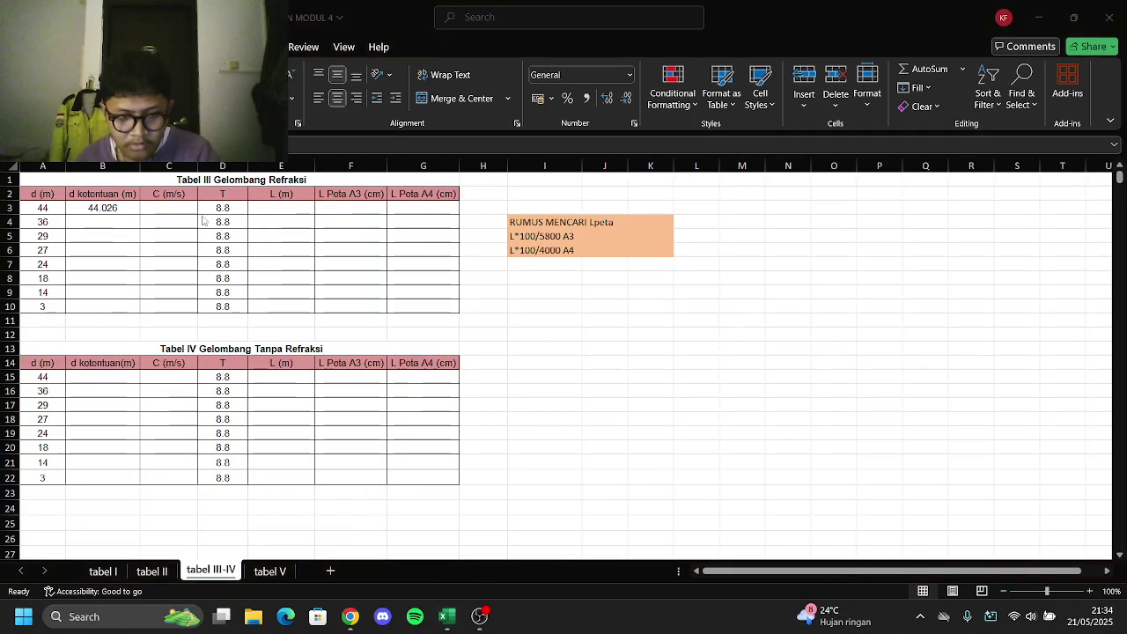
{"action": "left_click", "coordinate": [121, 209]}
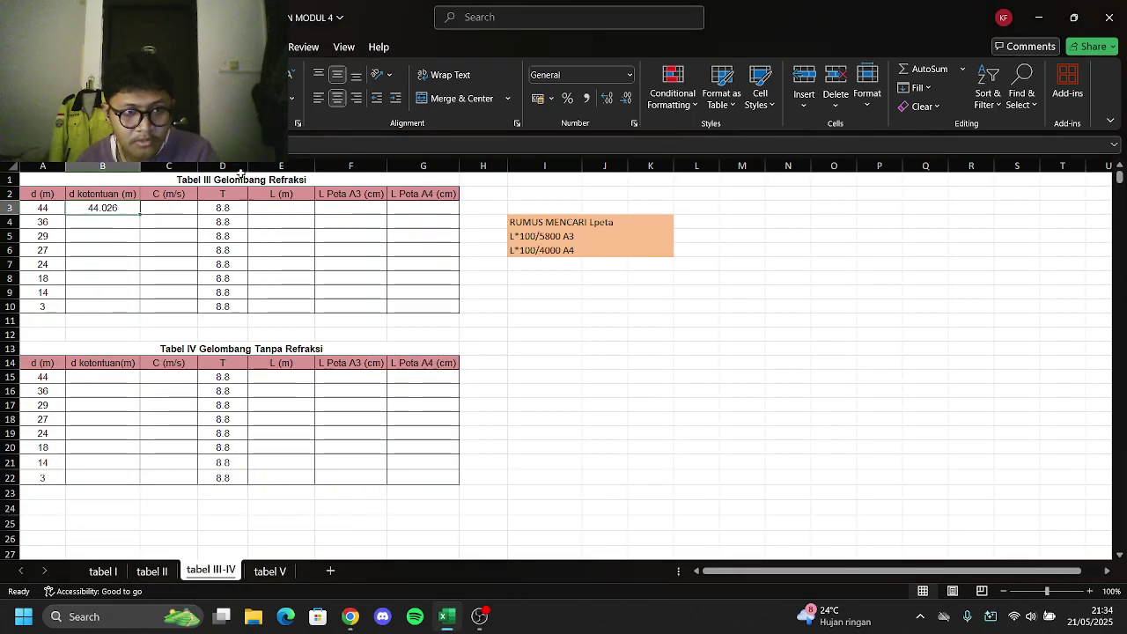
{"action": "type", "text": "0.009"}
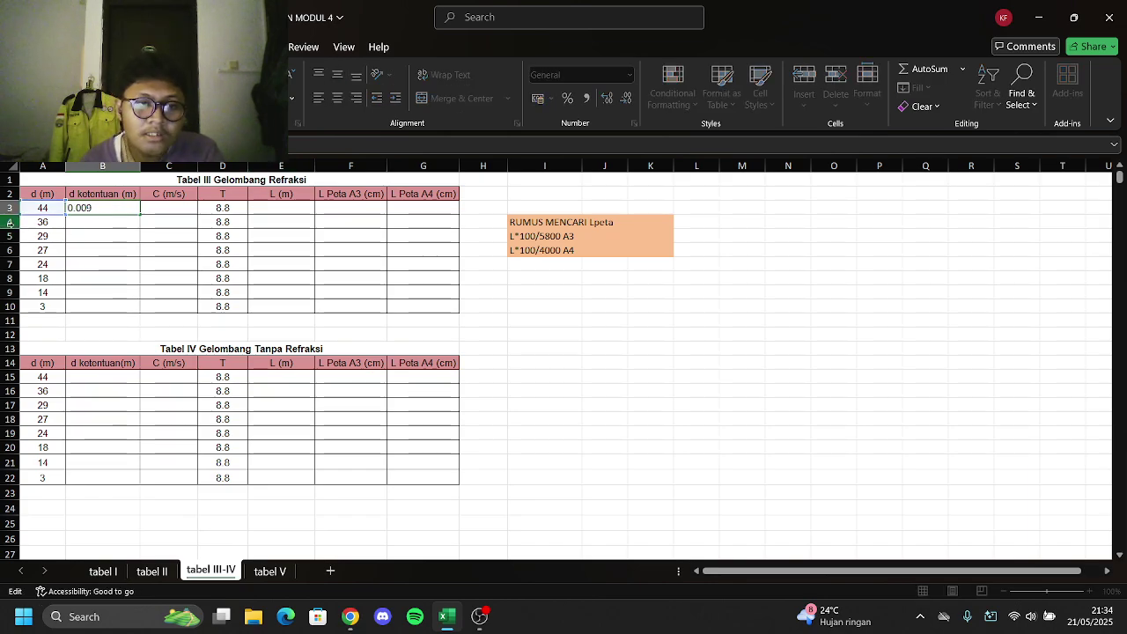
{"action": "key", "text": "Escape"}
{"action": "left_click", "coordinate": [132, 221]}
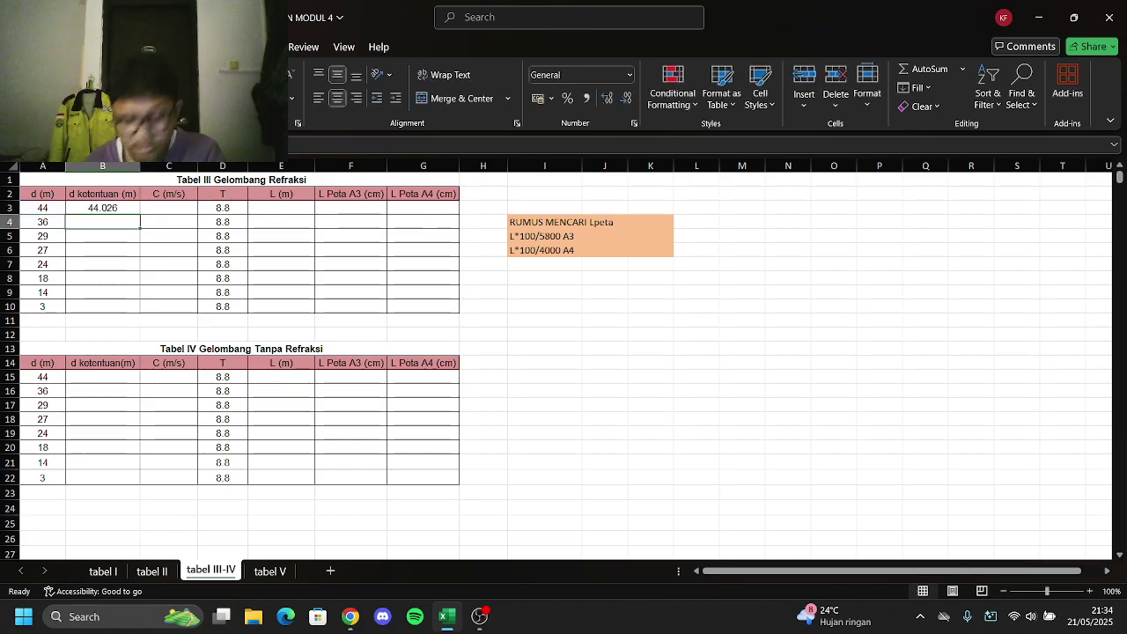
{"action": "left_click_drag", "start_coordinate": [132, 222], "coordinate": [146, 317]}
Enter =A15+0.017+0.09 in B15, the first d ketentuan (m) cell of Tabel IV
{"action": "left_click", "coordinate": [104, 377]}
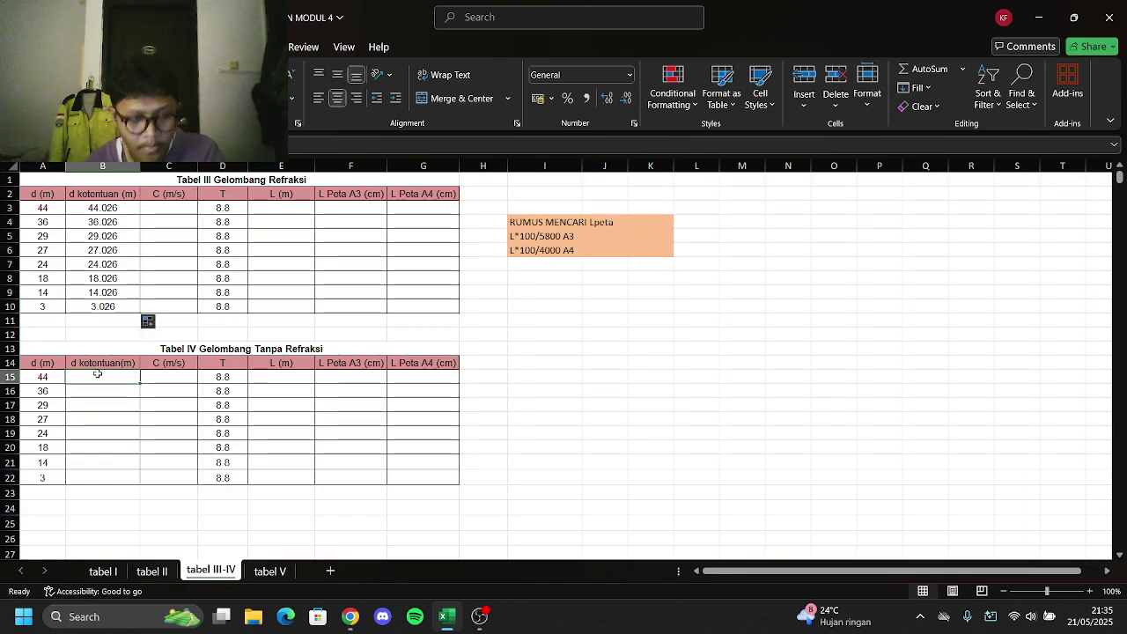
{"action": "type", "text": "="}
{"action": "left_click", "coordinate": [38, 377]}
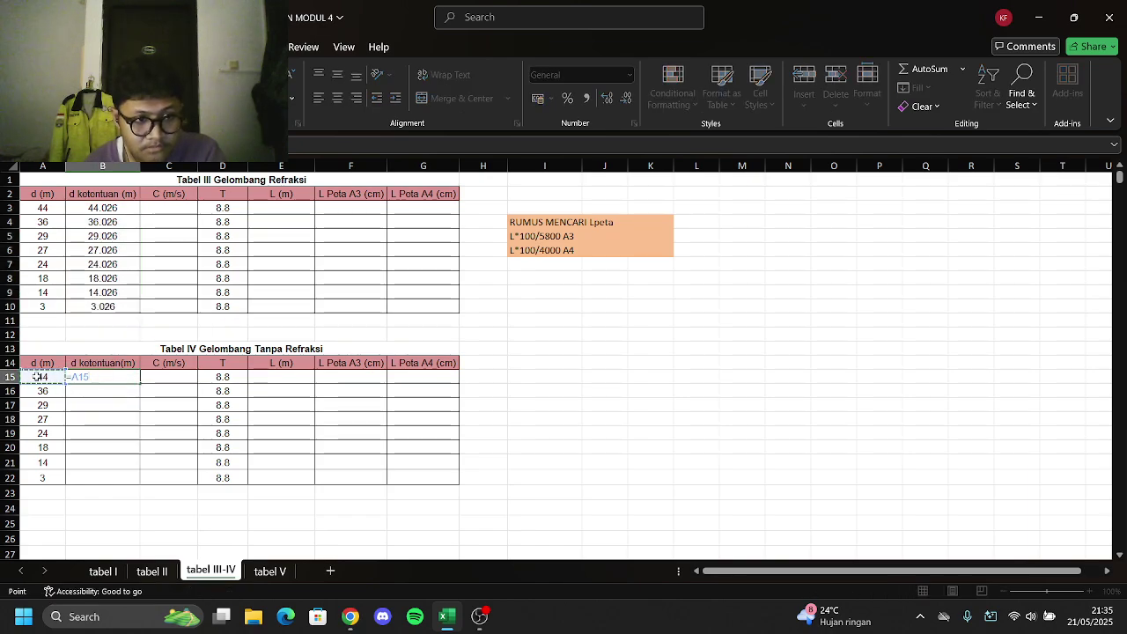
{"action": "type", "text": "+0."}
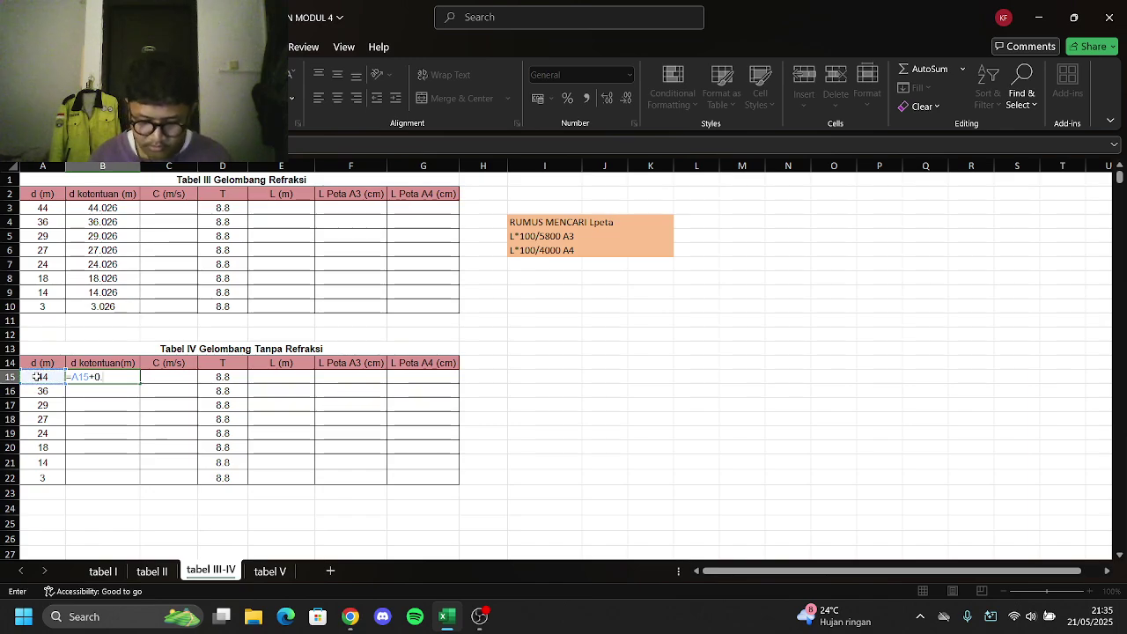
{"action": "type", "text": "+0.09"}
{"action": "key", "text": "Return"}
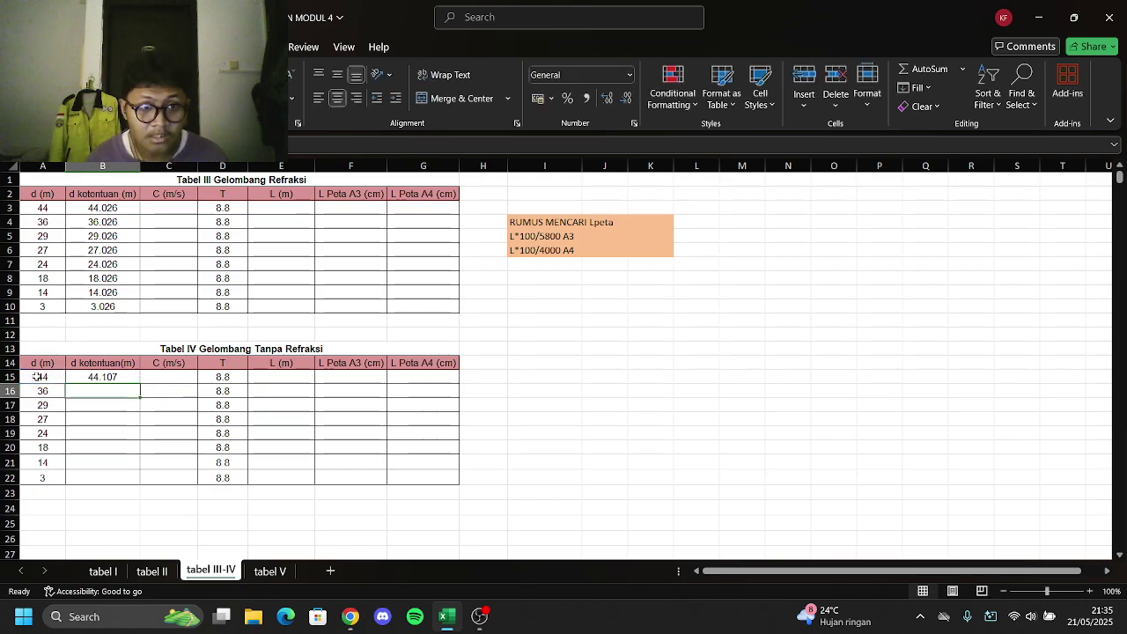
Correct the last term of the B15 formula to 0.009 and fill d ketentuan (m) down to row 22
{"action": "left_click", "coordinate": [110, 378]}
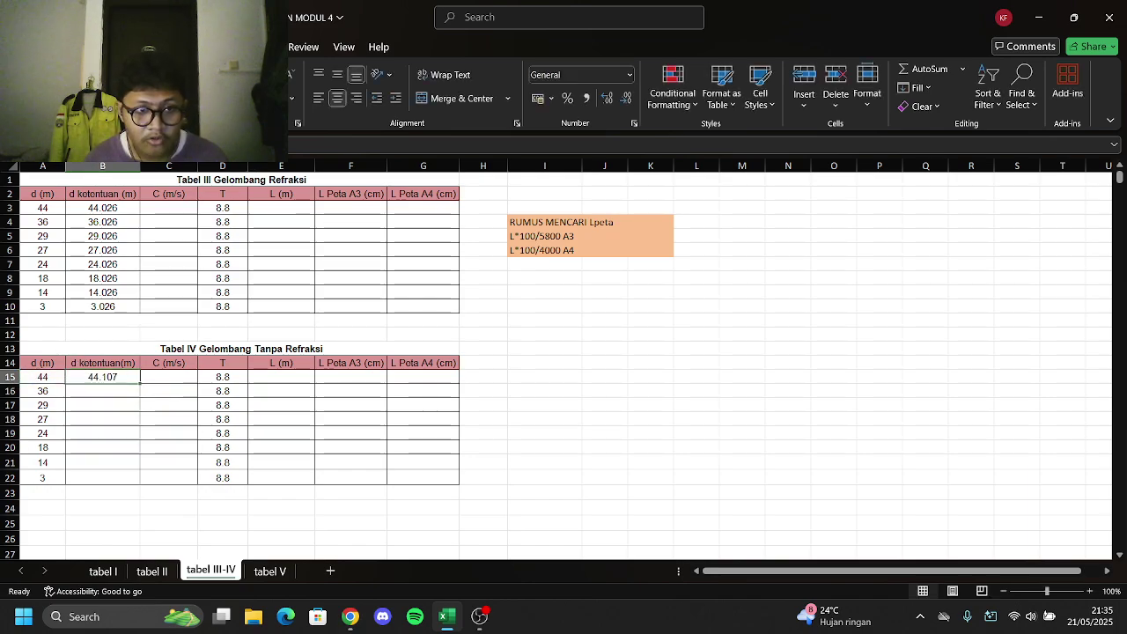
{"action": "type", "text": "0.09"}
{"action": "key", "text": "BackSpace"}
{"action": "key", "text": "BackSpace"}
{"action": "type", "text": "009"}
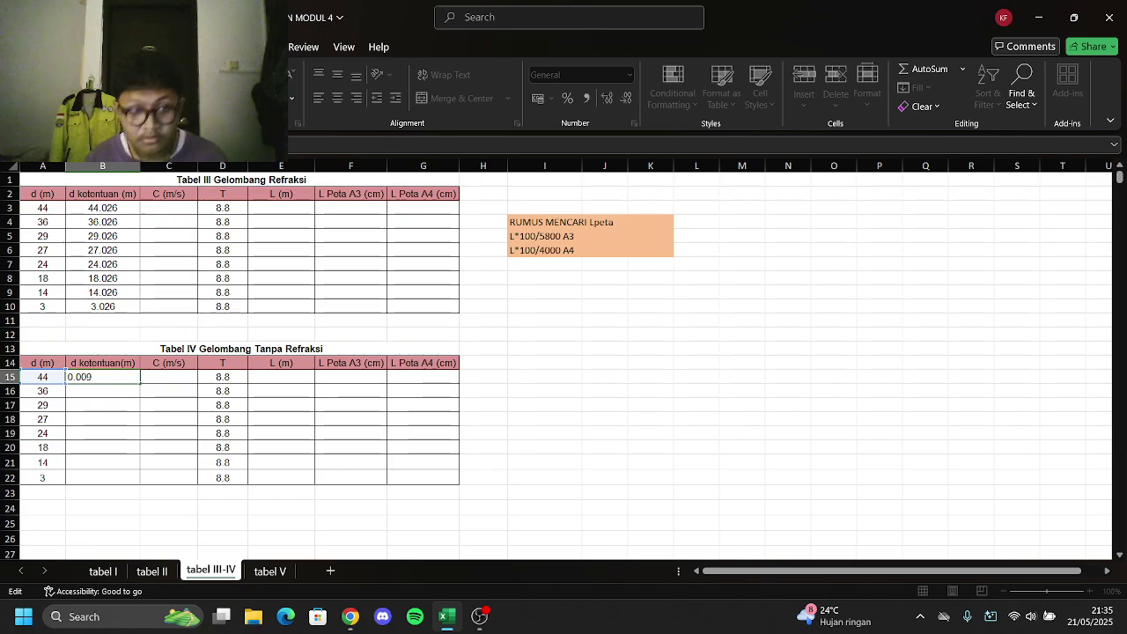
{"action": "key", "text": "Return"}
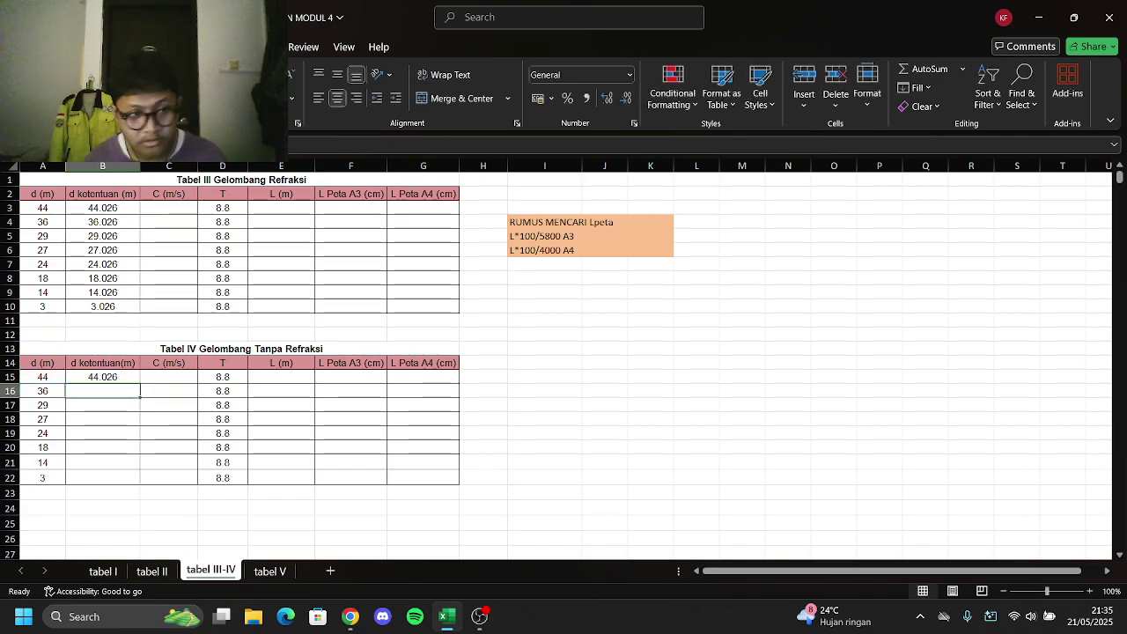
{"action": "left_click", "coordinate": [130, 377]}
{"action": "left_click_drag", "start_coordinate": [140, 383], "coordinate": [150, 479]}
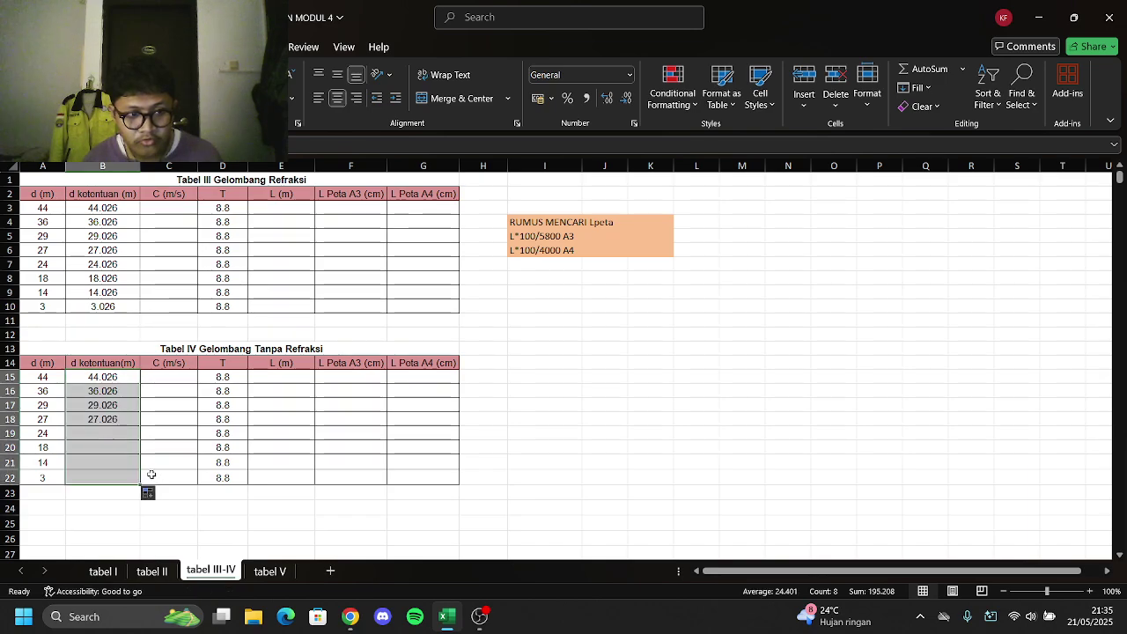
Enter =(9.8*B3)^0.5 in C3 of the C (m/s) column in Tabel III
{"action": "left_click", "coordinate": [182, 208]}
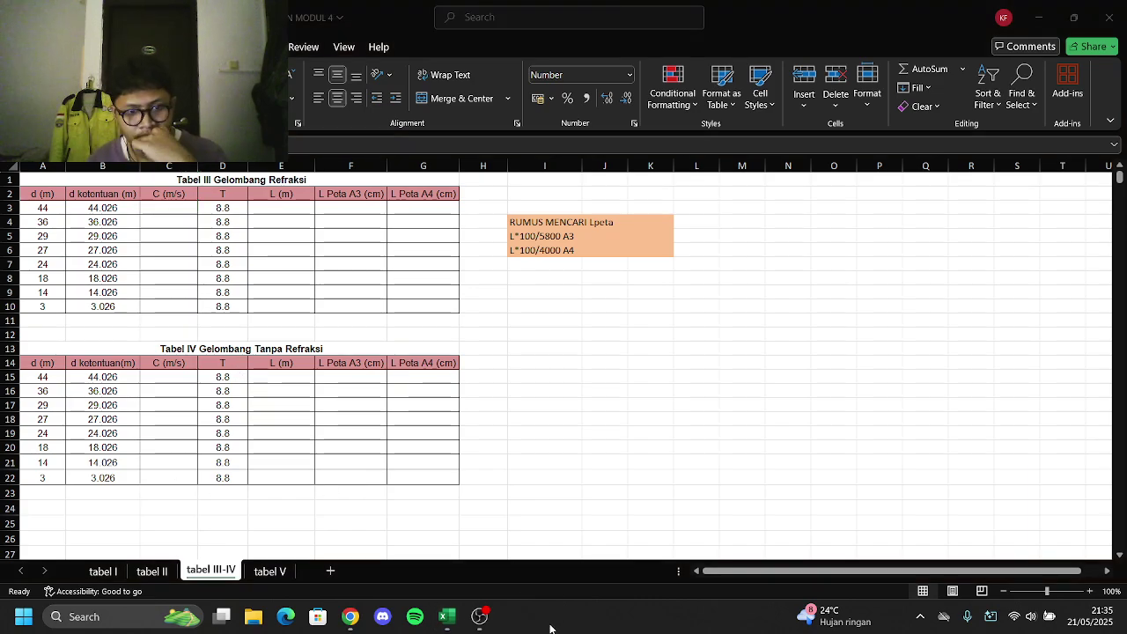
{"action": "left_click", "coordinate": [173, 210]}
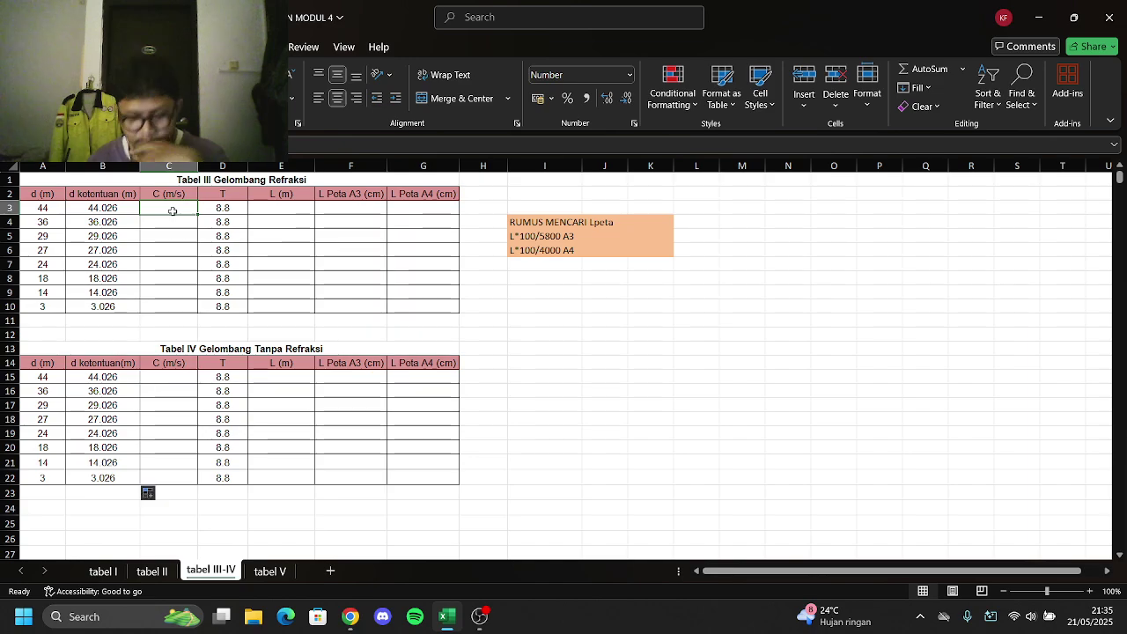
{"action": "type", "text": "="}
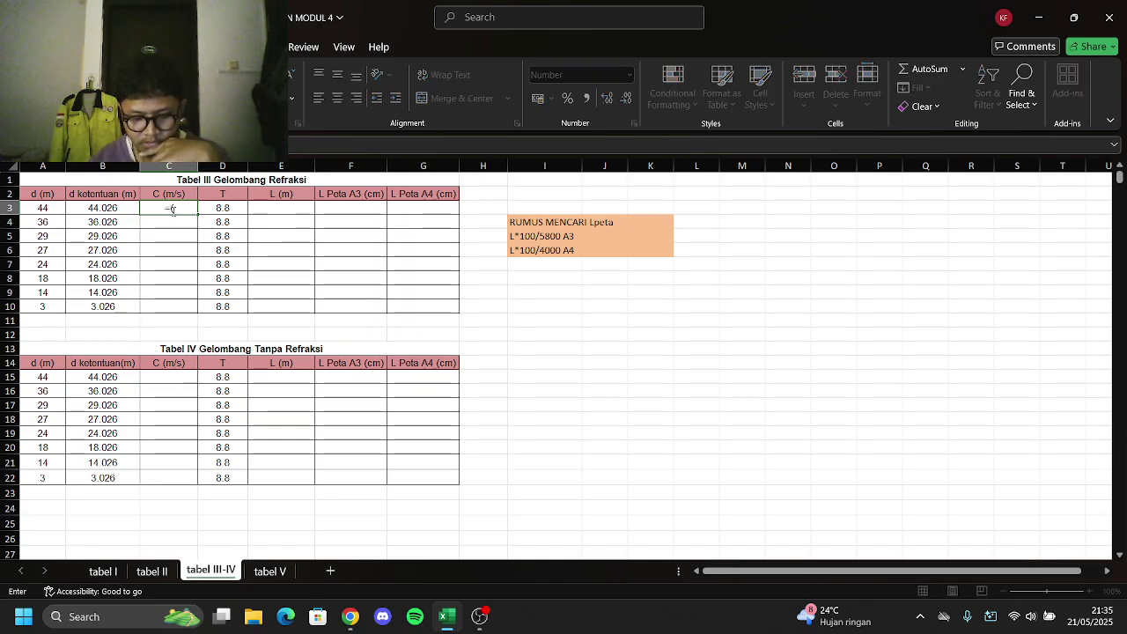
{"action": "type", "text": "(9.8*"}
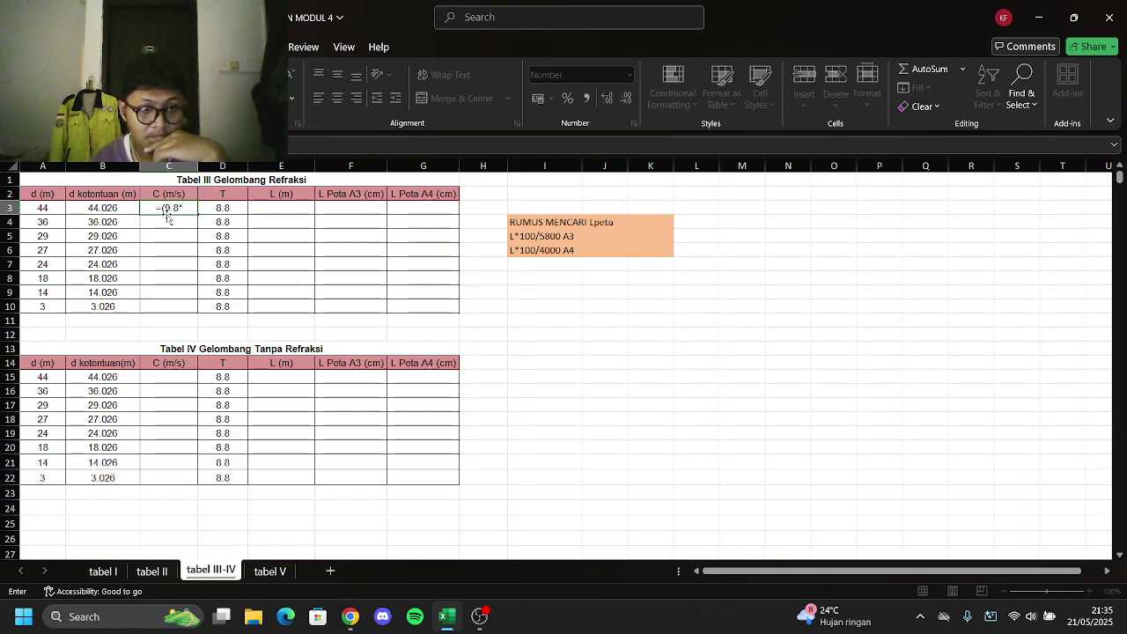
{"action": "left_click", "coordinate": [119, 222]}
{"action": "key", "text": "Up"}
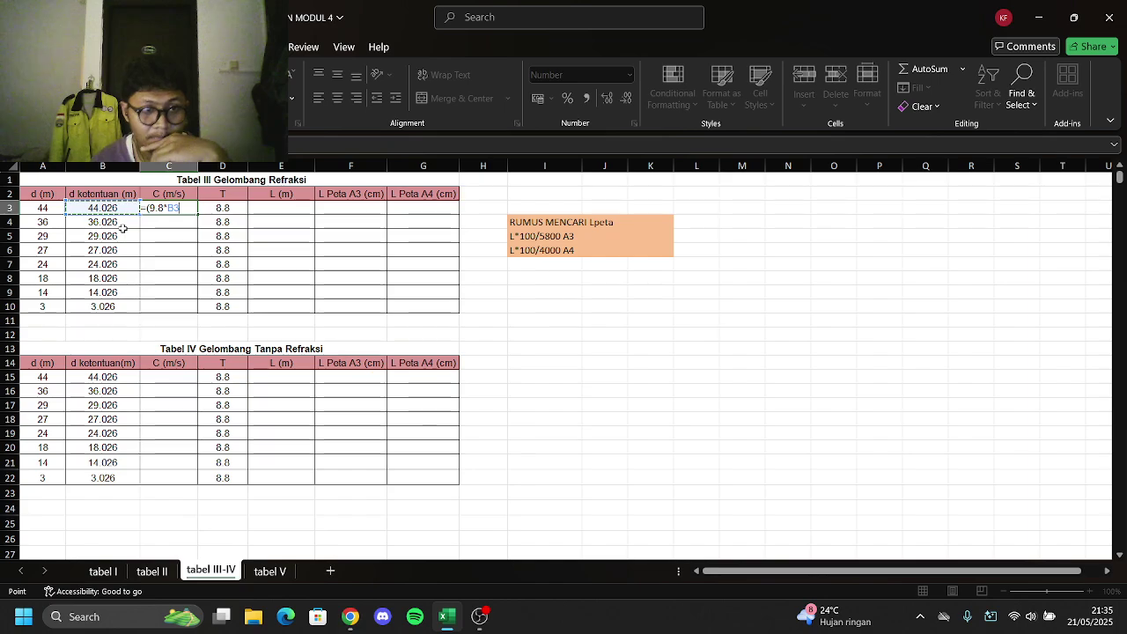
{"action": "type", "text": ")^"}
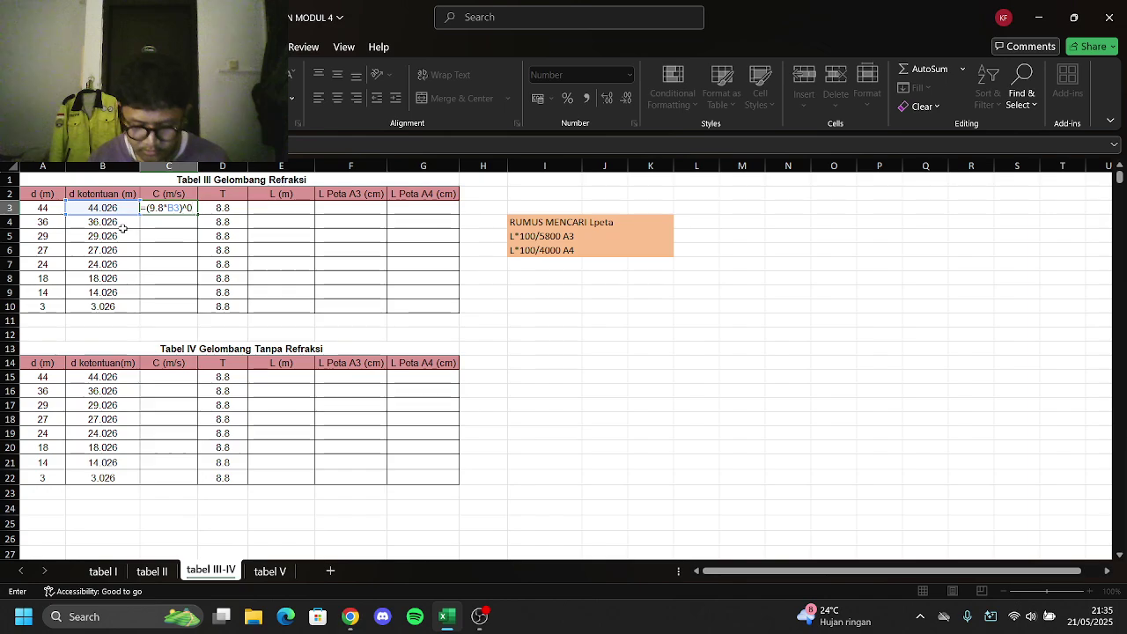
{"action": "type", "text": "0.5"}
{"action": "key", "text": "Return"}
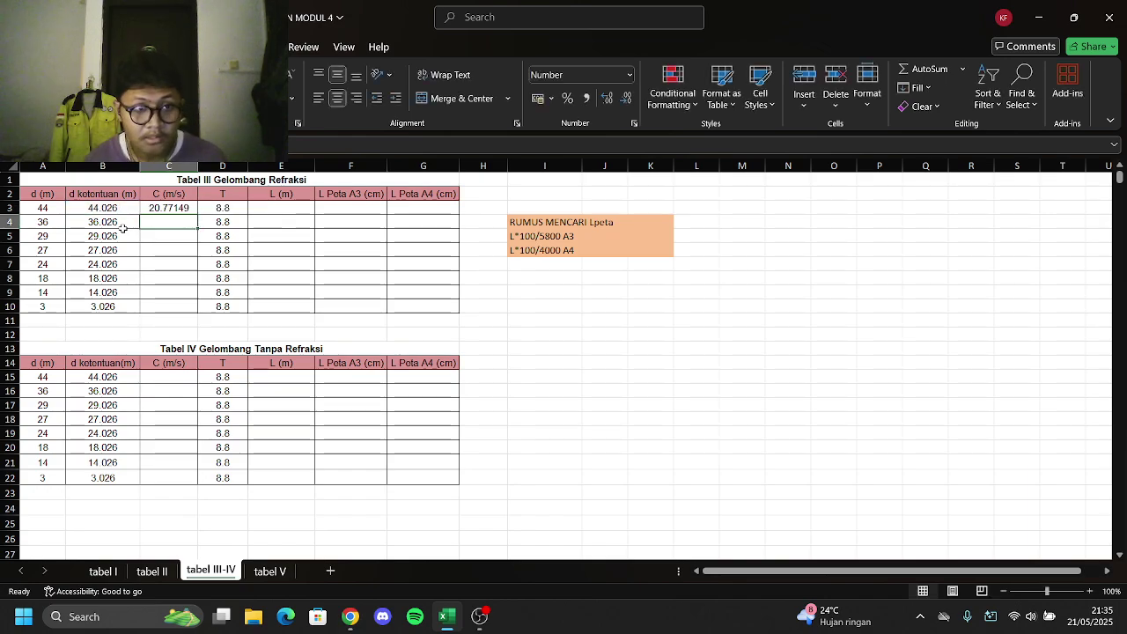
Enter =(9.8*B15)^0.5 in C15 of the C (m/s) column in Tabel IV
{"action": "left_click", "coordinate": [183, 383]}
{"action": "type", "text": "=("}
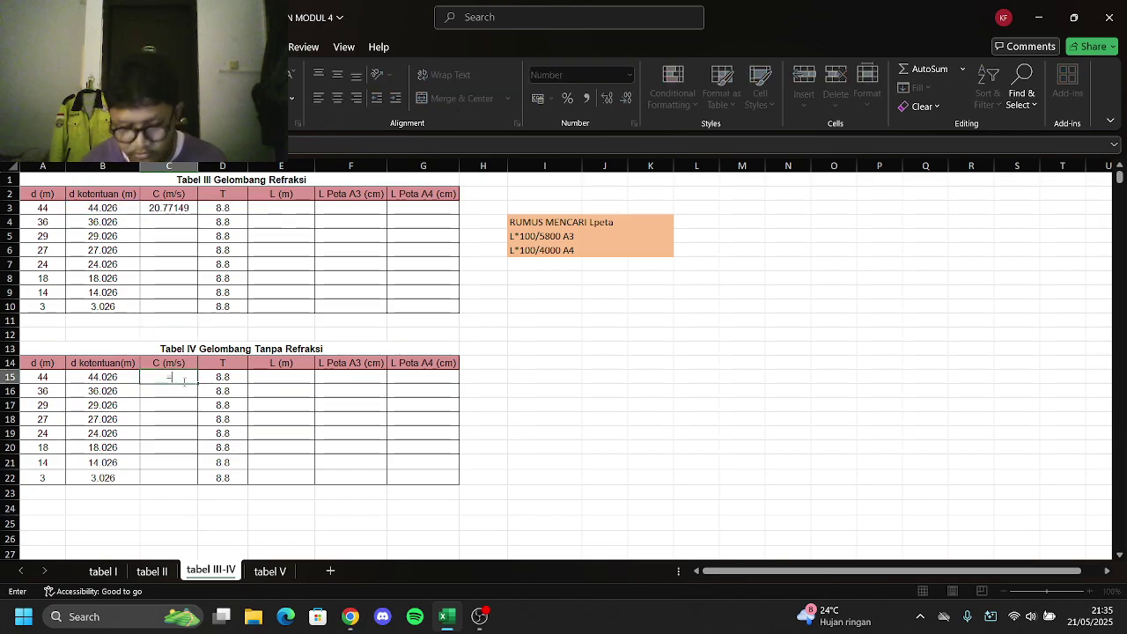
{"action": "type", "text": "9"}
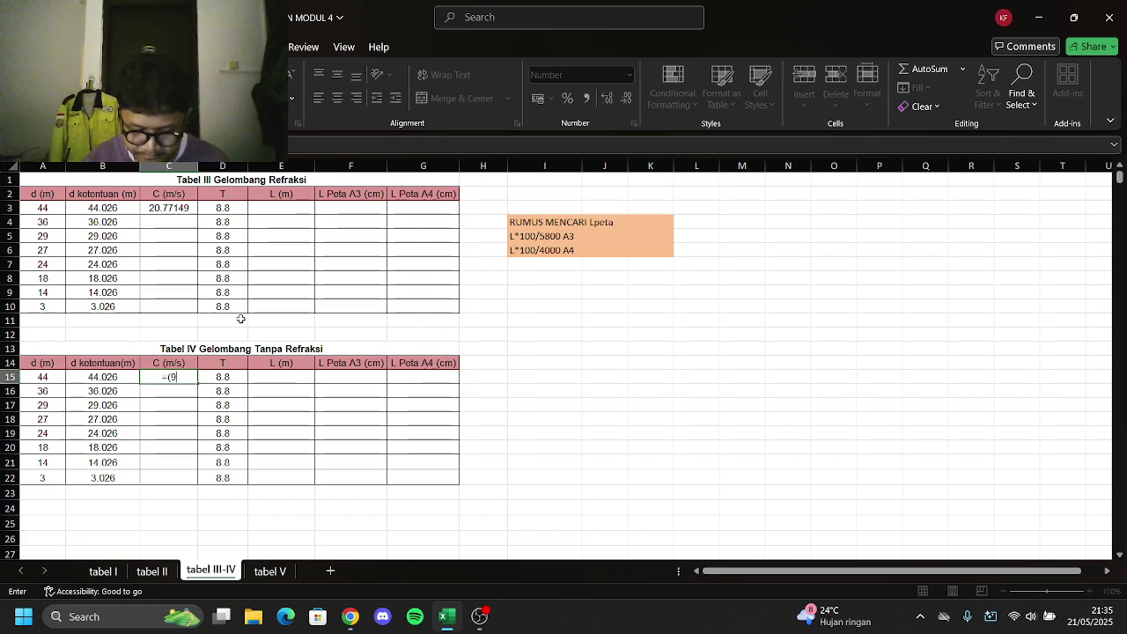
{"action": "type", "text": ".8"}
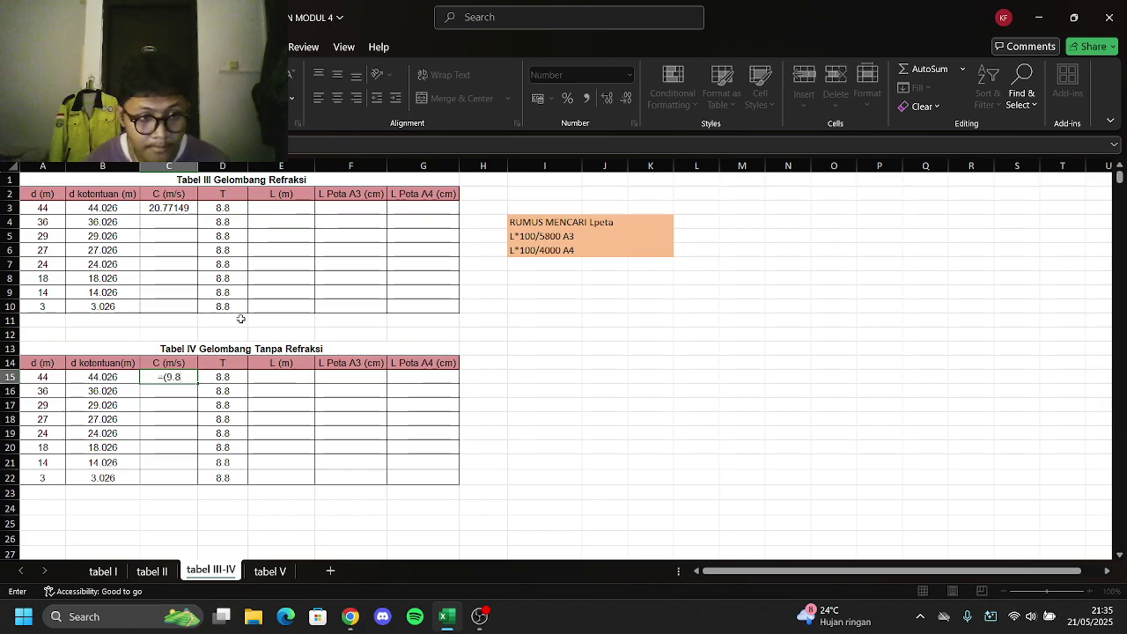
{"action": "type", "text": "*"}
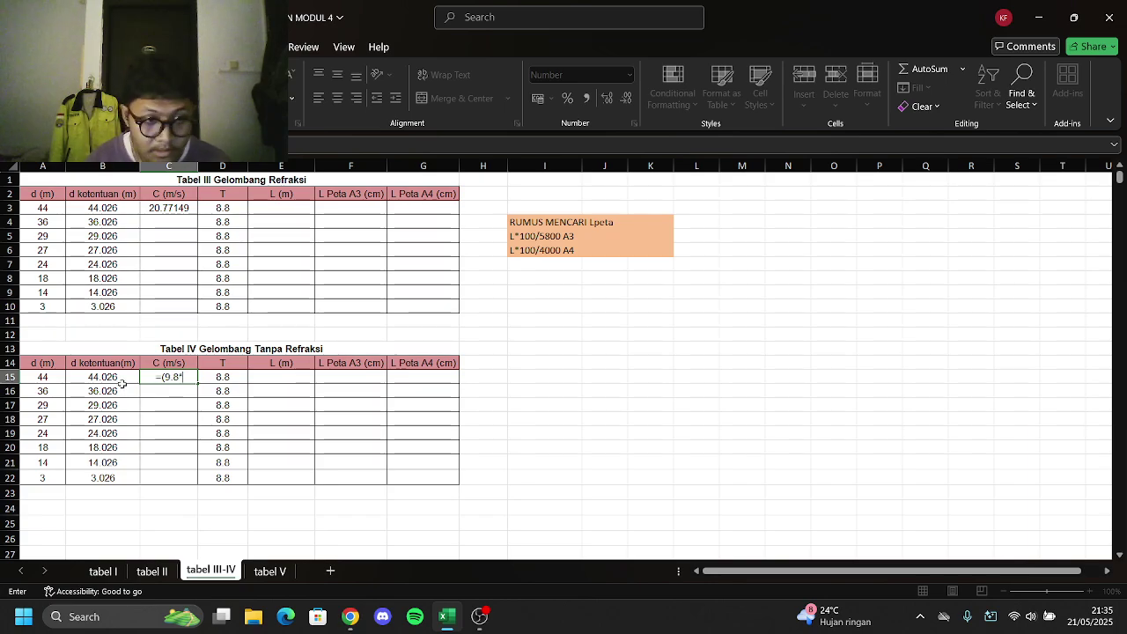
{"action": "left_click", "coordinate": [118, 380]}
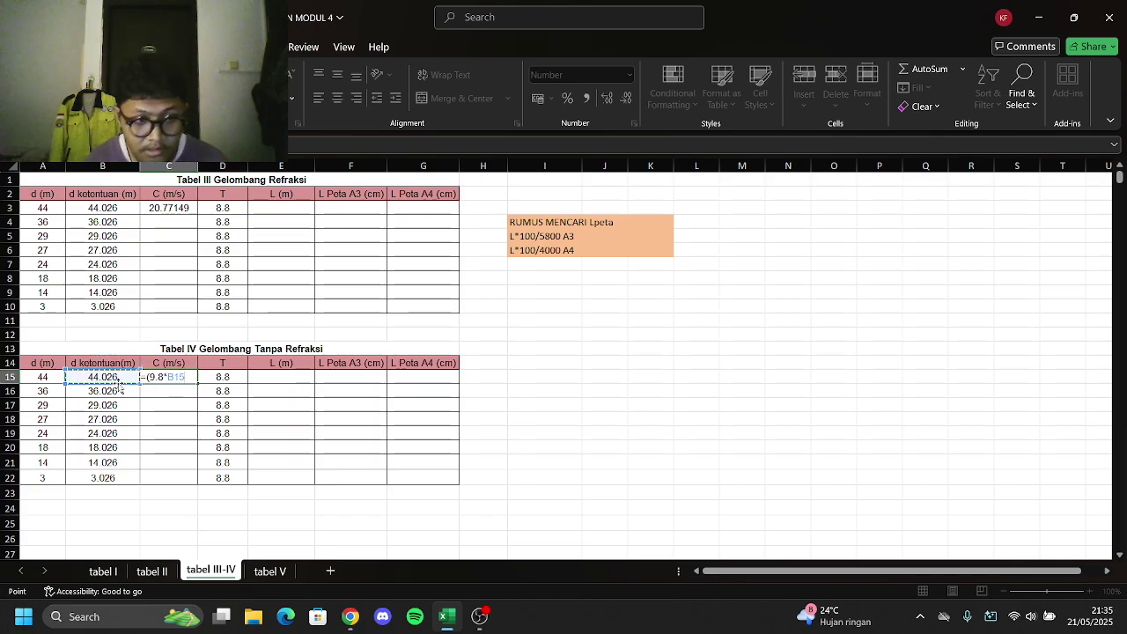
{"action": "type", "text": ")"}
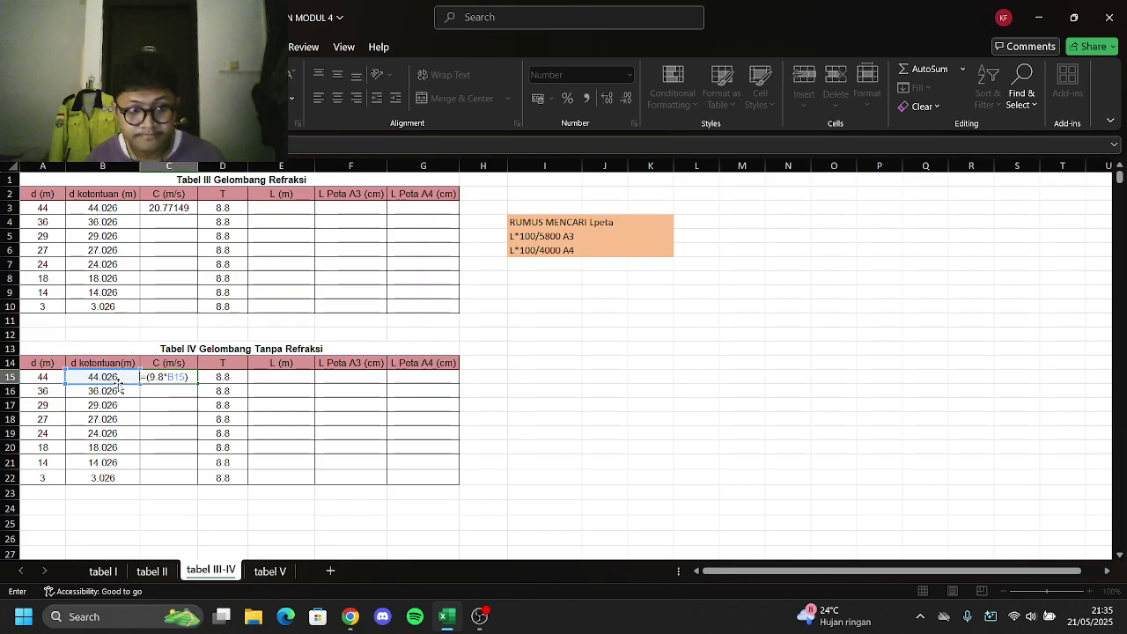
{"action": "type", "text": "^0.5"}
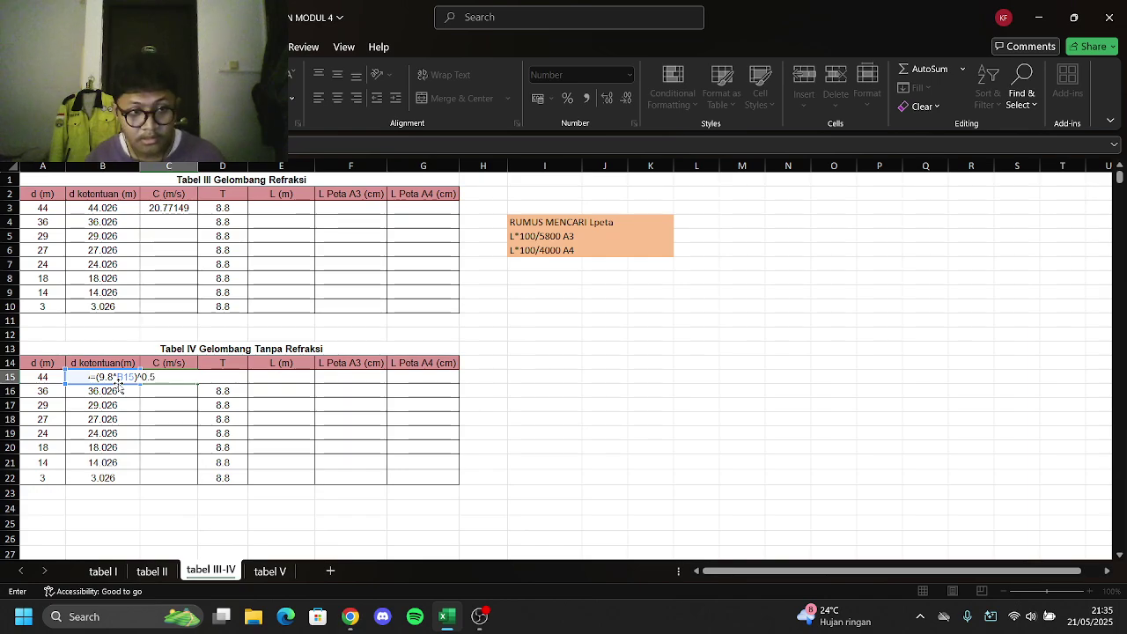
{"action": "key", "text": "Return"}
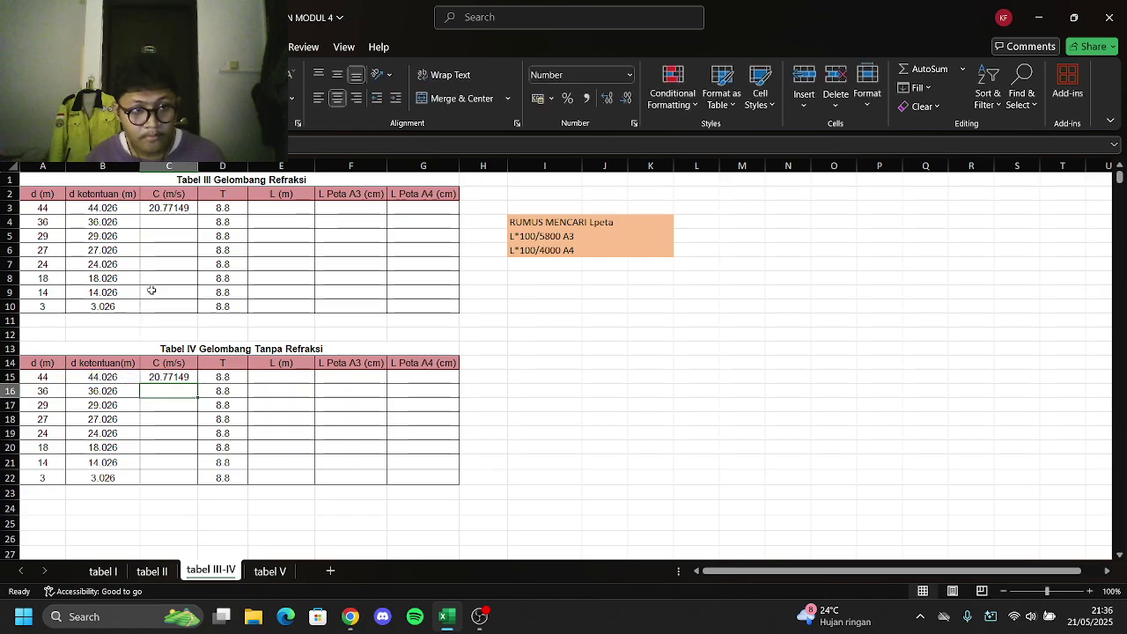
Fill the C (m/s) formulas down both tables, from C15 to row 22 and from C3 to row 10
{"action": "left_click", "coordinate": [169, 377]}
{"action": "double_click", "coordinate": [197, 384]}
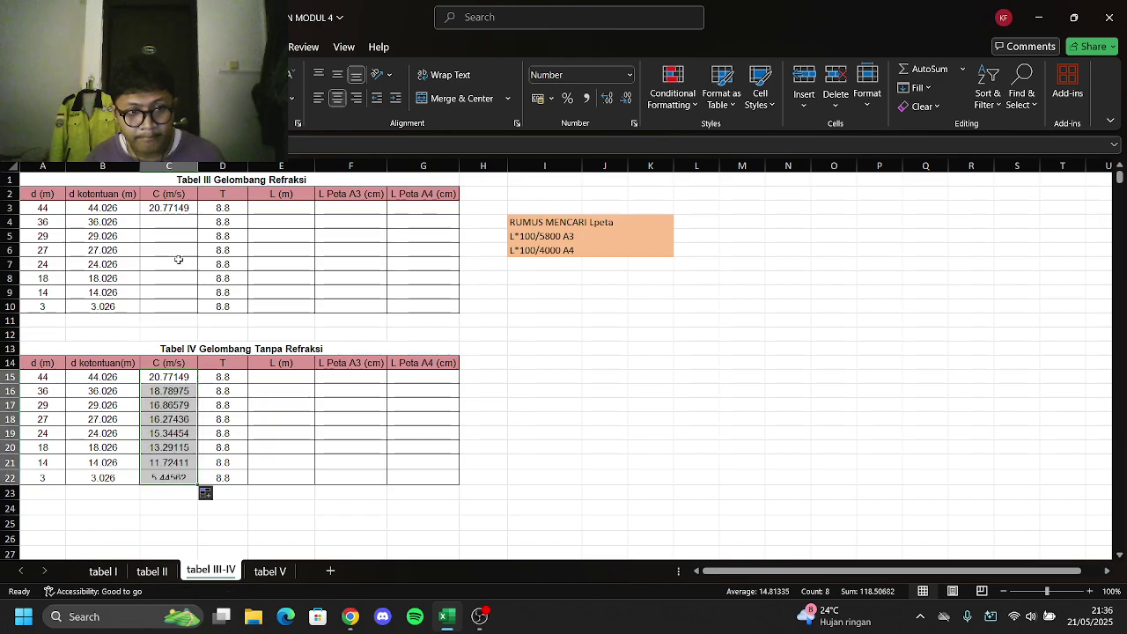
{"action": "left_click", "coordinate": [169, 207]}
{"action": "double_click", "coordinate": [197, 215]}
Enter =C3*D3 in E3 of the L (m) column in Tabel III
{"action": "left_click", "coordinate": [291, 213]}
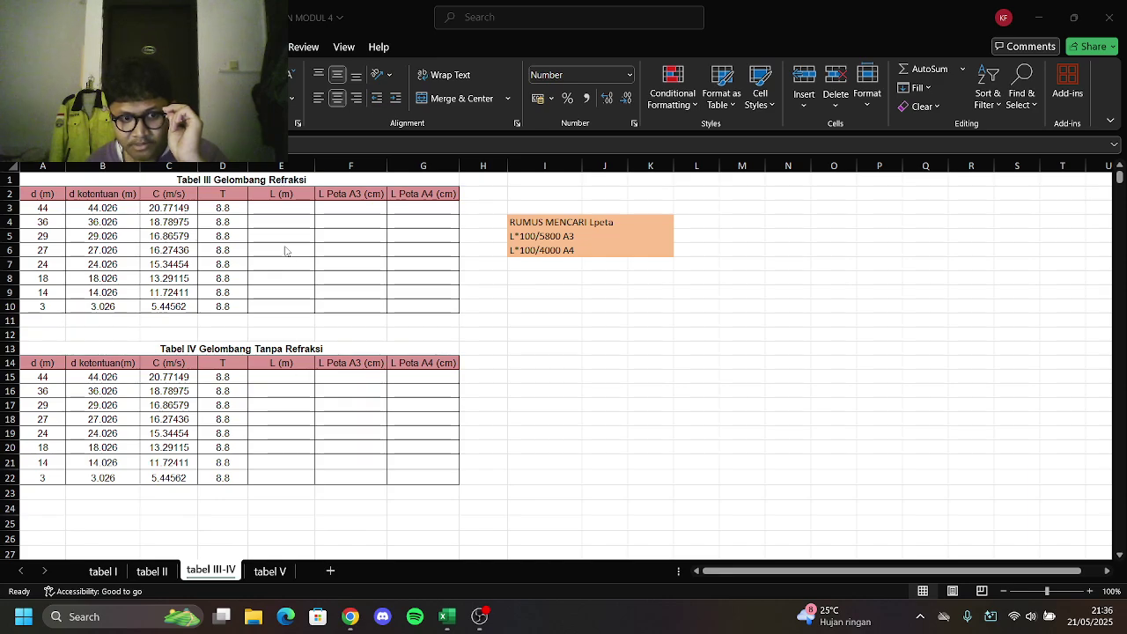
{"action": "left_click", "coordinate": [278, 204]}
{"action": "type", "text": "="}
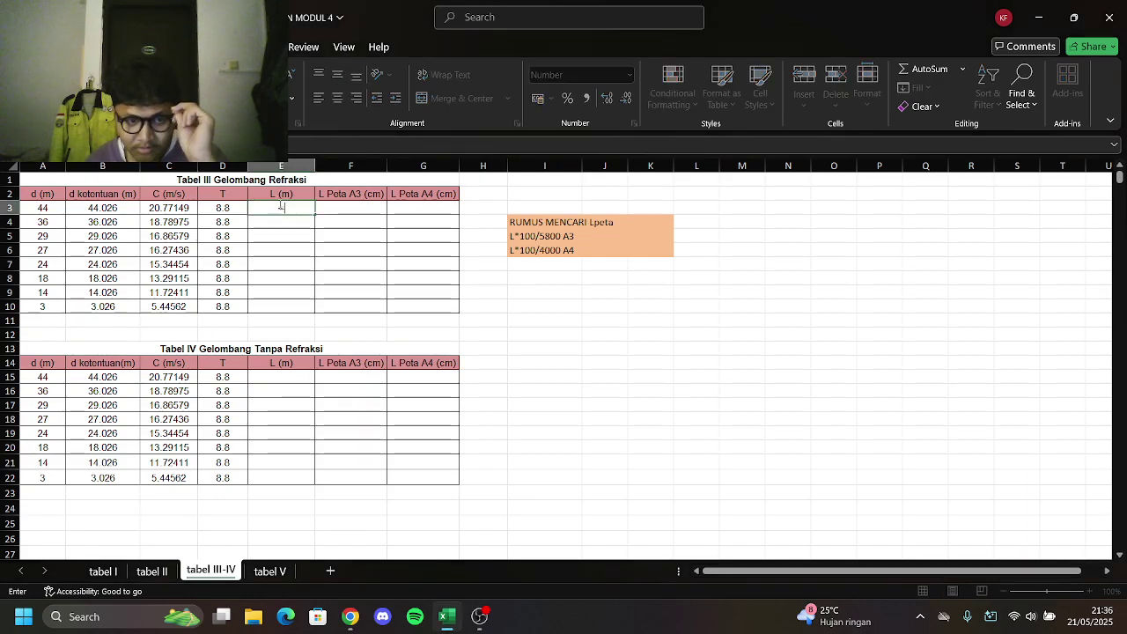
{"action": "left_click", "coordinate": [175, 211]}
{"action": "type", "text": "*"}
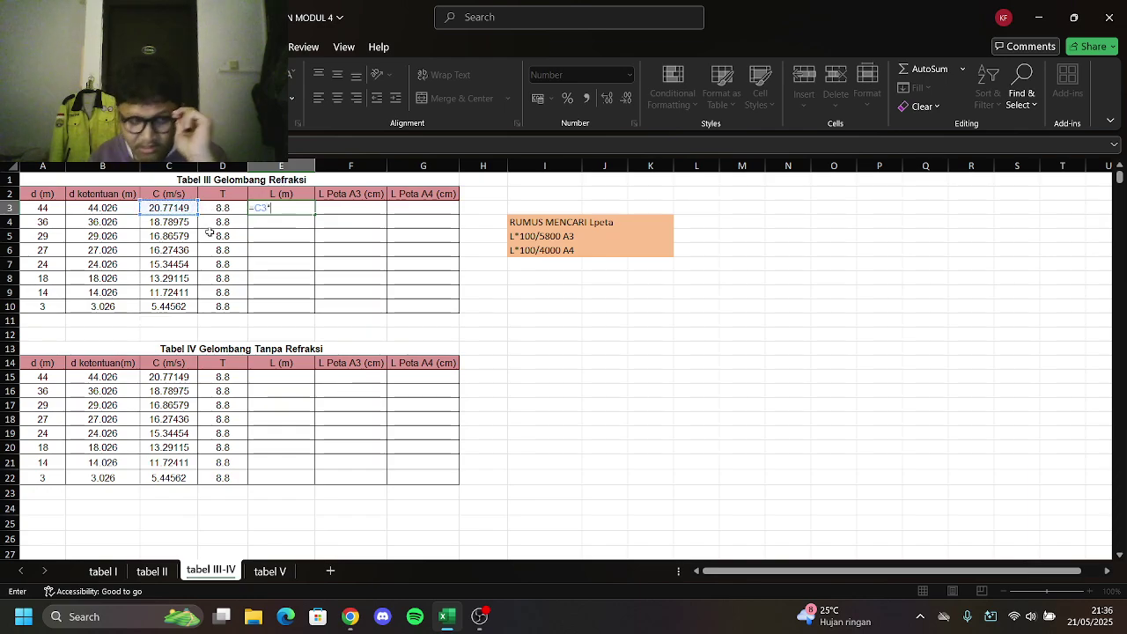
{"action": "left_click", "coordinate": [230, 207]}
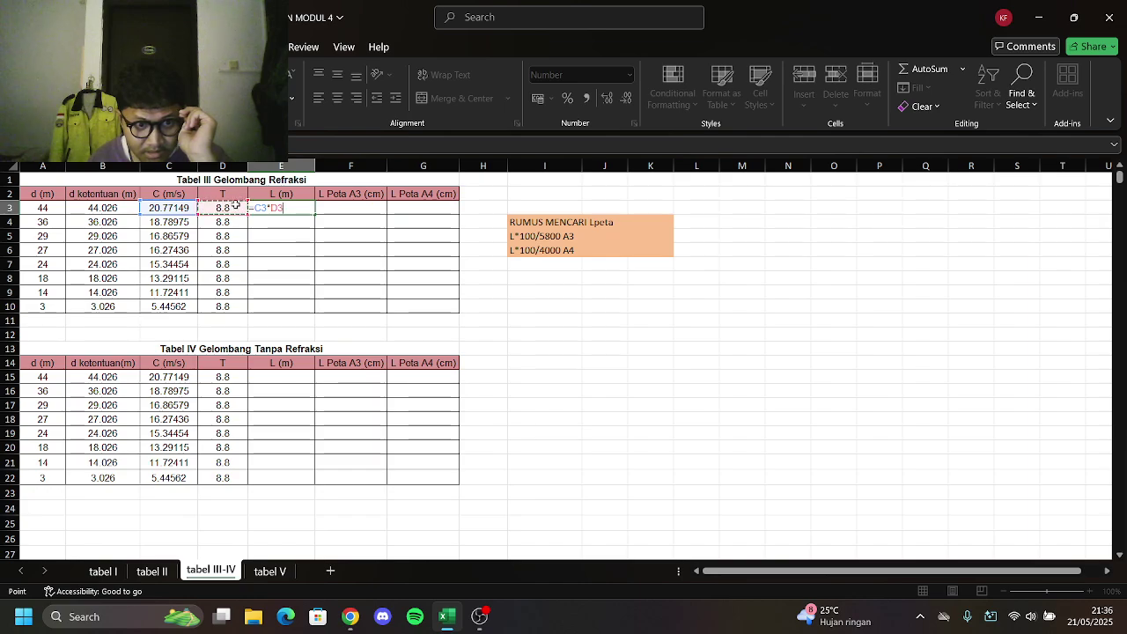
{"action": "key", "text": "Return"}
Enter =C15*D15 in E15 of the L (m) column in Tabel IV
{"action": "left_click", "coordinate": [291, 378]}
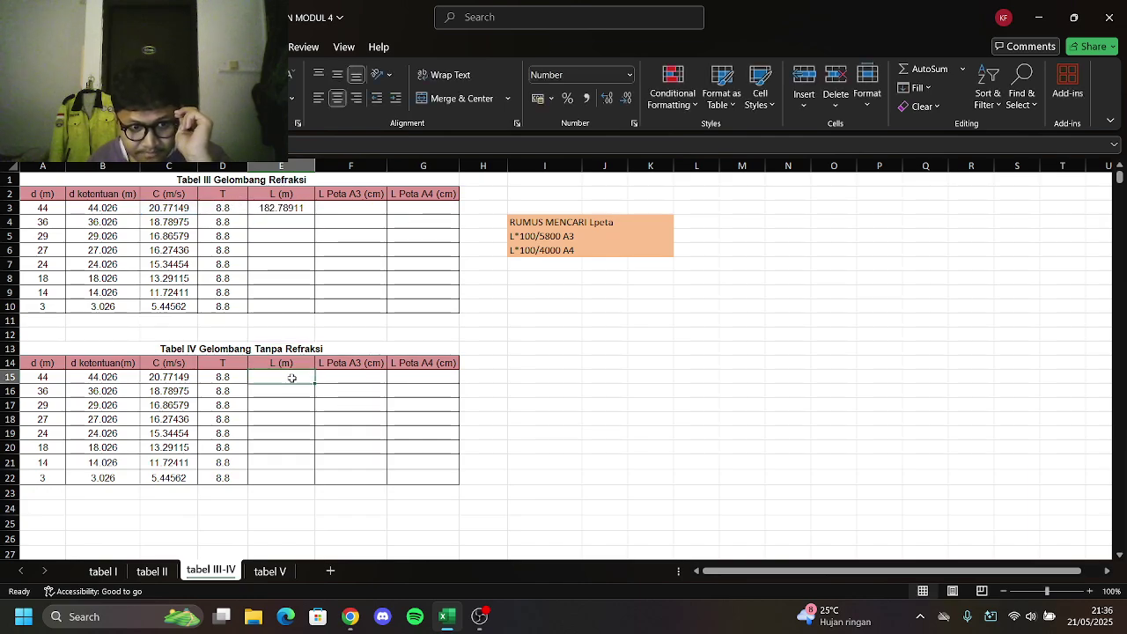
{"action": "type", "text": "="}
{"action": "left_click", "coordinate": [179, 378]}
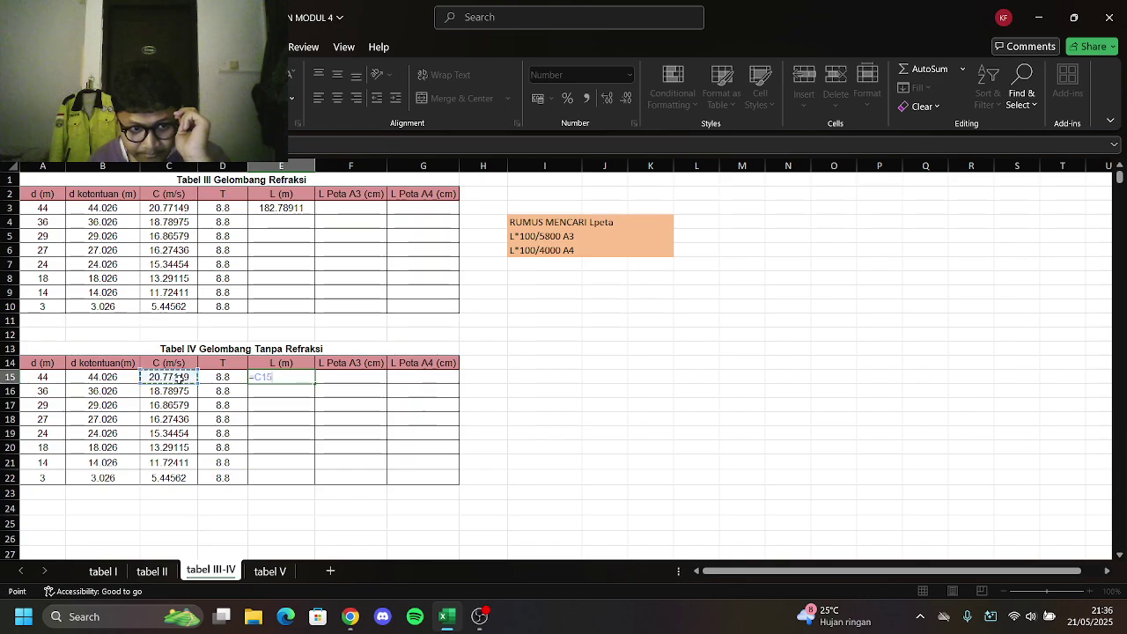
{"action": "type", "text": "*"}
{"action": "left_click", "coordinate": [220, 377]}
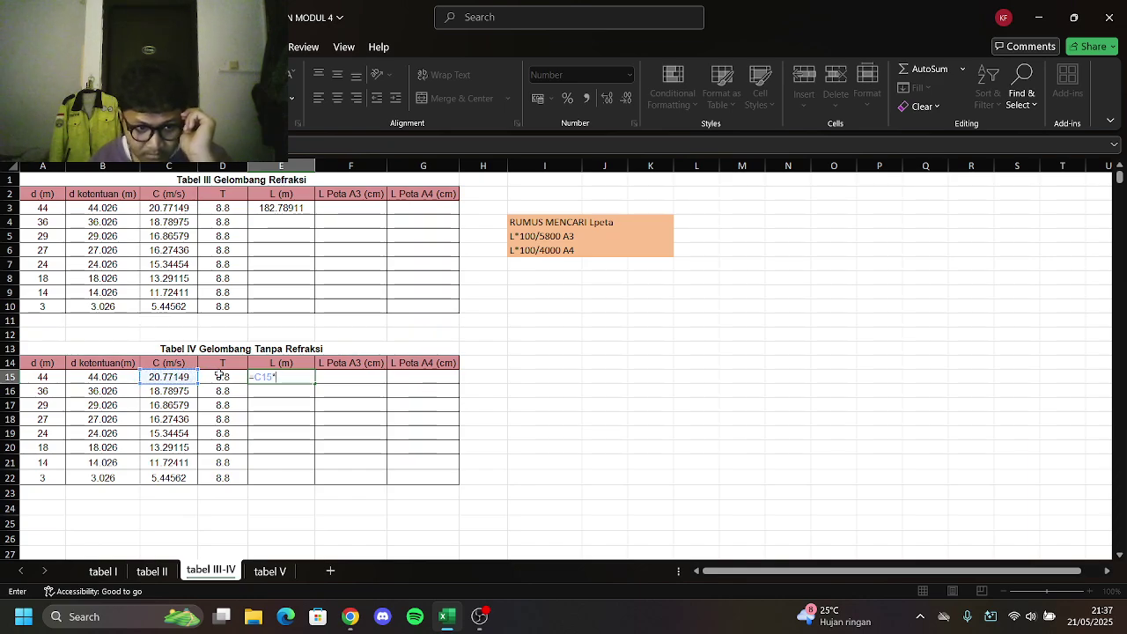
{"action": "key", "text": "Return"}
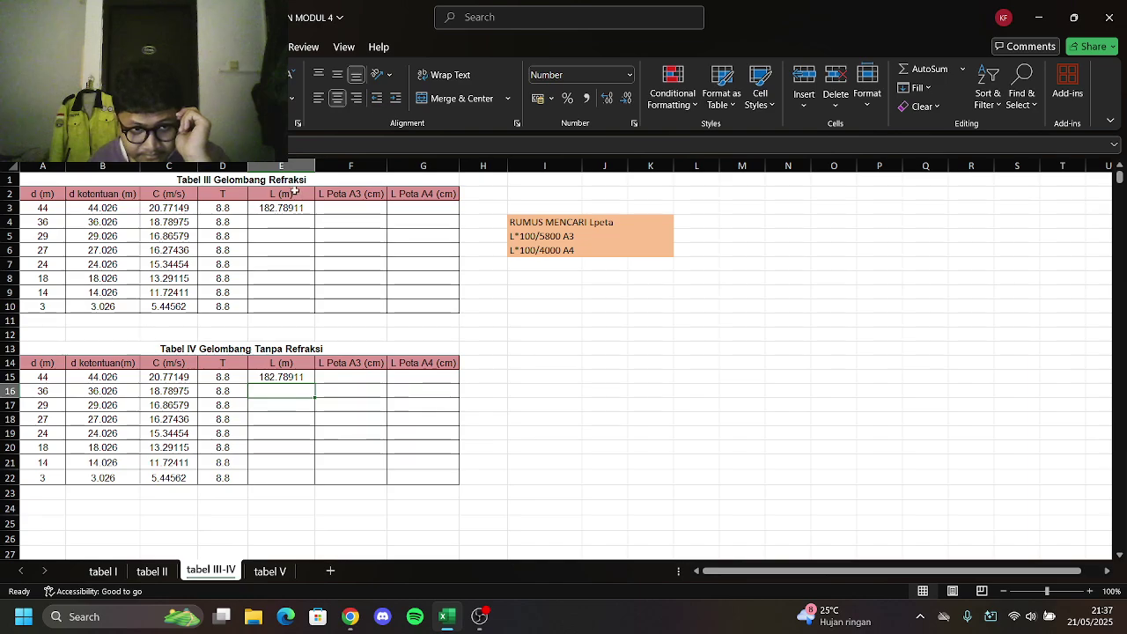
Fill the L (m) formulas down both tables, from E3 to row 10 and from E15 to row 22
{"action": "left_click", "coordinate": [294, 209]}
{"action": "double_click", "coordinate": [314, 216]}
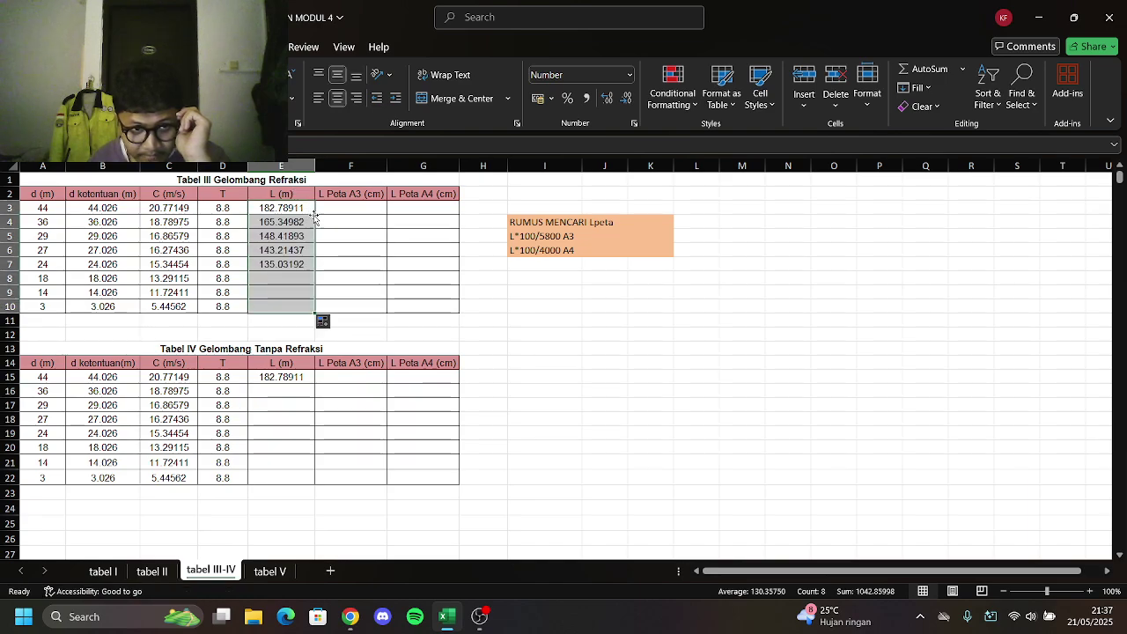
{"action": "left_click", "coordinate": [297, 379]}
{"action": "double_click", "coordinate": [315, 384]}
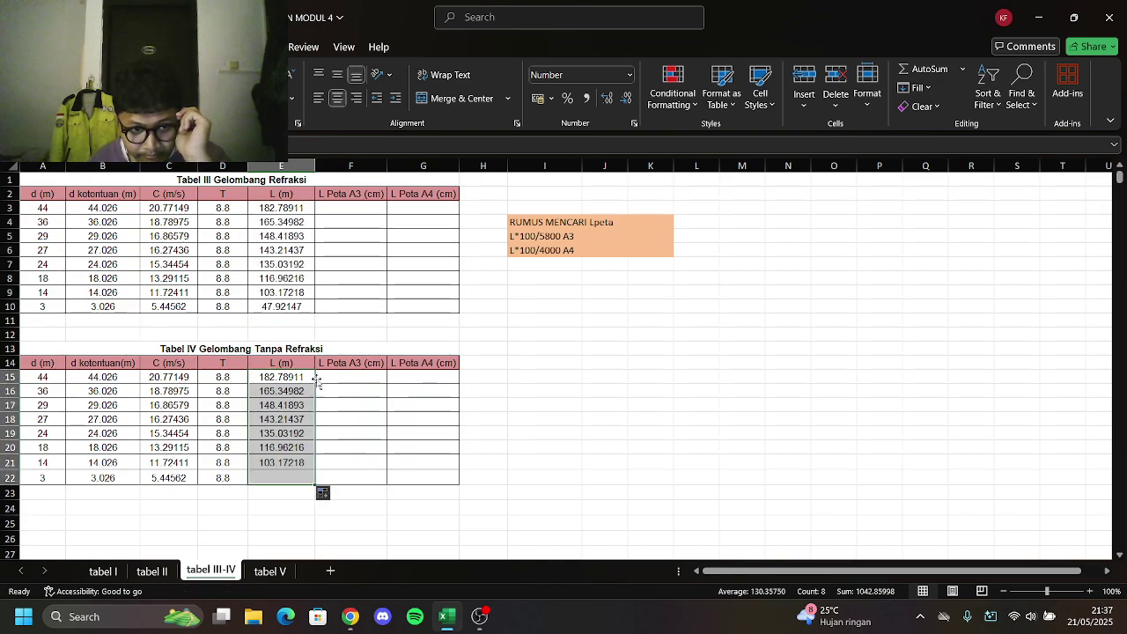
Enter =(E3*100)/5800 in F3 of the L Peta A3 (cm) column in Tabel III
{"action": "left_click", "coordinate": [375, 210]}
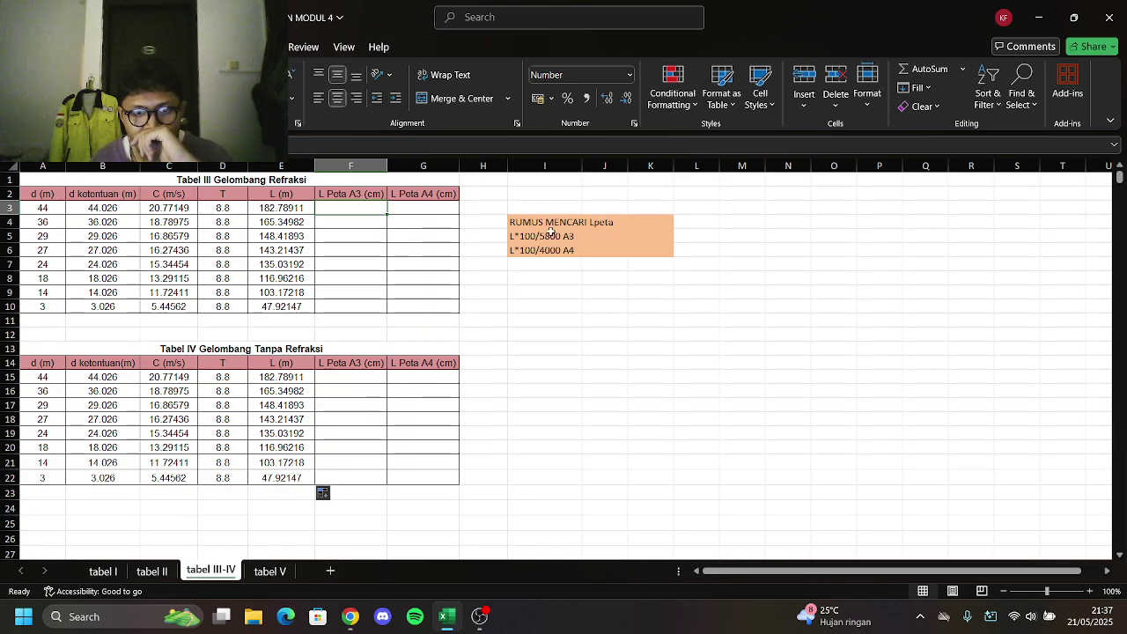
{"action": "type", "text": "="}
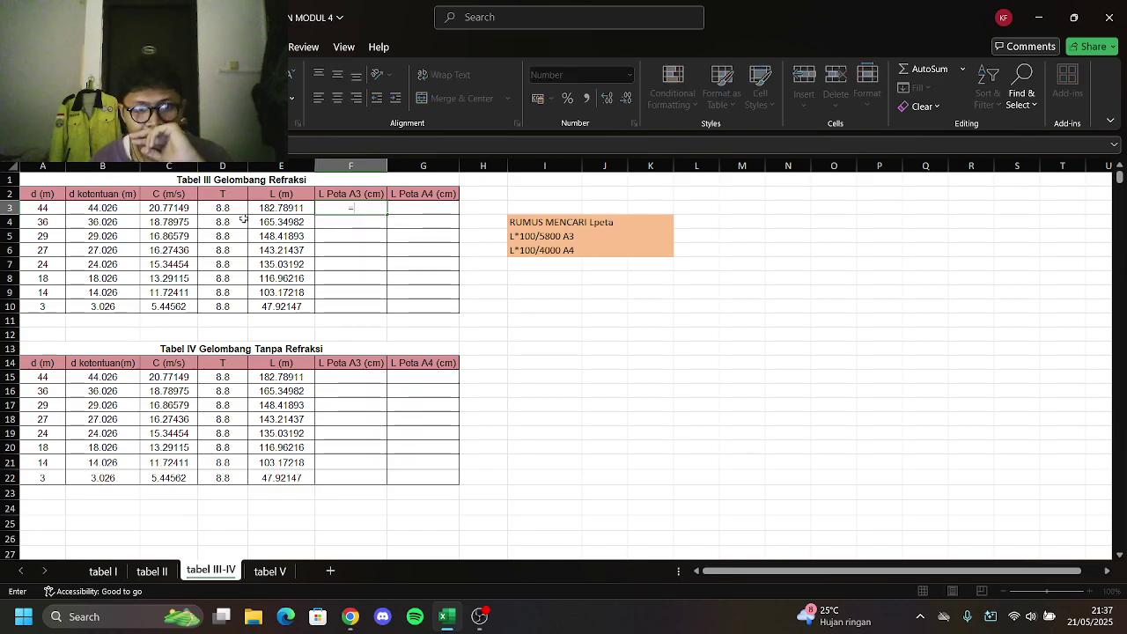
{"action": "left_click", "coordinate": [266, 208]}
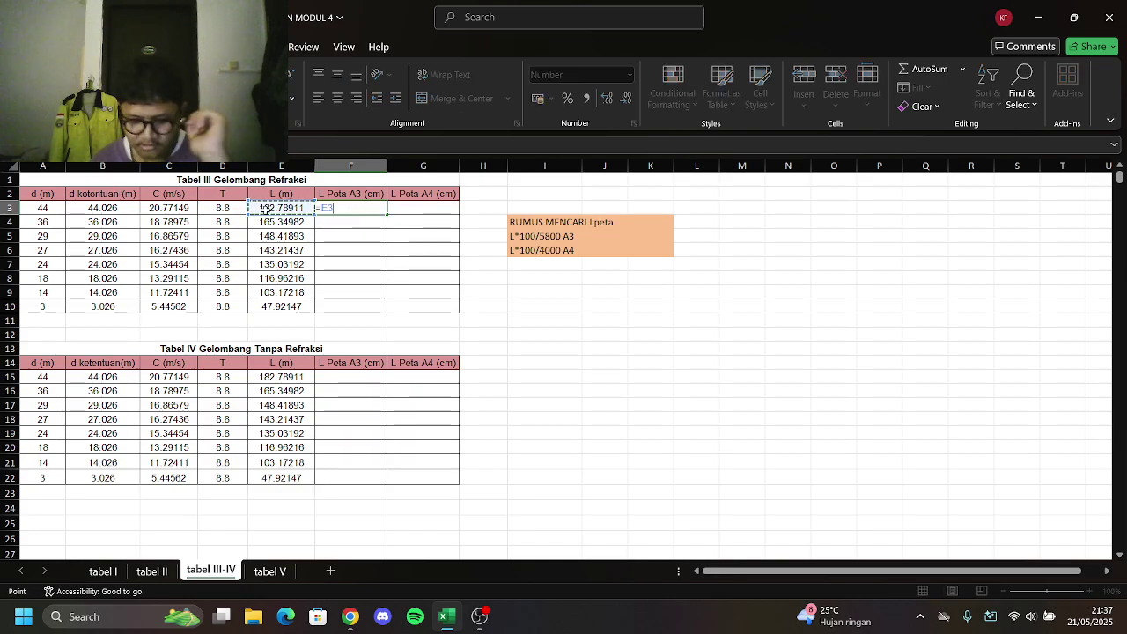
{"action": "type", "text": "*"}
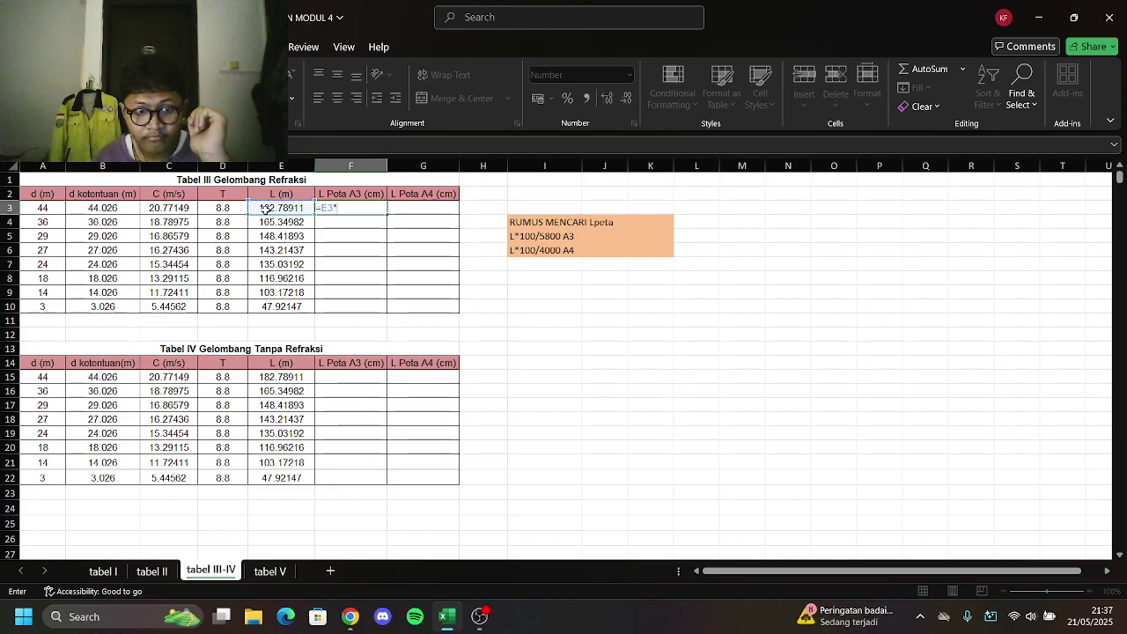
{"action": "key", "text": "BackSpace"}
{"action": "key", "text": "BackSpace"}
{"action": "type", "text": "/("}
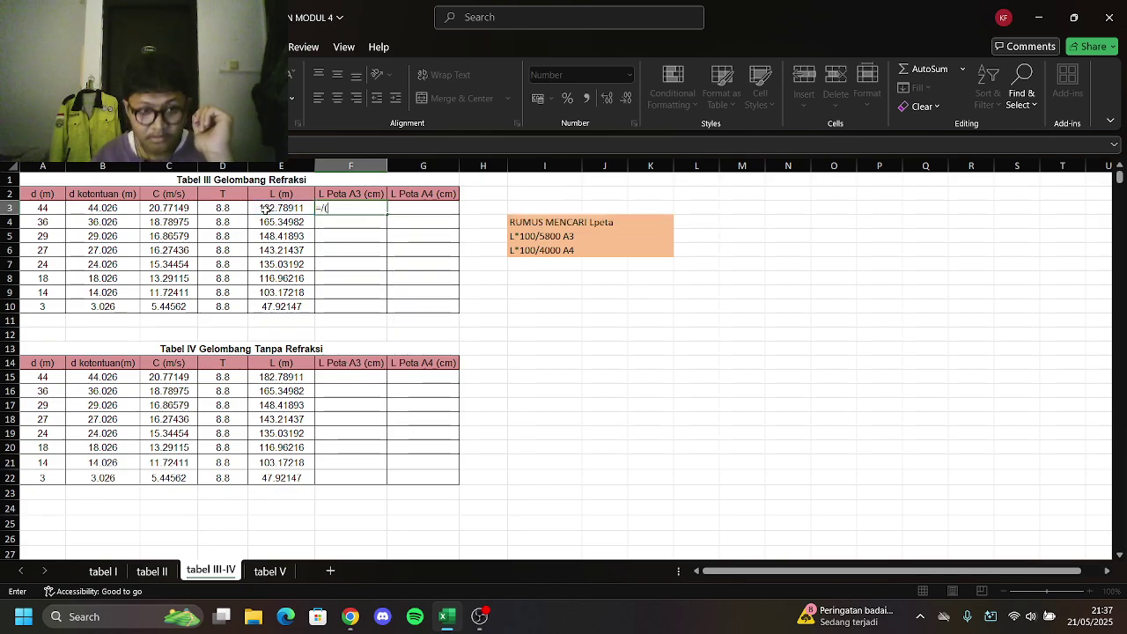
{"action": "key", "text": "BackSpace"}
{"action": "key", "text": "BackSpace"}
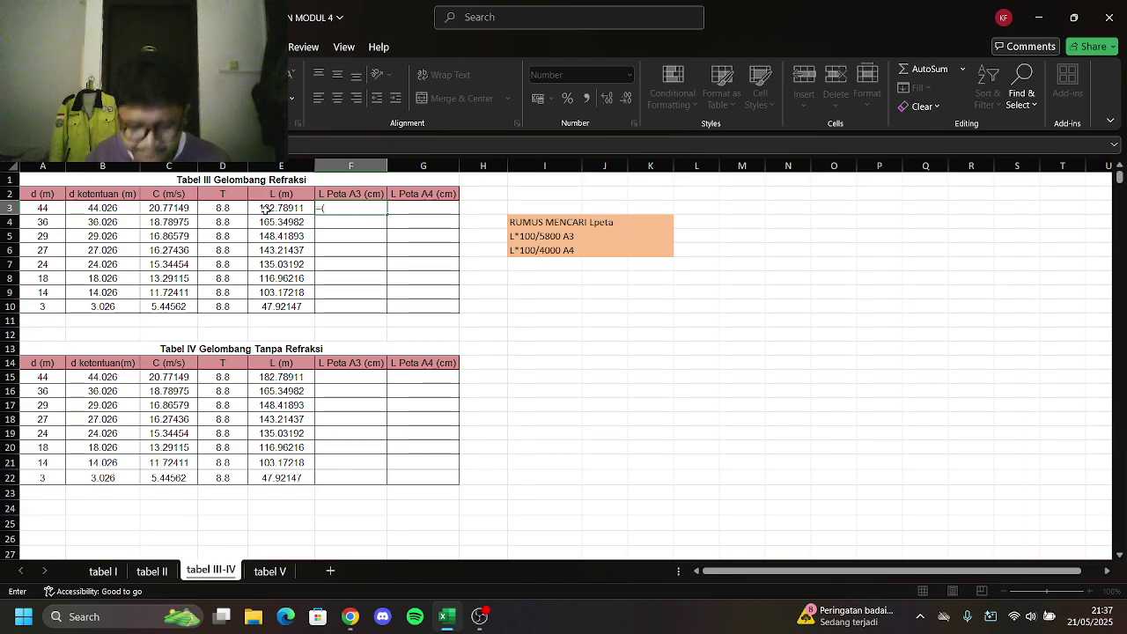
{"action": "left_click", "coordinate": [266, 209]}
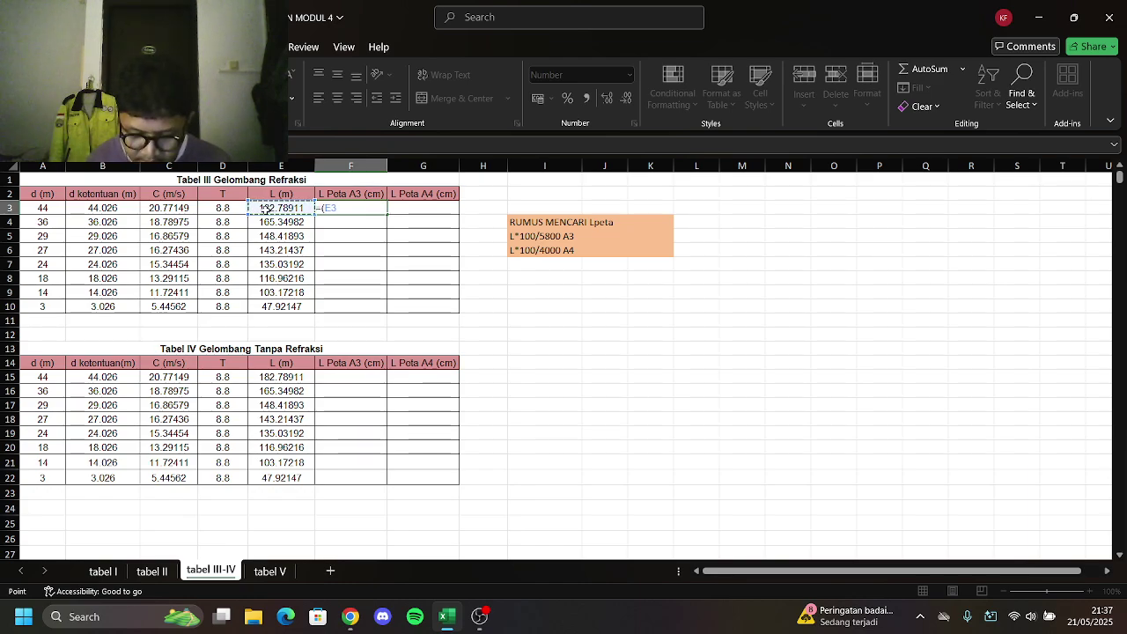
{"action": "type", "text": "*100)/5800"}
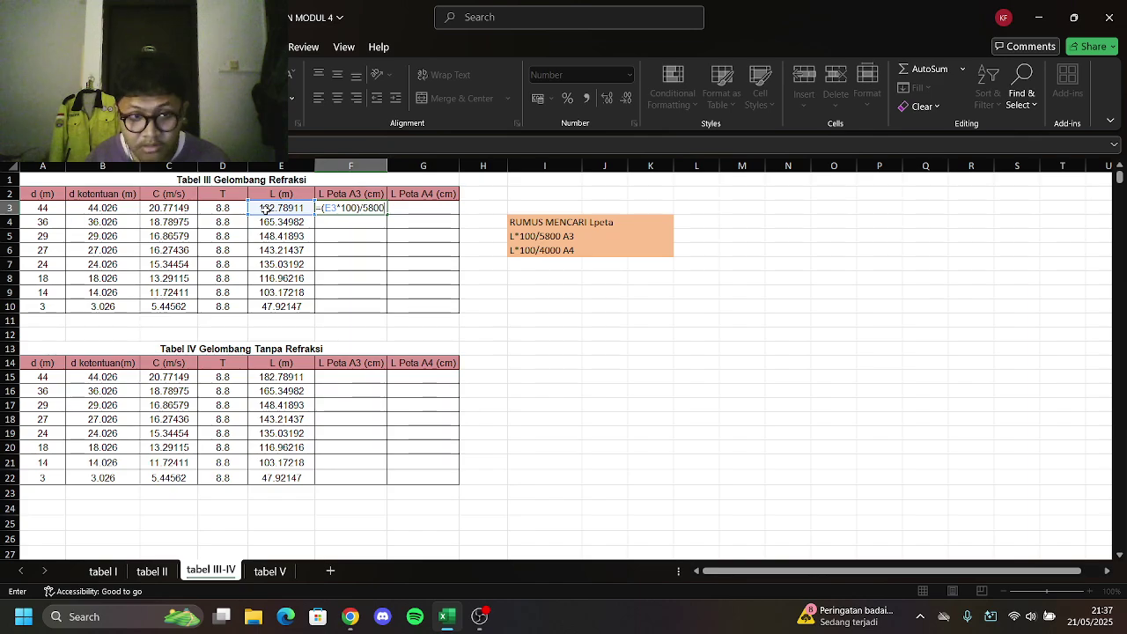
{"action": "key", "text": "Return"}
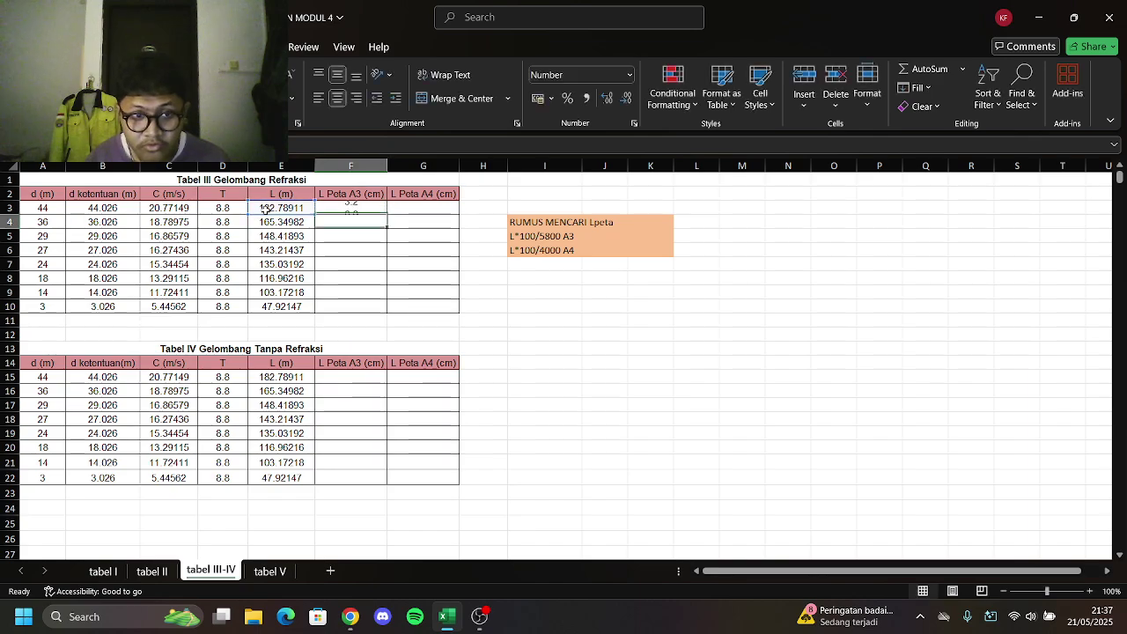
{"action": "left_click", "coordinate": [409, 208]}
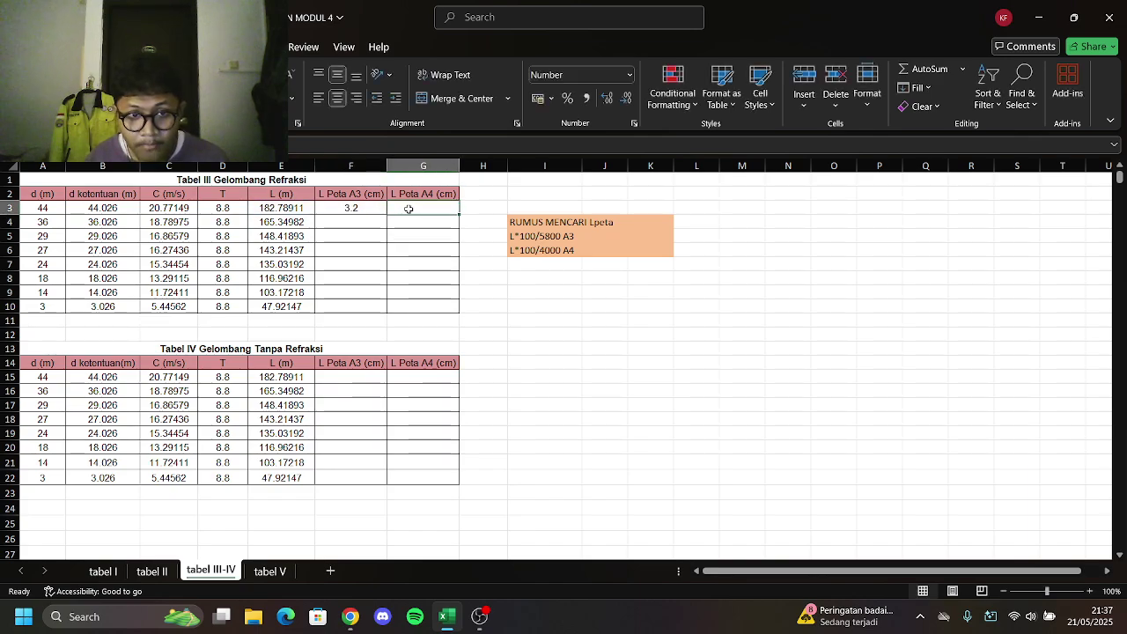
{"action": "key", "text": "alt"}
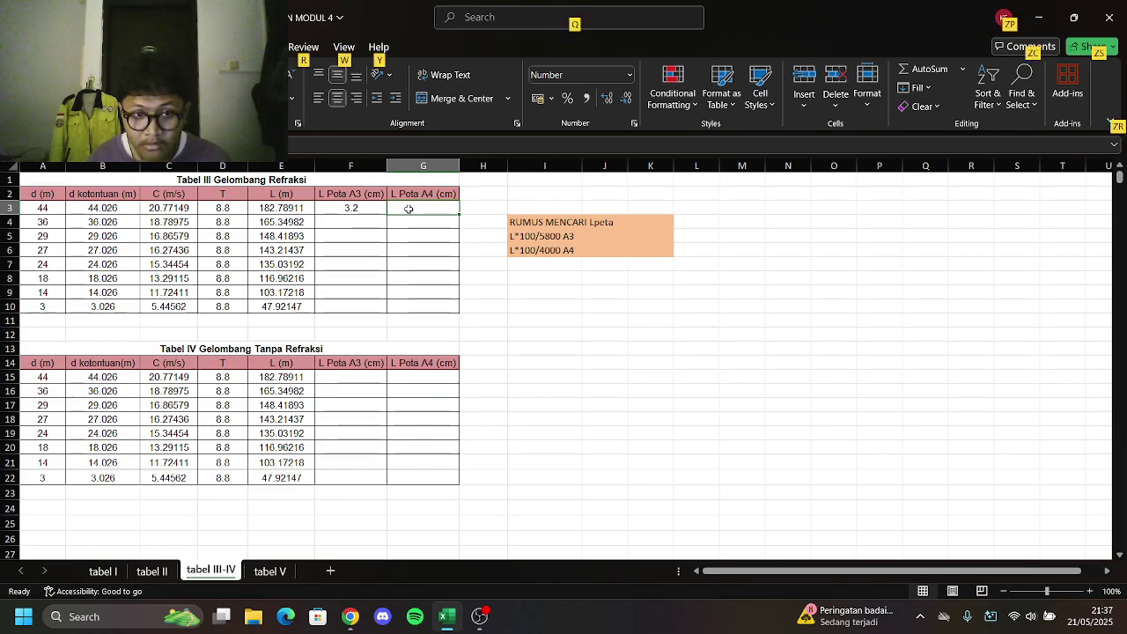
{"action": "key", "text": "Escape"}
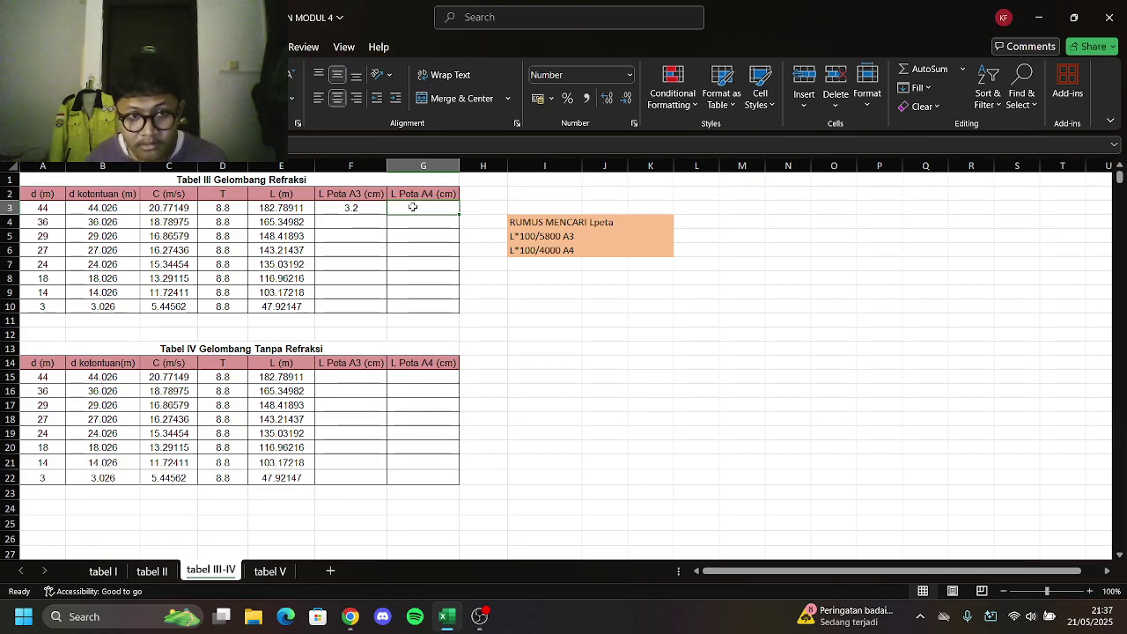
{"action": "key", "text": "alt"}
{"action": "key", "text": "Escape"}
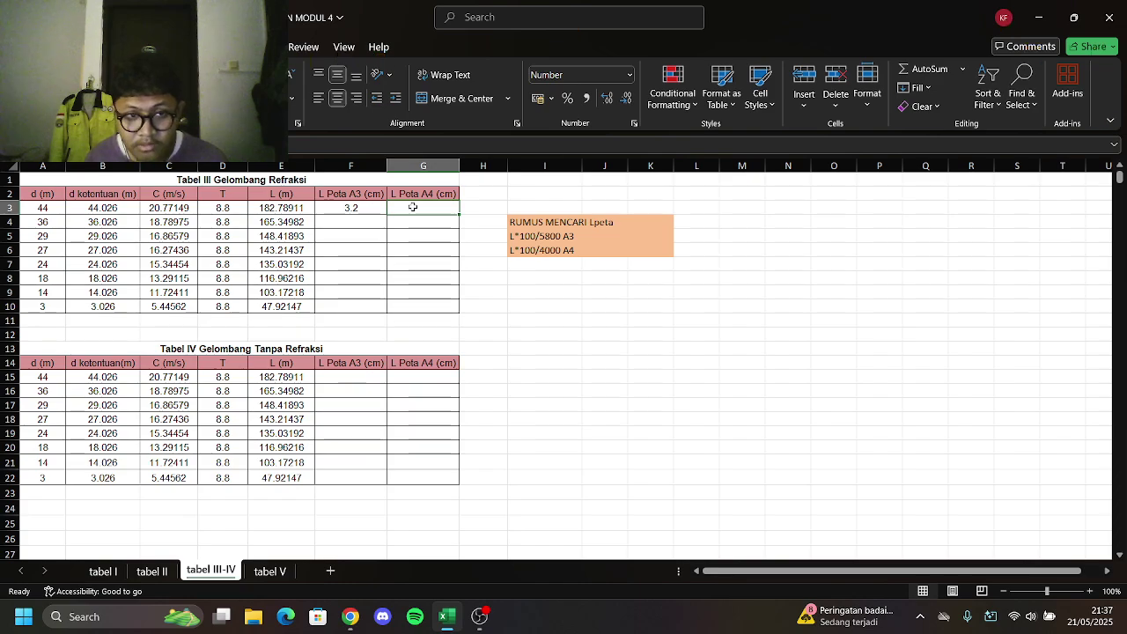
{"action": "type", "text": "="}
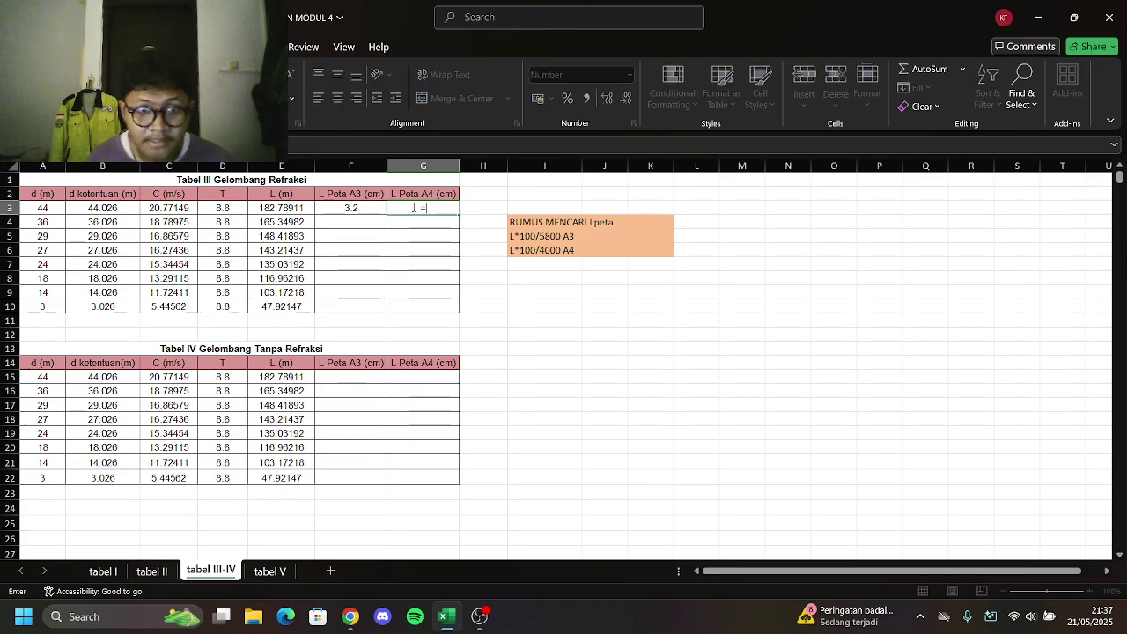
{"action": "left_click", "coordinate": [281, 221]}
{"action": "left_click", "coordinate": [296, 207]}
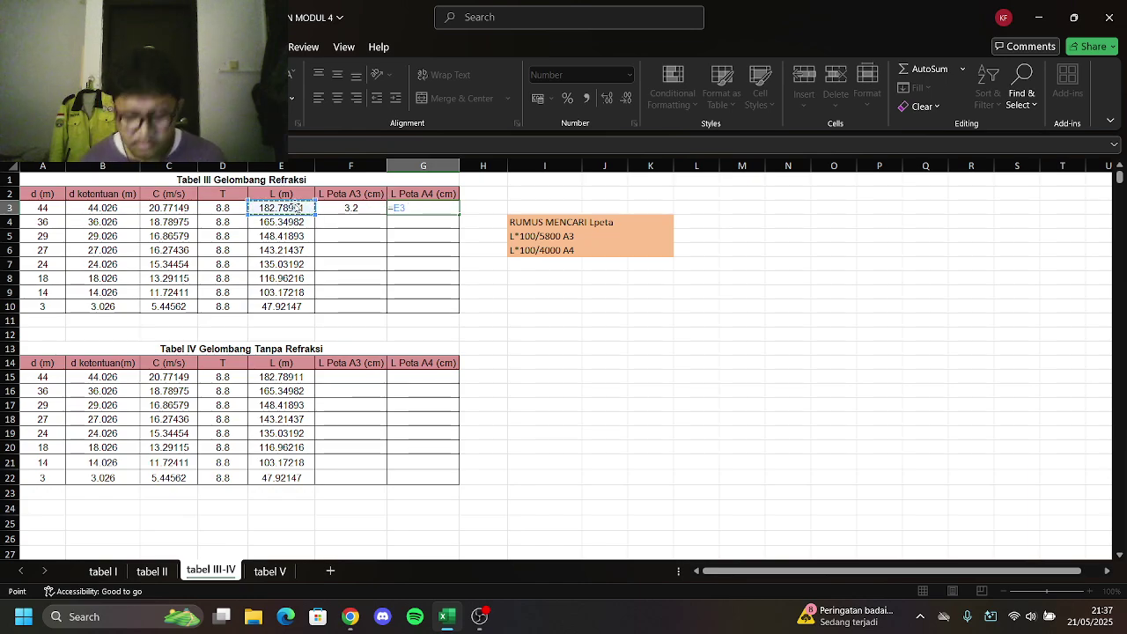
{"action": "type", "text": "*"}
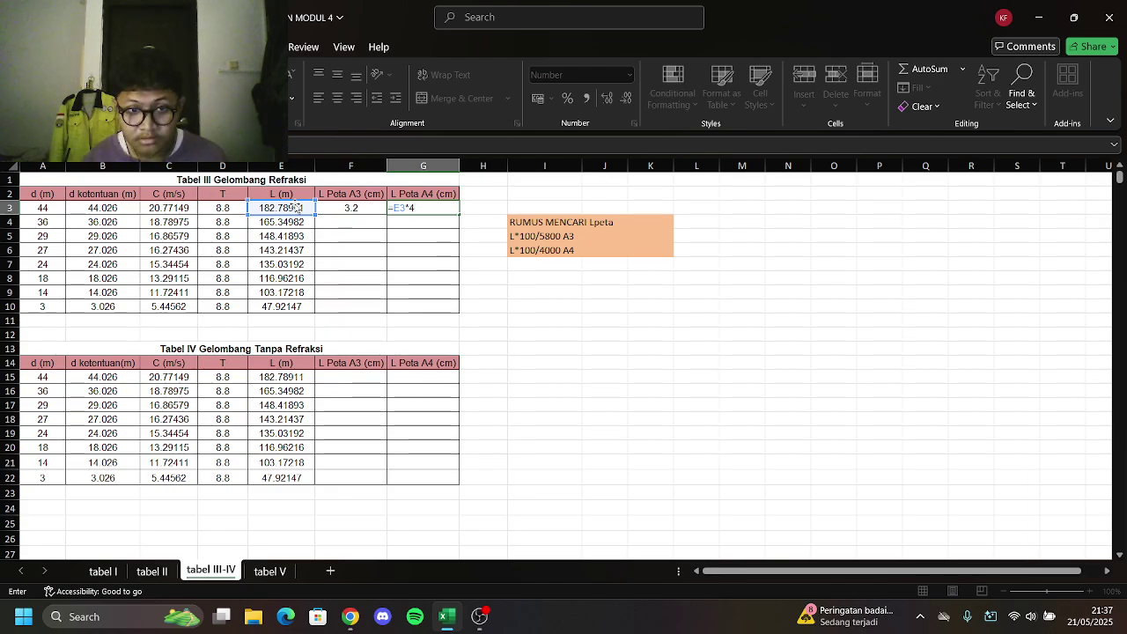
{"action": "type", "text": "100/400"}
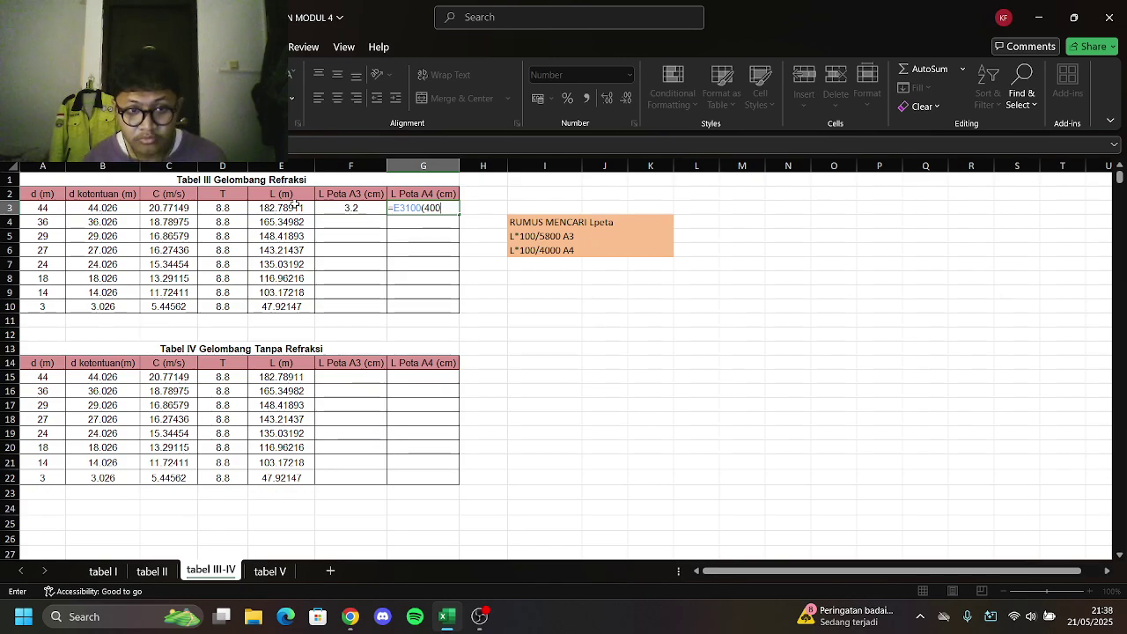
{"action": "key", "text": "BackSpace"}
{"action": "key", "text": "BackSpace"}
{"action": "key", "text": "BackSpace"}
{"action": "key", "text": "BackSpace"}
{"action": "key", "text": "BackSpace"}
{"action": "key", "text": "BackSpace"}
{"action": "key", "text": "BackSpace"}
{"action": "key", "text": "BackSpace"}
{"action": "key", "text": "BackSpace"}
{"action": "left_click", "coordinate": [297, 207]}
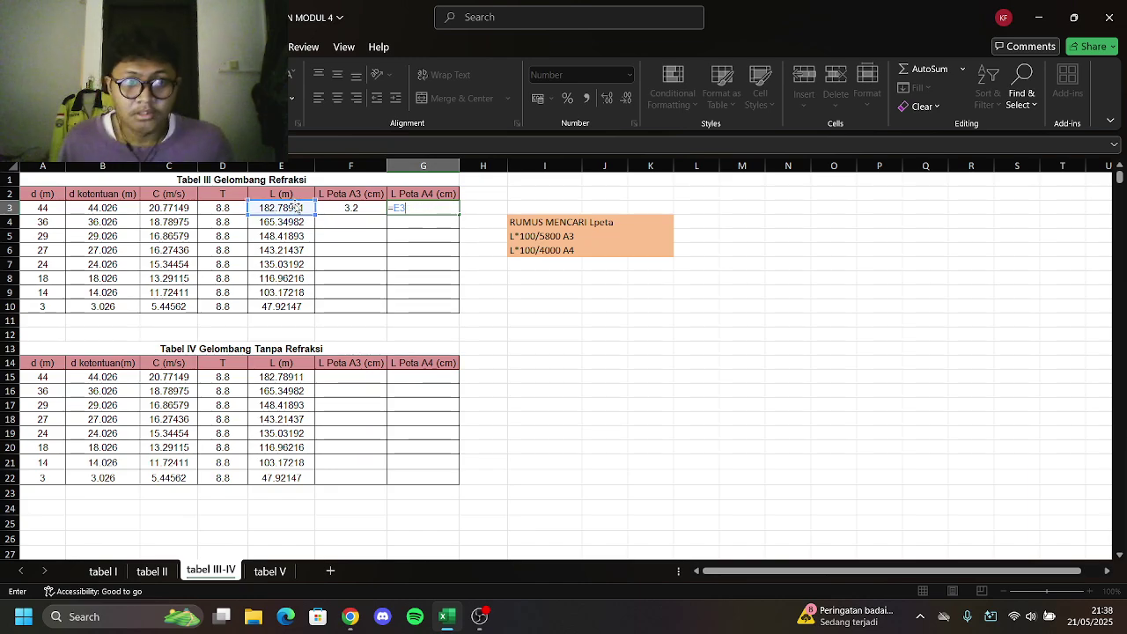
{"action": "left_click", "coordinate": [297, 207]}
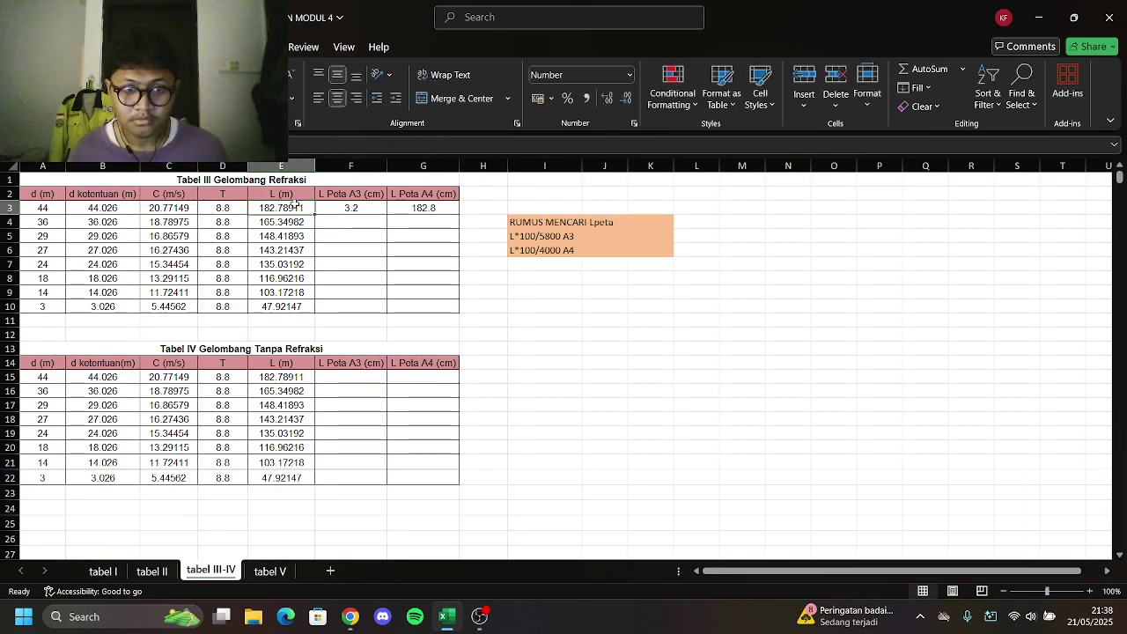
Enter =(E3*100)/4000 in G3 of the L Peta A4 (cm) column in Tabel III
{"action": "left_click", "coordinate": [416, 210]}
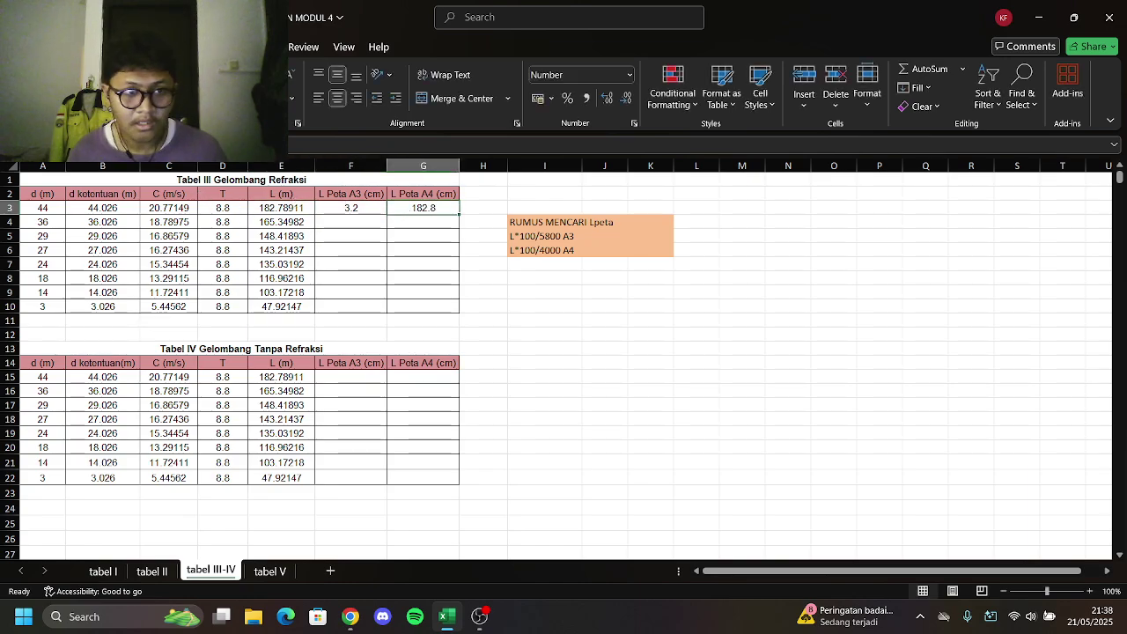
{"action": "type", "text": "=E"}
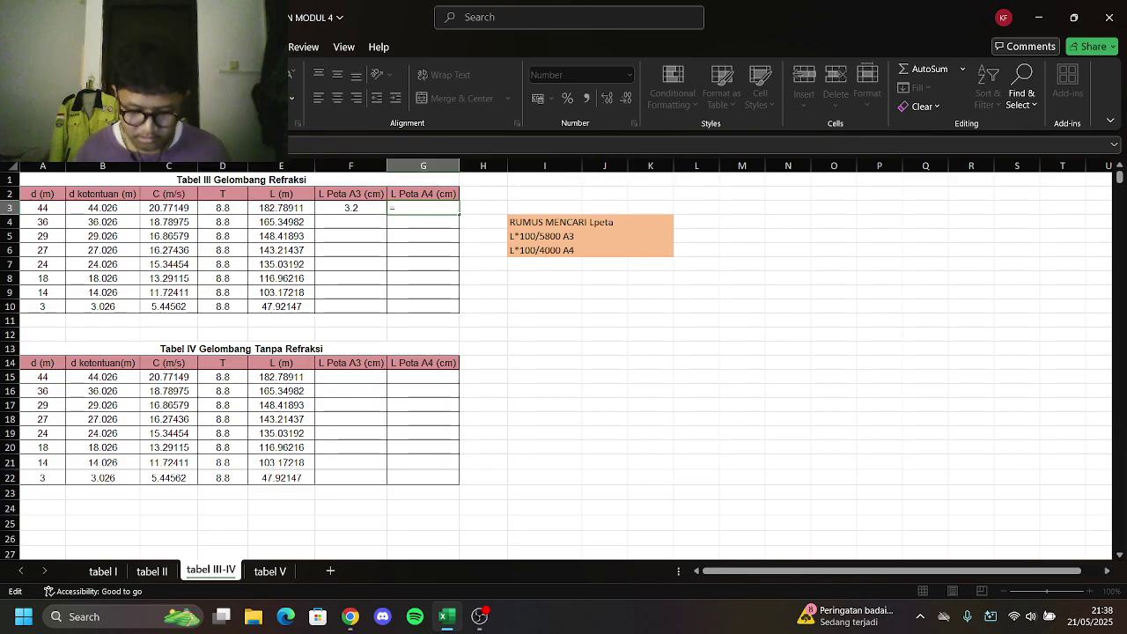
{"action": "left_click", "coordinate": [279, 208]}
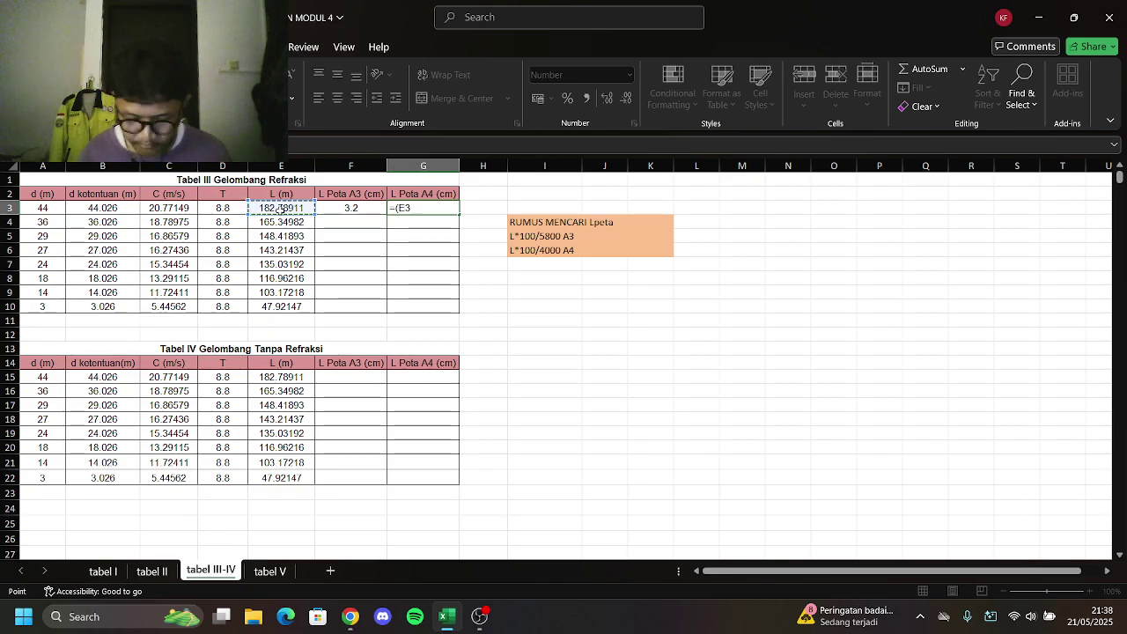
{"action": "type", "text": "*"}
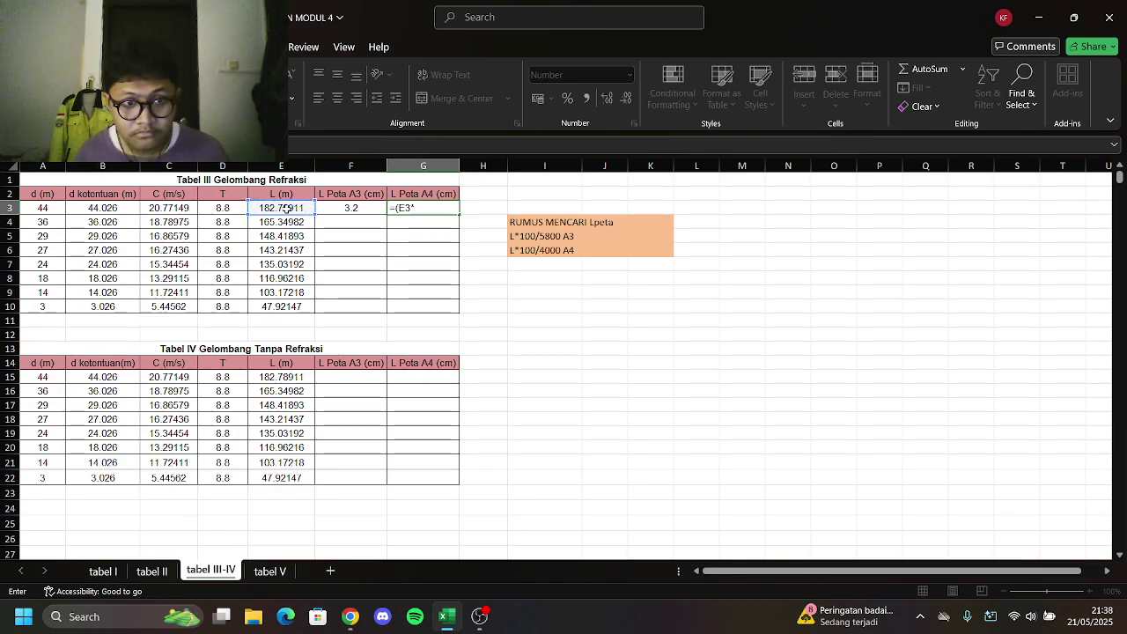
{"action": "type", "text": "100"}
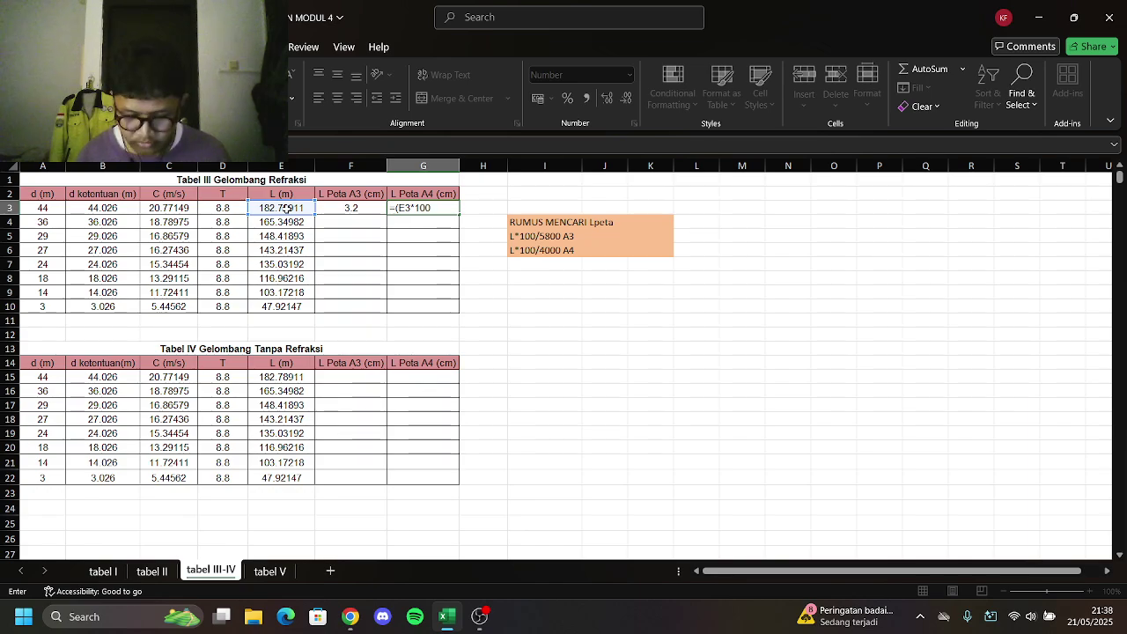
{"action": "type", "text": ")/49"}
{"action": "key", "text": "BackSpace"}
{"action": "type", "text": "000"}
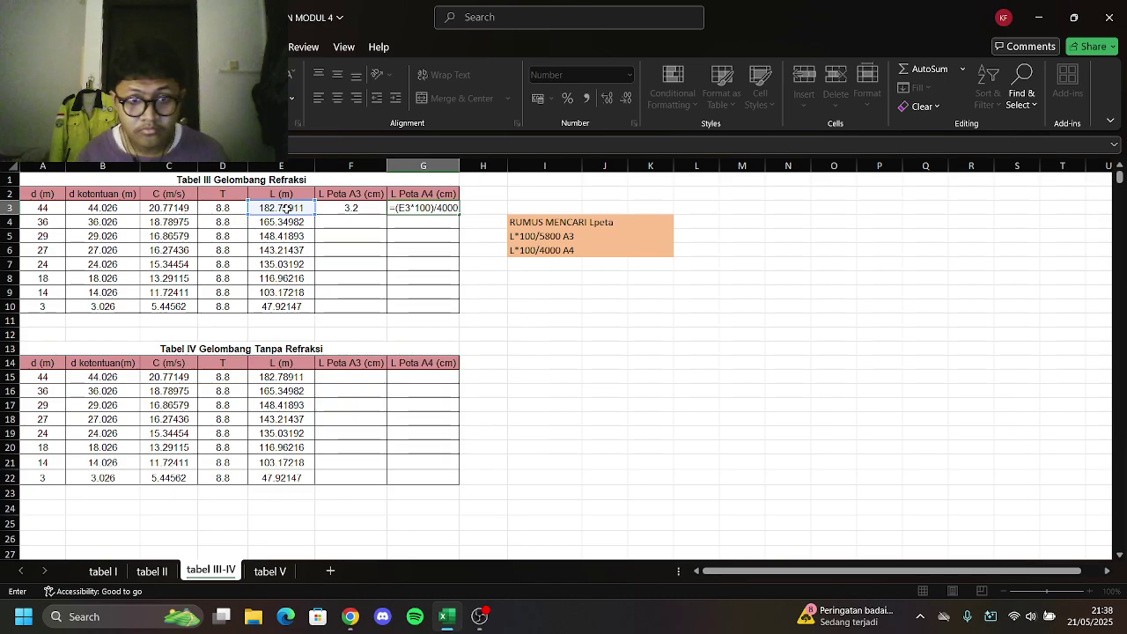
{"action": "key", "text": "Return"}
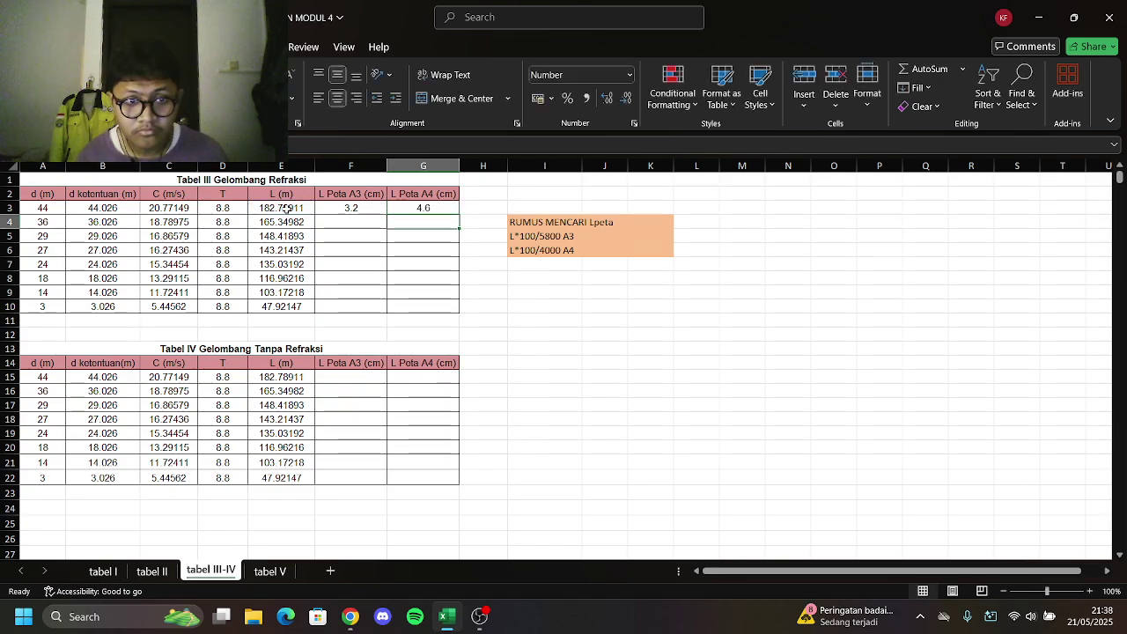
Enter =(E15*100)/5800 in F15 of the L Peta A3 (cm) column in Tabel IV
{"action": "left_click", "coordinate": [357, 210]}
{"action": "left_click", "coordinate": [370, 374]}
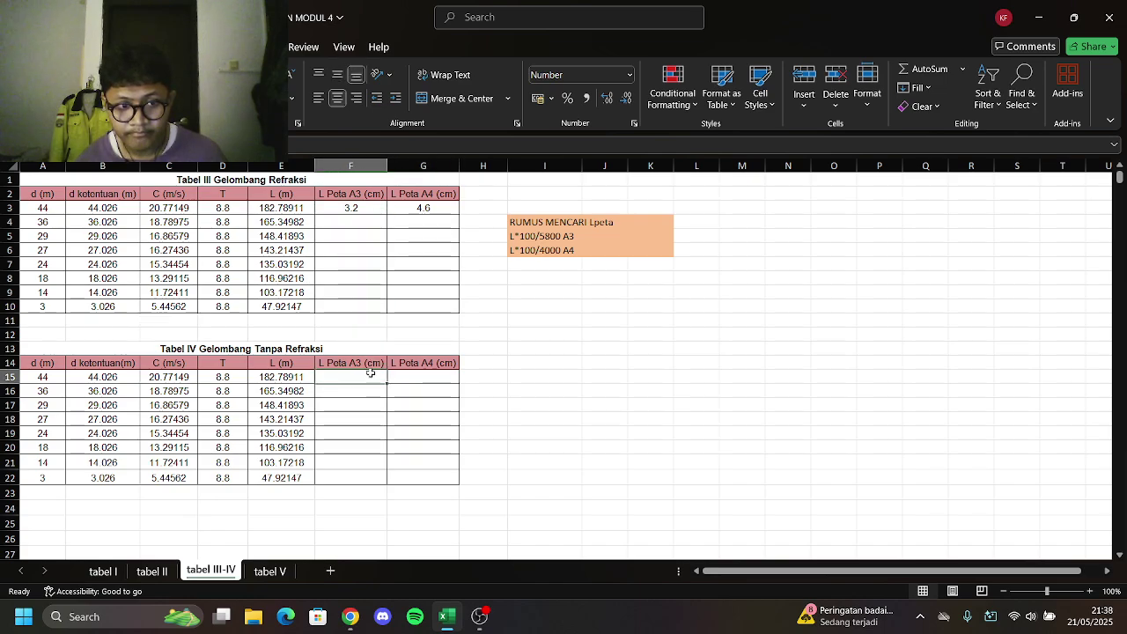
{"action": "type", "text": "="}
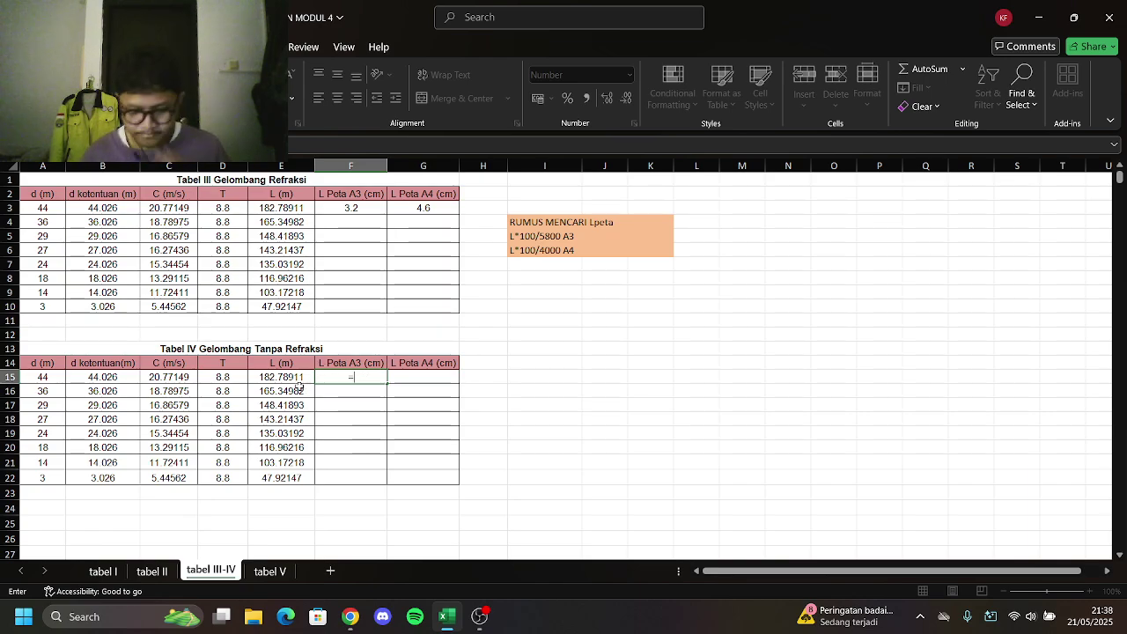
{"action": "type", "text": "("}
{"action": "left_click", "coordinate": [299, 374]}
{"action": "type", "text": "*"}
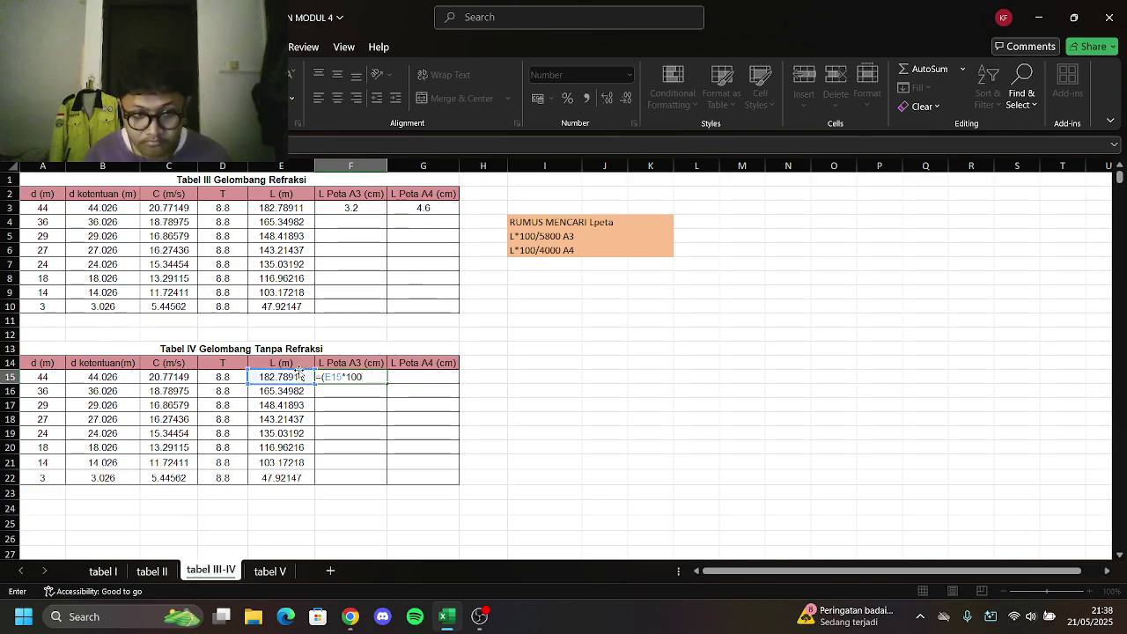
{"action": "type", "text": "100)/5800"}
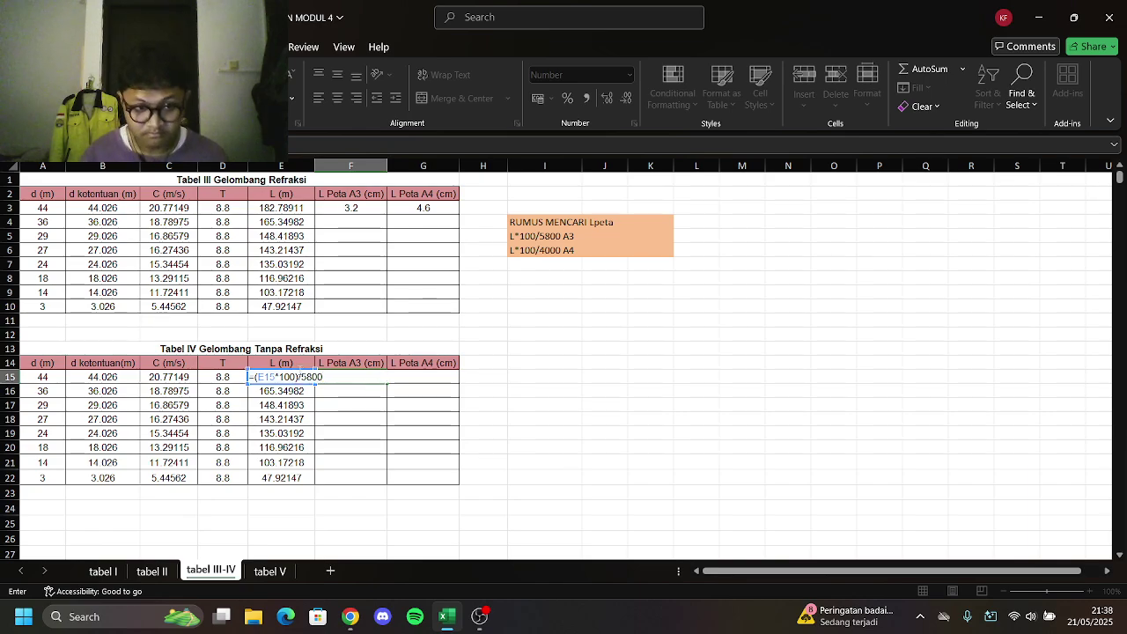
{"action": "key", "text": "Return"}
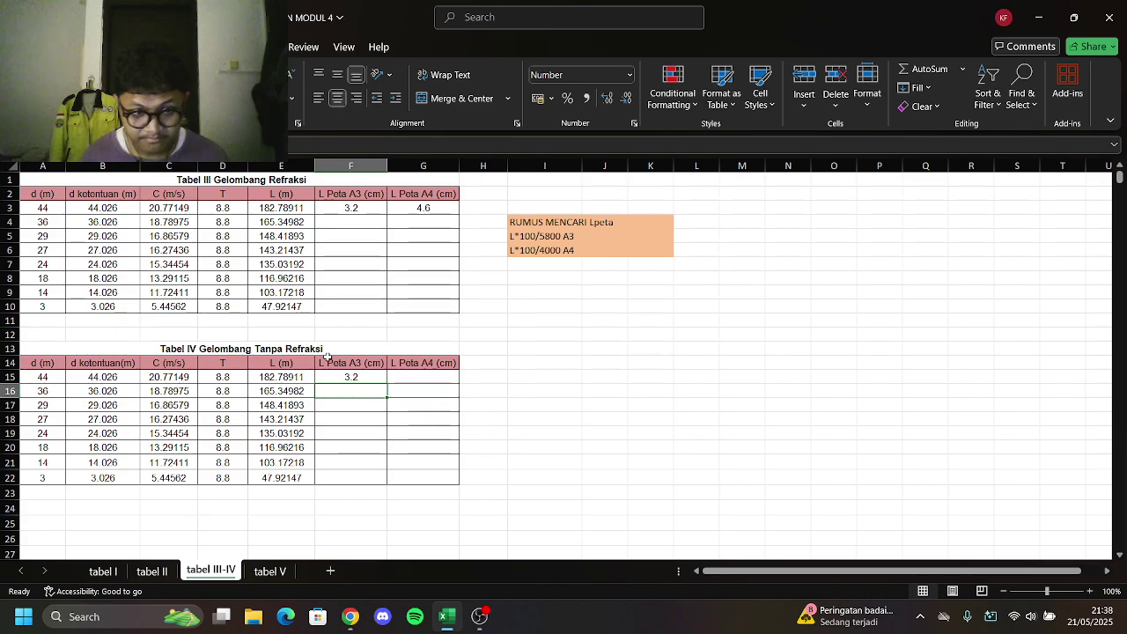
Enter =(E15*100)/4000 in G15 of the L Peta A4 (cm) column in Tabel IV
{"action": "left_click", "coordinate": [434, 382]}
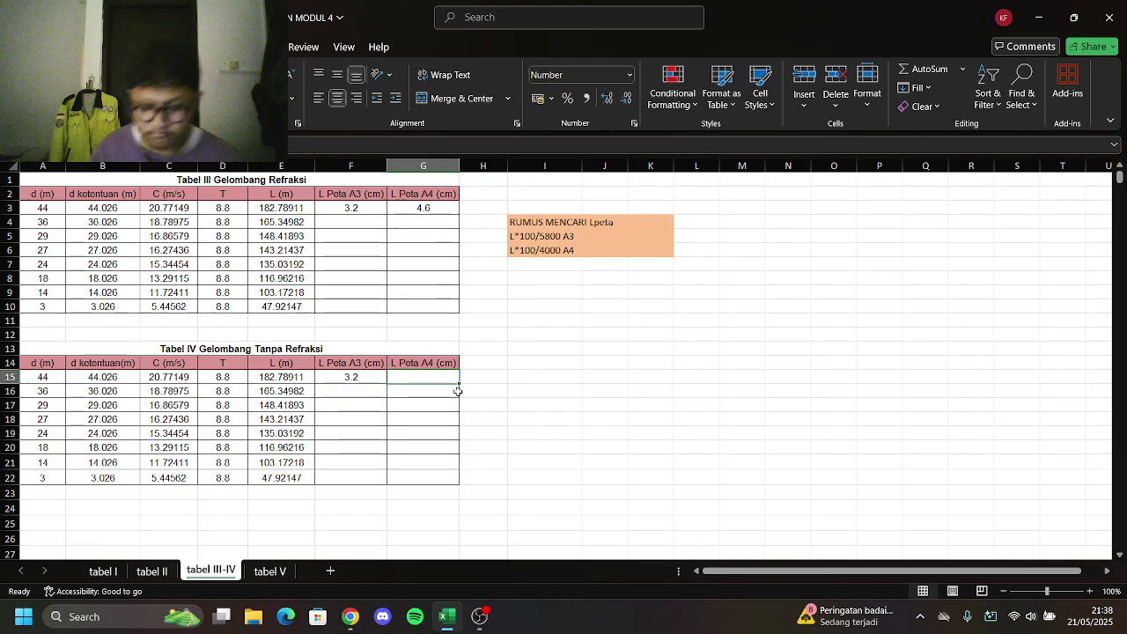
{"action": "type", "text": "="}
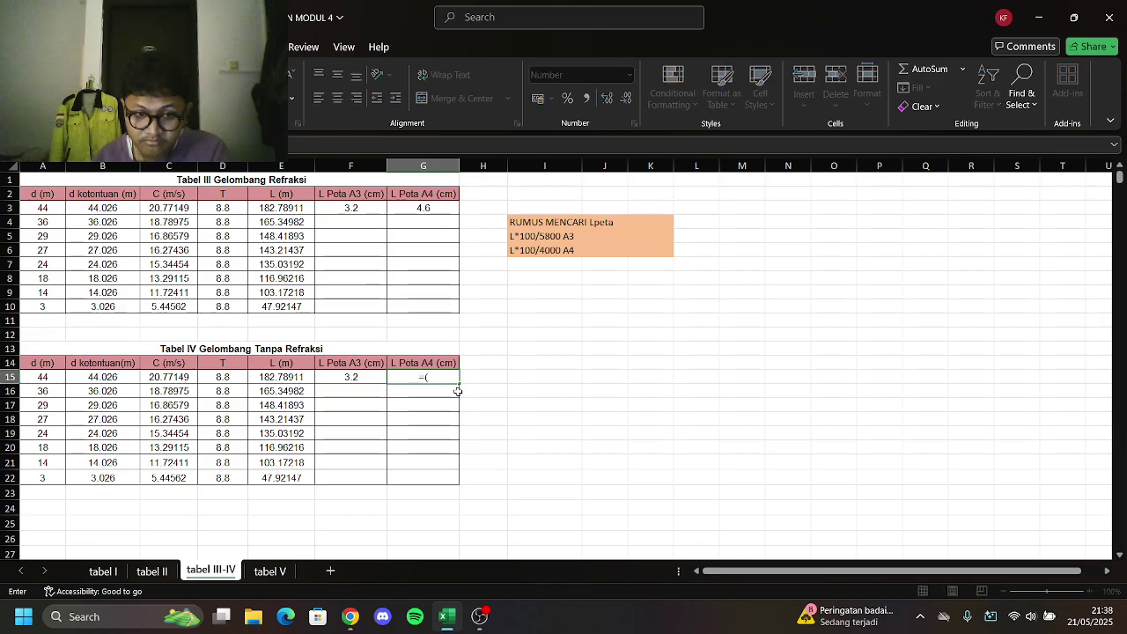
{"action": "type", "text": "("}
{"action": "left_click", "coordinate": [300, 376]}
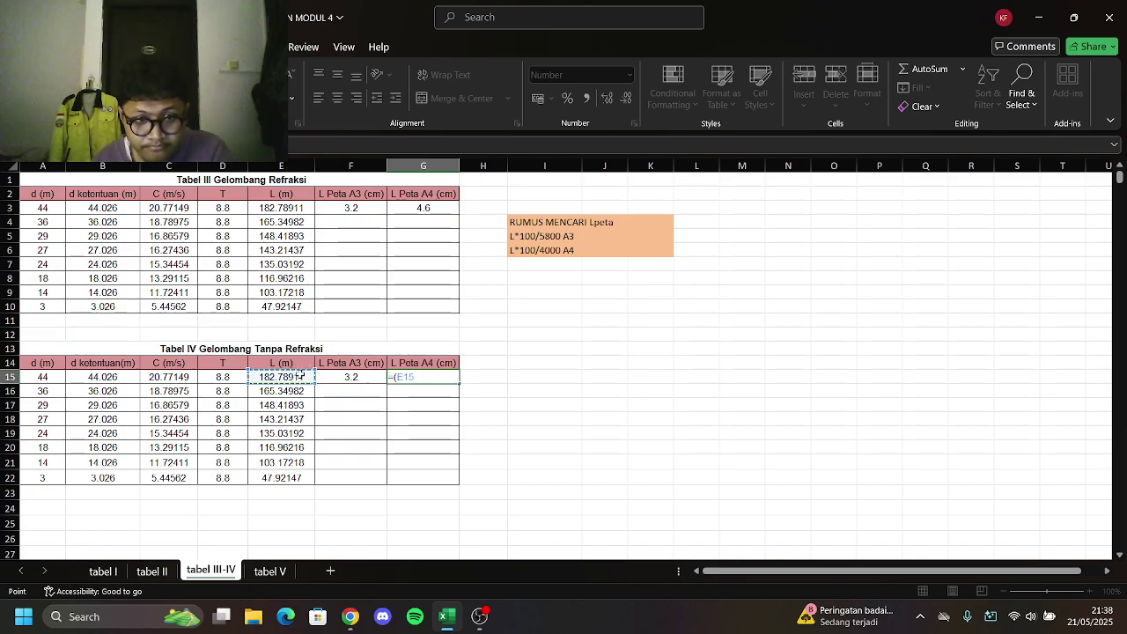
{"action": "type", "text": "*"}
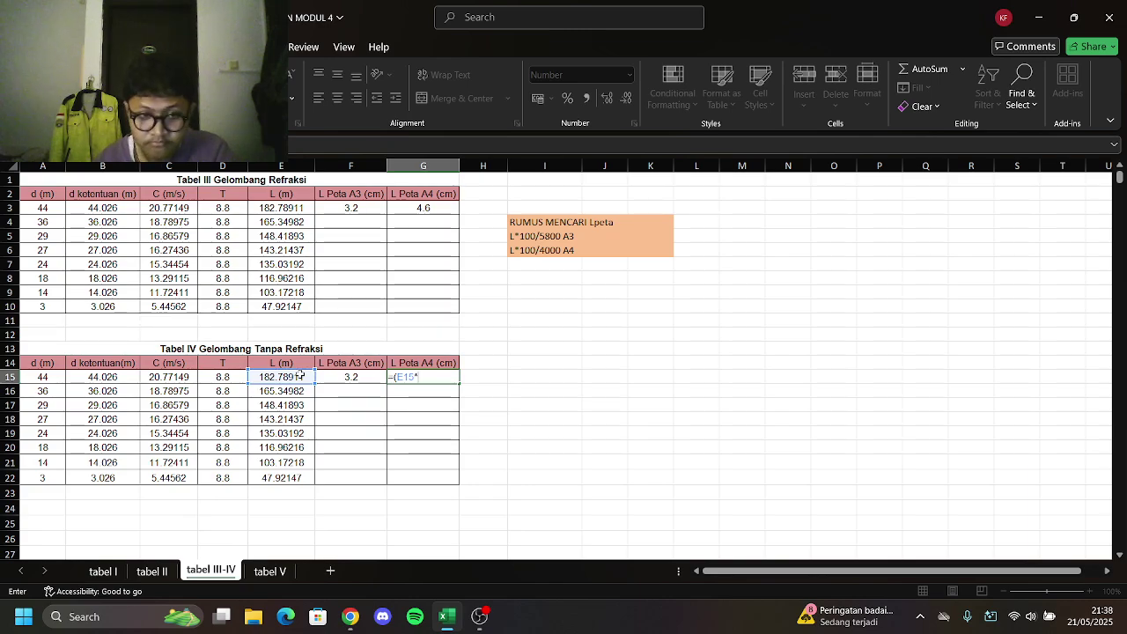
{"action": "left_click", "coordinate": [521, 606]}
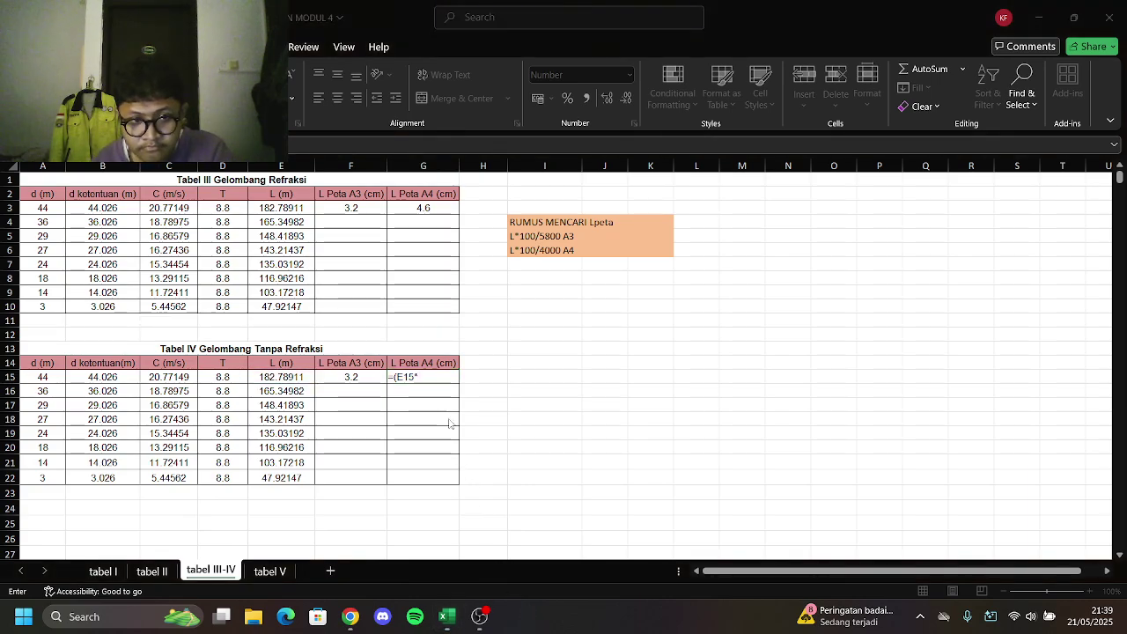
{"action": "left_click", "coordinate": [432, 378]}
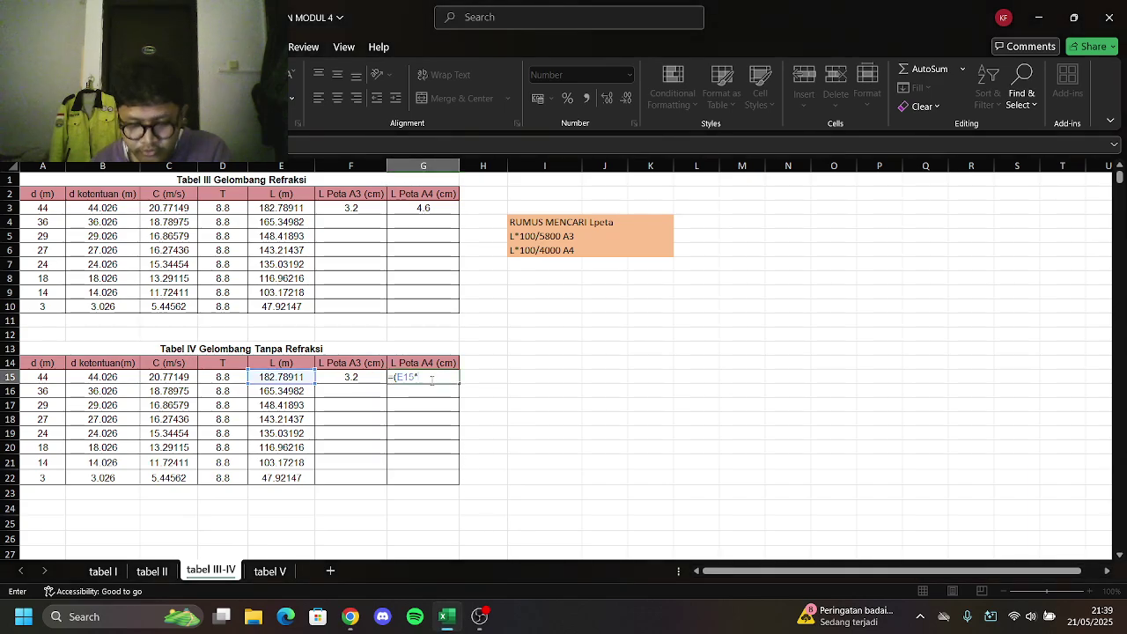
{"action": "type", "text": "100"}
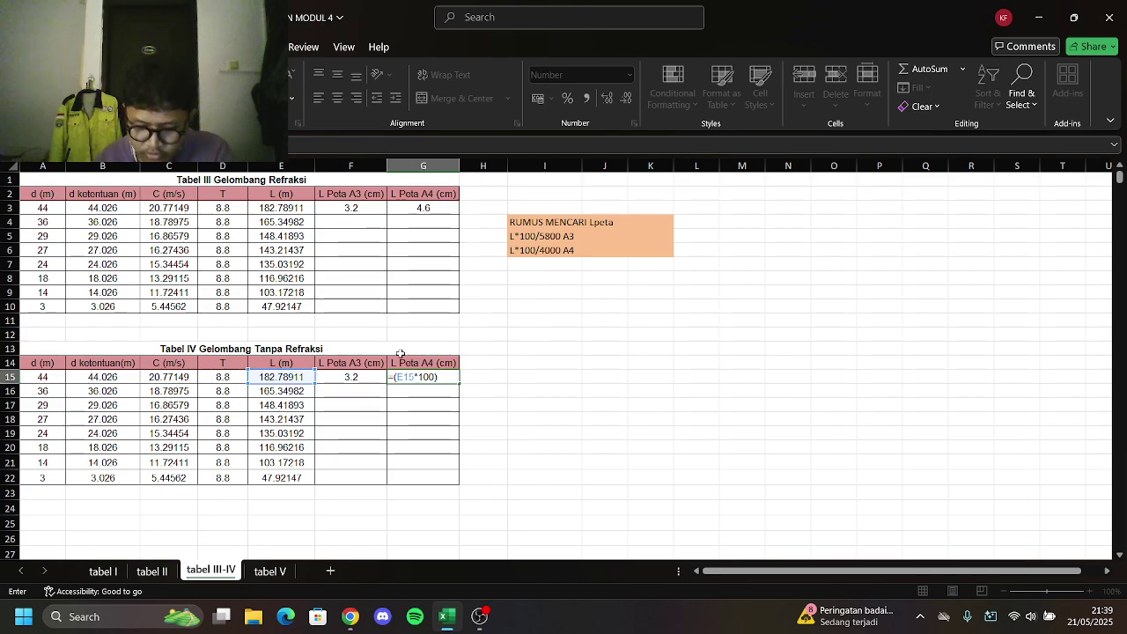
{"action": "type", "text": ")/4000"}
{"action": "key", "text": "Return"}
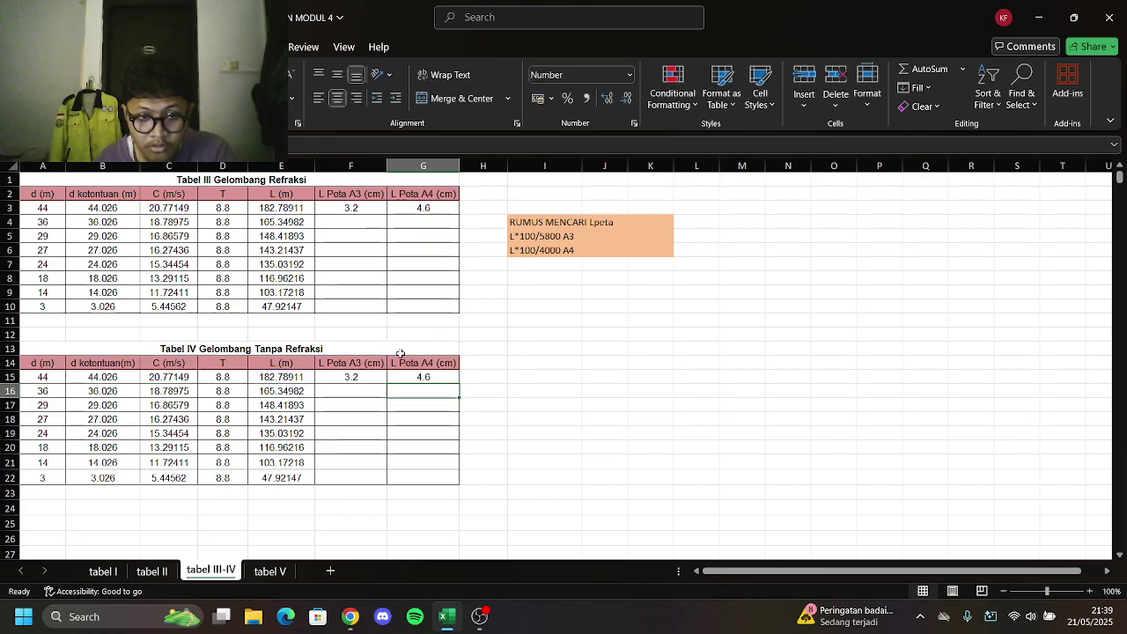
Fill the L Peta A3 and L Peta A4 formulas down both tables, from row 3 to 10 and from row 15 to 22
{"action": "left_click", "coordinate": [378, 210]}
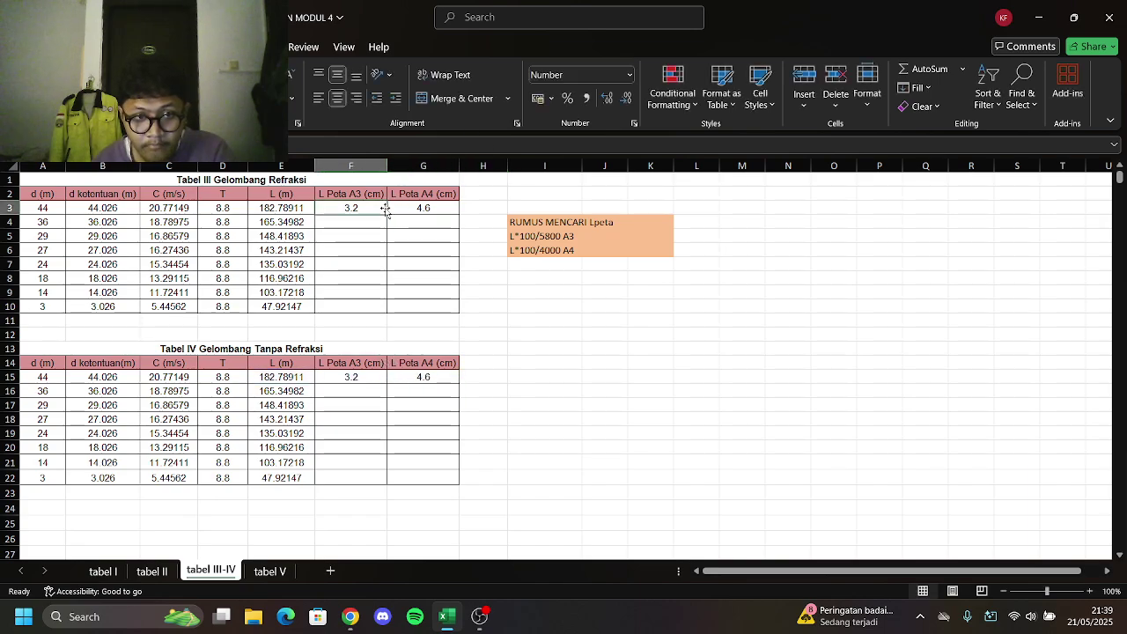
{"action": "left_click_drag", "start_coordinate": [386, 213], "coordinate": [388, 310]}
{"action": "left_click", "coordinate": [423, 207]}
{"action": "left_click_drag", "start_coordinate": [459, 213], "coordinate": [459, 310]}
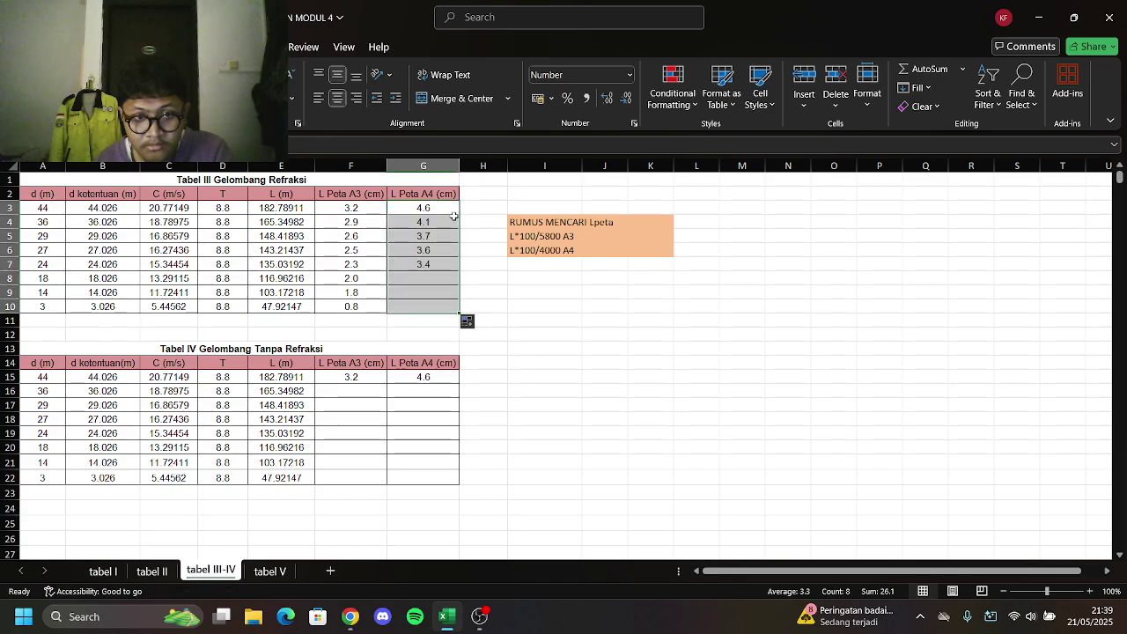
{"action": "left_click", "coordinate": [380, 376]}
{"action": "left_click_drag", "start_coordinate": [387, 382], "coordinate": [388, 483]}
{"action": "left_click", "coordinate": [423, 376]}
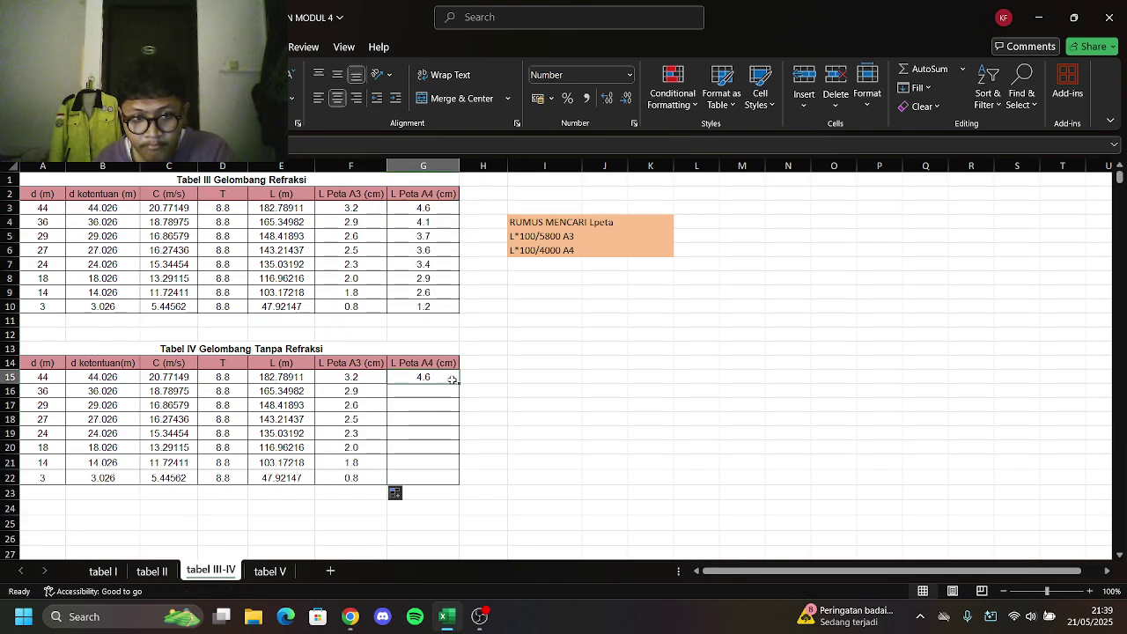
{"action": "left_click_drag", "start_coordinate": [458, 384], "coordinate": [459, 483]}
{"action": "left_click", "coordinate": [269, 570]}
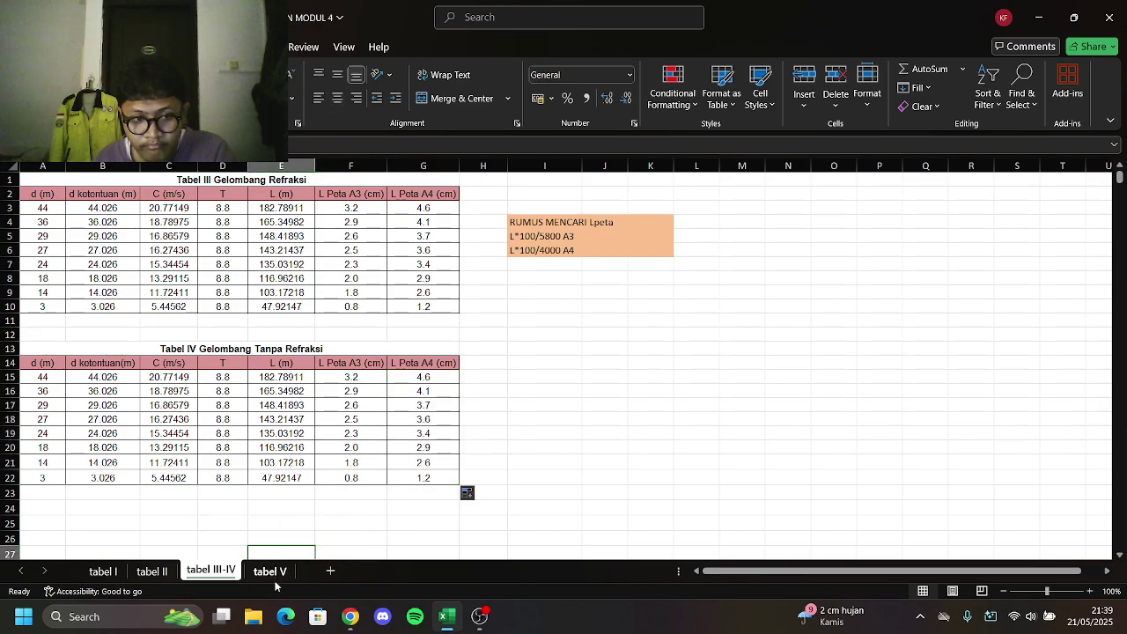
{"action": "left_click", "coordinate": [210, 570]}
{"action": "scroll", "coordinate": [547, 406], "scroll_direction": "down", "scroll_amount": 4}
{"action": "scroll", "coordinate": [547, 406], "scroll_direction": "up", "scroll_amount": 4}
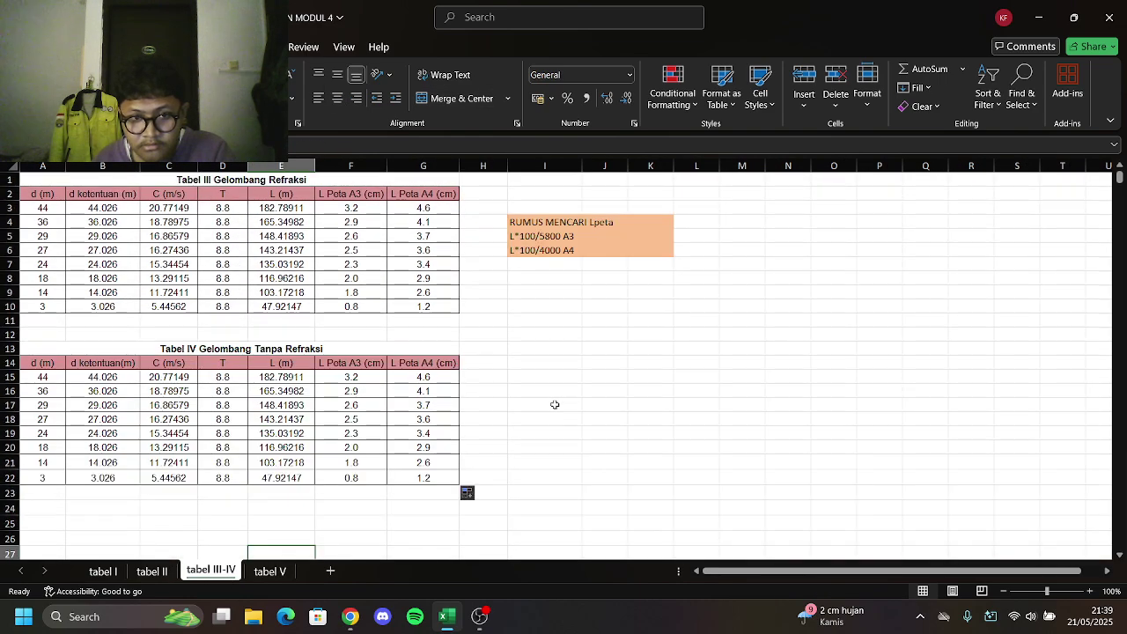
On the tabel V sheet, enter =B3+0.017+0.009 in C3 of the d ketentuan(m) column
{"action": "left_click", "coordinate": [270, 571]}
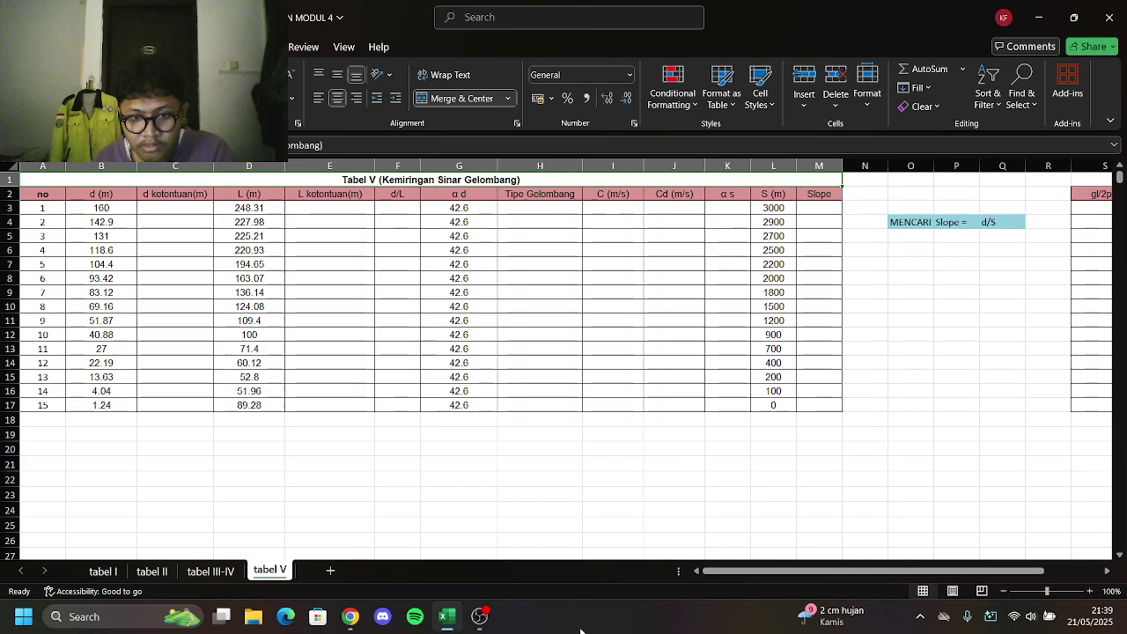
{"action": "left_click", "coordinate": [185, 215]}
{"action": "type", "text": "="}
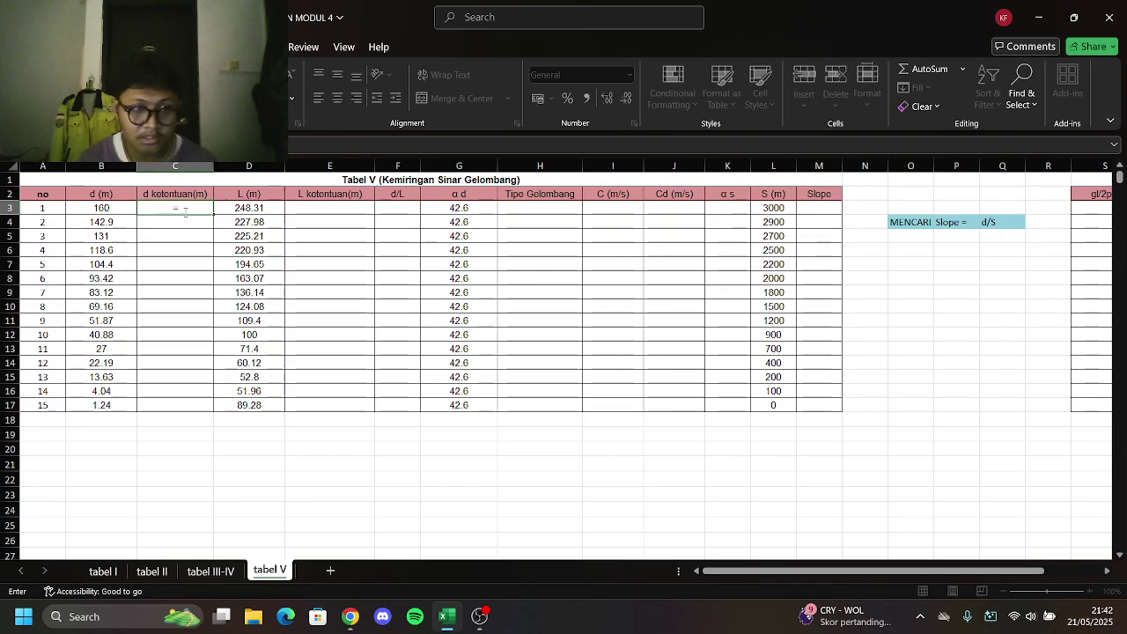
{"action": "left_click", "coordinate": [104, 208]}
{"action": "type", "text": "+0."}
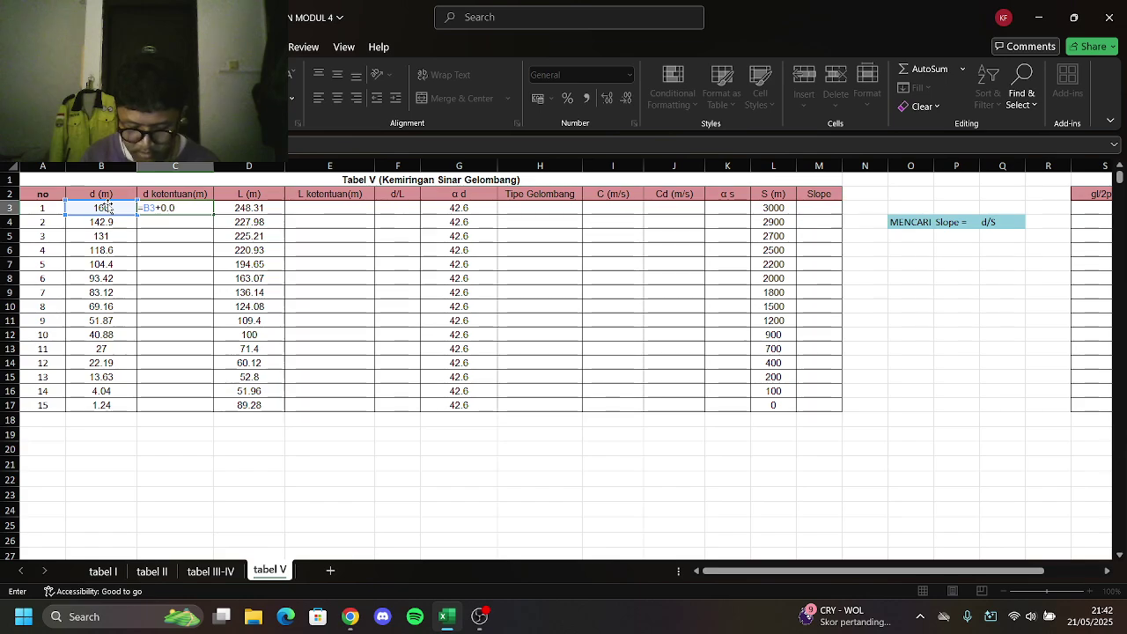
{"action": "type", "text": "017+0.009"}
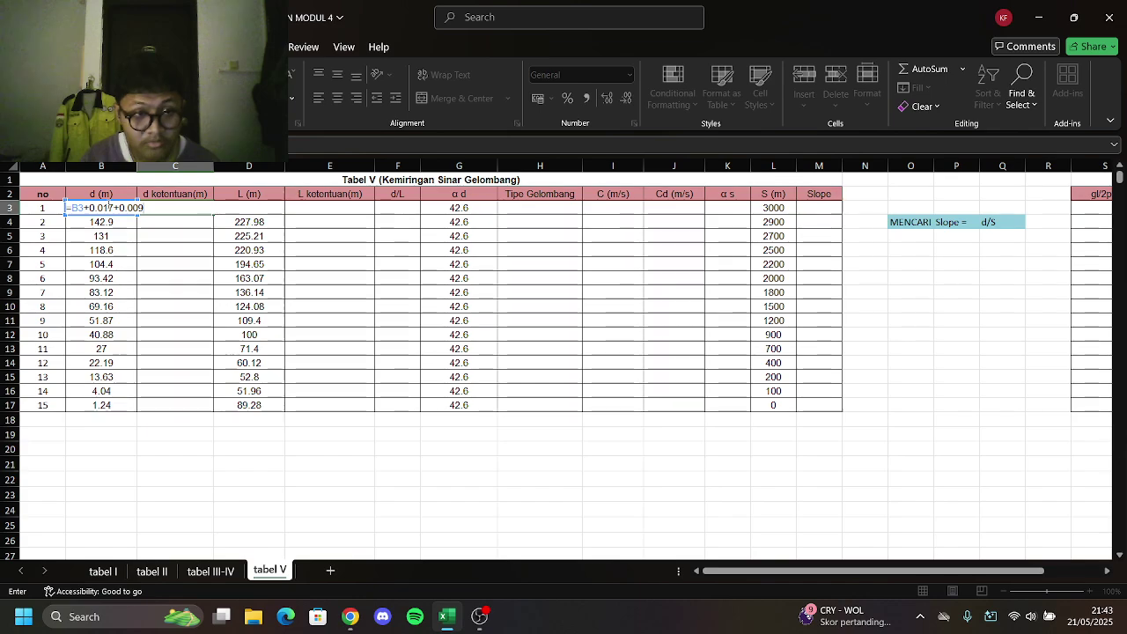
{"action": "key", "text": "Return"}
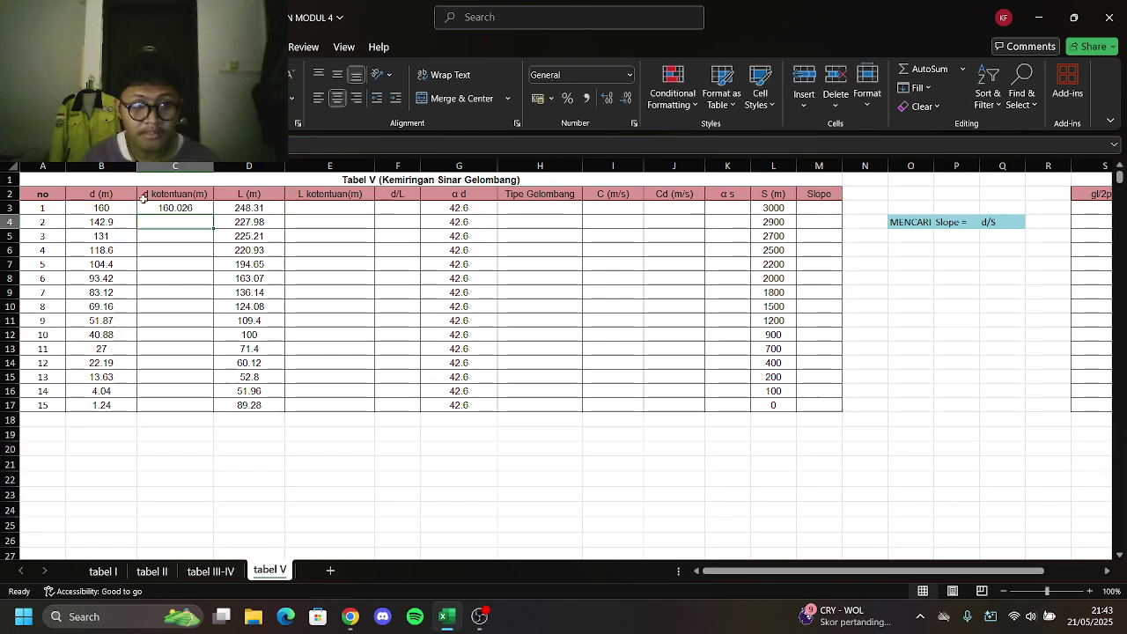
Enter =D3+0.017+0.009 in E3 of the L ketentuan(m) column in Tabel V
{"action": "left_click", "coordinate": [342, 208]}
{"action": "type", "text": "="}
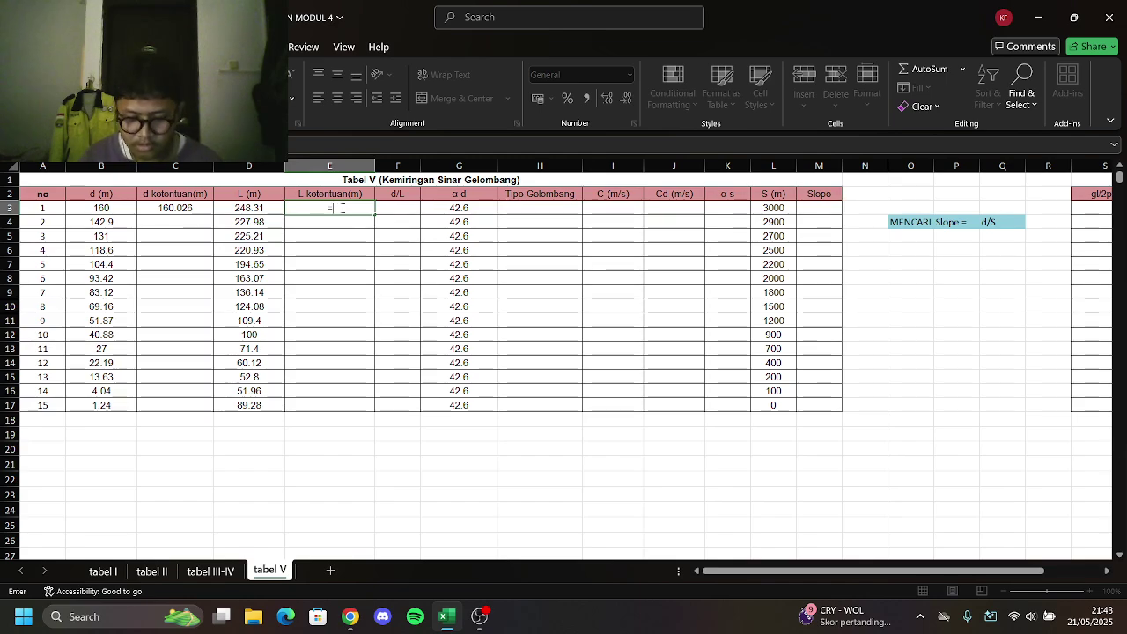
{"action": "left_click", "coordinate": [274, 208]}
{"action": "type", "text": "+"}
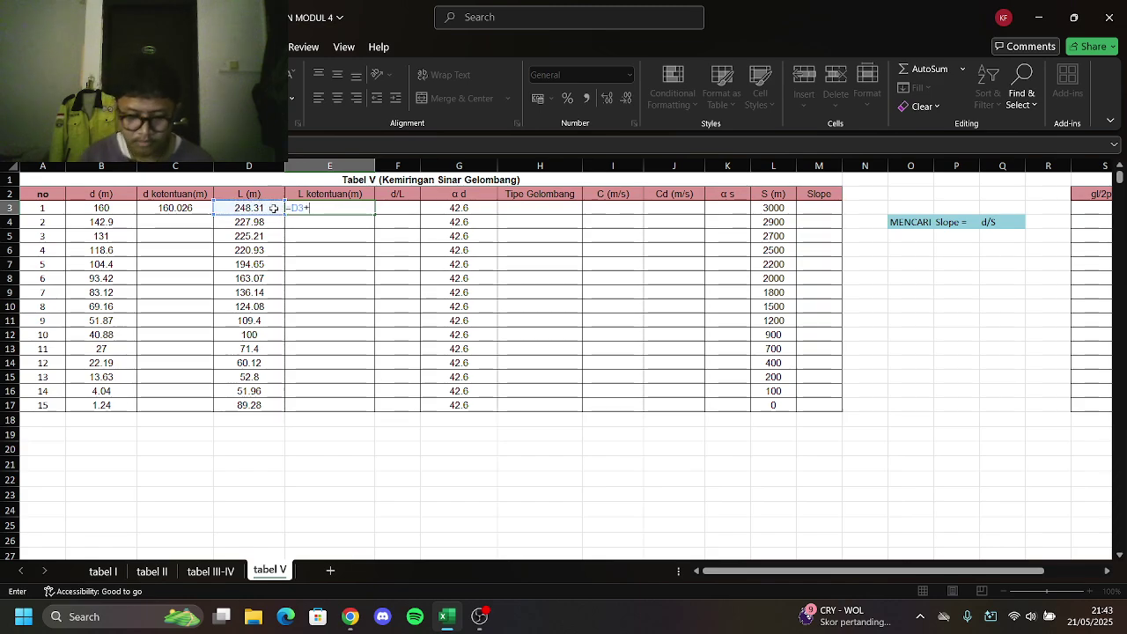
{"action": "type", "text": "0.017+0.00"}
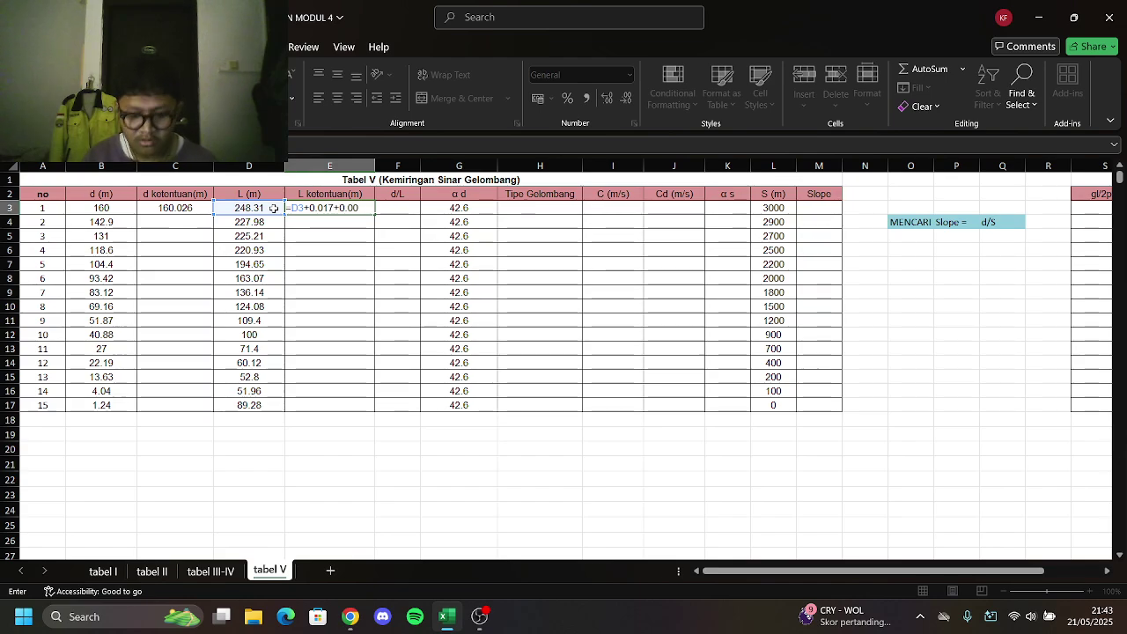
{"action": "type", "text": "9"}
{"action": "key", "text": "Return"}
Fill the d ketentuan(m) and L ketentuan(m) formulas from row 3 down to row 17
{"action": "left_click", "coordinate": [192, 211]}
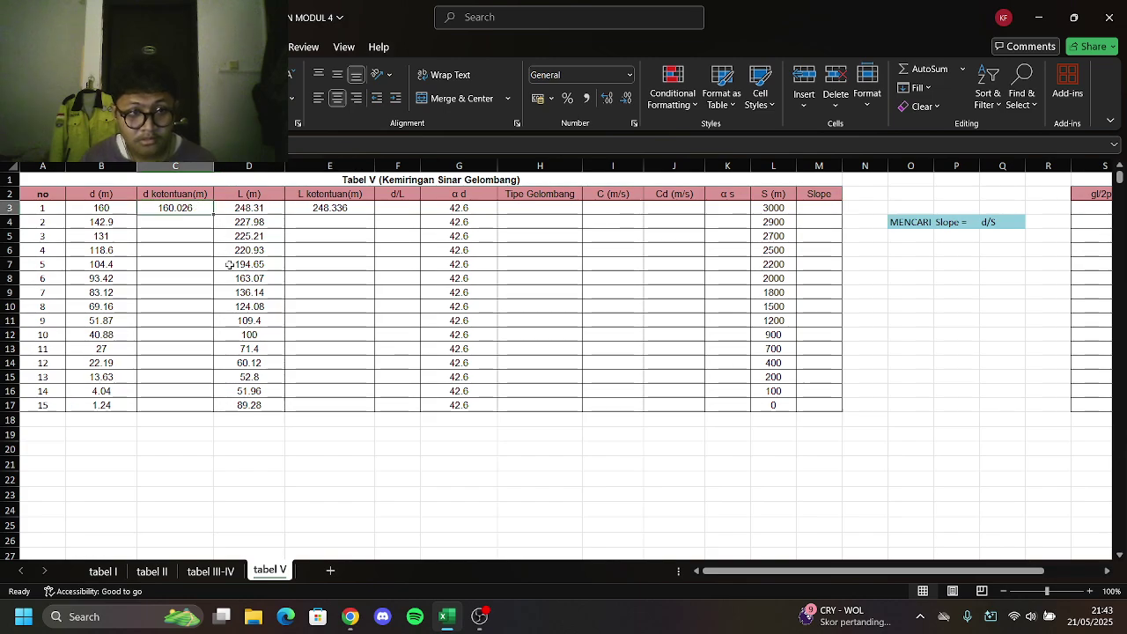
{"action": "left_click_drag", "start_coordinate": [212, 215], "coordinate": [216, 408]}
{"action": "left_click", "coordinate": [339, 209]}
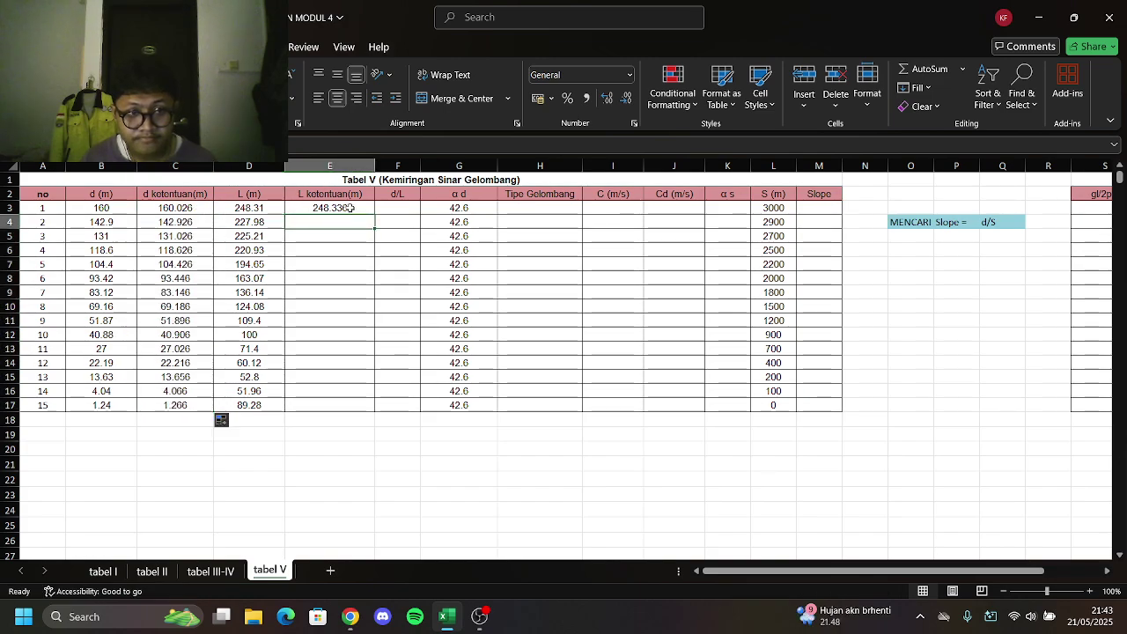
{"action": "left_click_drag", "start_coordinate": [374, 214], "coordinate": [374, 409]}
Enter =C3/E3 in F3 of the d/L column and fill the formula down to row 17
{"action": "left_click", "coordinate": [392, 210]}
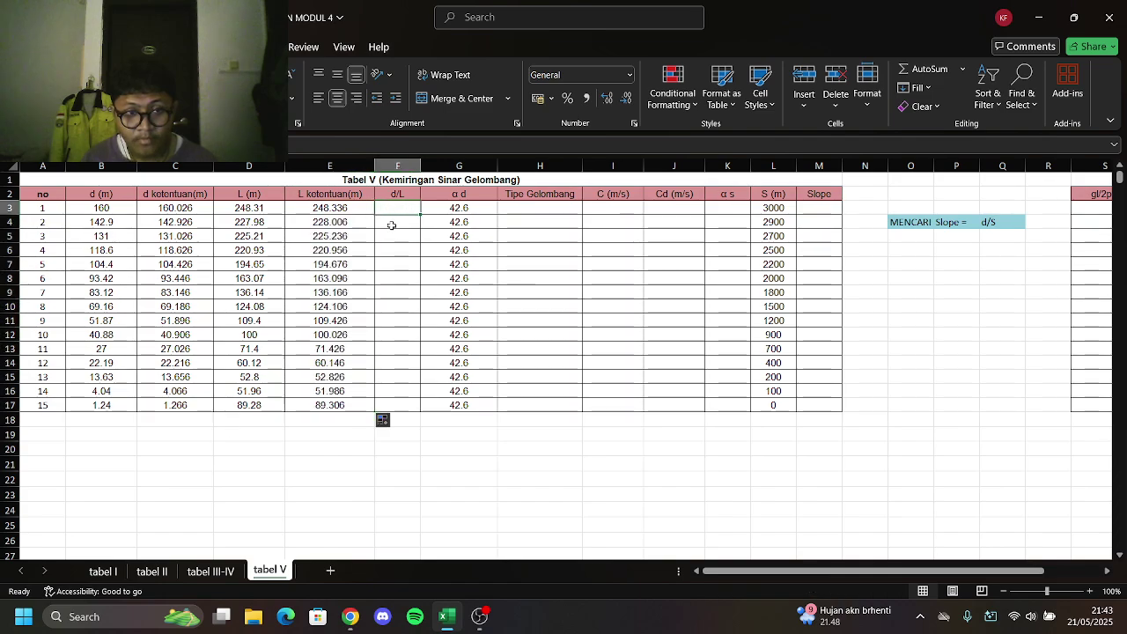
{"action": "type", "text": "="}
{"action": "left_click", "coordinate": [176, 209]}
{"action": "type", "text": "/"}
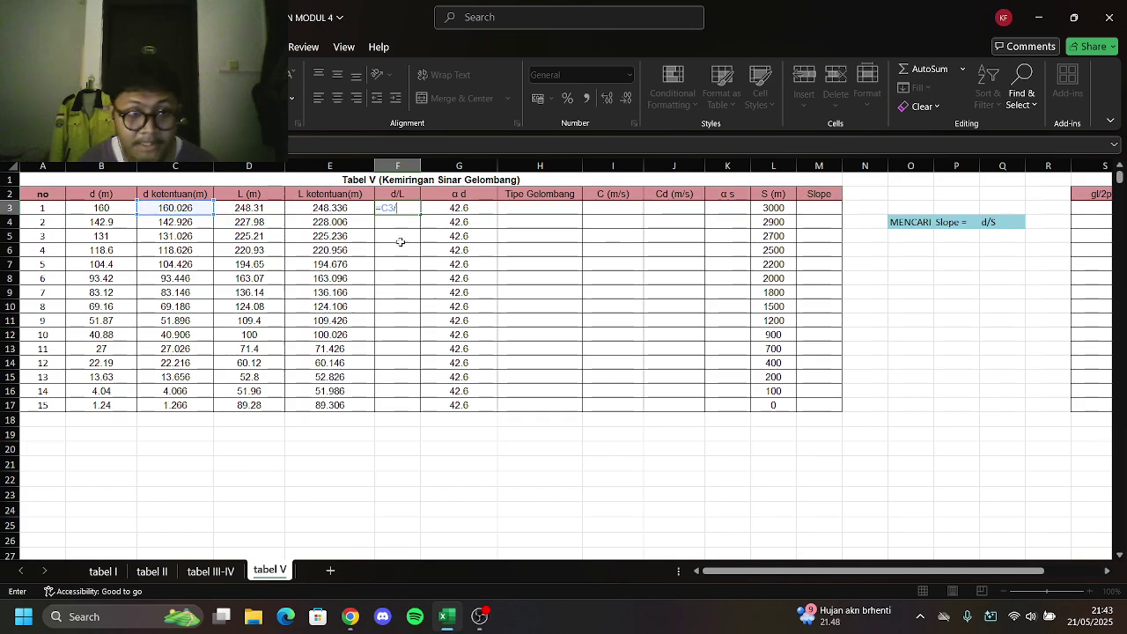
{"action": "left_click", "coordinate": [355, 207]}
{"action": "key", "text": "Return"}
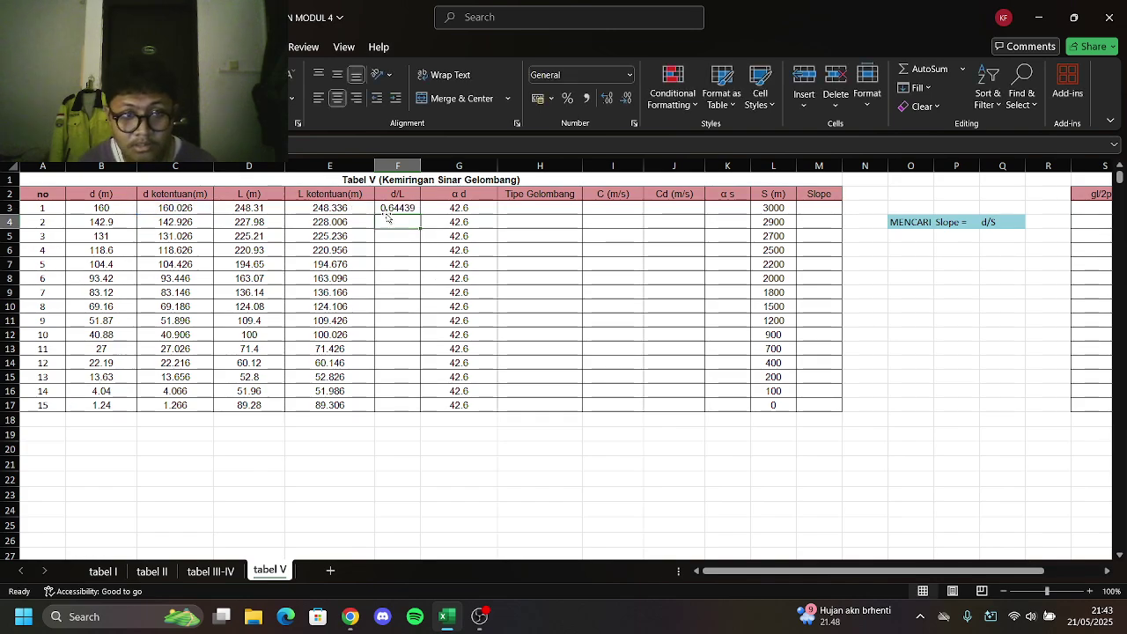
{"action": "left_click", "coordinate": [391, 210]}
{"action": "double_click", "coordinate": [419, 215]}
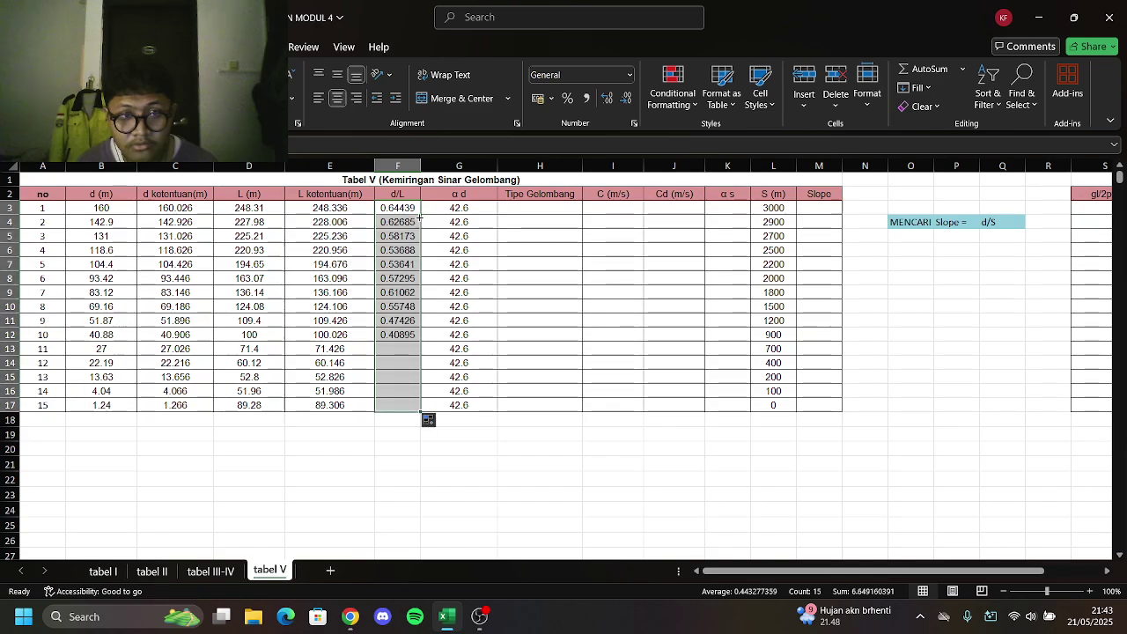
Classify Tipe Gelombang in H3 from d/L as DALAM, MENENGAH or DANGKAL with a conditional formula and fill it down to row 17
{"action": "left_click", "coordinate": [534, 207]}
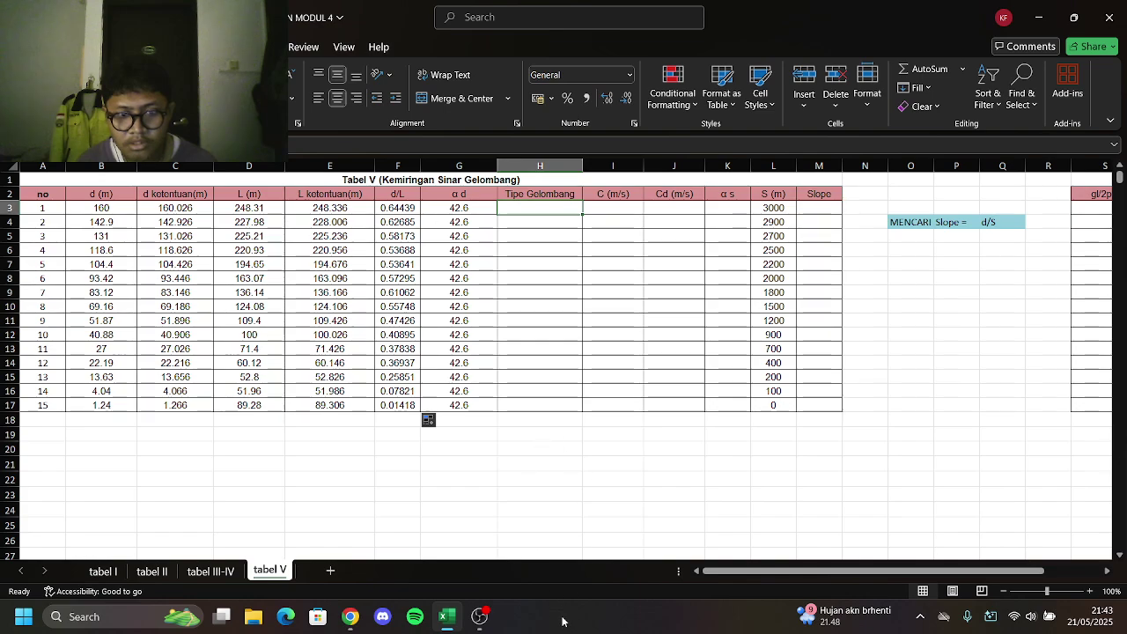
{"action": "type", "text": "DALAM"}
{"action": "left_click", "coordinate": [545, 210]}
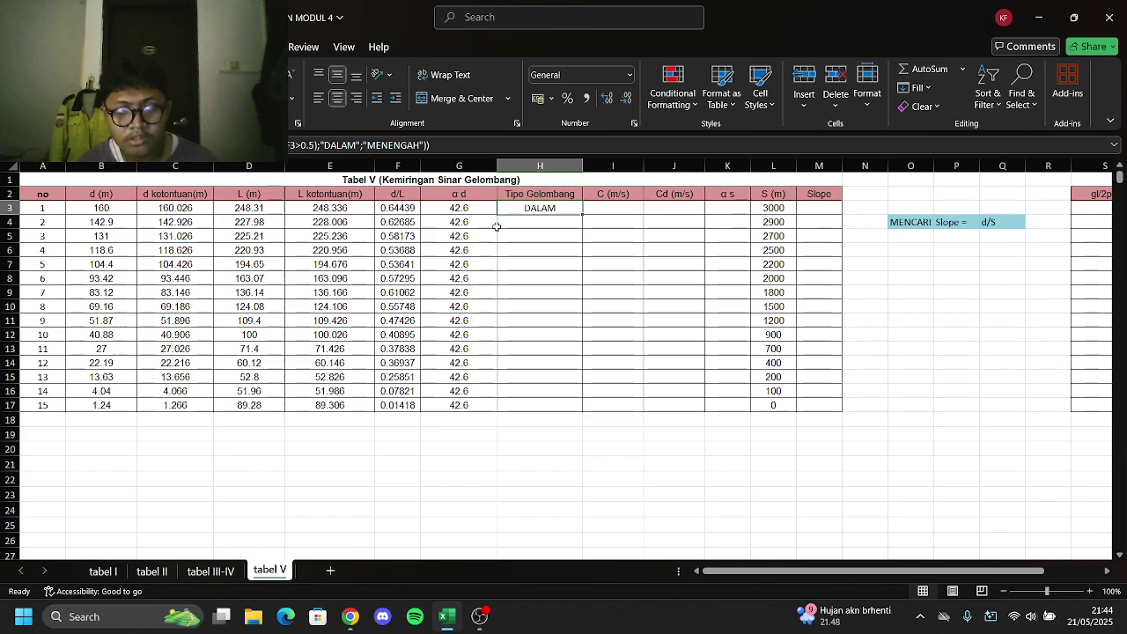
{"action": "left_click_drag", "start_coordinate": [579, 212], "coordinate": [576, 410]}
{"action": "left_click", "coordinate": [615, 211]}
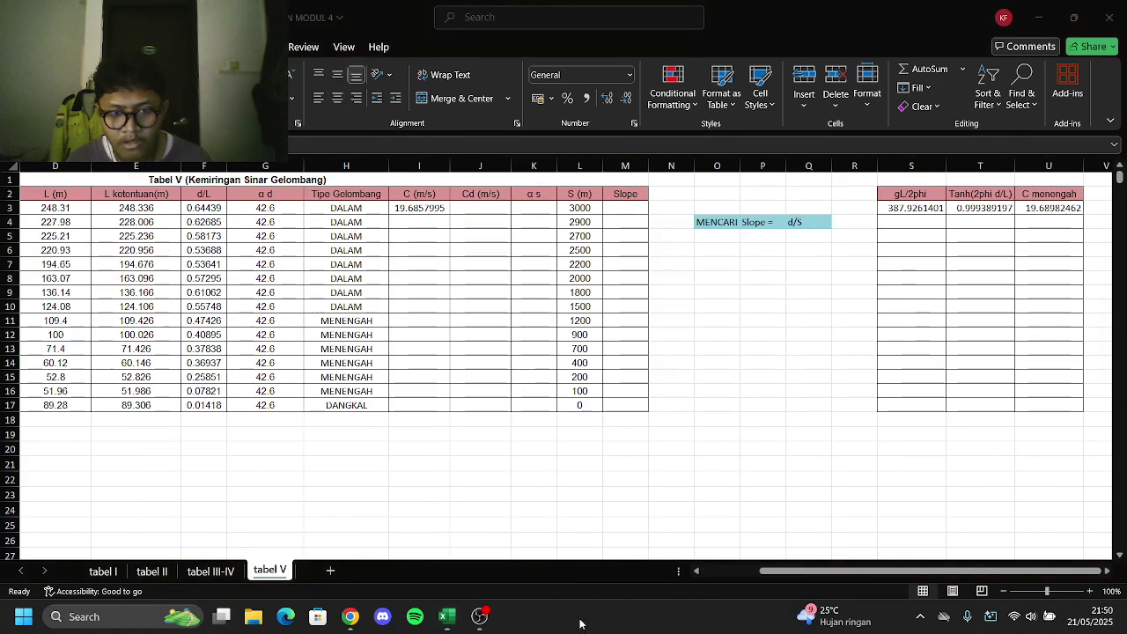
Fill the C (m/s) formula in Tabel V from I3 down to row 17
{"action": "left_click", "coordinate": [439, 211]}
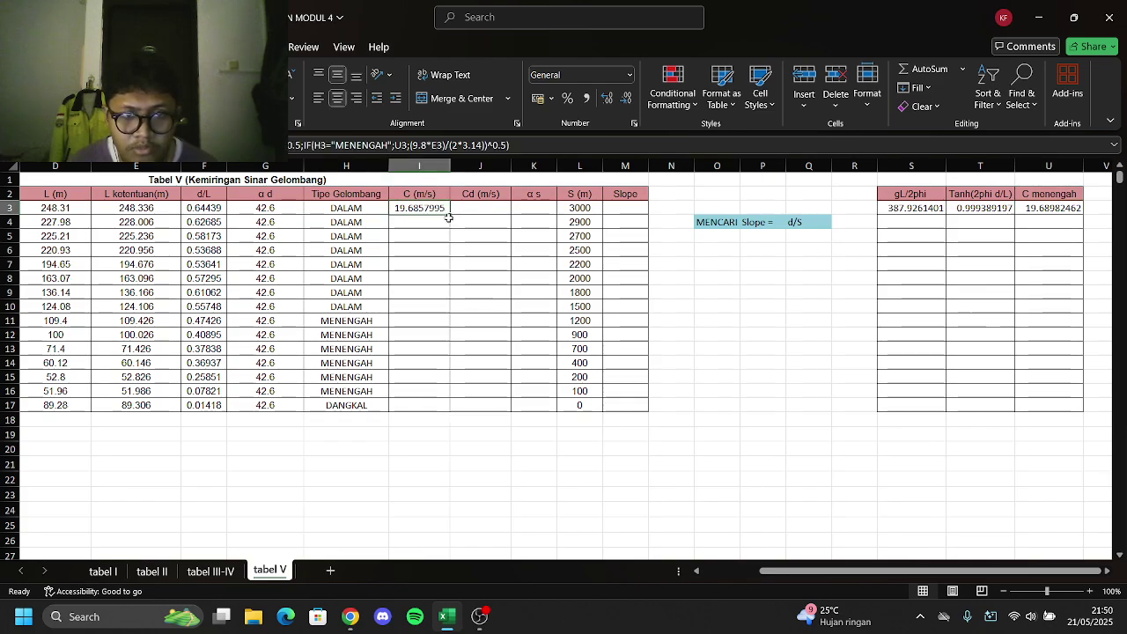
{"action": "left_click_drag", "start_coordinate": [447, 215], "coordinate": [456, 407]}
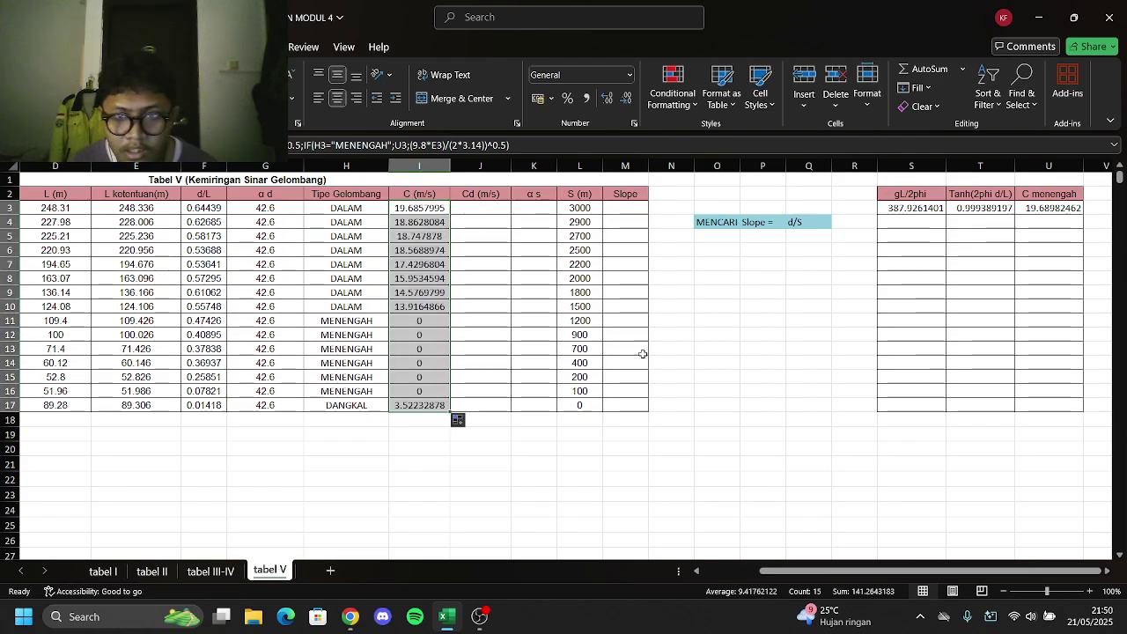
{"action": "left_click", "coordinate": [412, 506]}
{"action": "left_click", "coordinate": [440, 357]}
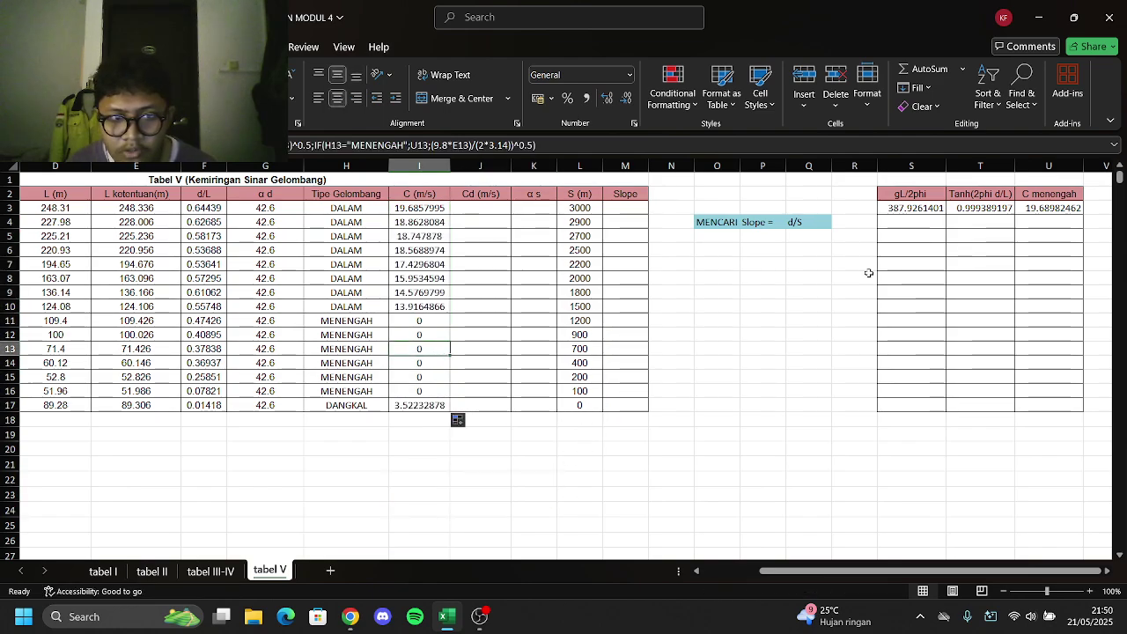
Fill the gL/2phi, Tanh(2phi d/L) and C menengah helper formulas from row 3 down to row 17
{"action": "left_click", "coordinate": [917, 209]}
{"action": "left_click_drag", "start_coordinate": [945, 215], "coordinate": [952, 407]}
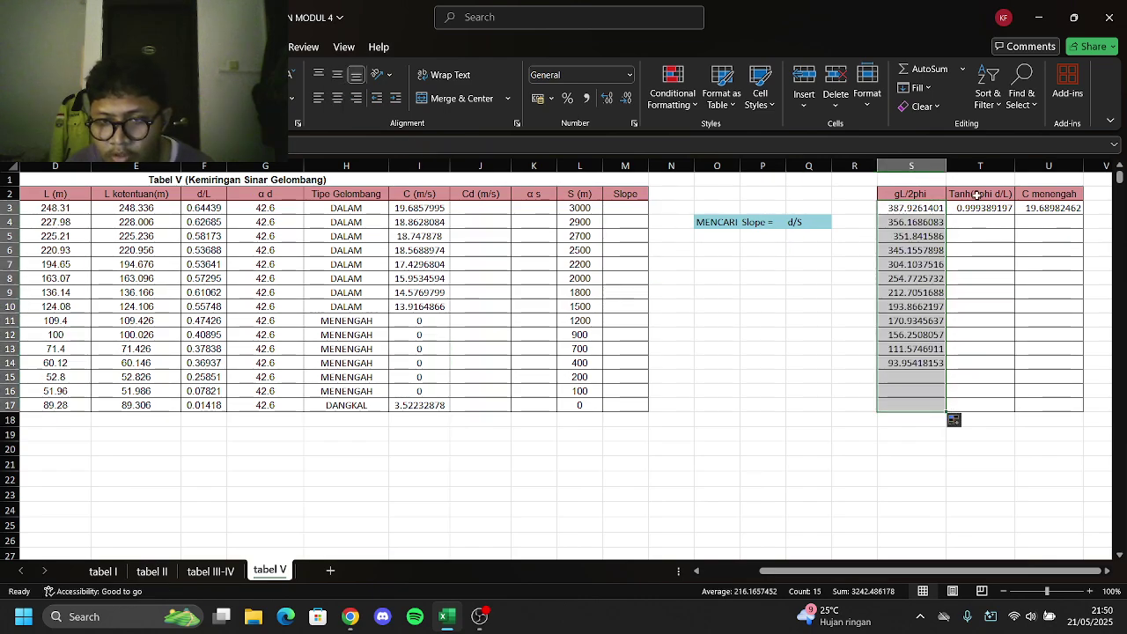
{"action": "left_click", "coordinate": [990, 209]}
{"action": "left_click_drag", "start_coordinate": [1015, 214], "coordinate": [1017, 407]}
{"action": "left_click", "coordinate": [1046, 208]}
{"action": "left_click_drag", "start_coordinate": [1083, 215], "coordinate": [1081, 406]}
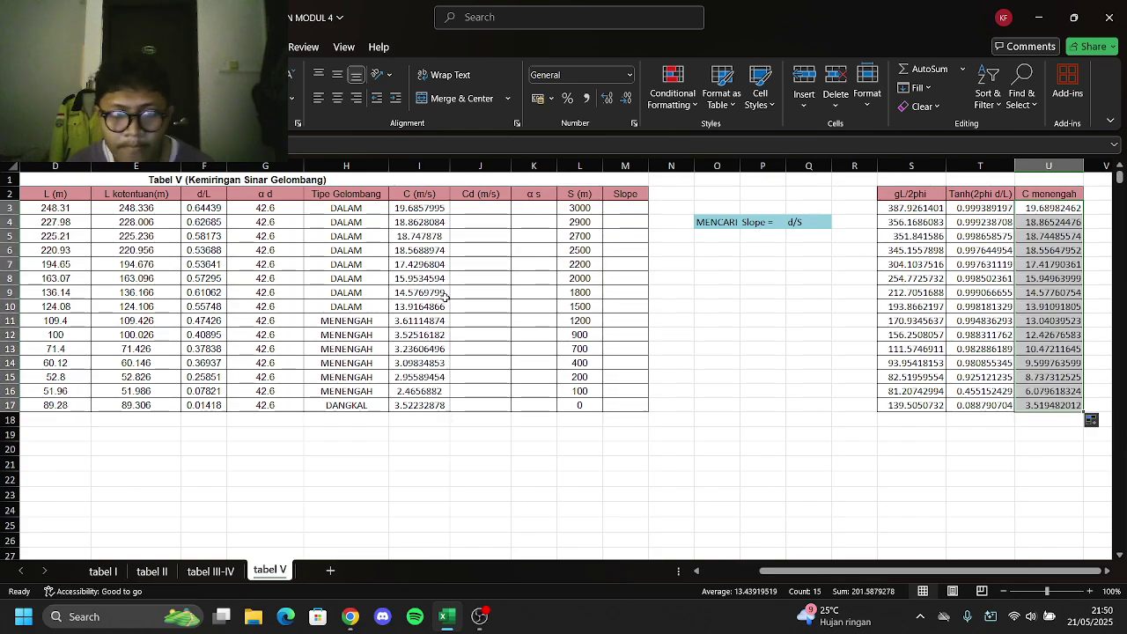
{"action": "left_click", "coordinate": [479, 211]}
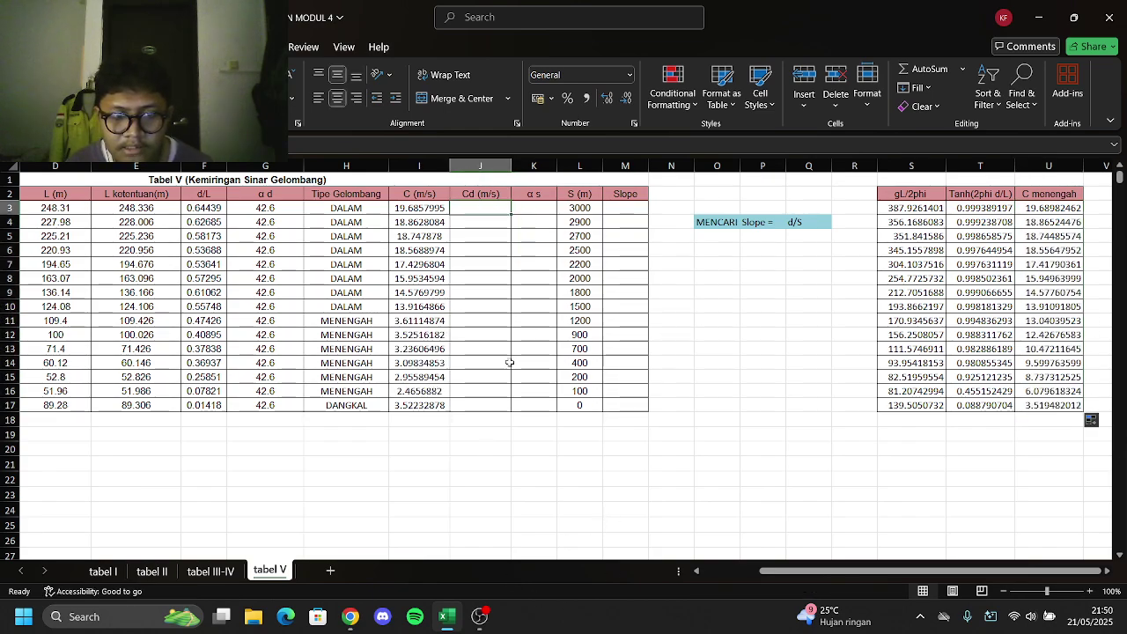
{"action": "left_click", "coordinate": [608, 615]}
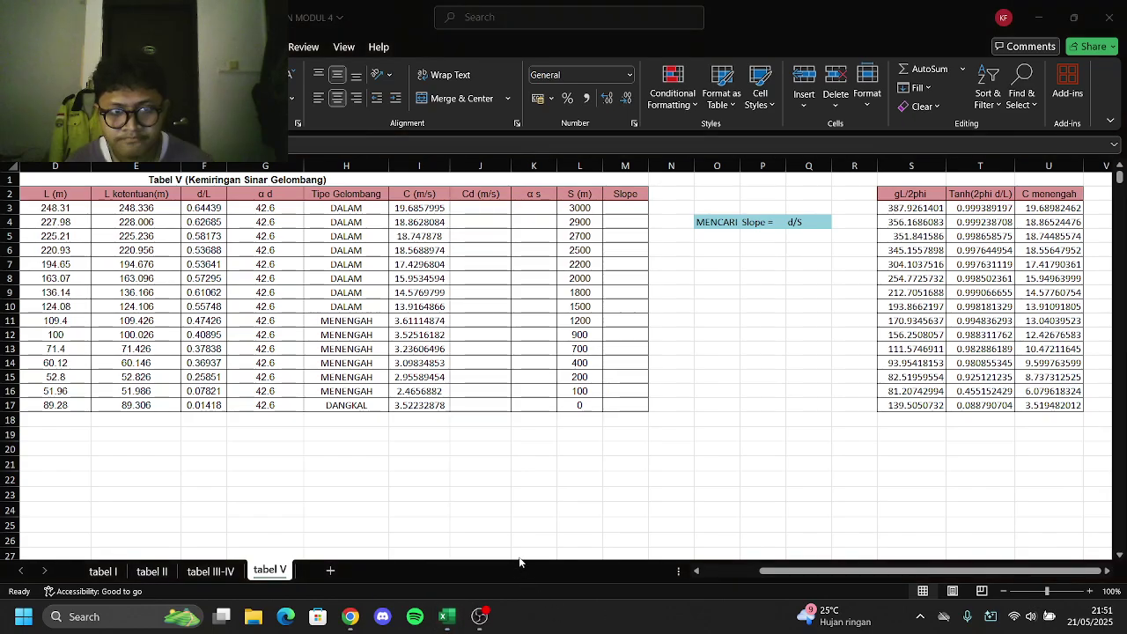
{"action": "left_click", "coordinate": [486, 209]}
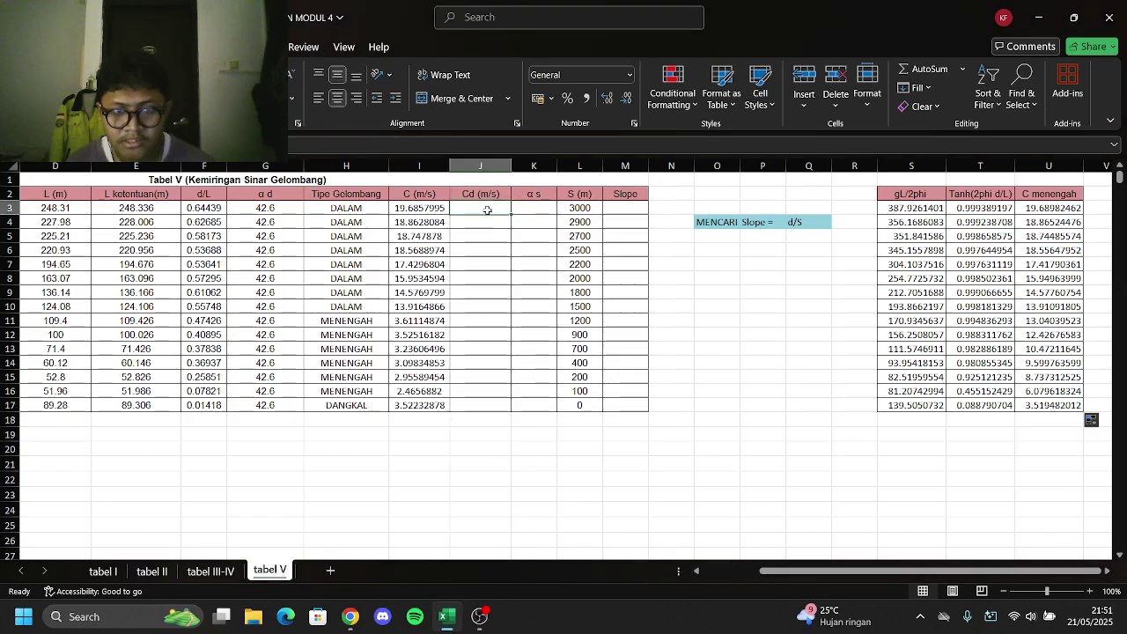
{"action": "type", "text": "=max"}
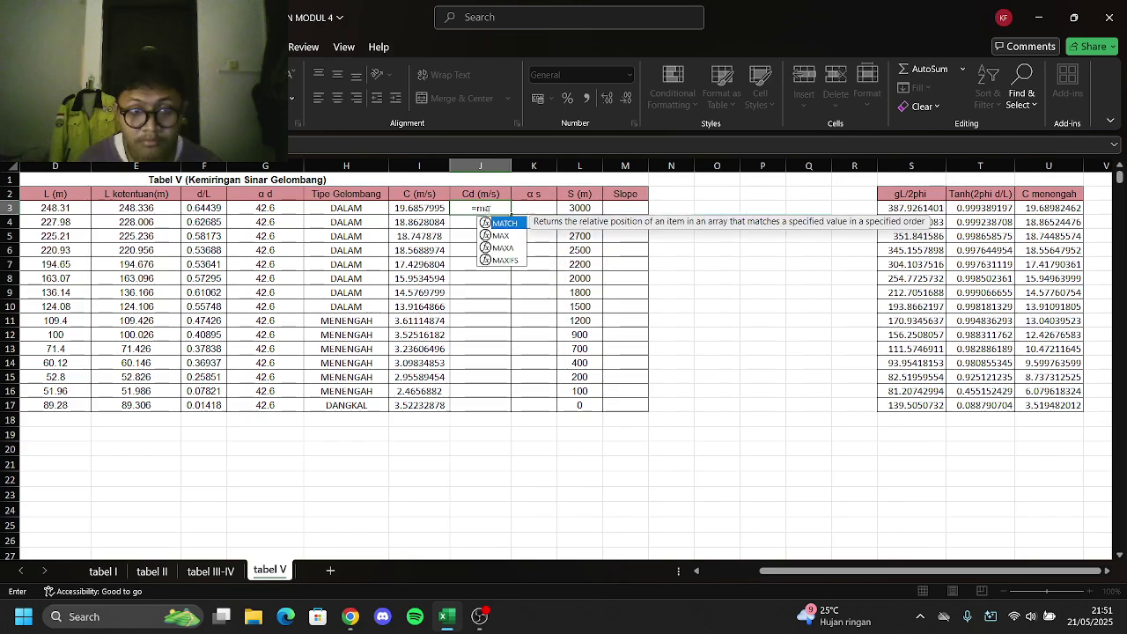
{"action": "left_click_drag", "start_coordinate": [433, 205], "coordinate": [424, 406]}
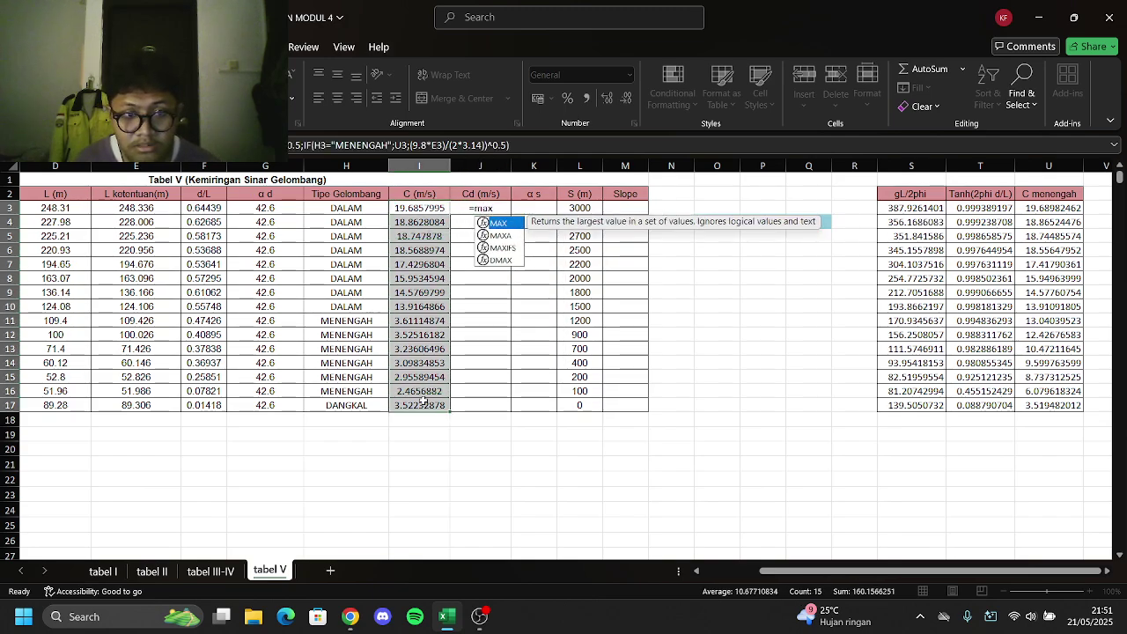
{"action": "left_click", "coordinate": [531, 146]}
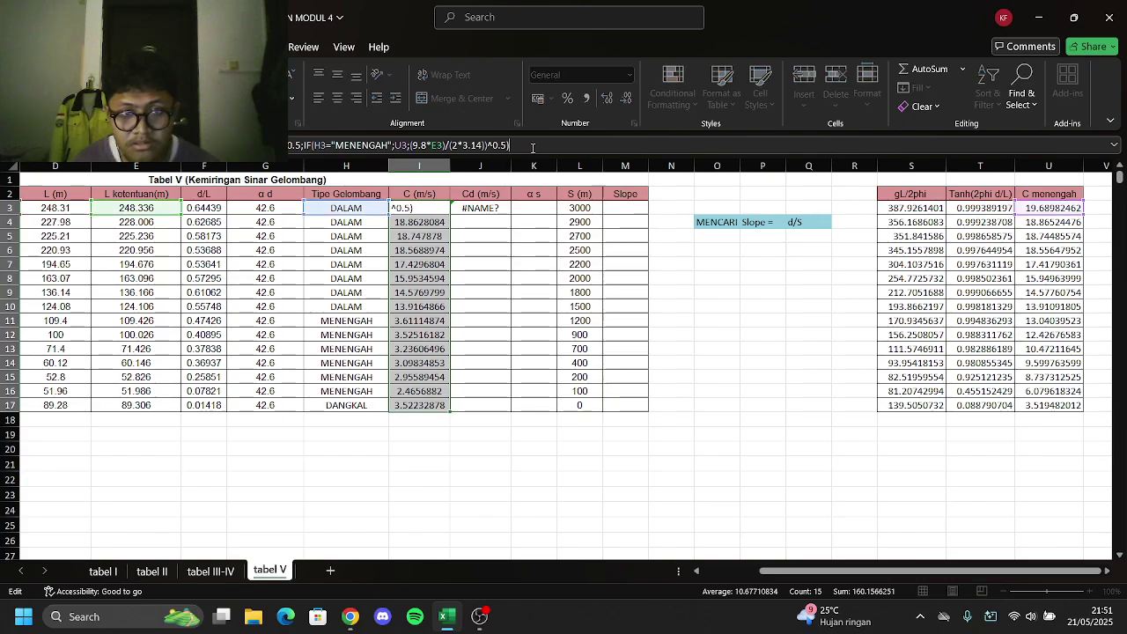
{"action": "left_click", "coordinate": [498, 209]}
{"action": "left_click", "coordinate": [440, 208]}
Enter =MAX(I3:$I$17) in J3 of the Cd (m/s) column and fill the formula down to row 17
{"action": "left_click", "coordinate": [475, 211]}
{"action": "type", "text": "=max"}
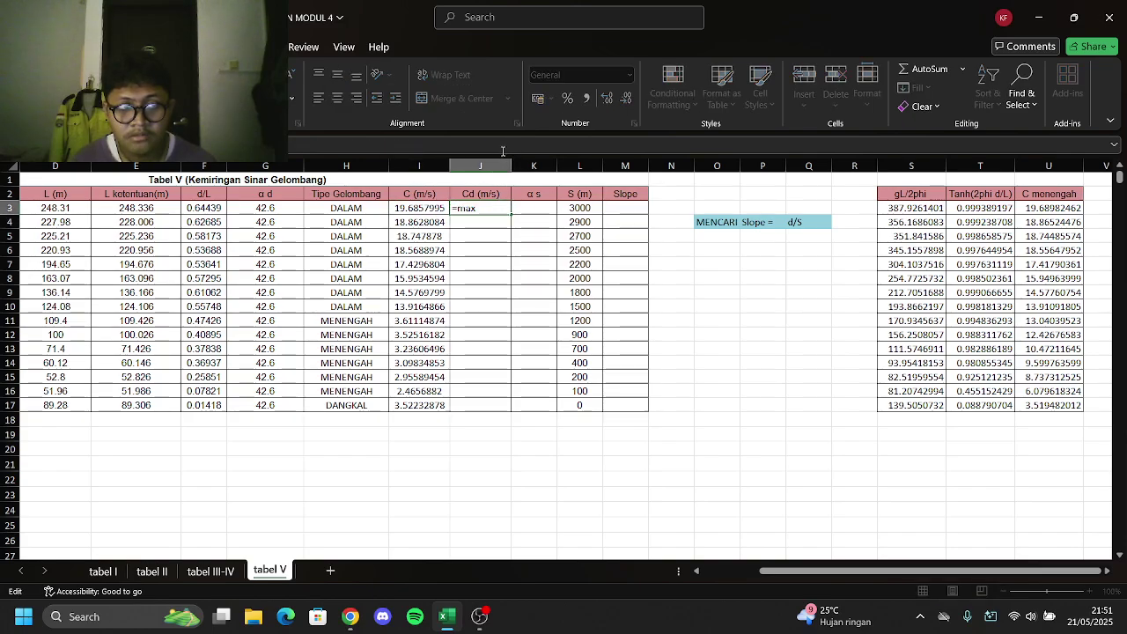
{"action": "type", "text": "("}
{"action": "left_click_drag", "start_coordinate": [426, 208], "coordinate": [422, 406]}
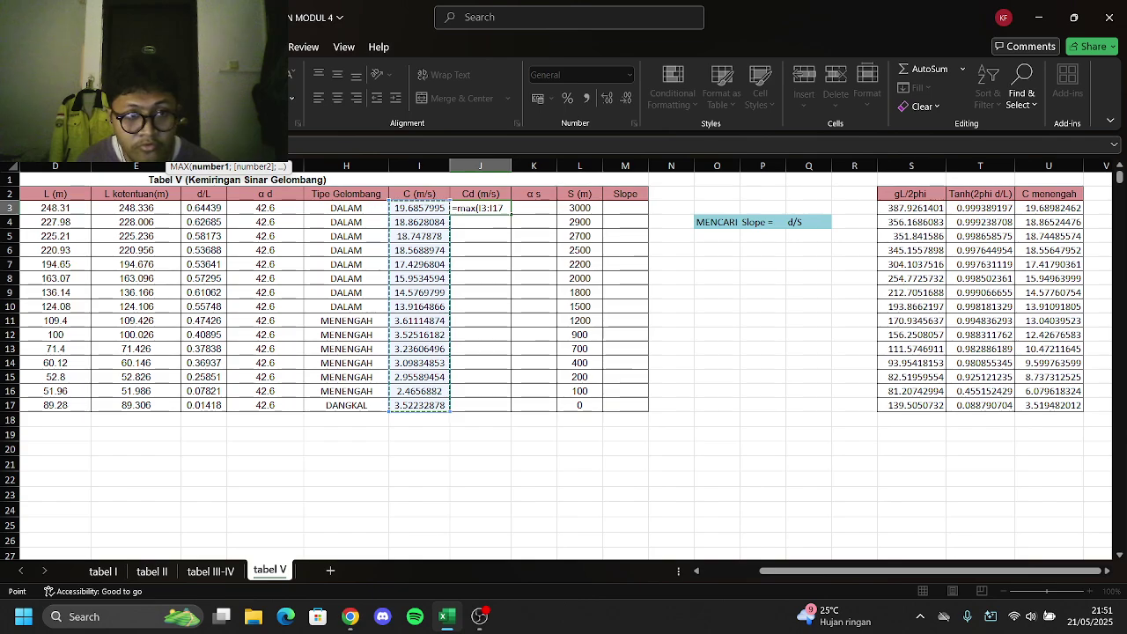
{"action": "key", "text": "F2"}
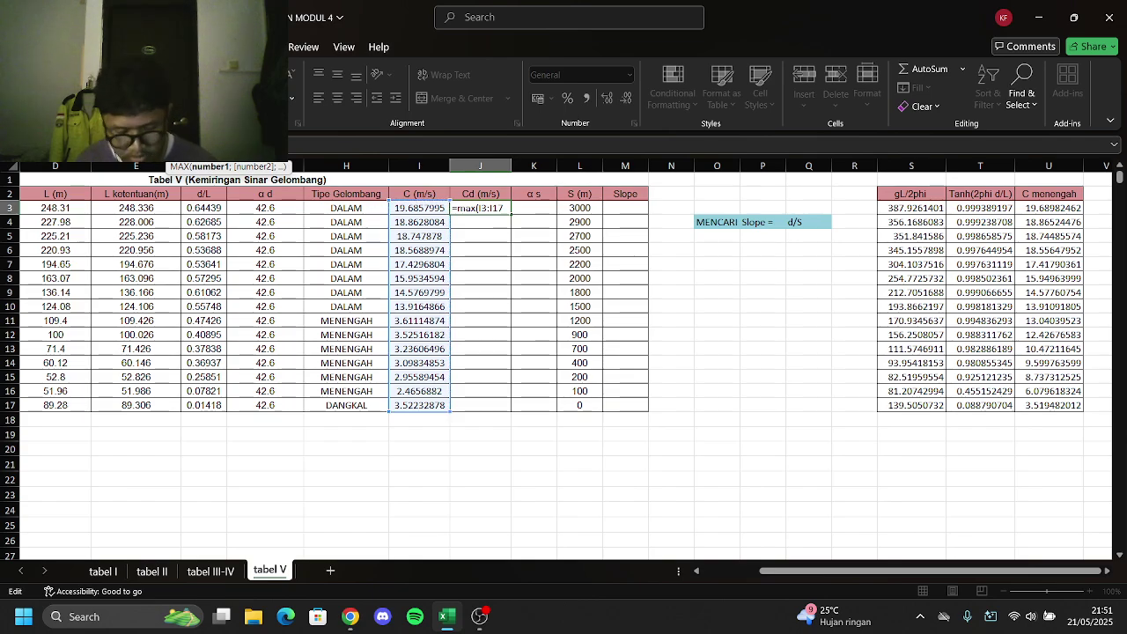
{"action": "key", "text": "F4"}
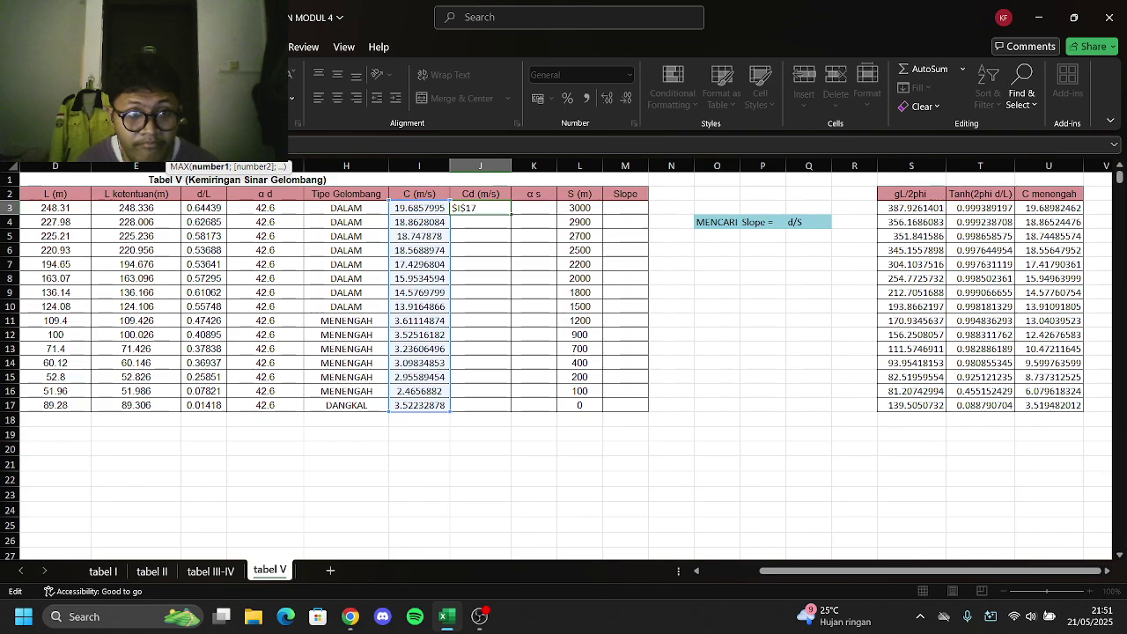
{"action": "type", "text": ")"}
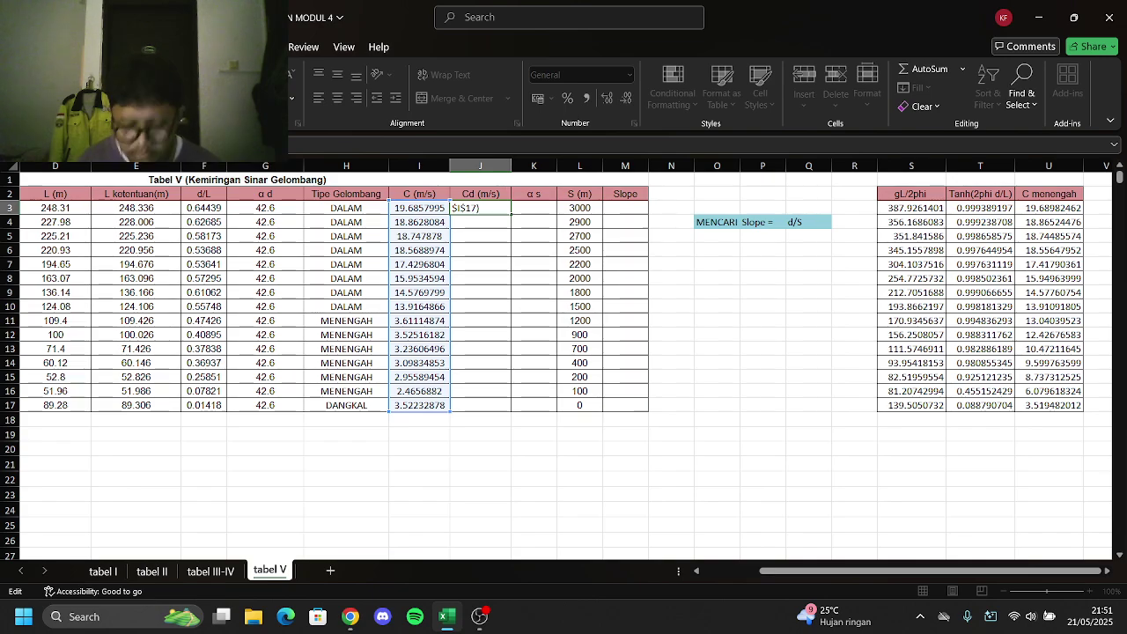
{"action": "key", "text": "Return"}
{"action": "left_click", "coordinate": [485, 211]}
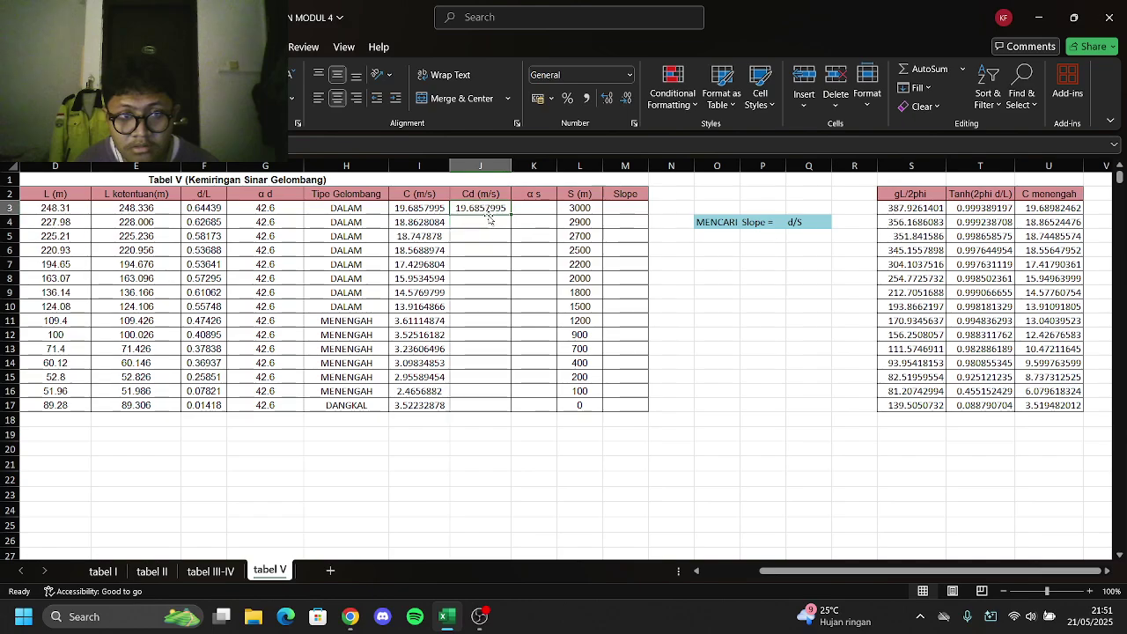
{"action": "double_click", "coordinate": [509, 214]}
Enter =DEGREES(ASIN(I4/I3)*SIN(RADIANS(42.6))) in K3 of the α s column and fill it down to row 17
{"action": "left_click", "coordinate": [531, 209]}
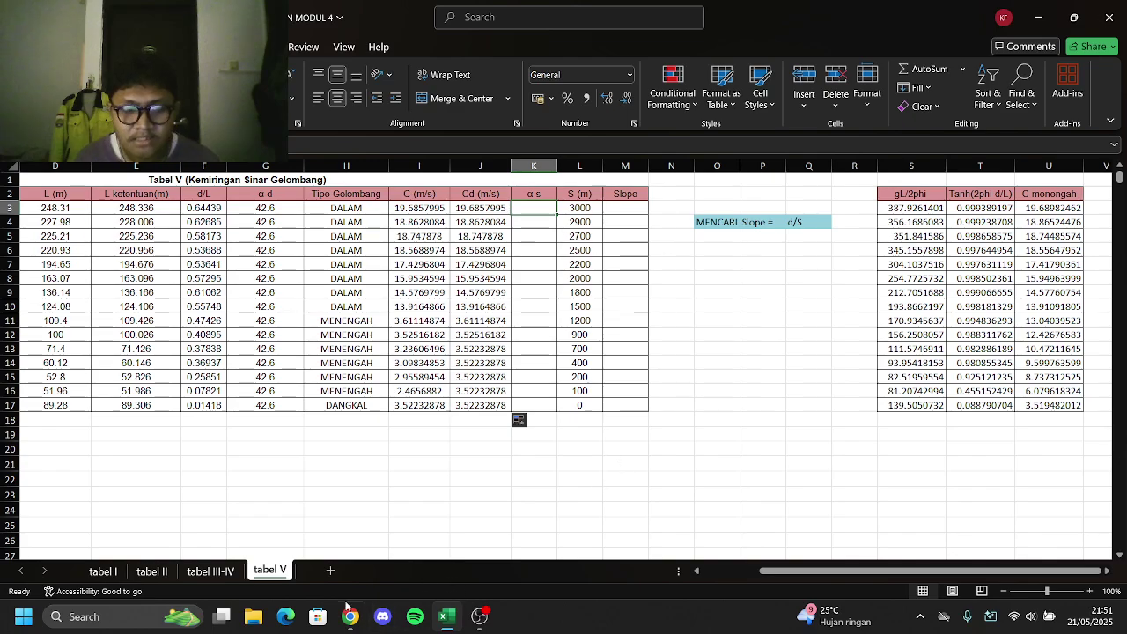
{"action": "type", "text": "=Degrees(asin(I4/I3)*sin(radians(42.6)))"}
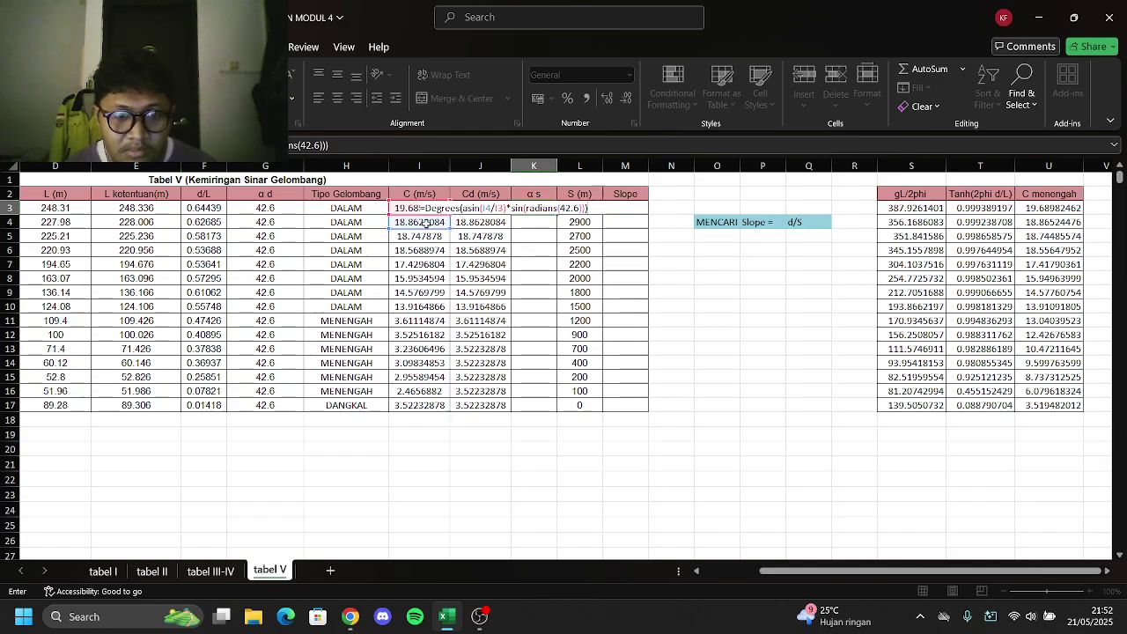
{"action": "key", "text": "Return"}
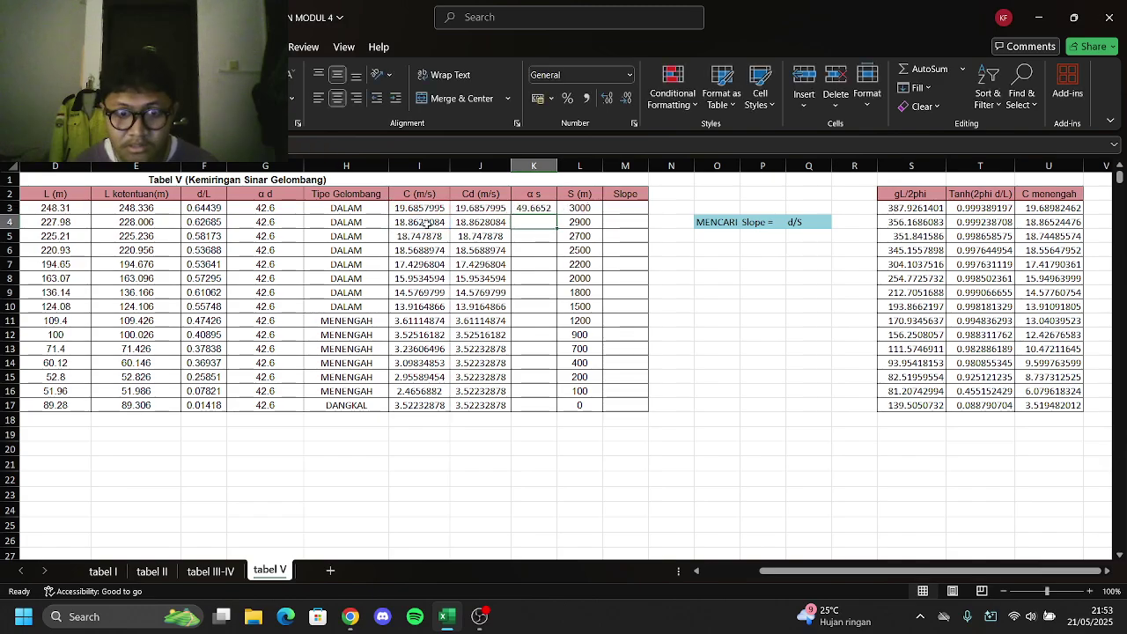
{"action": "left_click", "coordinate": [537, 209]}
{"action": "double_click", "coordinate": [554, 212]}
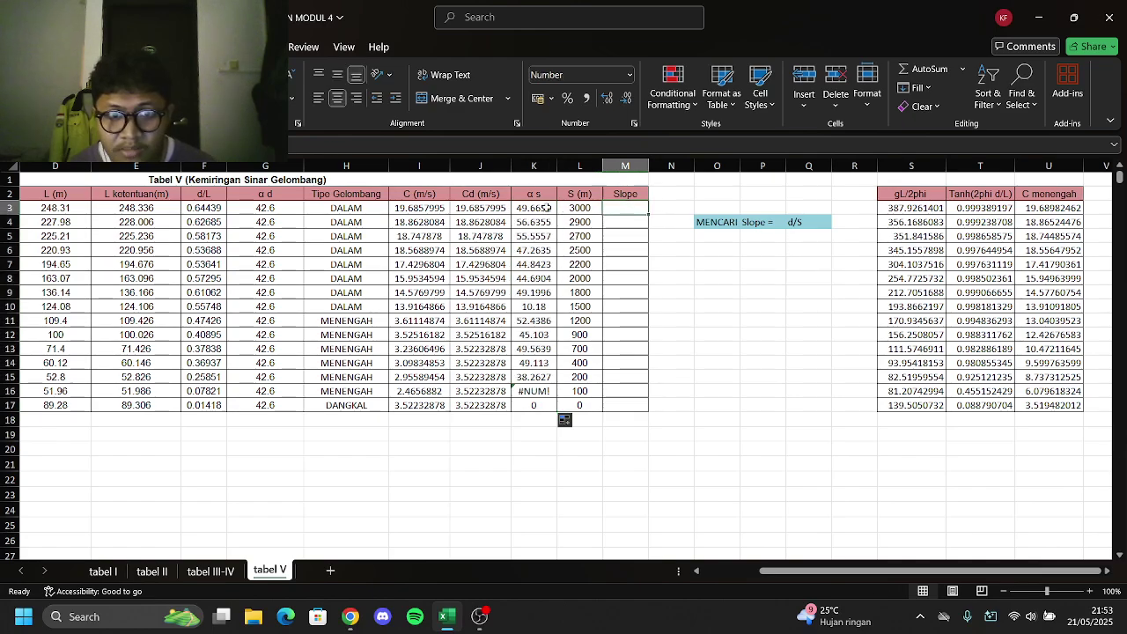
Enter =C3/L3 in M3 of the Slope column and fill the formula down to row 17
{"action": "left_click", "coordinate": [579, 222]}
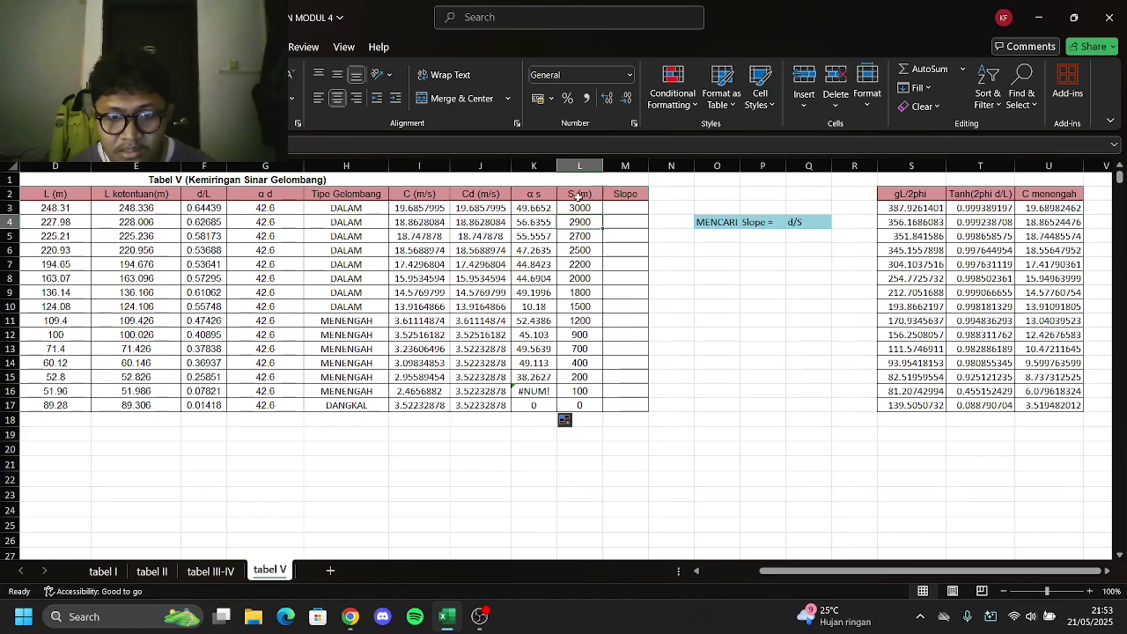
{"action": "scroll", "coordinate": [706, 544], "scroll_direction": "left", "scroll_amount": 3}
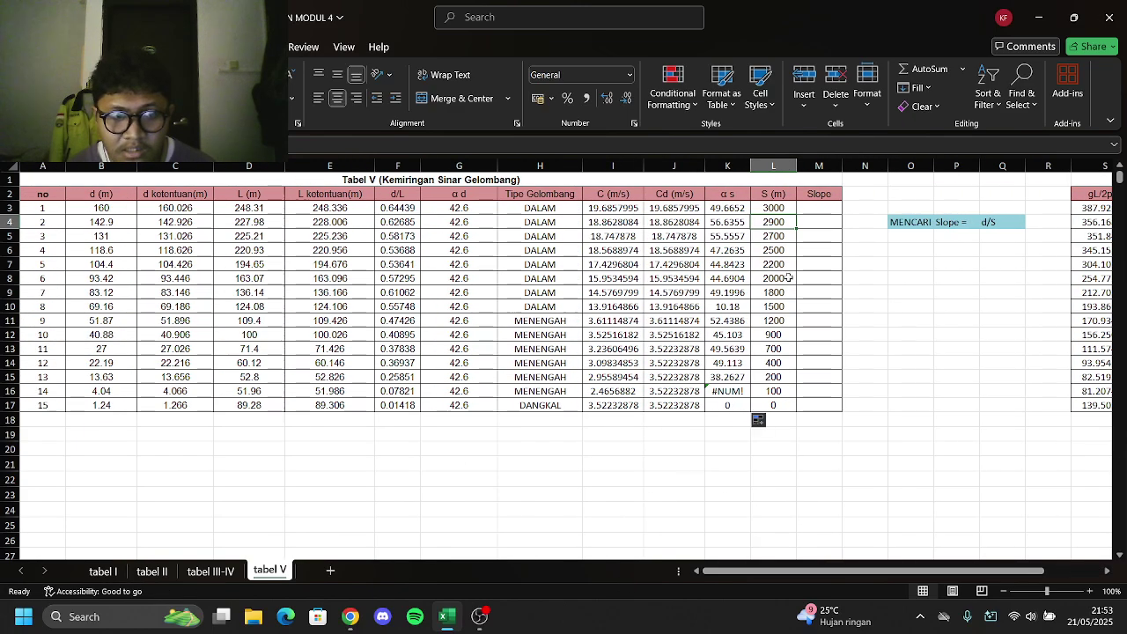
{"action": "left_click", "coordinate": [821, 205]}
{"action": "type", "text": "="}
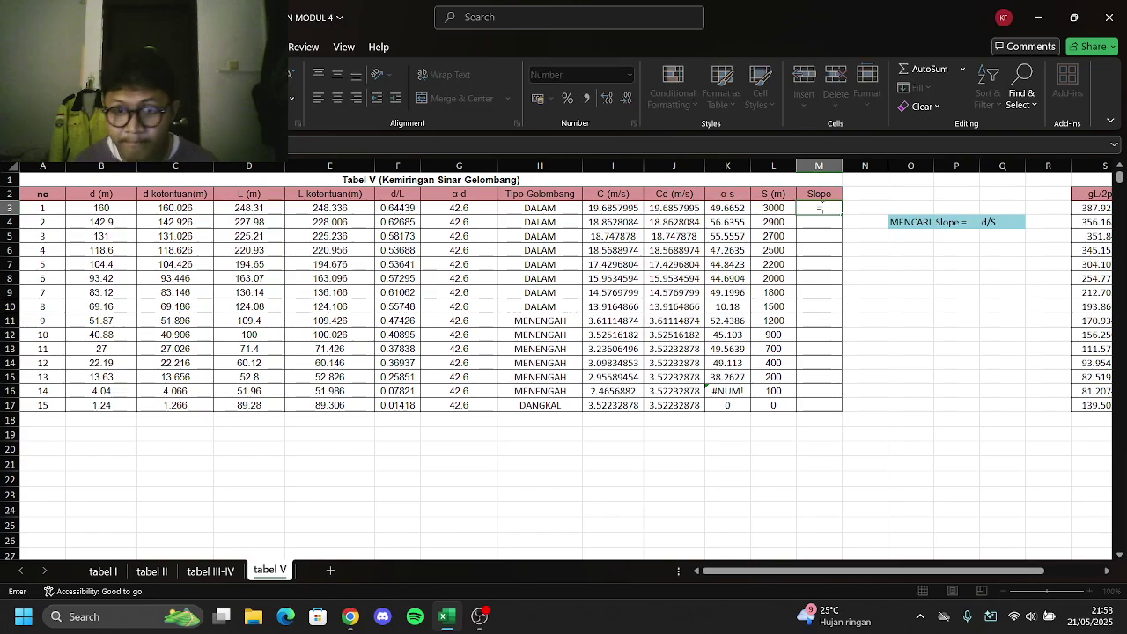
{"action": "left_click", "coordinate": [176, 208]}
{"action": "type", "text": "/"}
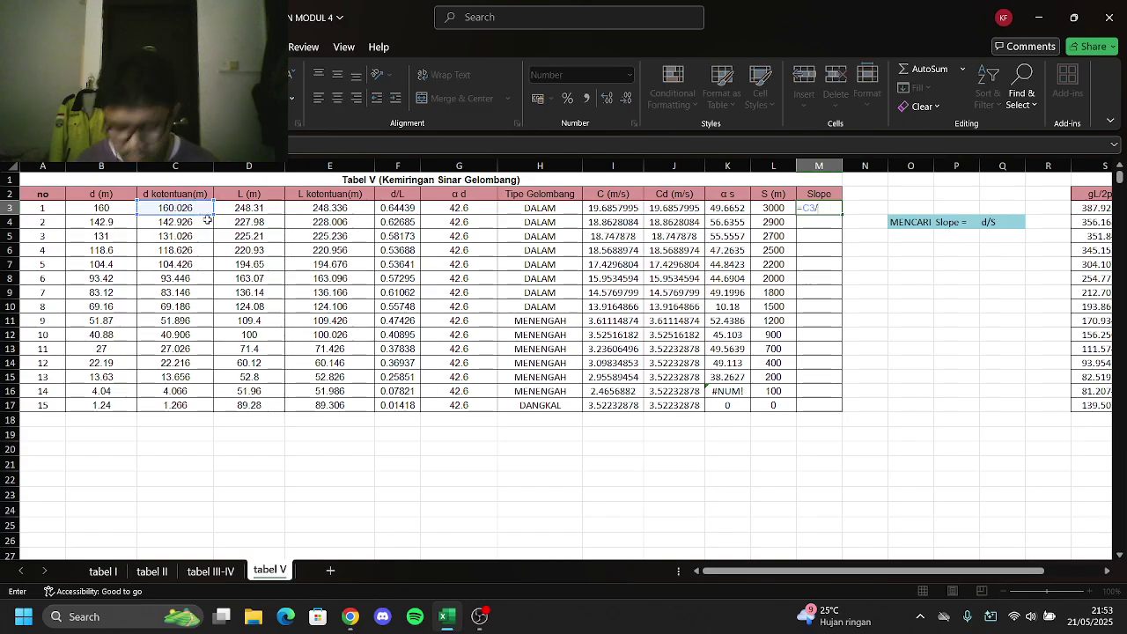
{"action": "left_click", "coordinate": [765, 211]}
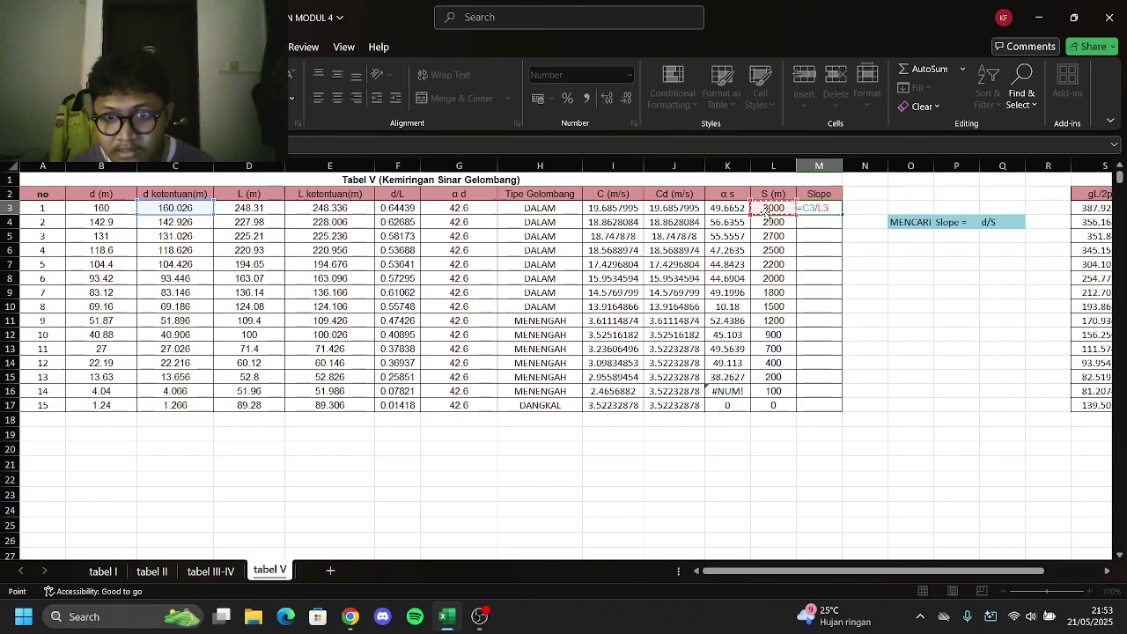
{"action": "key", "text": "Return"}
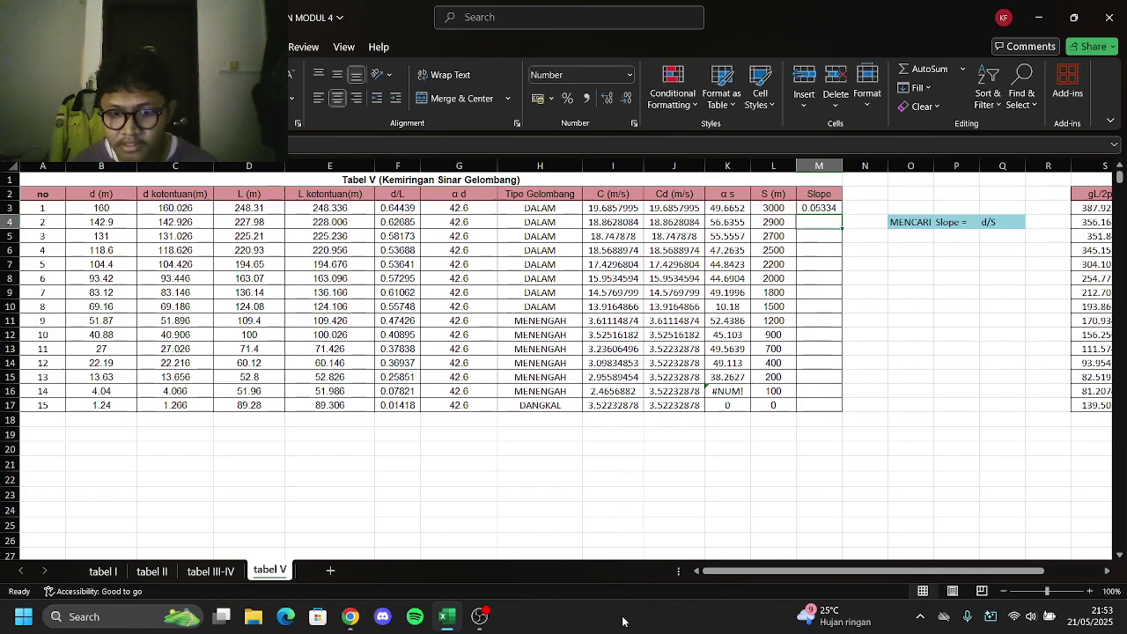
{"action": "left_click", "coordinate": [564, 623]}
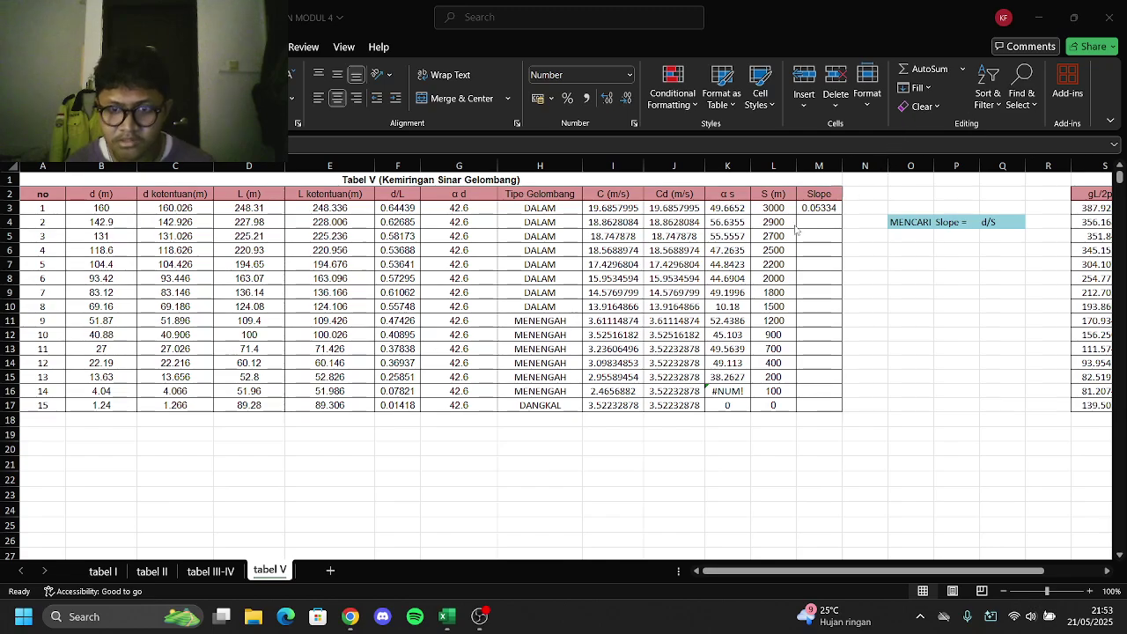
{"action": "left_click", "coordinate": [833, 211]}
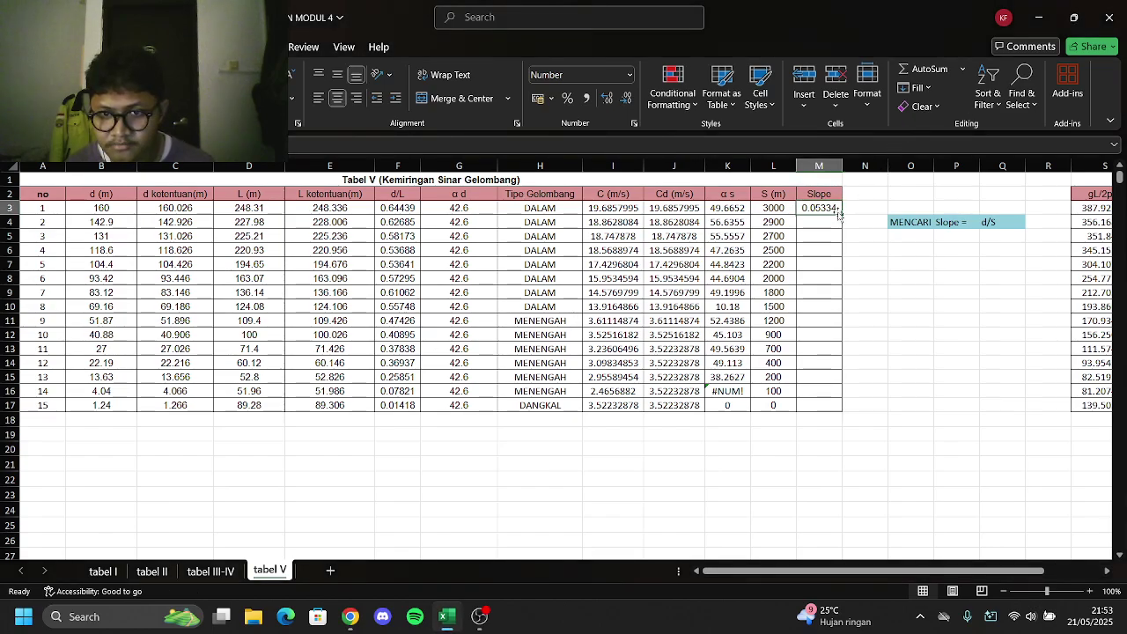
{"action": "double_click", "coordinate": [842, 214]}
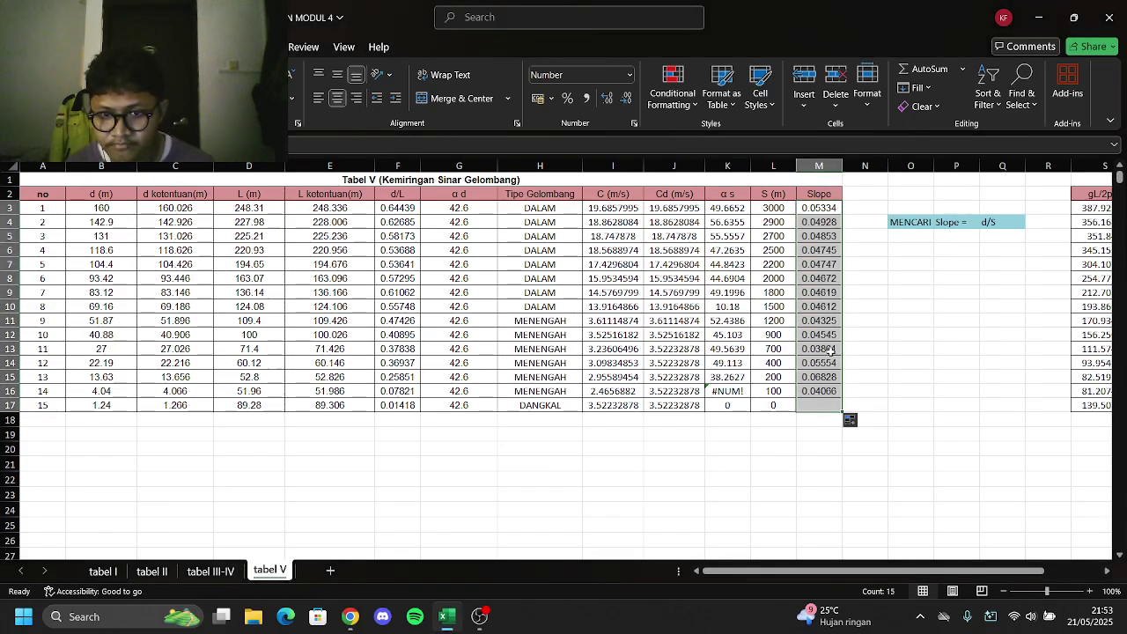
Examine the α s formula in K16, including its cell references and the RADIANS argument
{"action": "left_click", "coordinate": [737, 390]}
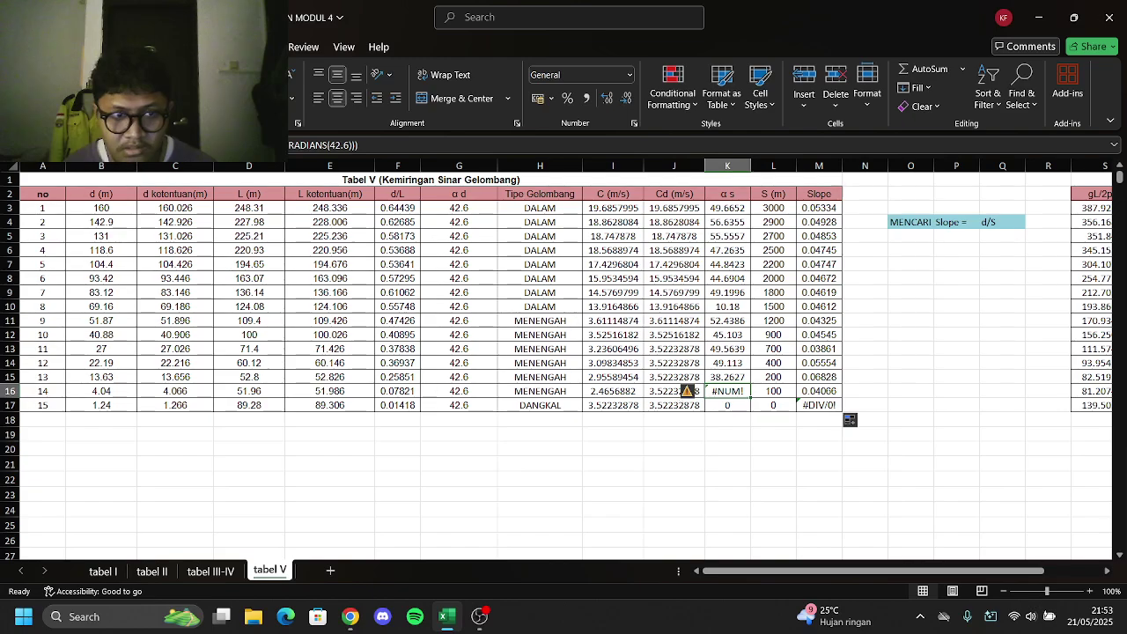
{"action": "double_click", "coordinate": [737, 390]}
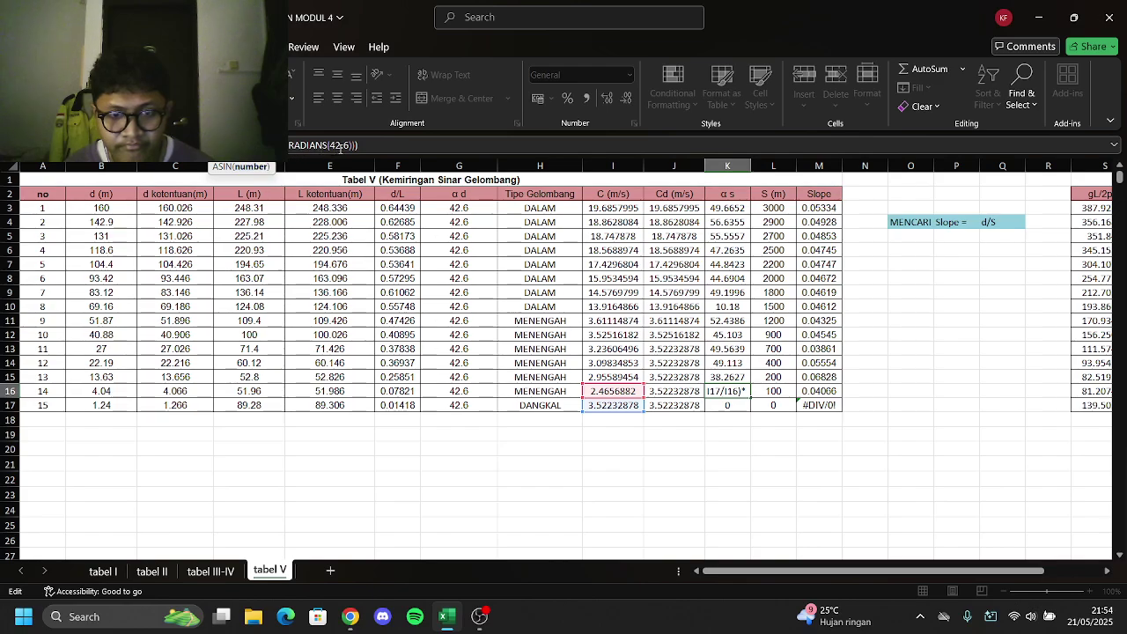
{"action": "left_click", "coordinate": [738, 392]}
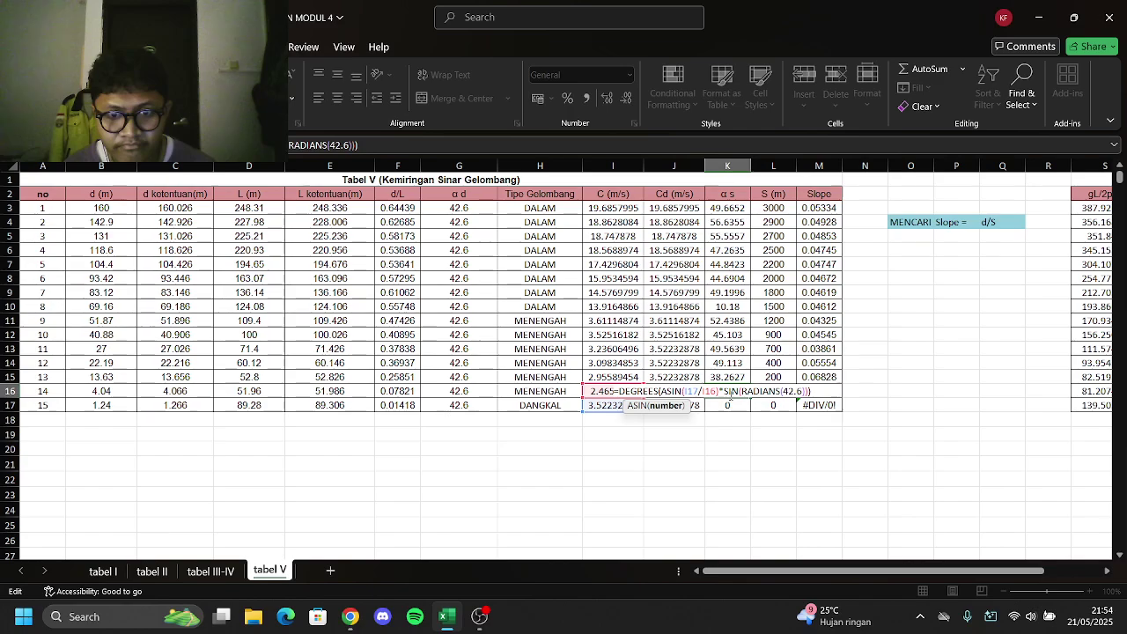
{"action": "left_click", "coordinate": [792, 391]}
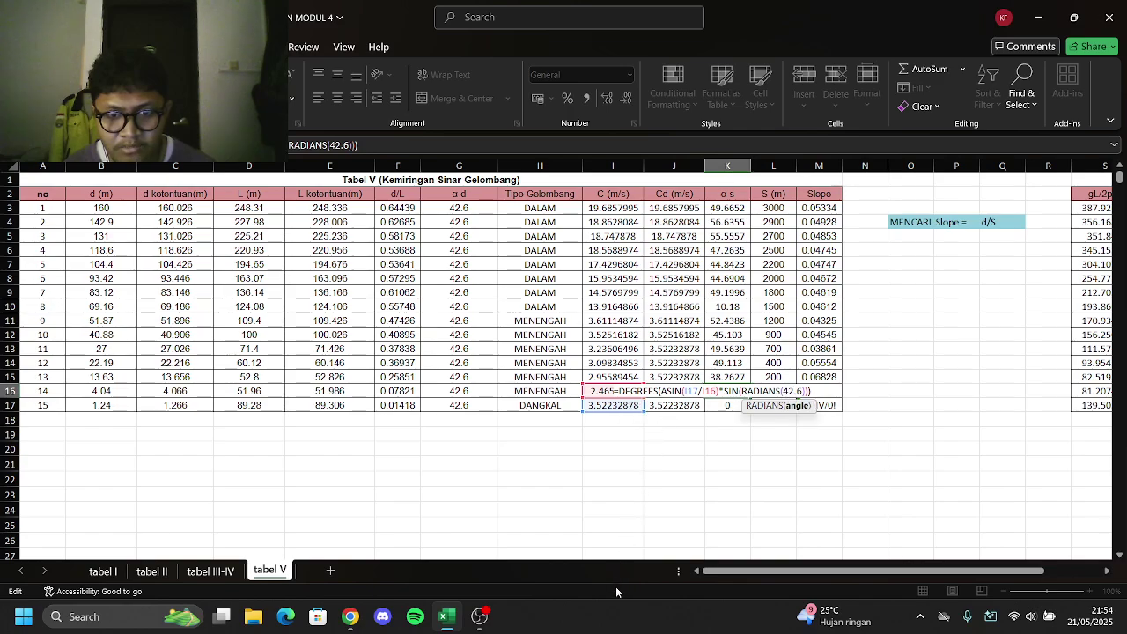
{"action": "key", "text": "Return"}
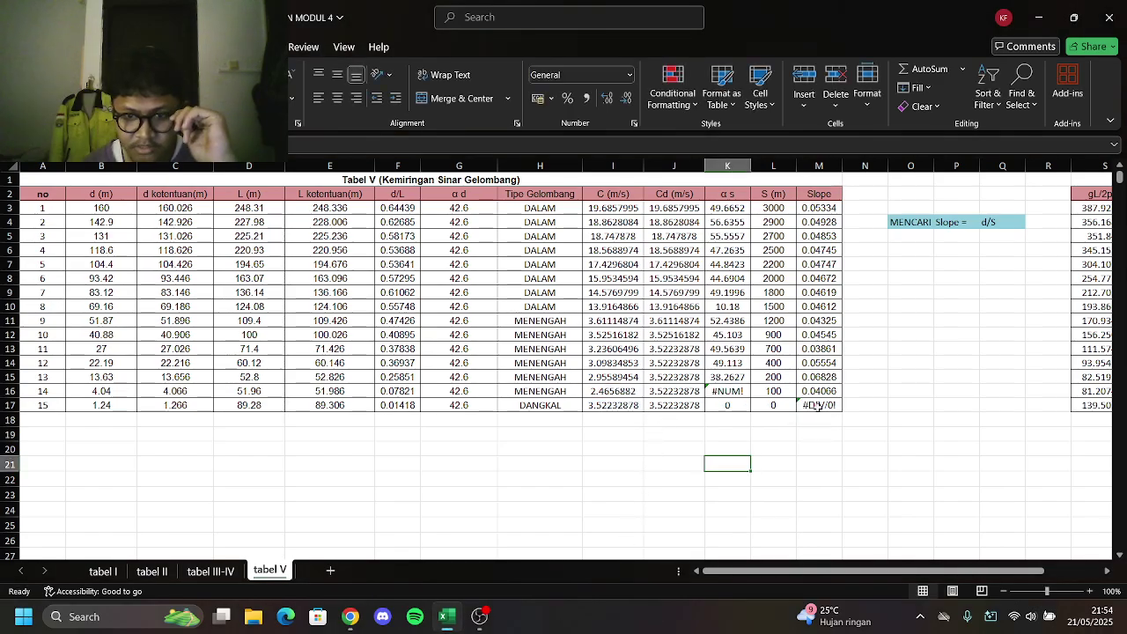
Replace the Slope formula in M17 with the value 0
{"action": "left_click", "coordinate": [823, 405]}
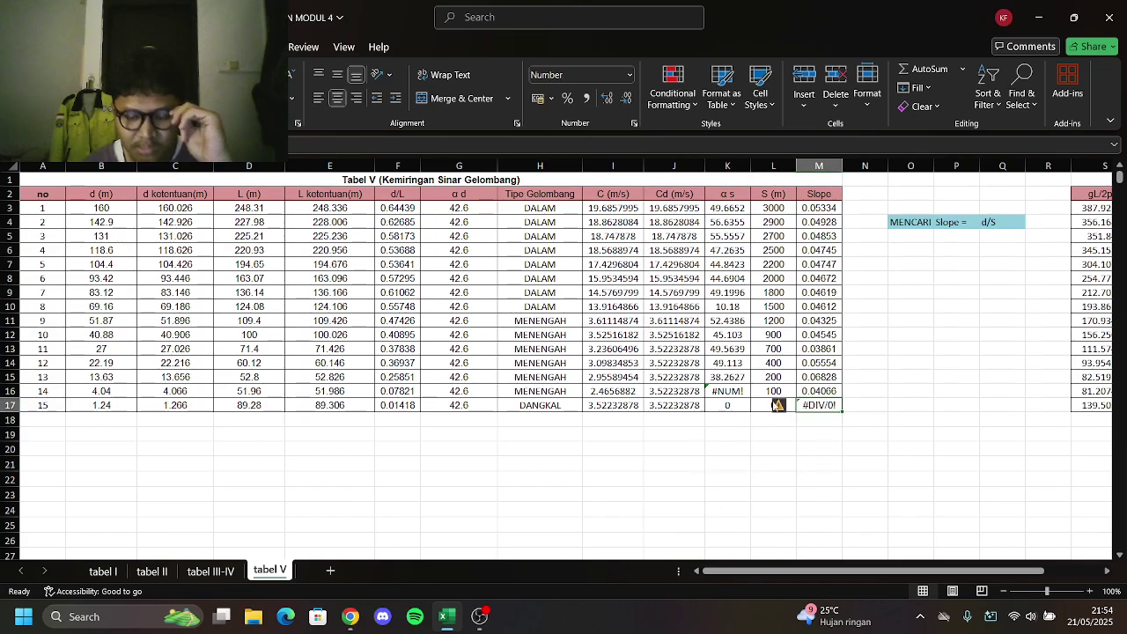
{"action": "type", "text": "0"}
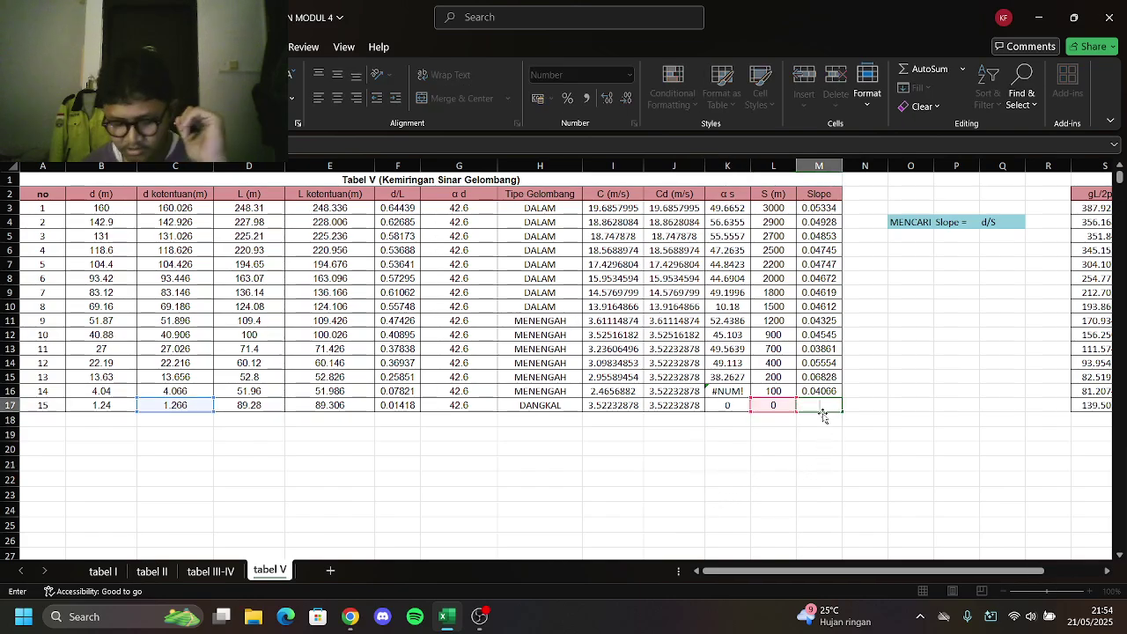
{"action": "key", "text": "Return"}
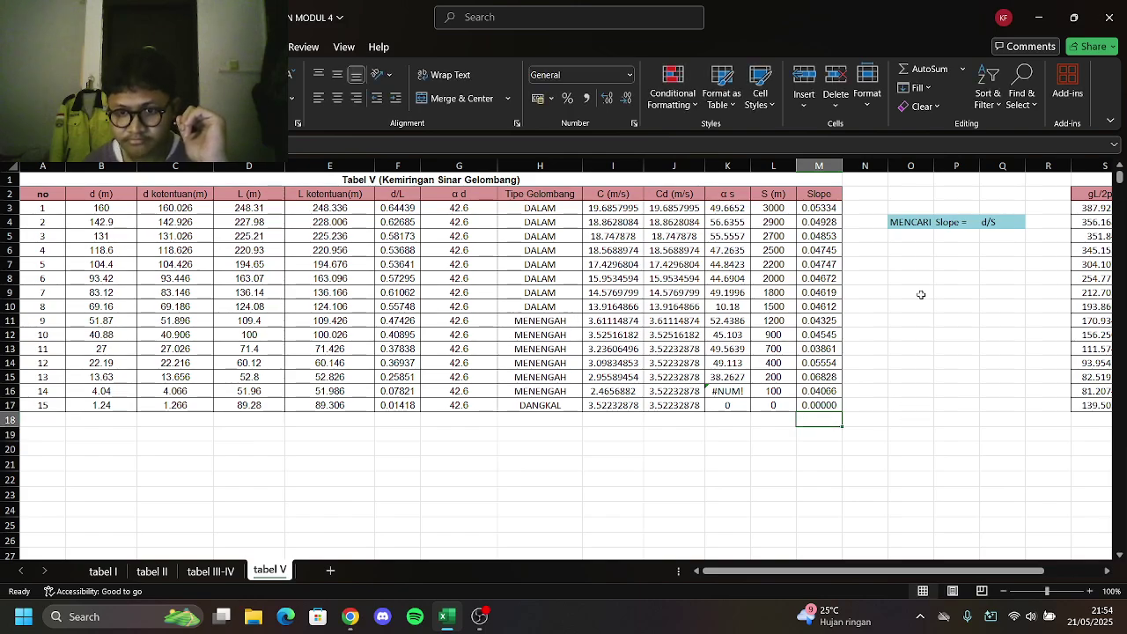
{"action": "left_click_drag", "start_coordinate": [743, 574], "coordinate": [768, 574]}
{"action": "left_click", "coordinate": [479, 616]}
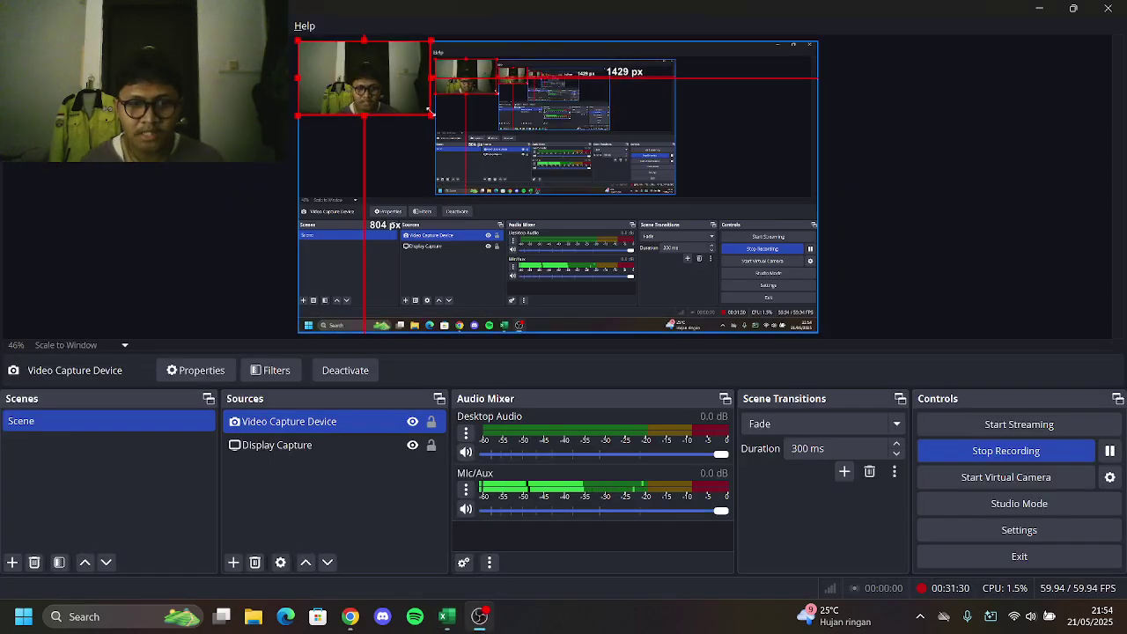